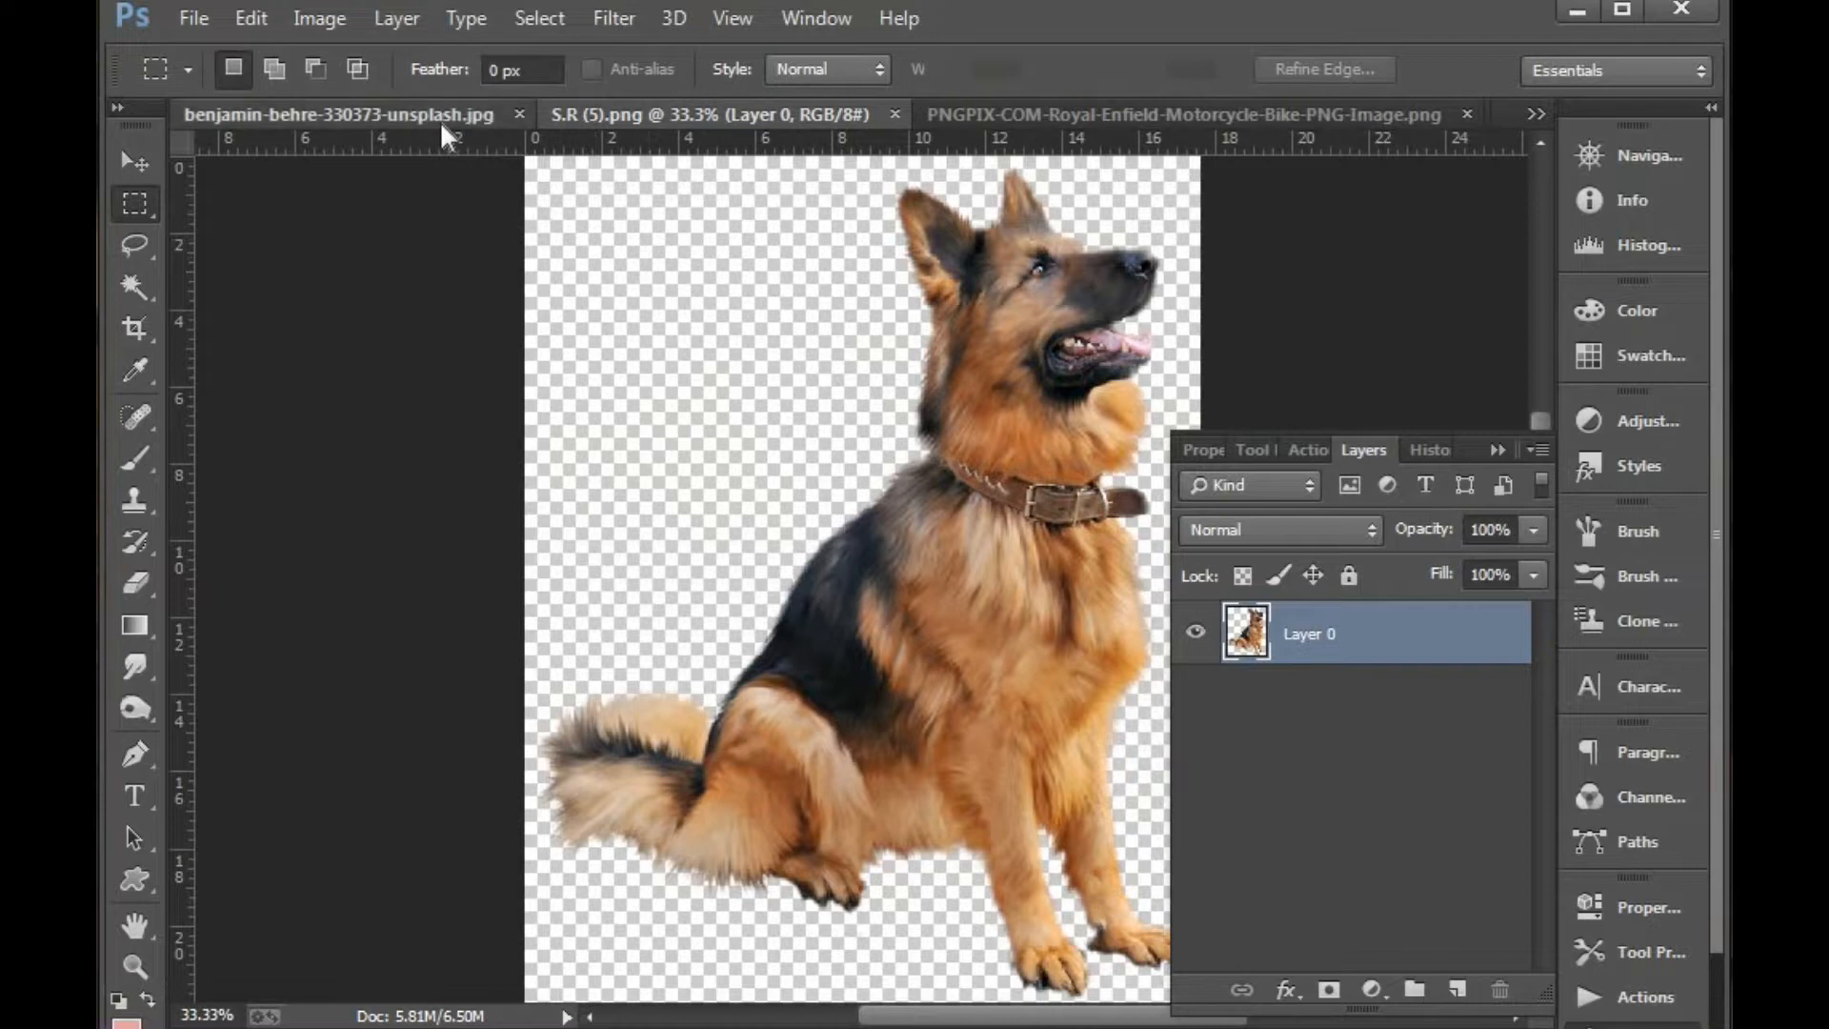
Look through the open source images, checking the airplane wreck, the man cutout, the motorcycle and the dog
click(440, 122)
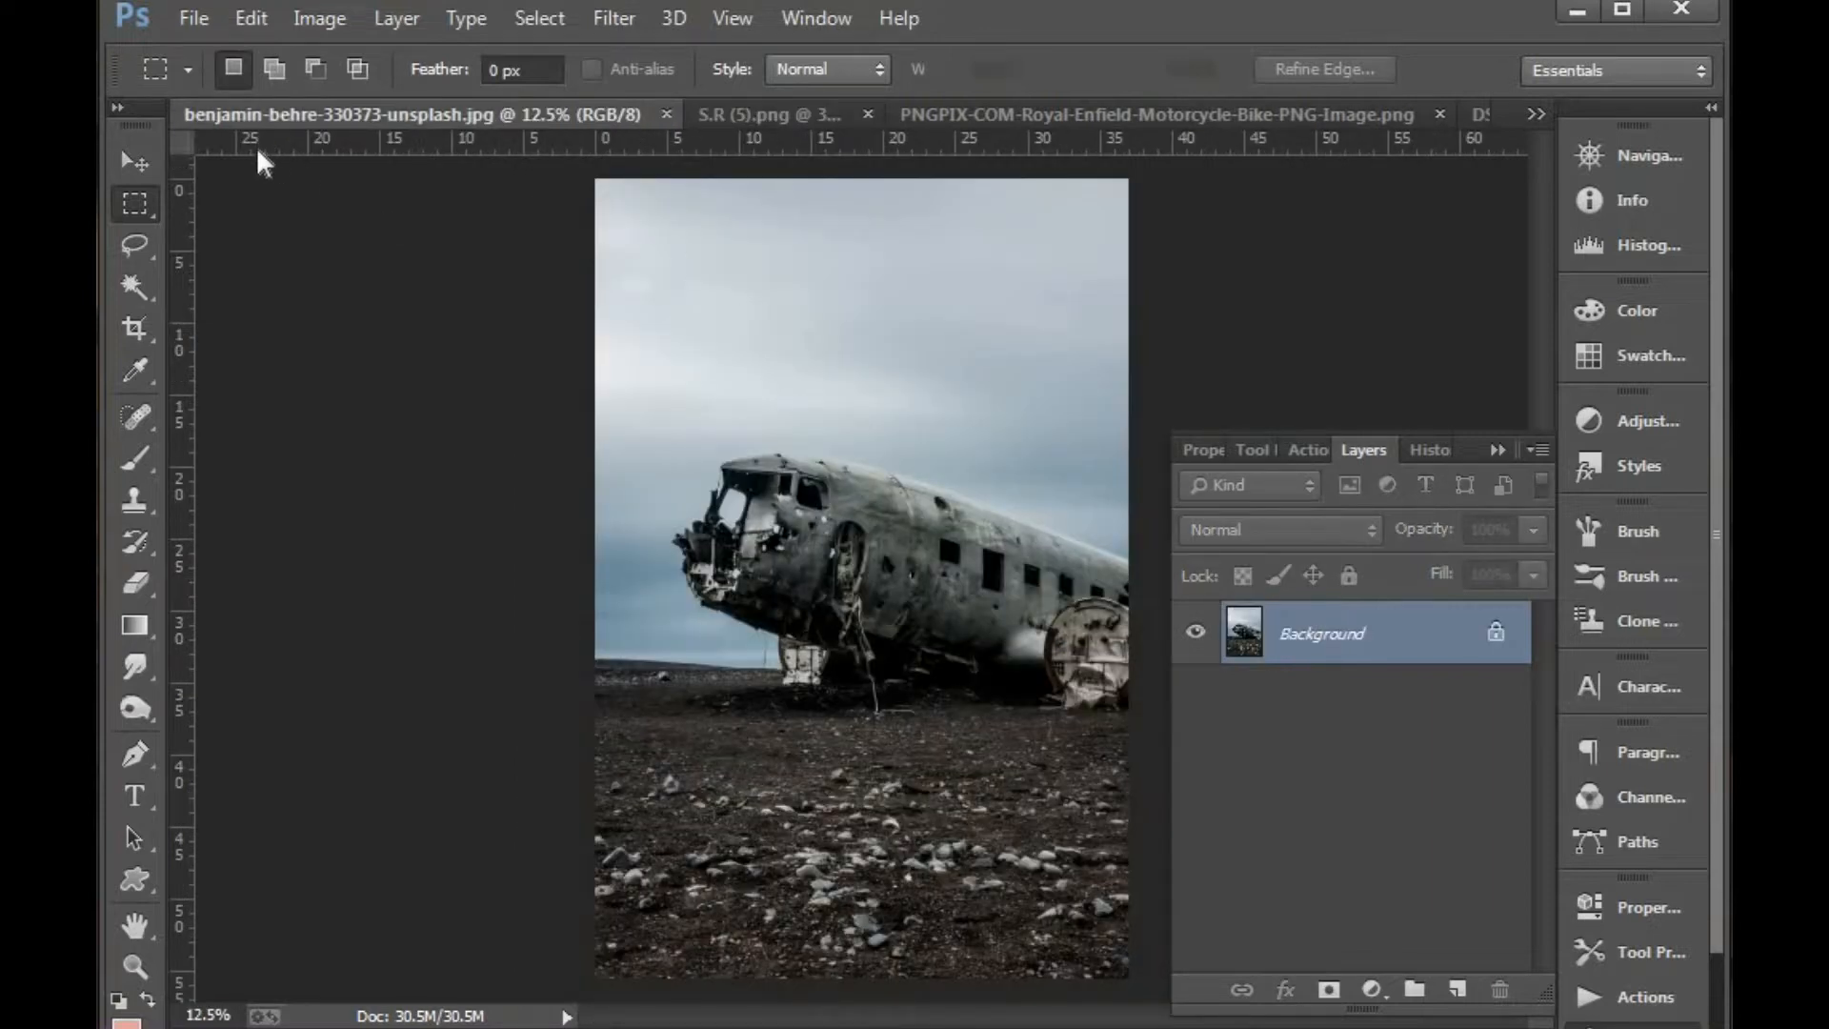
key(ctrl+shift+Tab)
key(ctrl+shift+Tab)
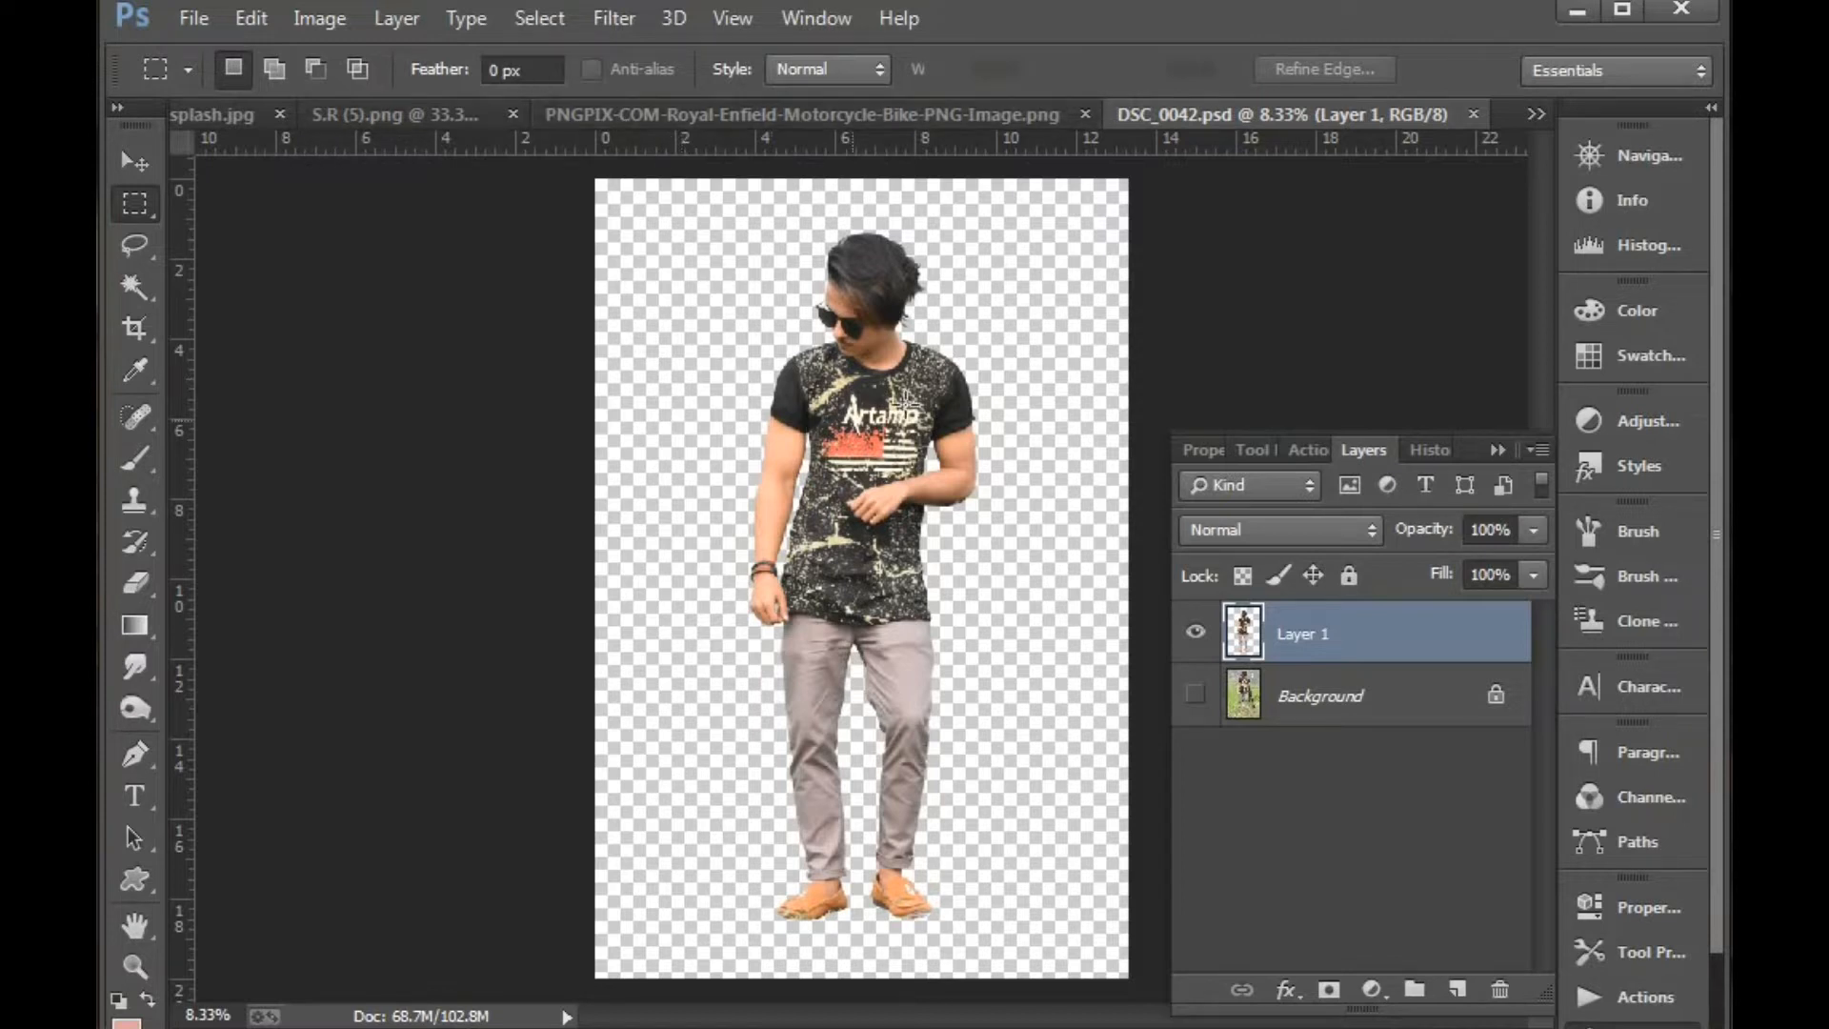
key(v)
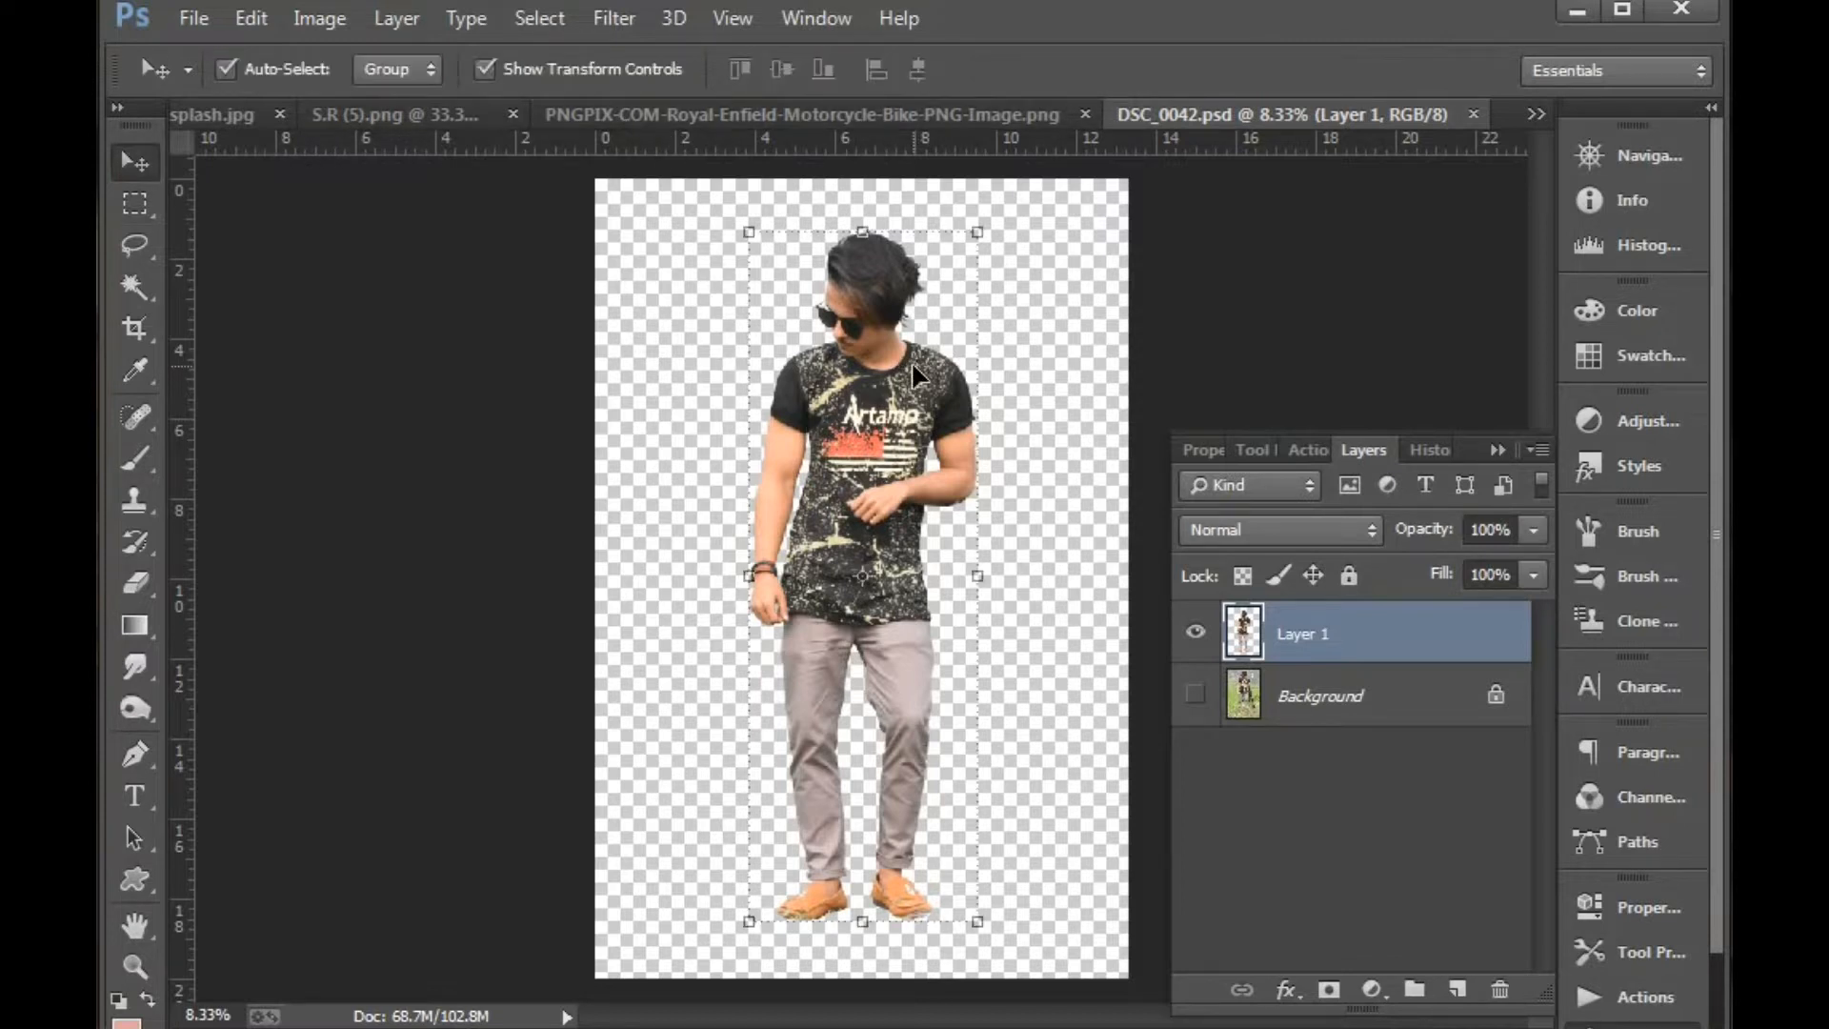
key(ctrl+minus)
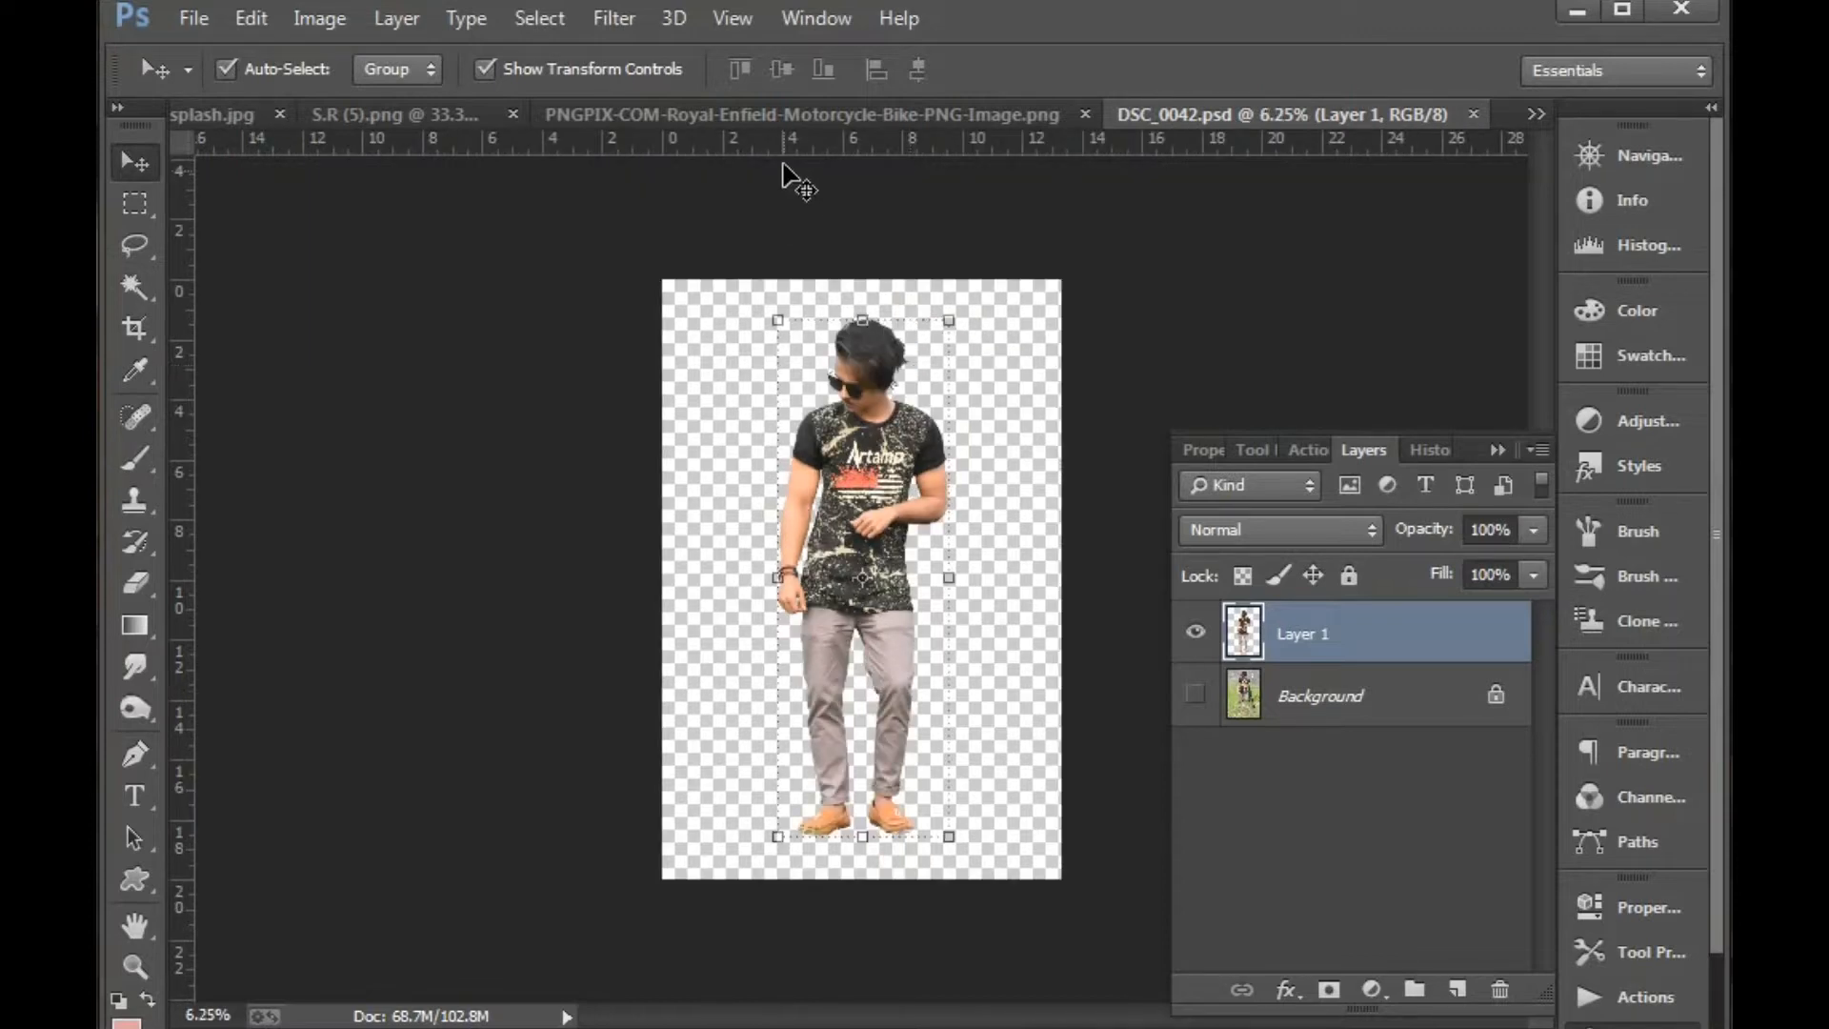
click(667, 114)
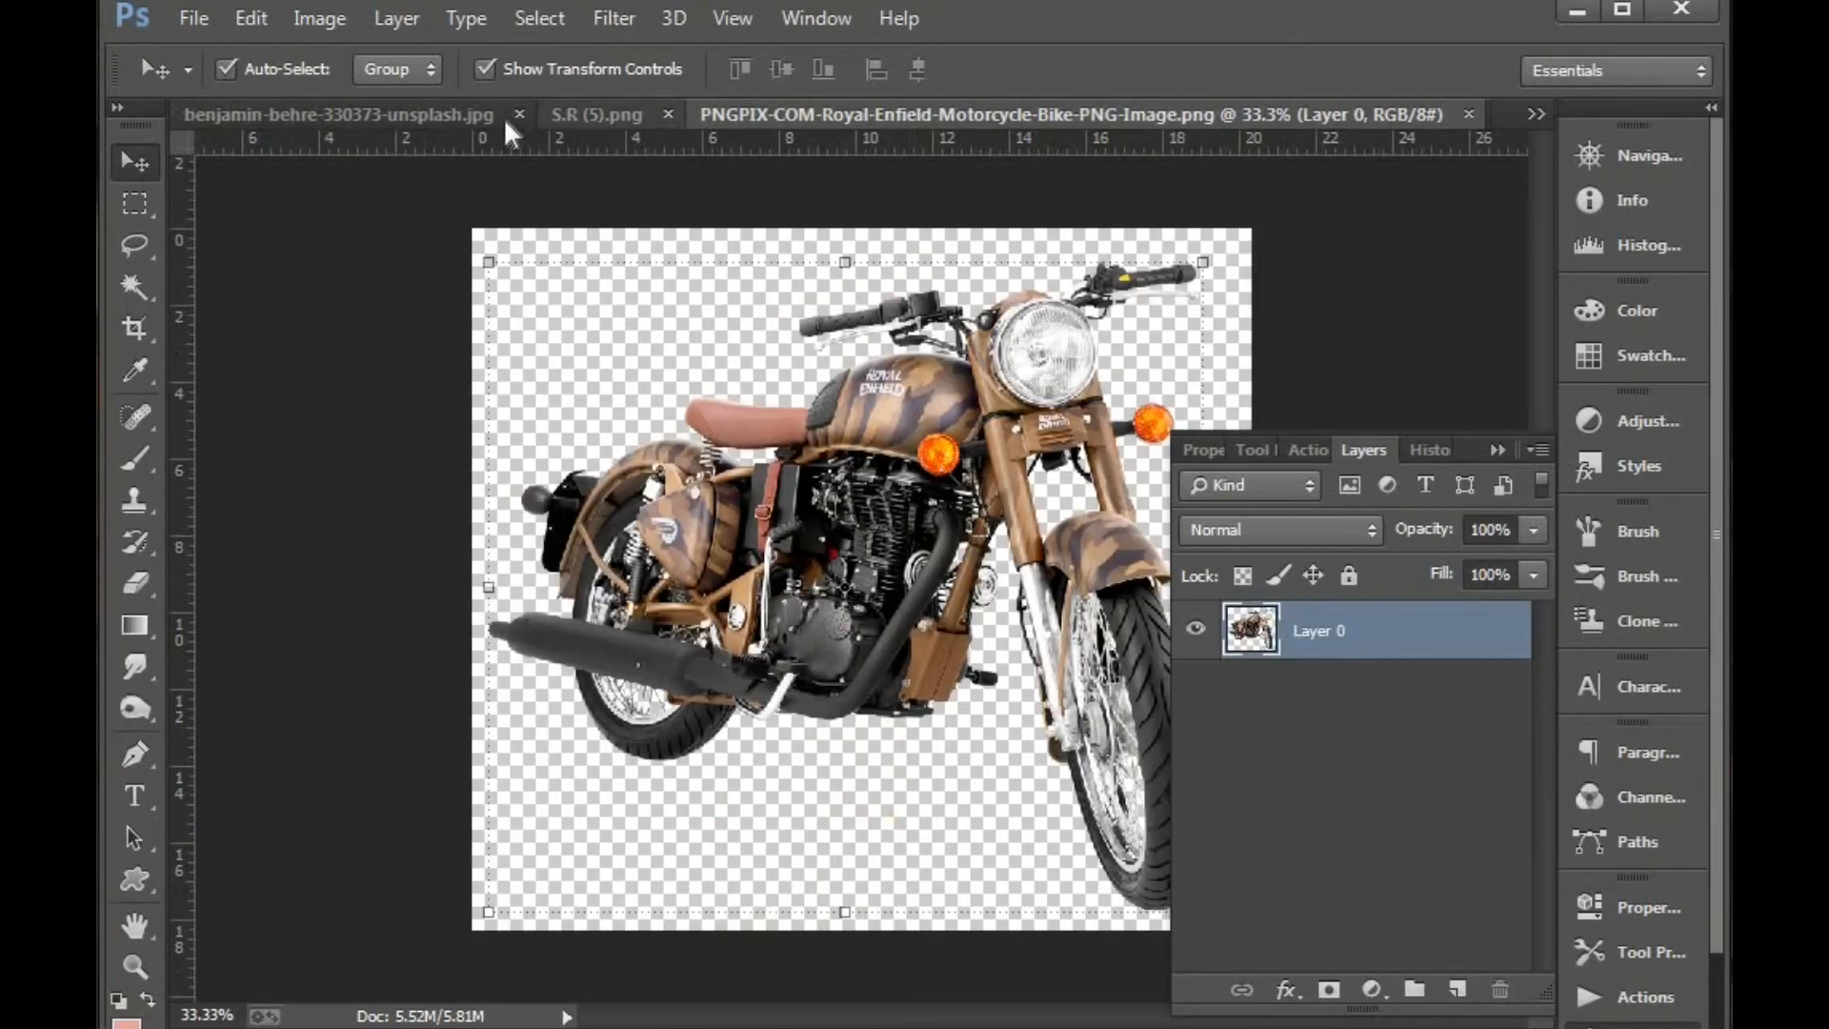
click(586, 115)
click(442, 115)
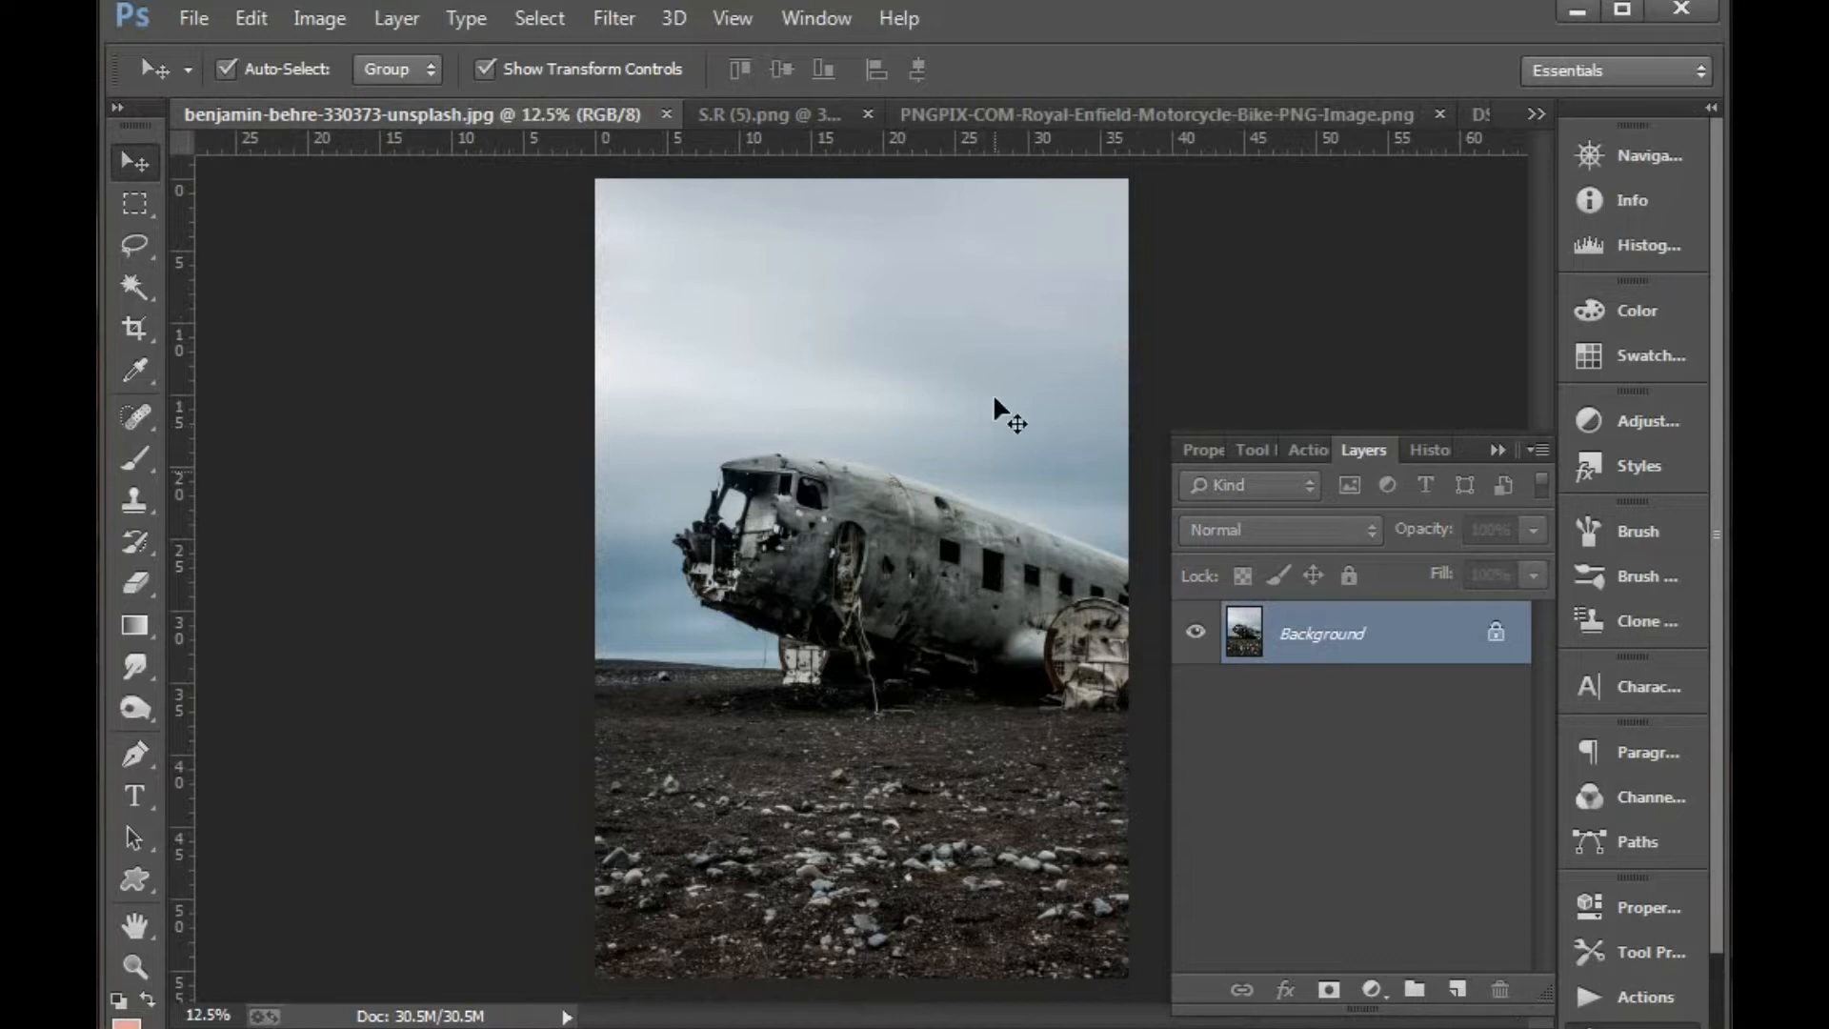
Copy the whole airplane wreck photo into DSC_0042.psd as a new layer and close the source photo
key(ctrl+a)
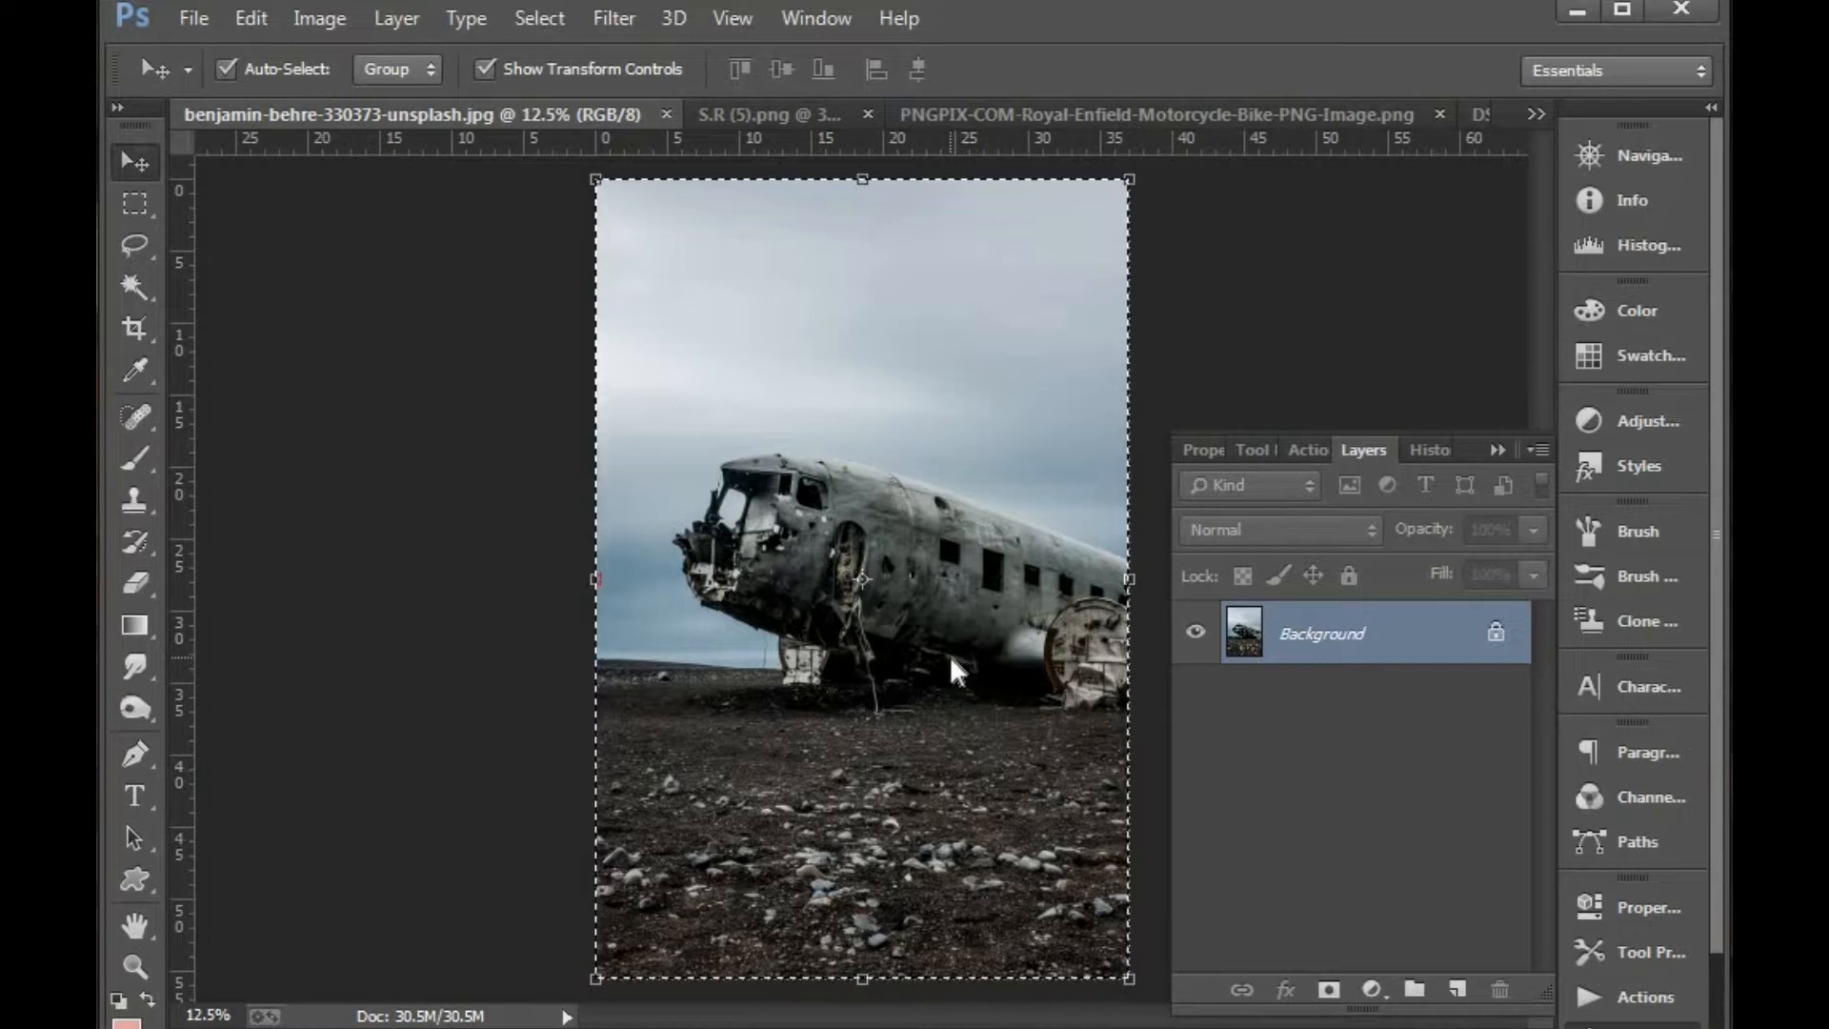
click(1479, 115)
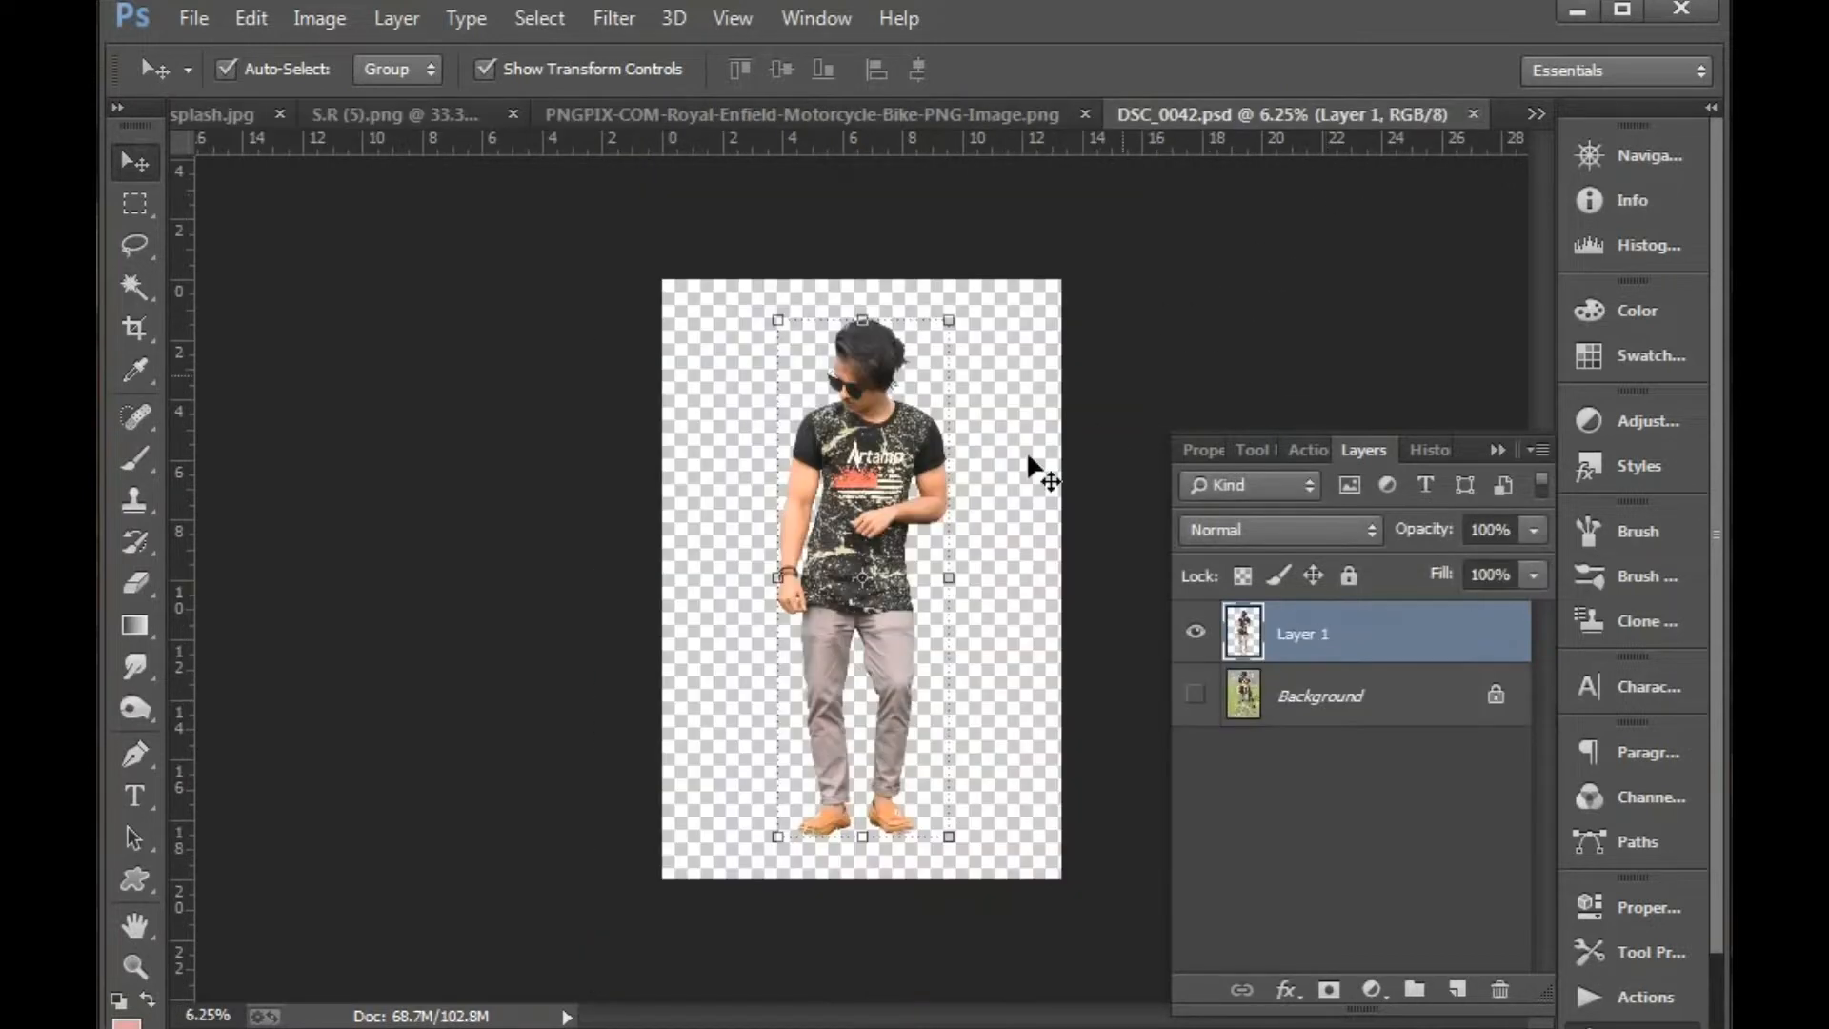
key(ctrl+v)
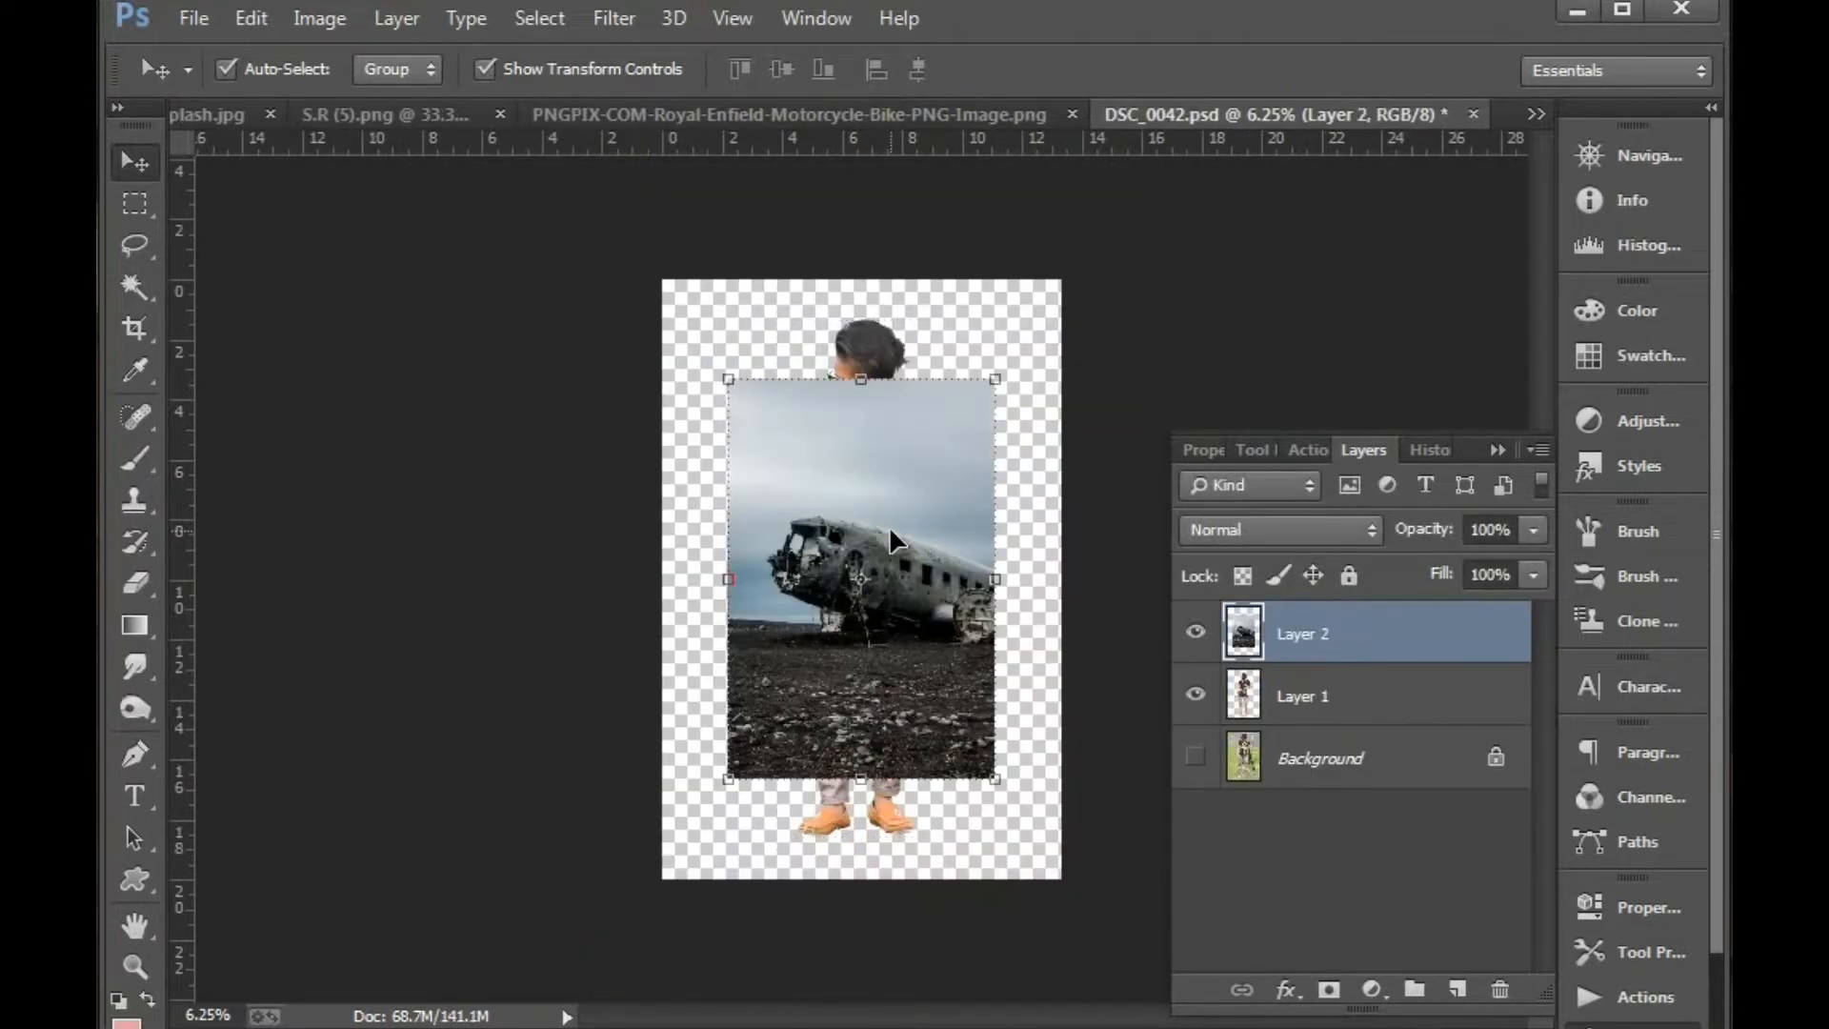
click(396, 114)
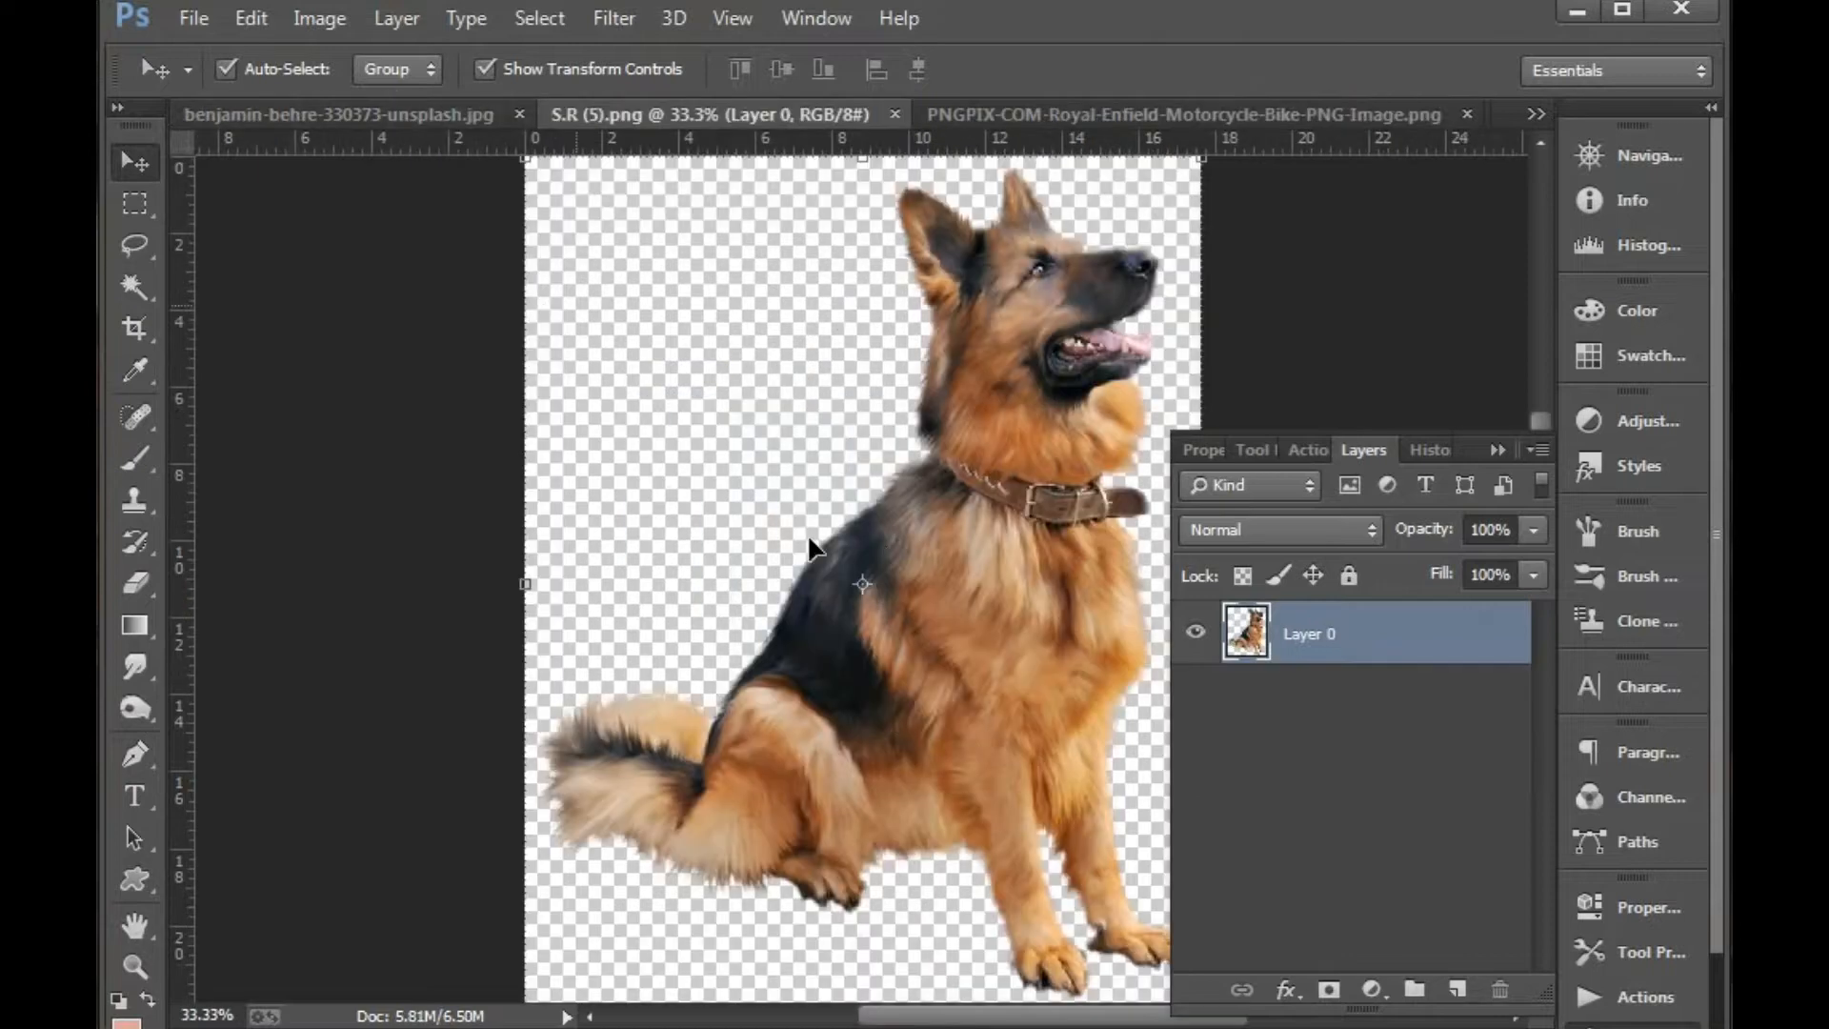
click(326, 114)
key(ctrl+w)
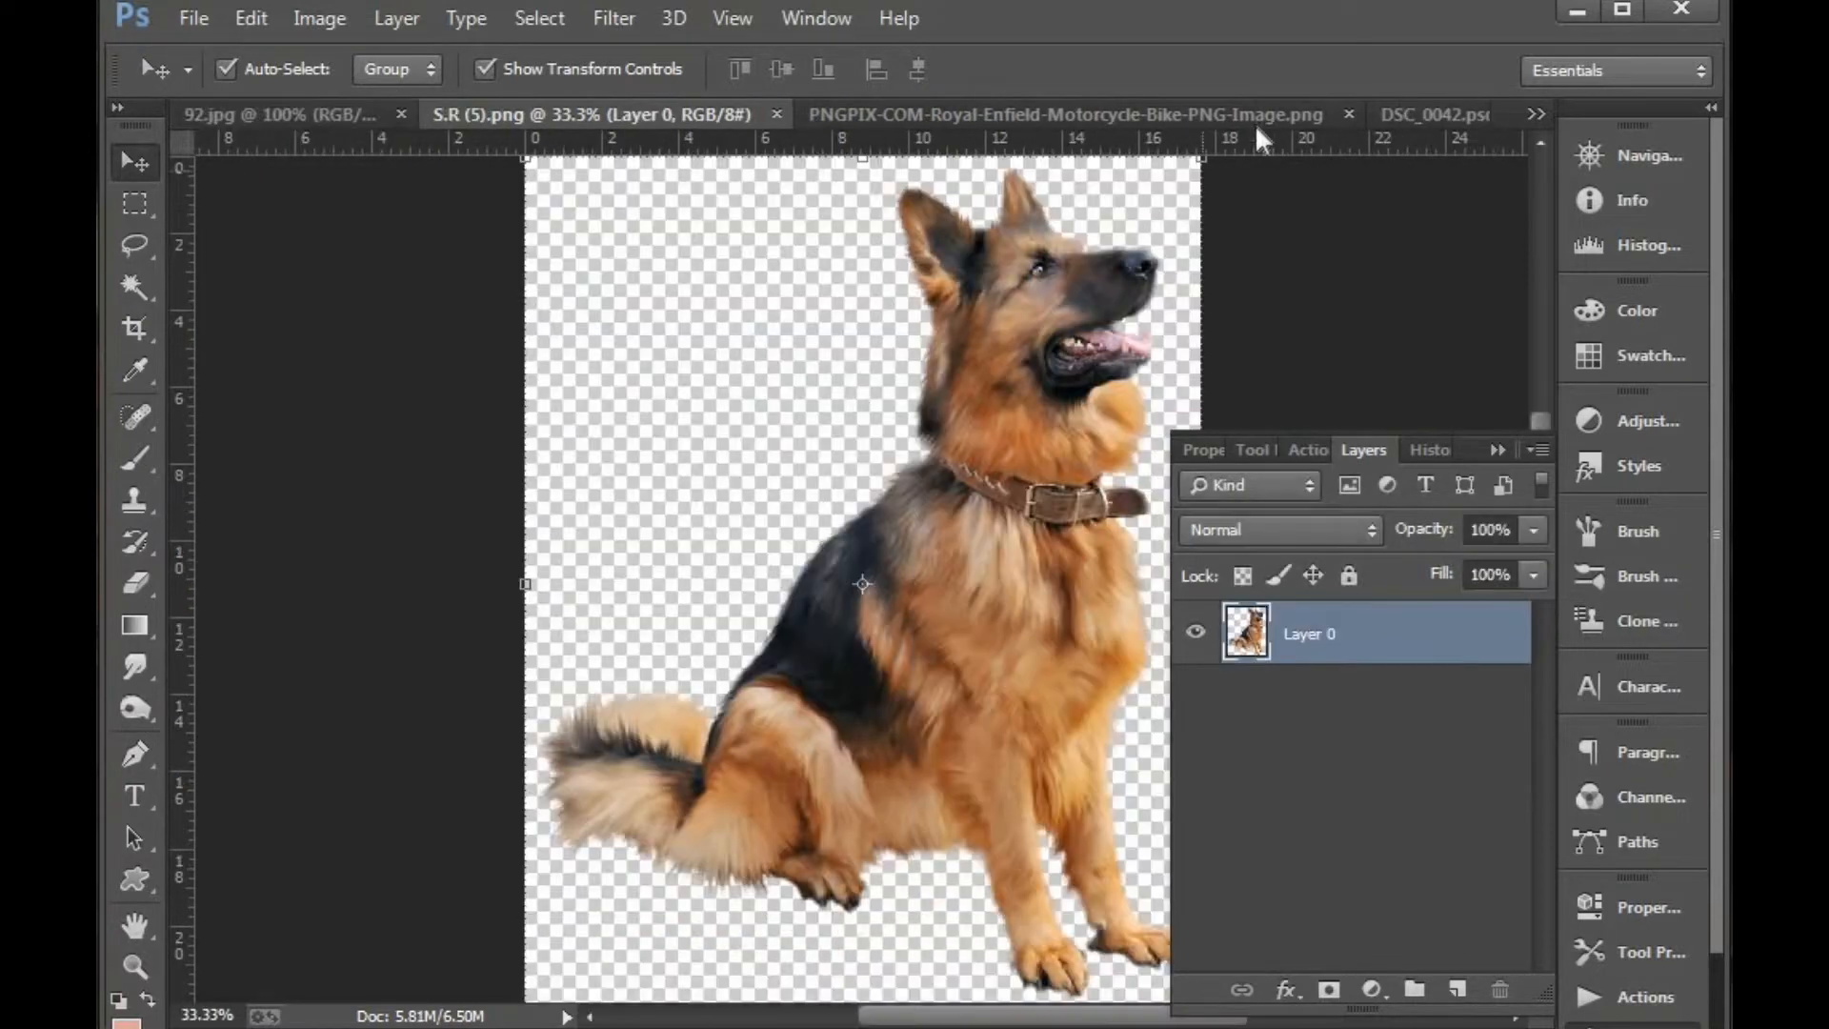
Move the airplane layer in DSC_0042.psd beneath the man's layer and scale it about 150% to fill the canvas exactly
click(1431, 114)
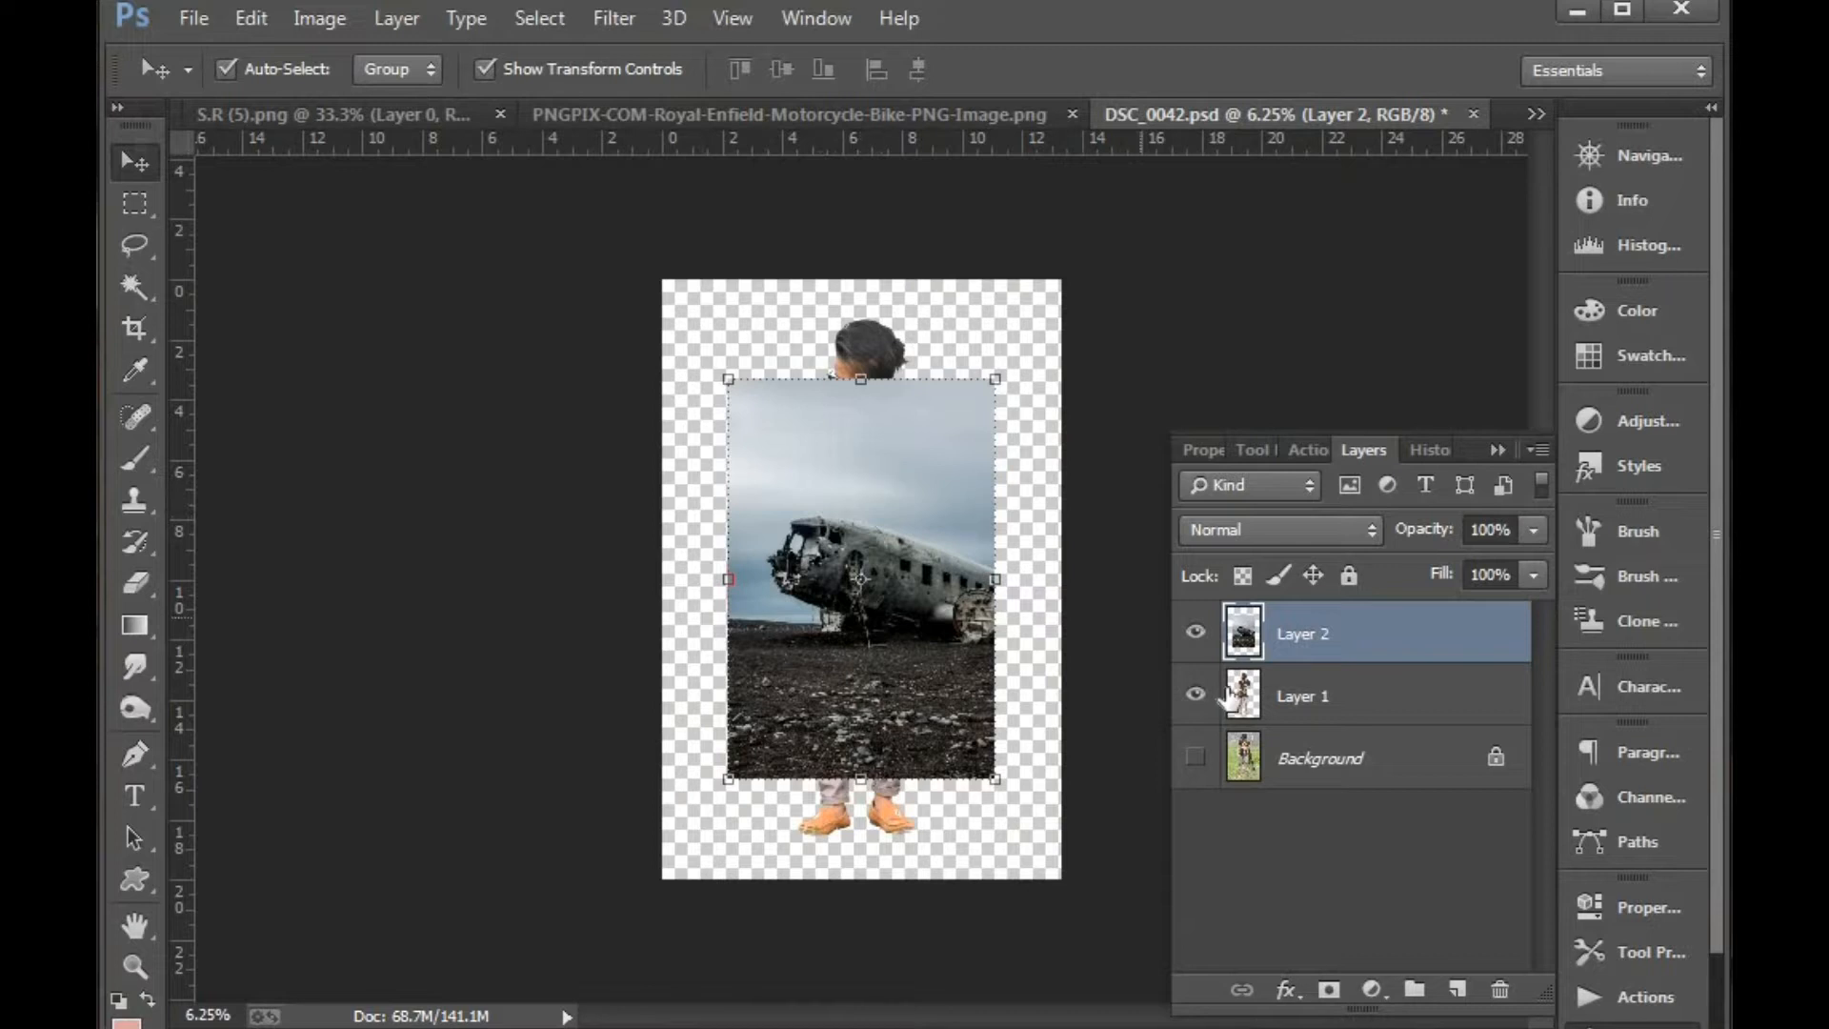
drag(1276, 645, 1226, 681)
drag(753, 470, 687, 358)
drag(929, 664, 1075, 880)
mouse_move(1075, 760)
mouse_down()
mouse_move(1096, 705)
mouse_move(1062, 748)
mouse_up()
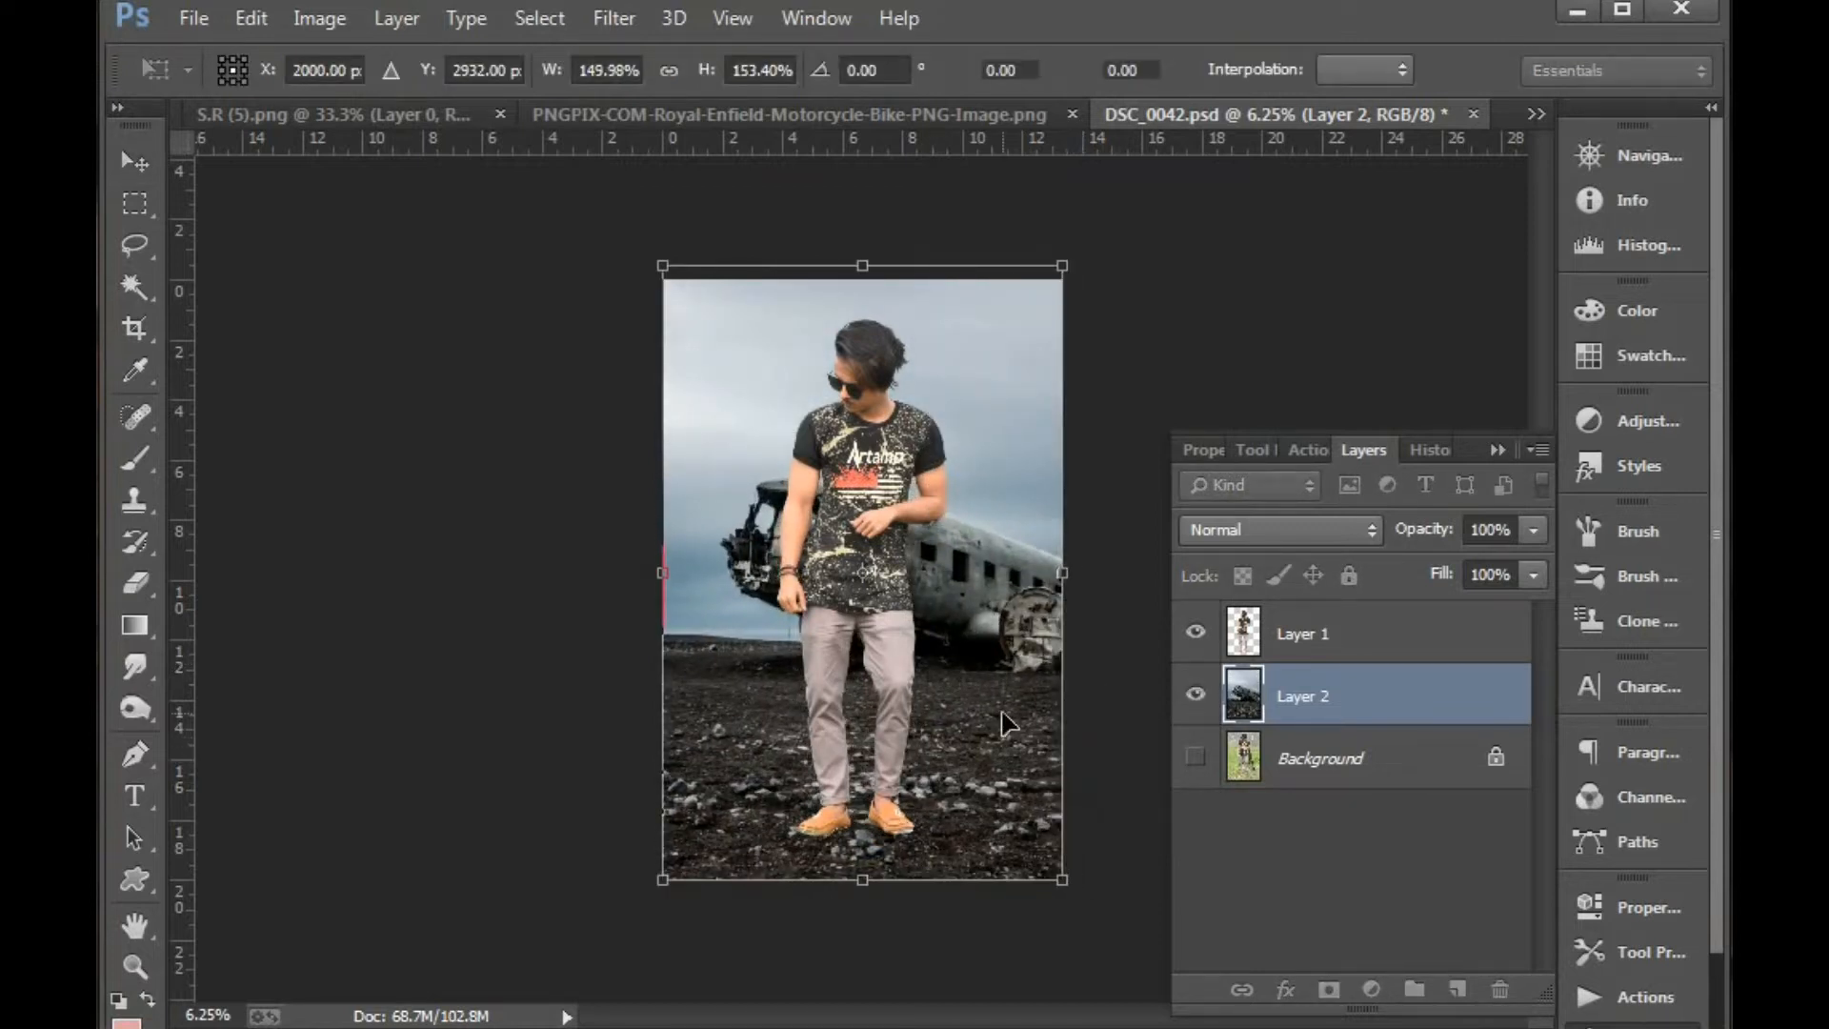
key(Return)
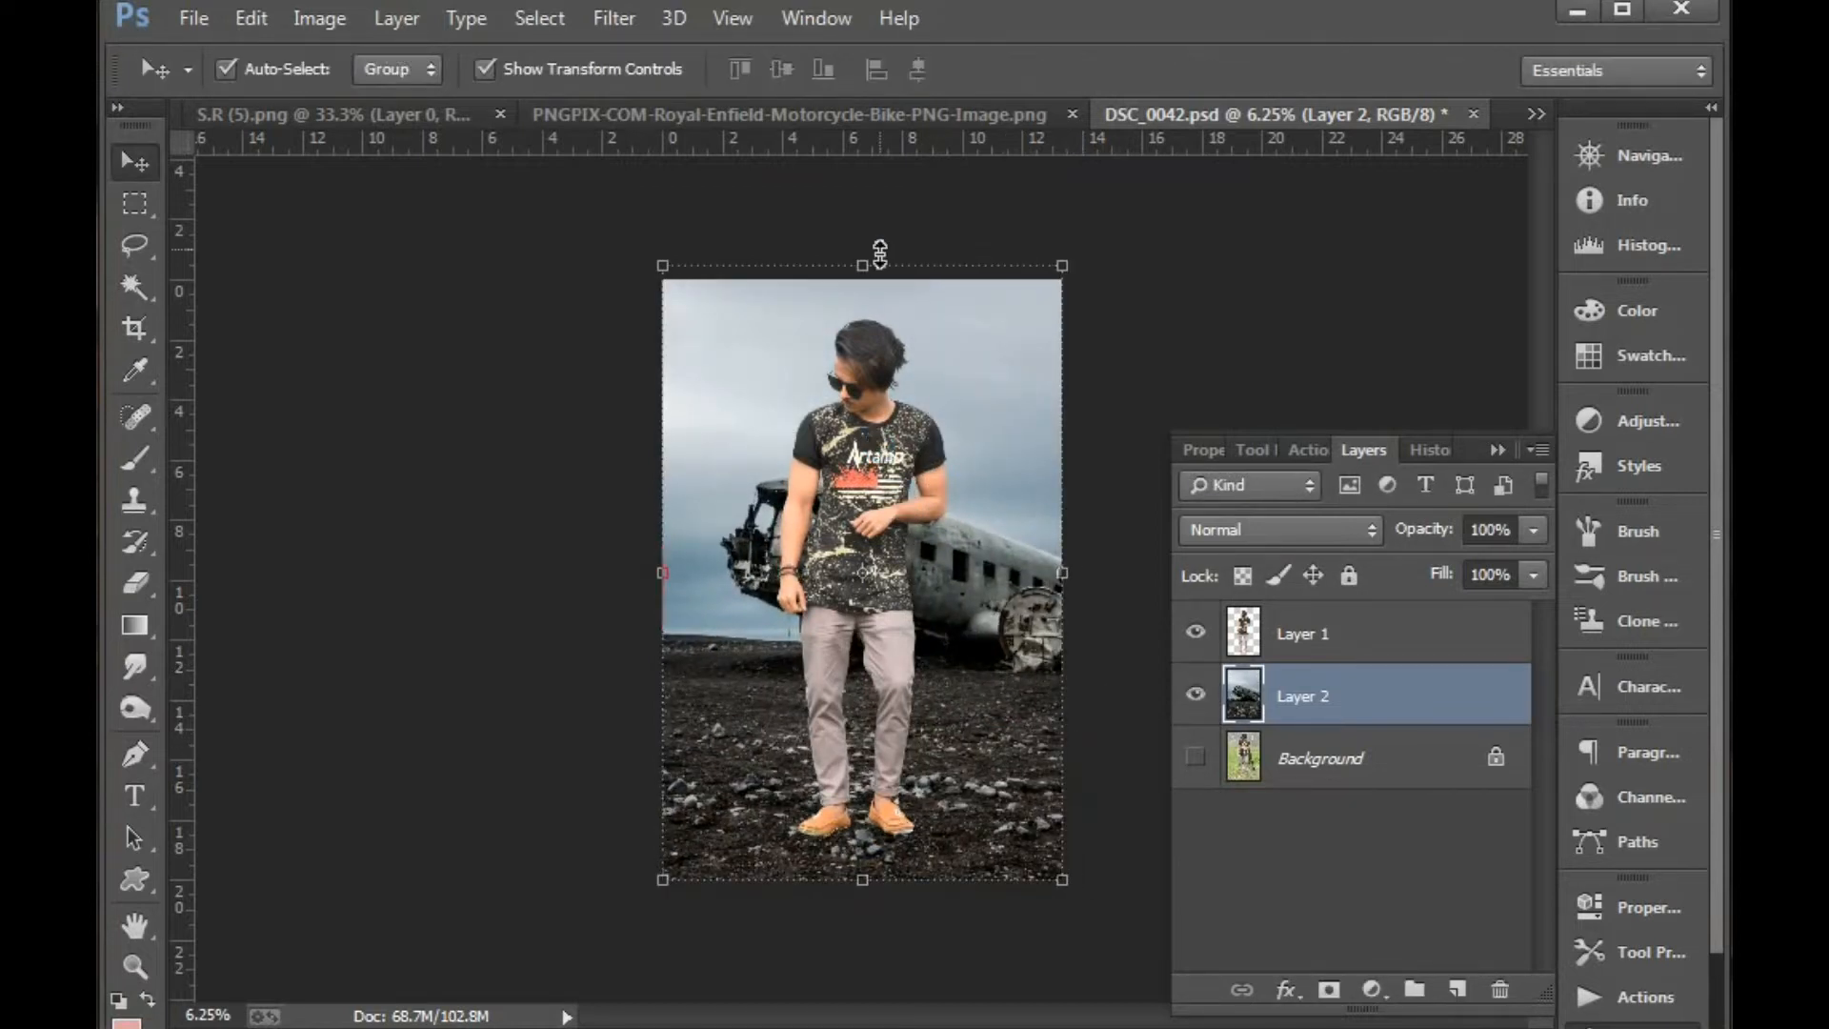
drag(880, 253, 880, 280)
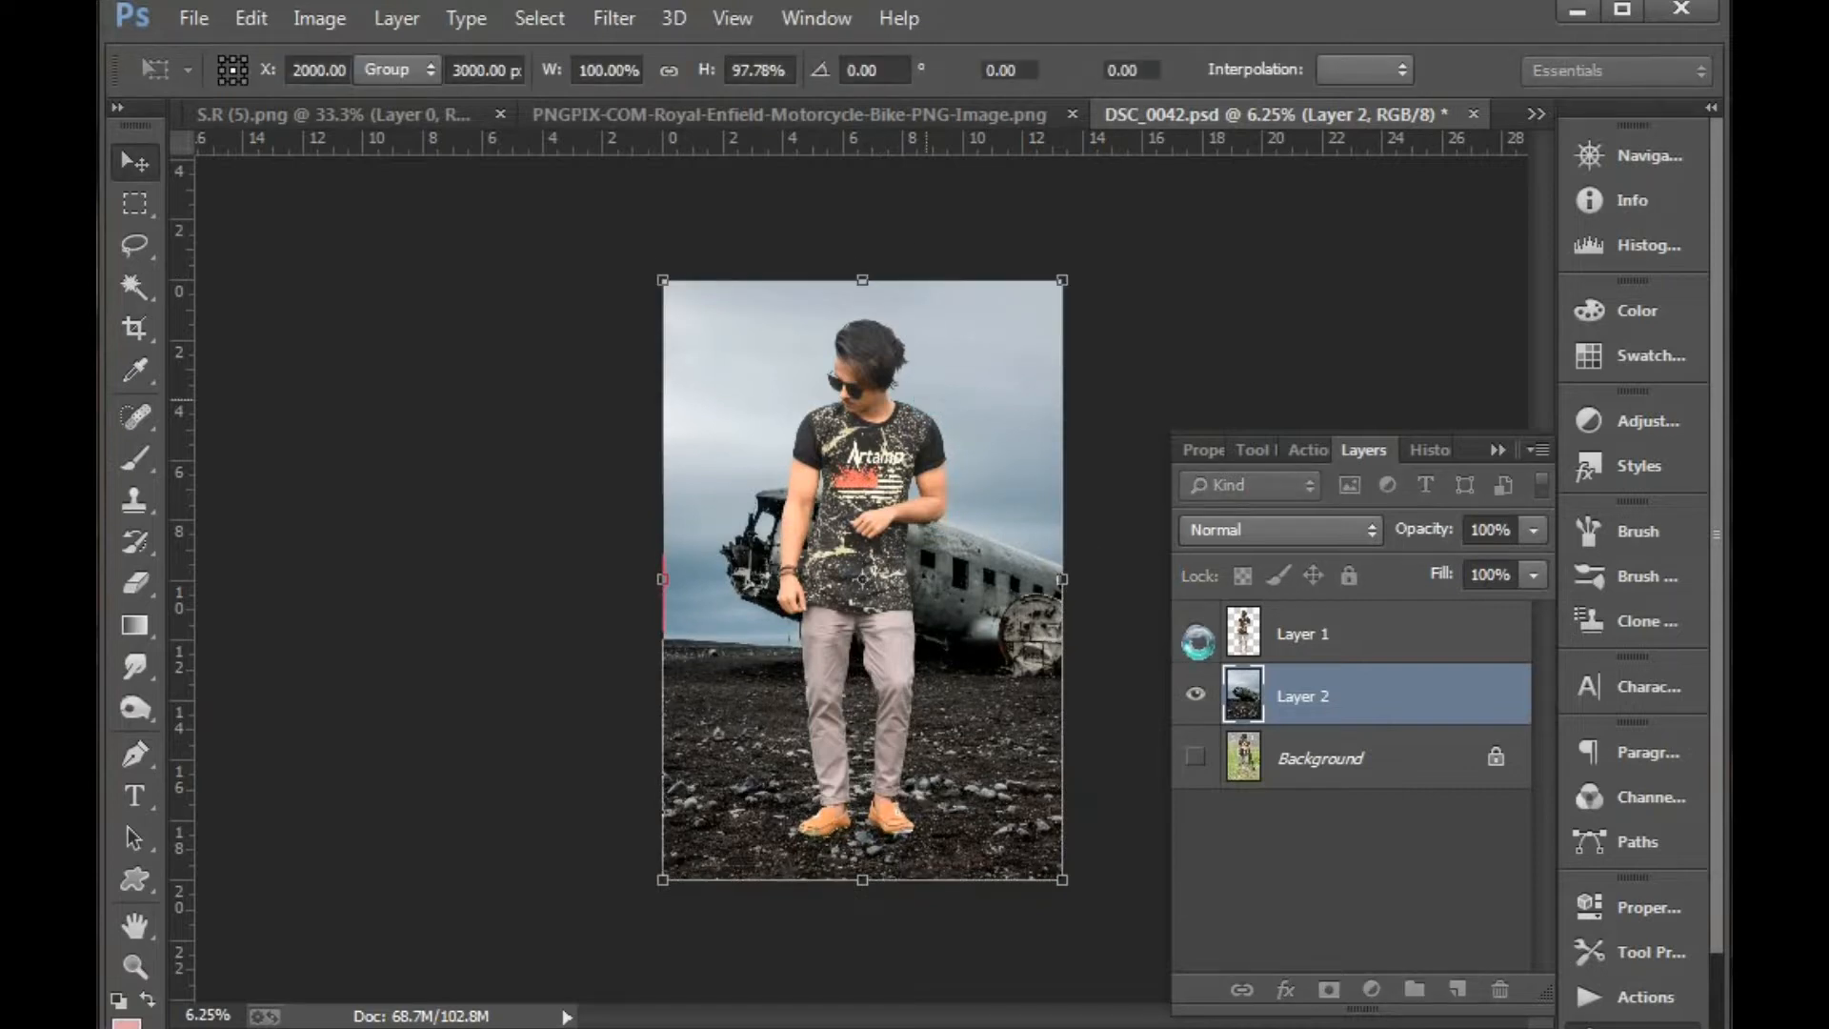
Hide the man's layer and bring the motorcycle cutout into DSC_0042.psd directly above the airplane layer
click(1197, 636)
key(ctrl+plus)
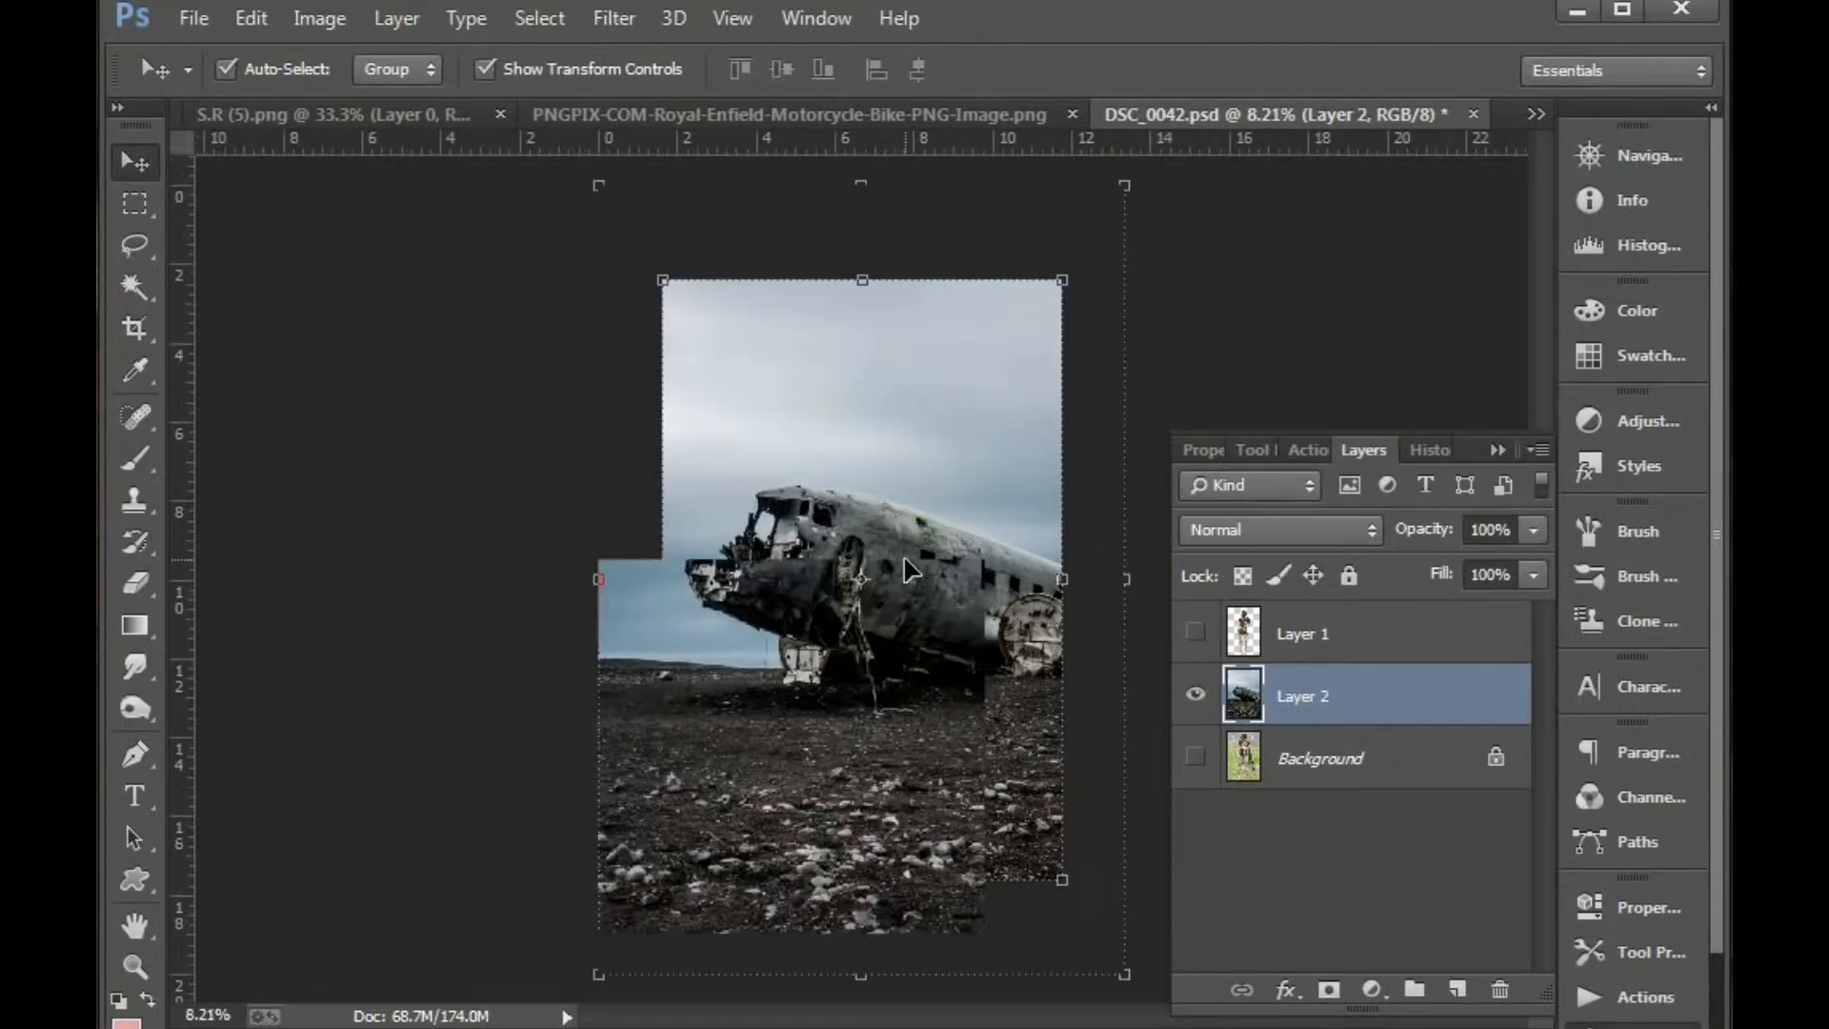
click(742, 116)
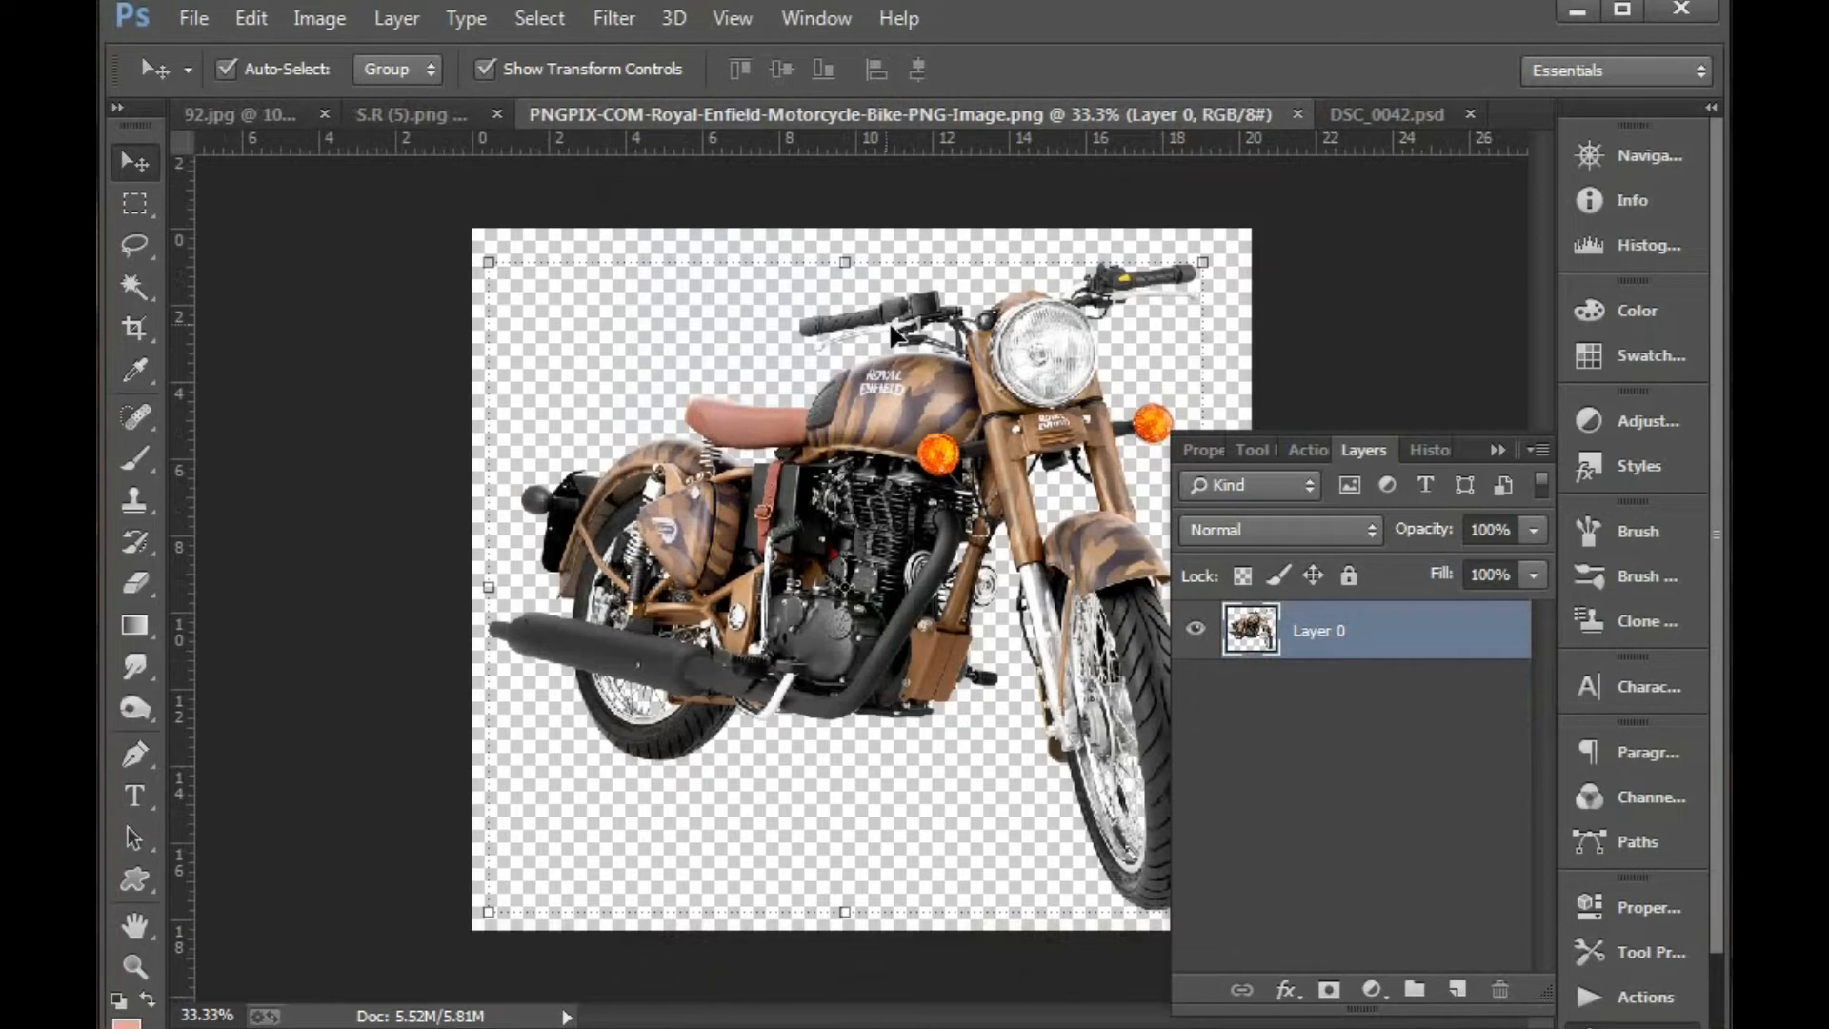
drag(896, 334, 858, 688)
drag(1451, 1020, 1458, 1021)
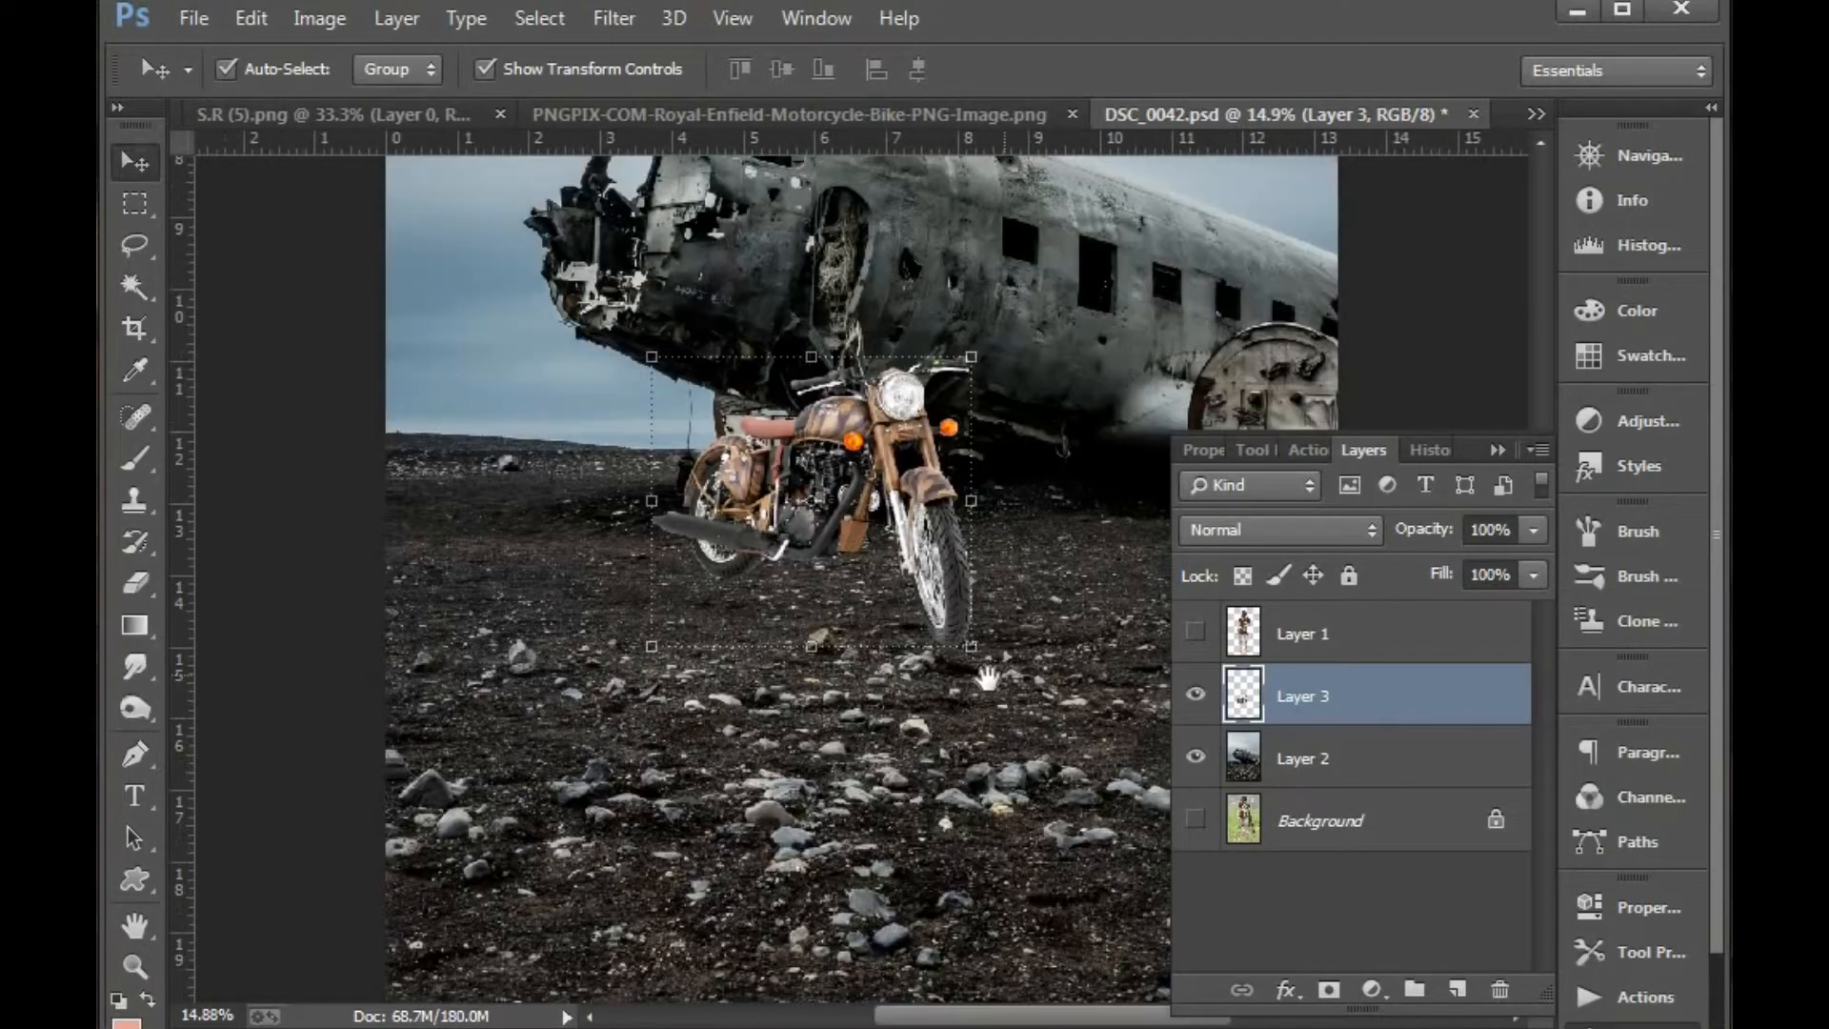
Scale the motorcycle to about 151.5%, rotate it -1.27° and place it on the ground in front of the airplane
drag(984, 675, 814, 640)
drag(808, 325, 929, 204)
drag(687, 336, 912, 322)
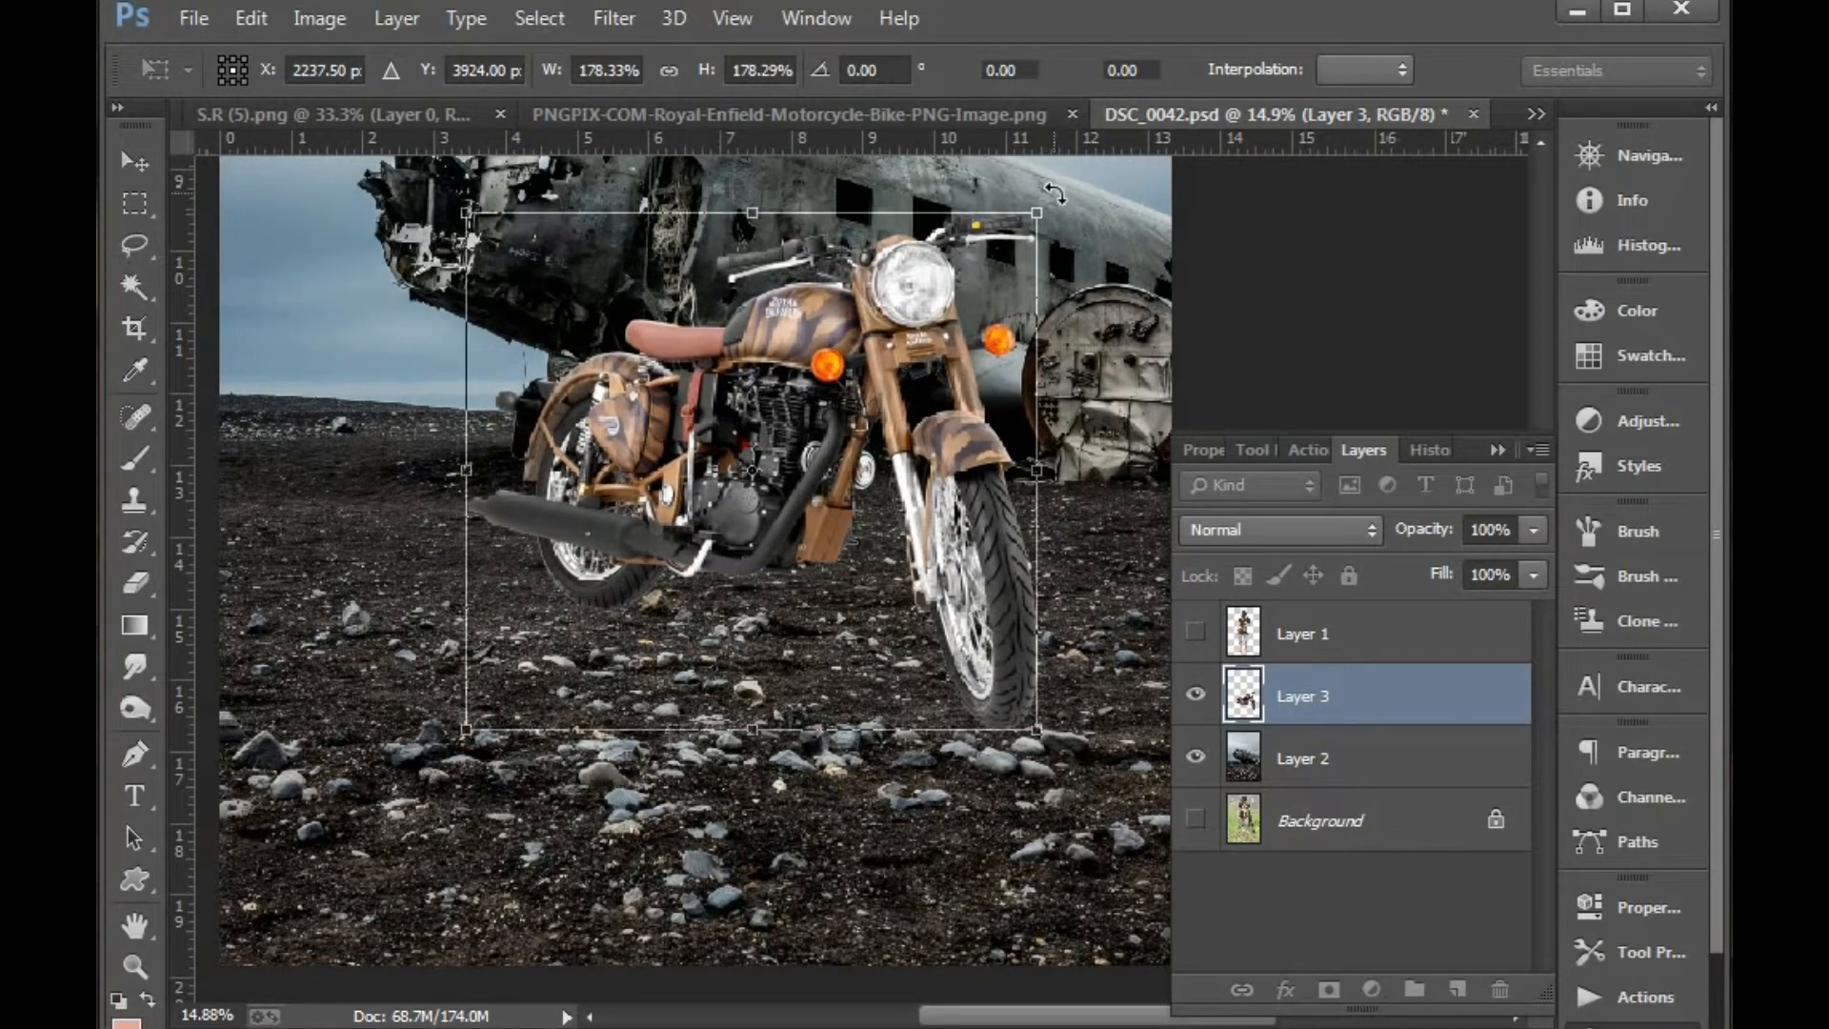
drag(1055, 192, 1048, 186)
key(ctrl+minus)
key(ctrl+minus)
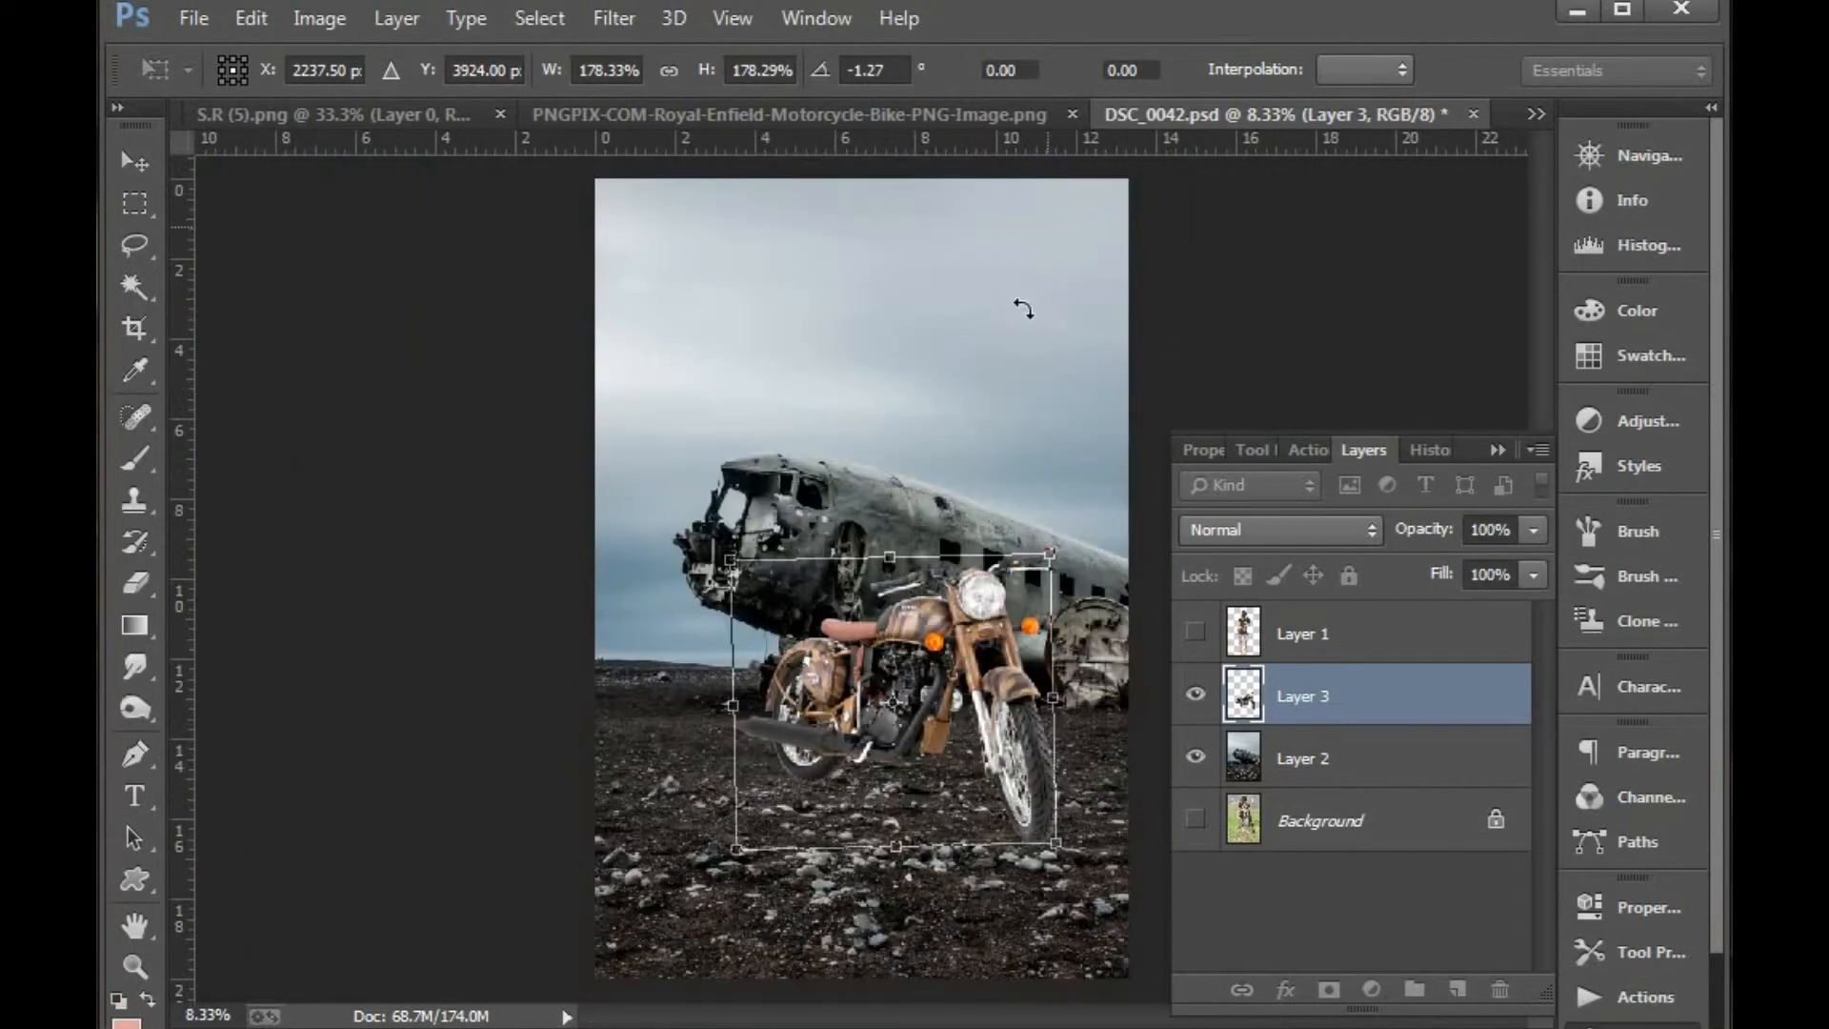
drag(721, 546, 788, 582)
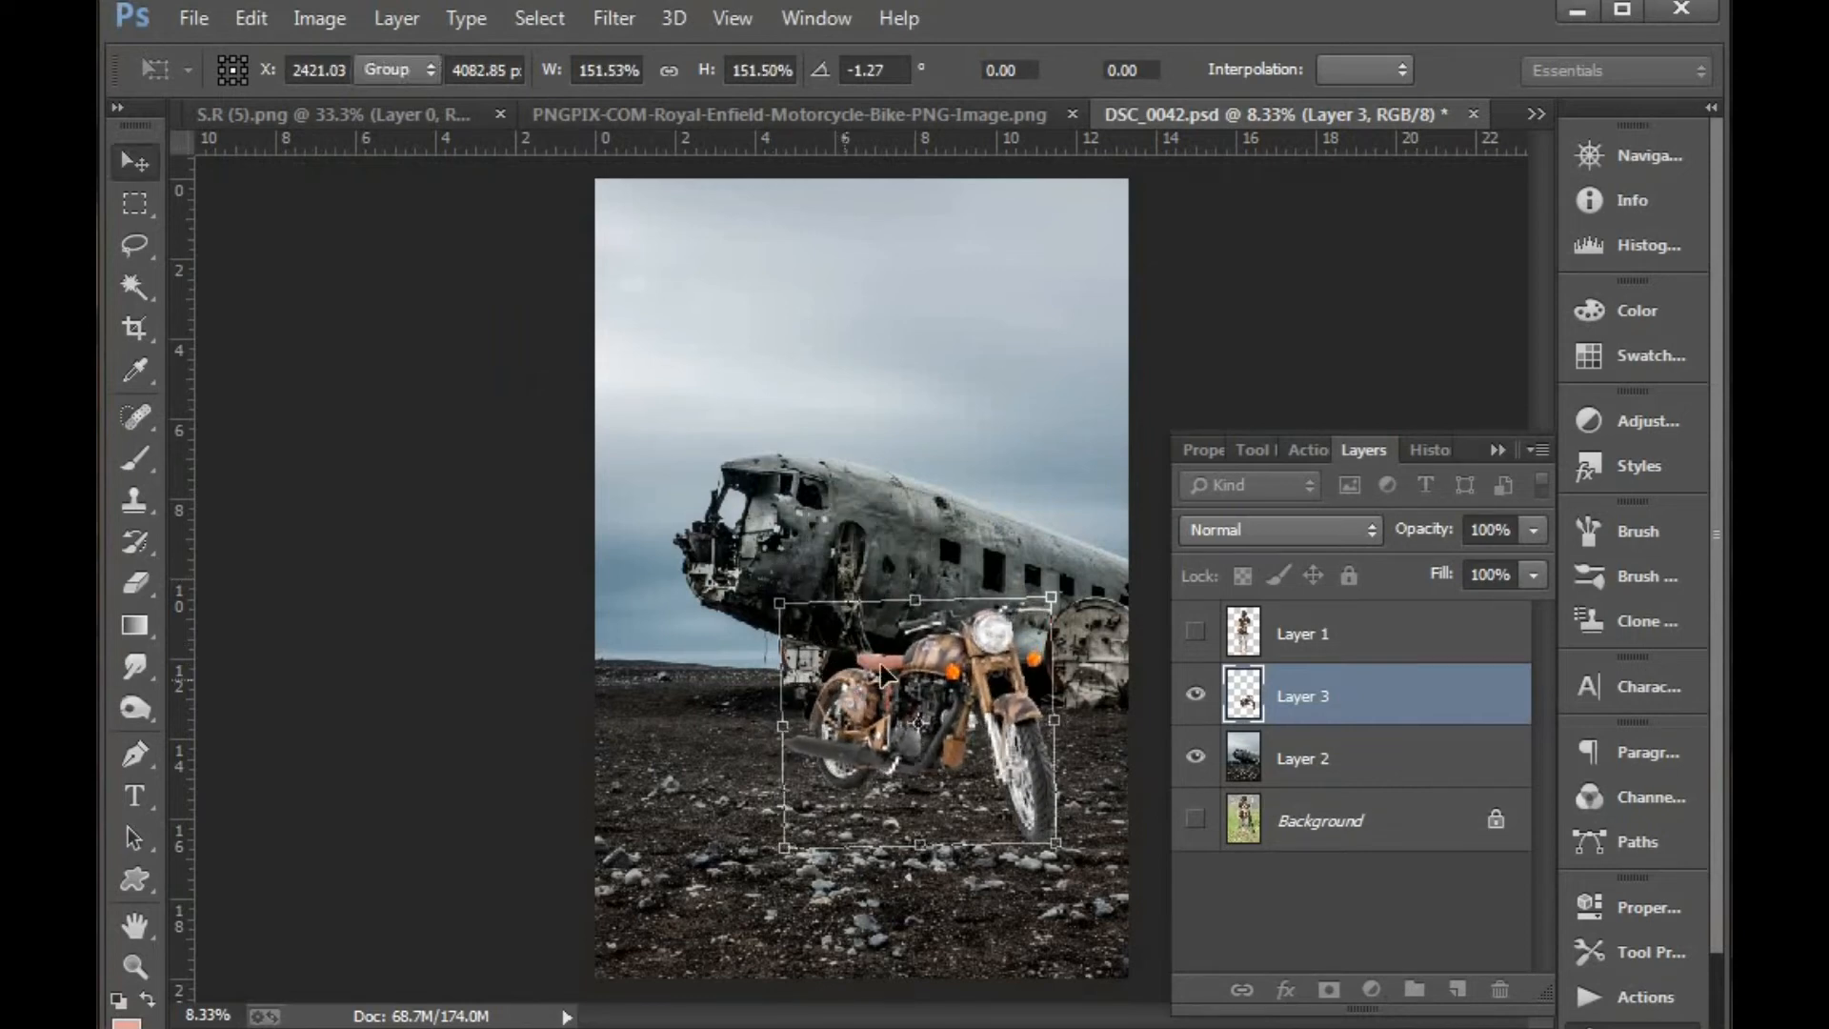
key(Return)
Duplicate the airplane layer within DSC_0042.psd as Layer 2 copy
click(1260, 763)
right_click(1302, 762)
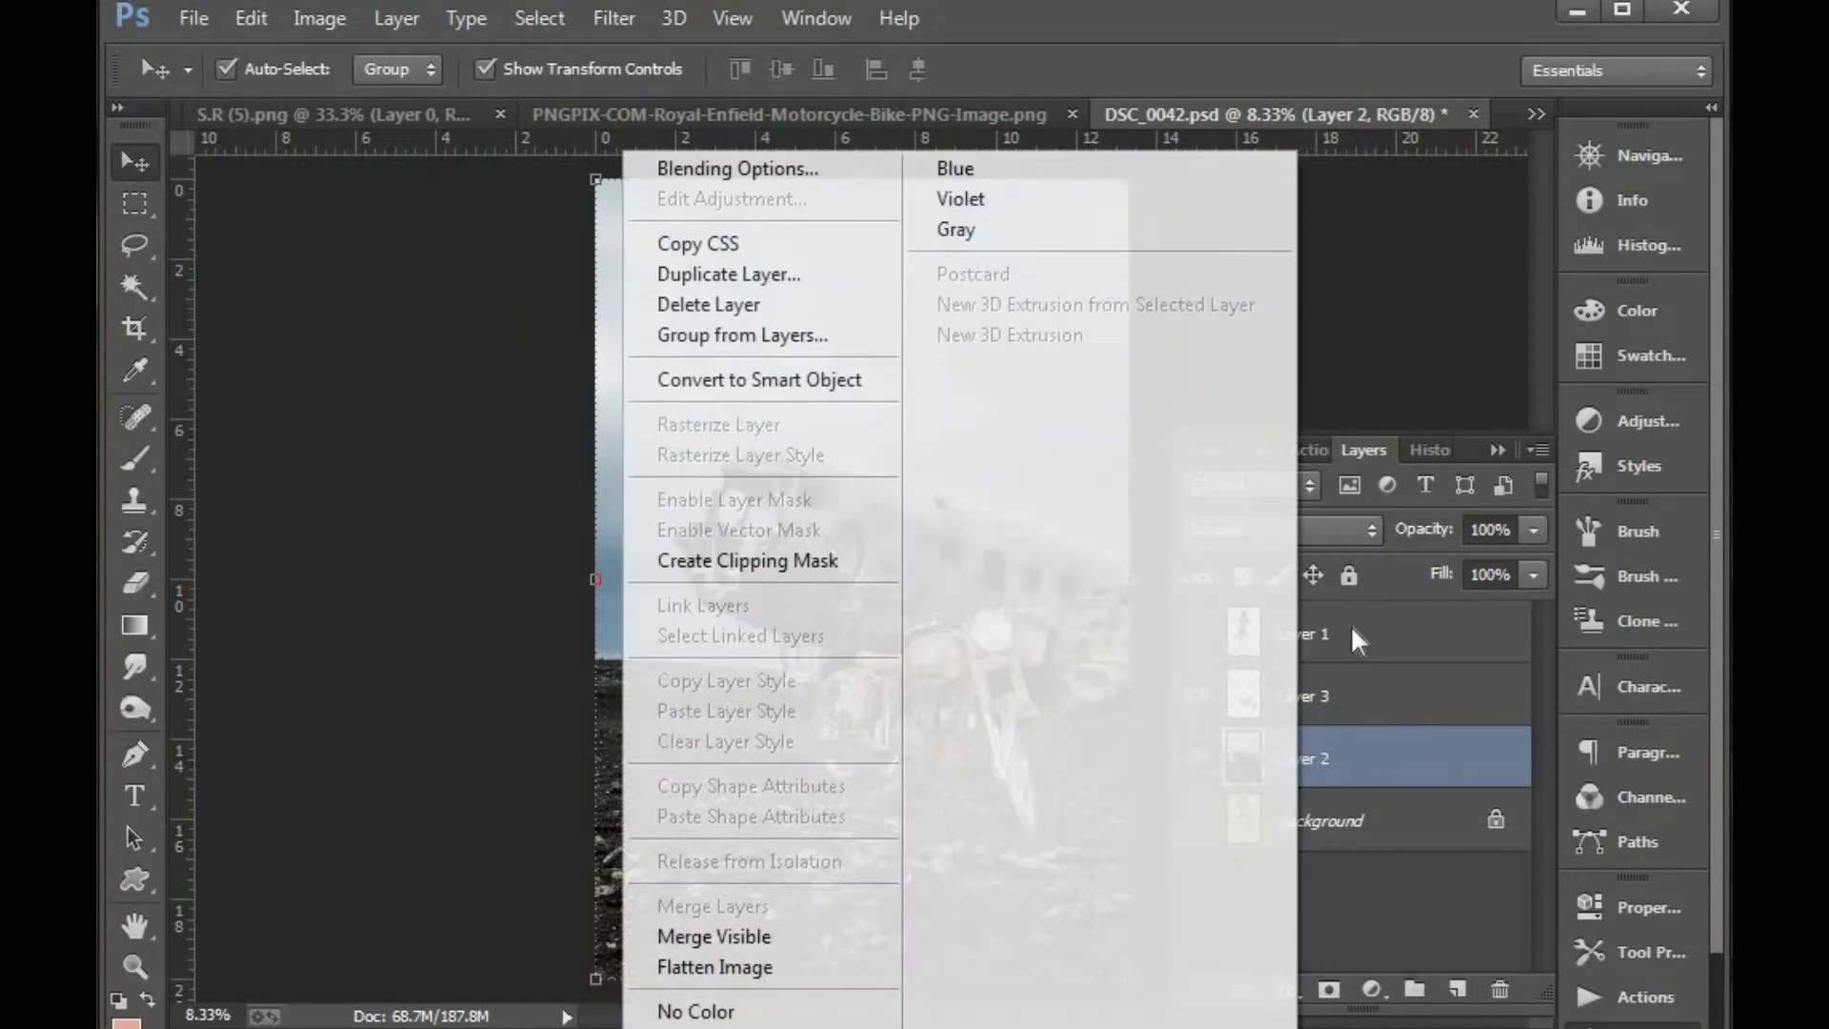
click(788, 274)
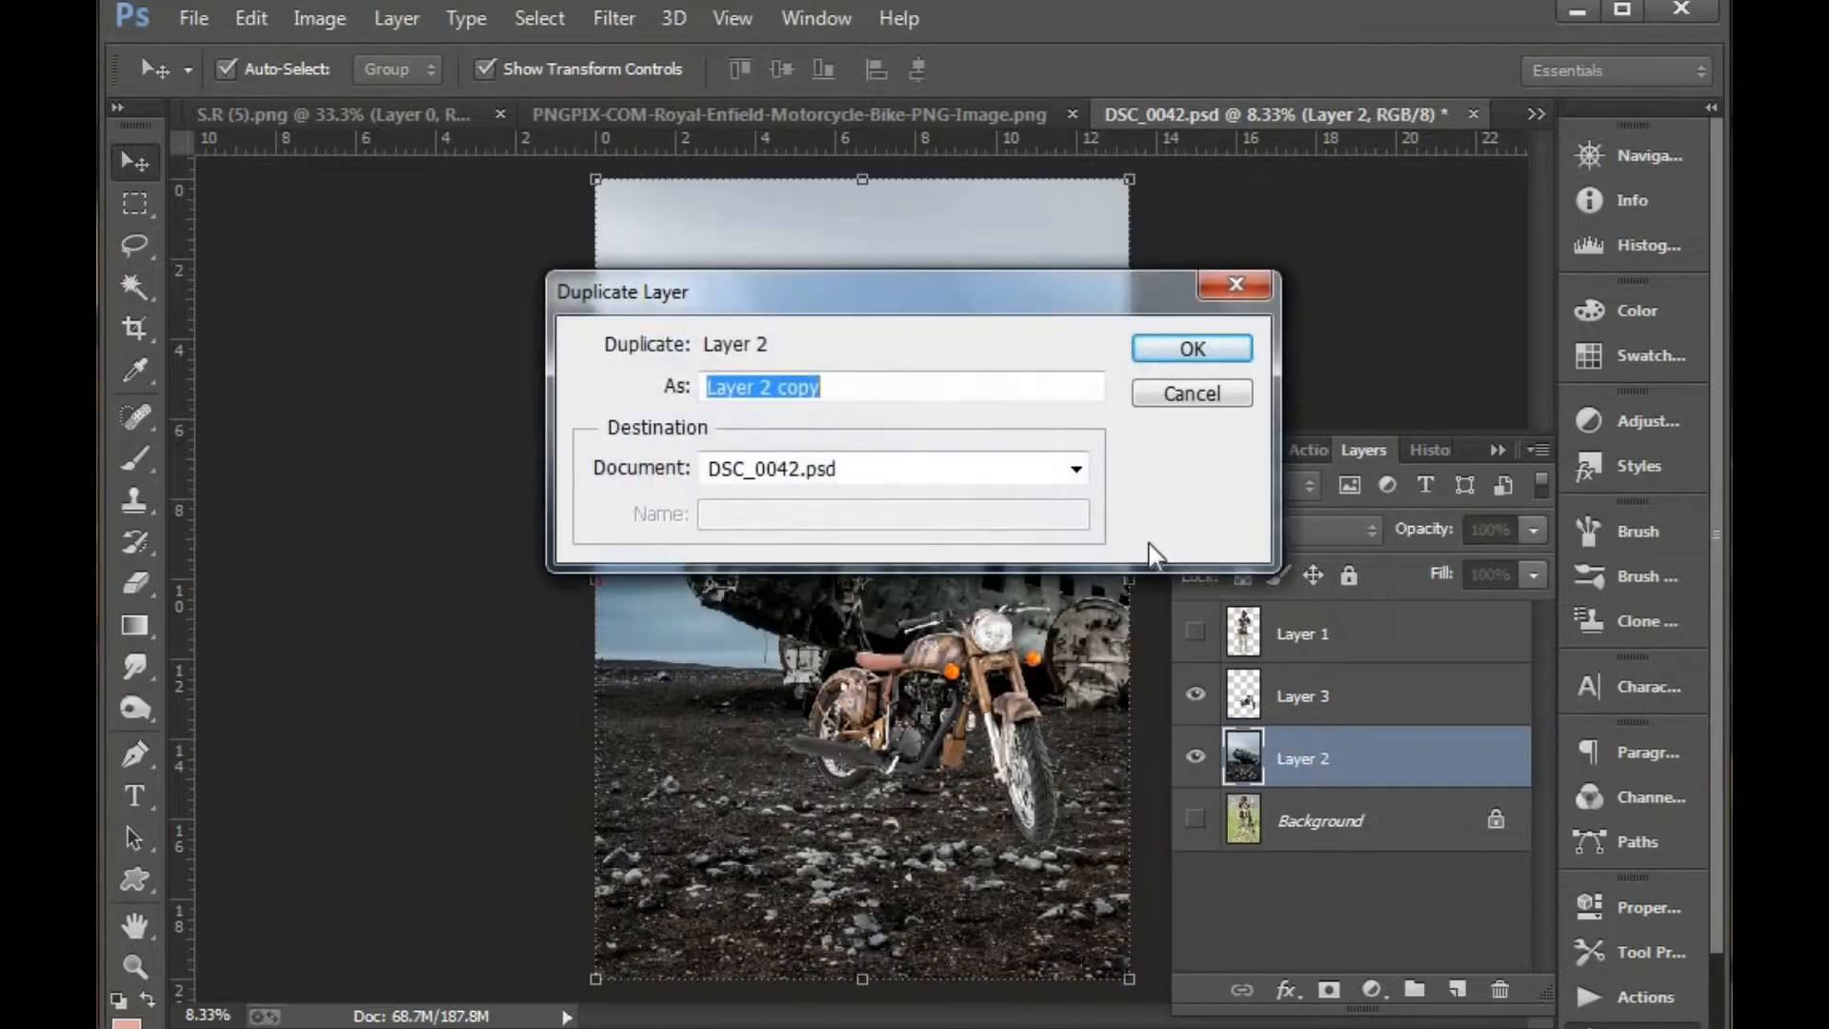
click(1222, 355)
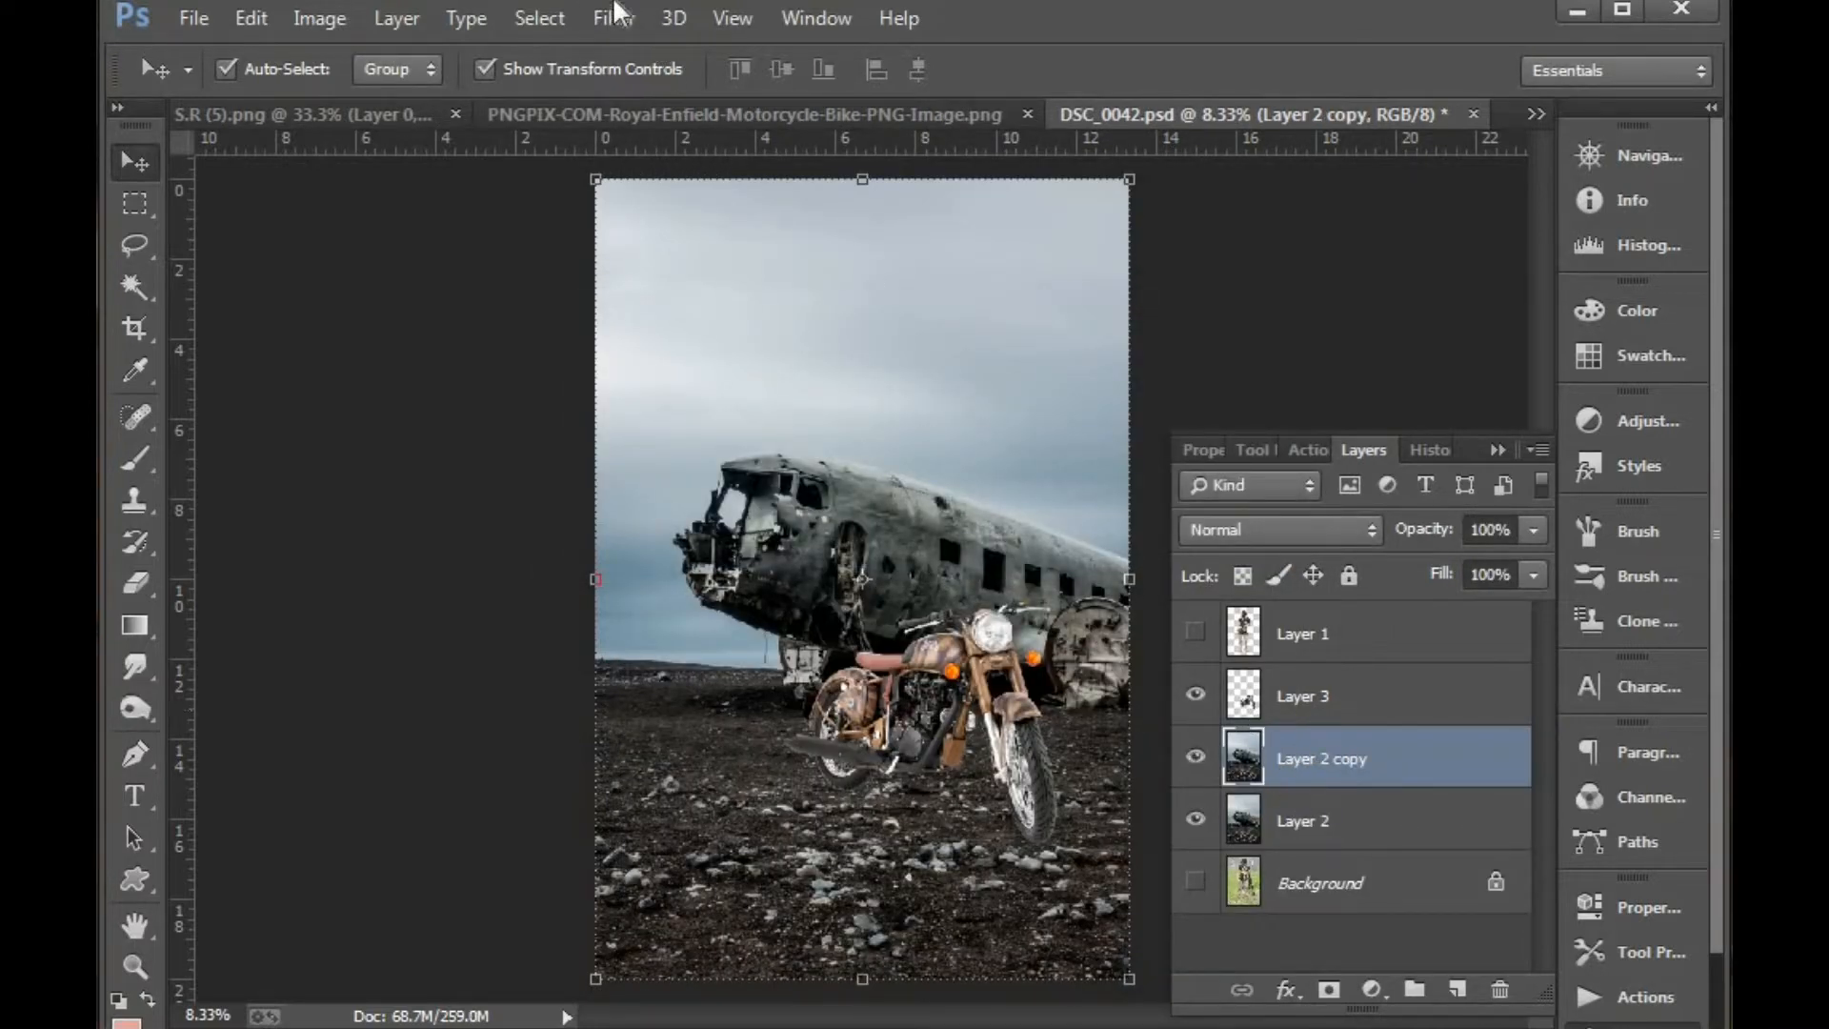
click(615, 17)
mouse_move(633, 400)
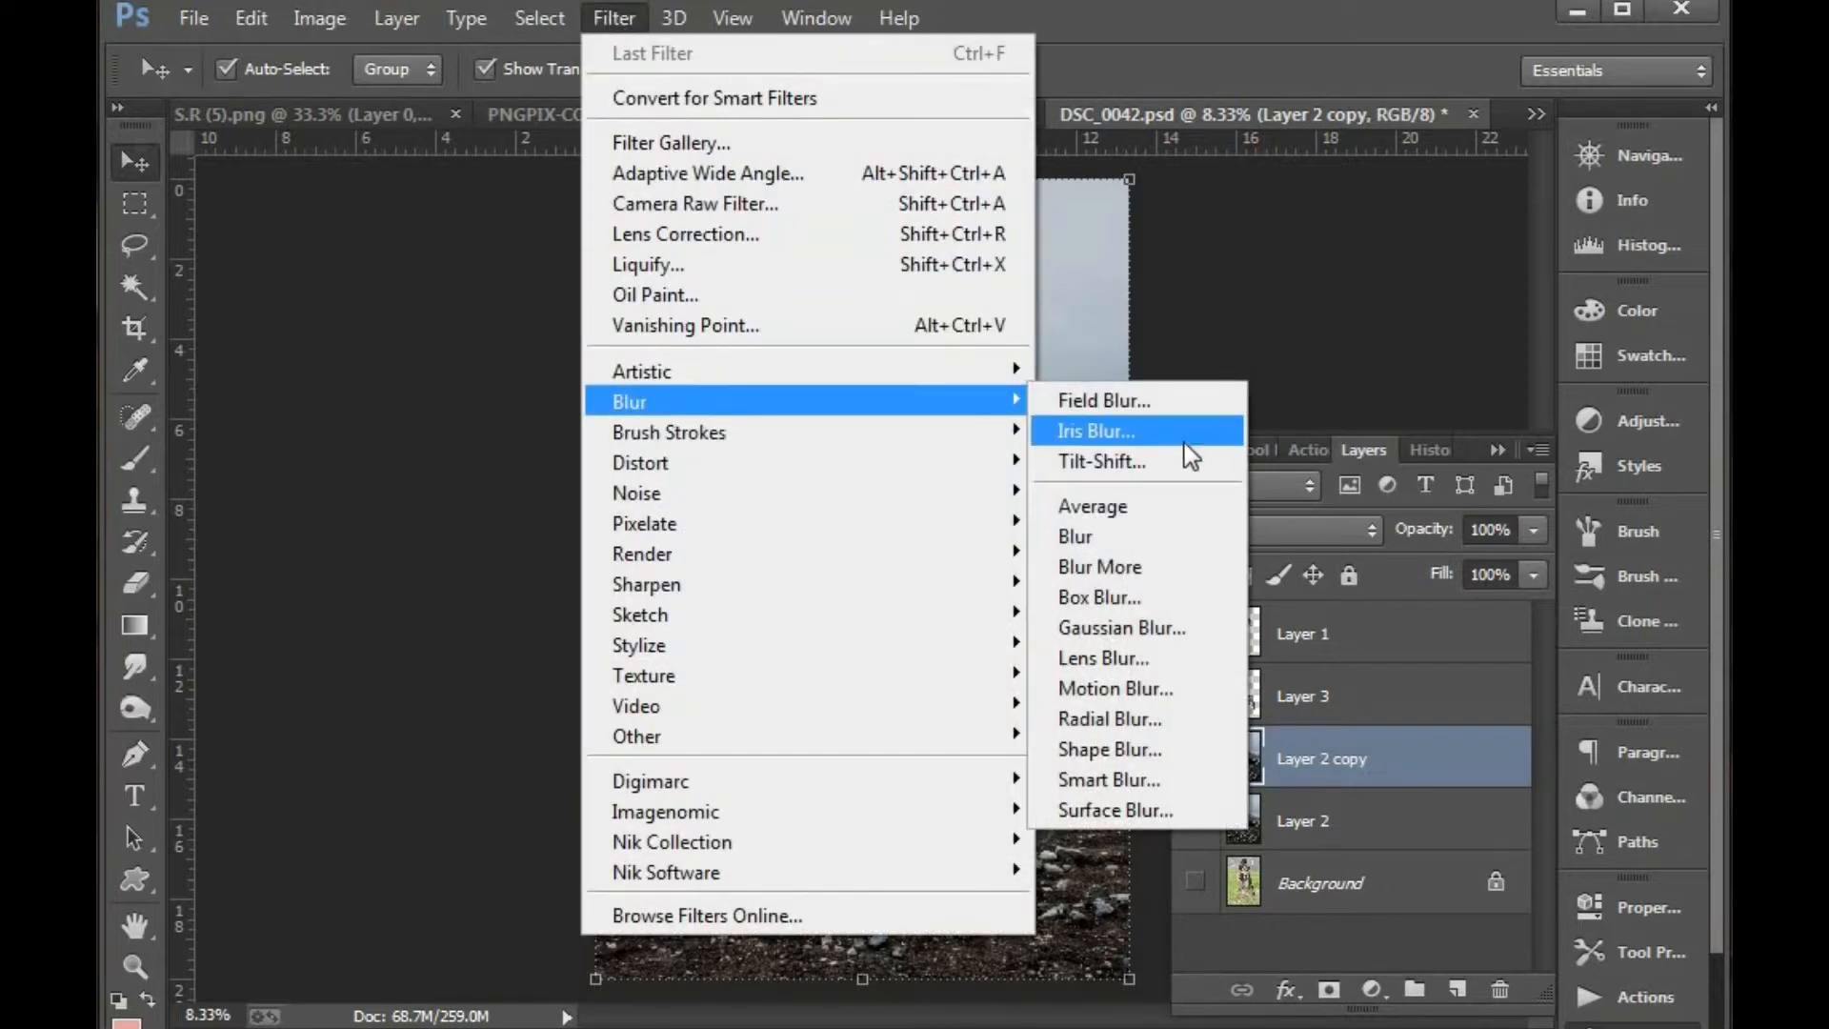
click(1120, 629)
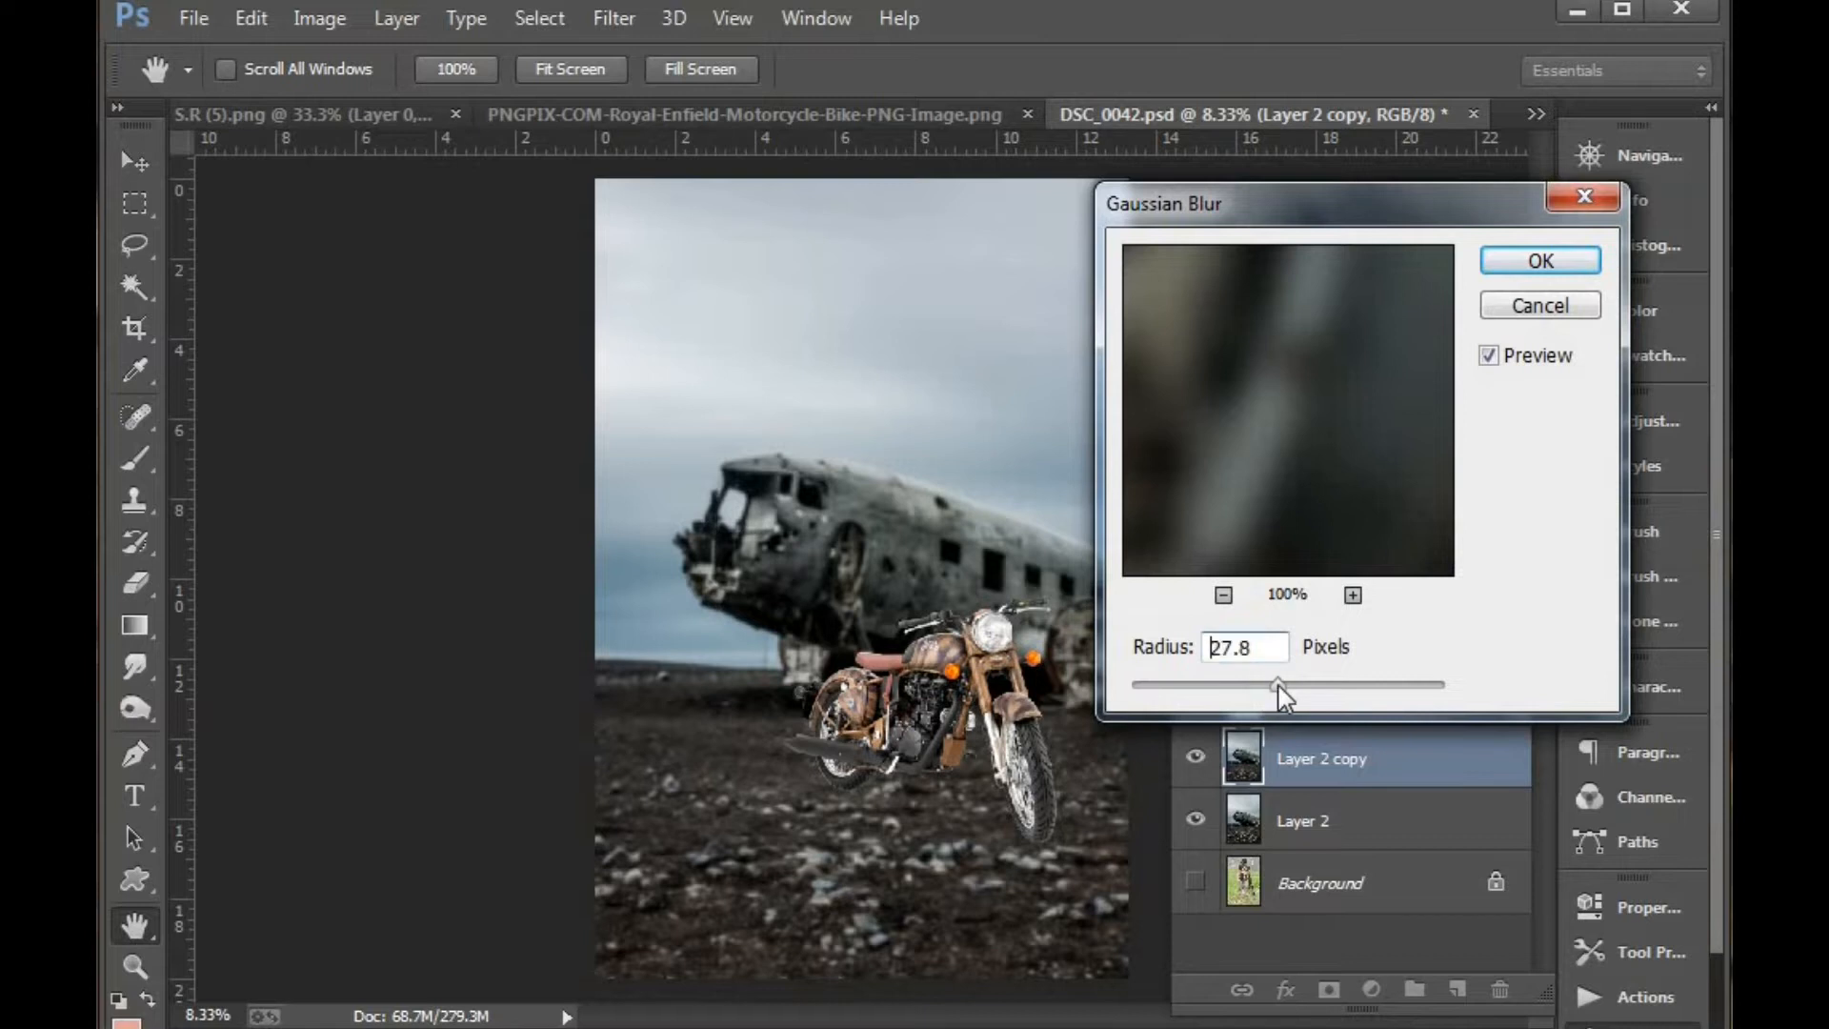
drag(1280, 686, 1294, 687)
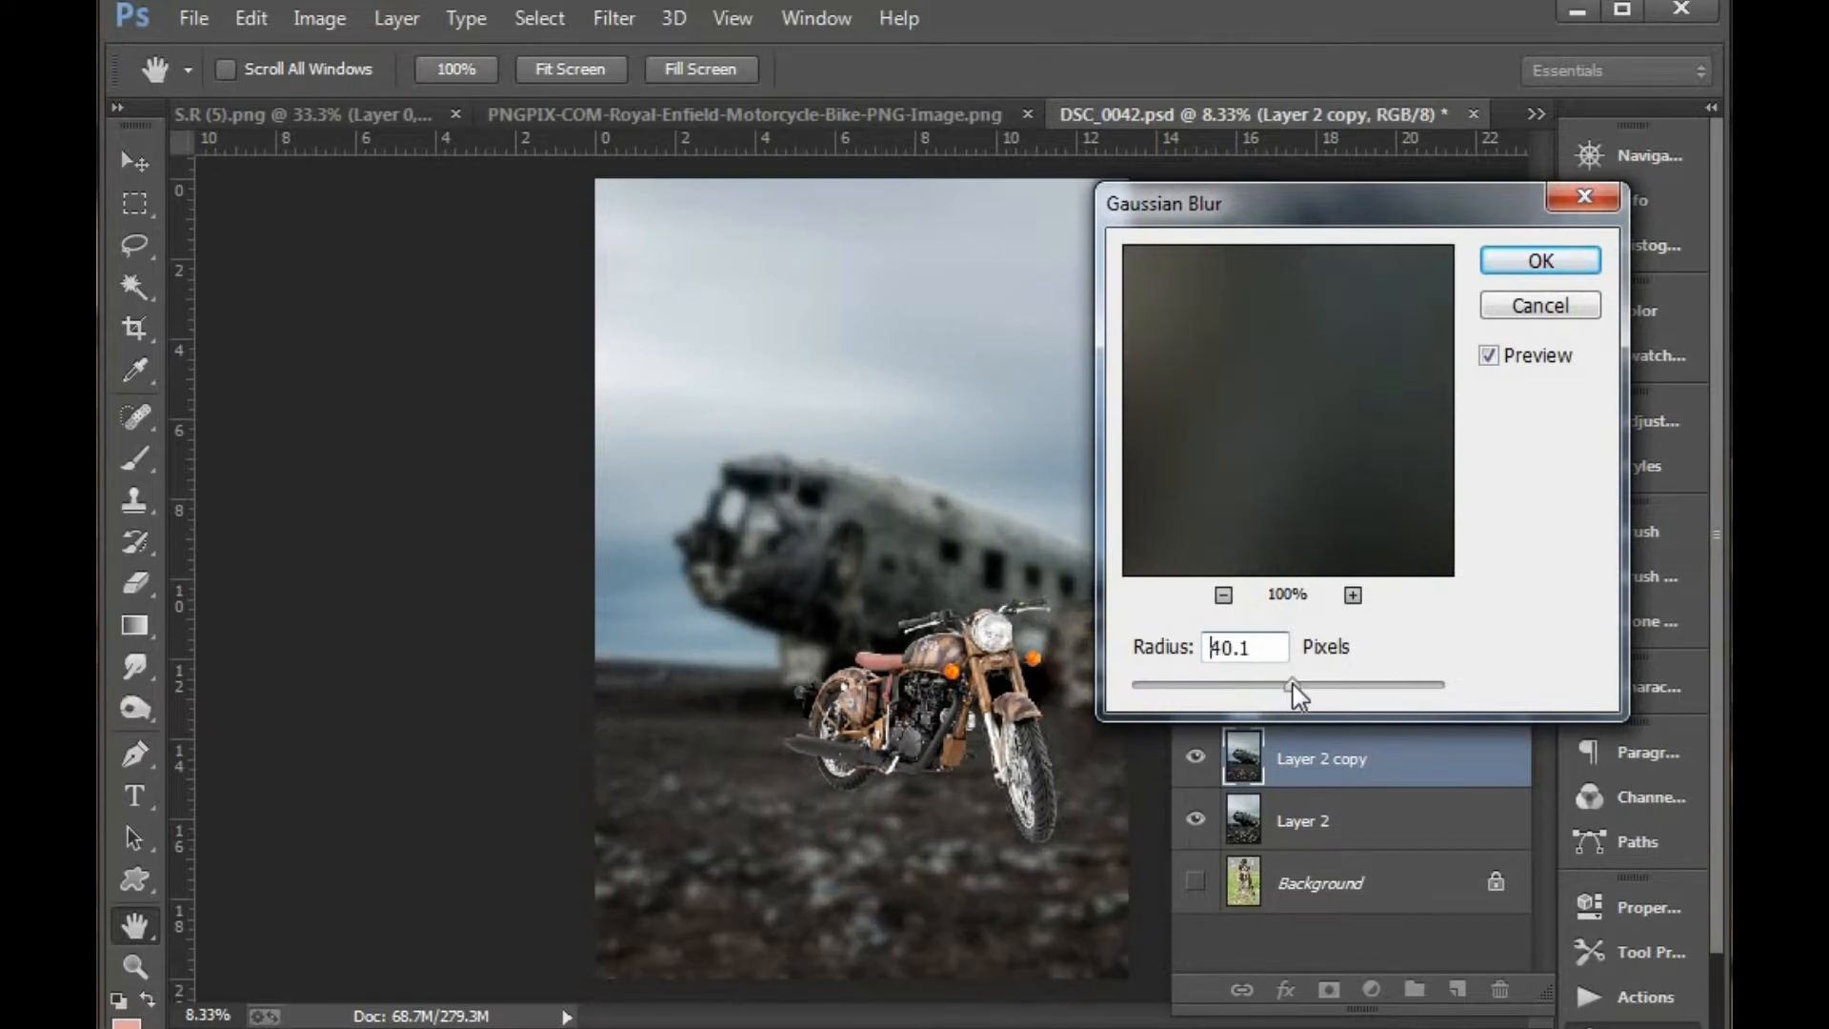
click(1549, 307)
key(v)
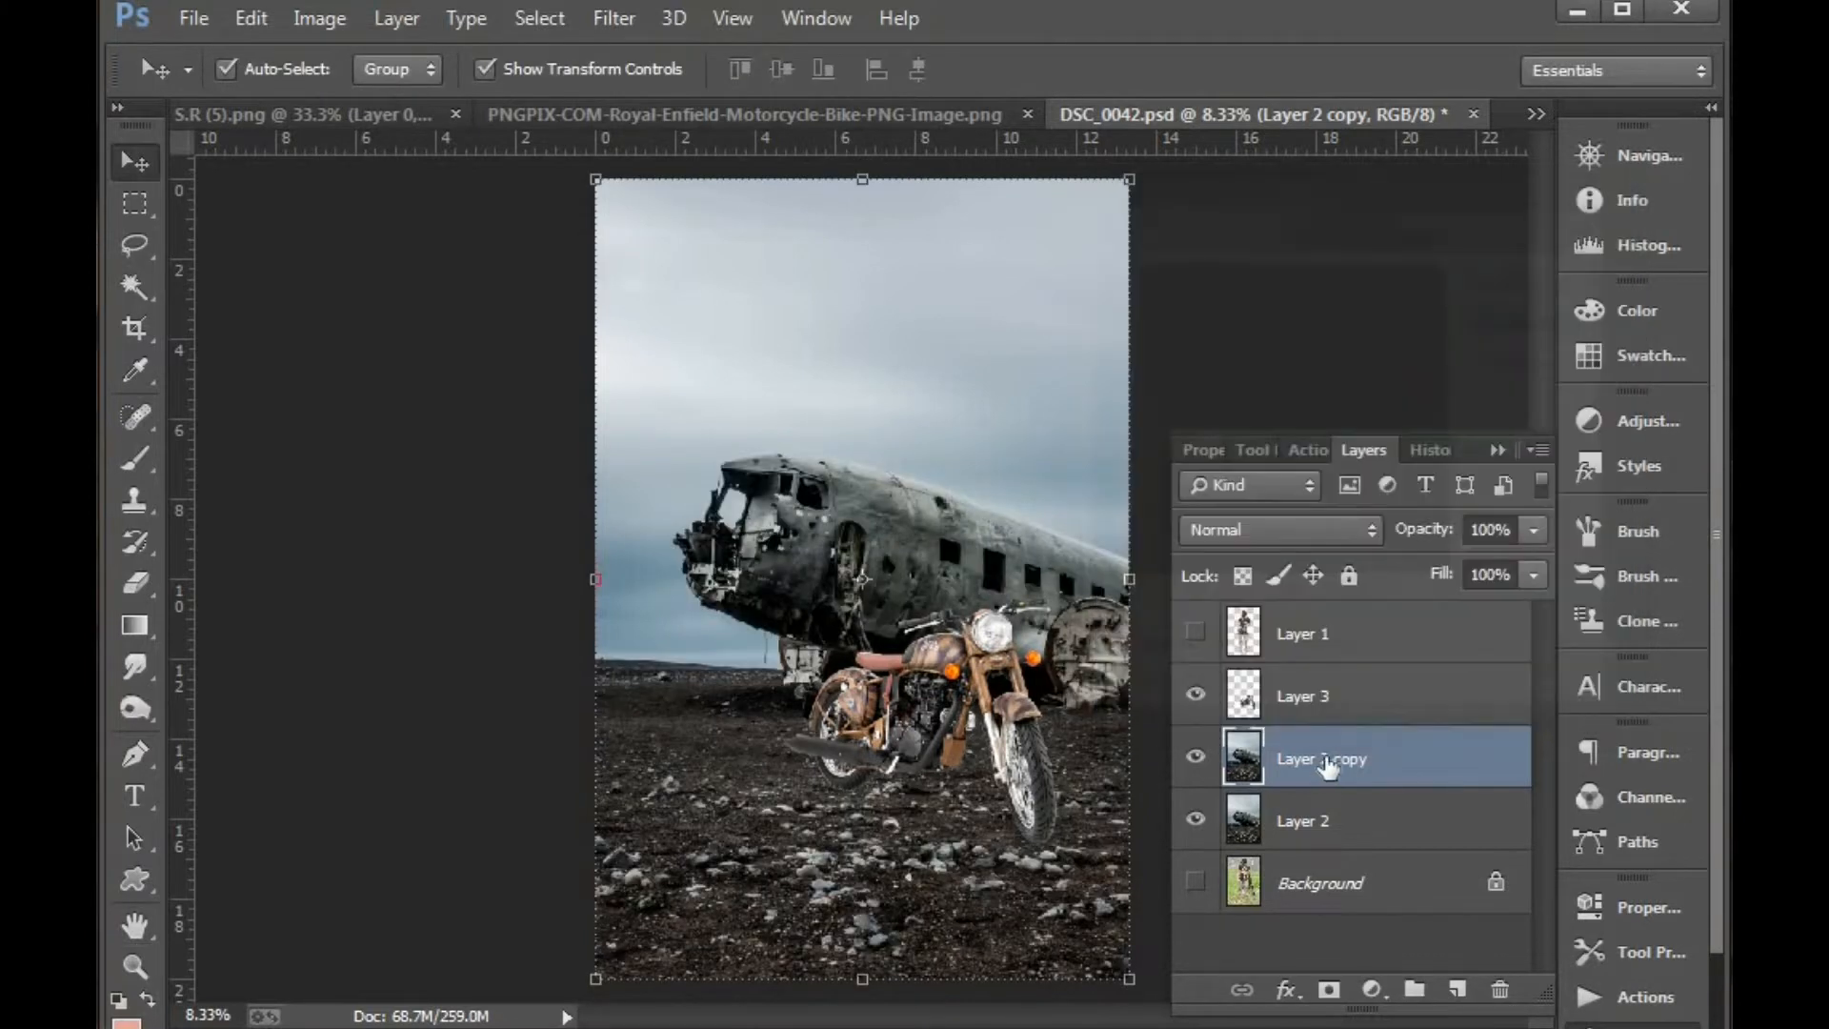
Add the sunset image 92.jpg to DSC_0042.psd beneath the motorcycle layer and scale it to about 825% over the airplane
click(315, 114)
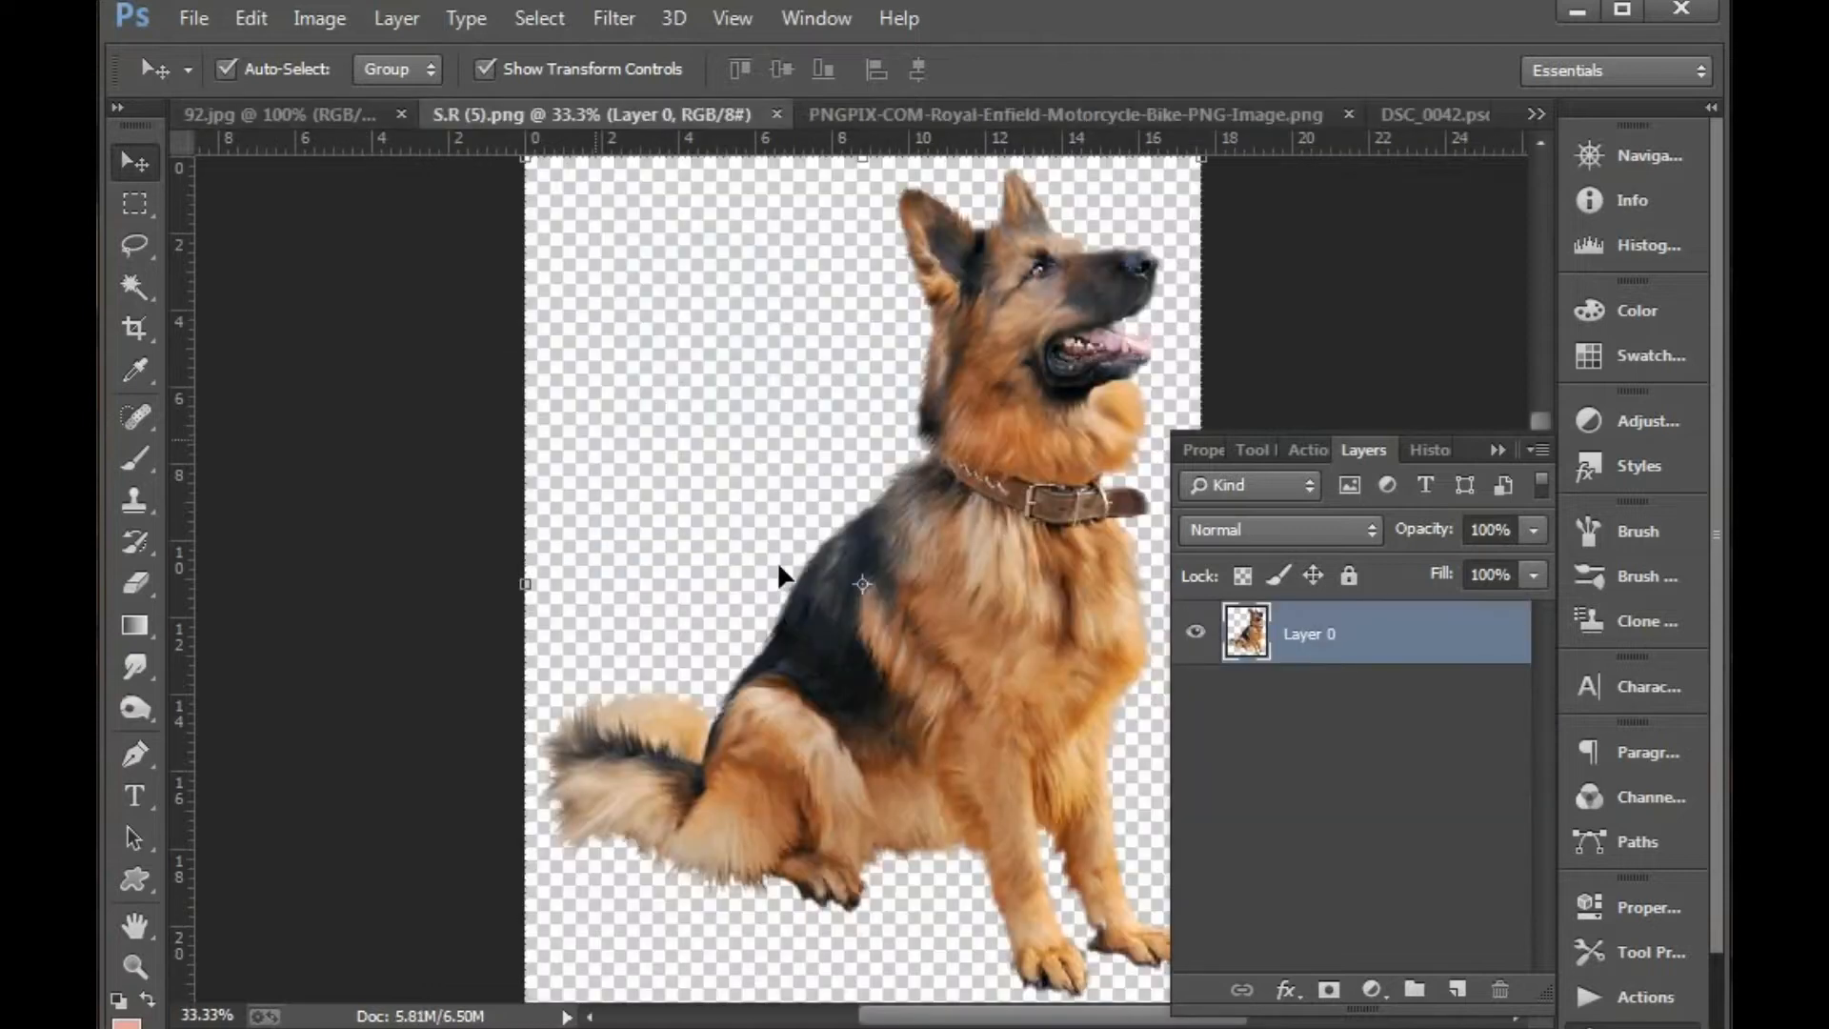
click(271, 118)
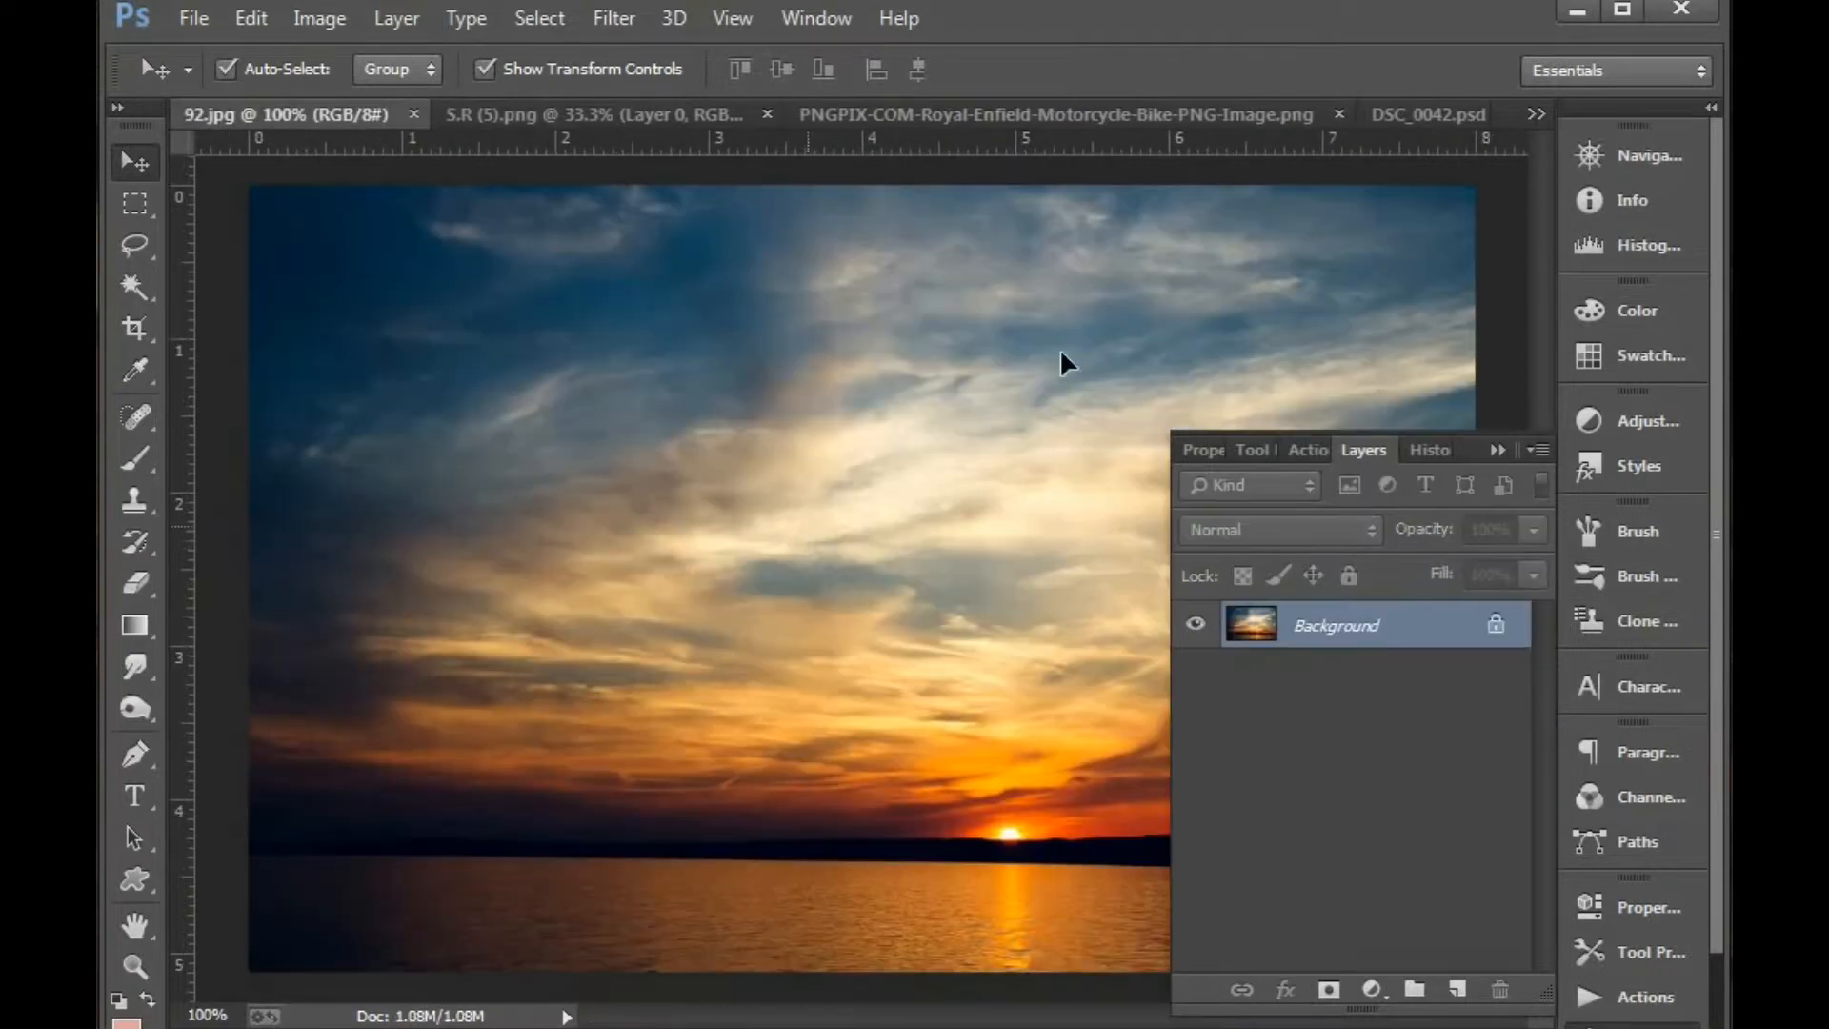
click(1419, 117)
drag(937, 366, 1358, 591)
drag(1073, 435, 860, 539)
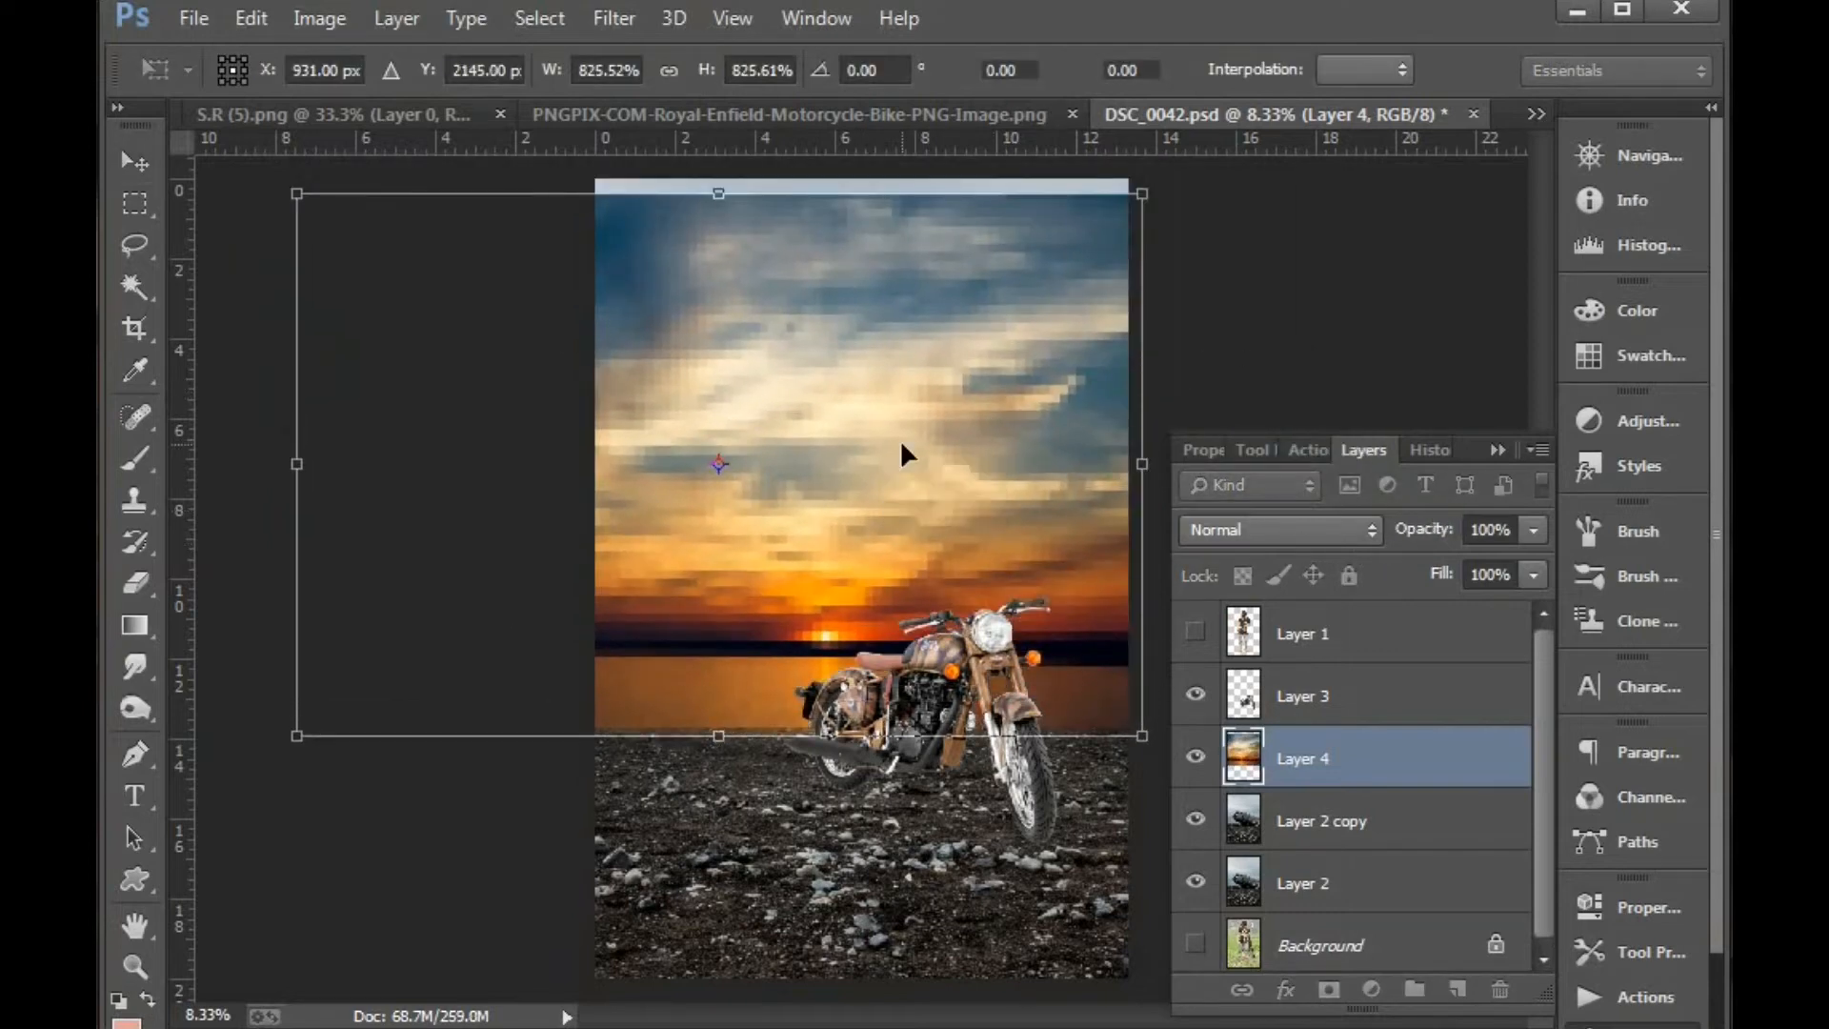
key(Return)
Set the sunset layer's opacity to 50%, enlarge it to about 120.6% and shift it slightly right to cover the sky
drag(1408, 530, 1355, 530)
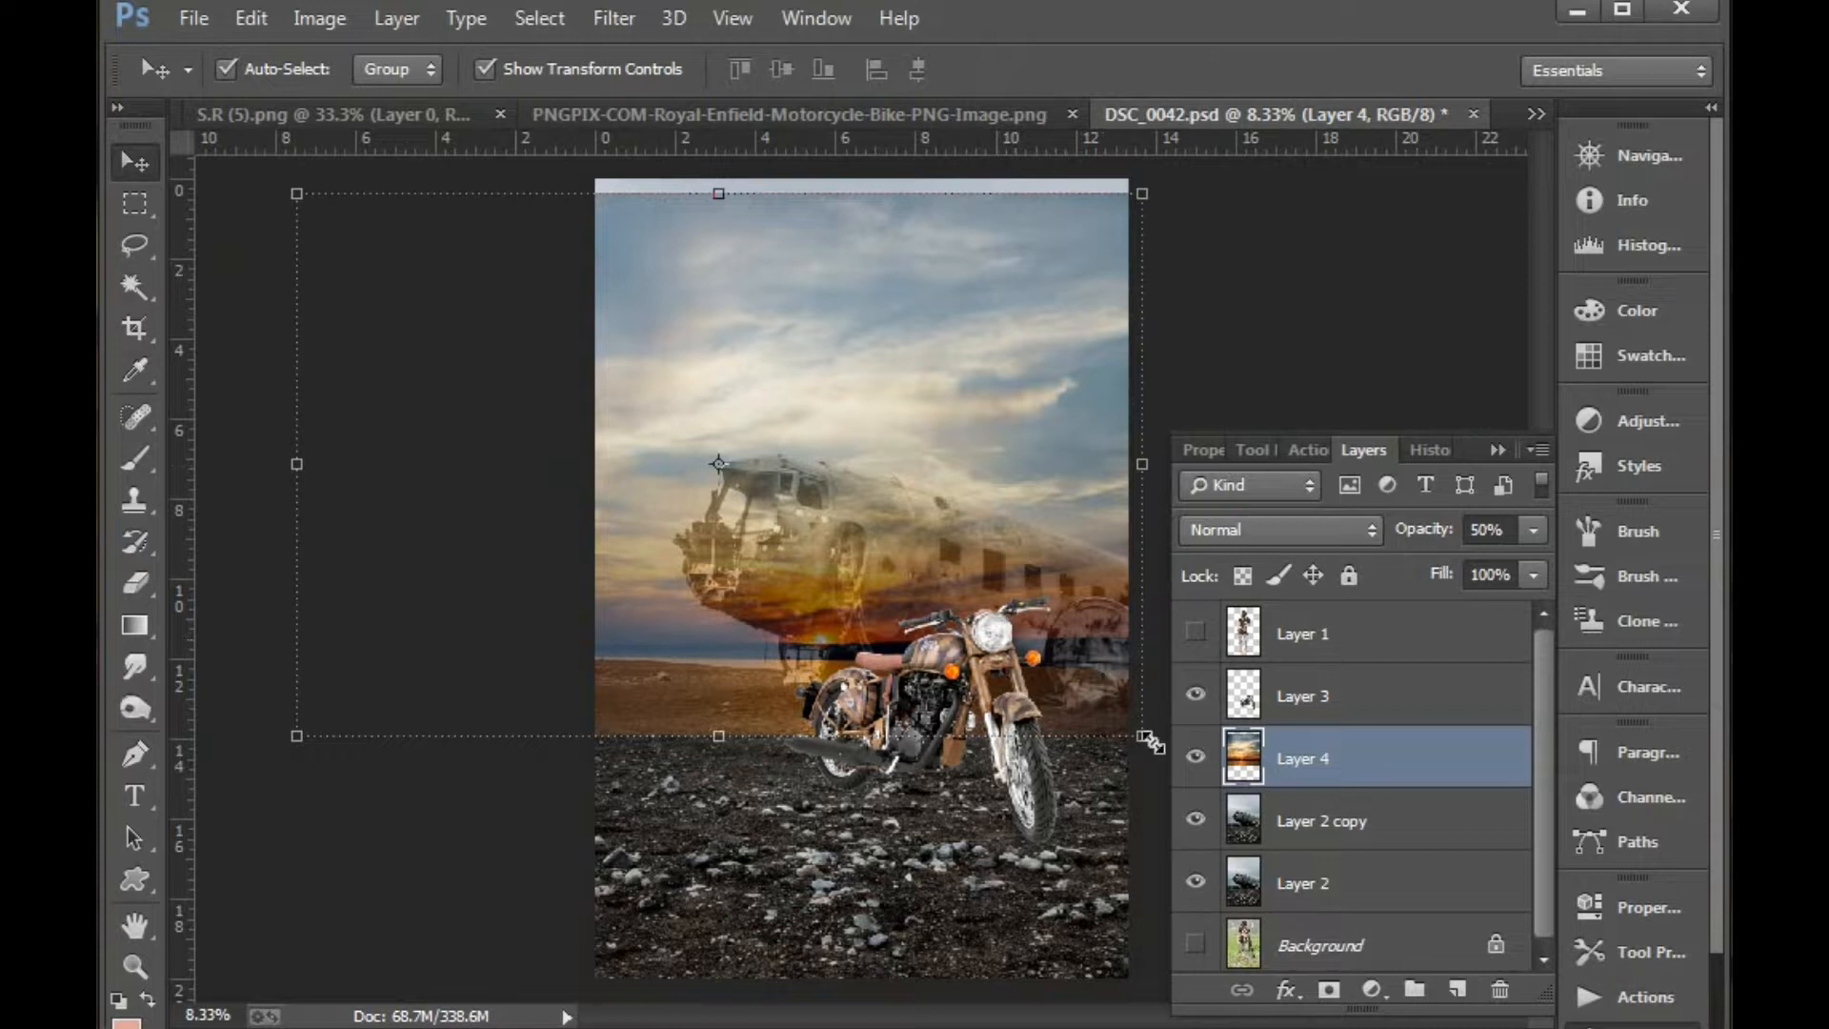
drag(1153, 742, 1229, 791)
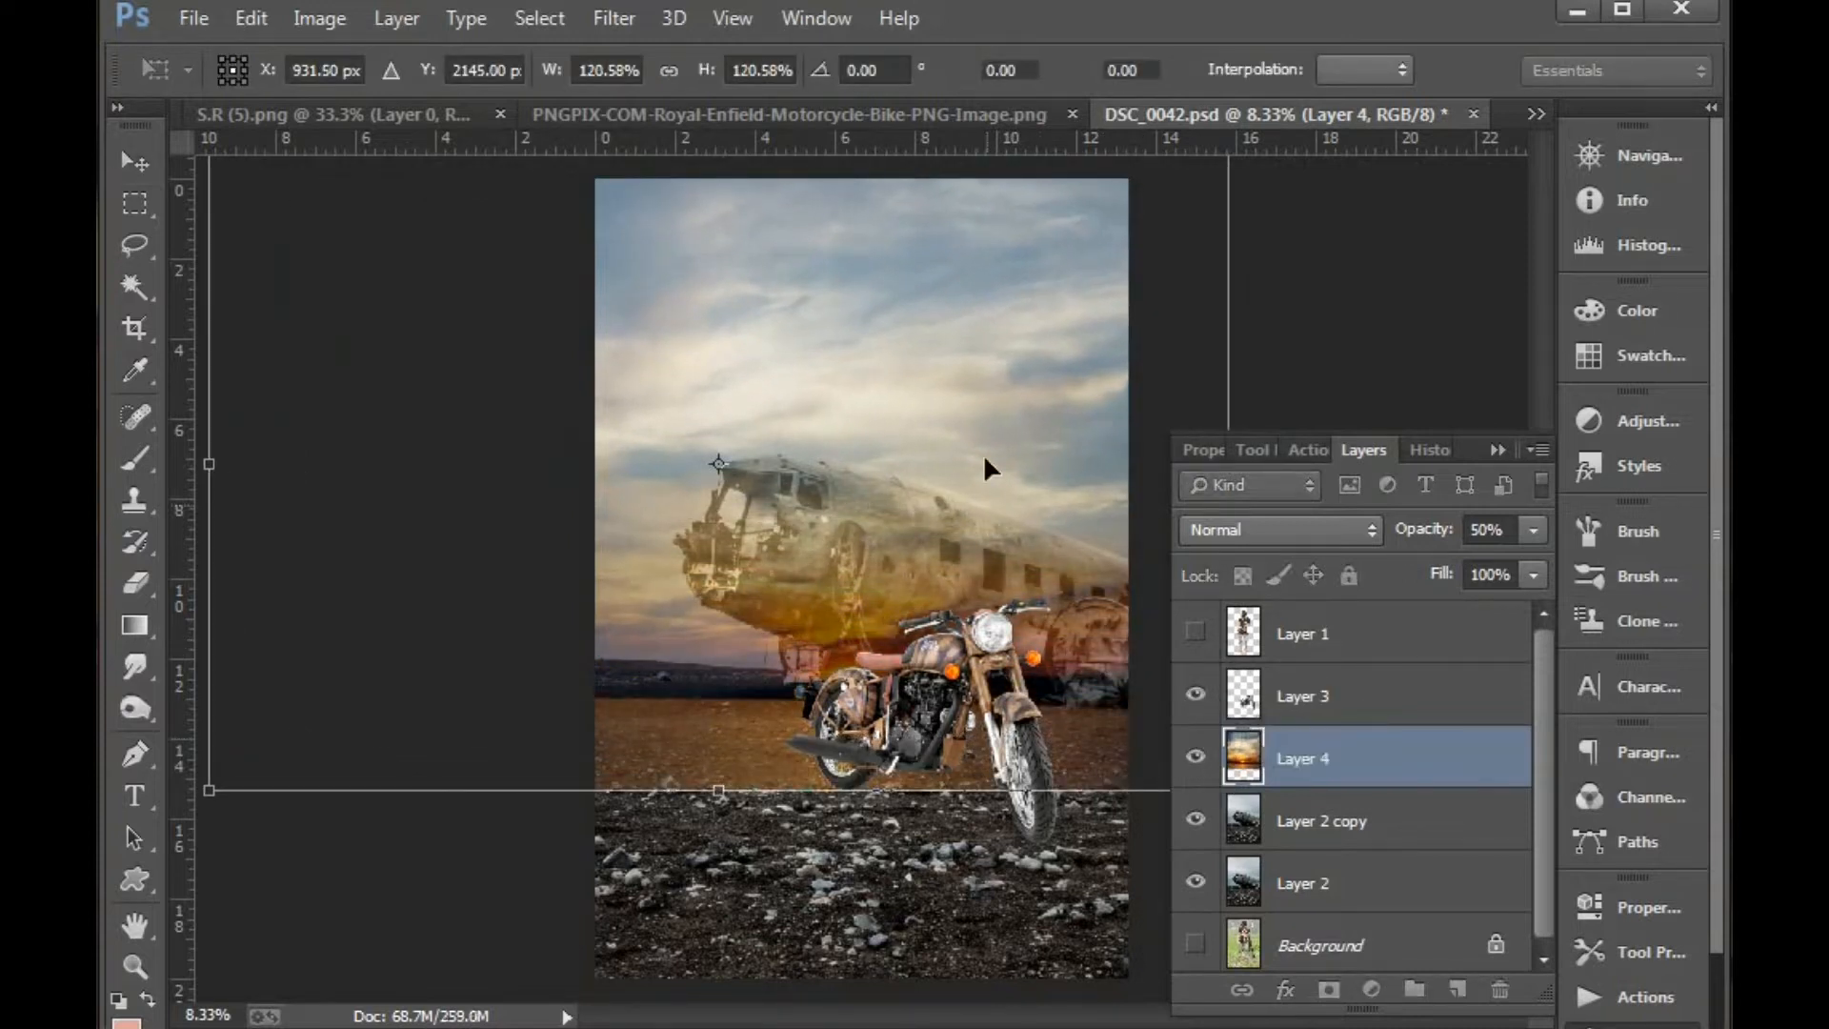
drag(987, 431, 1006, 423)
key(Return)
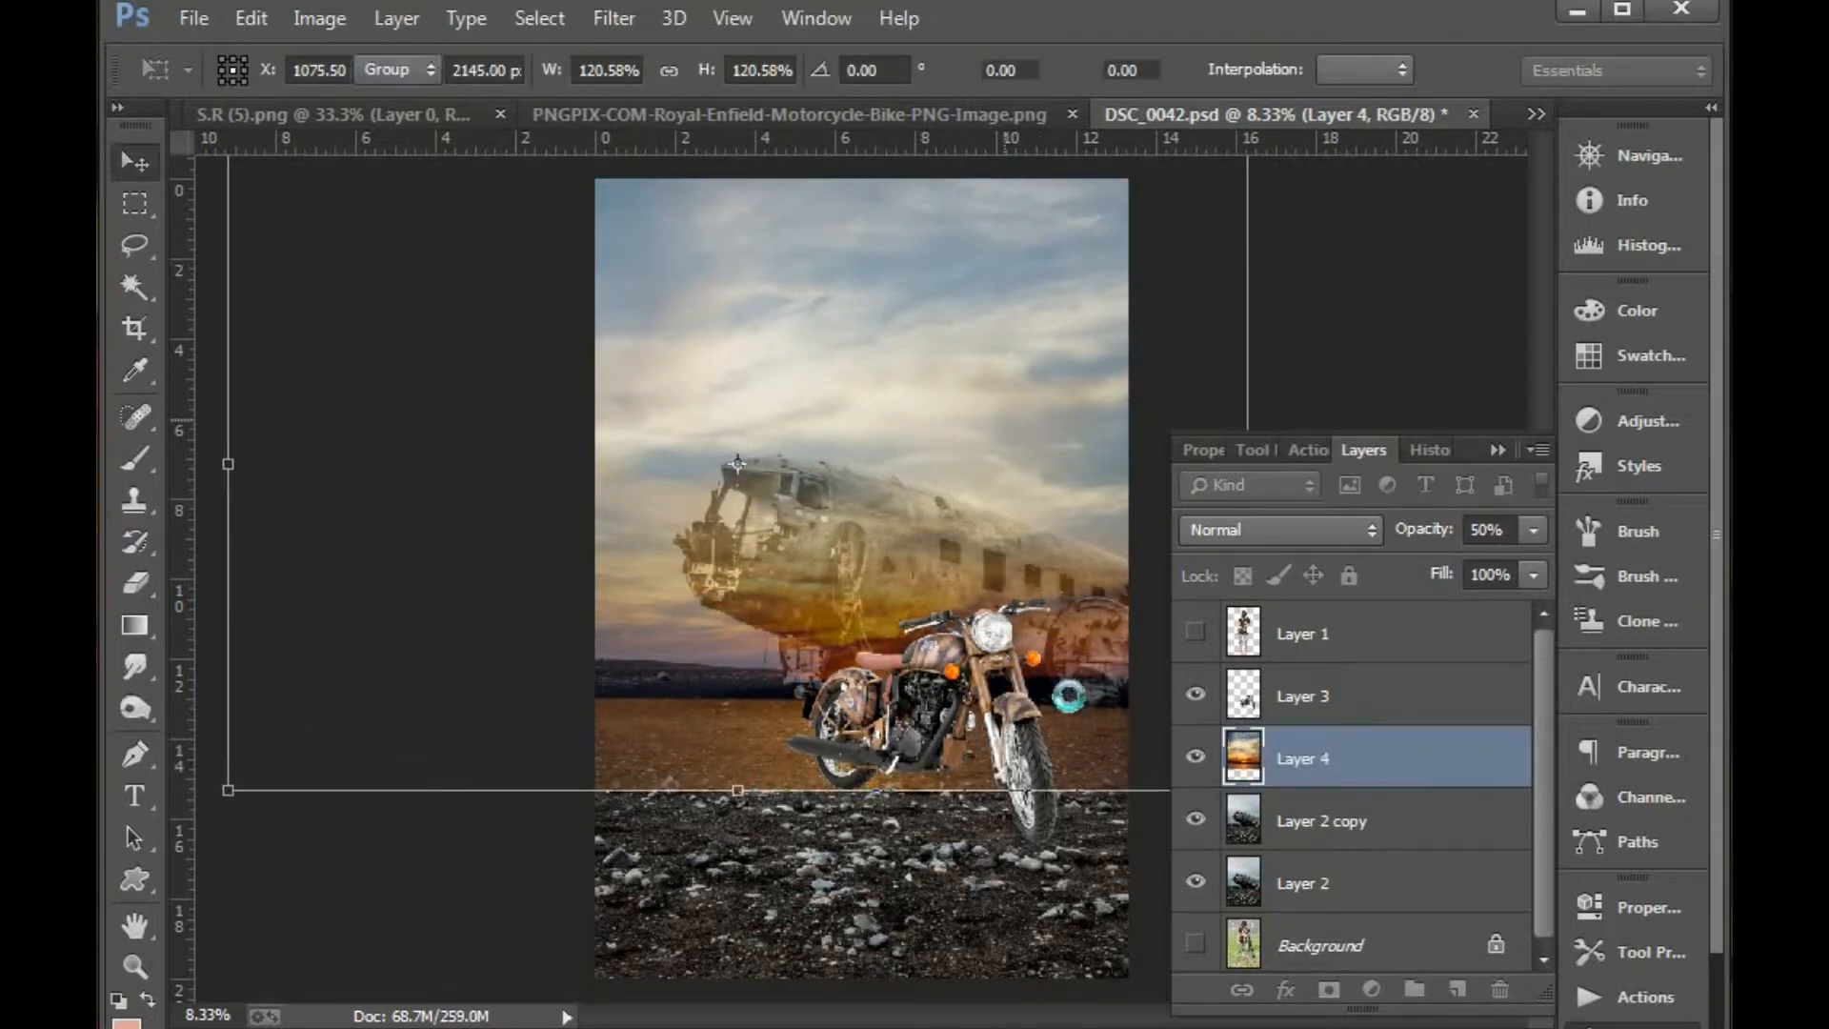
key(ctrl+space)
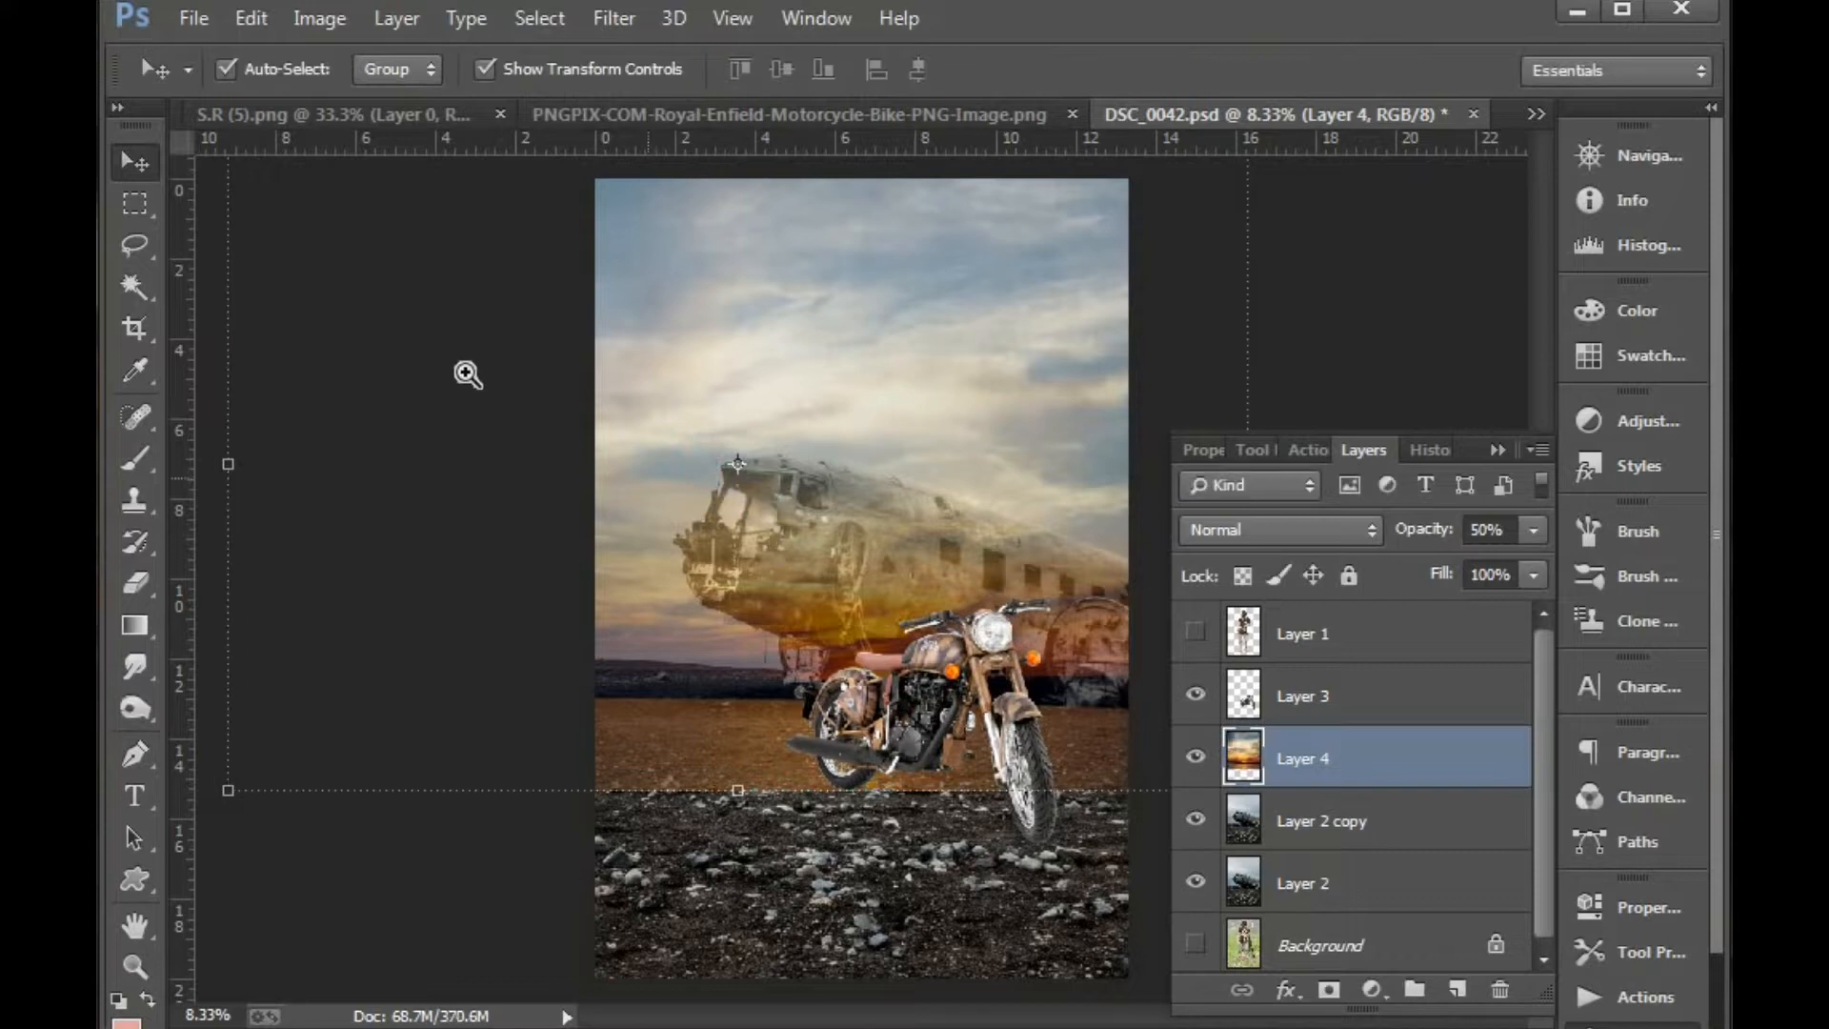
Select the sky around the airplane on Layer 2 copy with the Magic Wand at a tolerance of 32
drag(464, 362, 1299, 797)
drag(841, 598, 718, 672)
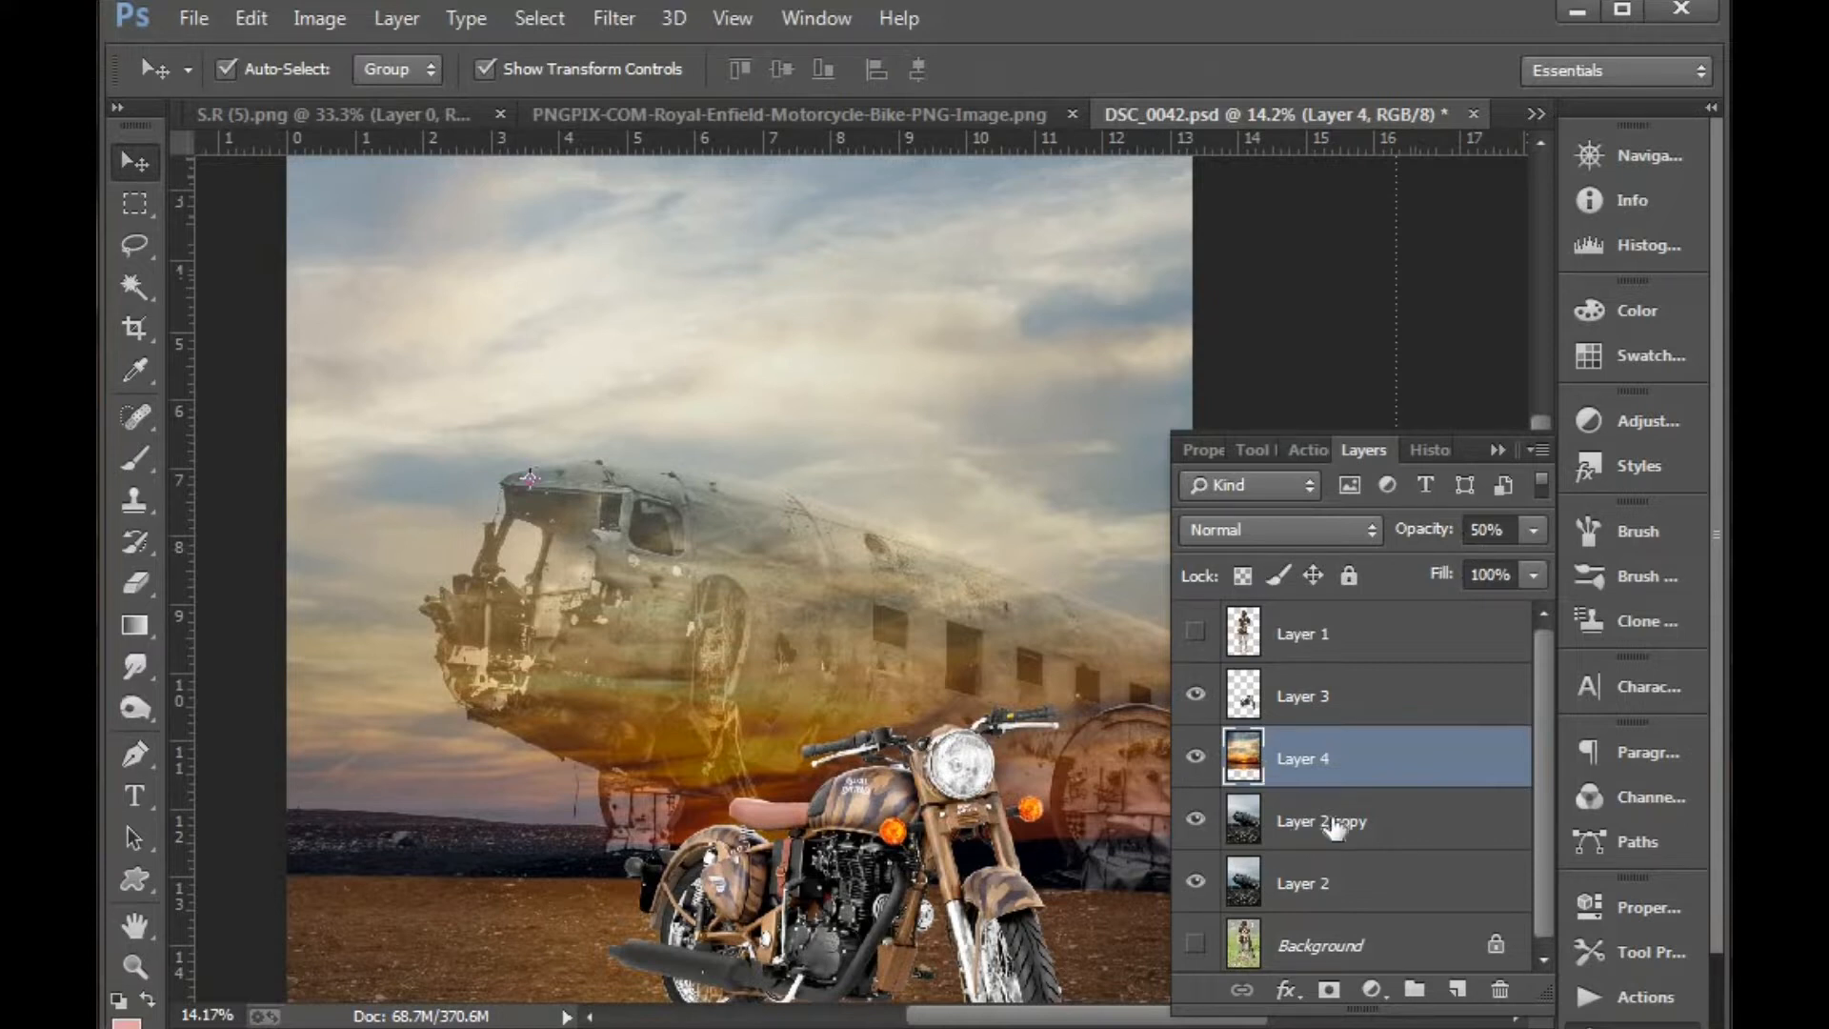
click(1323, 821)
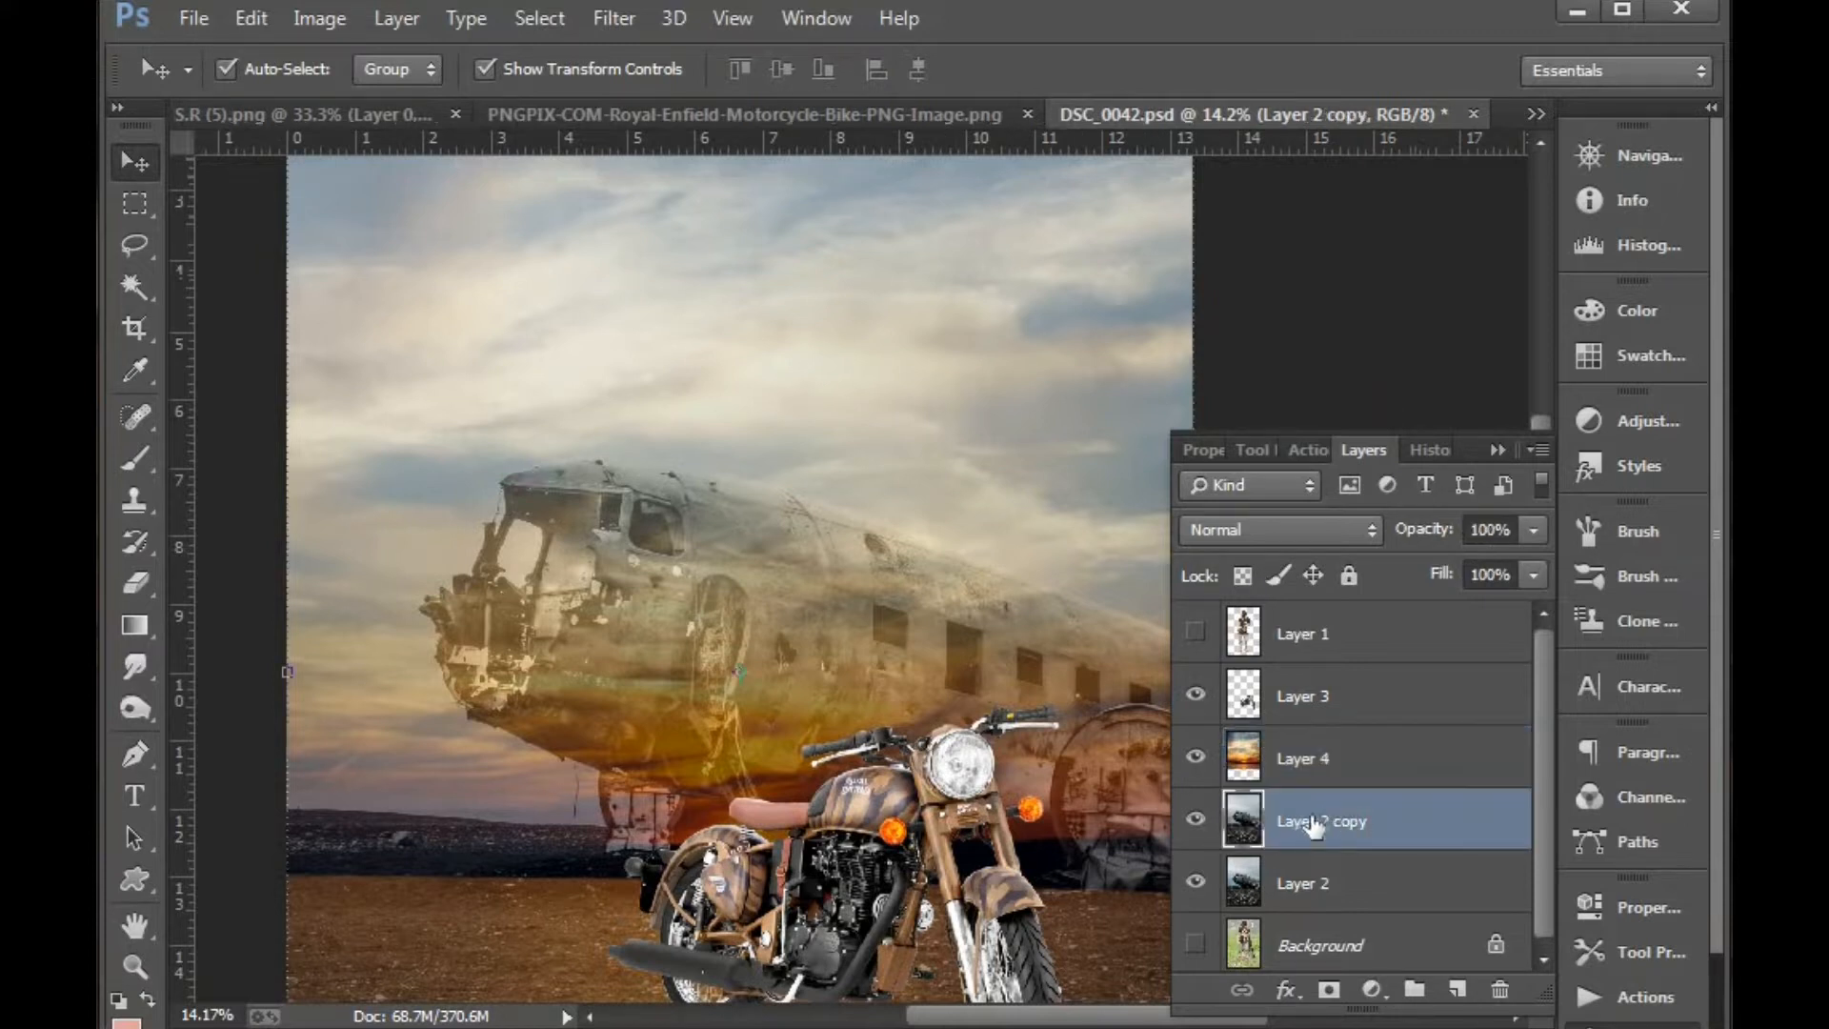
click(143, 284)
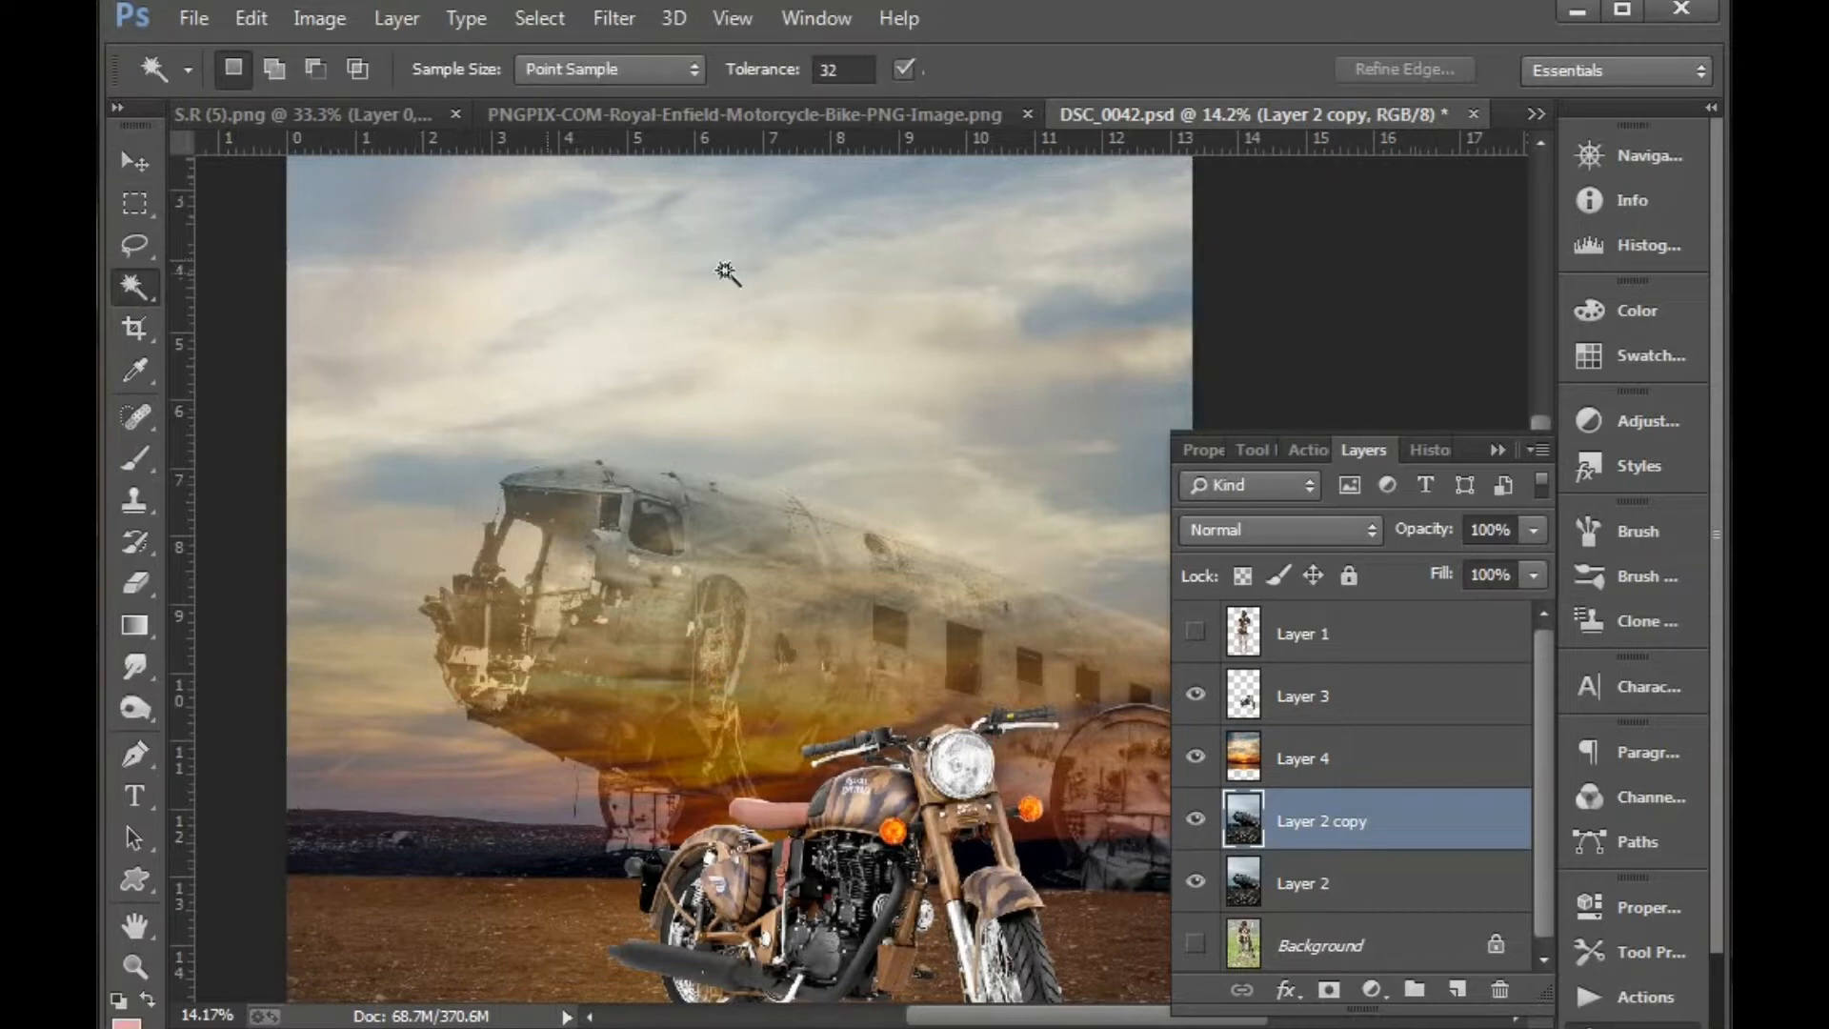
scroll(819, 268, up, 3)
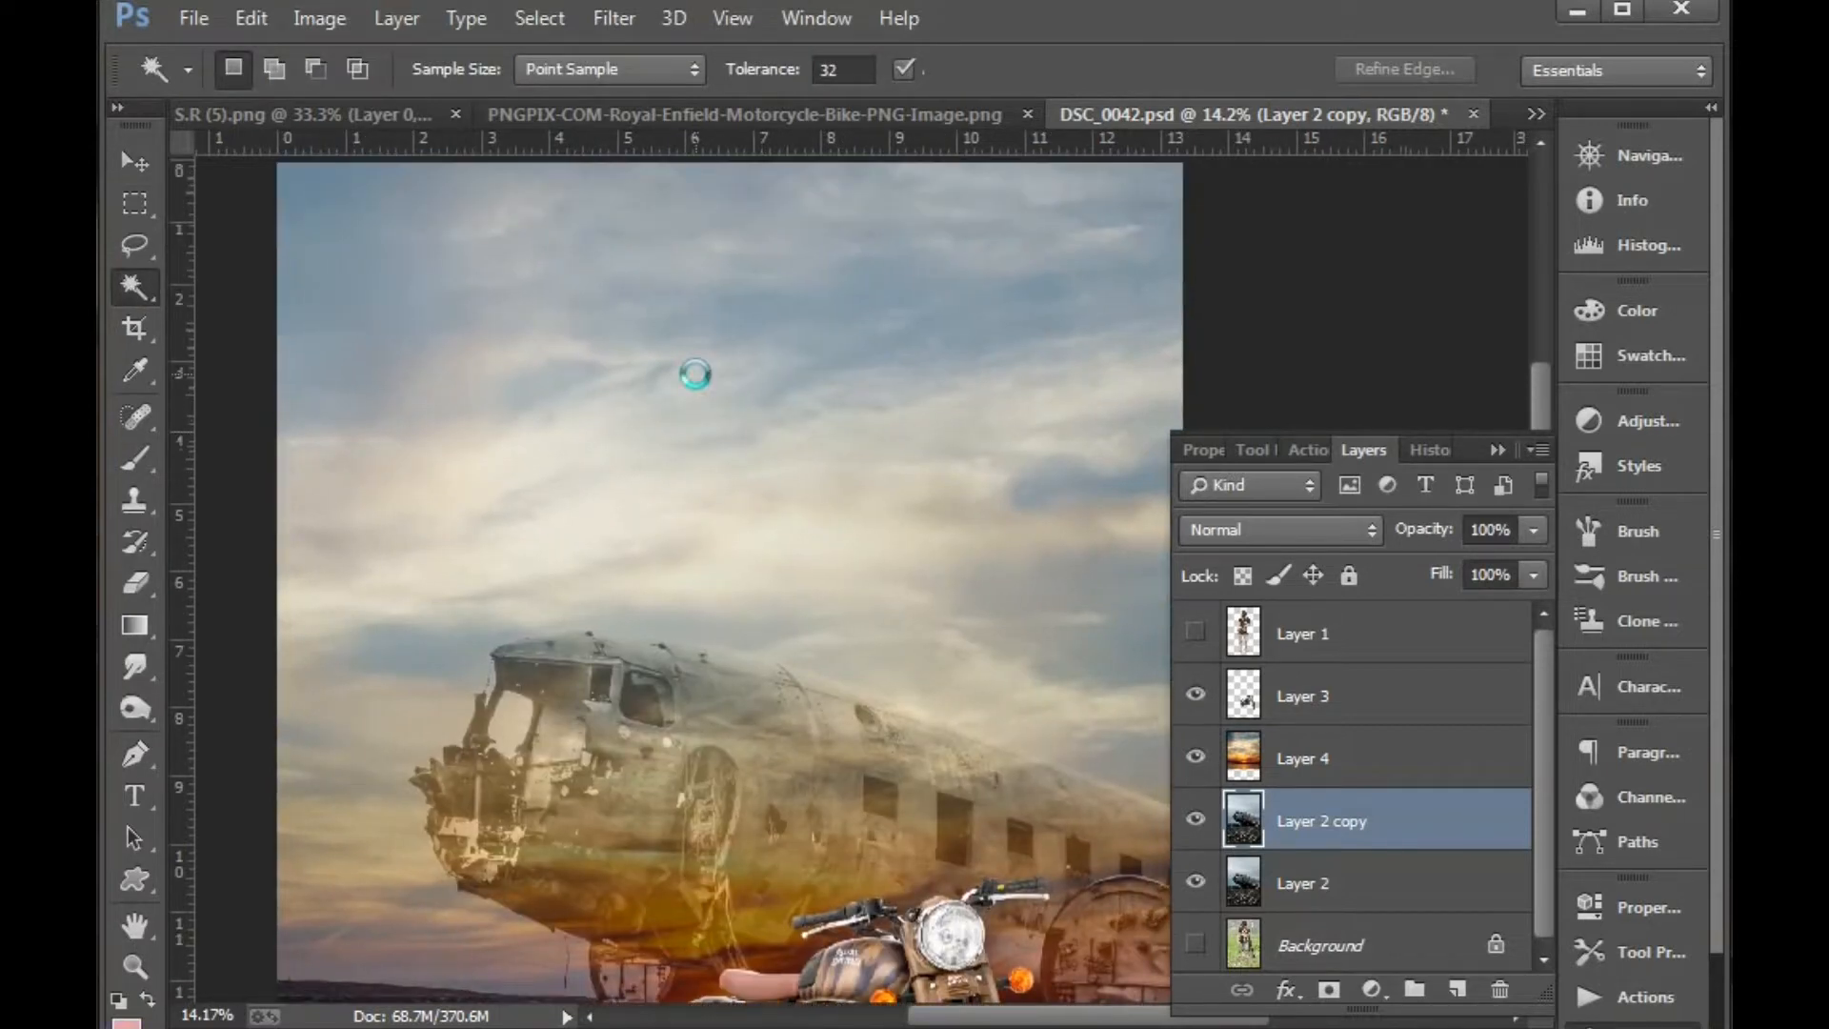
scroll(572, 497, down, 1)
scroll(572, 497, left, 1)
shift+click(408, 395)
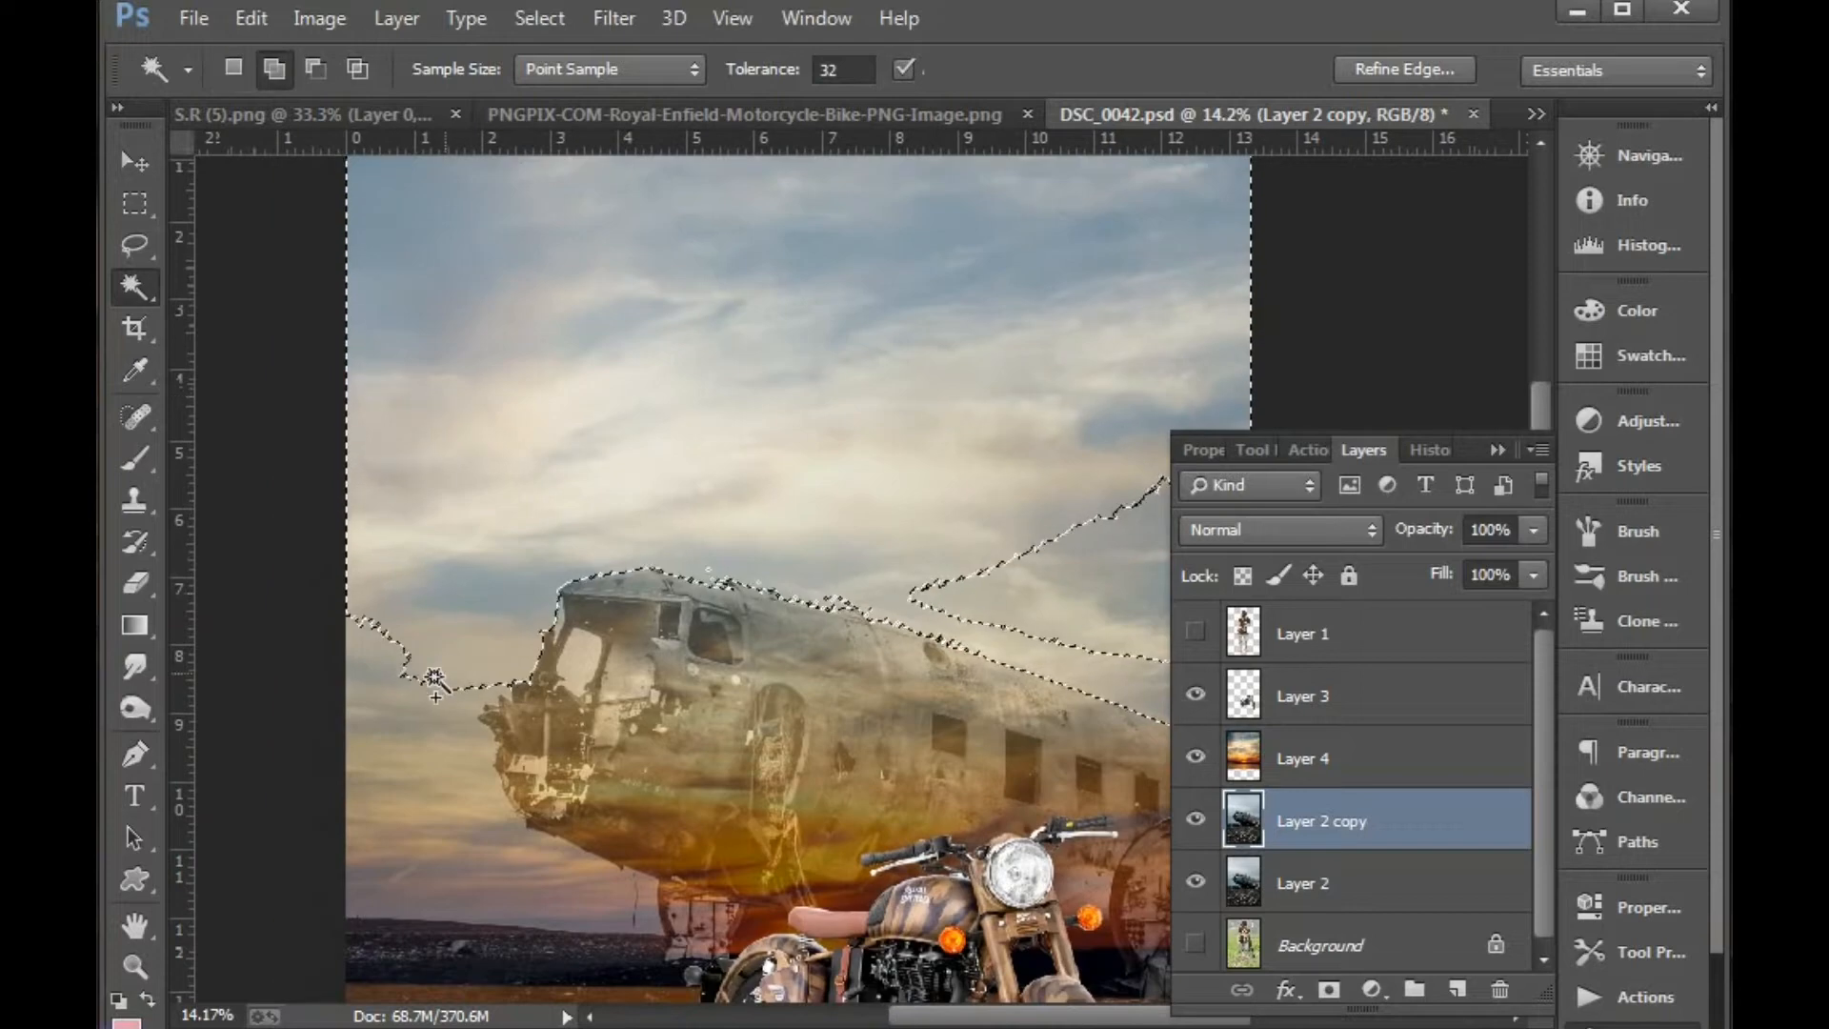
click(441, 757)
drag(592, 723, 400, 648)
click(921, 498)
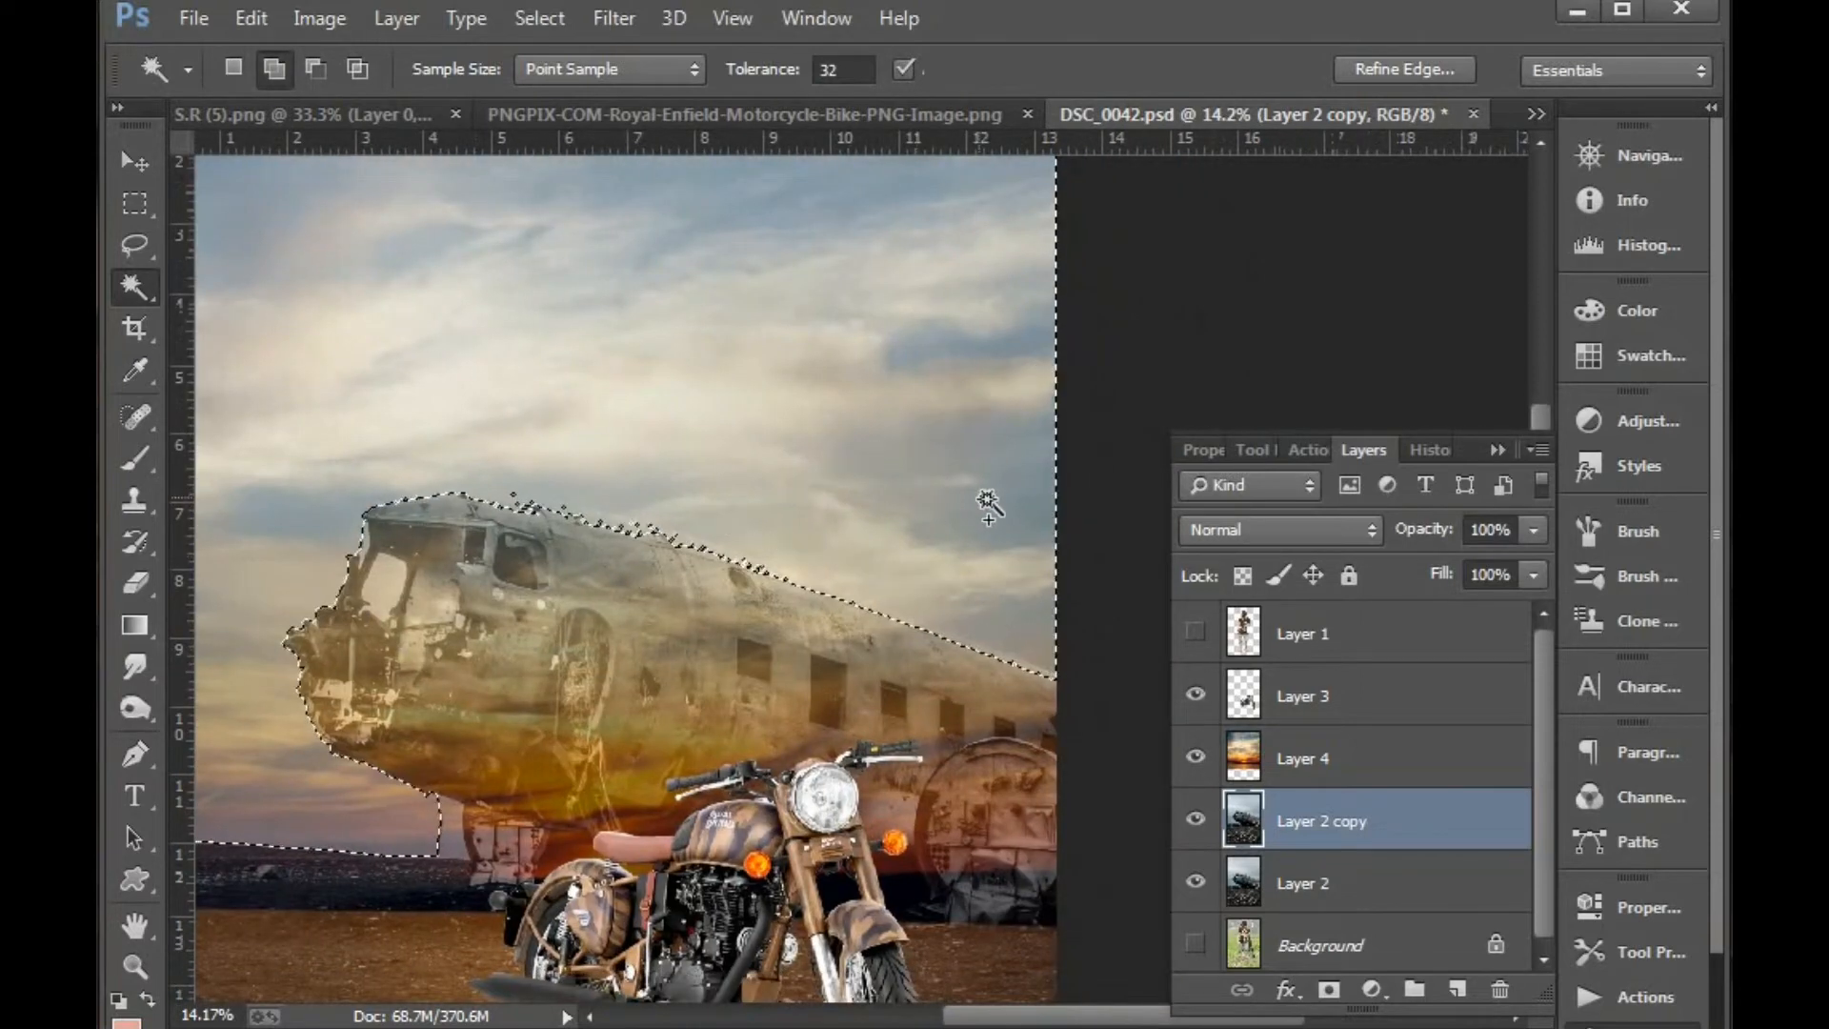
Add the sky visible through the opening in the airplane's cockpit to the selection
drag(857, 555, 1294, 413)
drag(531, 318, 1162, 697)
drag(1004, 523, 958, 623)
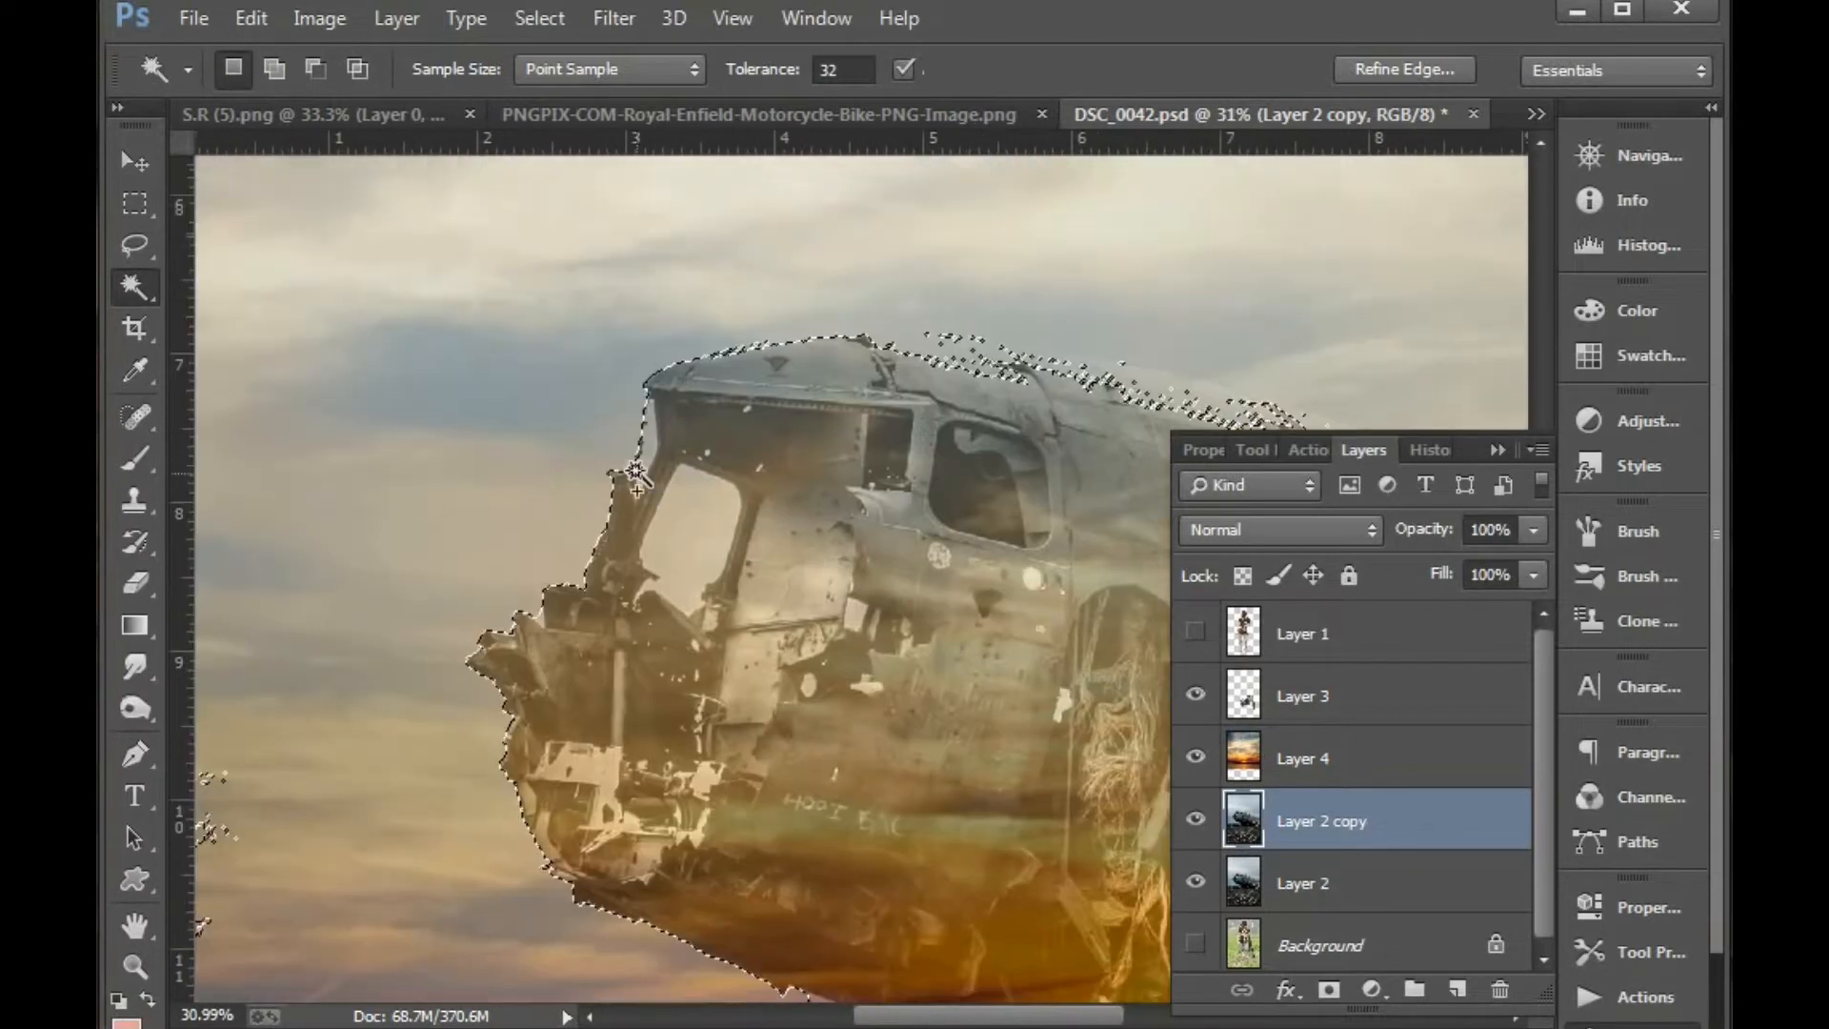
shift+click(697, 537)
Subtract the stray selected patches along the fuselage's upper edge with the Lasso down to the image's right border
mouse_move(1203, 401)
mouse_down()
mouse_move(950, 503)
mouse_move(744, 458)
mouse_move(664, 357)
mouse_up()
click(135, 245)
drag(214, 272, 621, 486)
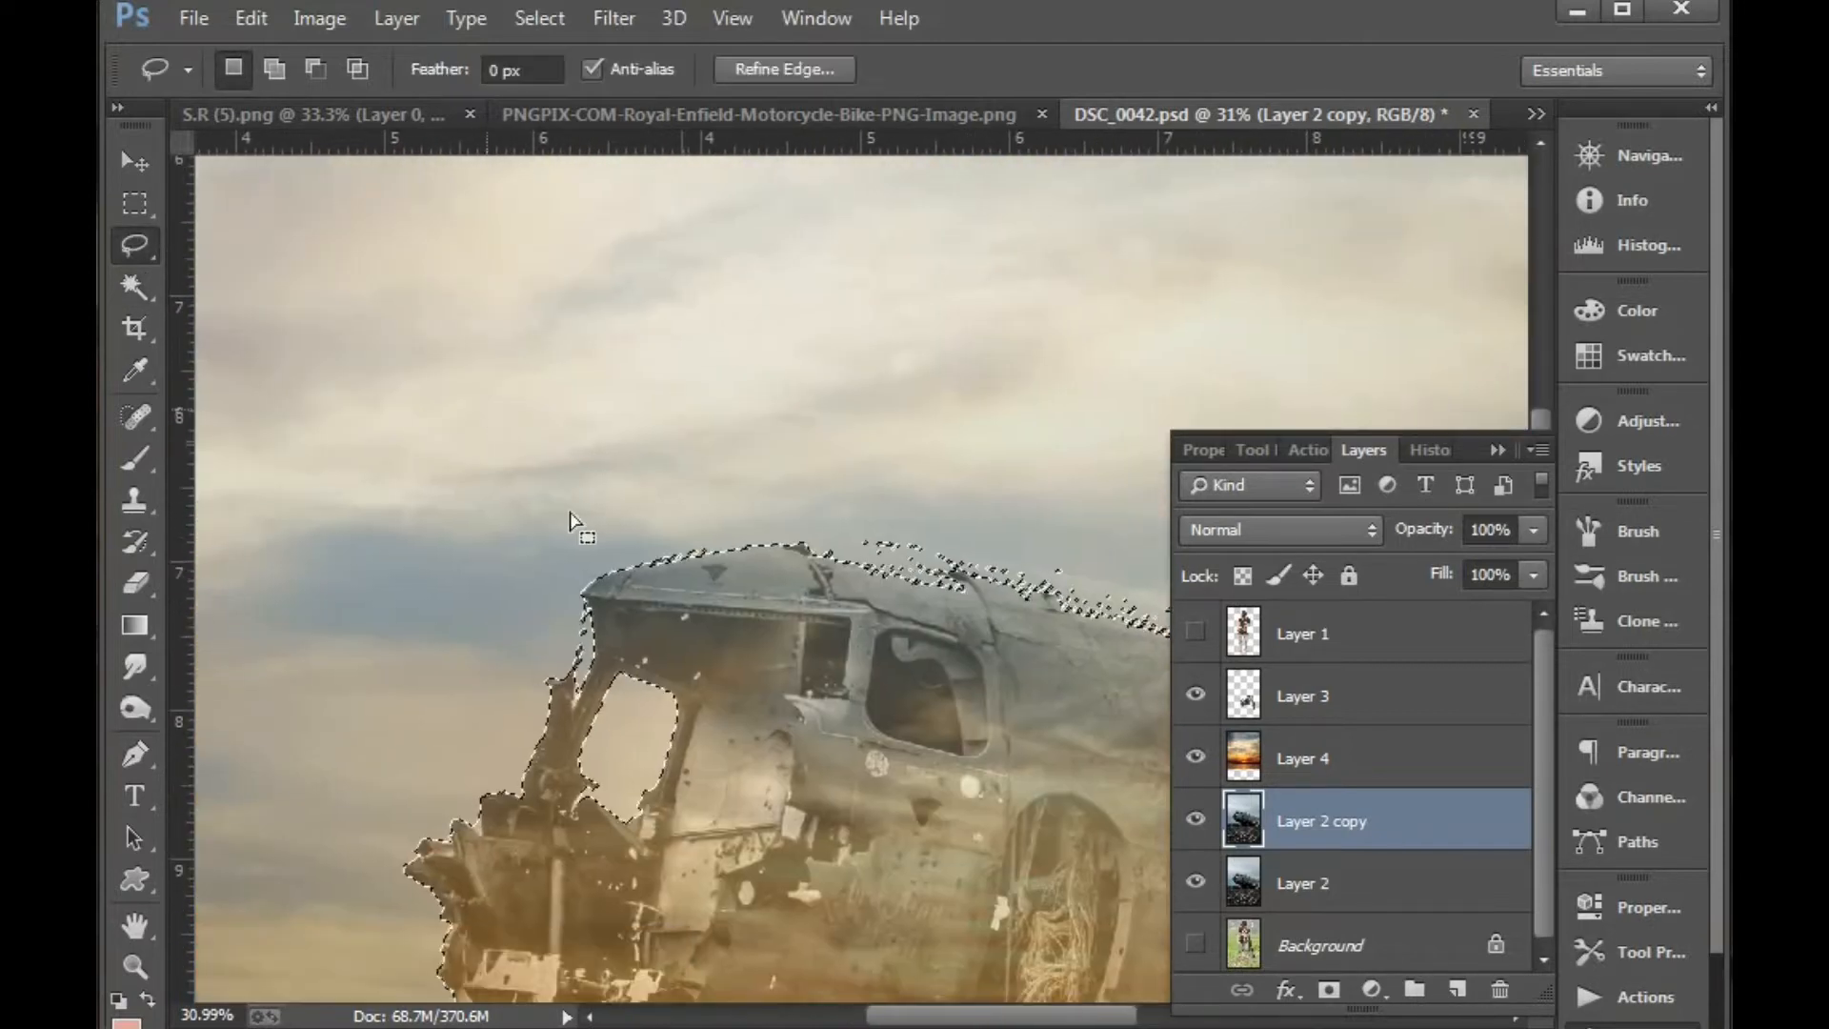
drag(891, 630, 627, 472)
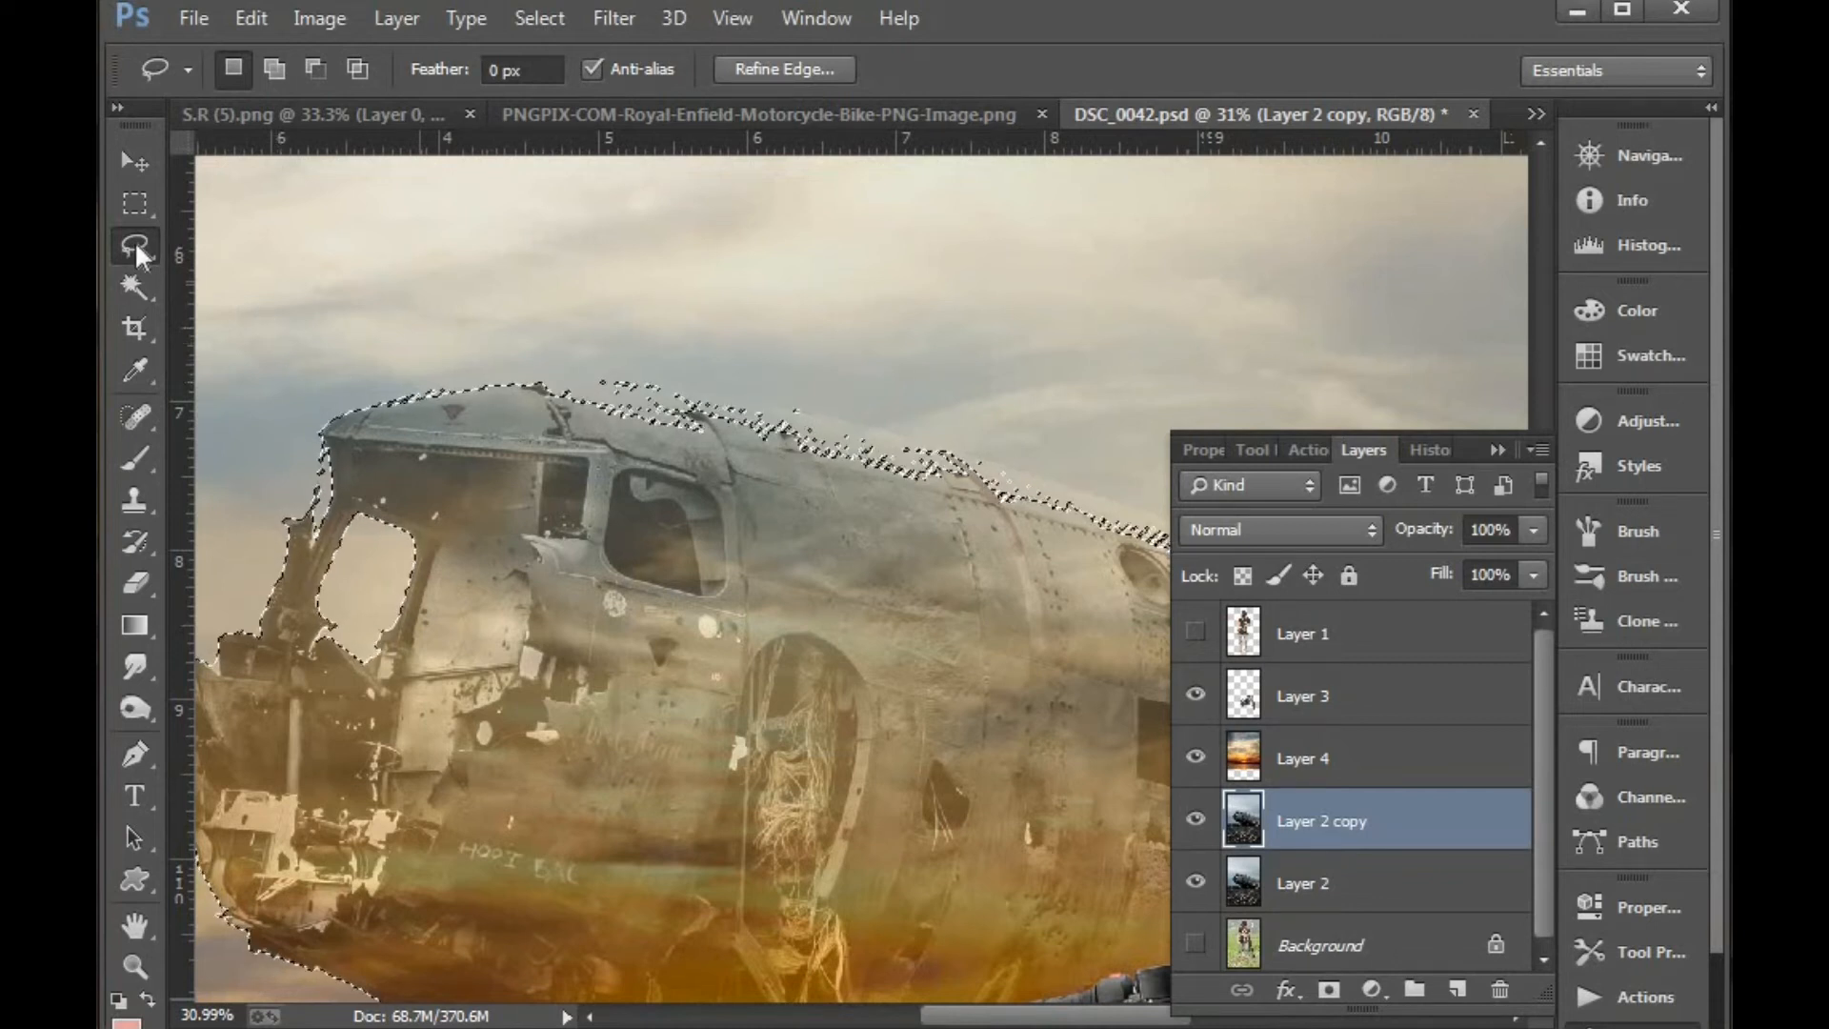
click(316, 69)
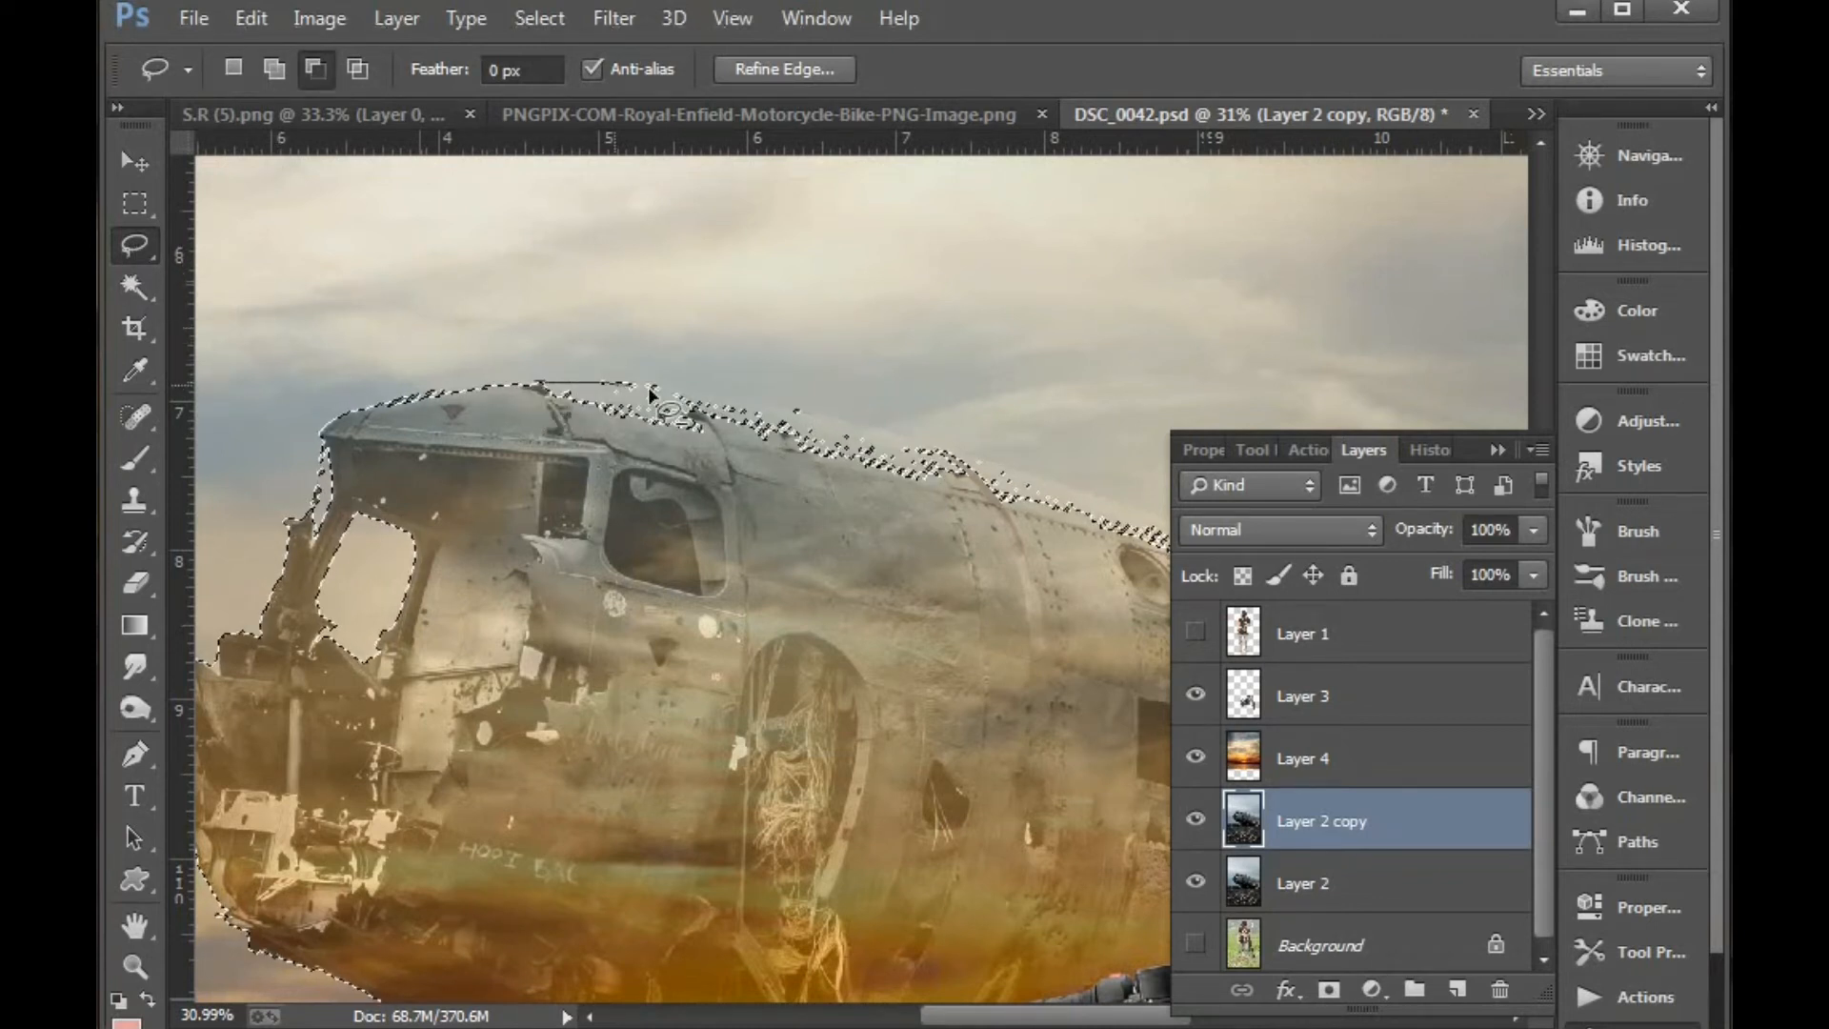
mouse_move(647, 387)
mouse_down()
mouse_move(929, 448)
mouse_move(877, 558)
mouse_move(436, 422)
mouse_move(533, 383)
mouse_up()
mouse_move(820, 477)
mouse_down()
mouse_move(408, 385)
mouse_move(204, 298)
mouse_up()
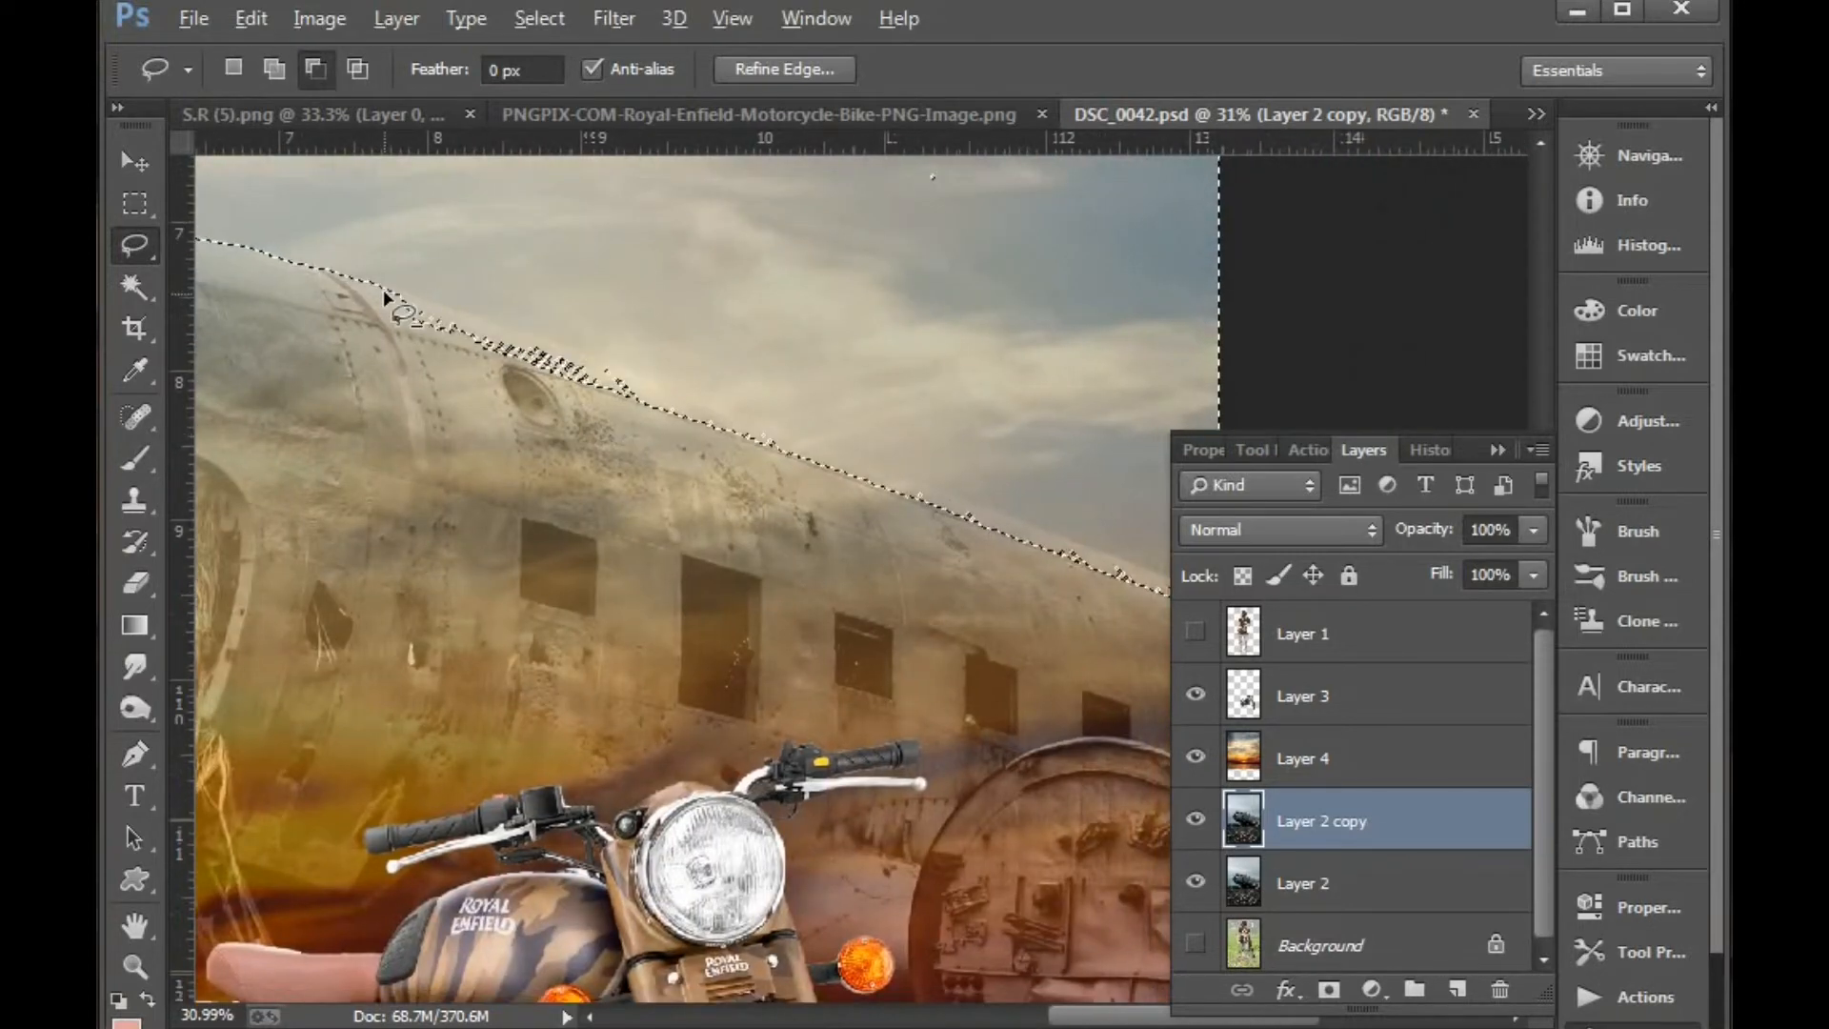
drag(386, 299, 473, 321)
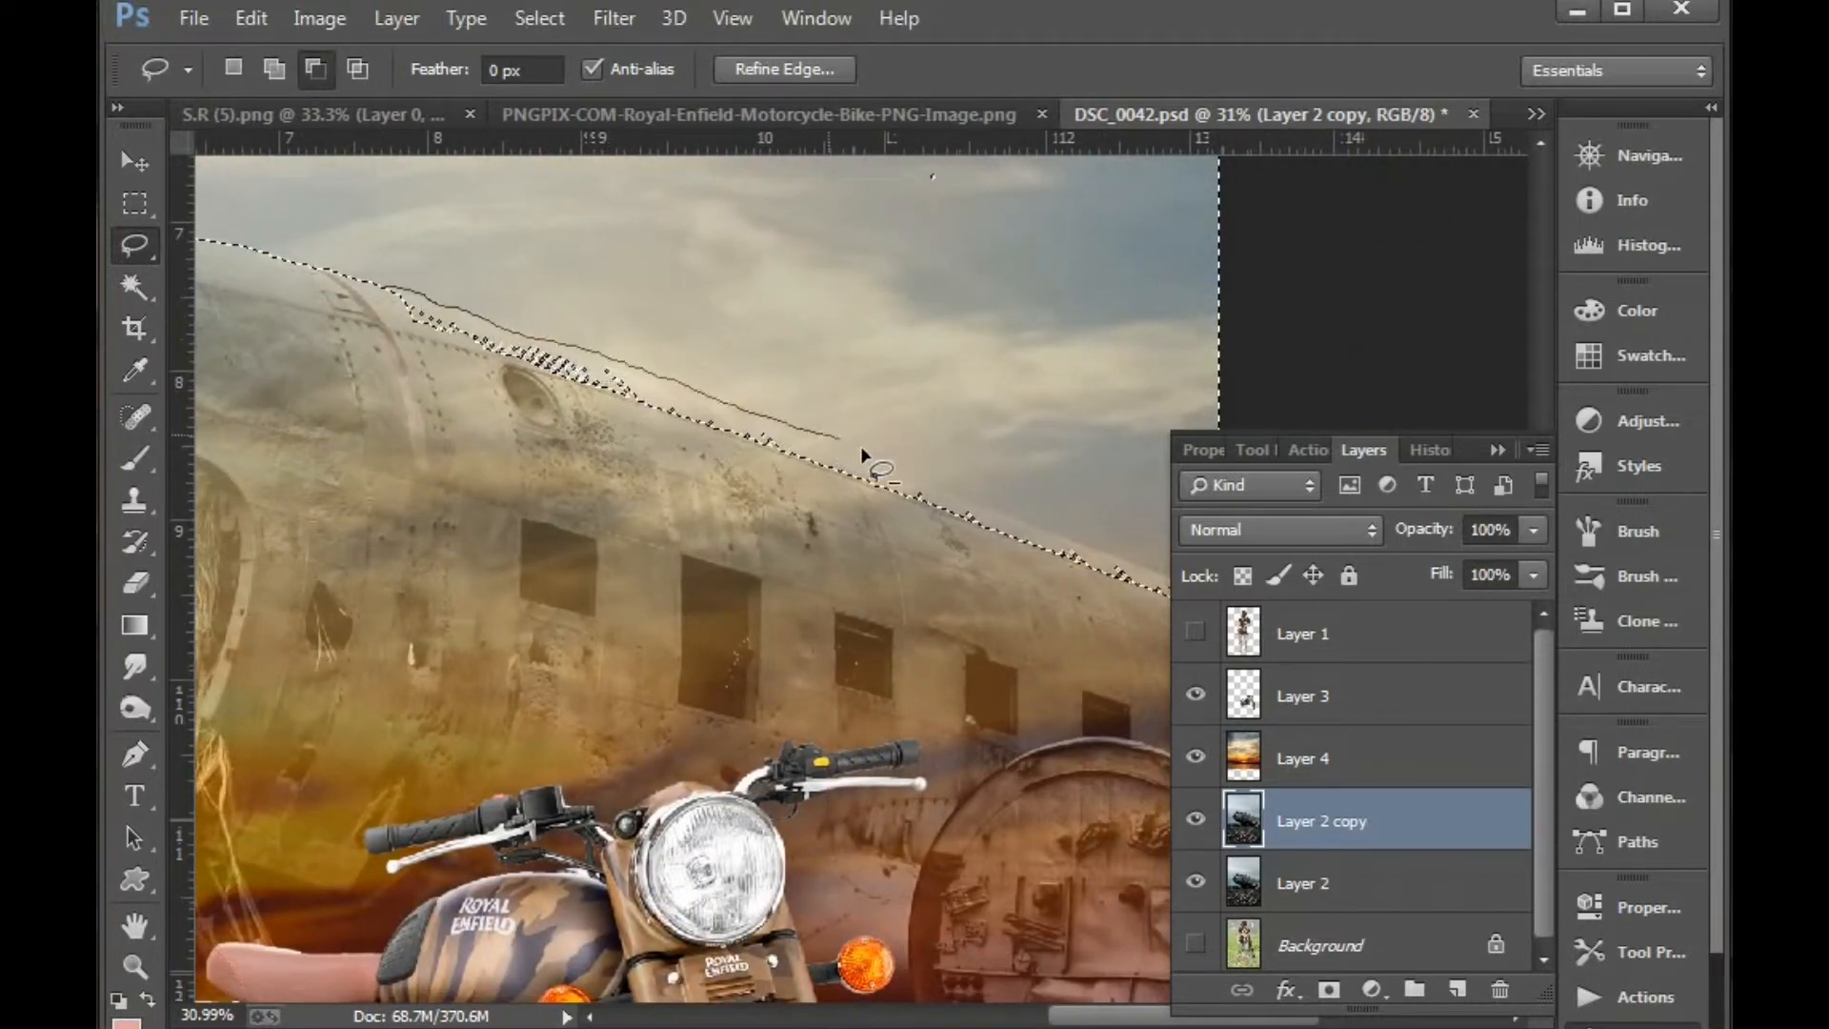
mouse_move(1064, 610)
mouse_down()
mouse_move(323, 339)
mouse_move(381, 291)
mouse_up()
drag(626, 431, 284, 306)
drag(667, 386, 869, 484)
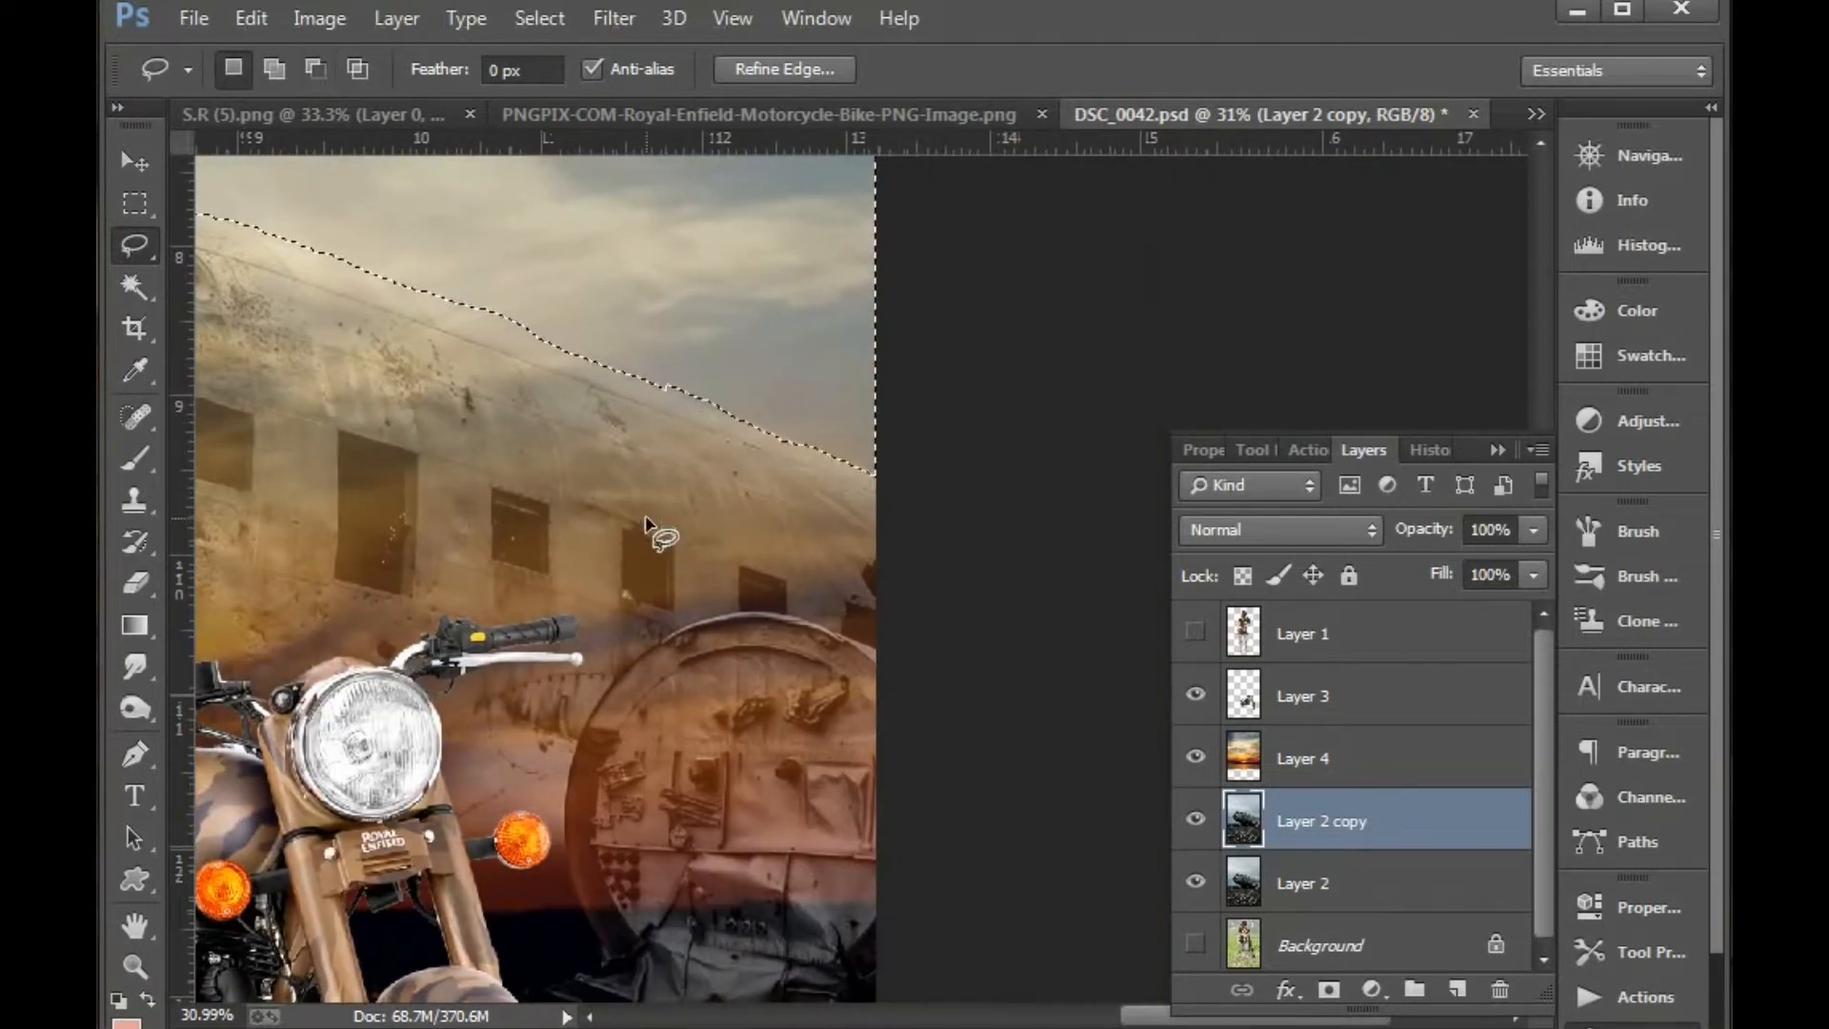
Add the sky gap between the airplane's belly and the landing gear to the selection with the Magic Wand
scroll(653, 531, down, 2)
drag(646, 517, 816, 506)
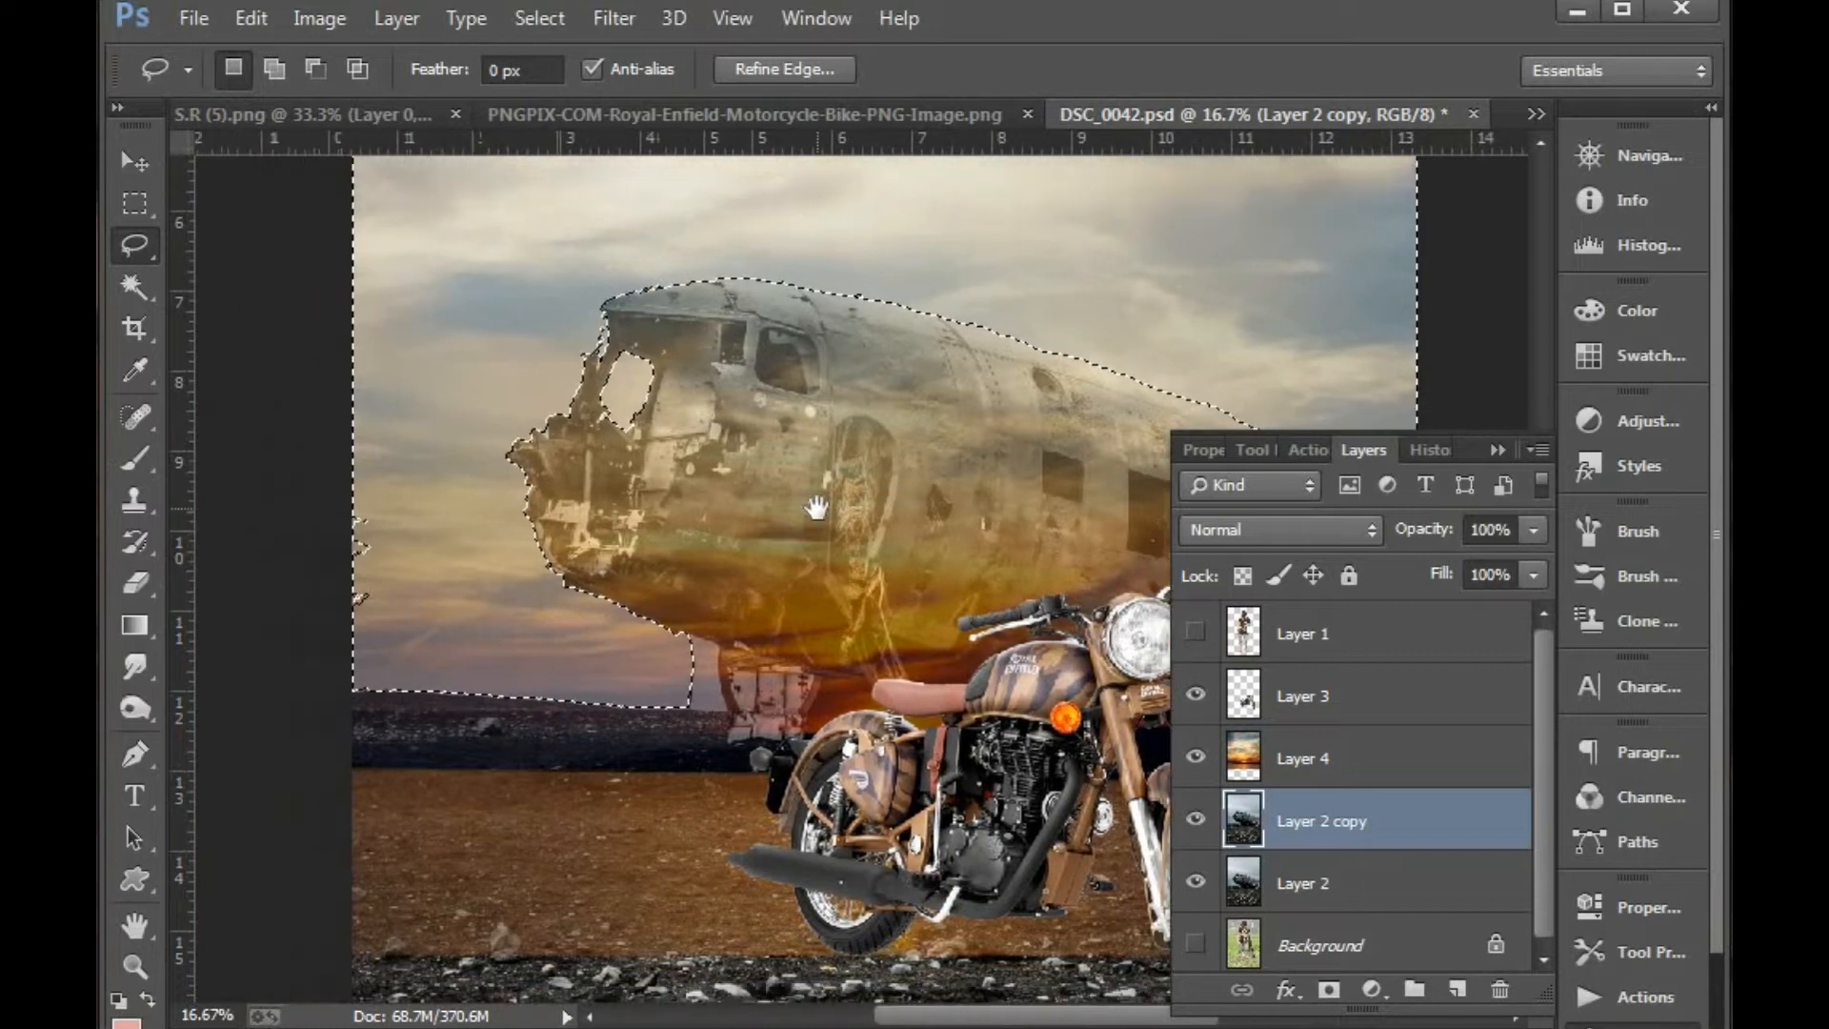
drag(411, 473, 1128, 845)
drag(258, 461, 642, 633)
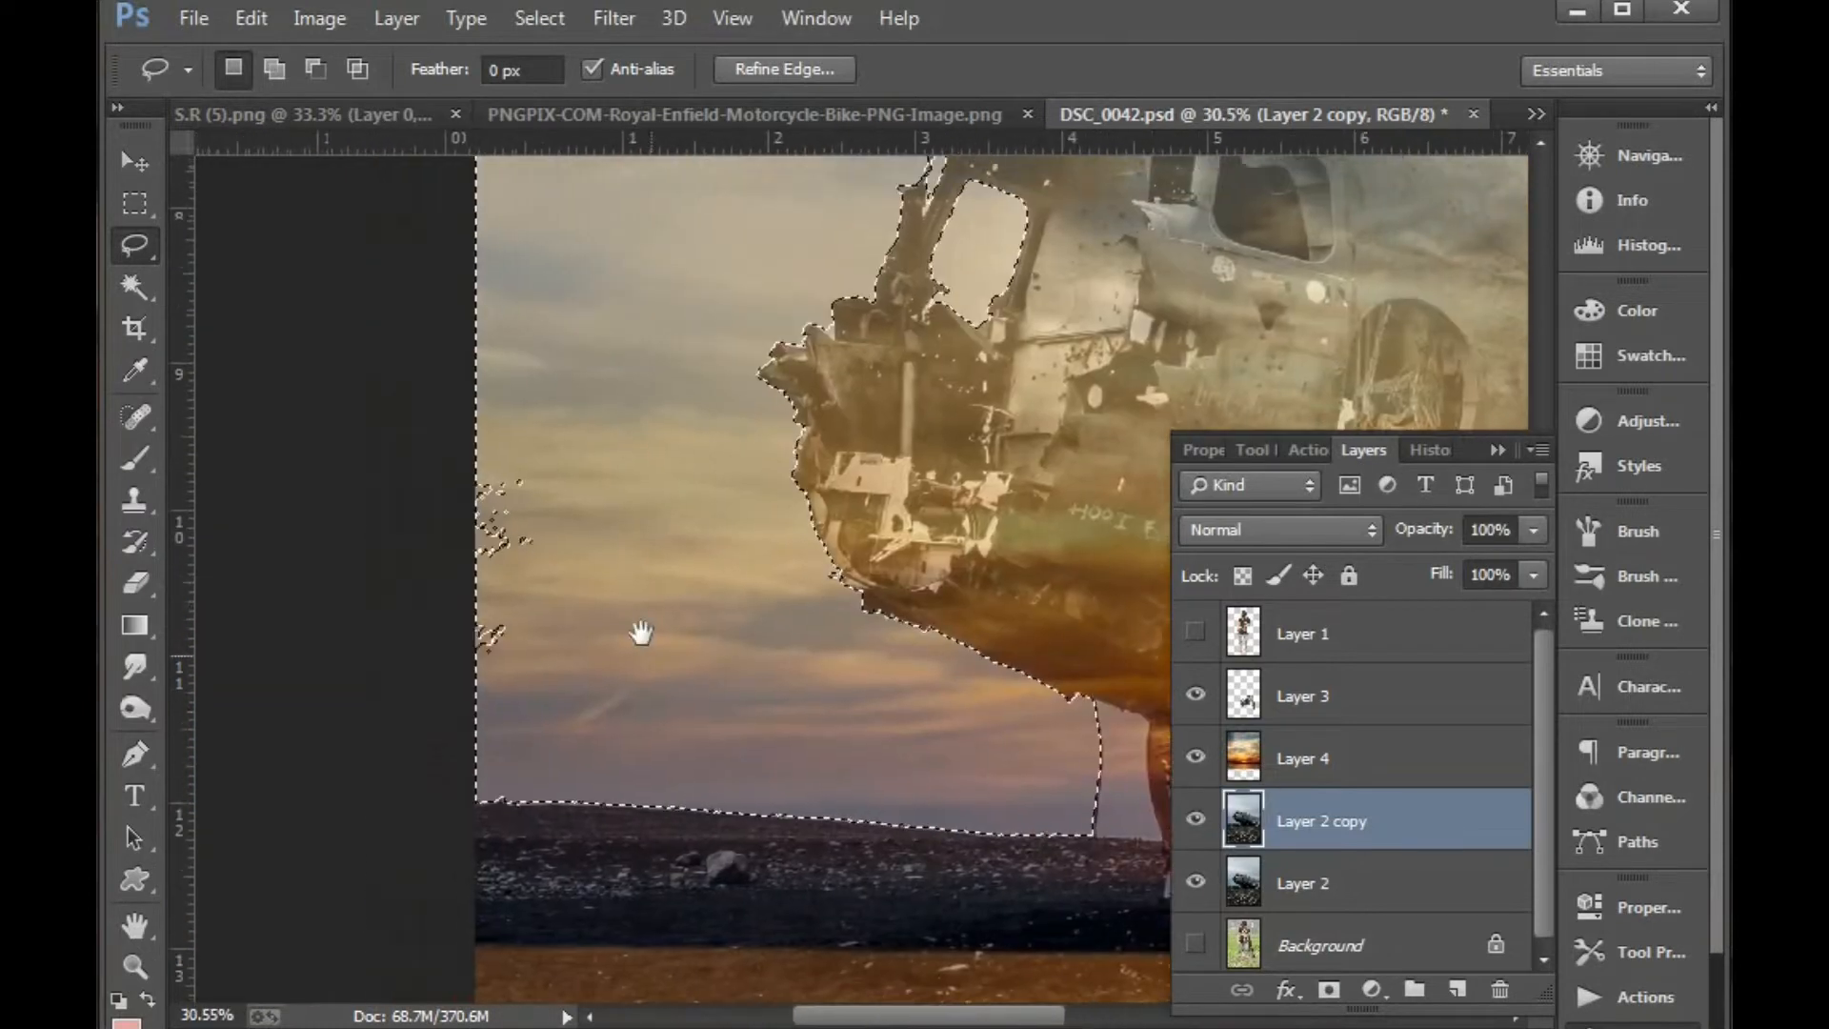
mouse_move(580, 420)
mouse_down()
mouse_move(629, 613)
mouse_move(400, 398)
mouse_up()
drag(708, 566, 476, 474)
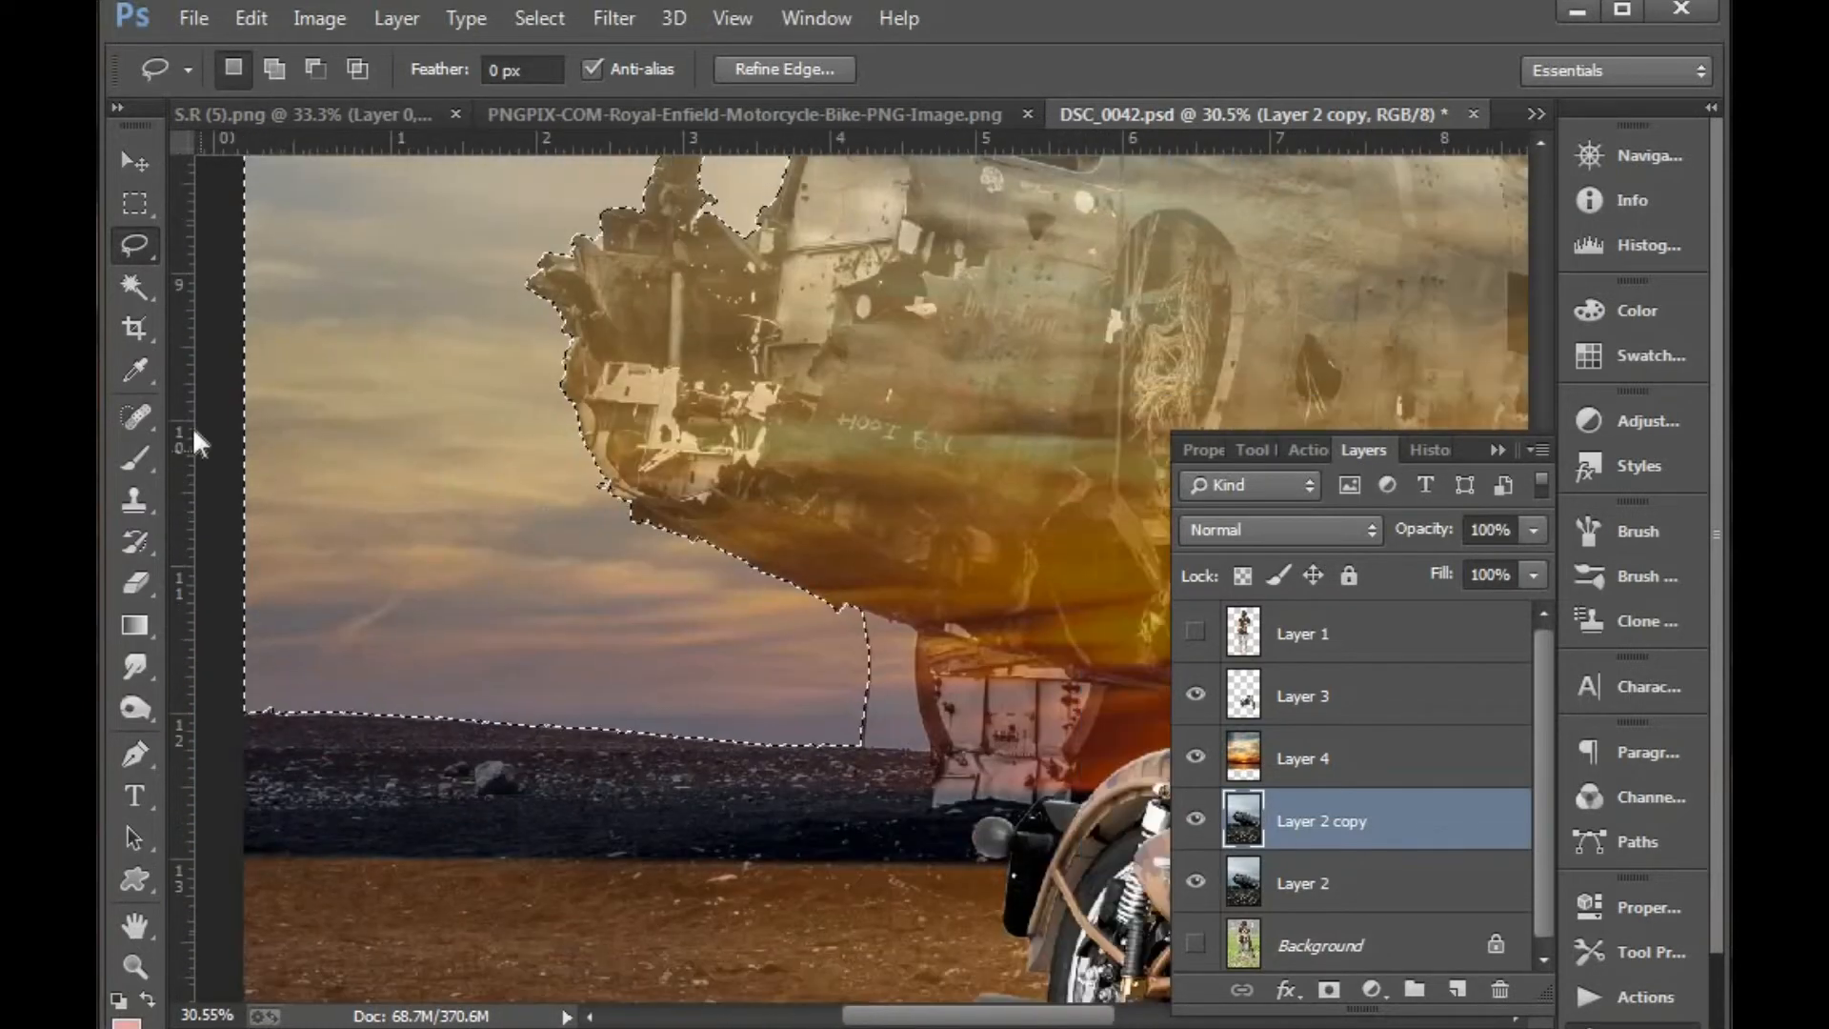
click(128, 290)
shift+click(894, 726)
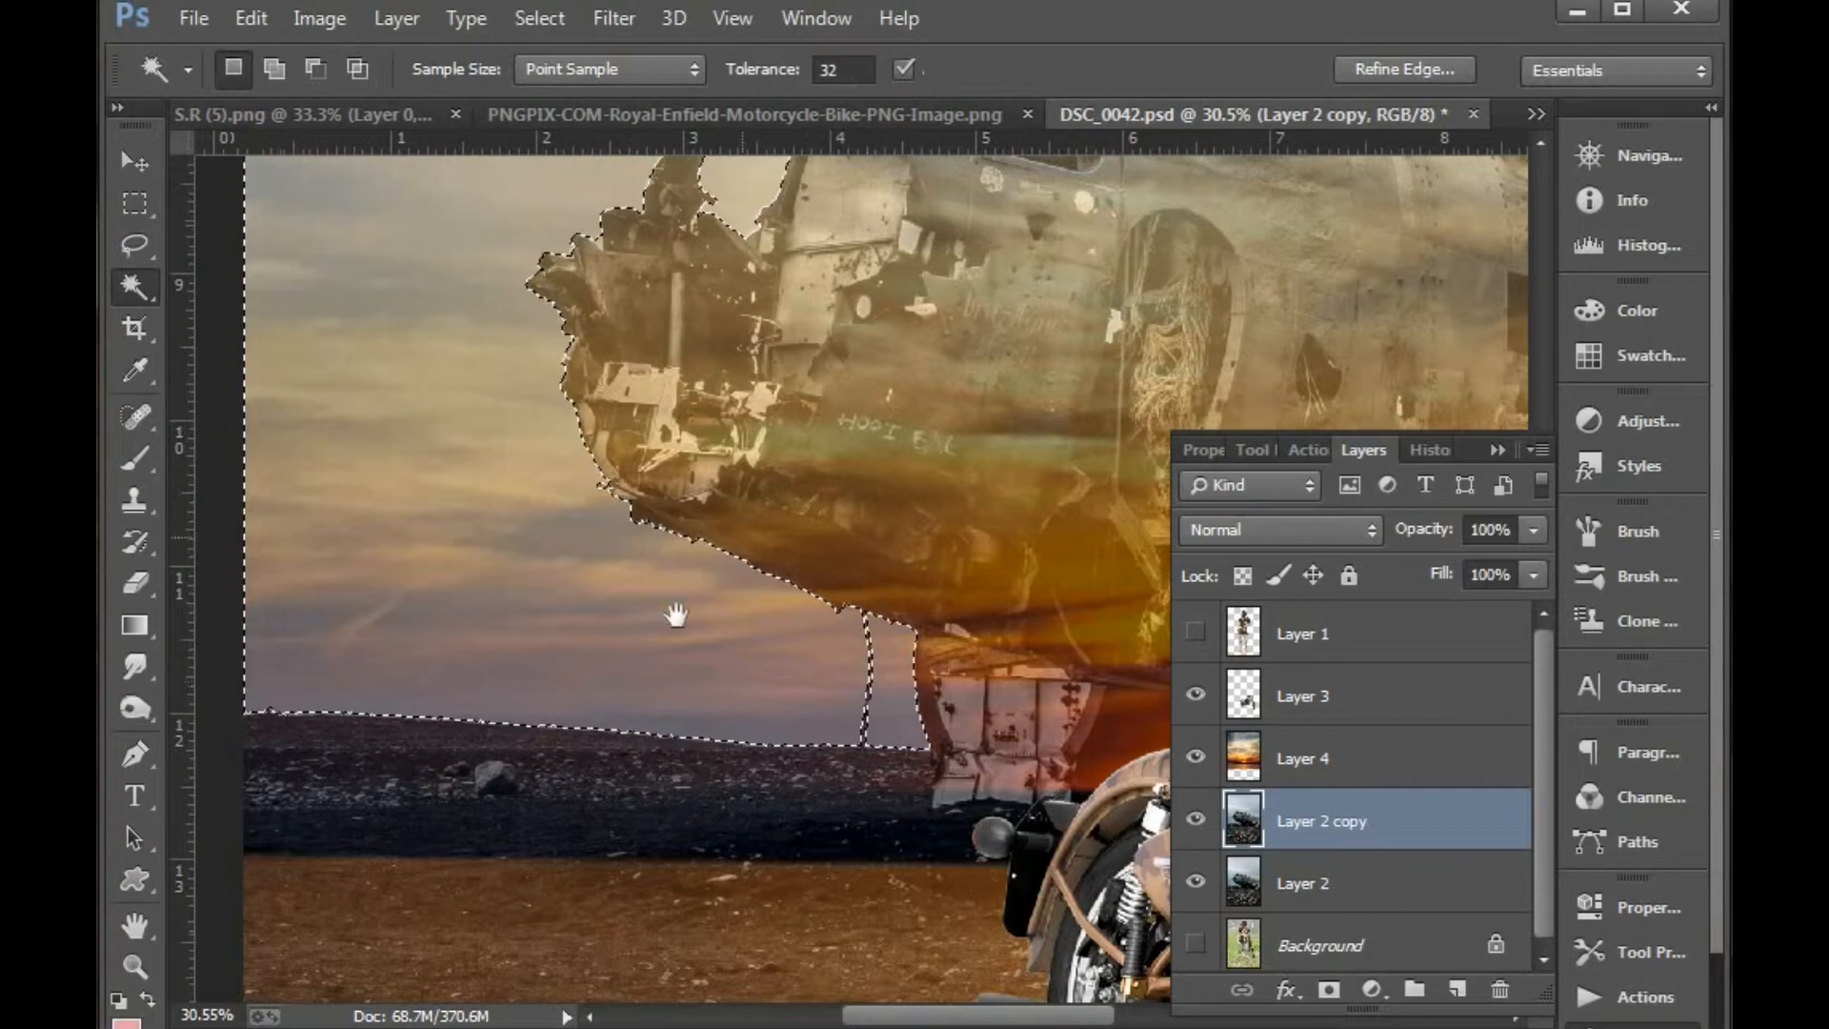
drag(674, 613, 547, 877)
key(ctrl+0)
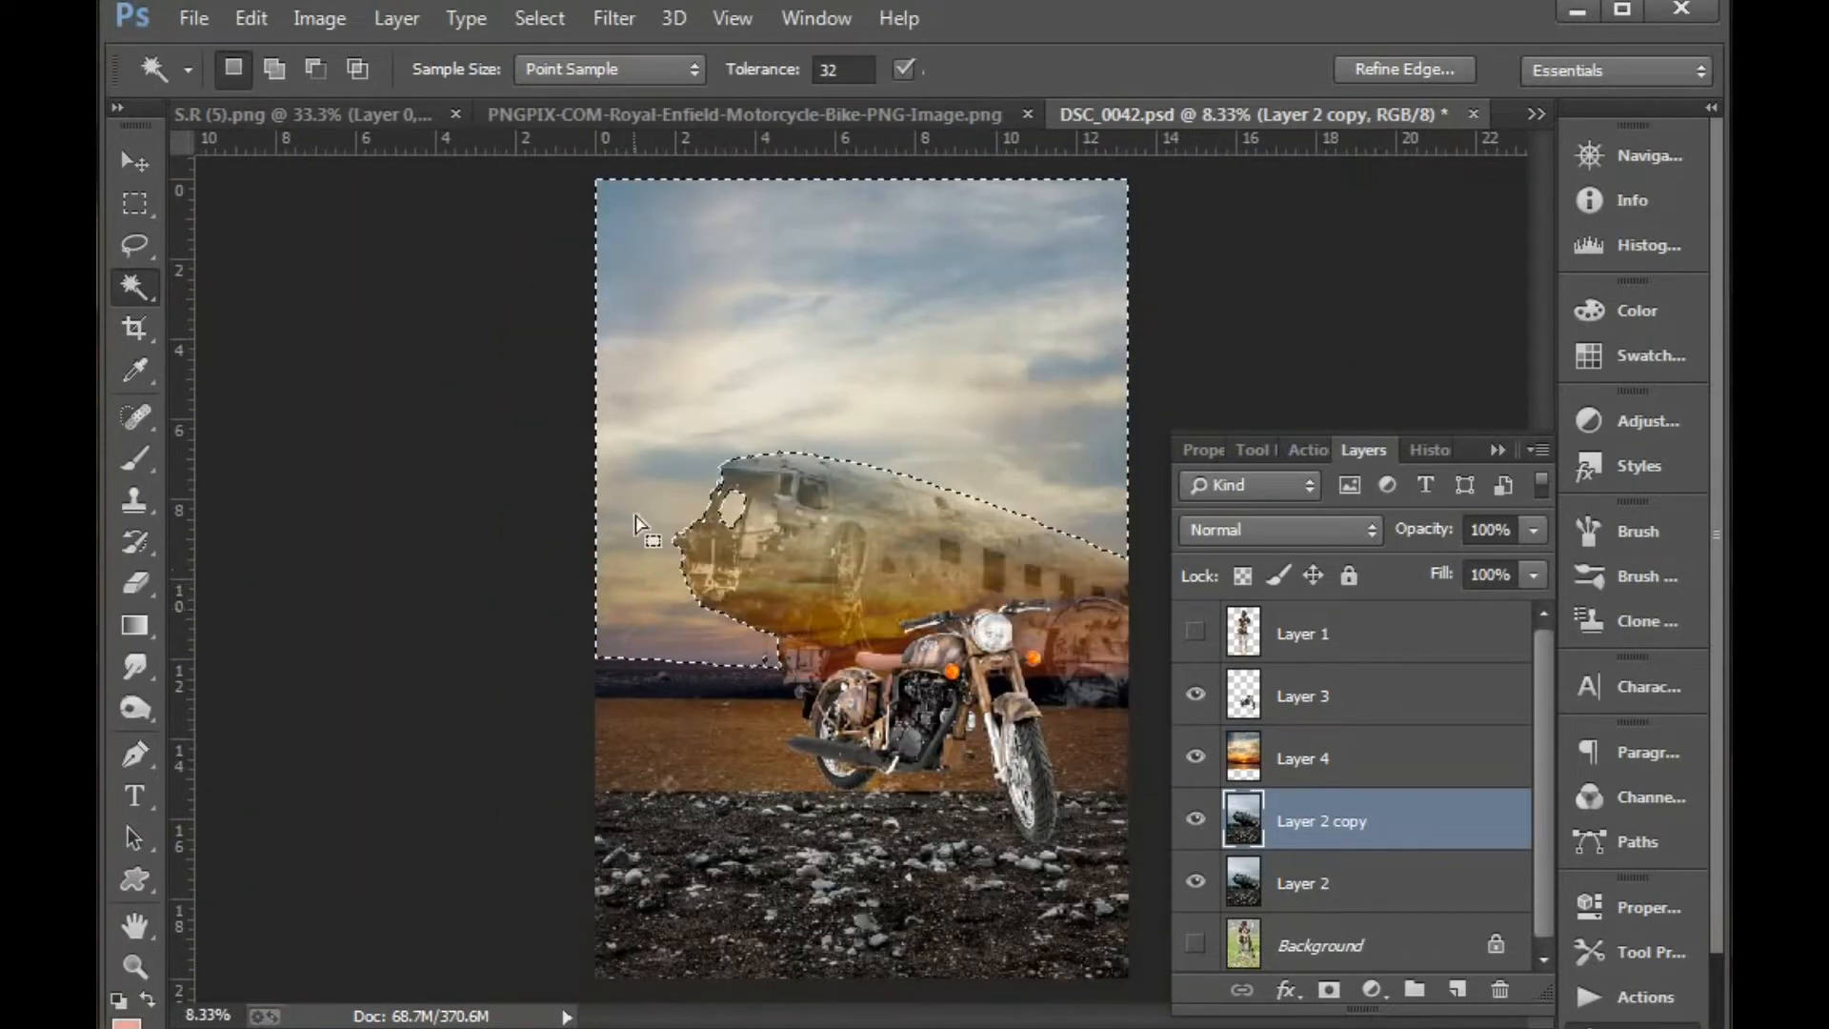
Check the selection outline around the airplane and invert the selection to cover the airplane and ground
drag(425, 245, 1298, 687)
drag(915, 546, 776, 466)
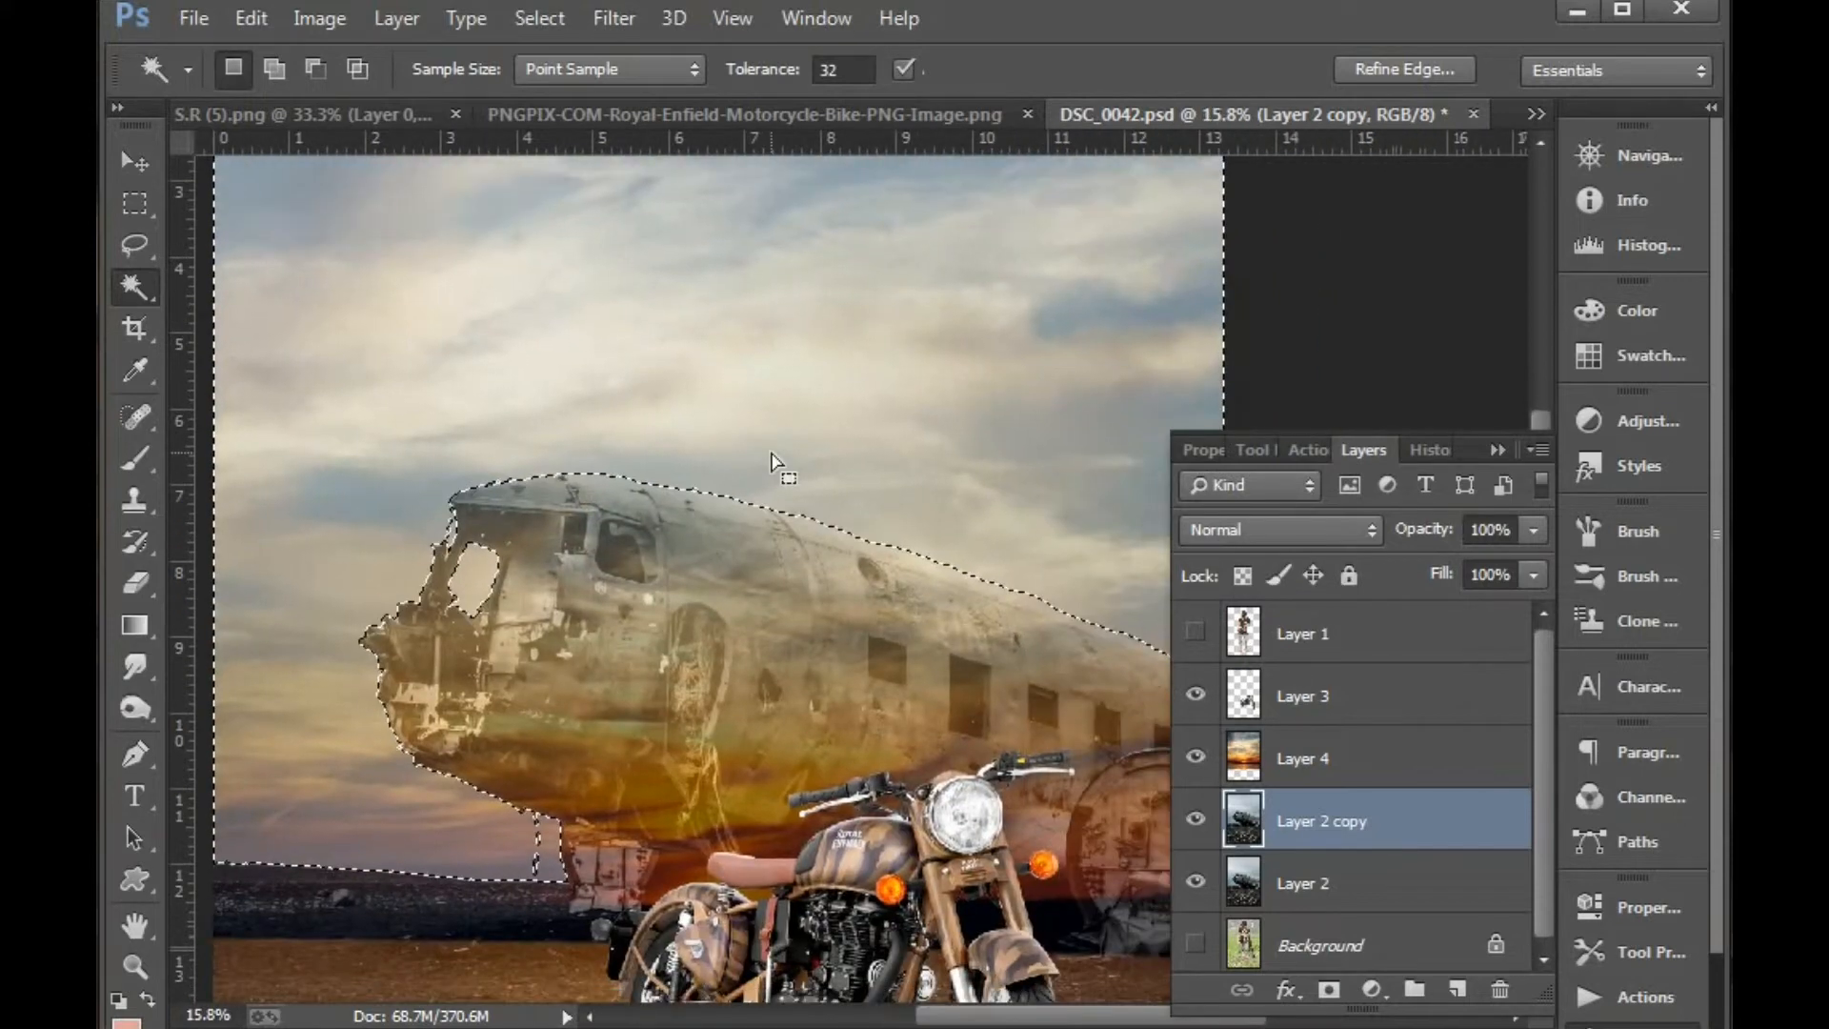
key(ctrl+minus)
key(ctrl+minus)
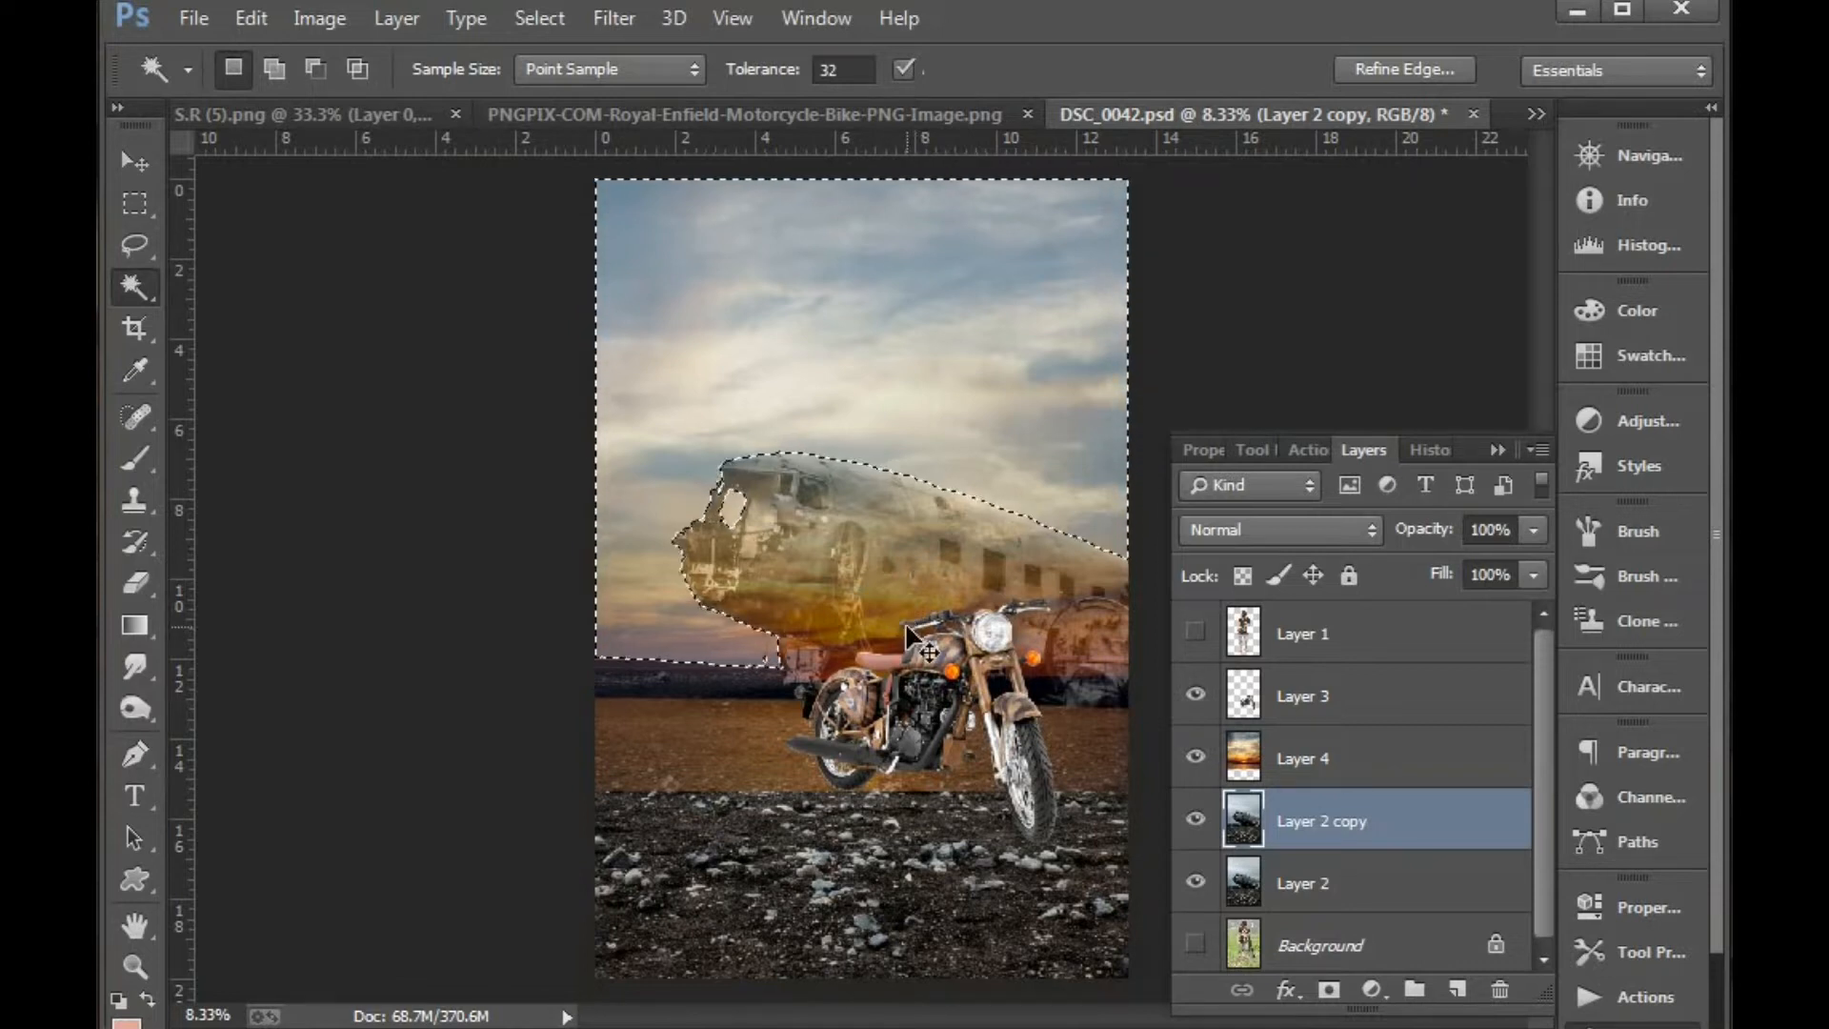
key(ctrl+shift+i)
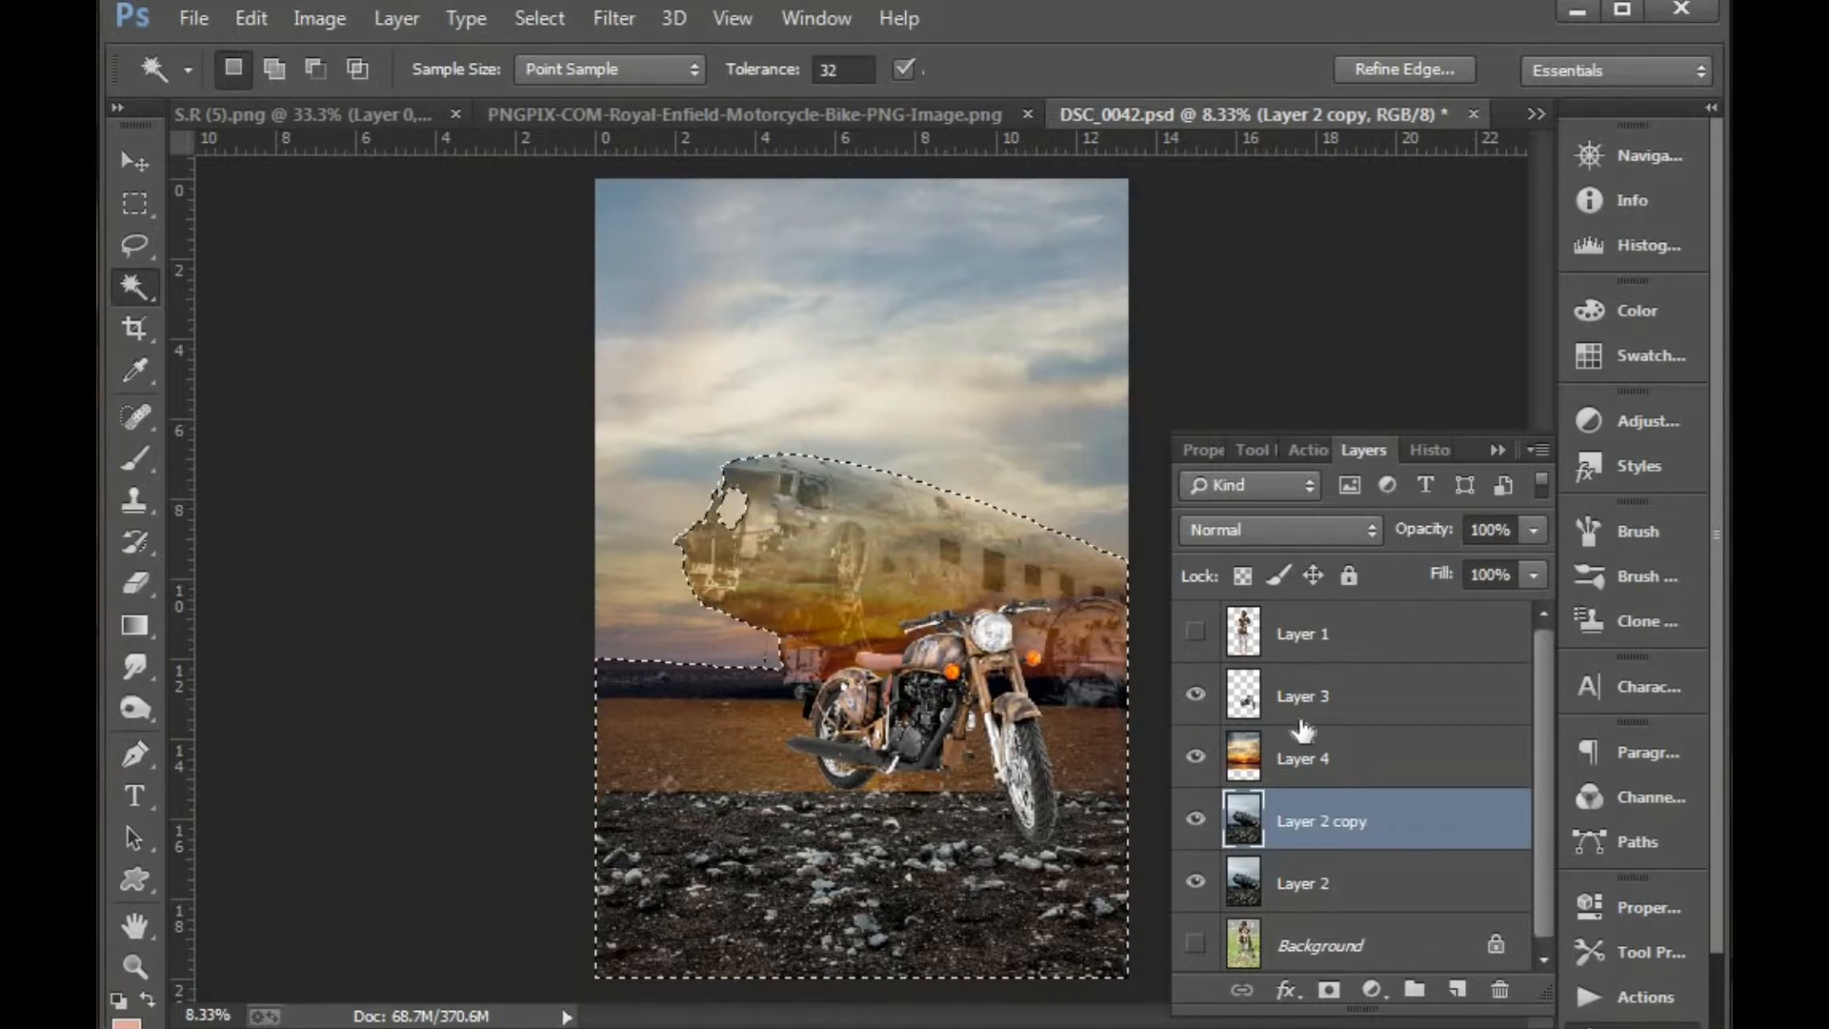
Feather the selection by 2 pixels and delete the selected area from the sunset on Layer 4
click(1305, 754)
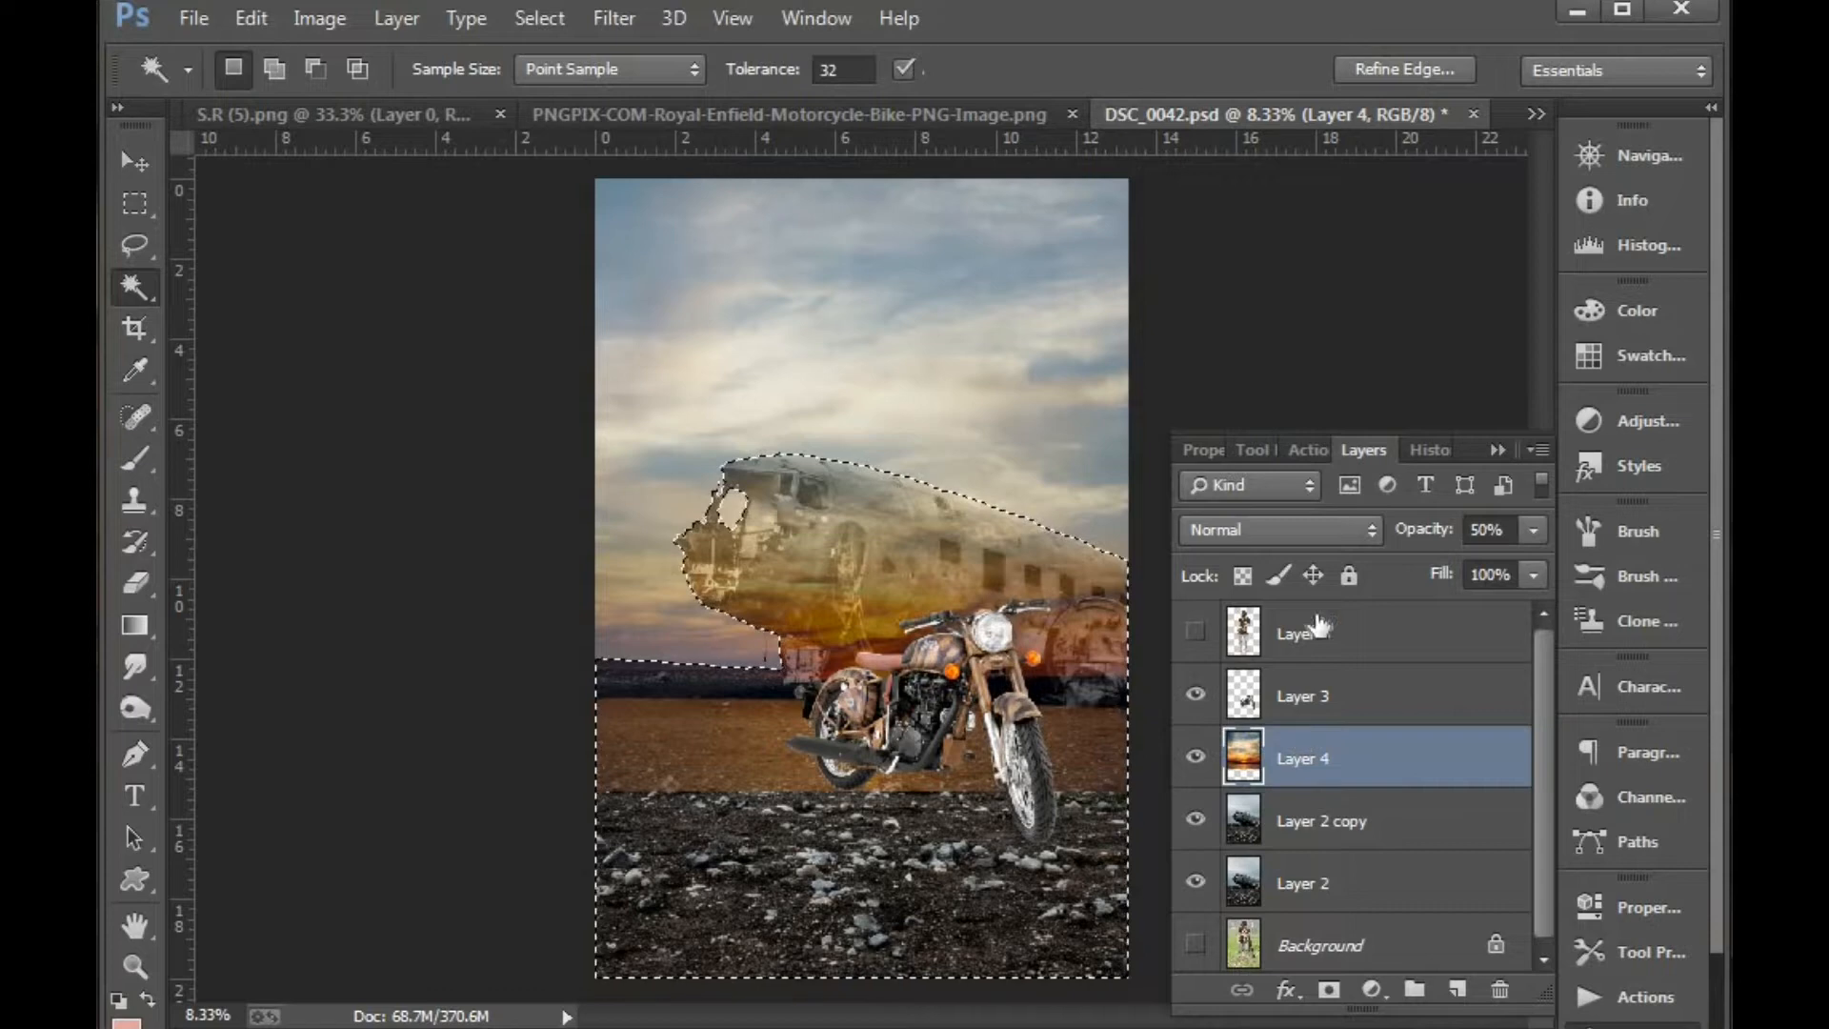
click(134, 246)
right_click(873, 472)
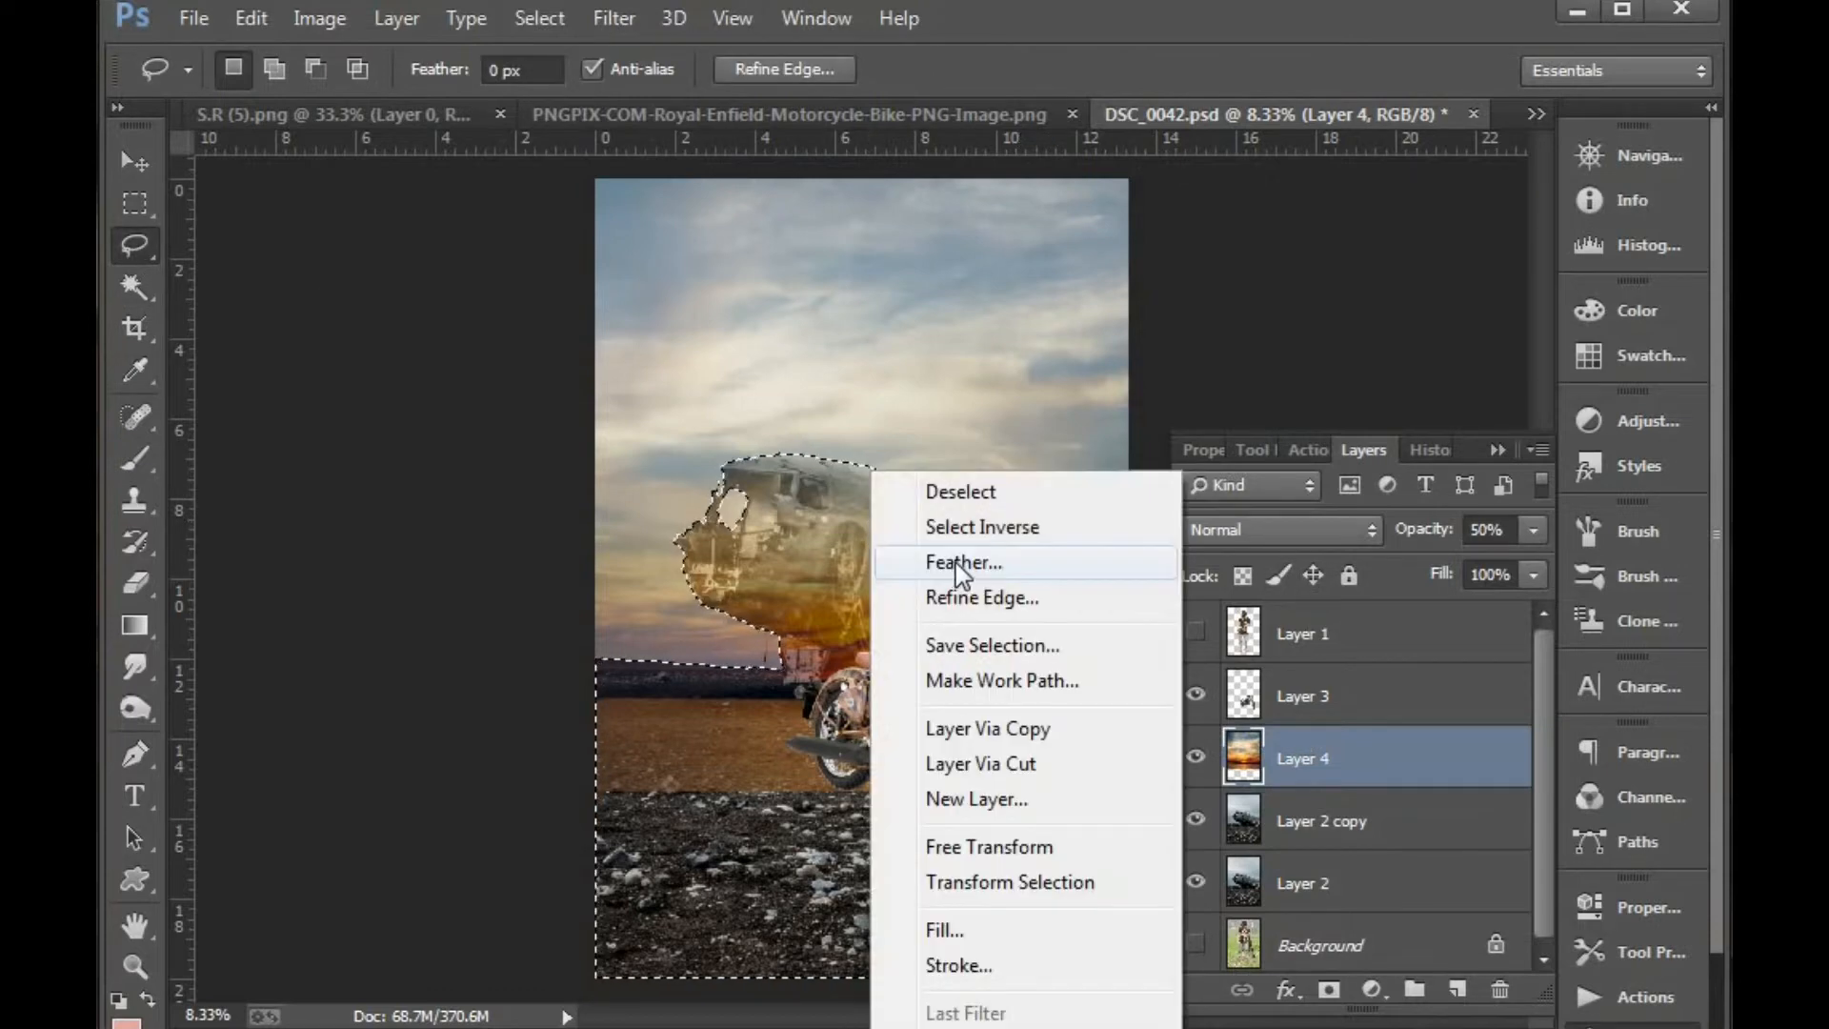
click(957, 563)
text(2)
key(Return)
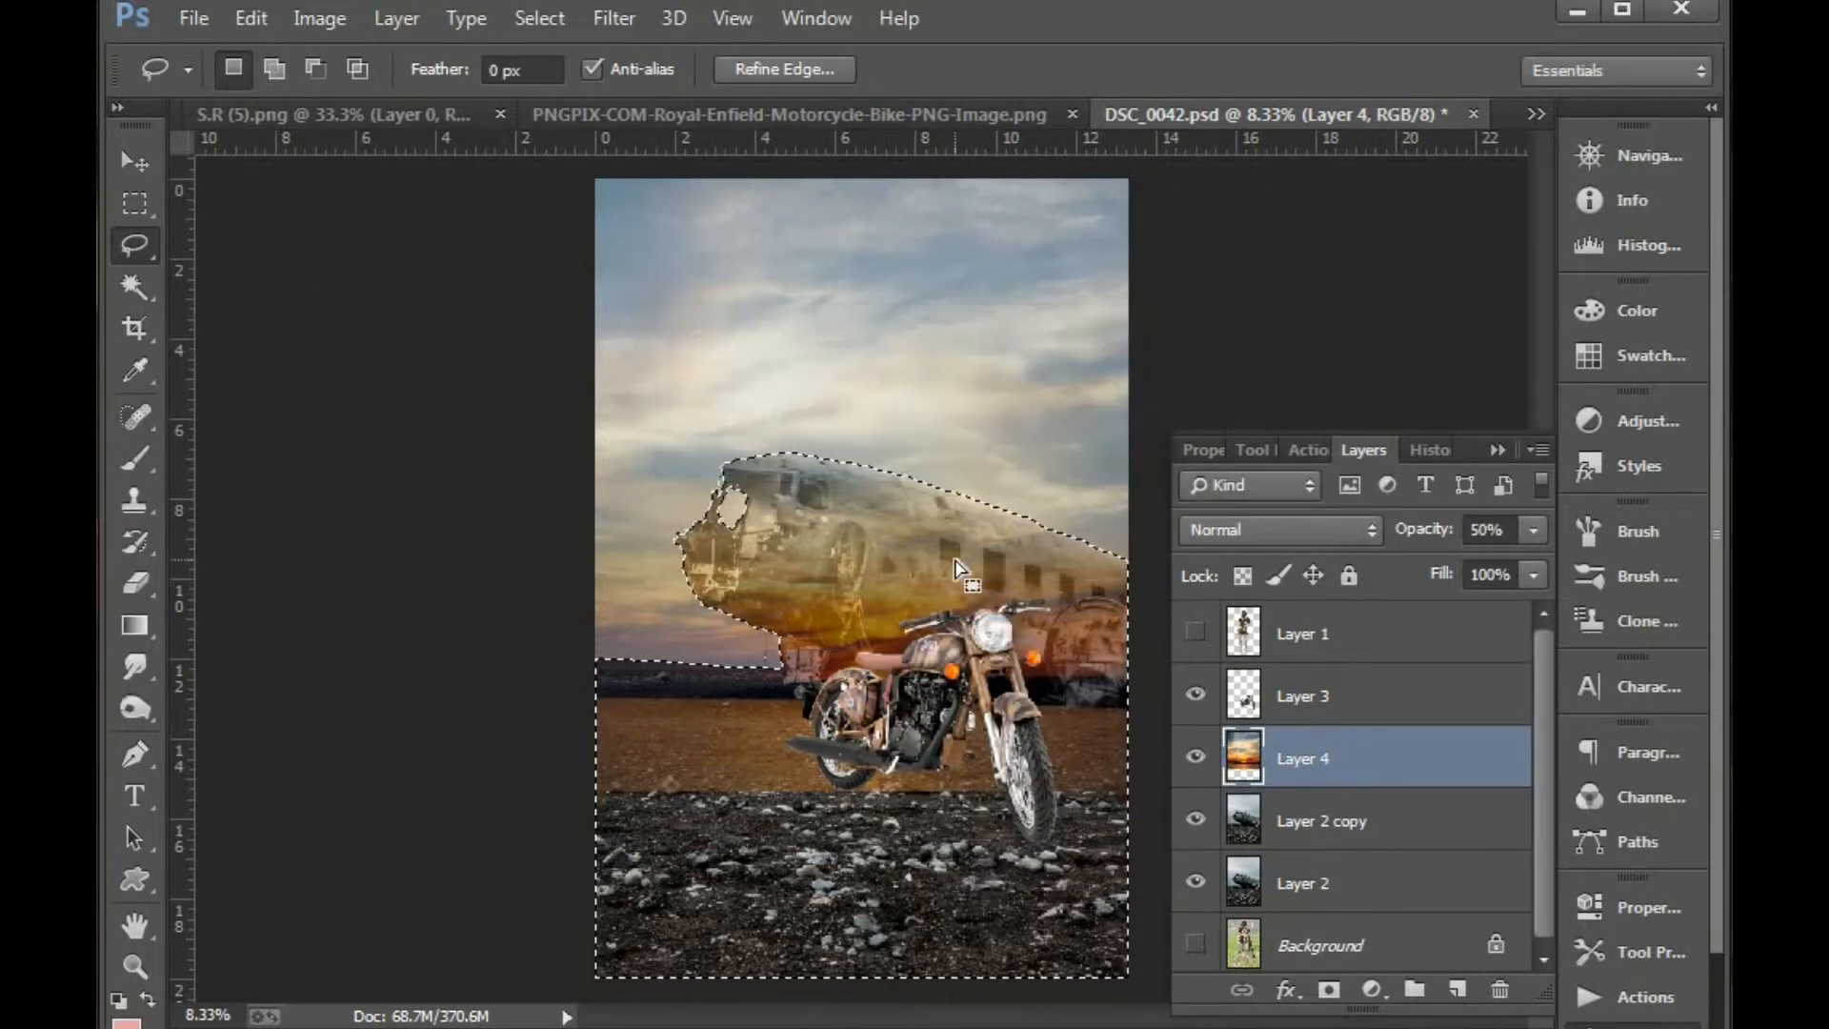
key(Delete)
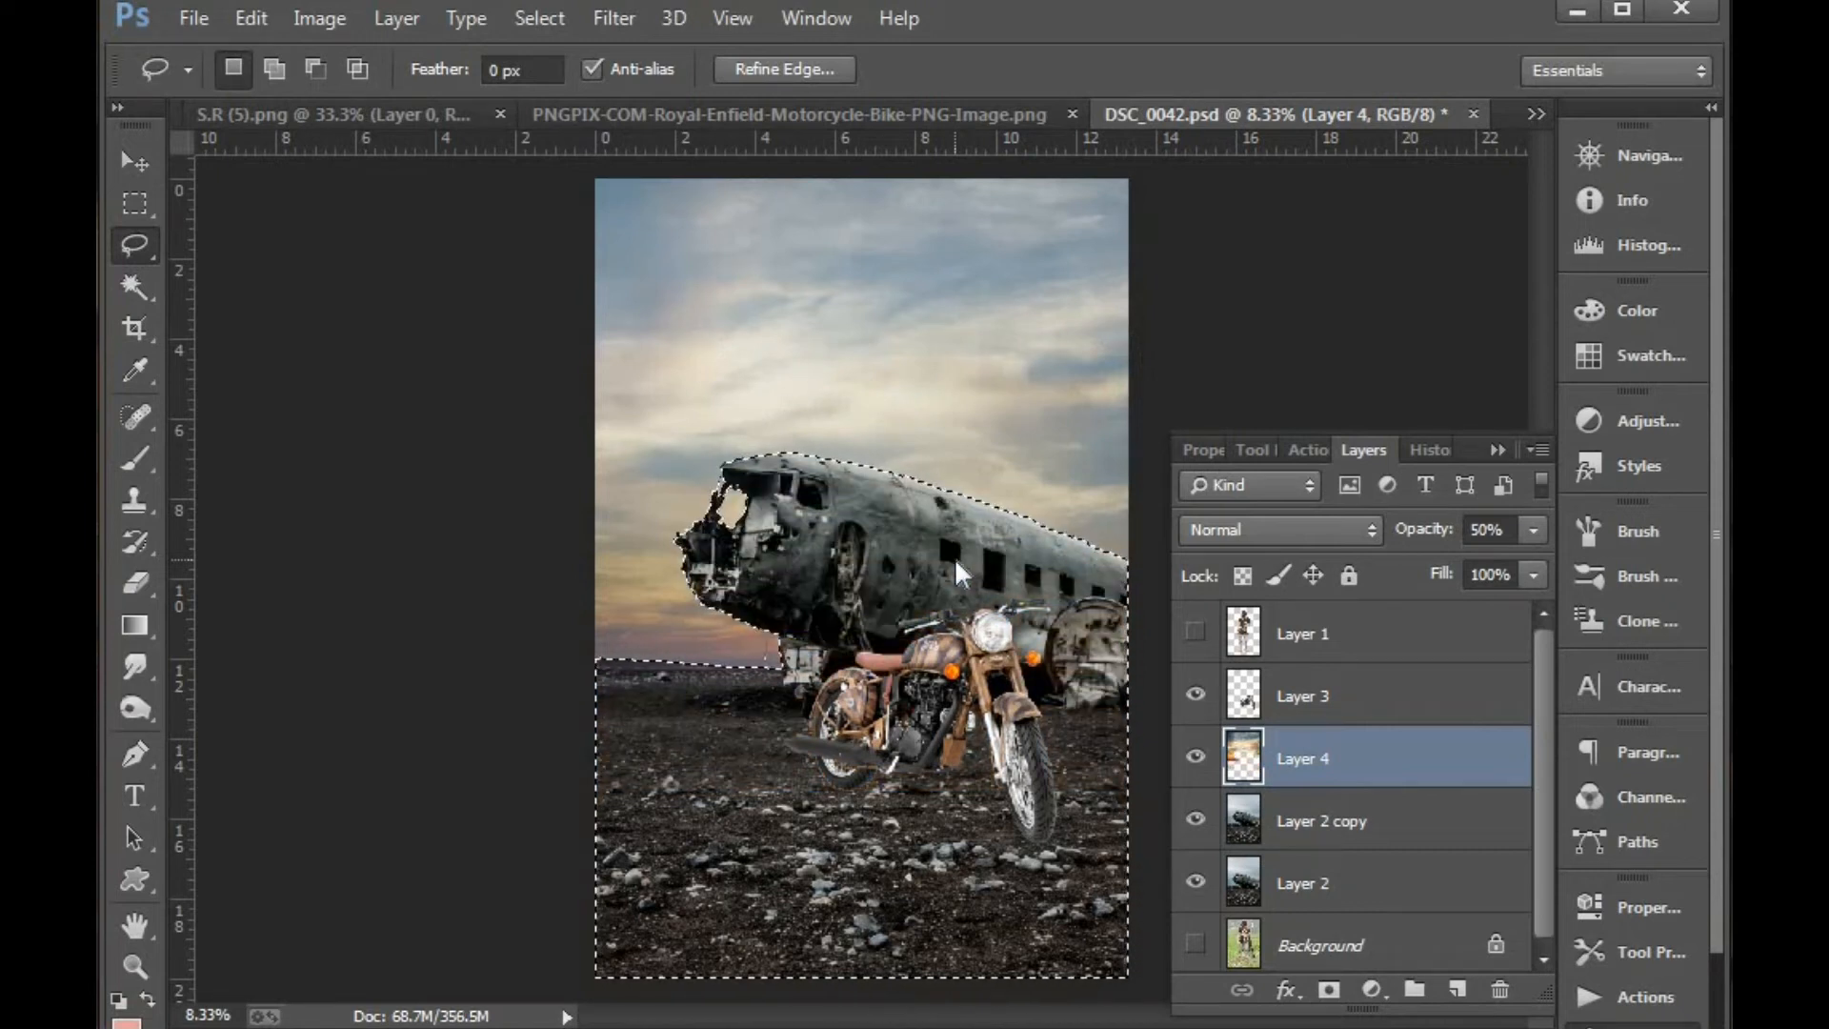
Deselect and set the opacity of Layer 4 to 72%
key(ctrl+d)
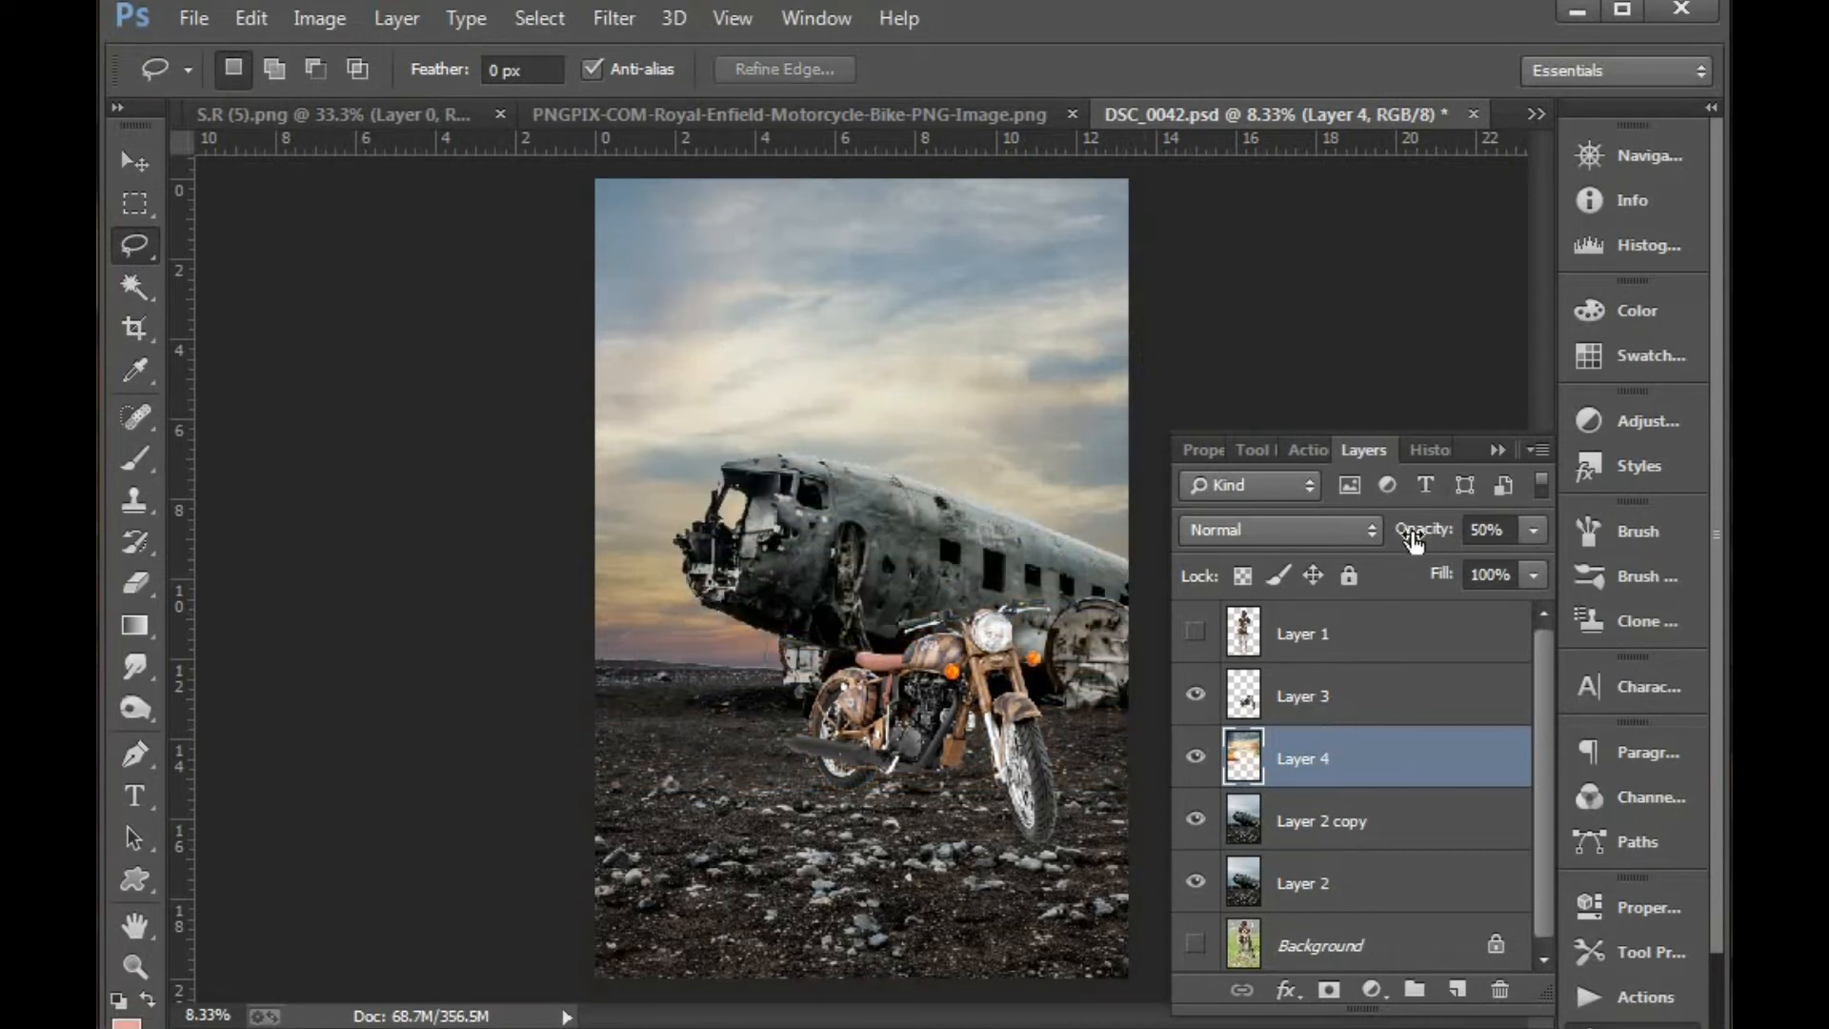
mouse_move(1447, 530)
mouse_down()
mouse_move(1498, 529)
mouse_move(1483, 530)
mouse_up()
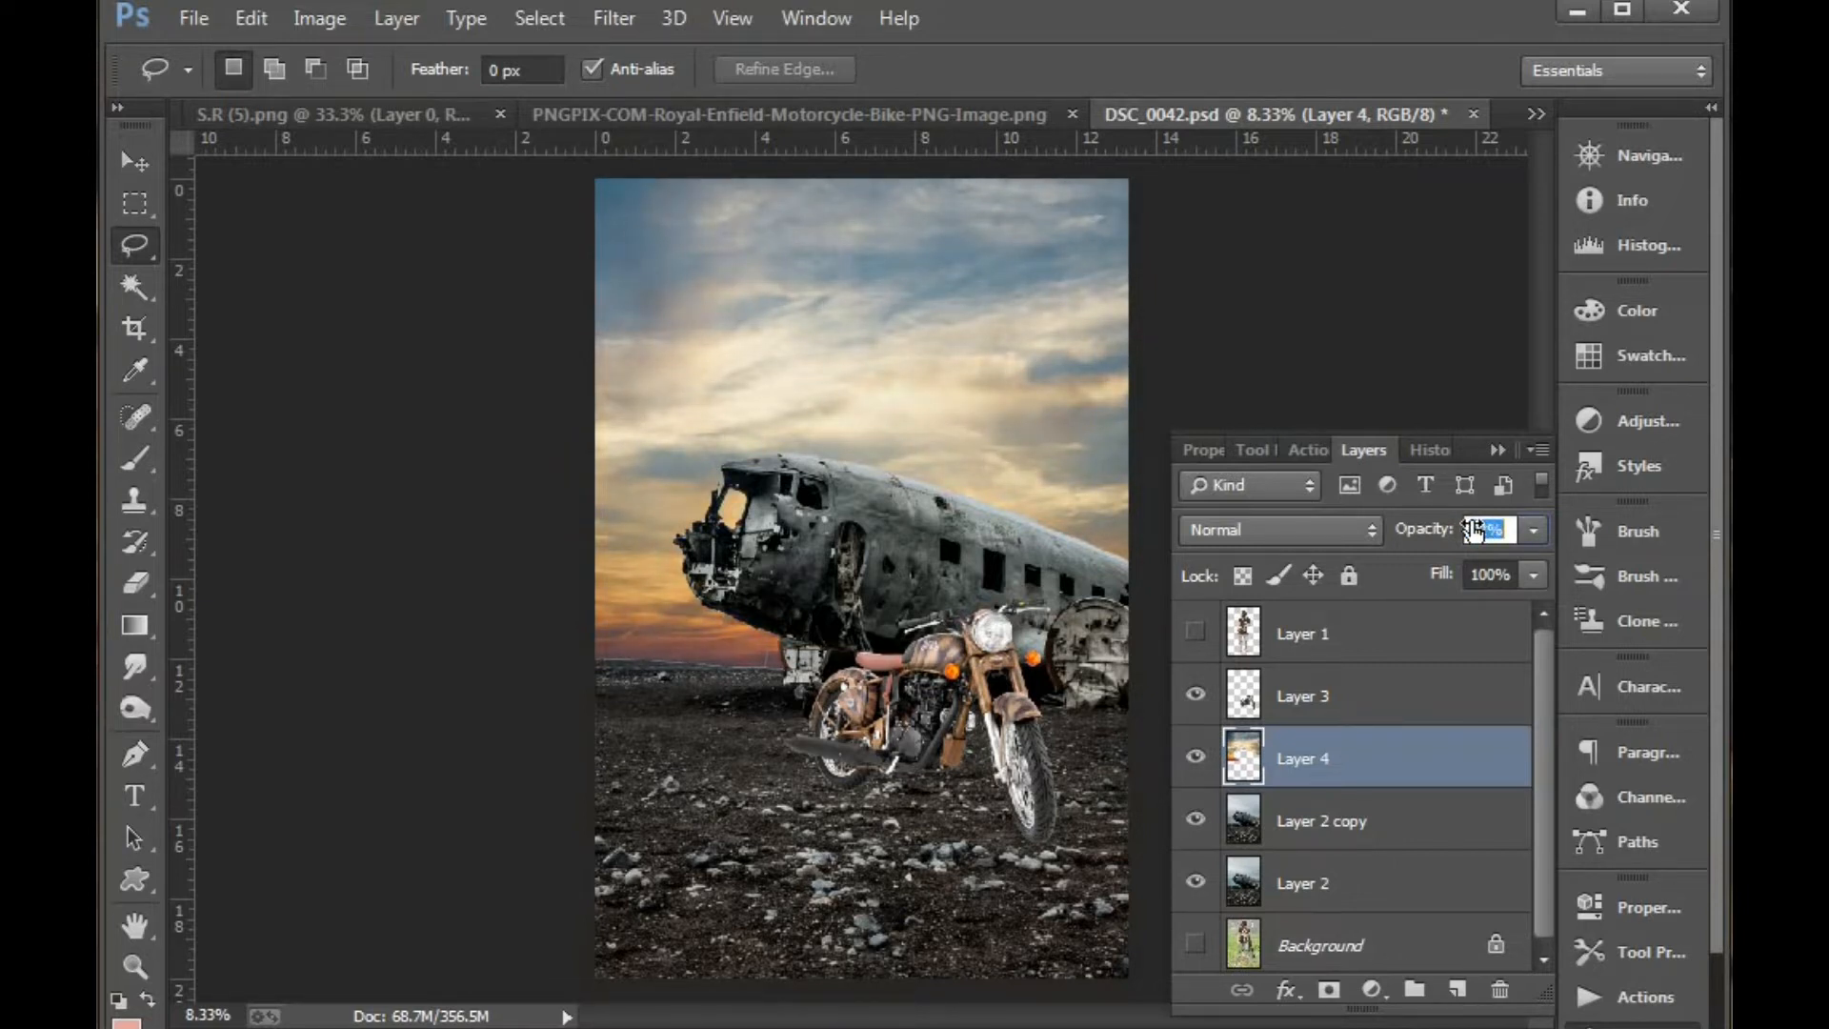
Try to erase the sunset's lower edge along the horizon with a large eraser at 100% opacity and flow
click(135, 591)
key(bracketright)
key(bracketright)
key(bracketright)
key(bracketright)
key(bracketright)
key(bracketright)
key(bracketright)
key(bracketright)
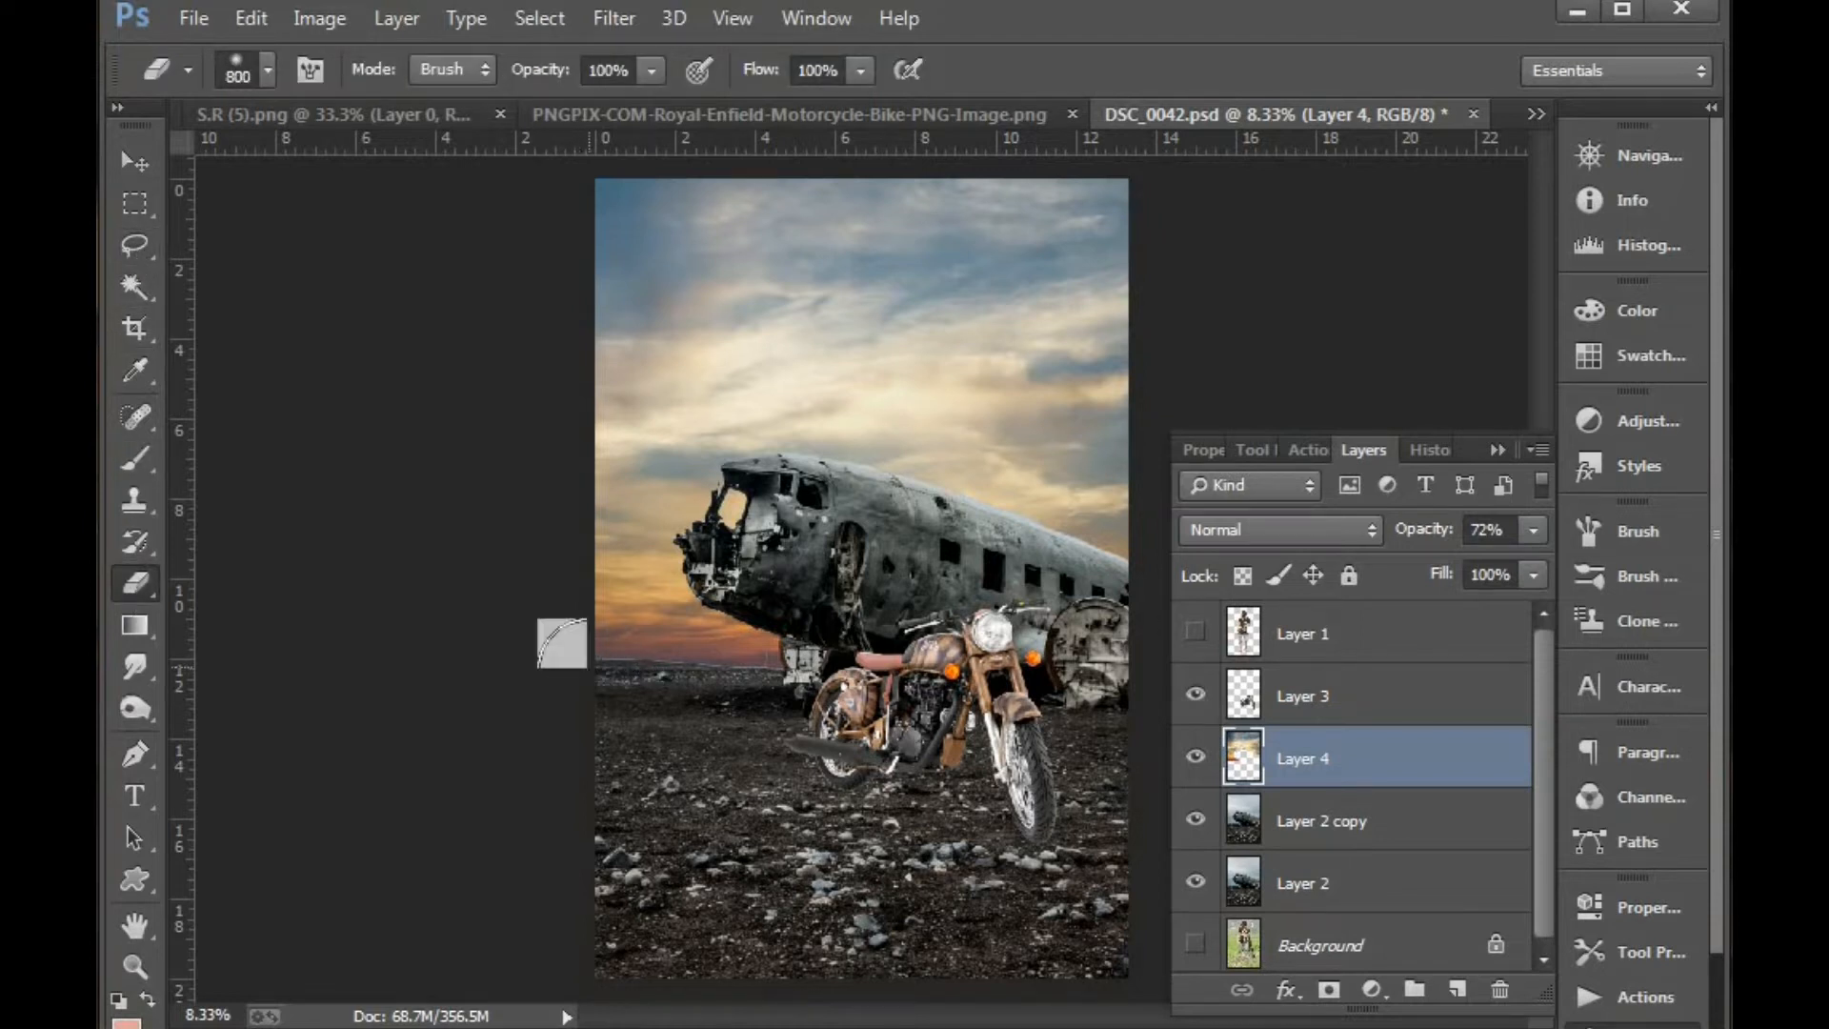
mouse_move(616, 677)
mouse_down()
mouse_move(715, 692)
mouse_move(812, 675)
mouse_up()
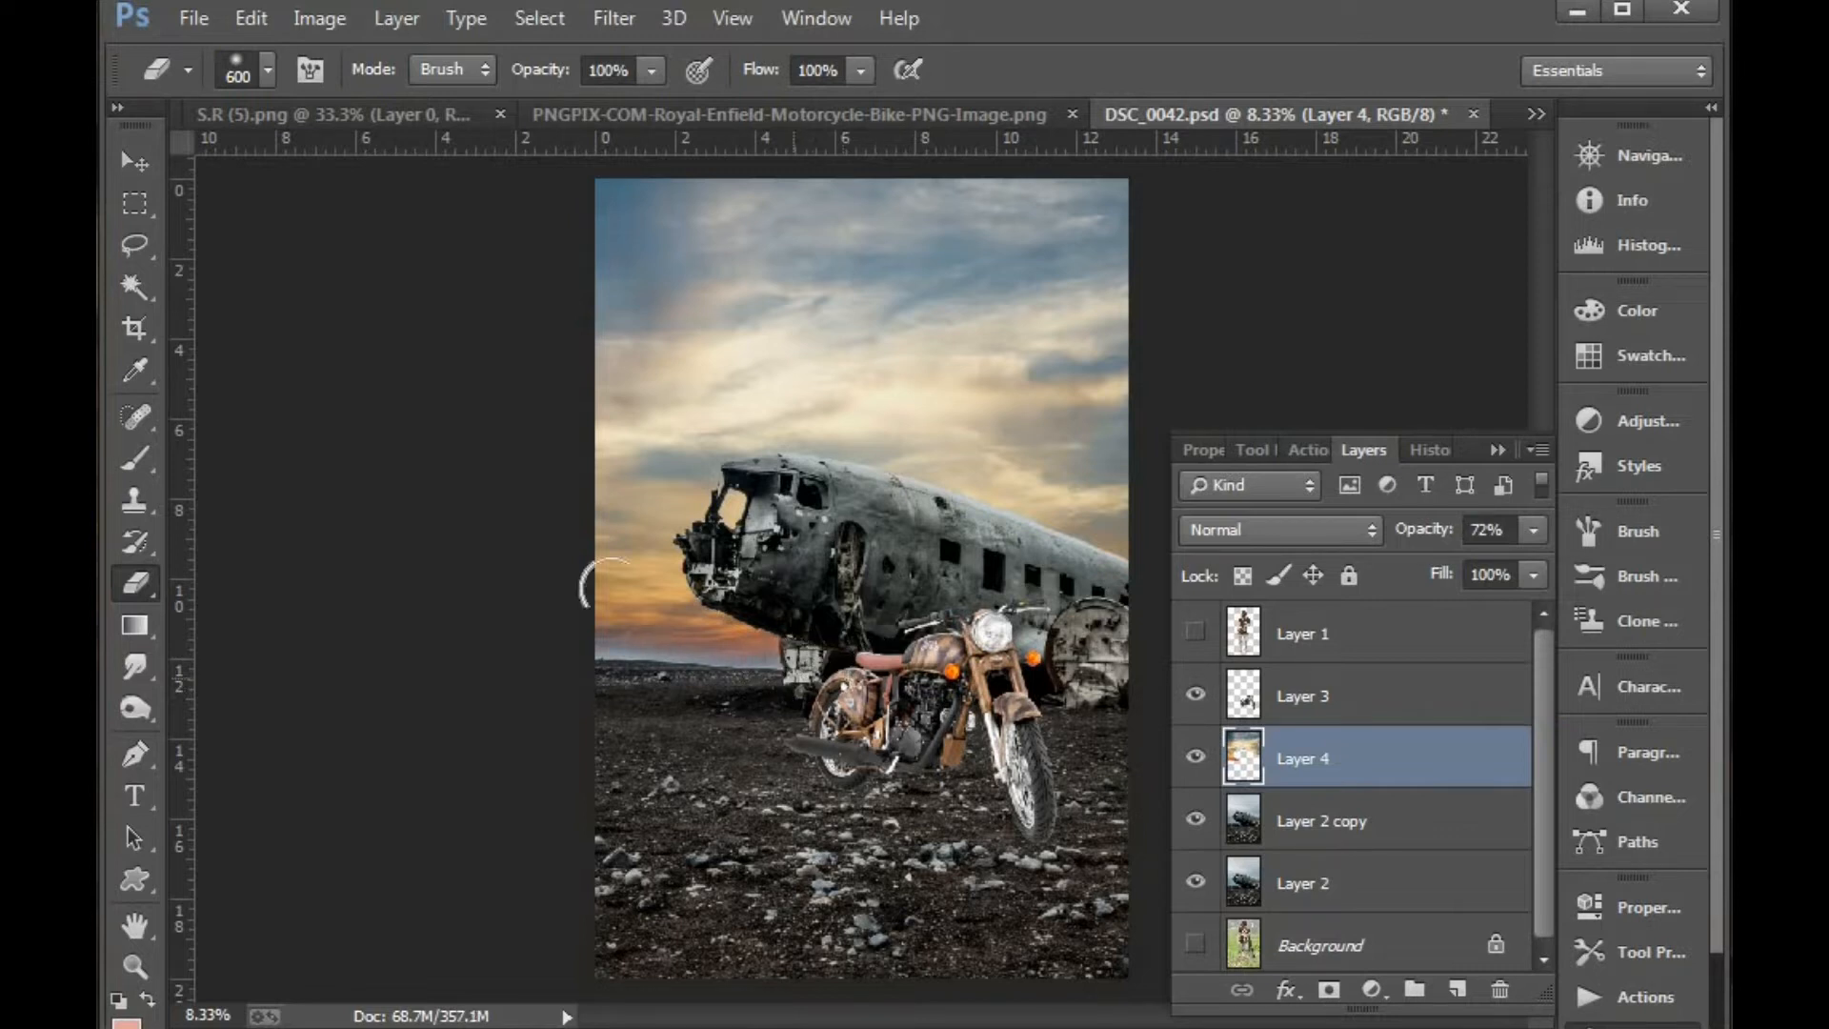
key(ctrl+alt+z)
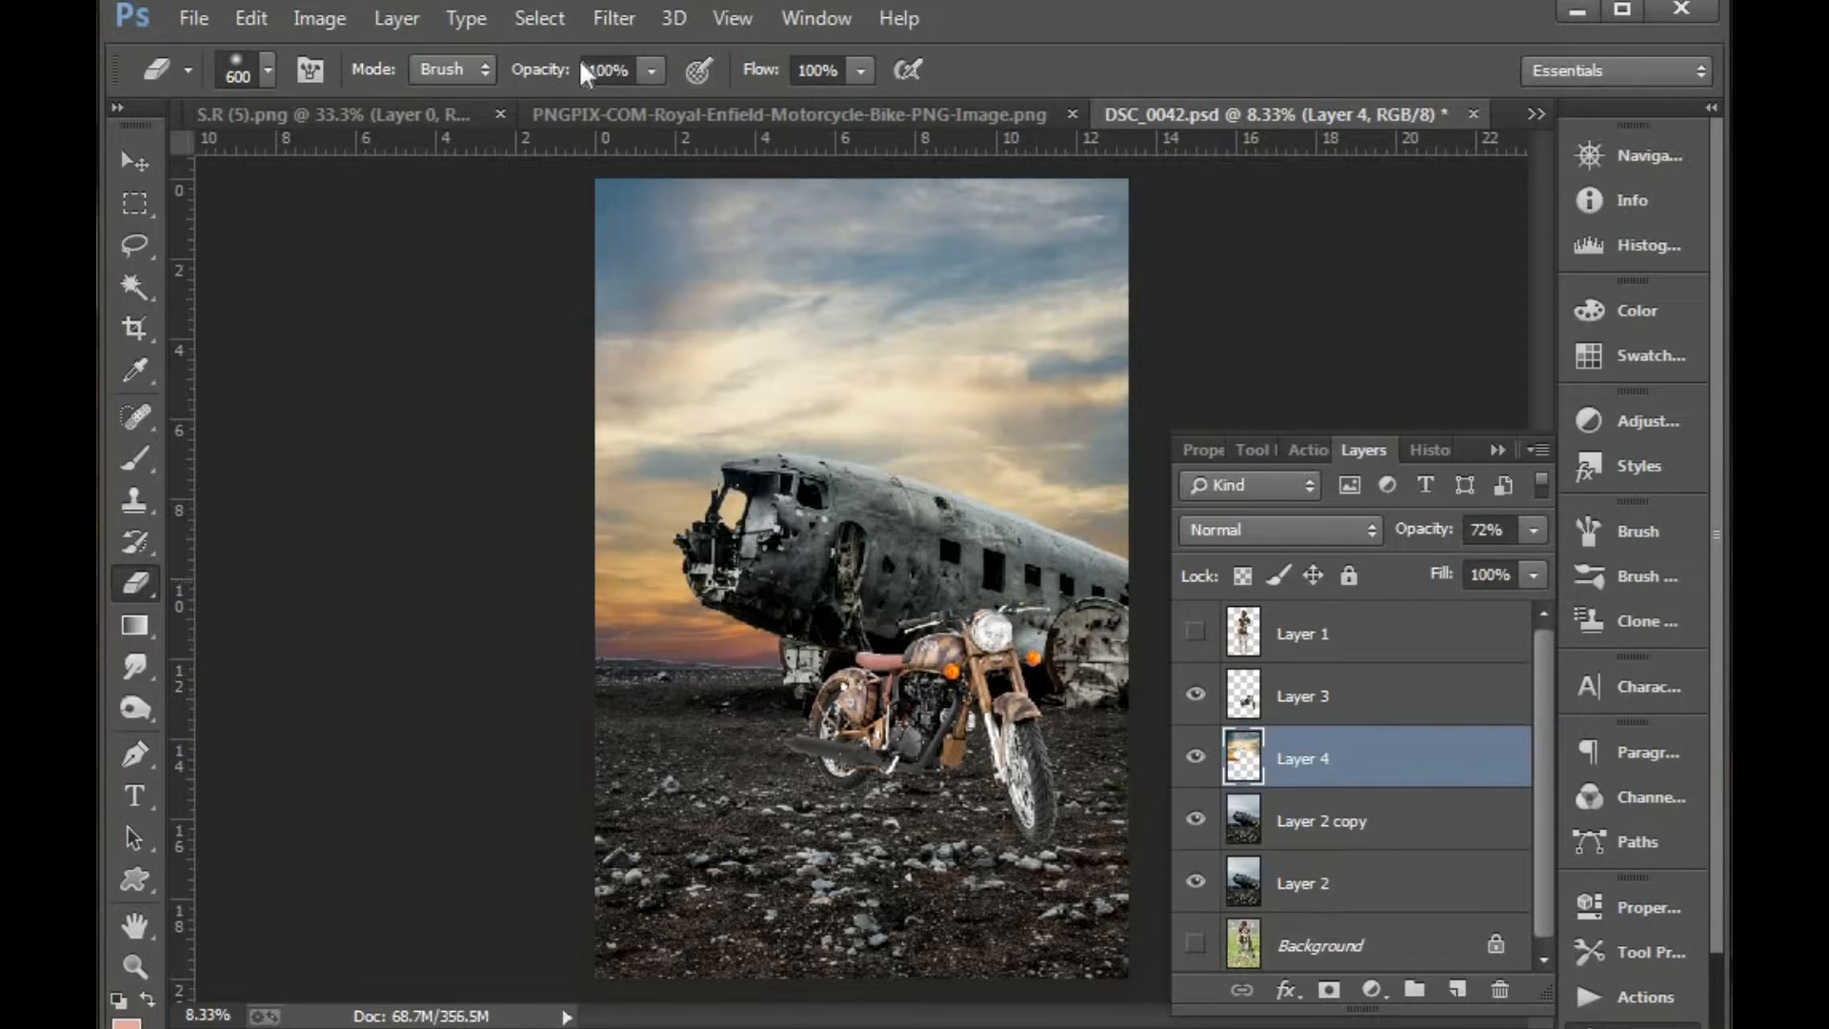
Soften the sunset along the horizon beside the airplane with a size 900 eraser at 40% opacity and 40% flow
click(515, 82)
text(4)
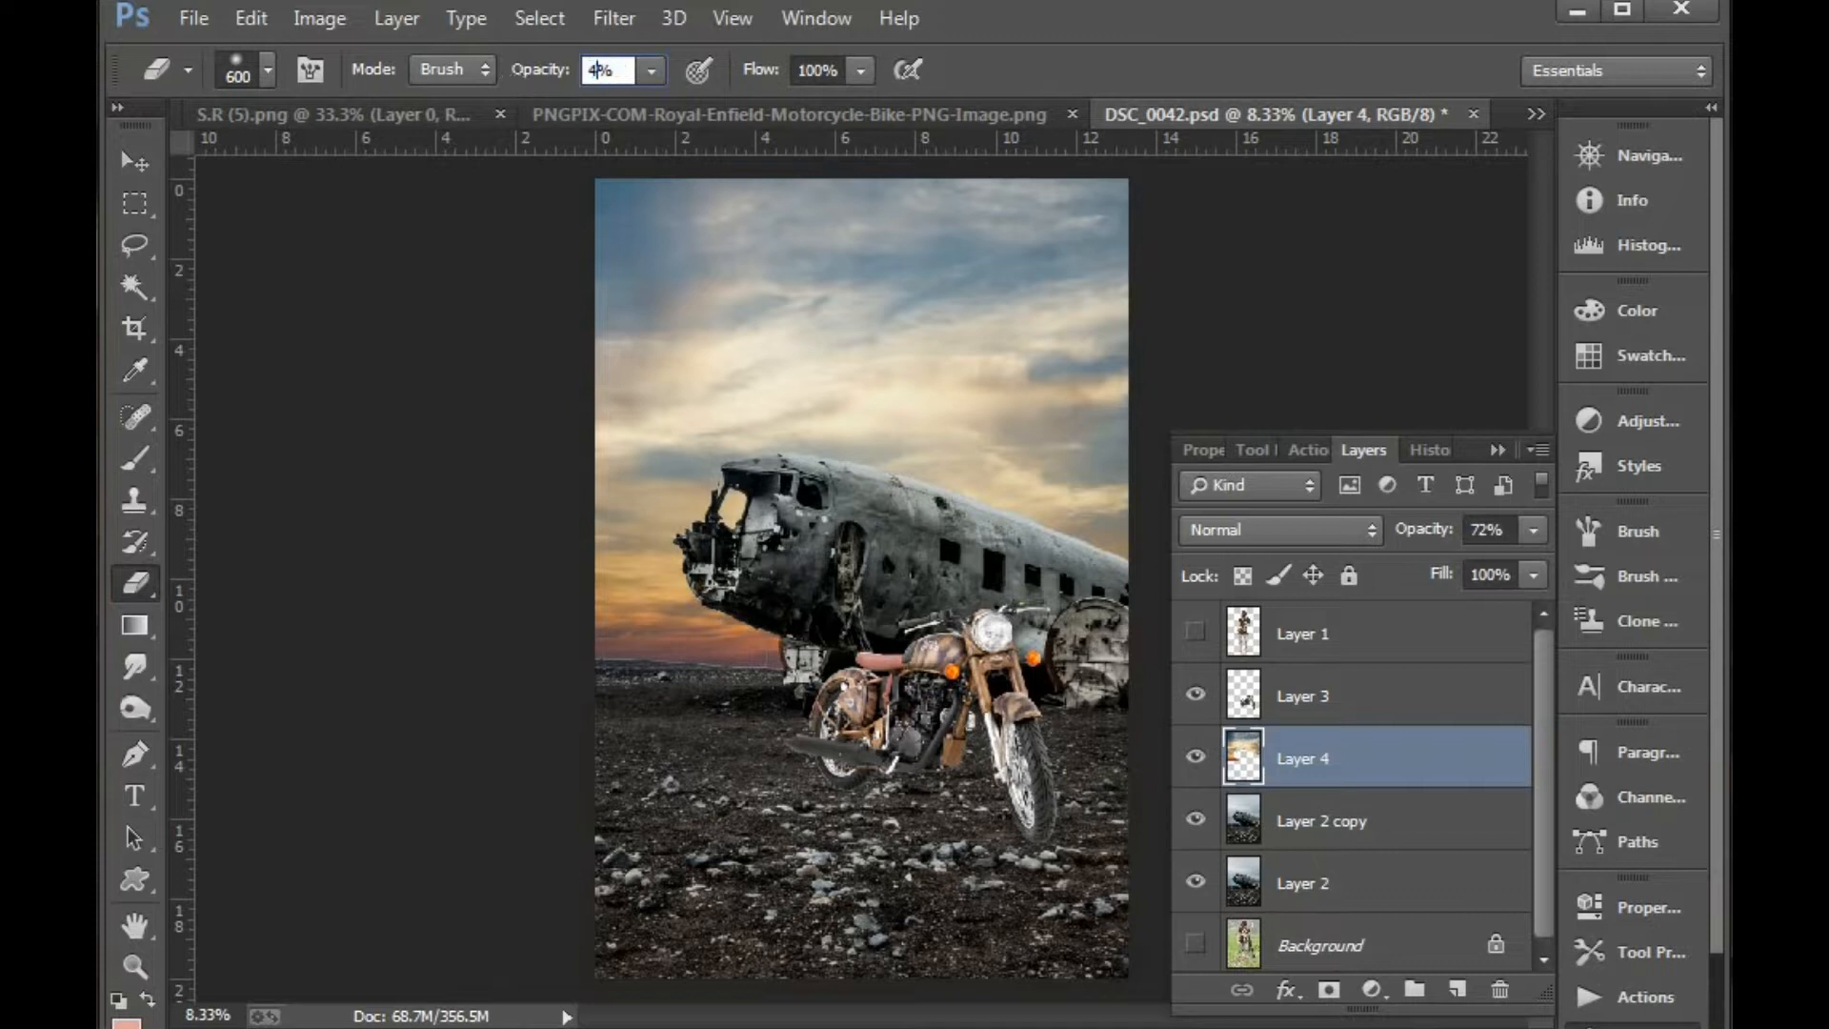
text(0)
key(Tab)
text(40)
key(Return)
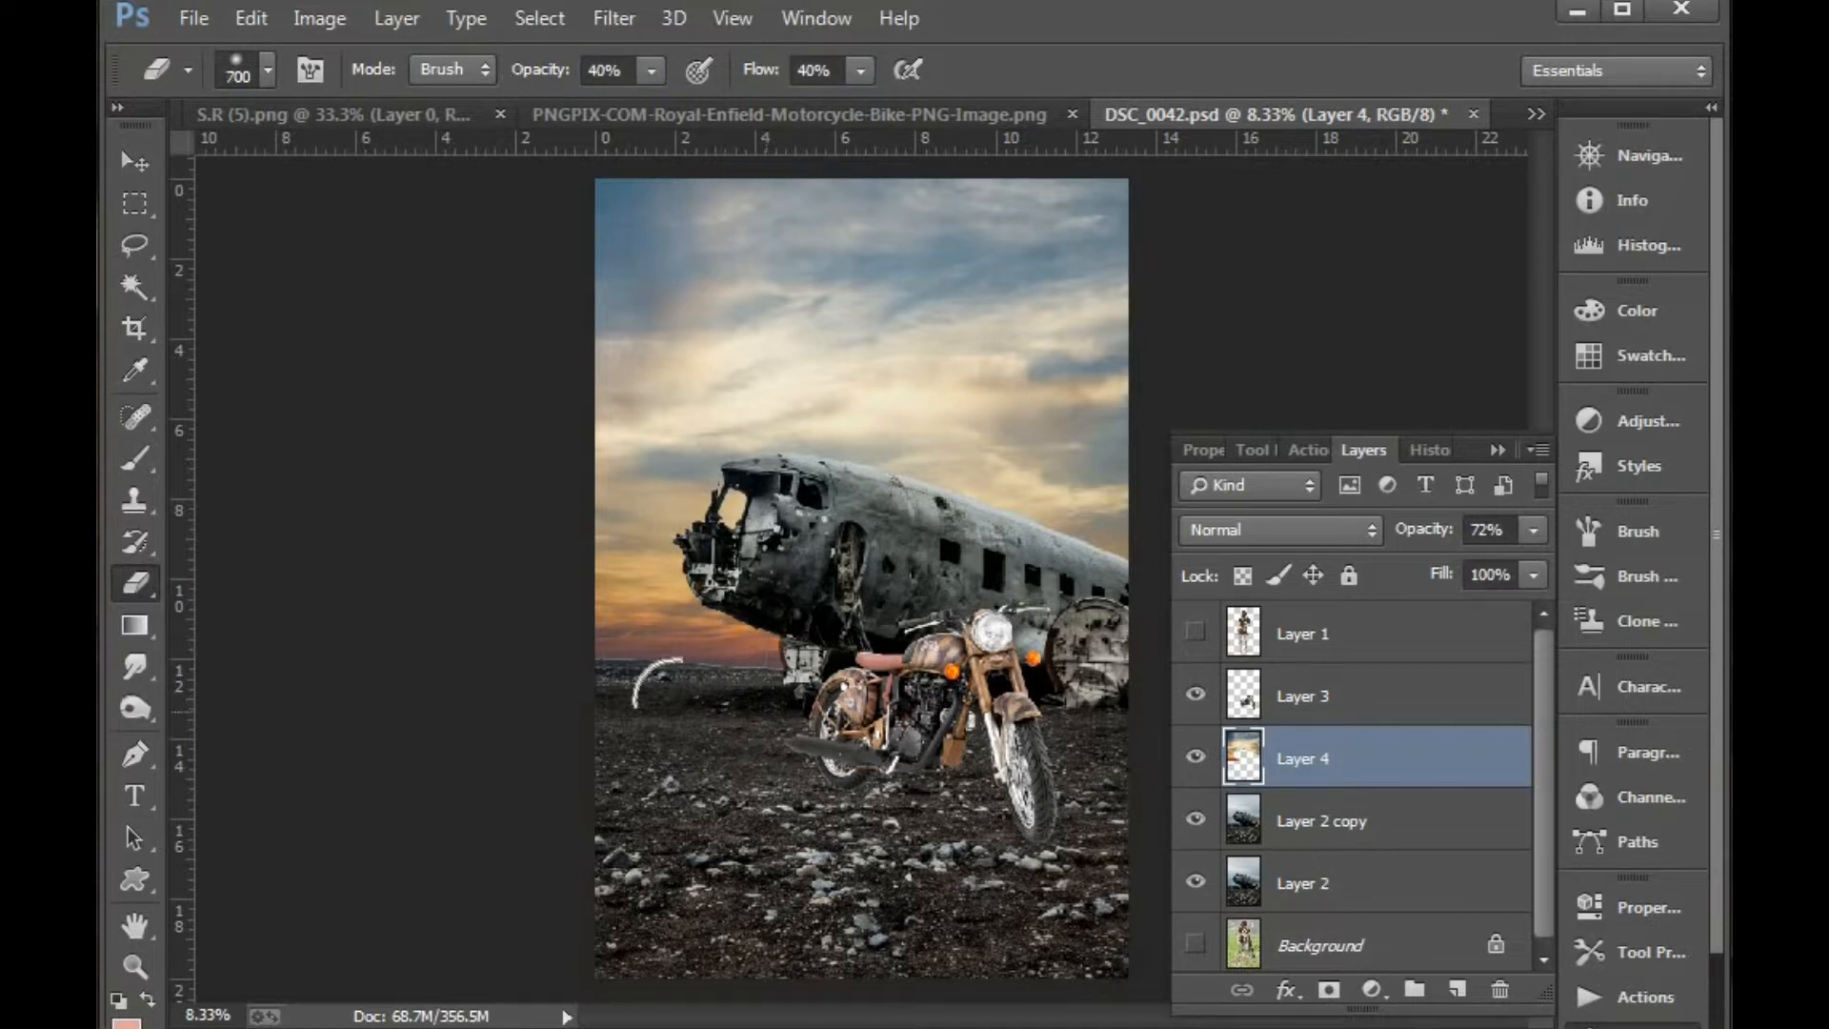
key(bracketright)
key(bracketright)
key(bracketright)
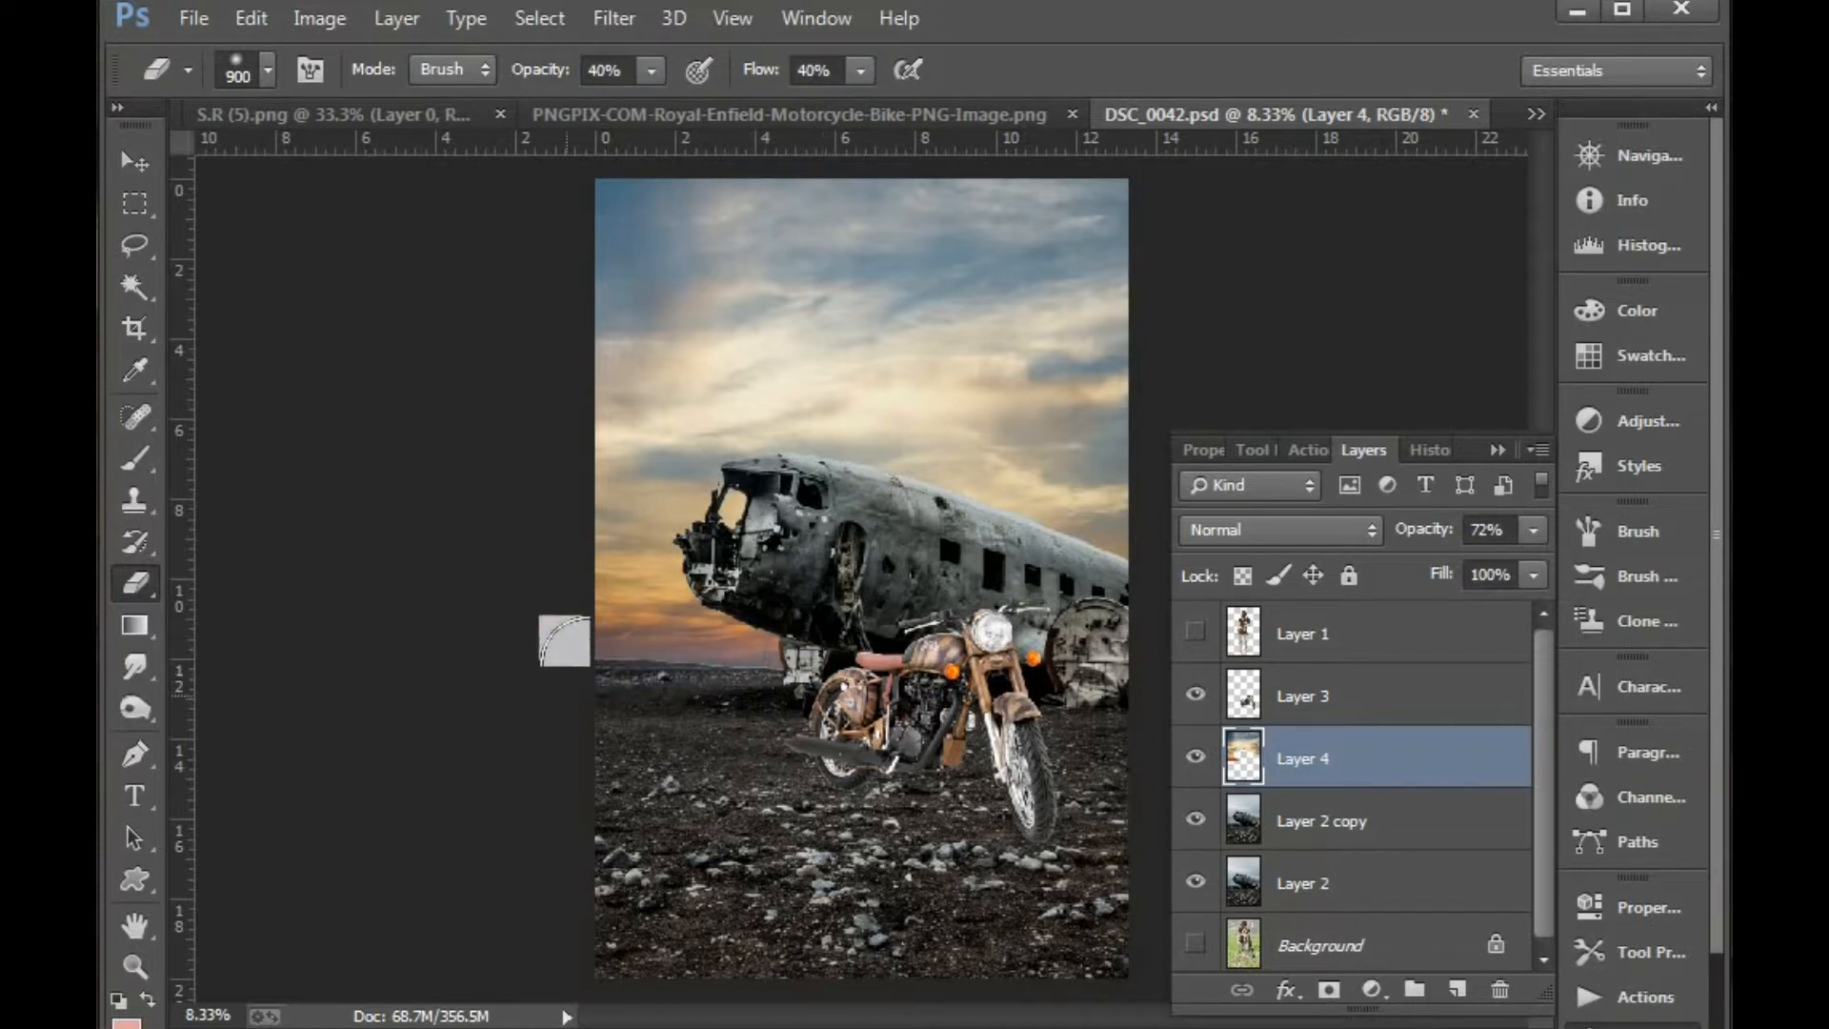
drag(598, 636, 809, 641)
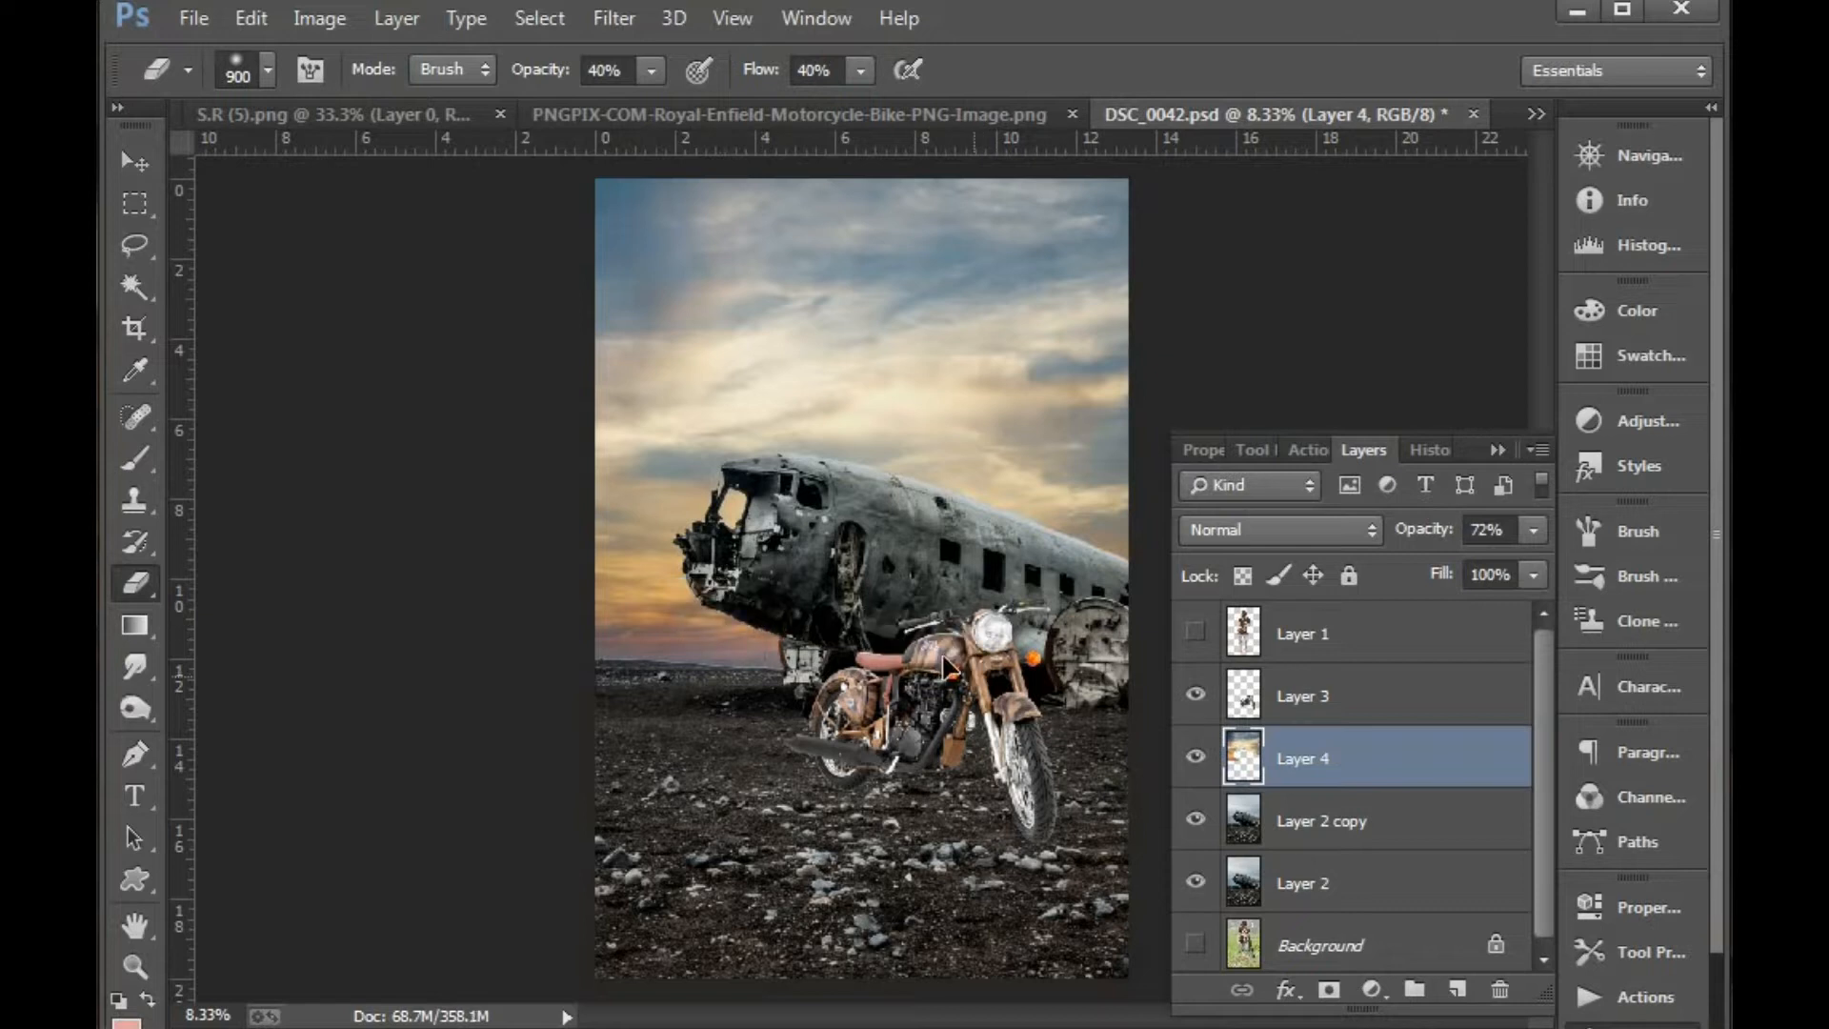
Merge Layer 4 with Layer 2 copy into a single layer
key(v)
ctrl+click(1305, 825)
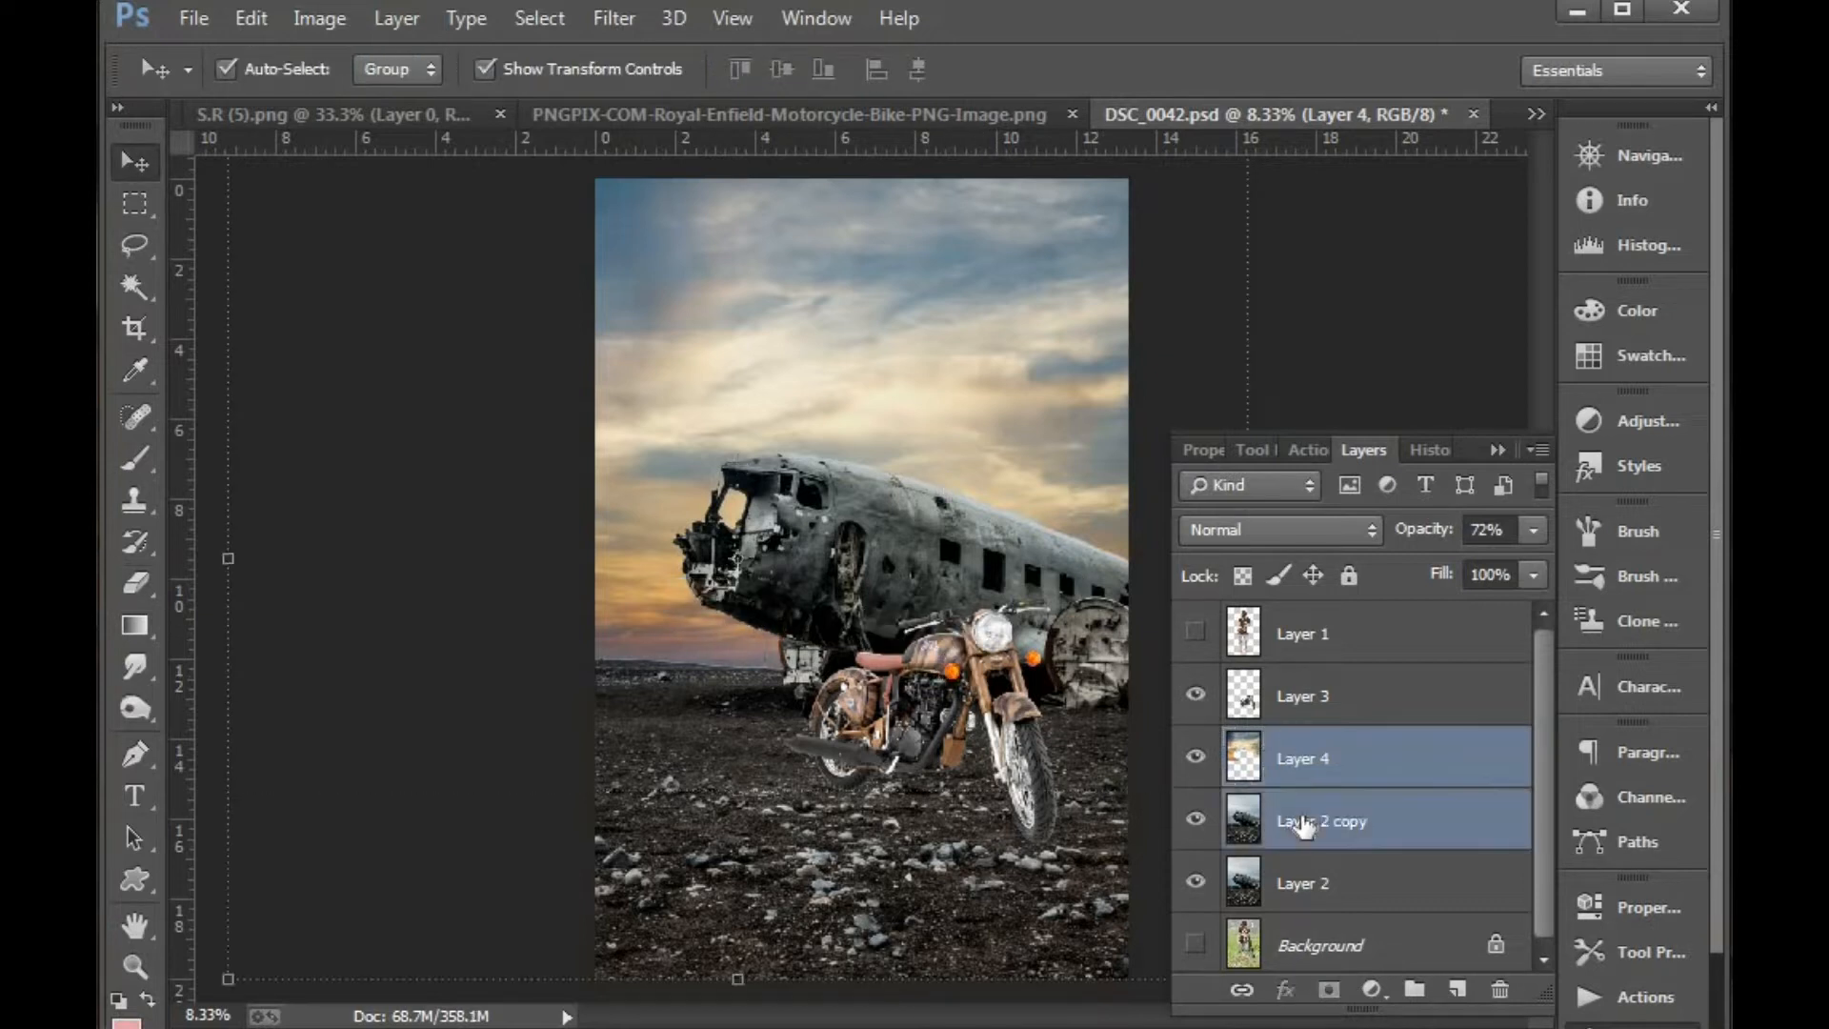
key(ctrl+e)
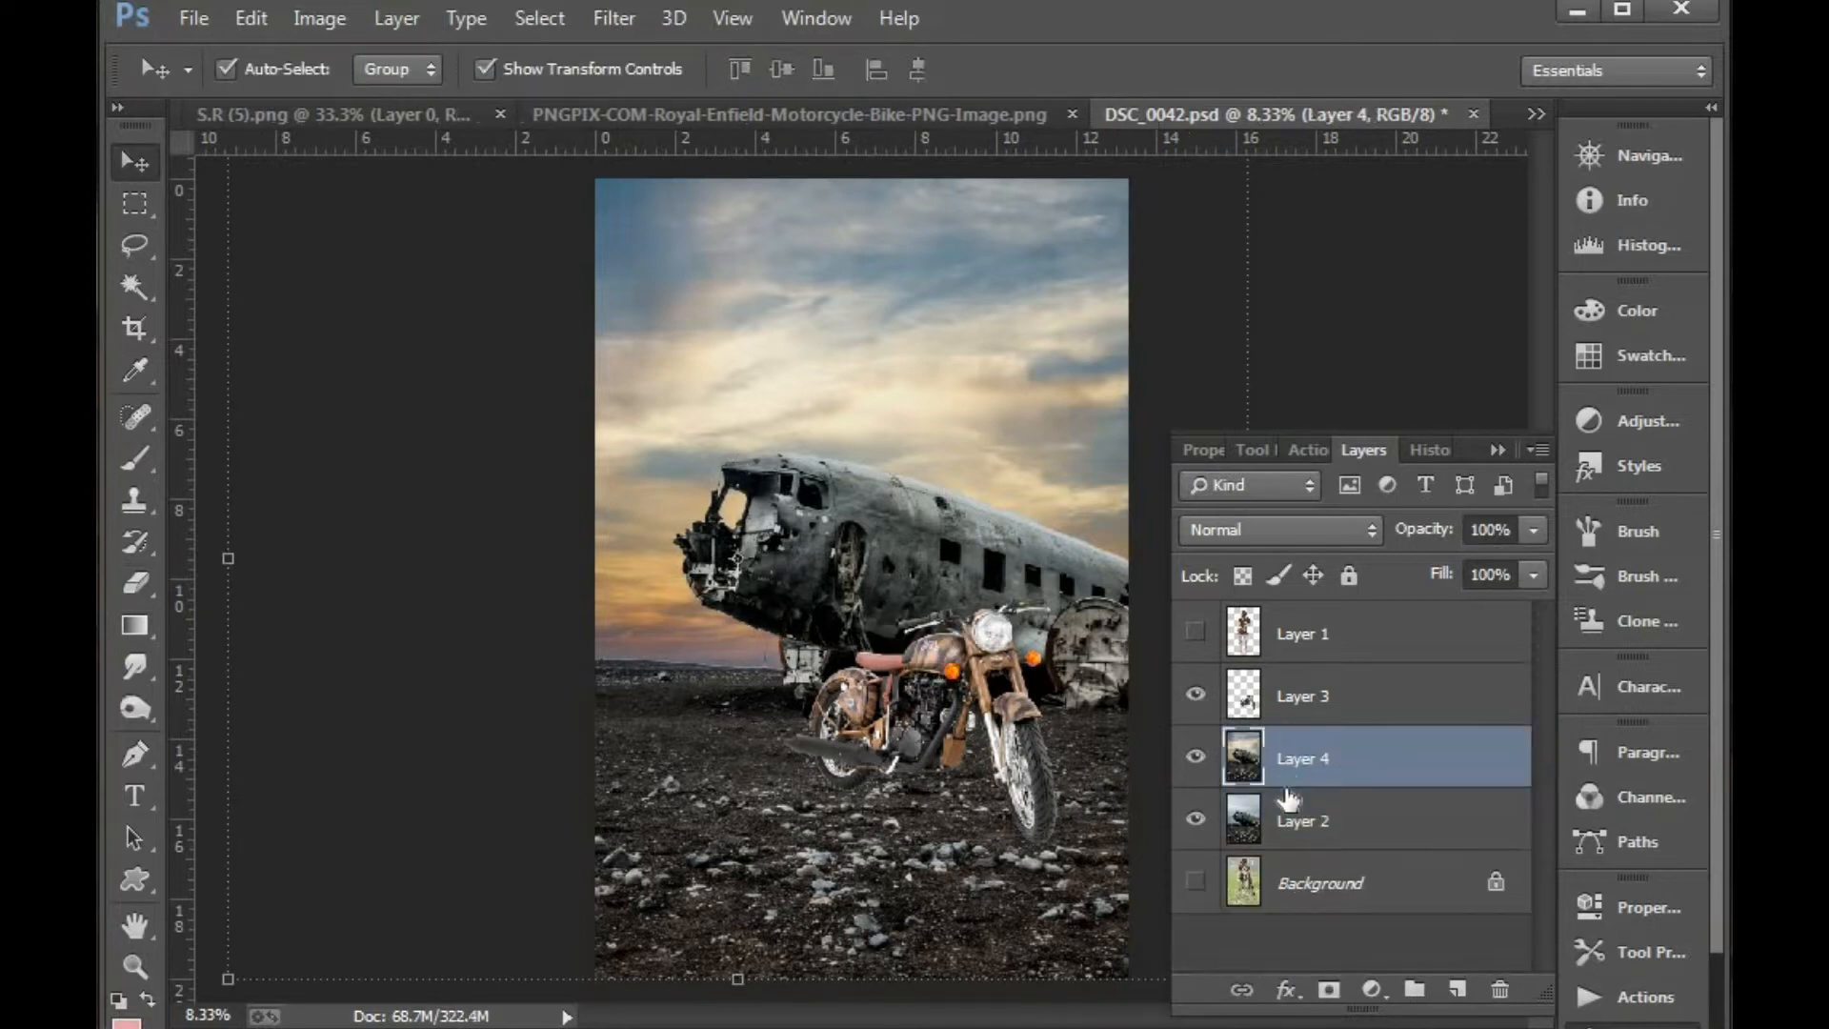
Crop the document to its current canvas bounds to trim the sunset pixels extending beyond it
key(c)
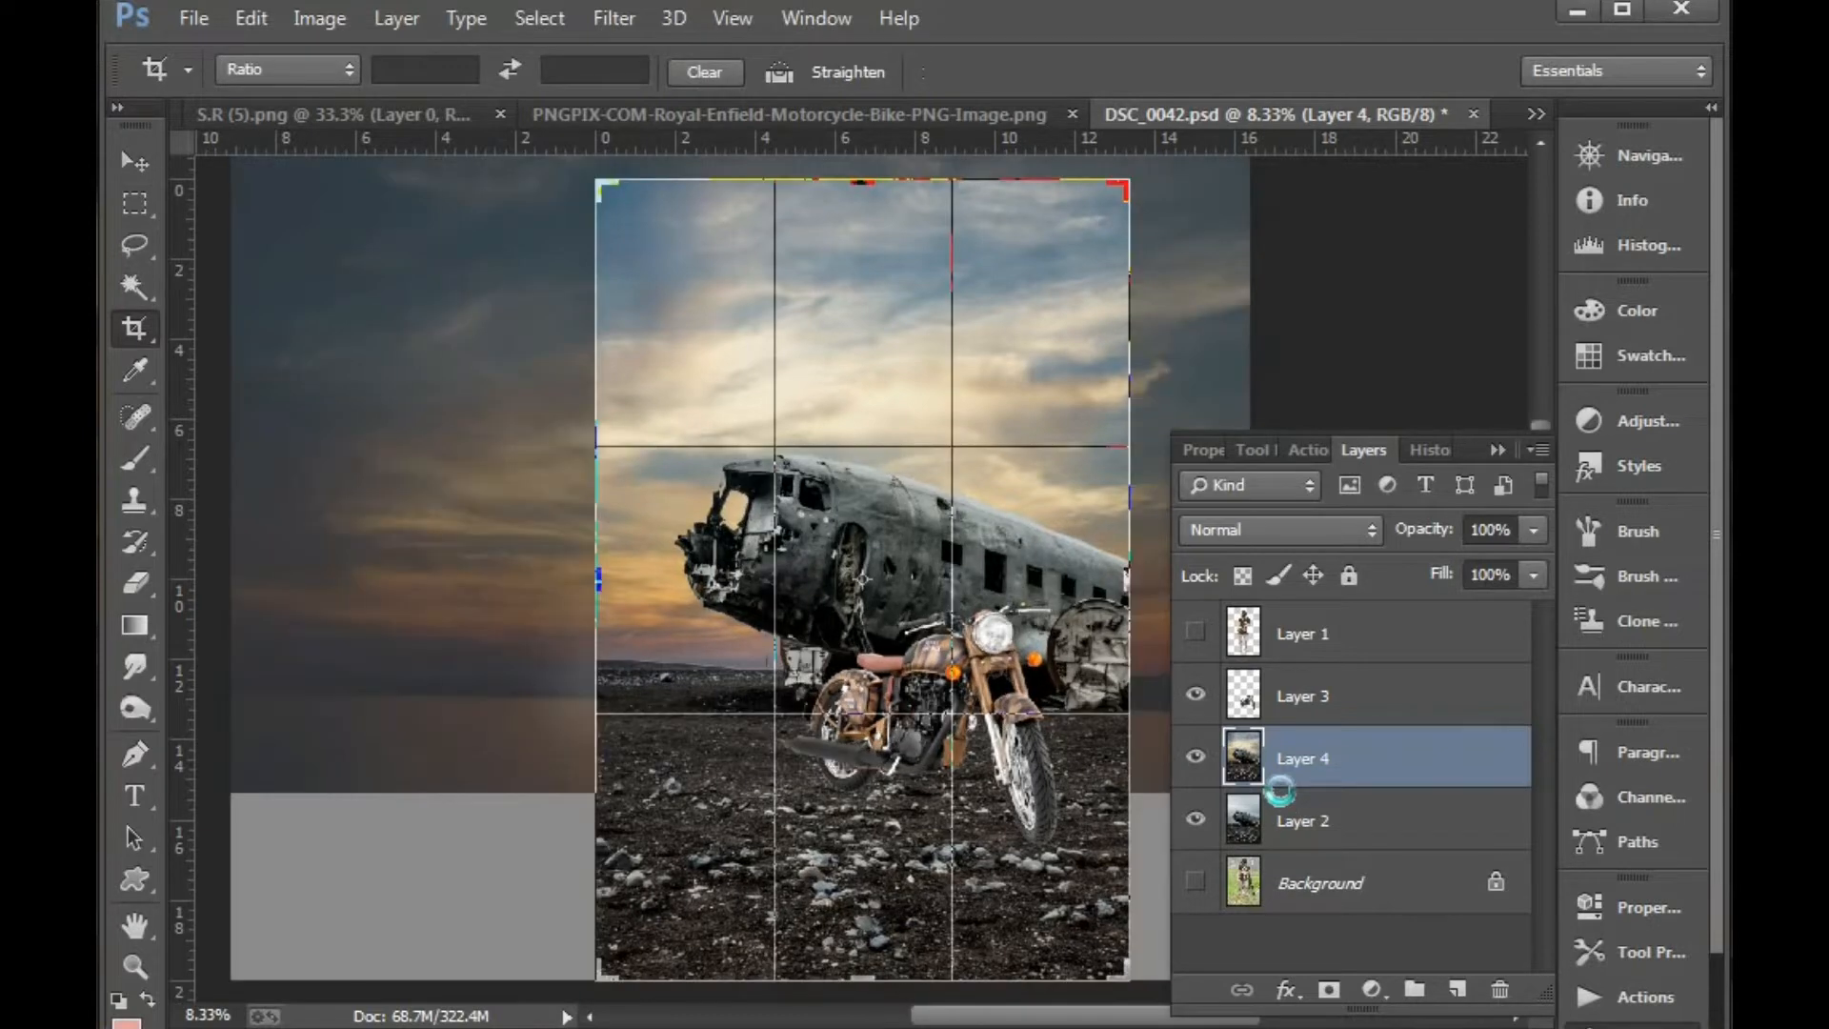
key(Return)
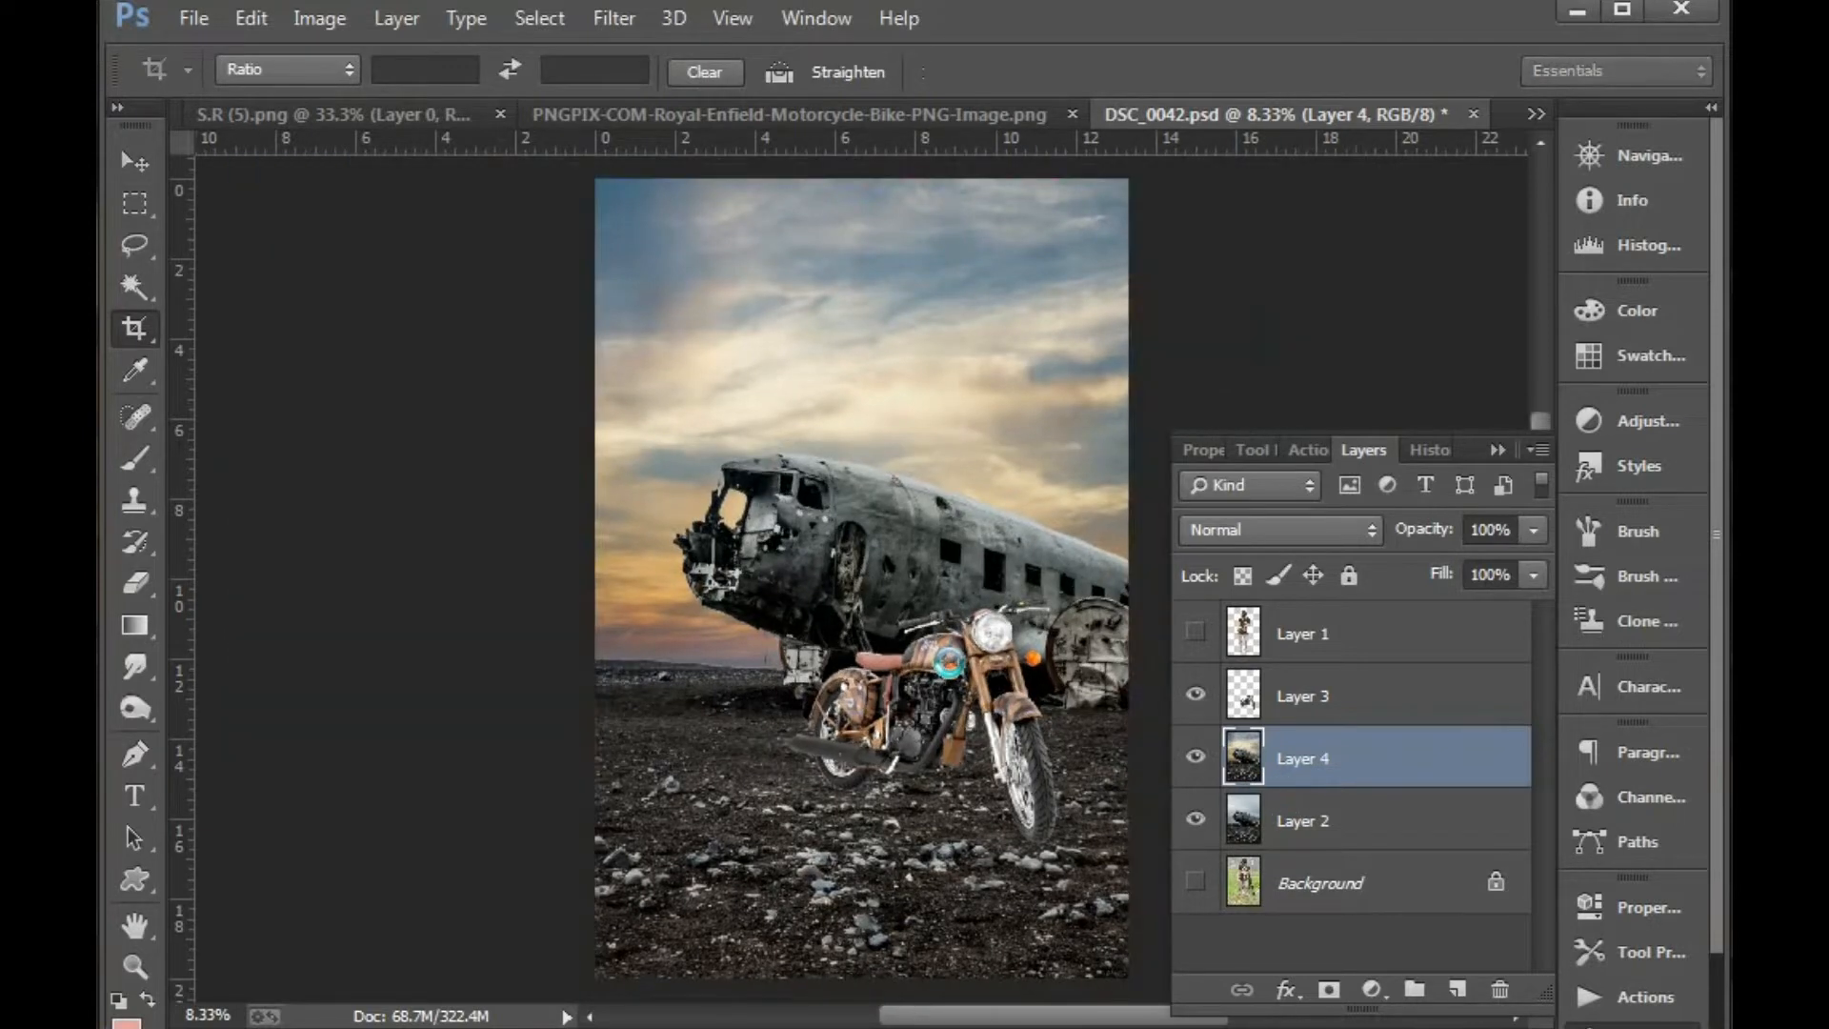
key(v)
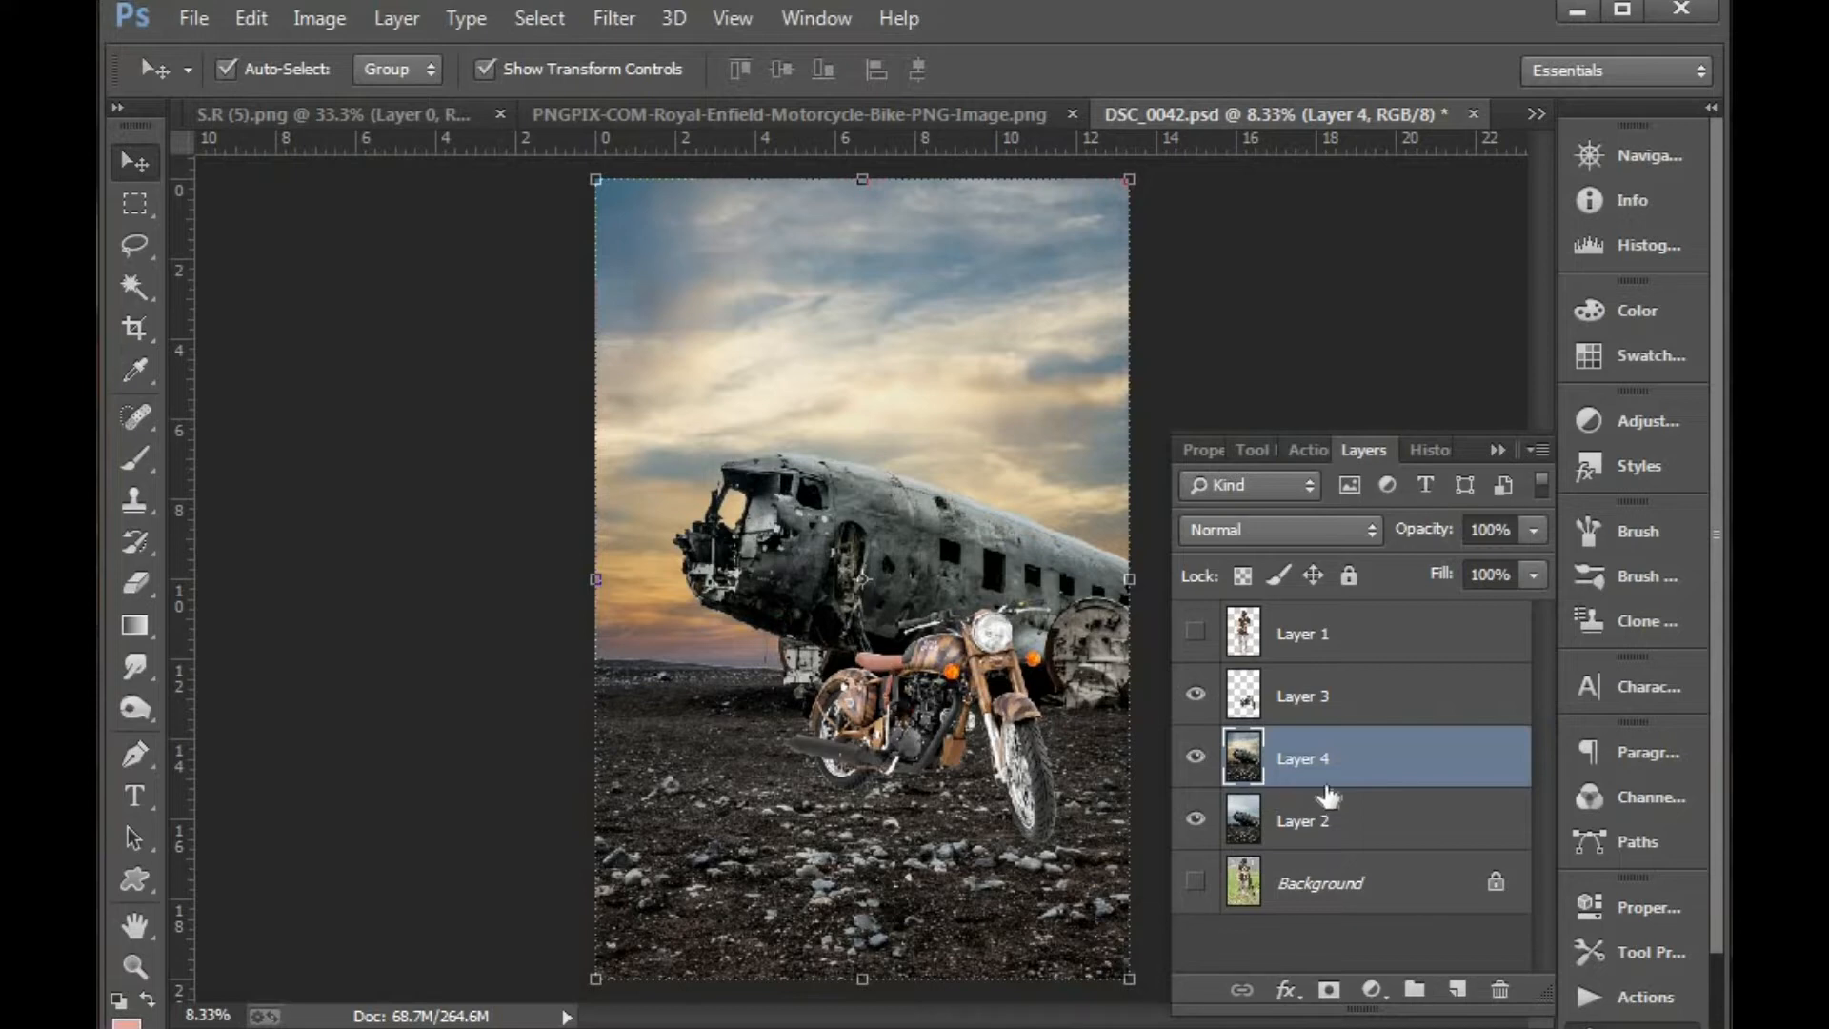
Apply a Gaussian Blur to Layer 4 that strongly softens the airplane, sky and ground
click(613, 18)
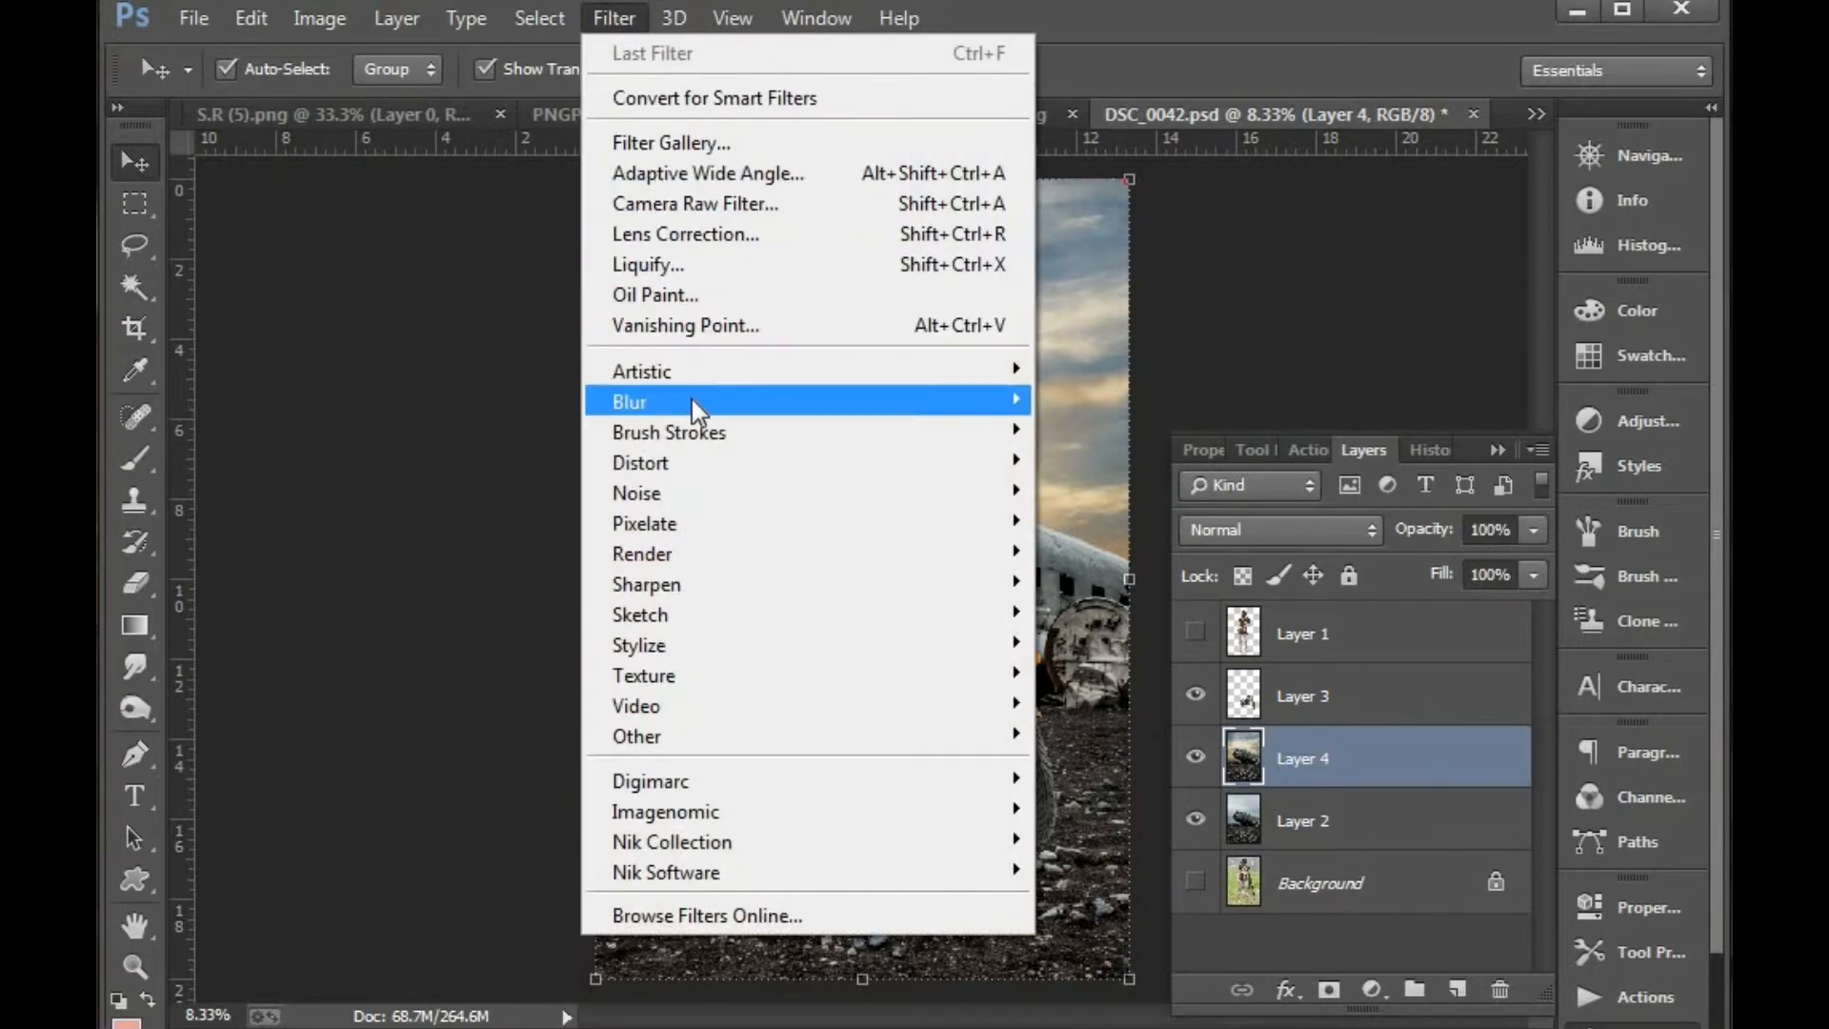
mouse_move(698, 410)
click(1119, 626)
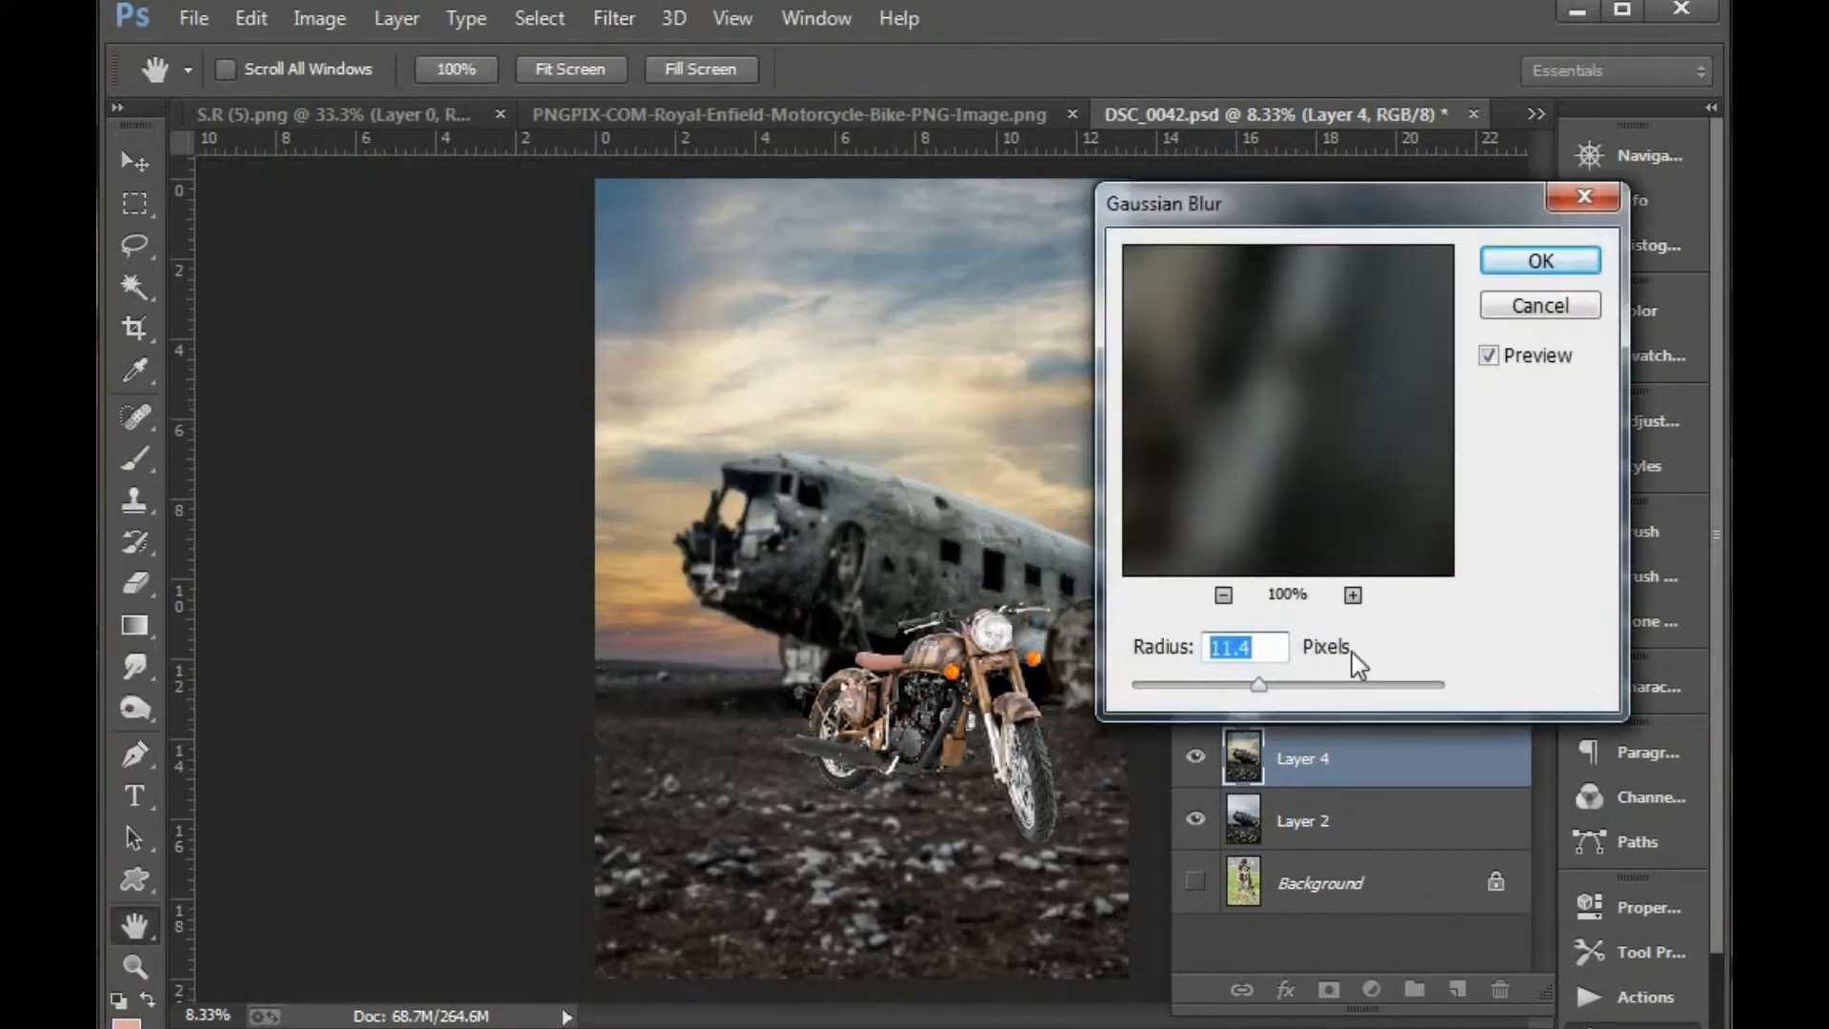
drag(1306, 689, 1284, 688)
click(1543, 263)
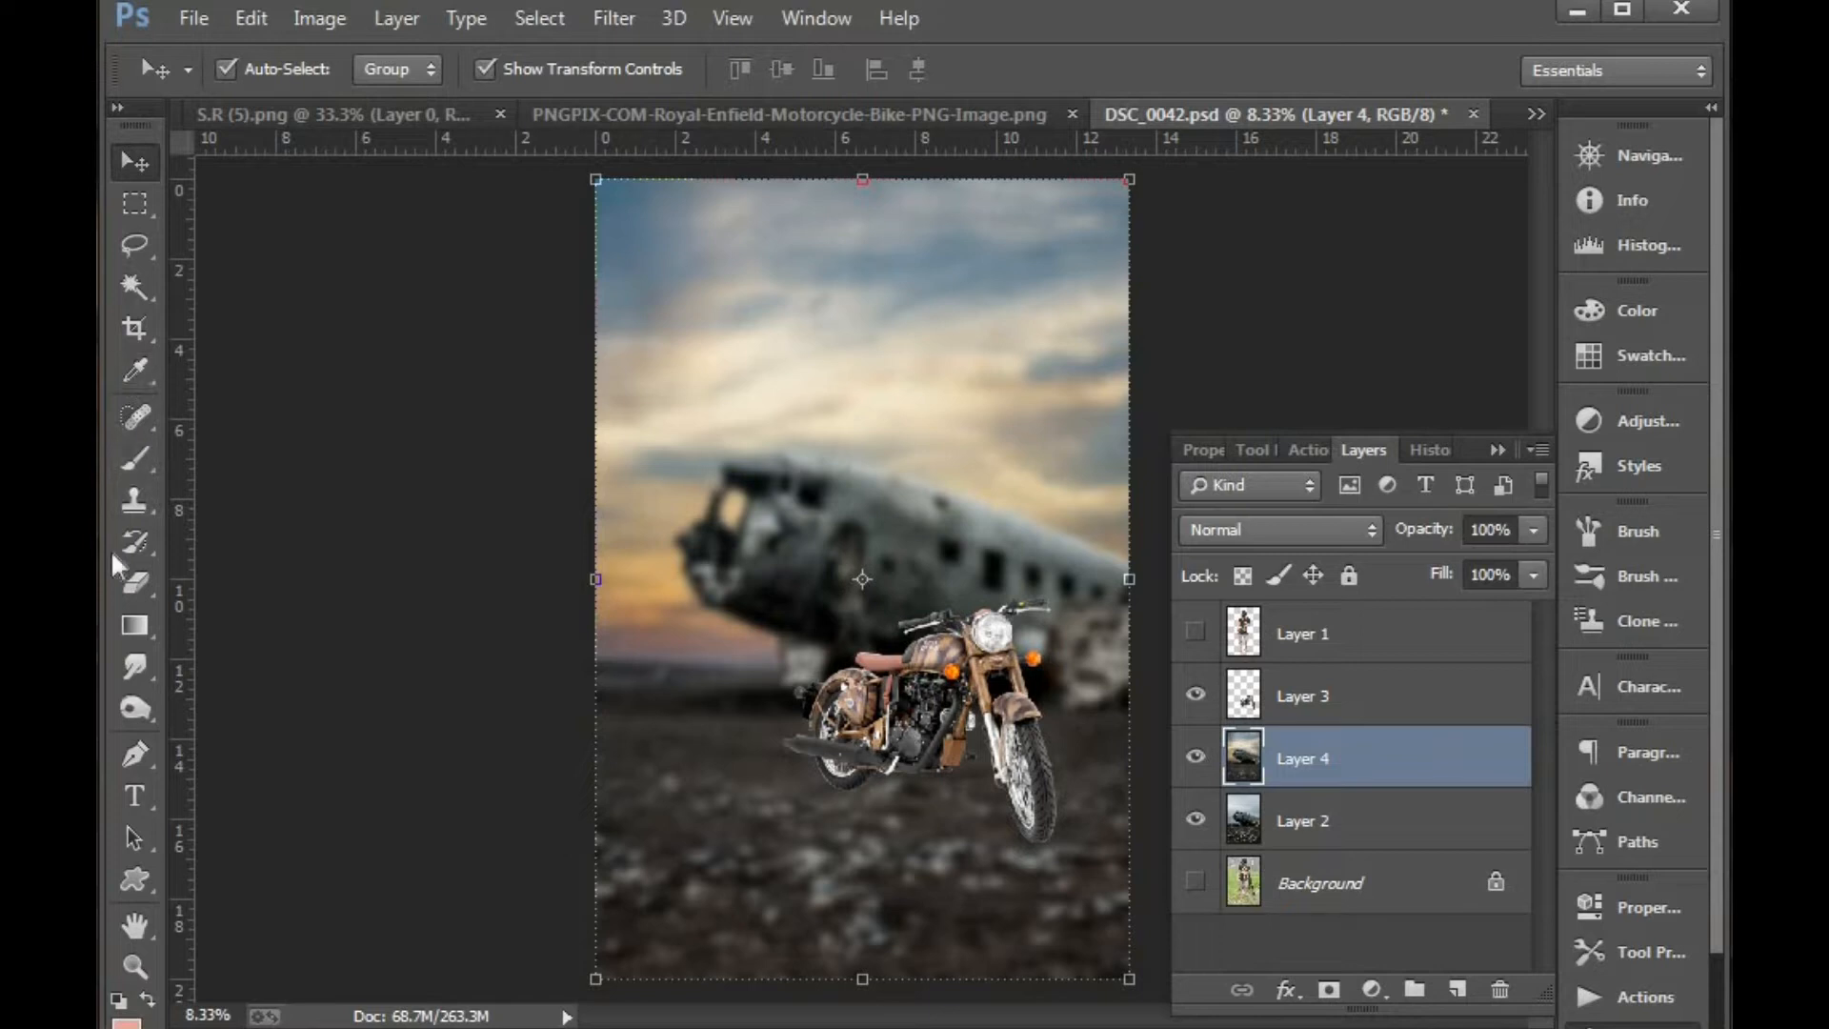
Erase the blurred foreground ground on Layer 4 with a size 900 eraser at 100% opacity and flow
click(136, 584)
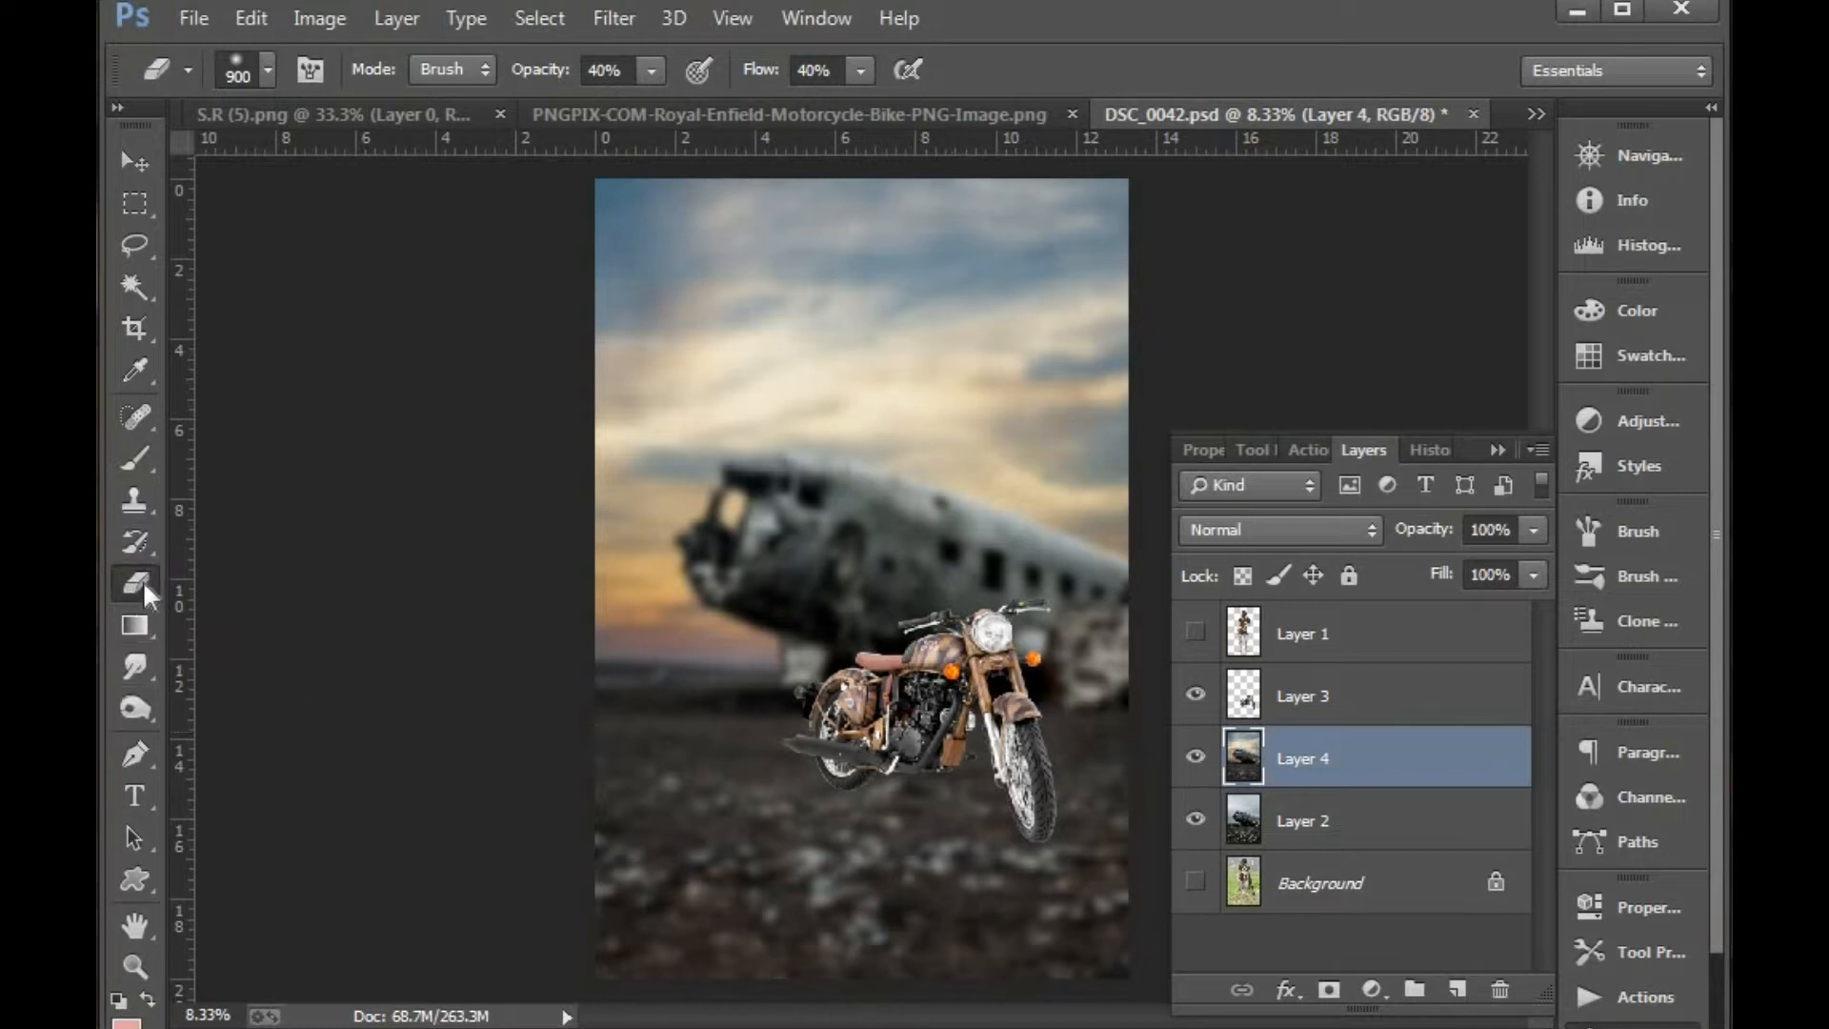
mouse_move(589, 983)
mouse_down()
mouse_move(666, 969)
mouse_move(583, 989)
mouse_up()
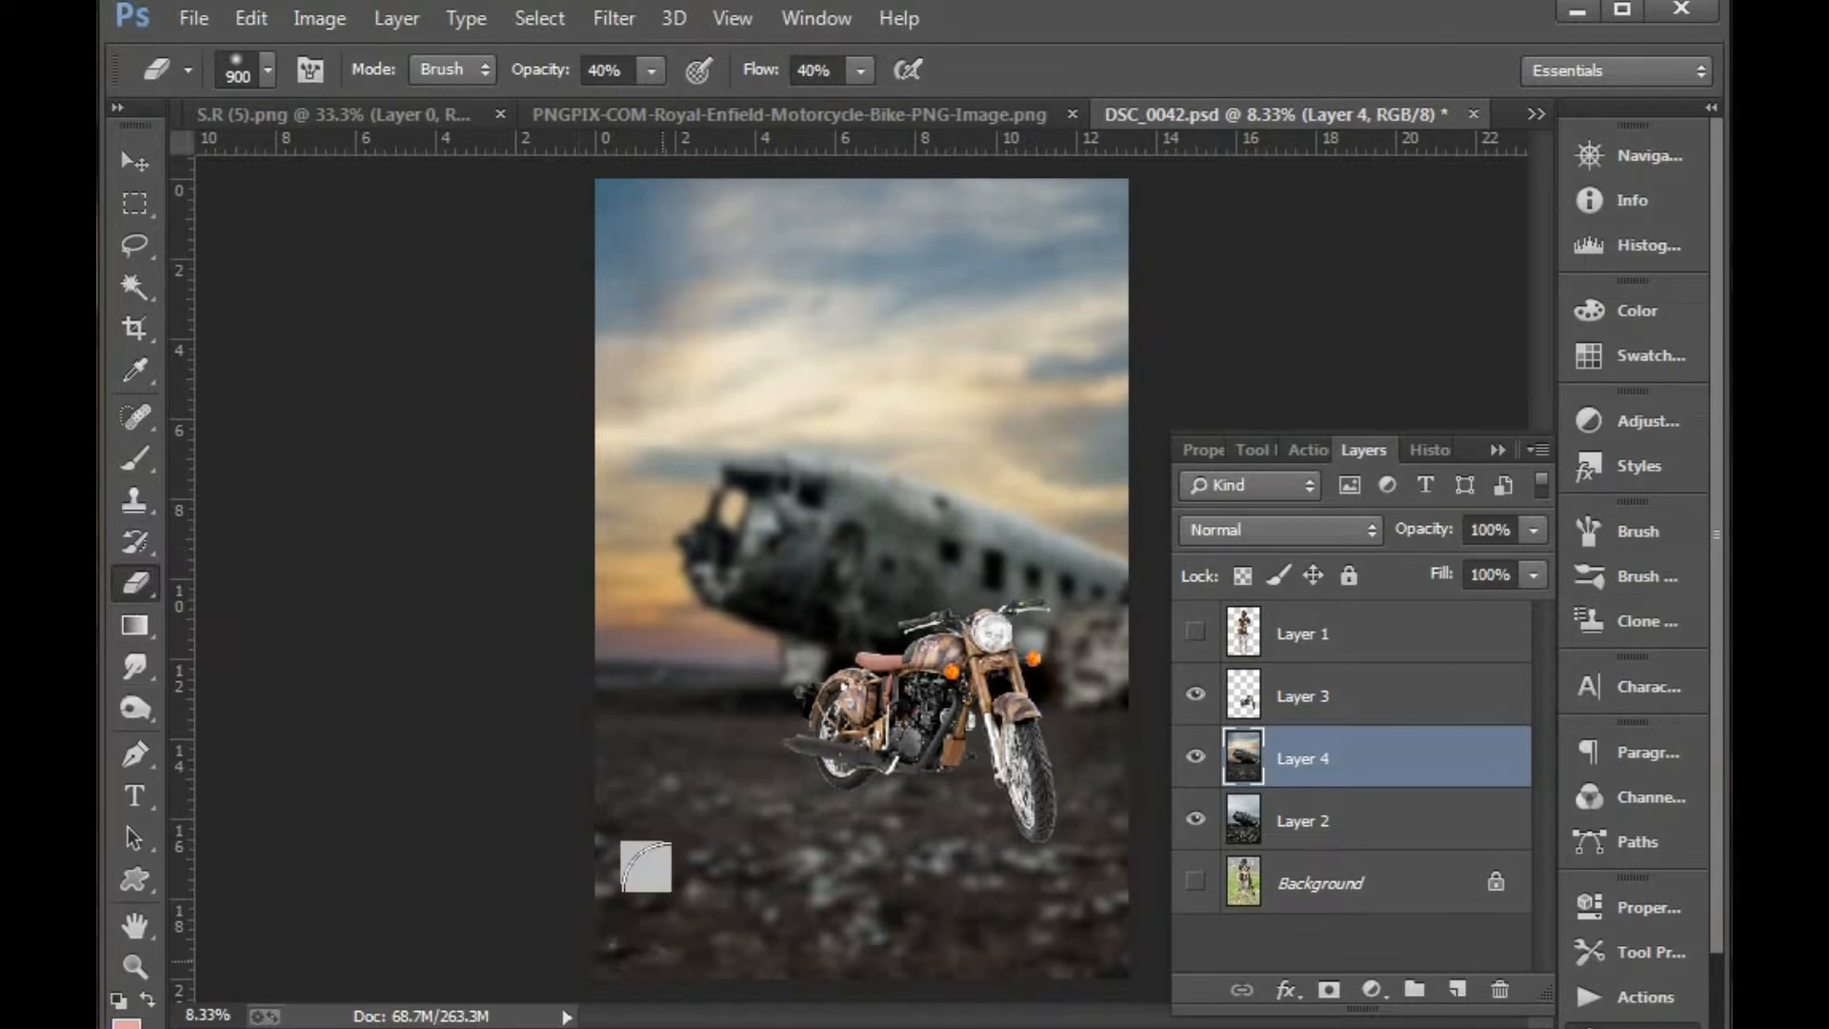
drag(522, 84, 586, 83)
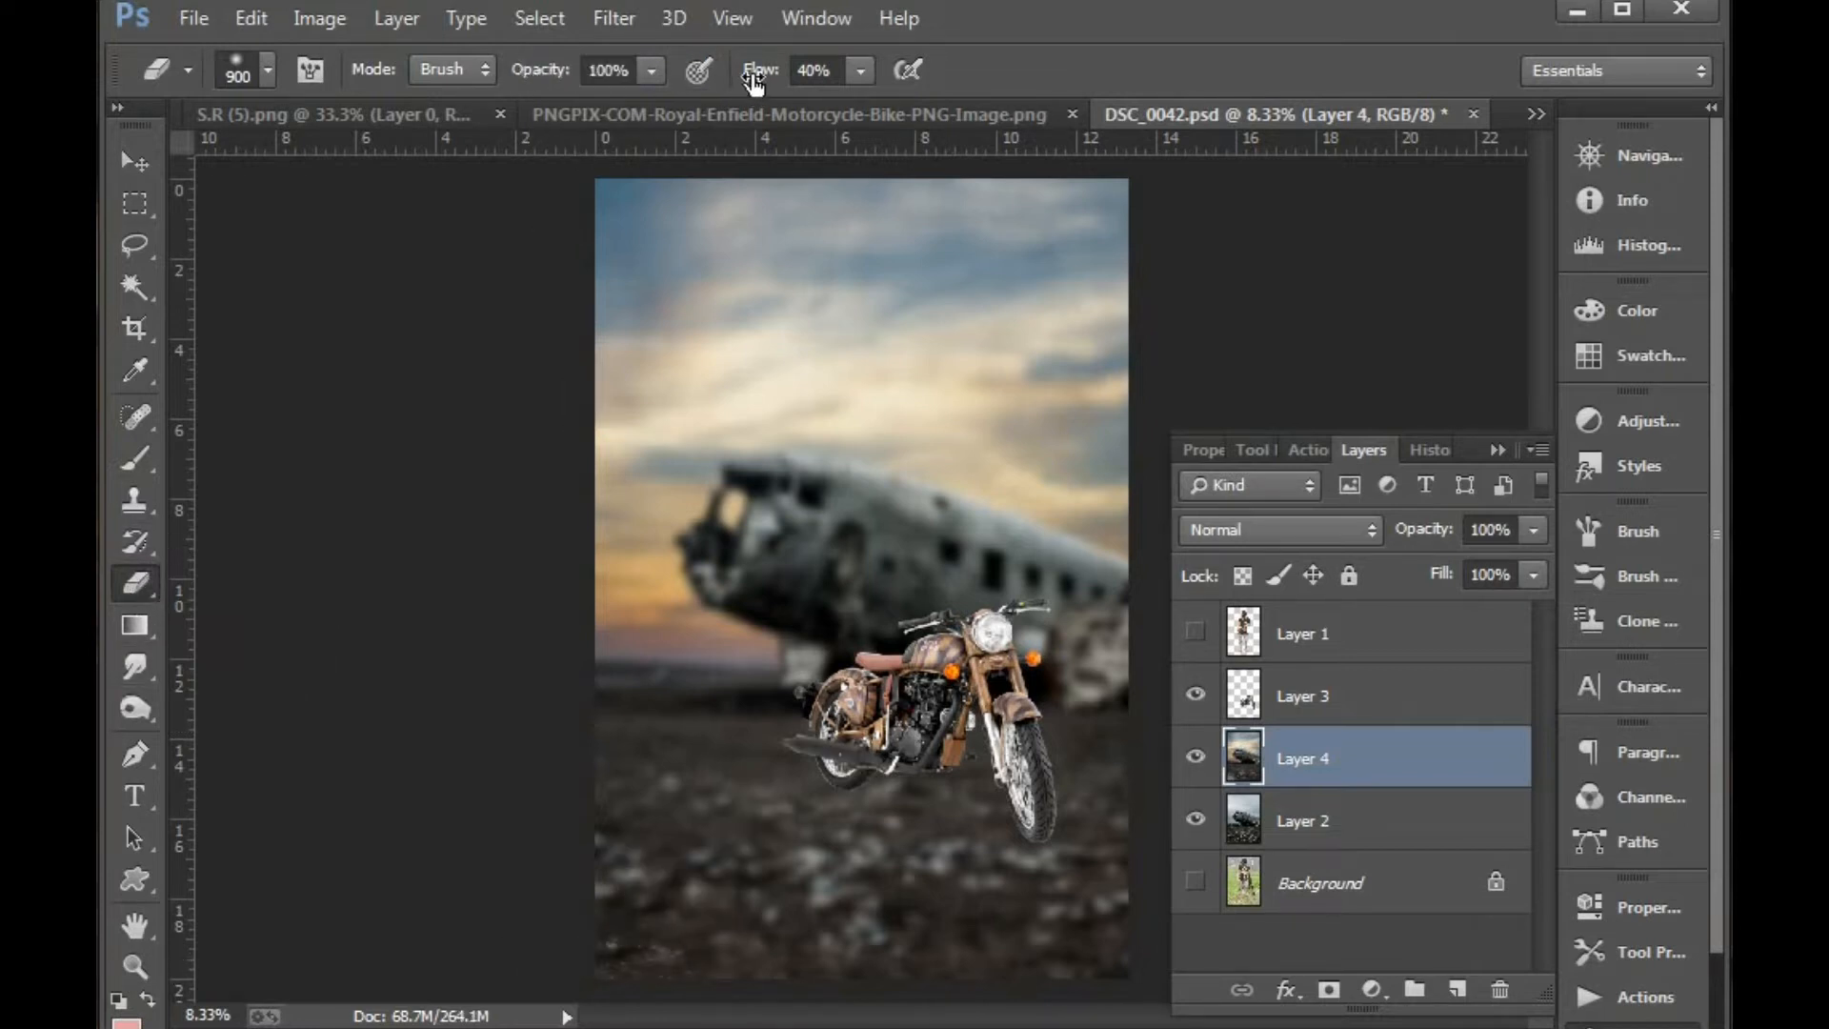
drag(753, 83, 815, 82)
mouse_move(553, 882)
mouse_down()
mouse_move(663, 906)
mouse_move(717, 942)
mouse_move(1120, 924)
mouse_move(1091, 872)
mouse_move(1109, 819)
mouse_move(1008, 818)
mouse_move(1056, 779)
mouse_move(819, 741)
mouse_move(691, 746)
mouse_move(566, 792)
mouse_move(661, 812)
mouse_move(561, 855)
mouse_move(999, 835)
mouse_move(820, 836)
mouse_move(923, 805)
mouse_move(959, 769)
mouse_move(1072, 780)
mouse_move(649, 764)
mouse_up()
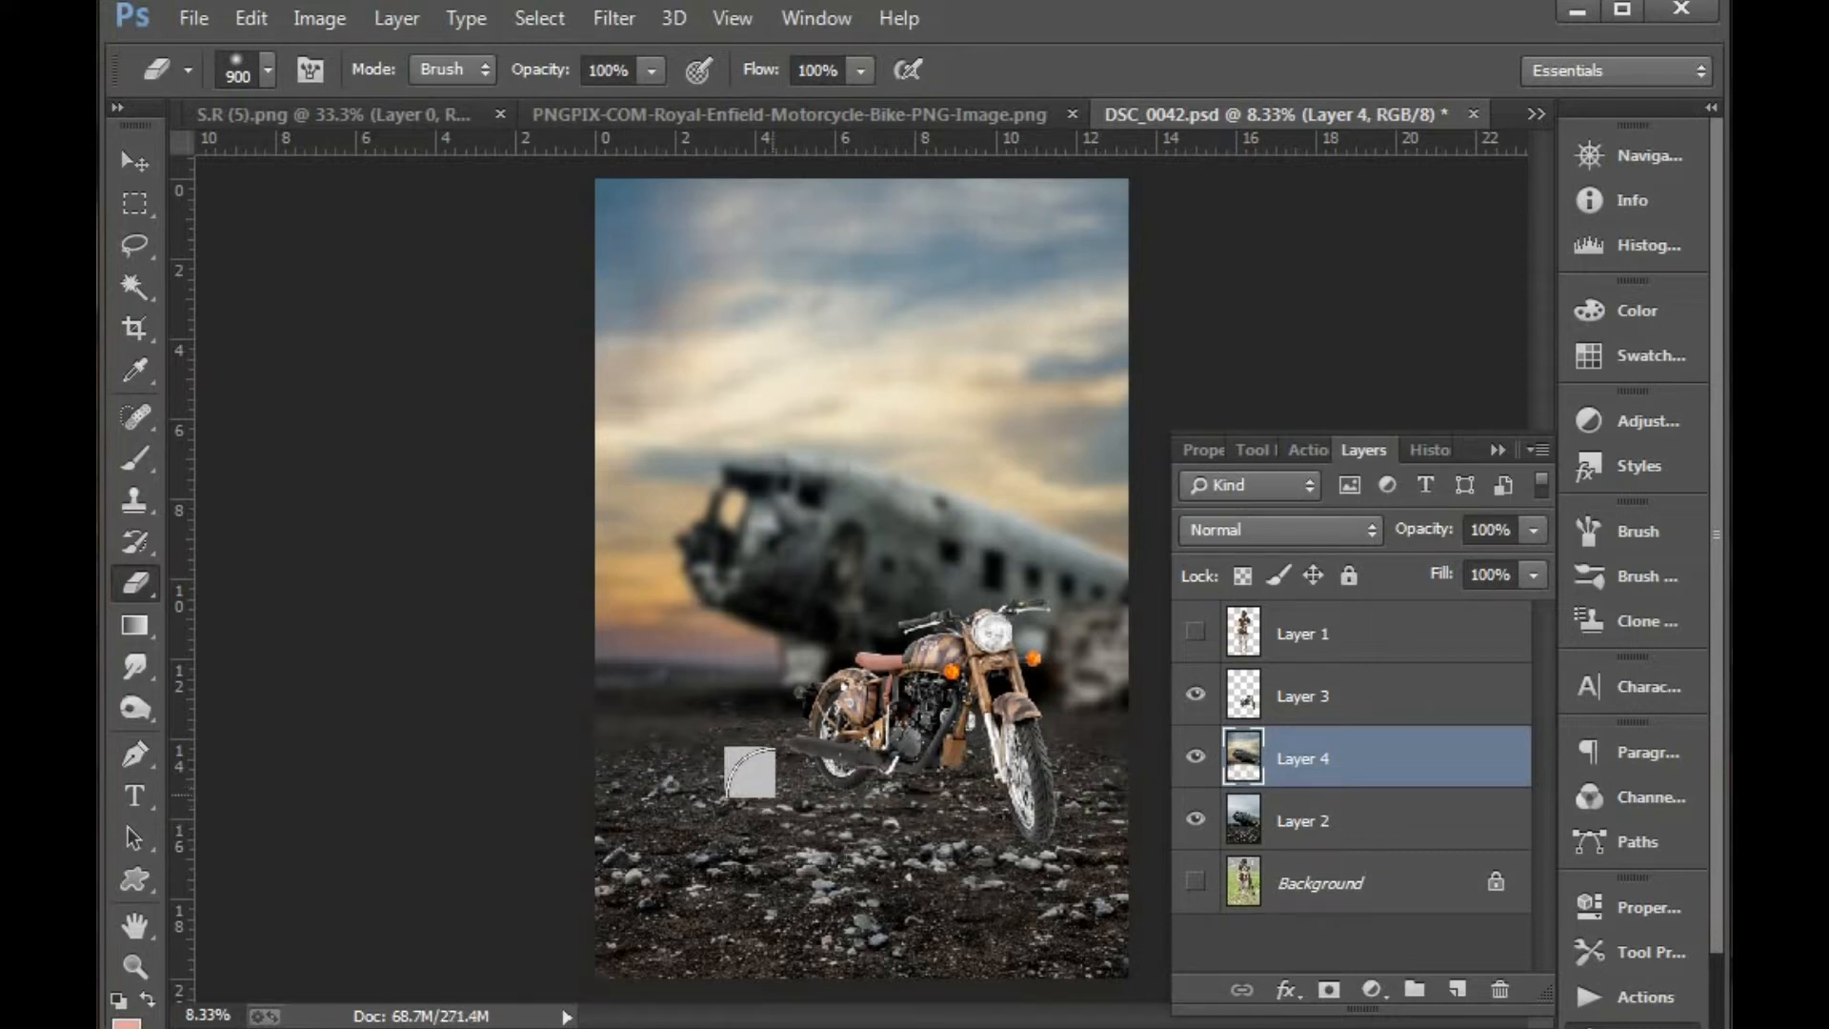
key(v)
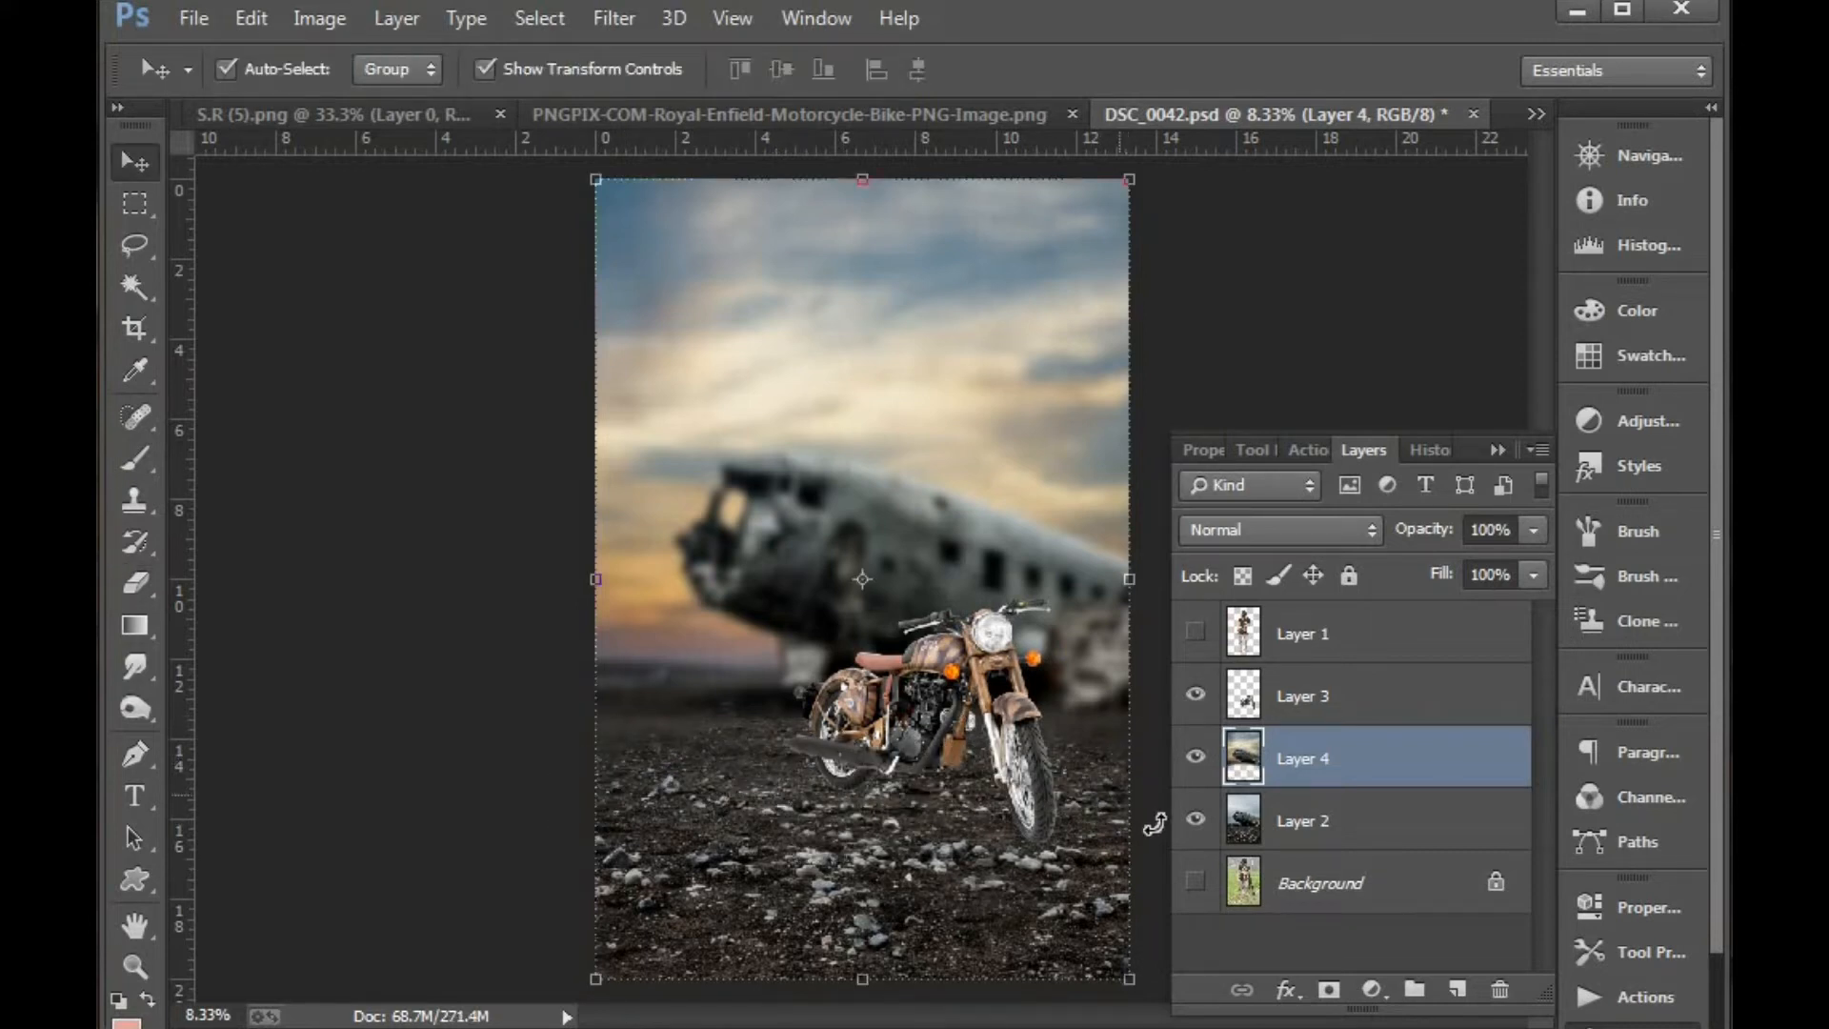
Show Layer 1, scale the man down to about 54% and place him in front of the motorcycle
click(1196, 632)
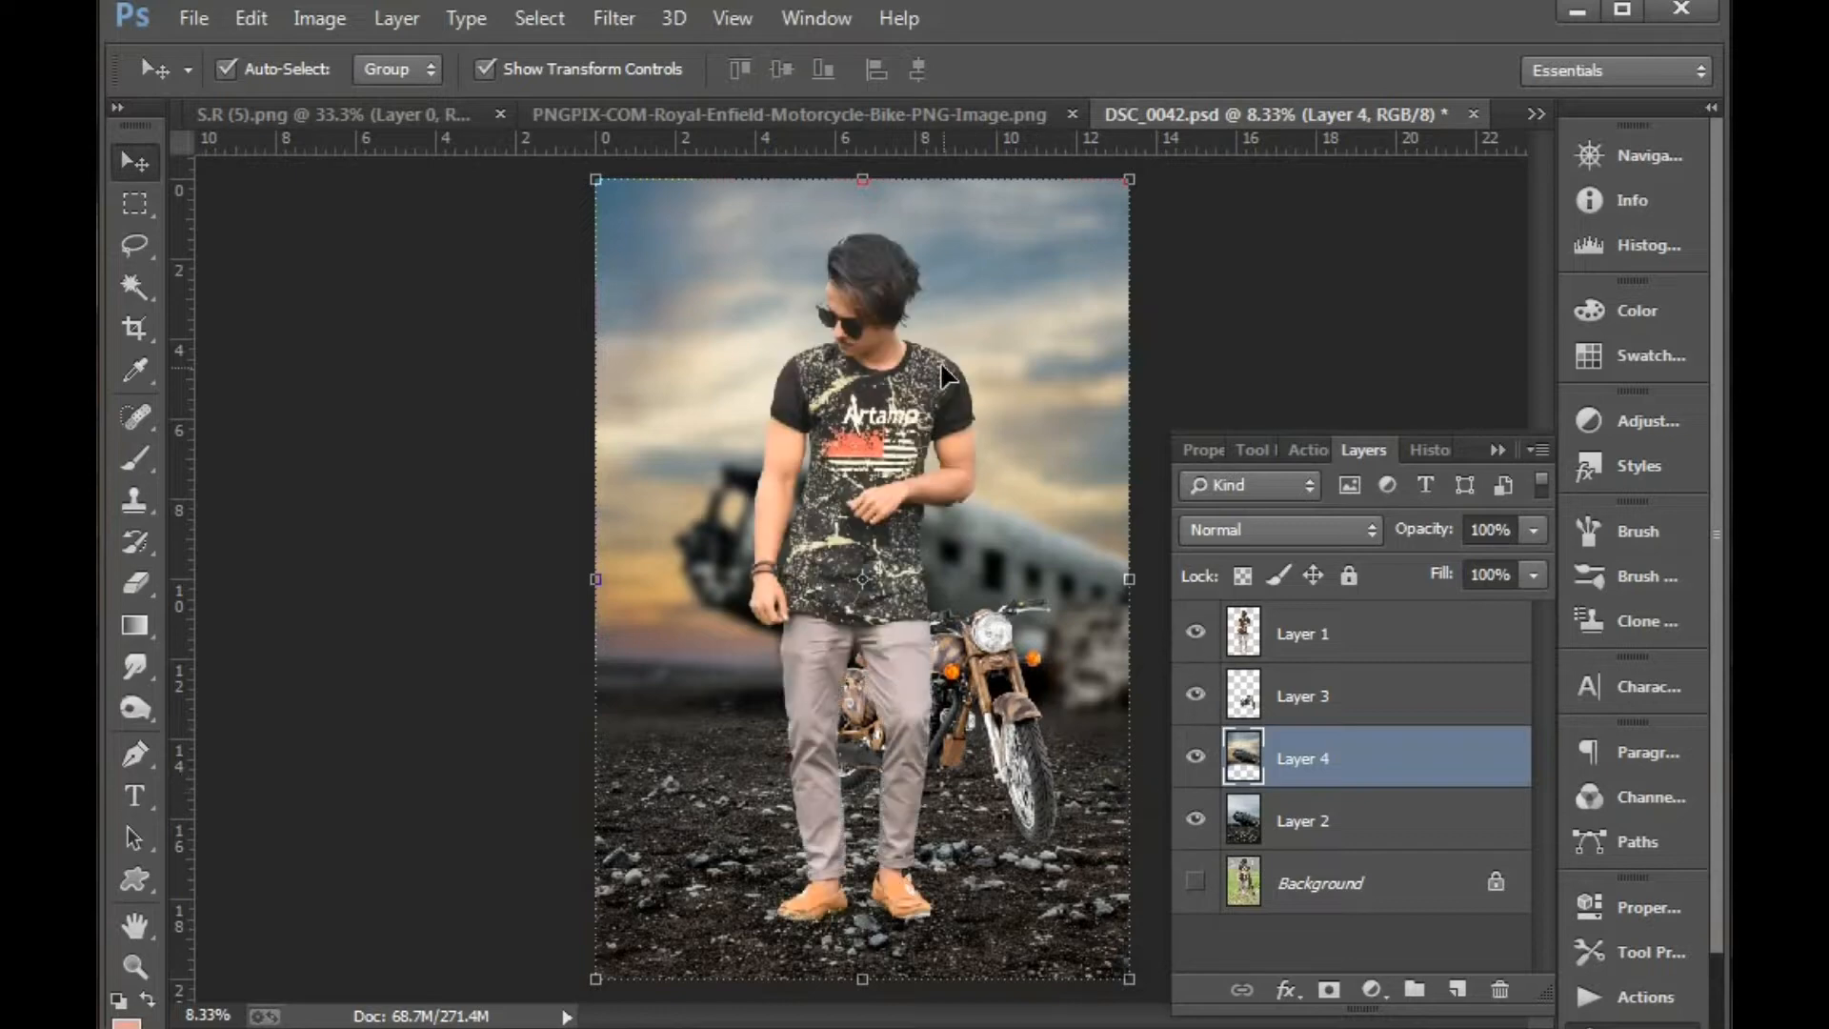
click(870, 314)
drag(987, 237, 864, 490)
drag(786, 441, 796, 470)
key(Return)
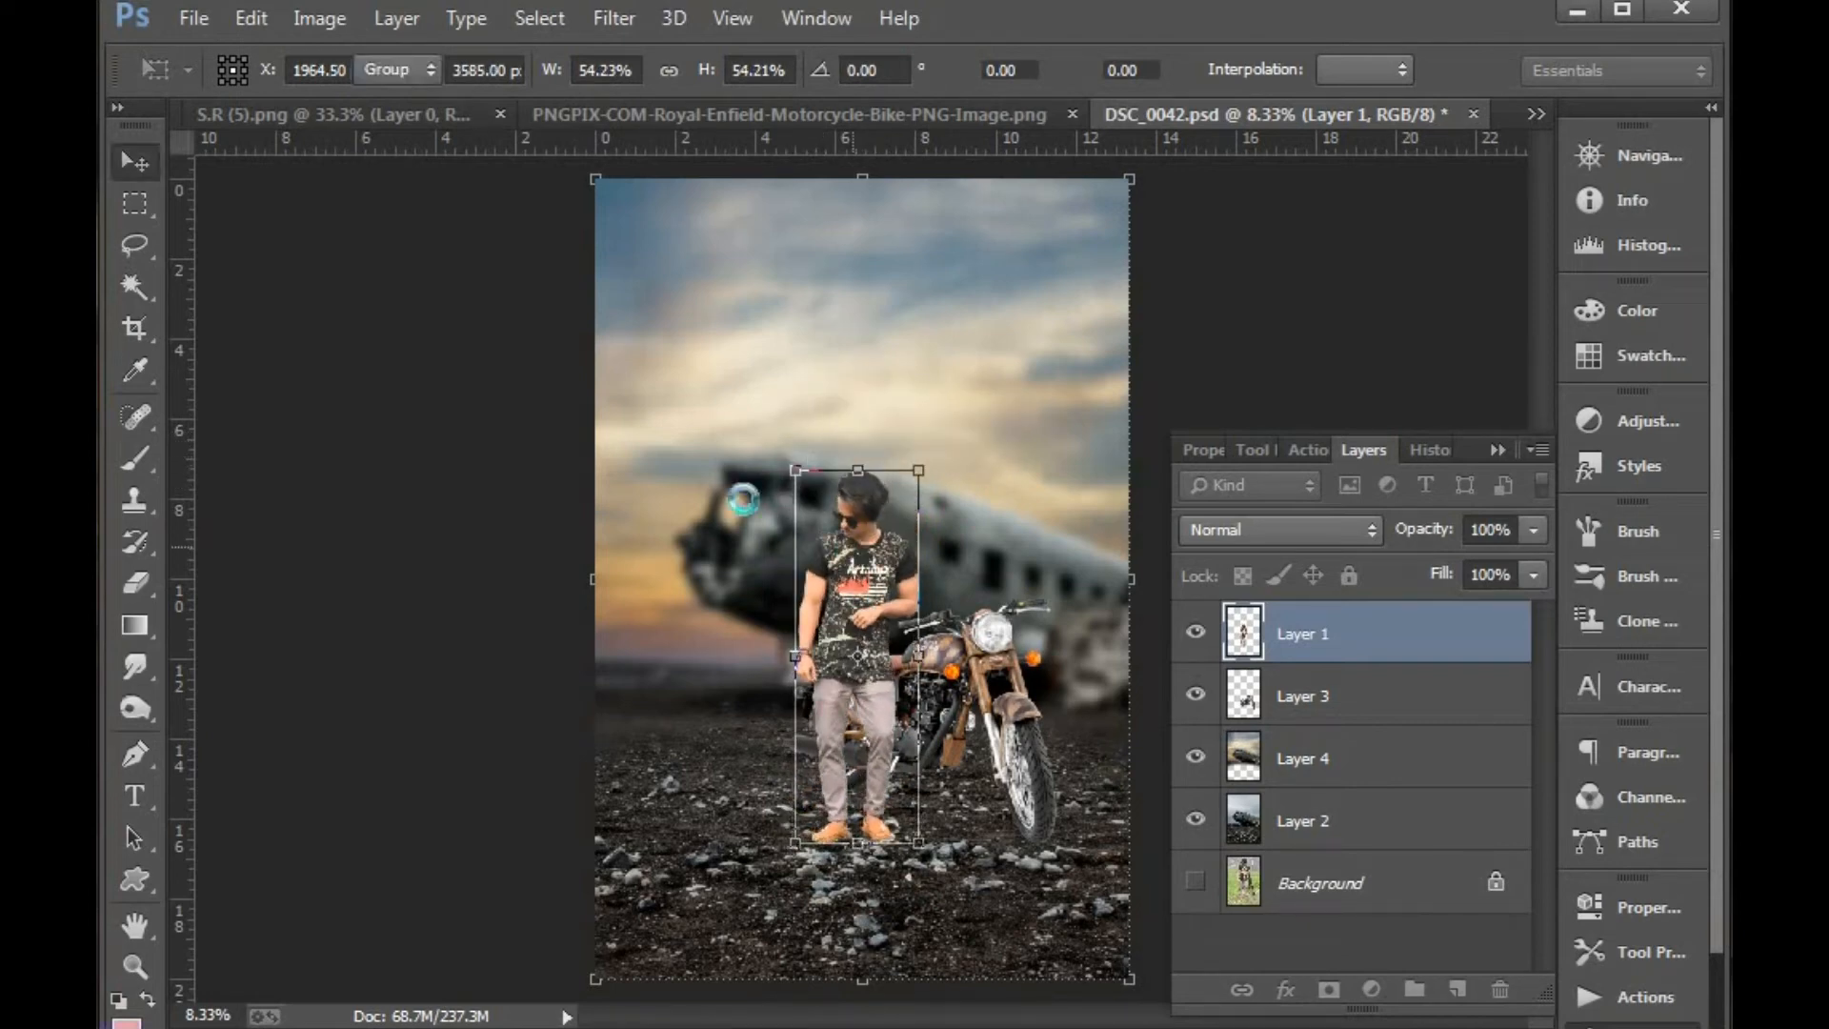
Move the man sideways across the motorcycle toward its fuel tank and front fork
drag(716, 427, 1086, 837)
drag(879, 802, 778, 471)
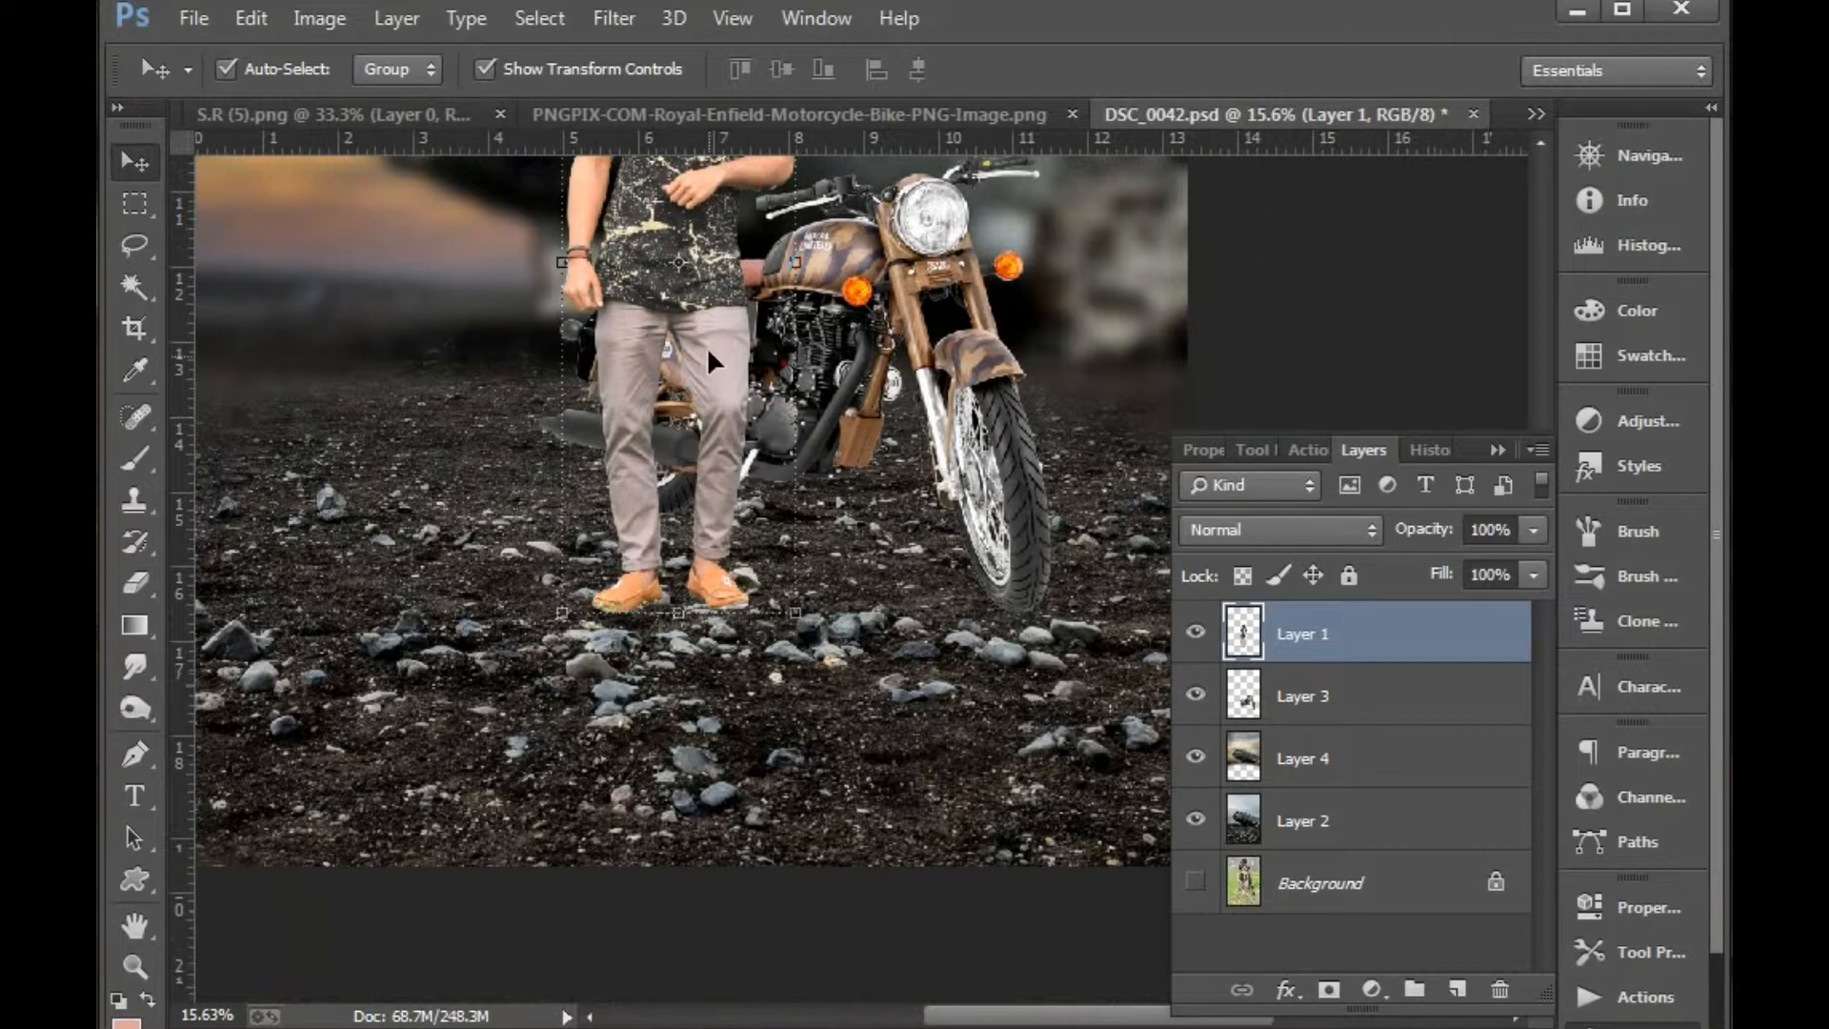
drag(709, 353, 791, 366)
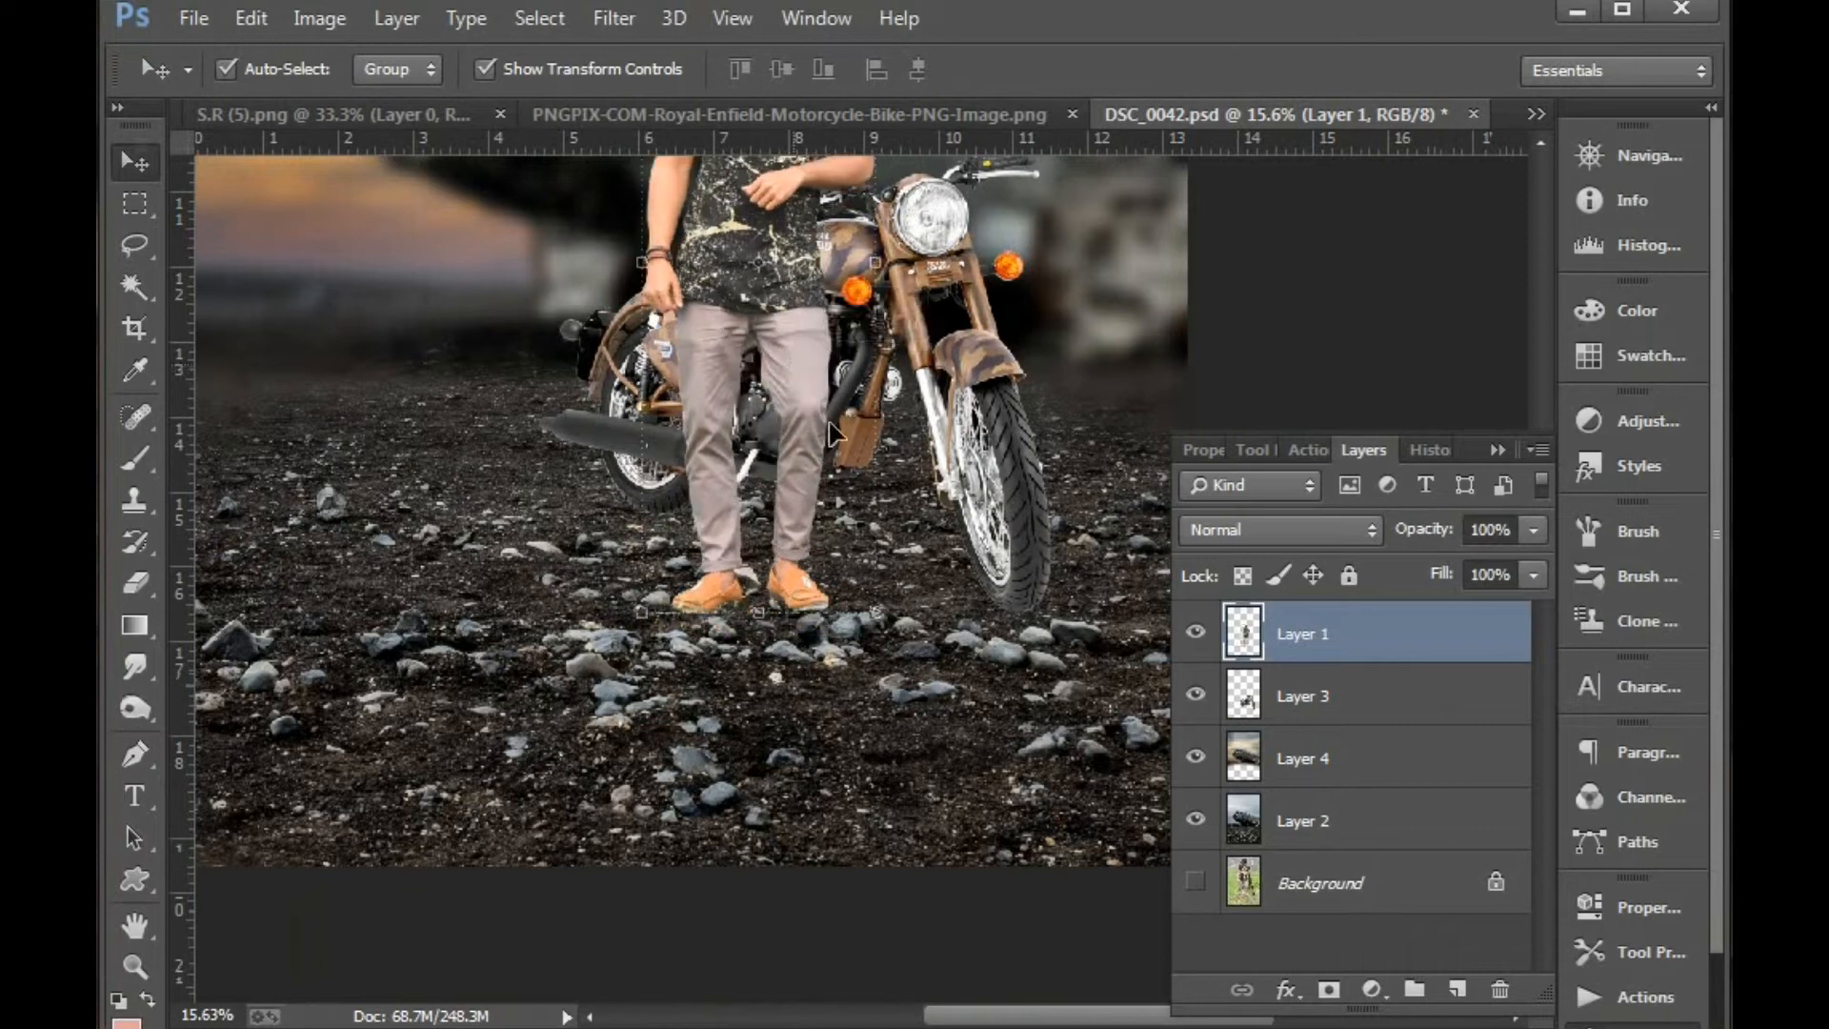
drag(933, 370, 870, 575)
Move the motorcycle on Layer 3 slightly and nudge it vertically to align its handlebar grip with the man's elbow
mouse_move(889, 419)
mouse_down()
mouse_move(937, 419)
mouse_move(913, 433)
mouse_up()
scroll(872, 437, up, 4)
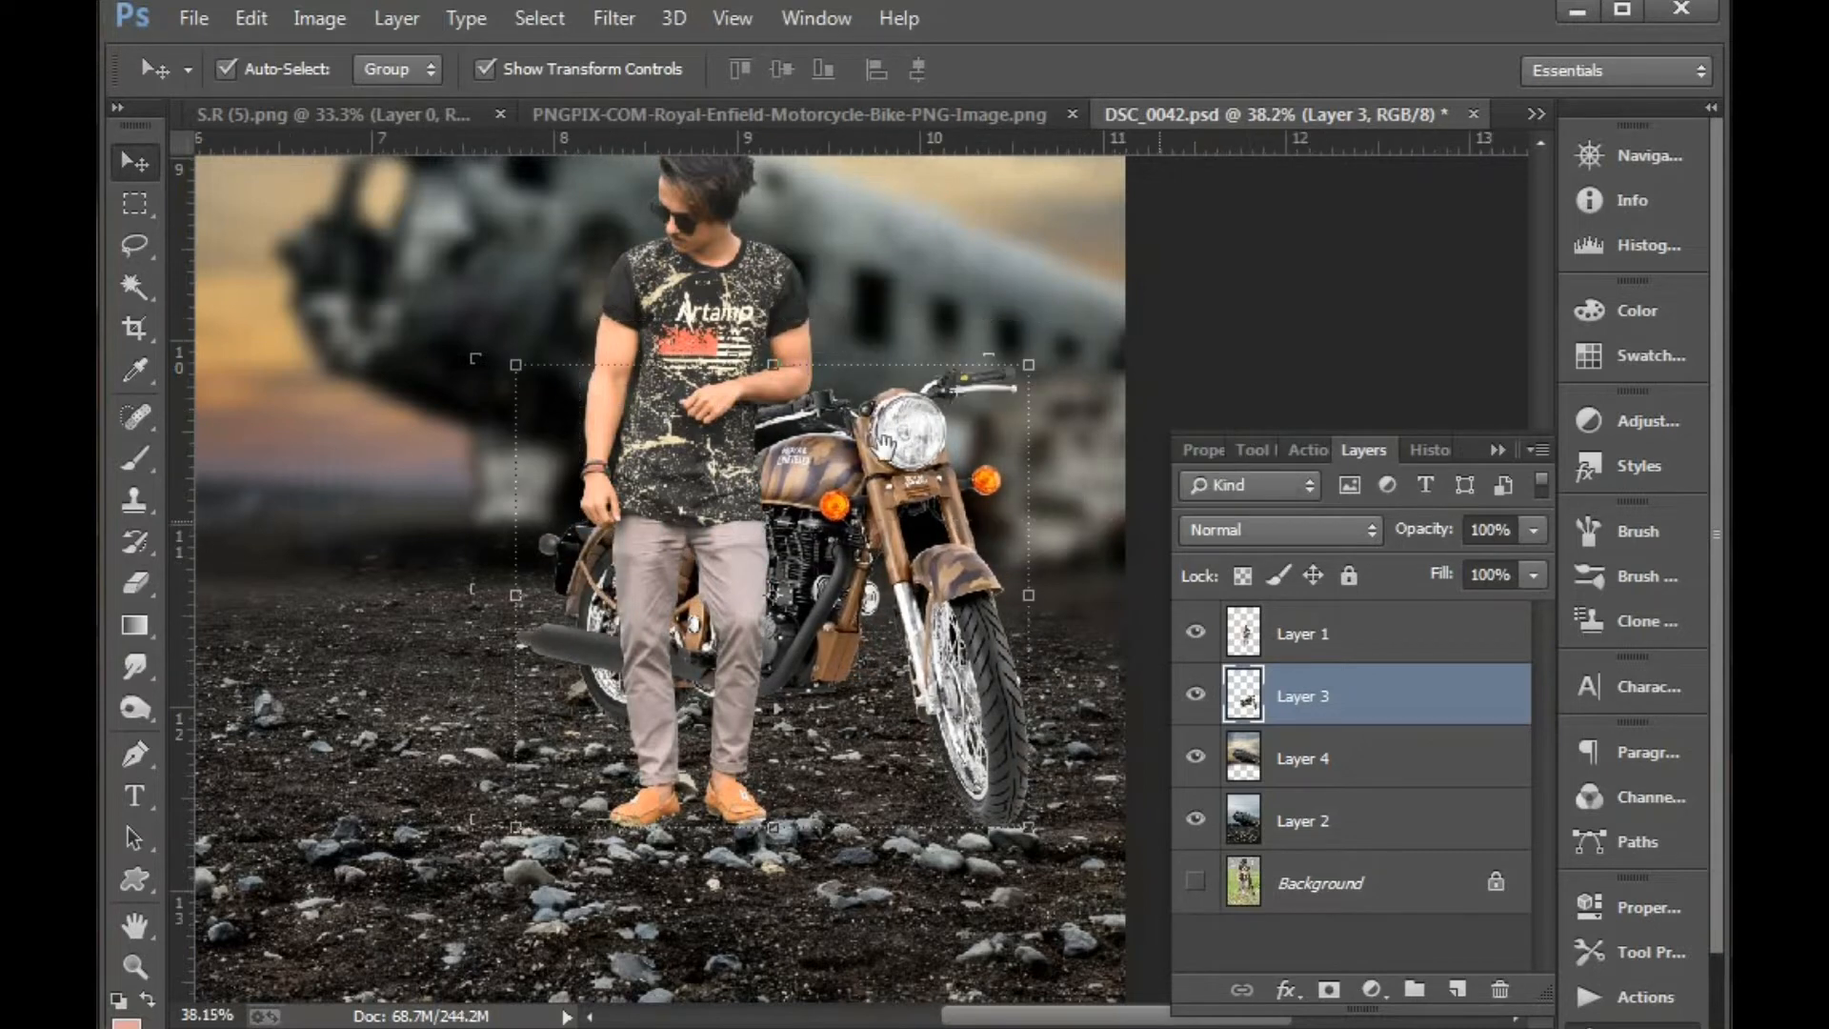
key(Down)
key(Down)
key(Down)
key(Down)
key(Down)
key(Down)
key(Down)
key(Down)
key(Down)
key(Down)
key(Down)
key(Down)
key(Down)
key(Down)
key(Down)
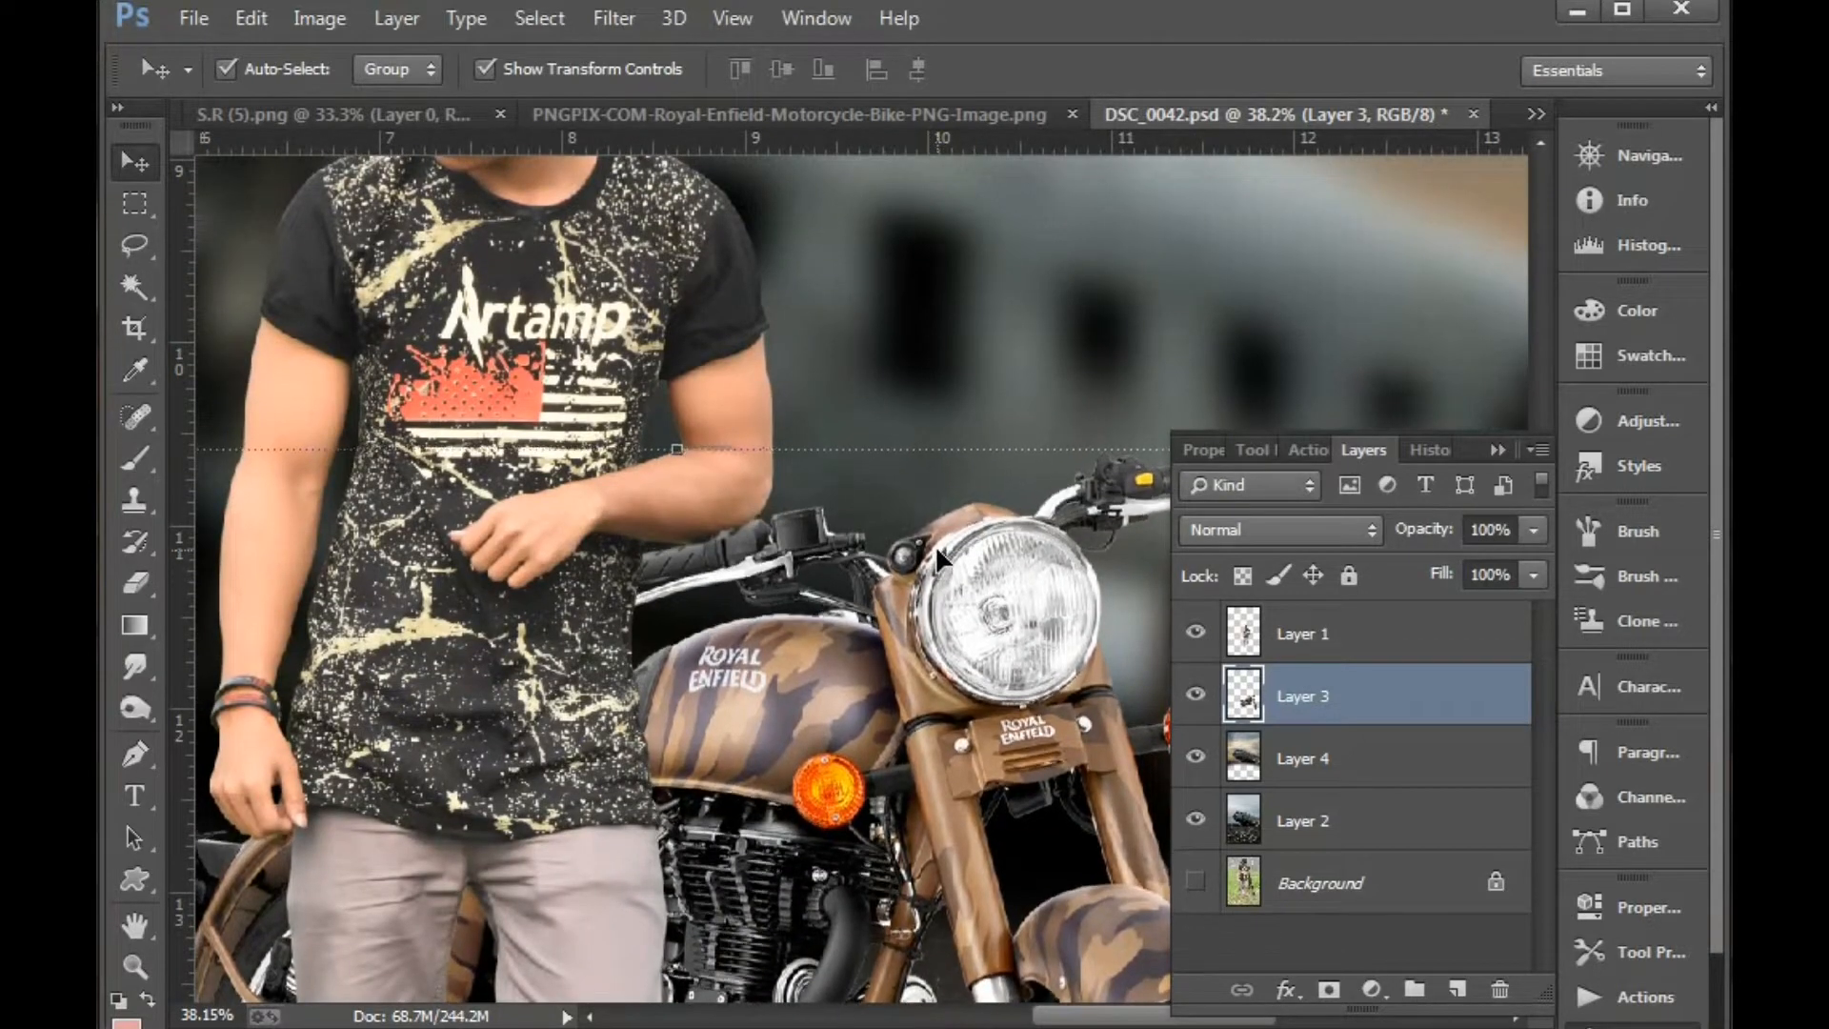
key(Up)
key(Up)
key(Up)
key(Up)
key(Up)
key(Up)
key(Up)
key(Up)
key(Up)
key(Up)
key(Up)
key(Up)
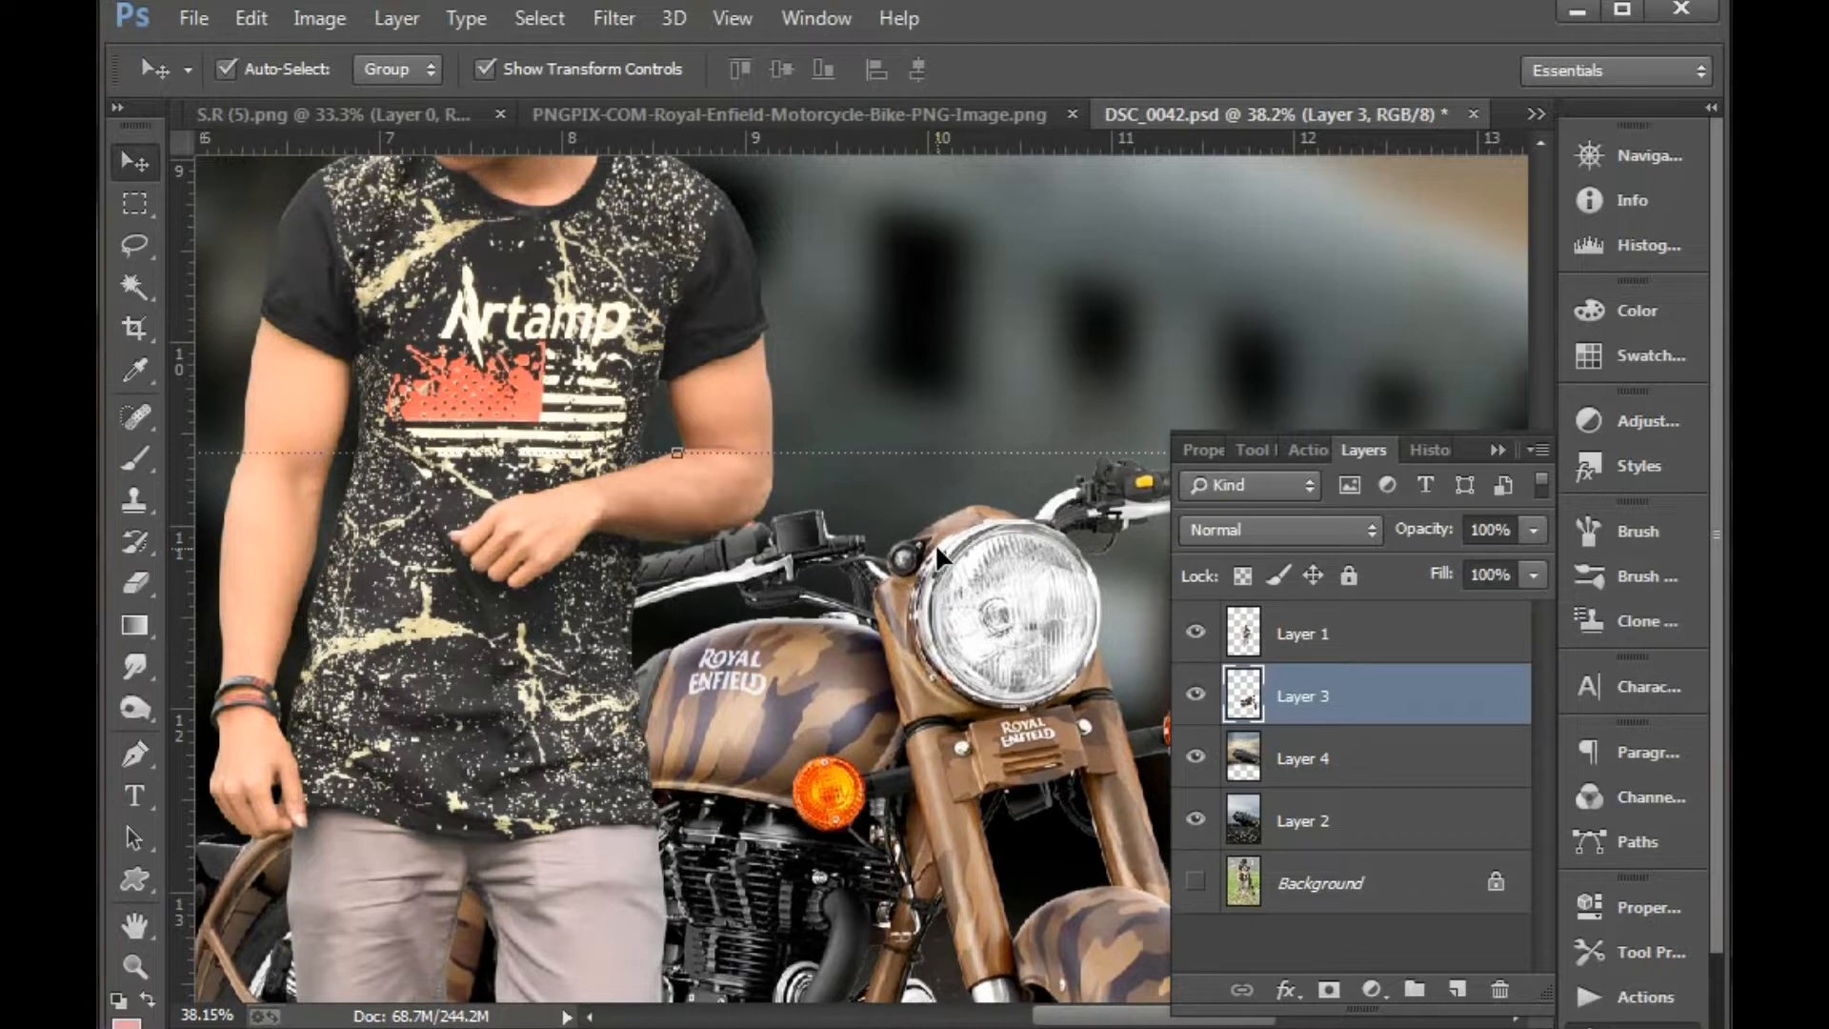
Select the man's layer, Layer 1, and lower its opacity to 72% to reveal the handlebar behind the elbow
scroll(802, 535, up, 6)
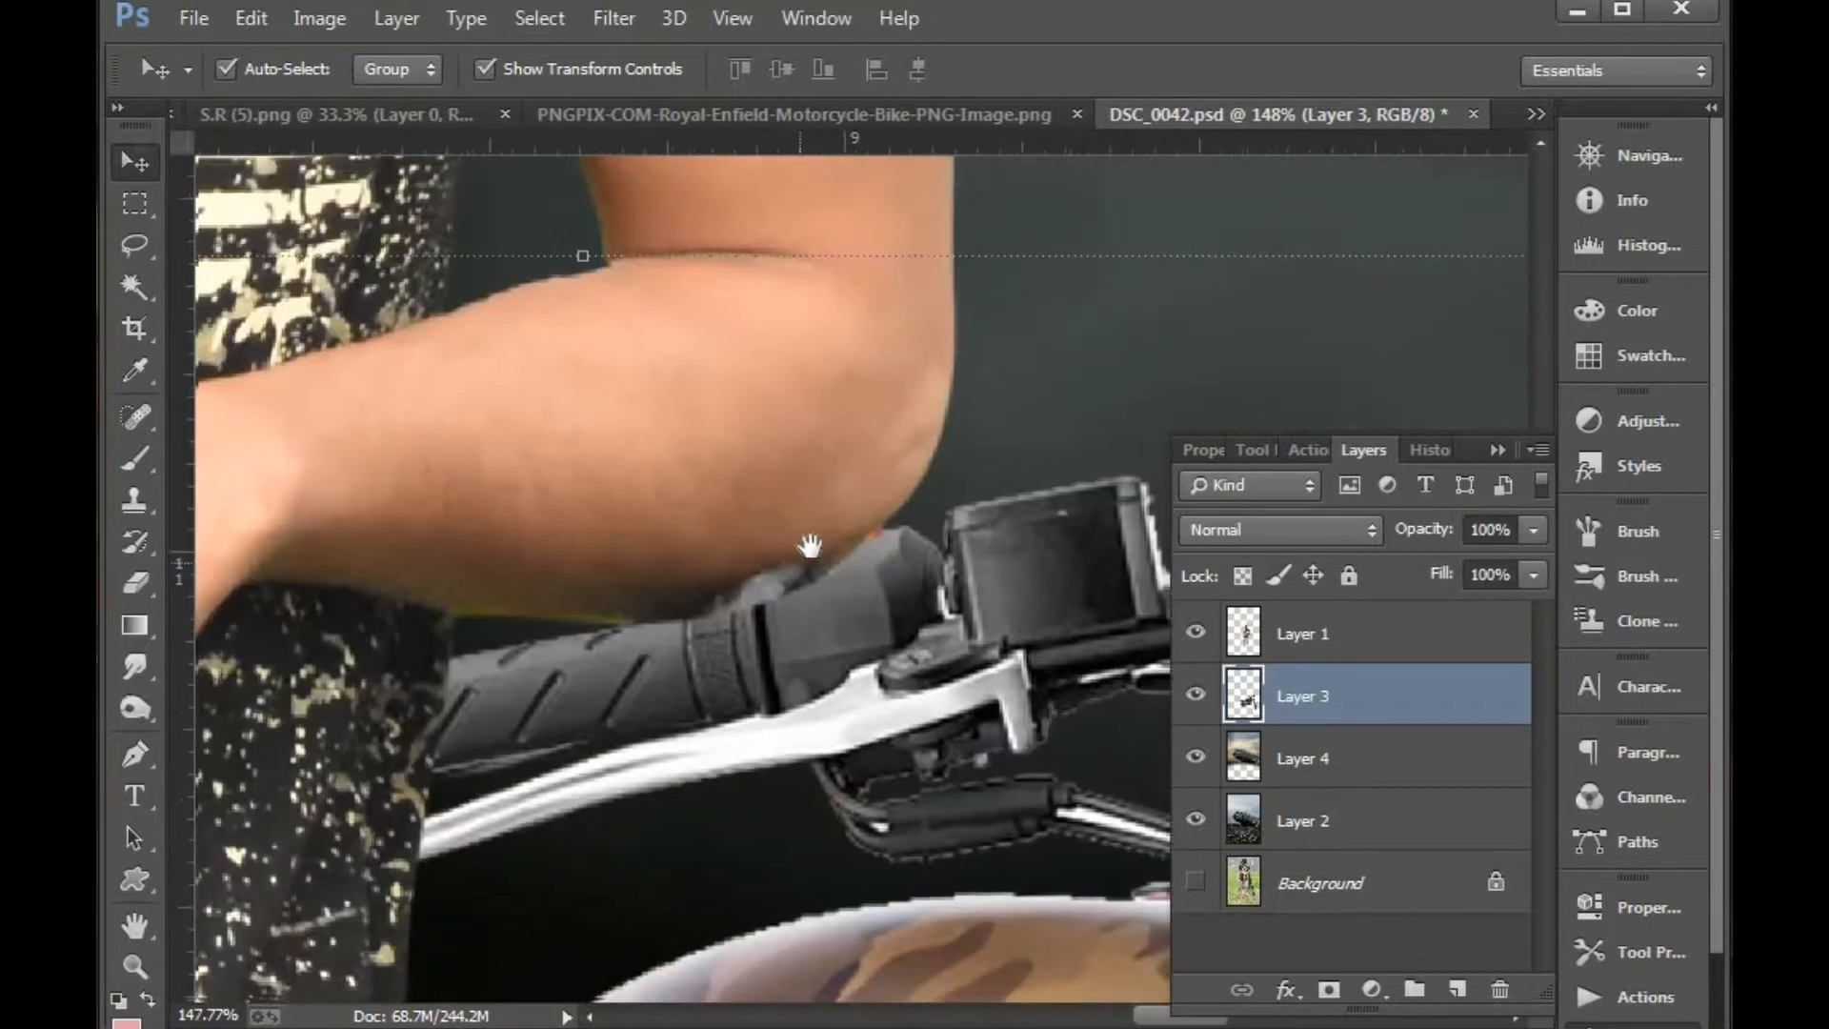
click(798, 517)
drag(1418, 534, 1389, 539)
drag(416, 402, 1171, 600)
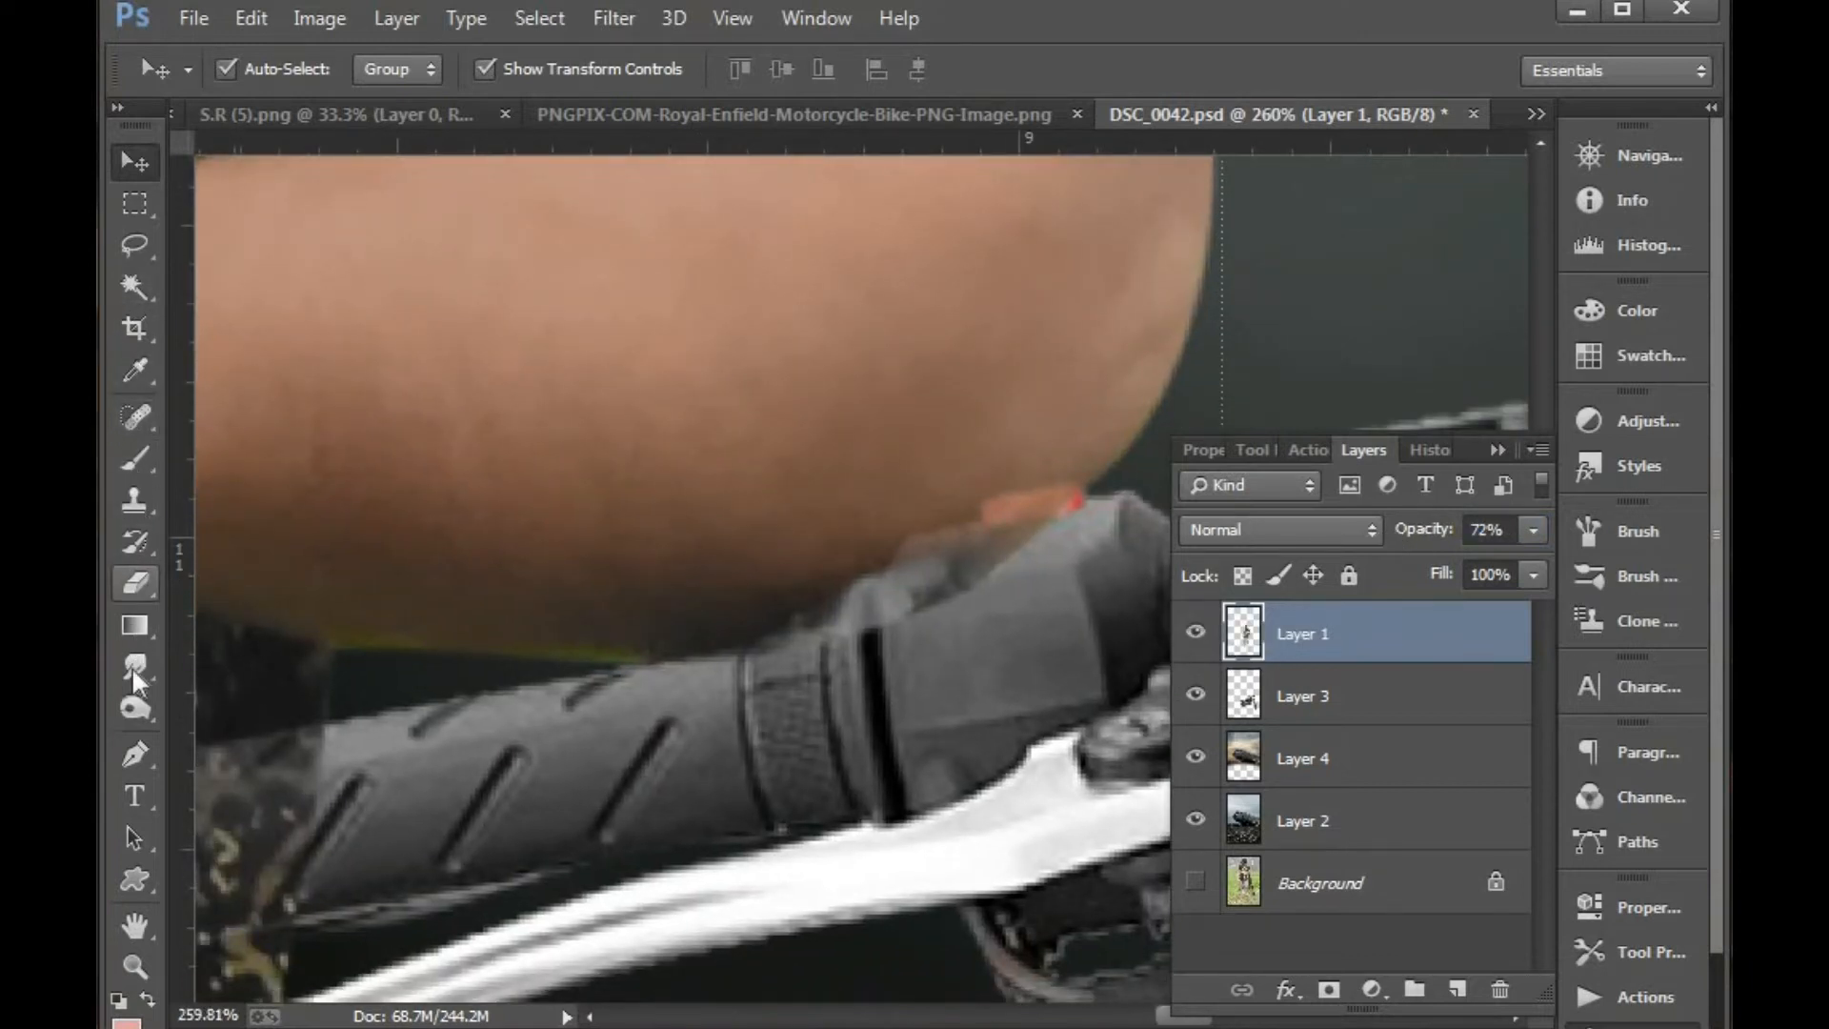
Trace a closed Pen path around the elbow area overlapping the handlebar grip and convert it to a selection
click(135, 754)
drag(739, 677, 606, 672)
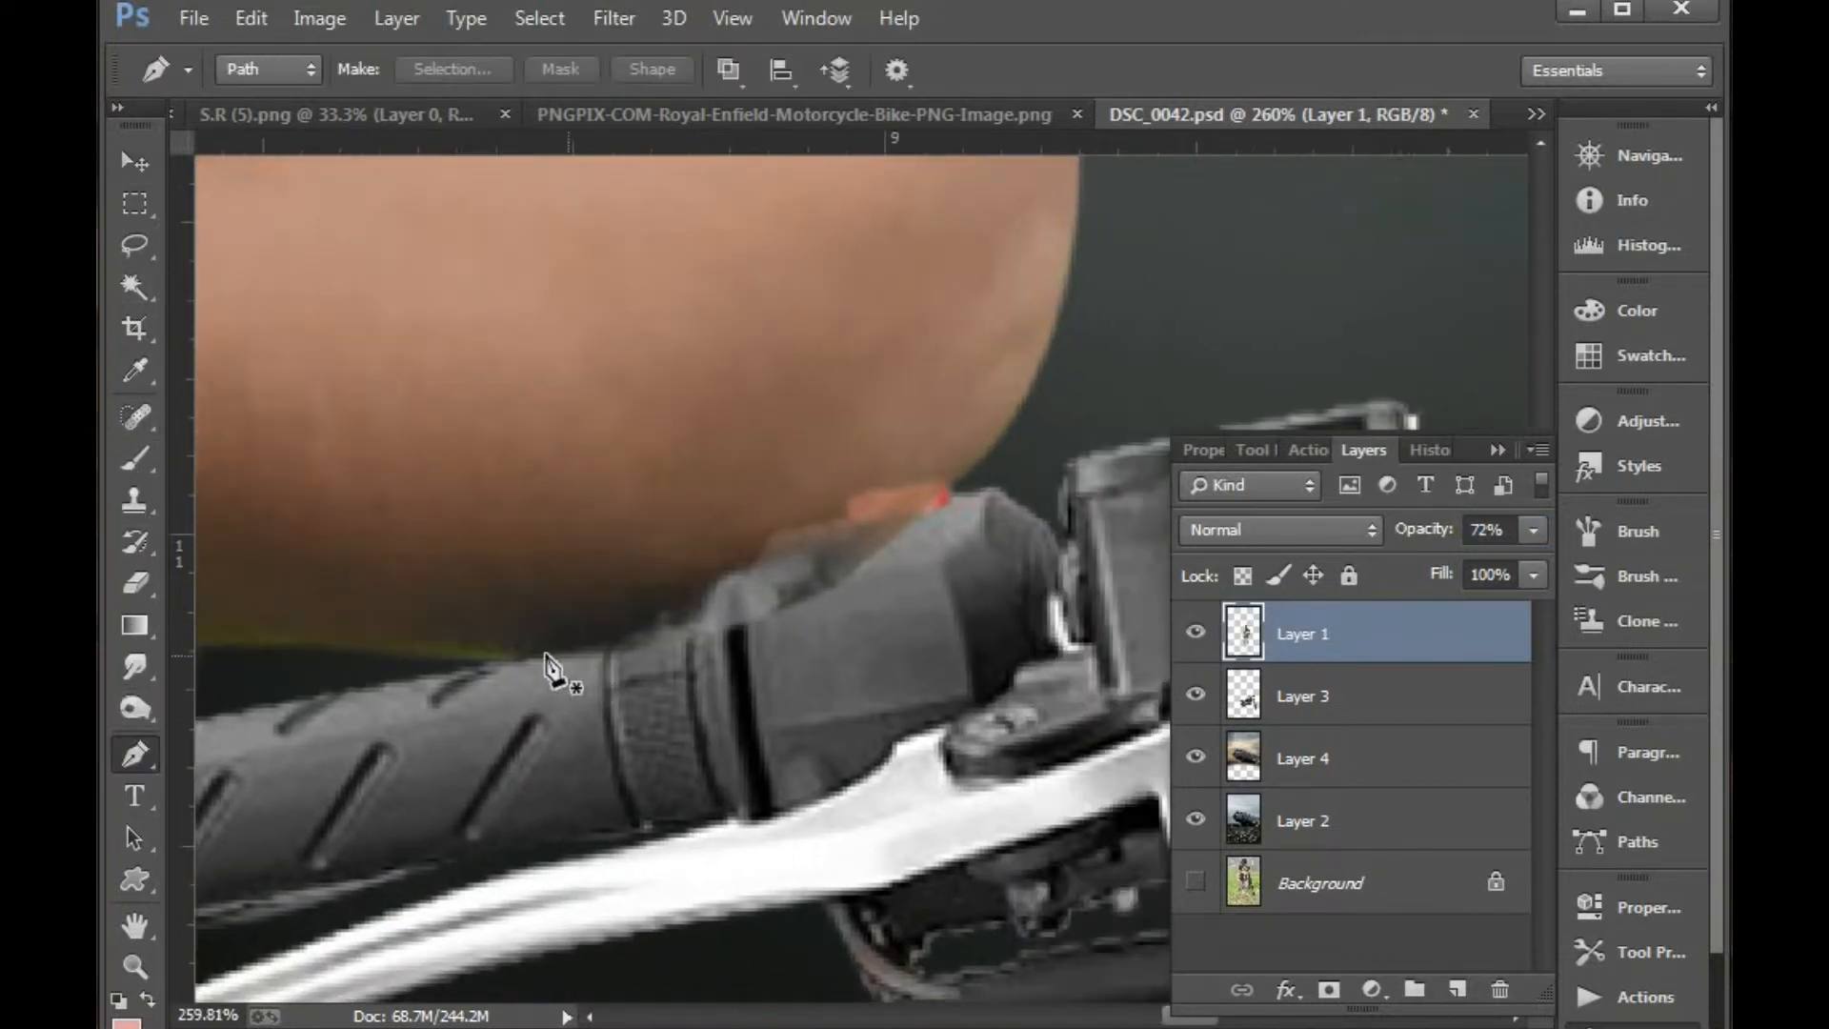
click(518, 657)
drag(679, 611, 970, 515)
click(851, 493)
drag(910, 717, 847, 739)
click(518, 658)
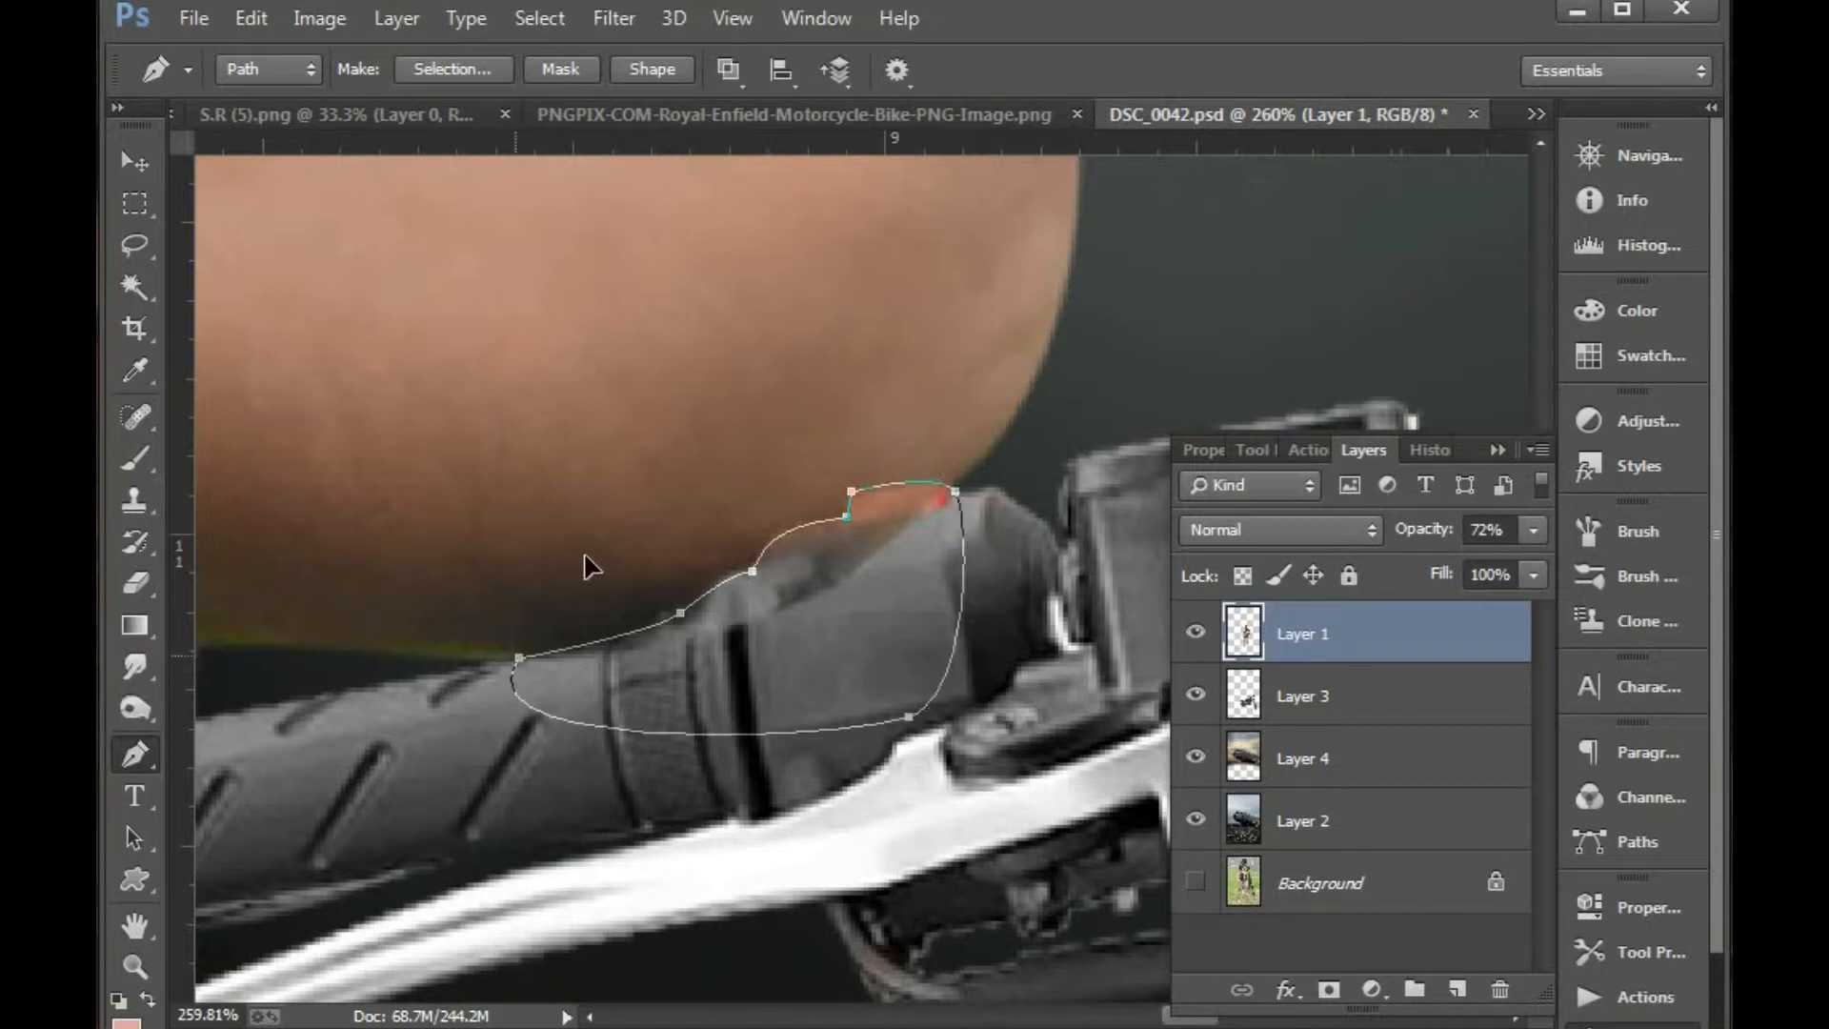
key(ctrl+Return)
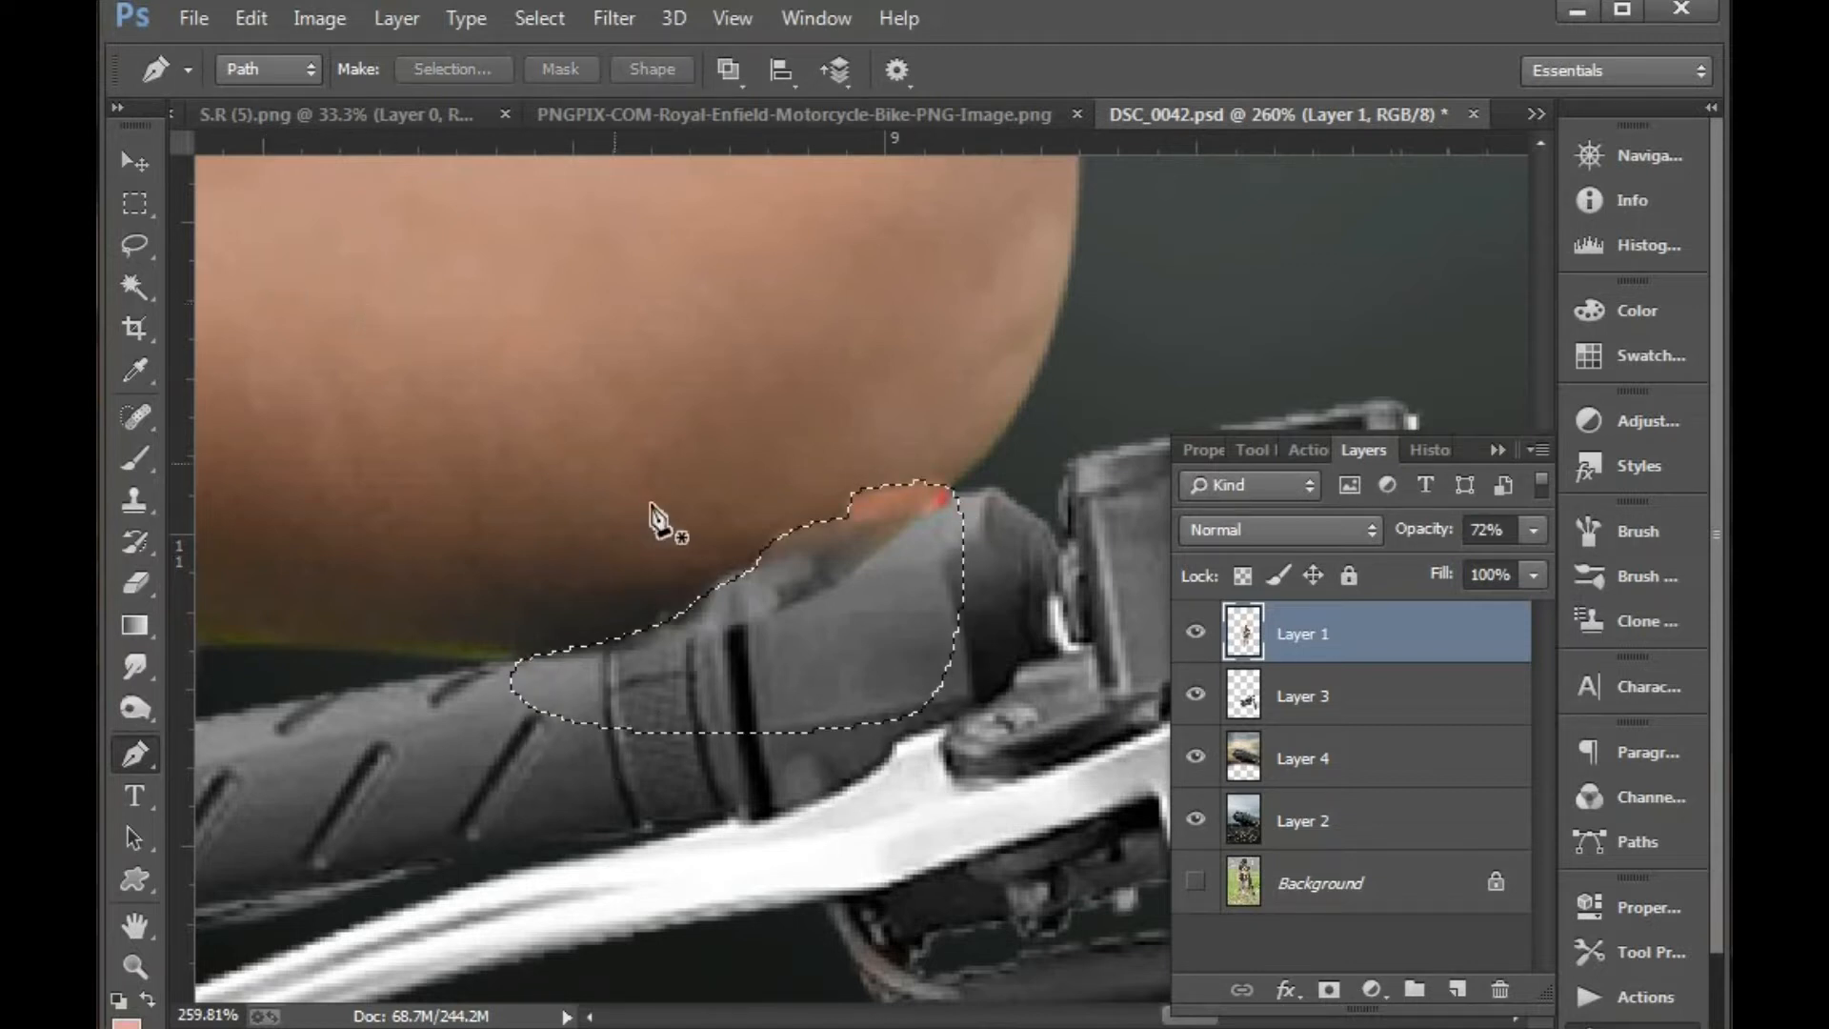
Feather the selection by 2 pixels, delete the overlapping elbow area from Layer 1 and deselect
click(145, 250)
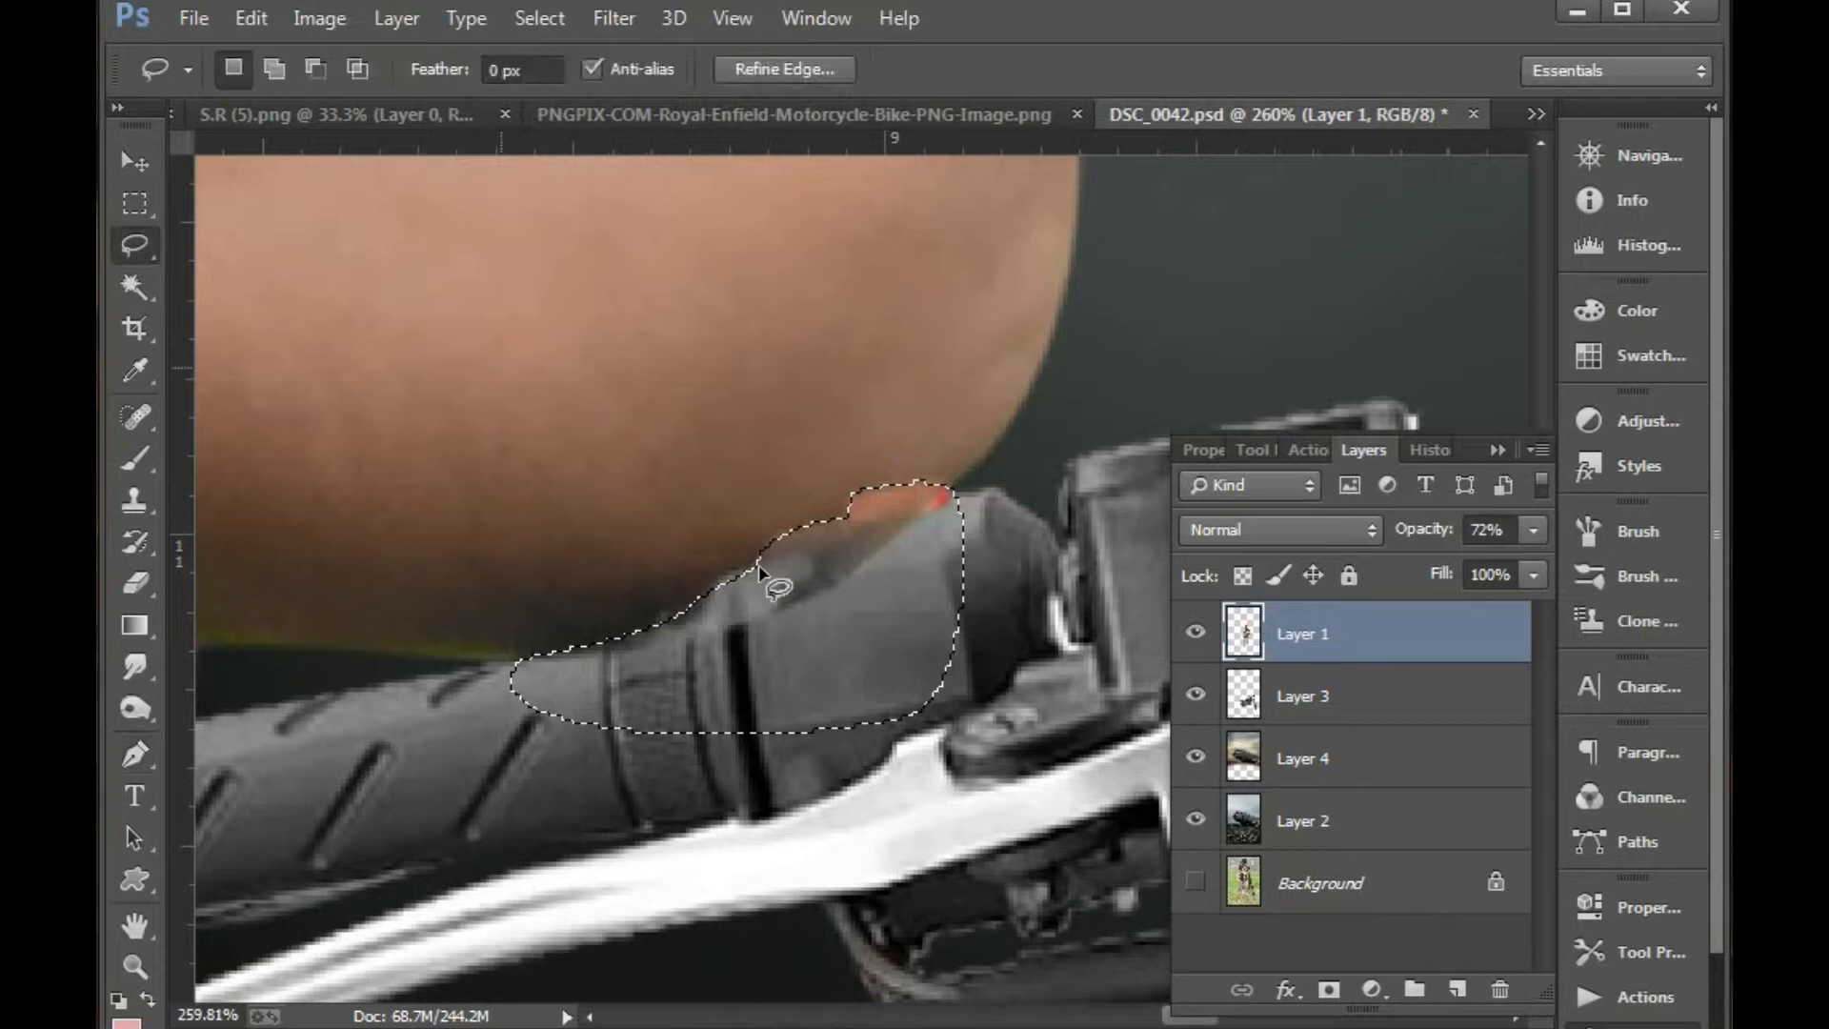
right_click(783, 572)
click(858, 561)
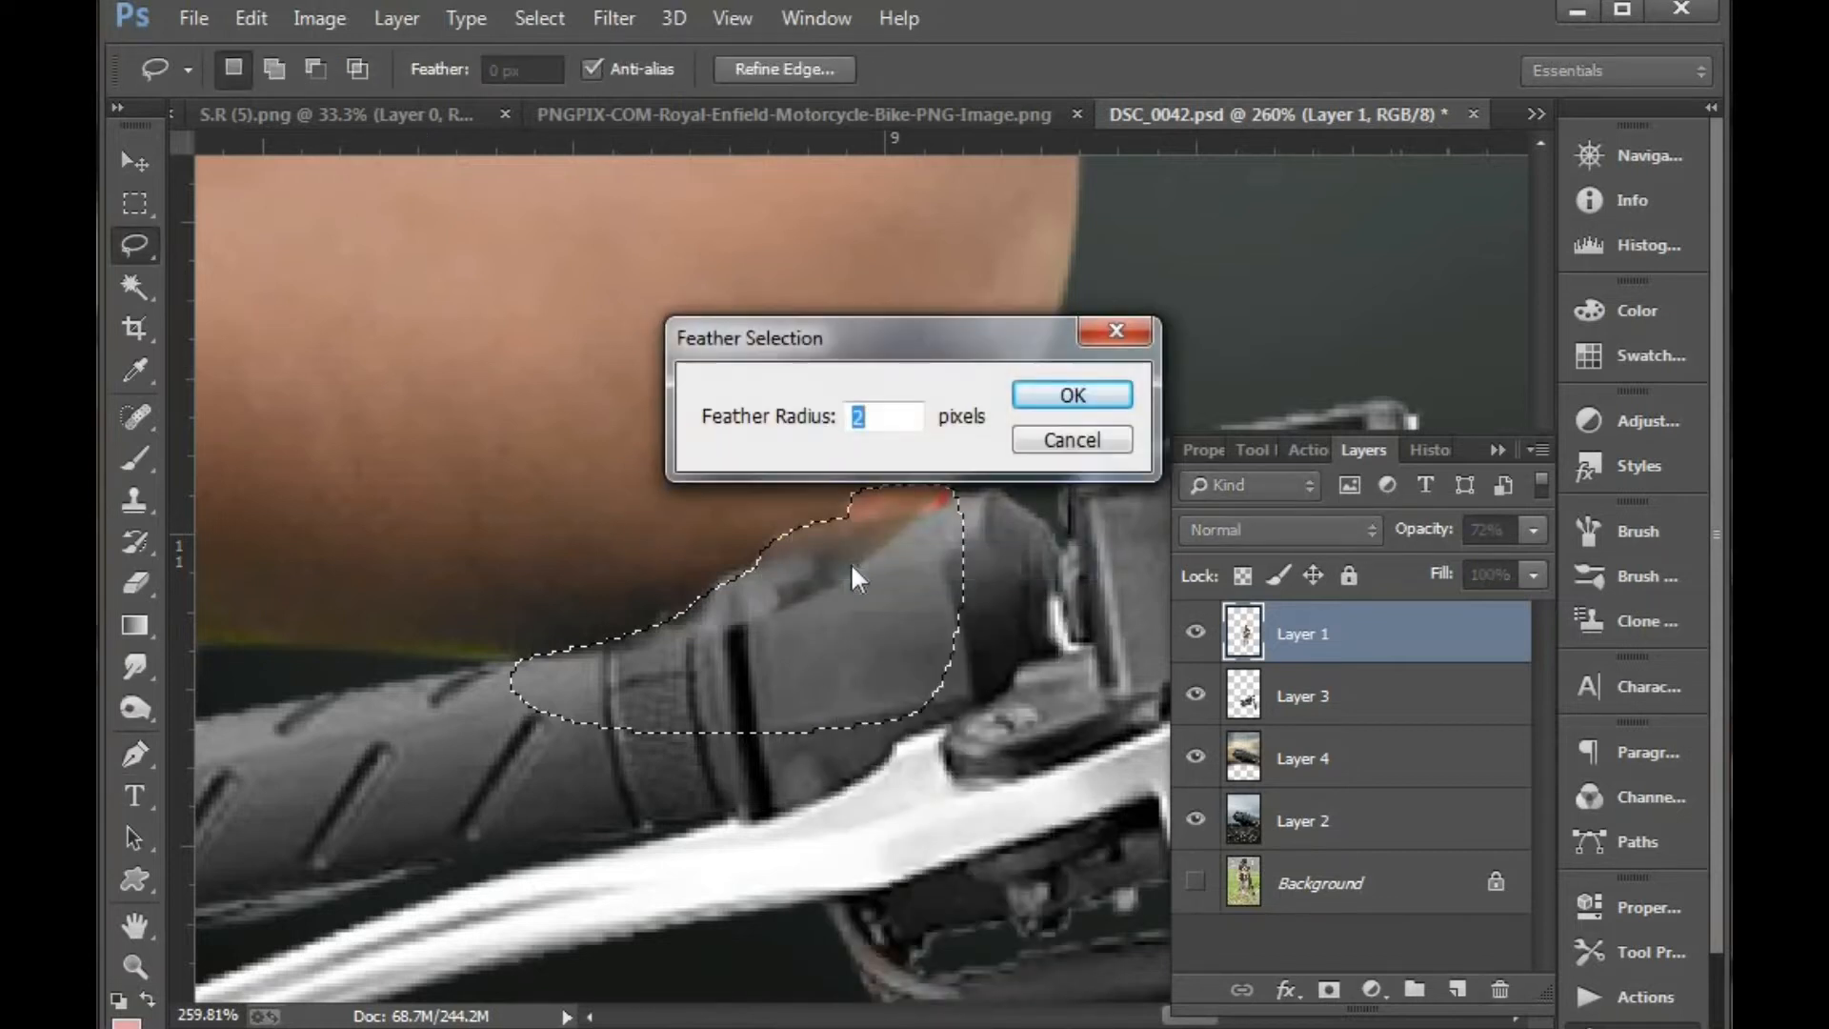
key(Return)
key(Delete)
key(ctrl+d)
Set the opacity of Layer 1 to 100% and check the man's elbow against the handlebar
key(v)
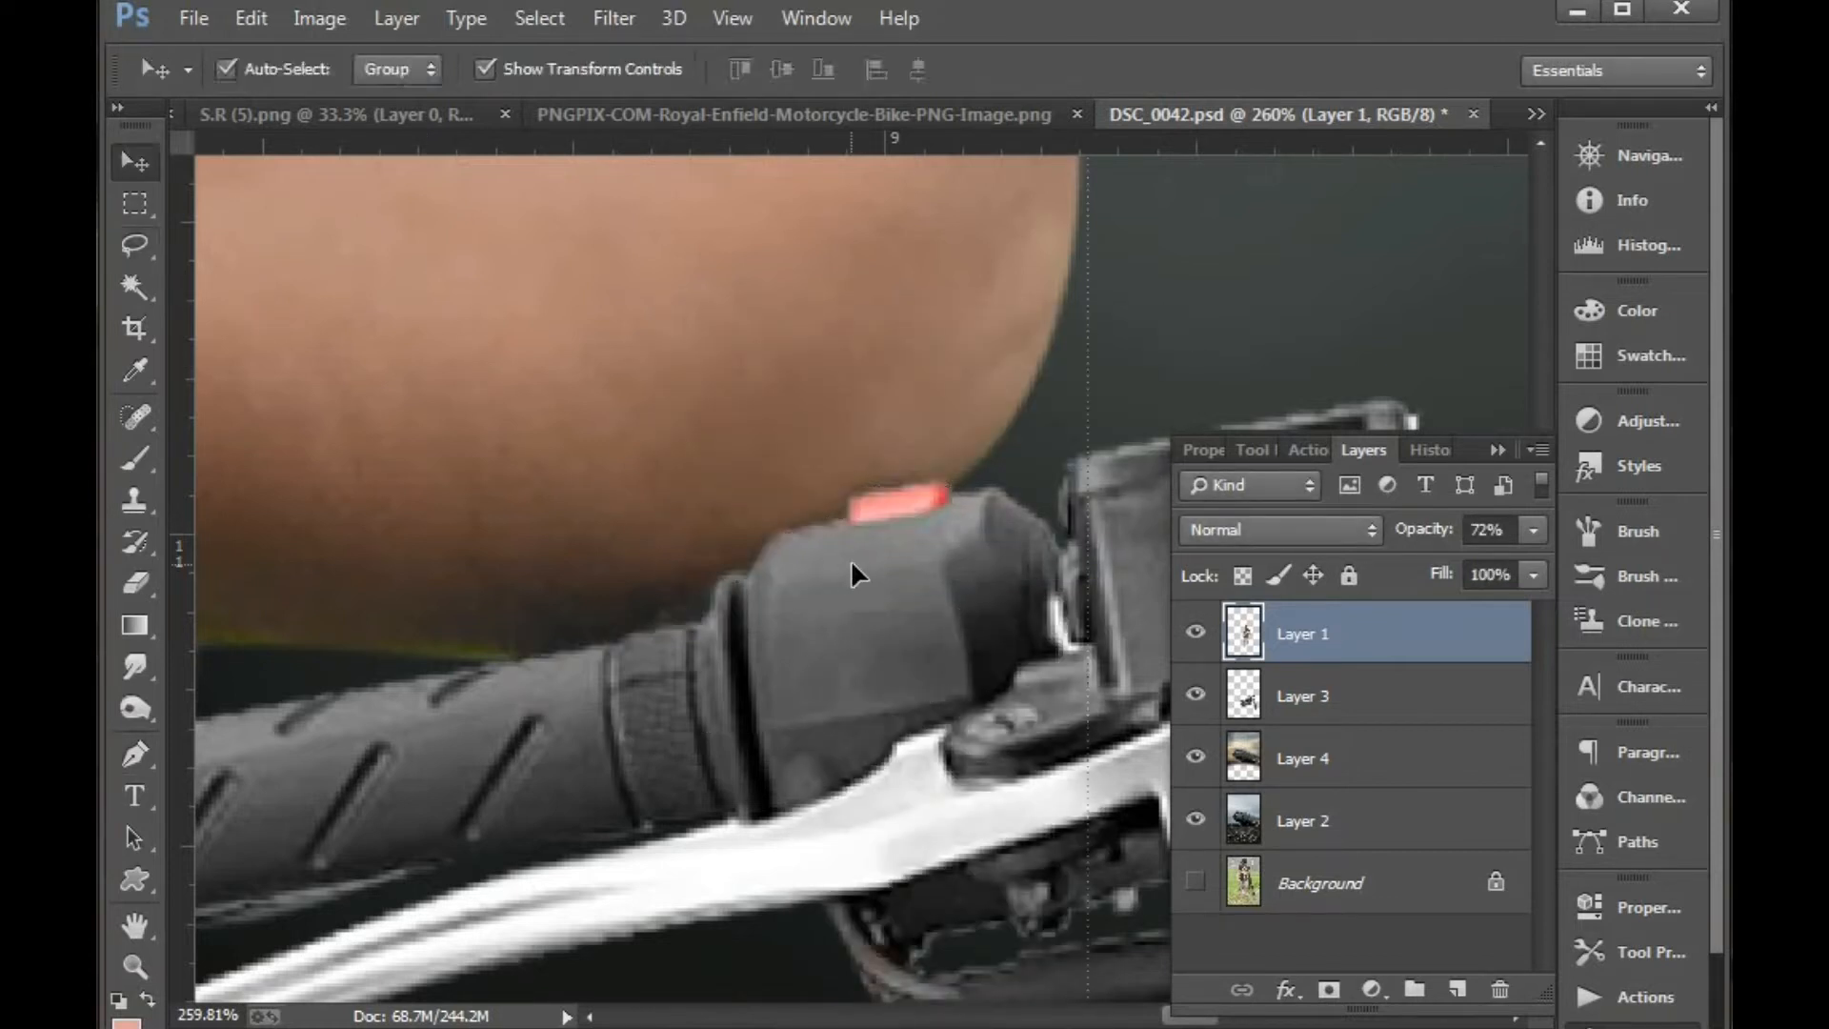
drag(1428, 536, 1610, 535)
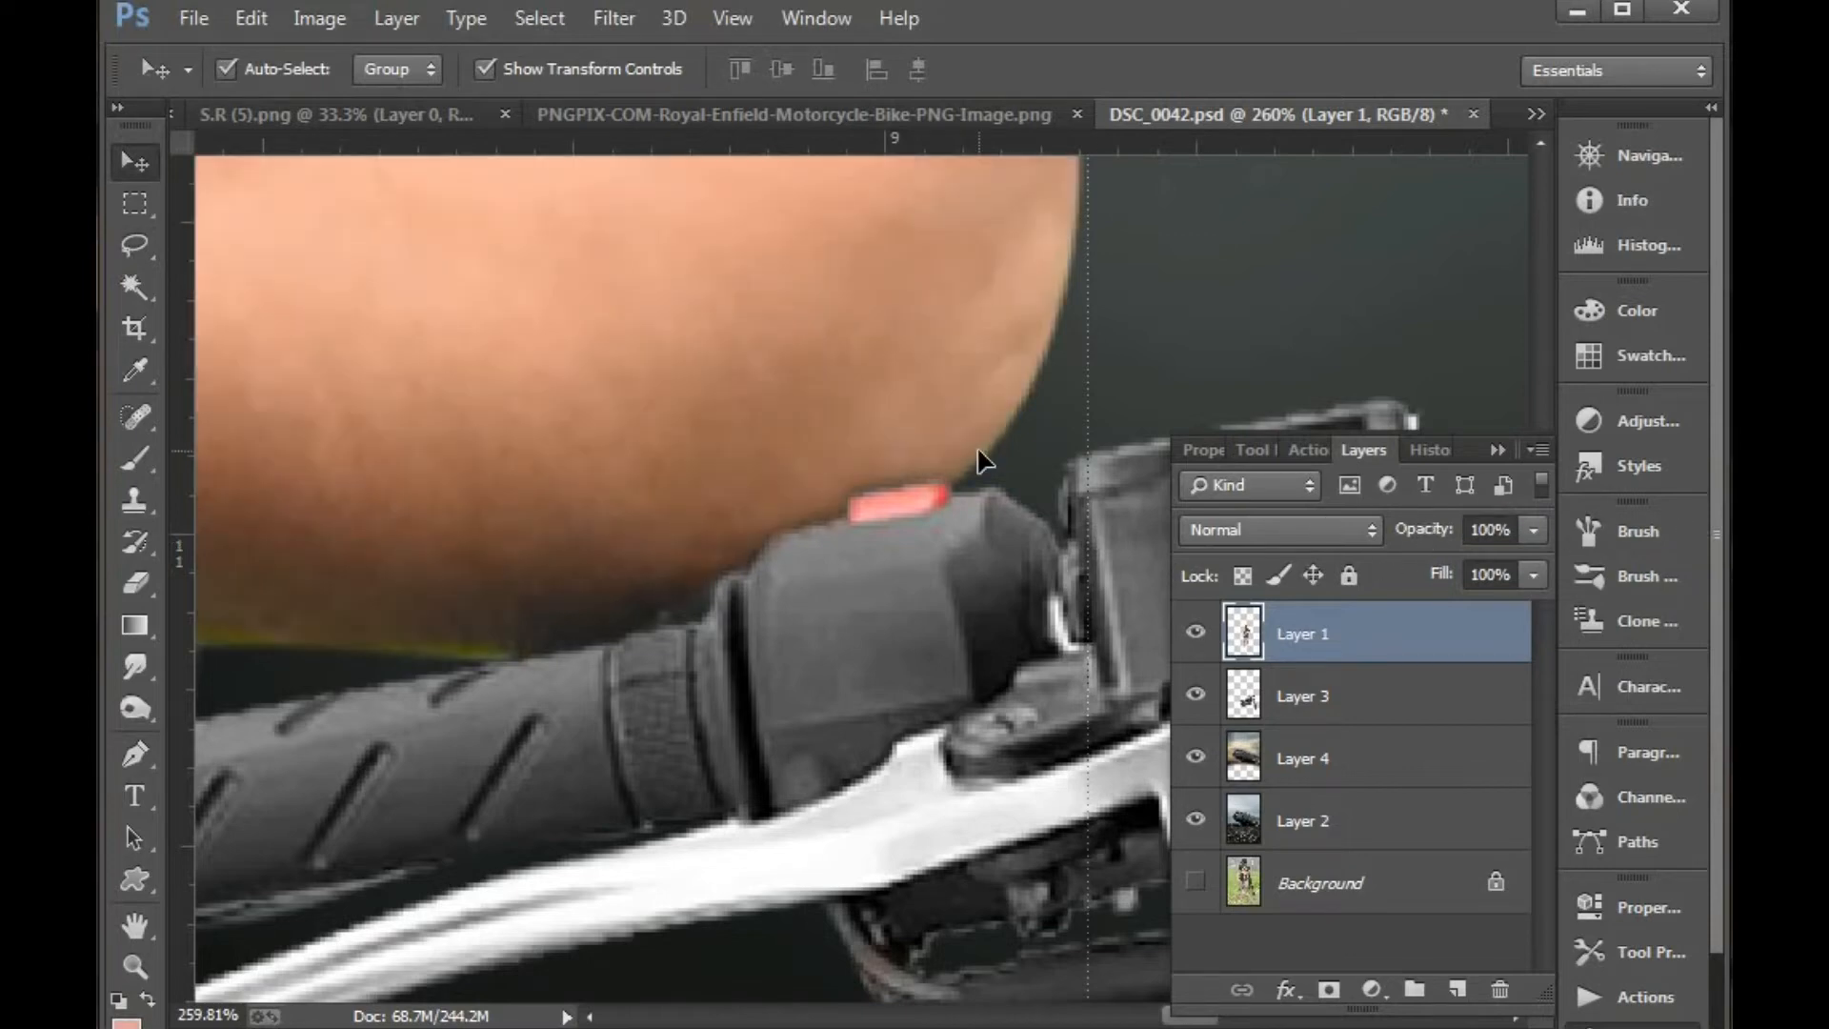
key(ctrl+0)
drag(649, 484, 658, 583)
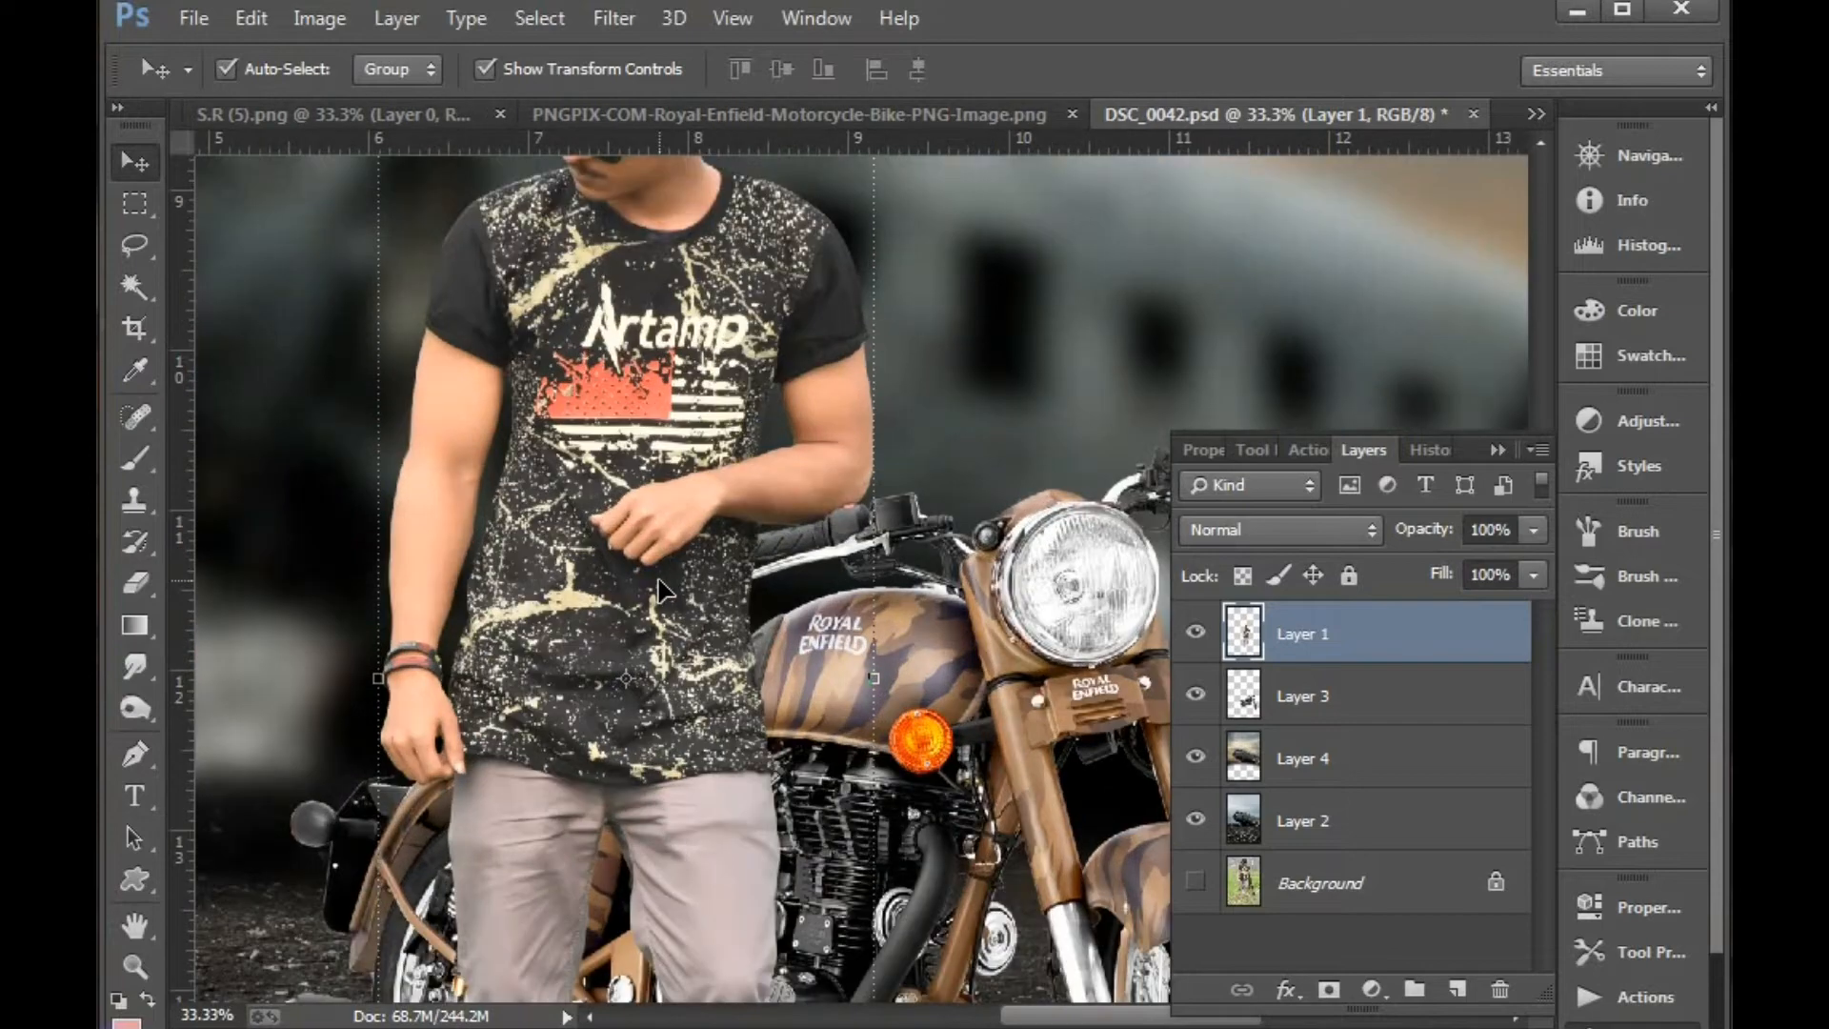
key(ctrl+0)
drag(524, 419, 1056, 703)
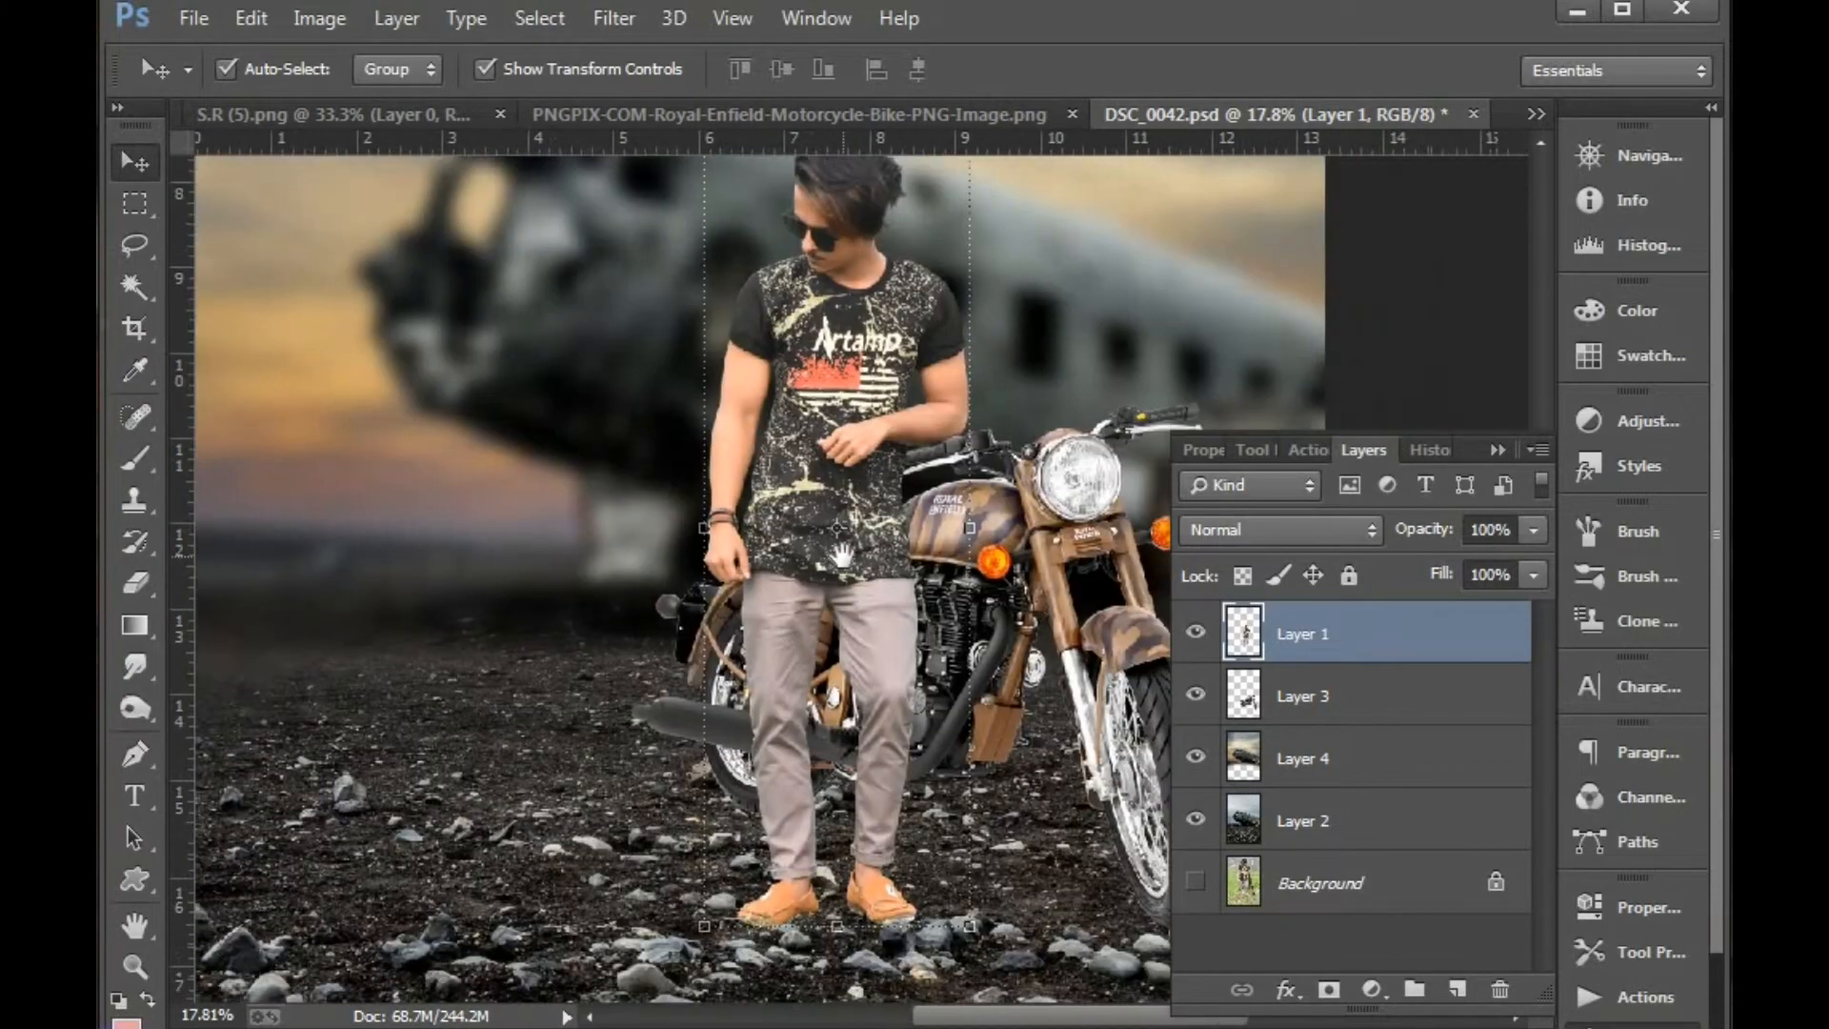
Erase the leftover grass along the soles of both shoes on Layer 1 with a size 40 eraser
key(ctrl+0)
drag(863, 776, 1122, 882)
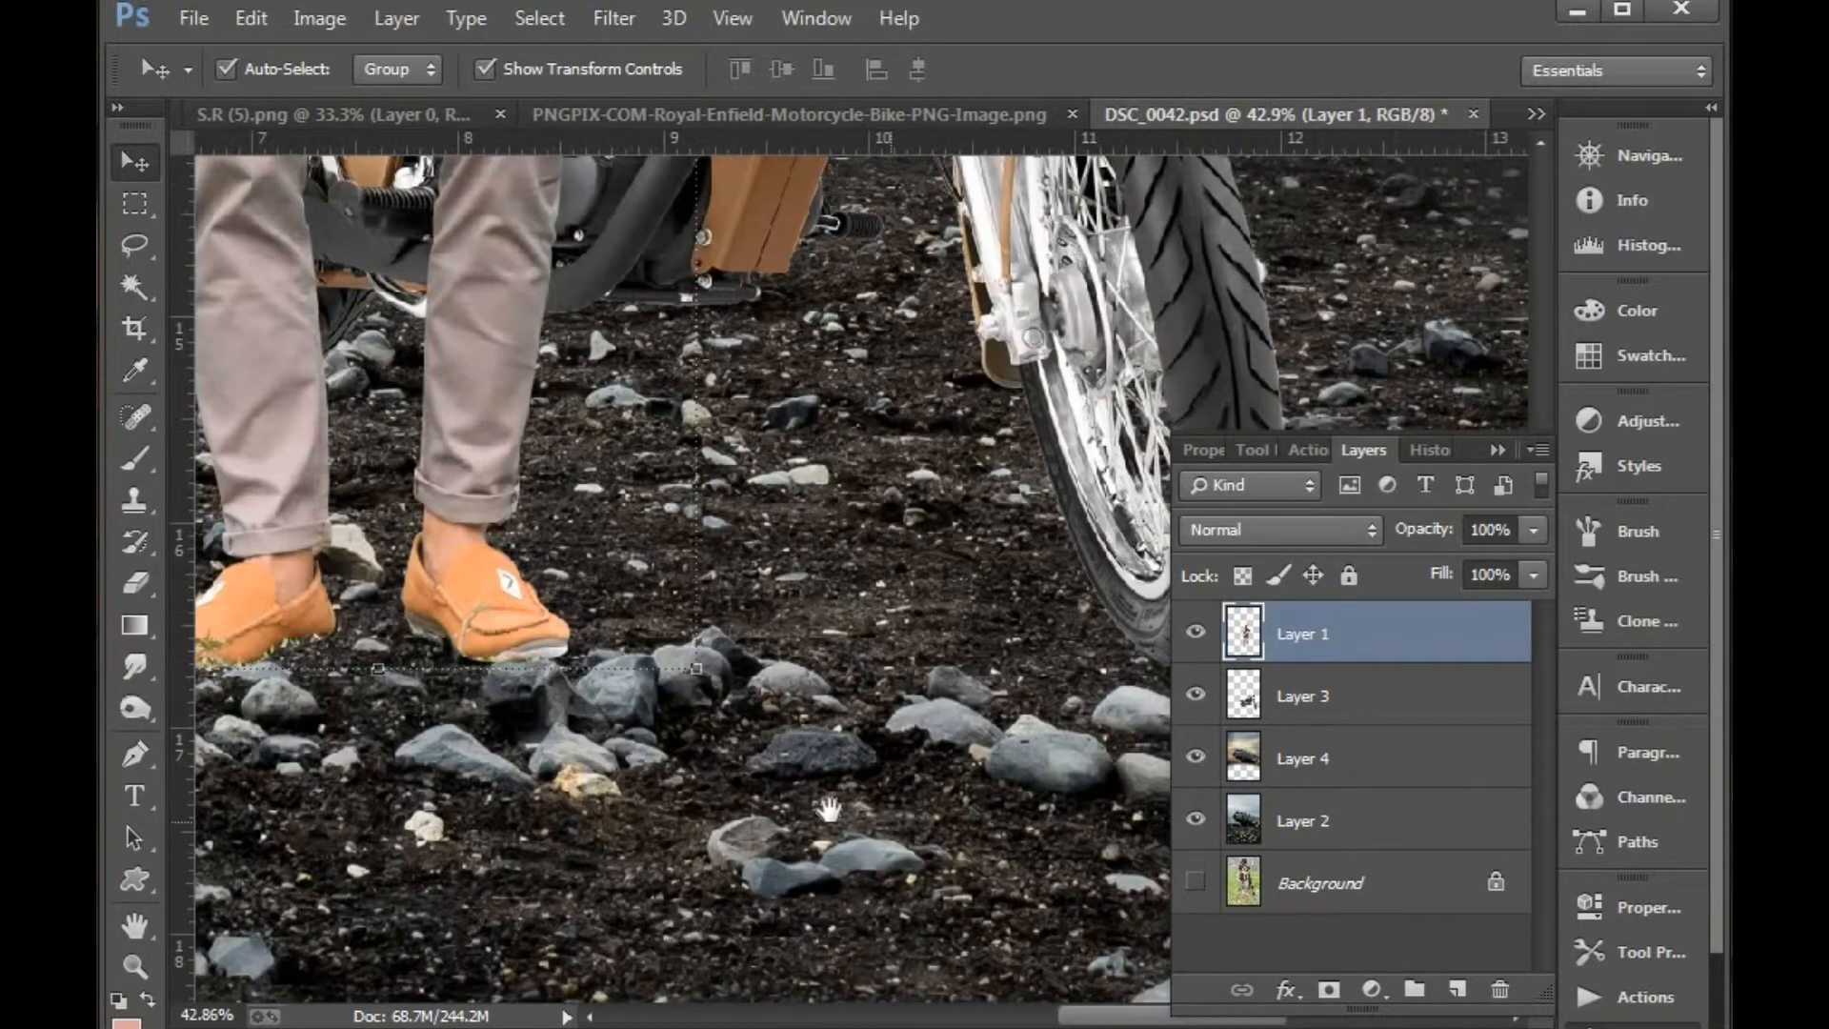
drag(505, 714, 821, 711)
drag(400, 456, 1227, 840)
drag(803, 695, 862, 704)
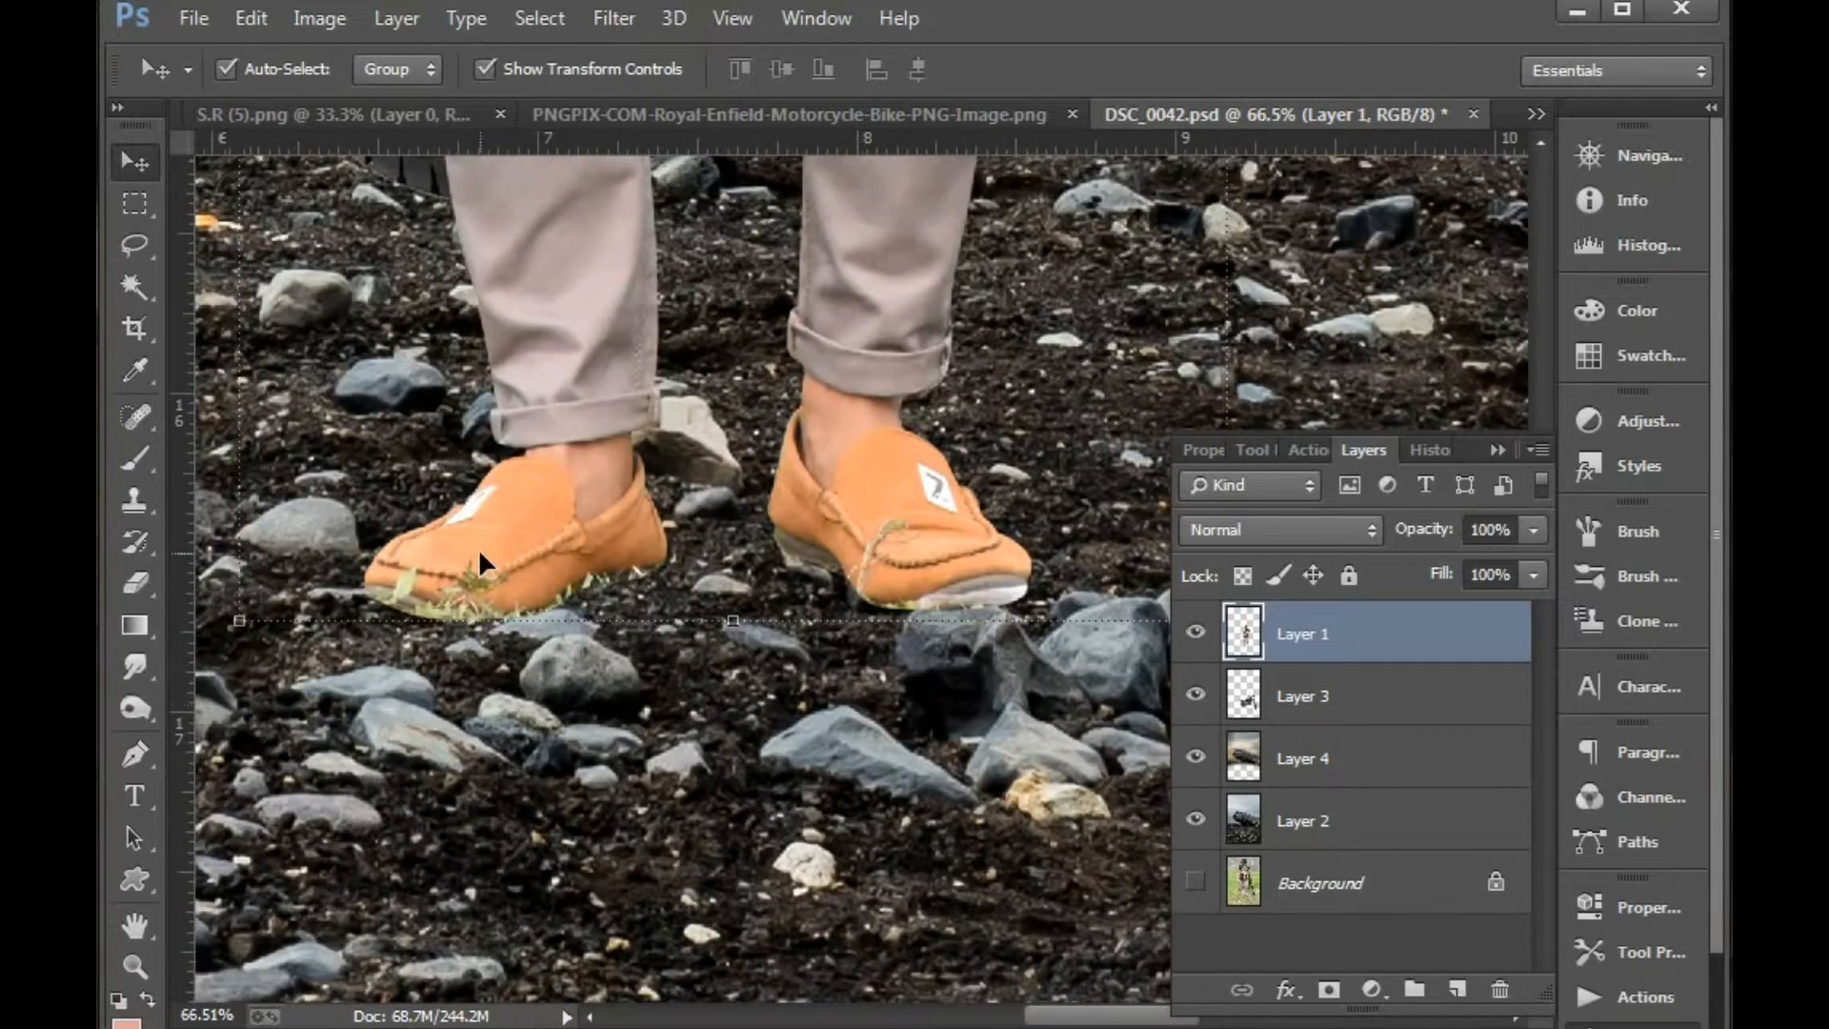
click(134, 587)
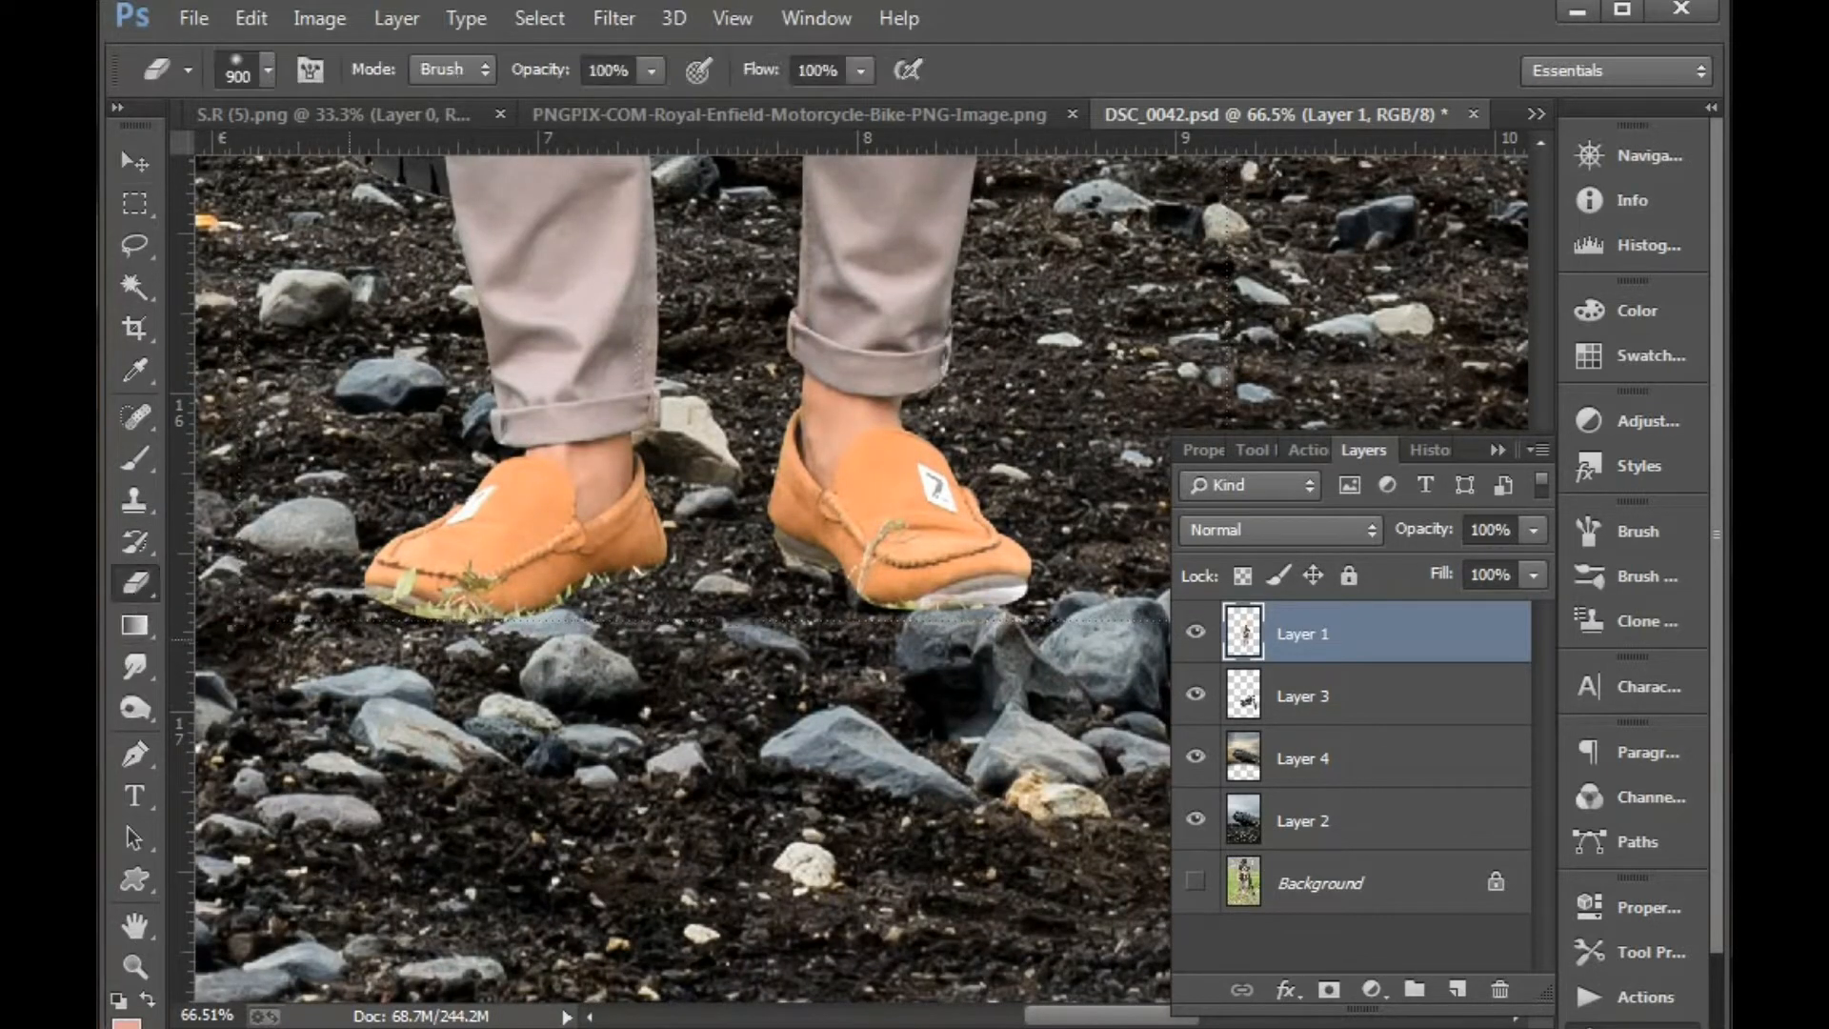
key(bracketleft)
key(bracketleft)
key(bracketleft)
key(bracketleft)
key(bracketleft)
key(bracketleft)
key(bracketleft)
key(bracketleft)
key(bracketleft)
key(bracketleft)
mouse_move(372, 616)
mouse_down()
mouse_move(499, 628)
mouse_move(637, 590)
mouse_move(589, 603)
mouse_up()
mouse_move(788, 583)
mouse_down()
mouse_move(940, 631)
mouse_move(1021, 615)
mouse_move(951, 631)
mouse_up()
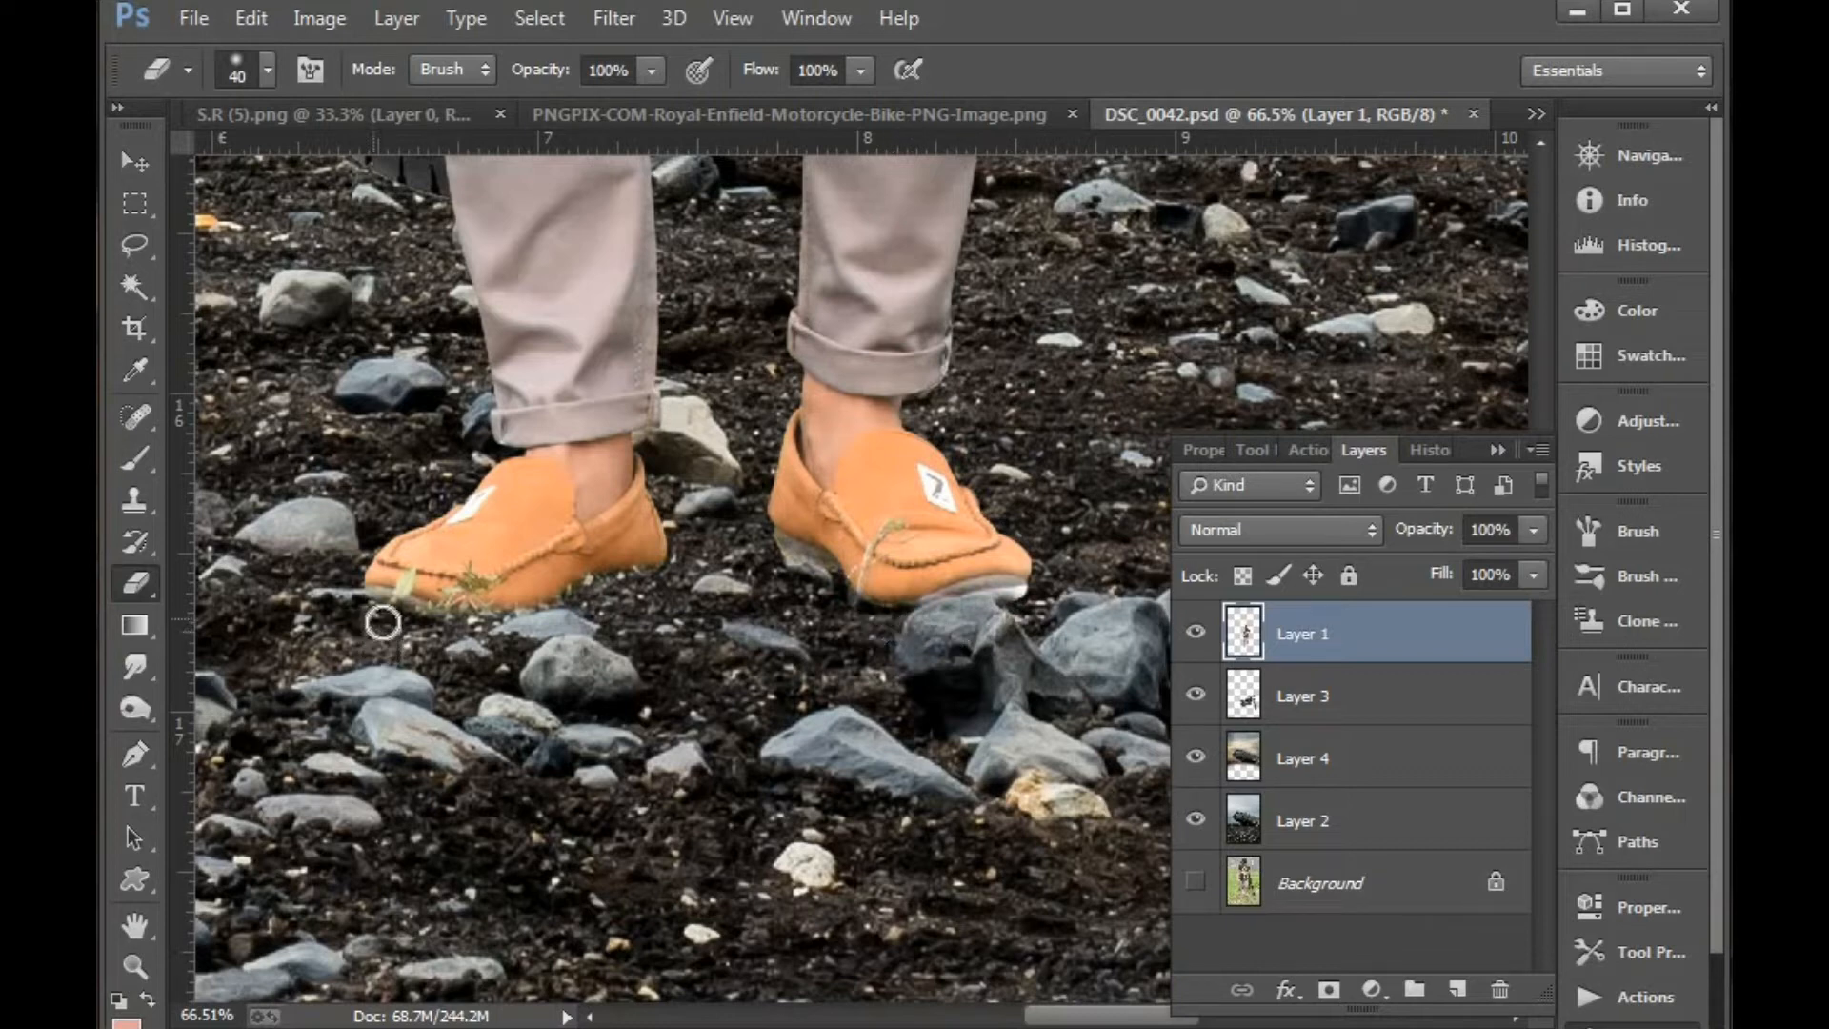
Clone clean orange leather over the grass blades on the toe and side of the man's shoe nearest the dark open ground, on Layer 1
drag(359, 600, 666, 790)
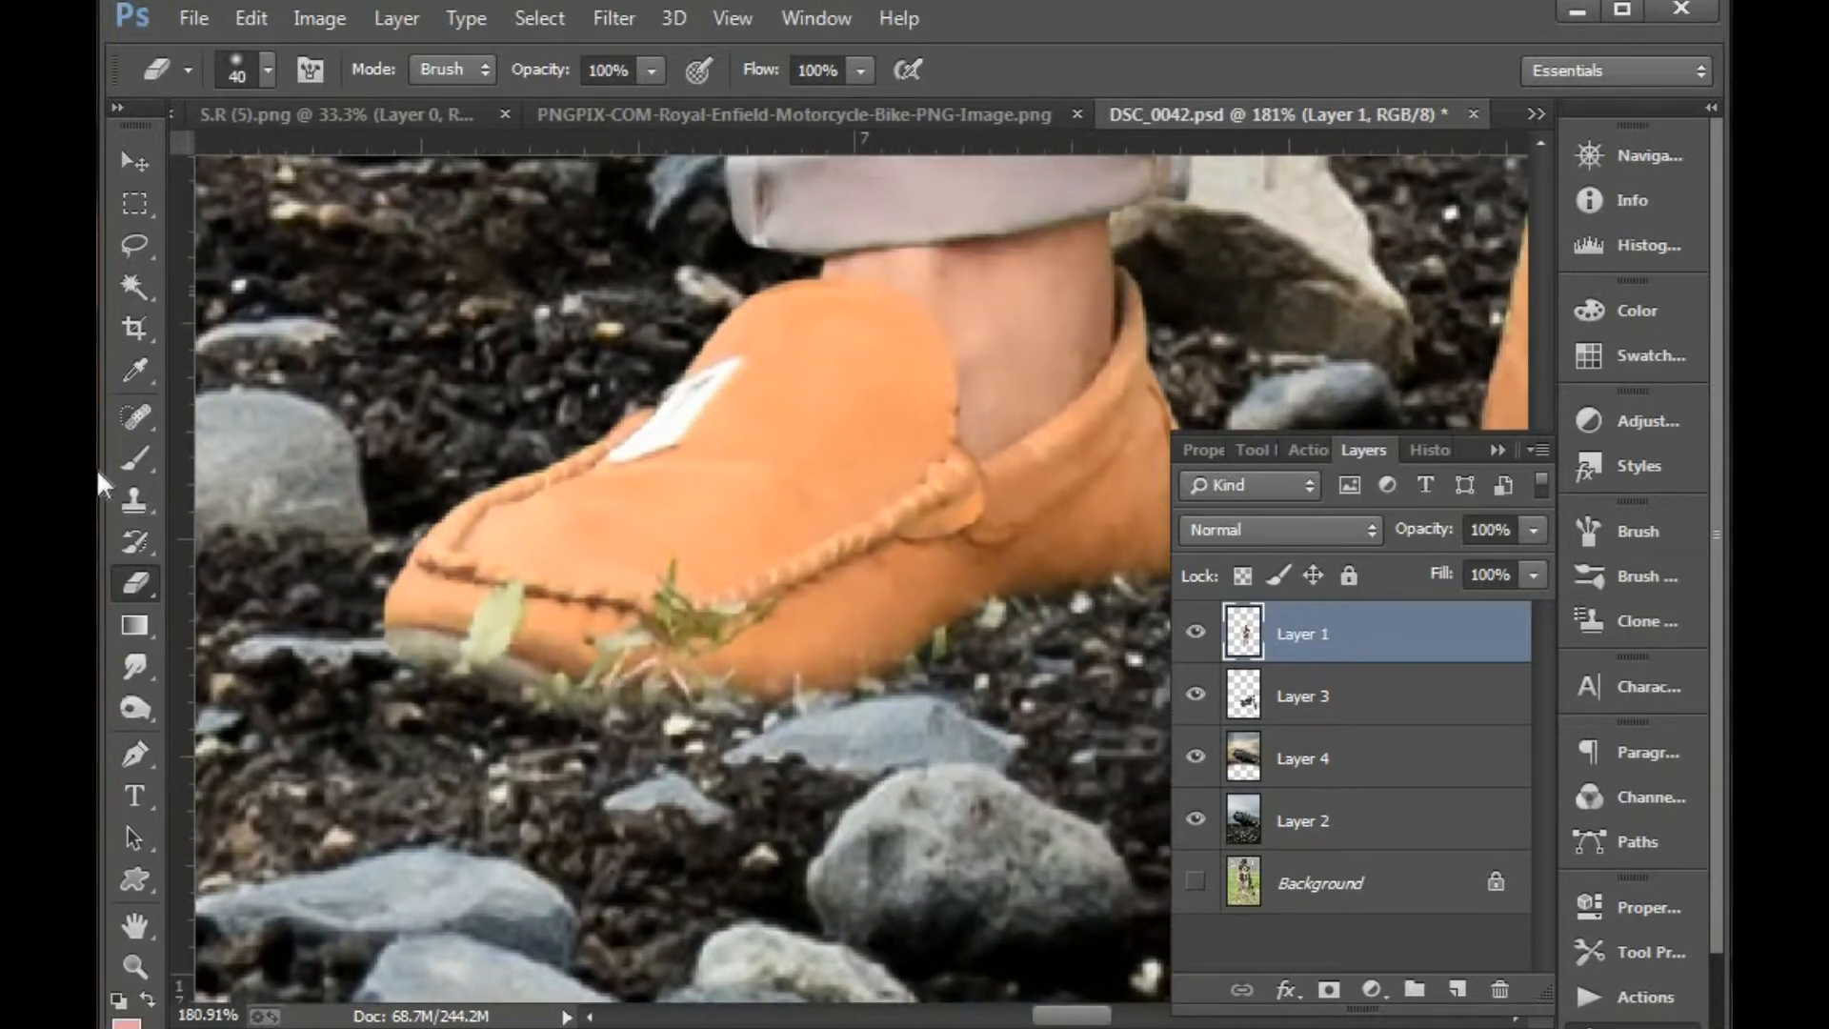
click(134, 499)
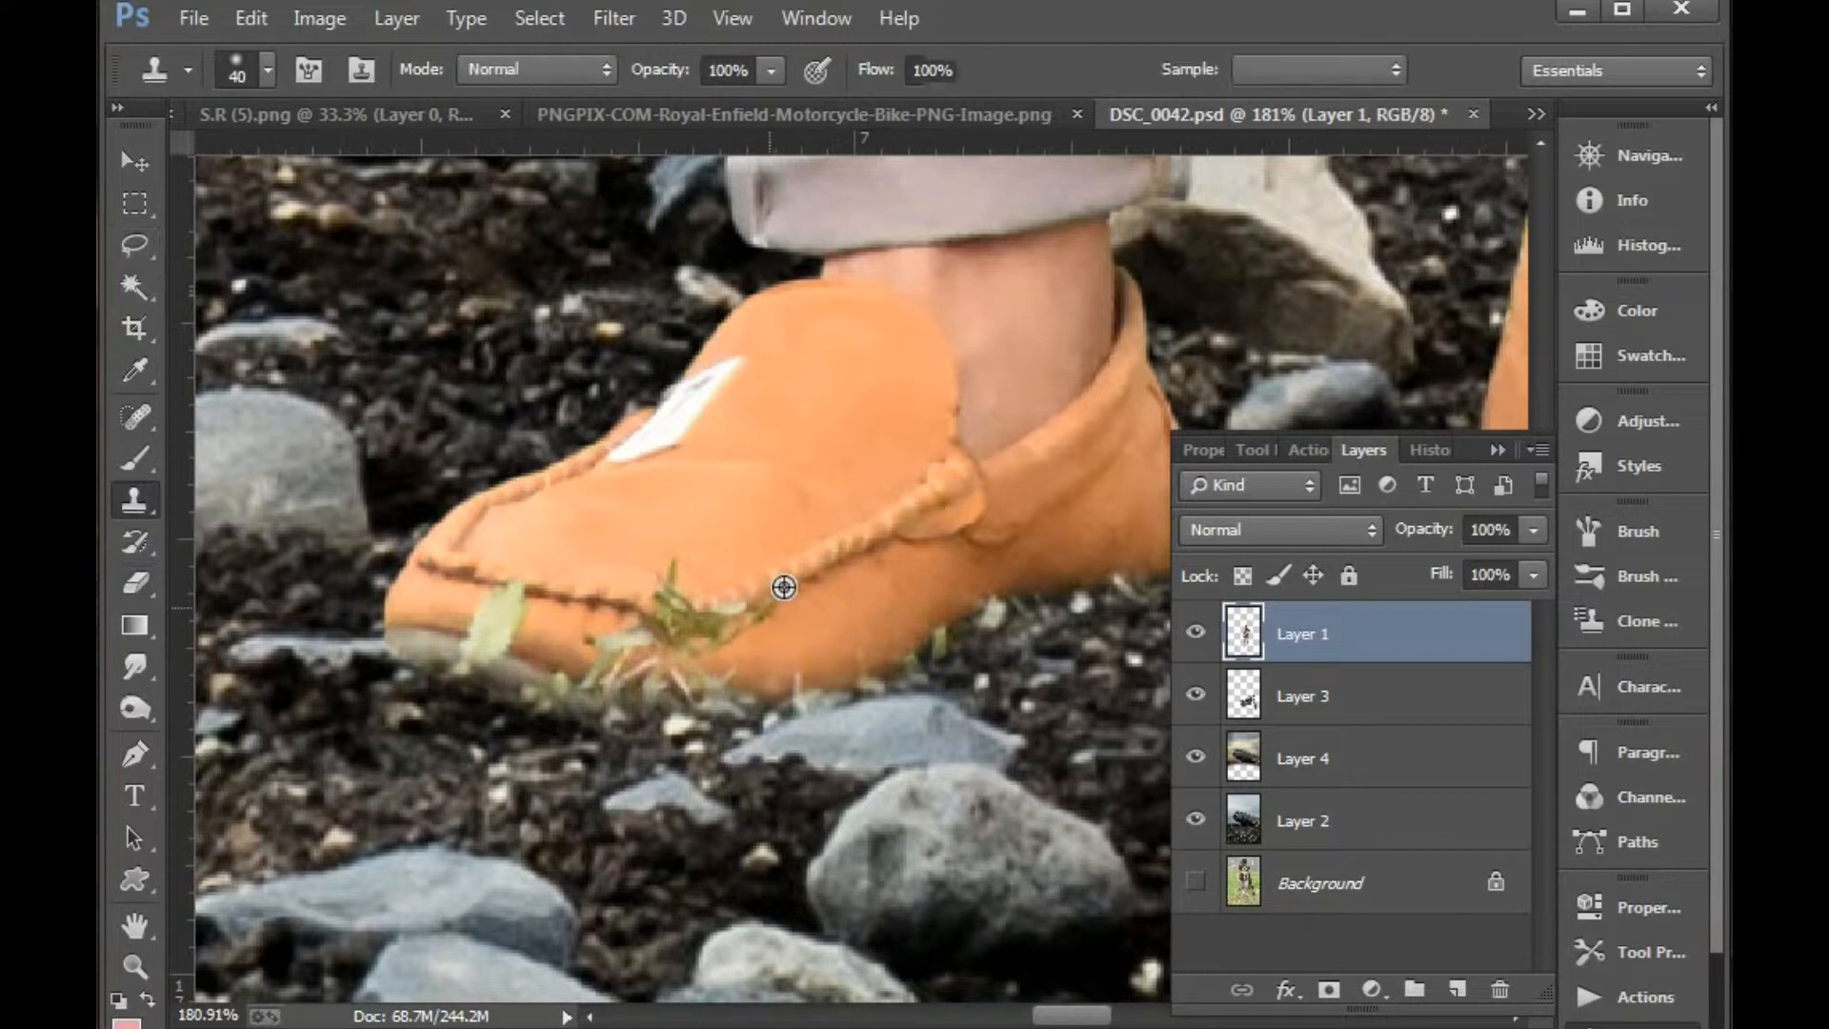
mouse_move(724, 586)
mouse_down()
mouse_move(684, 622)
mouse_move(676, 545)
mouse_up()
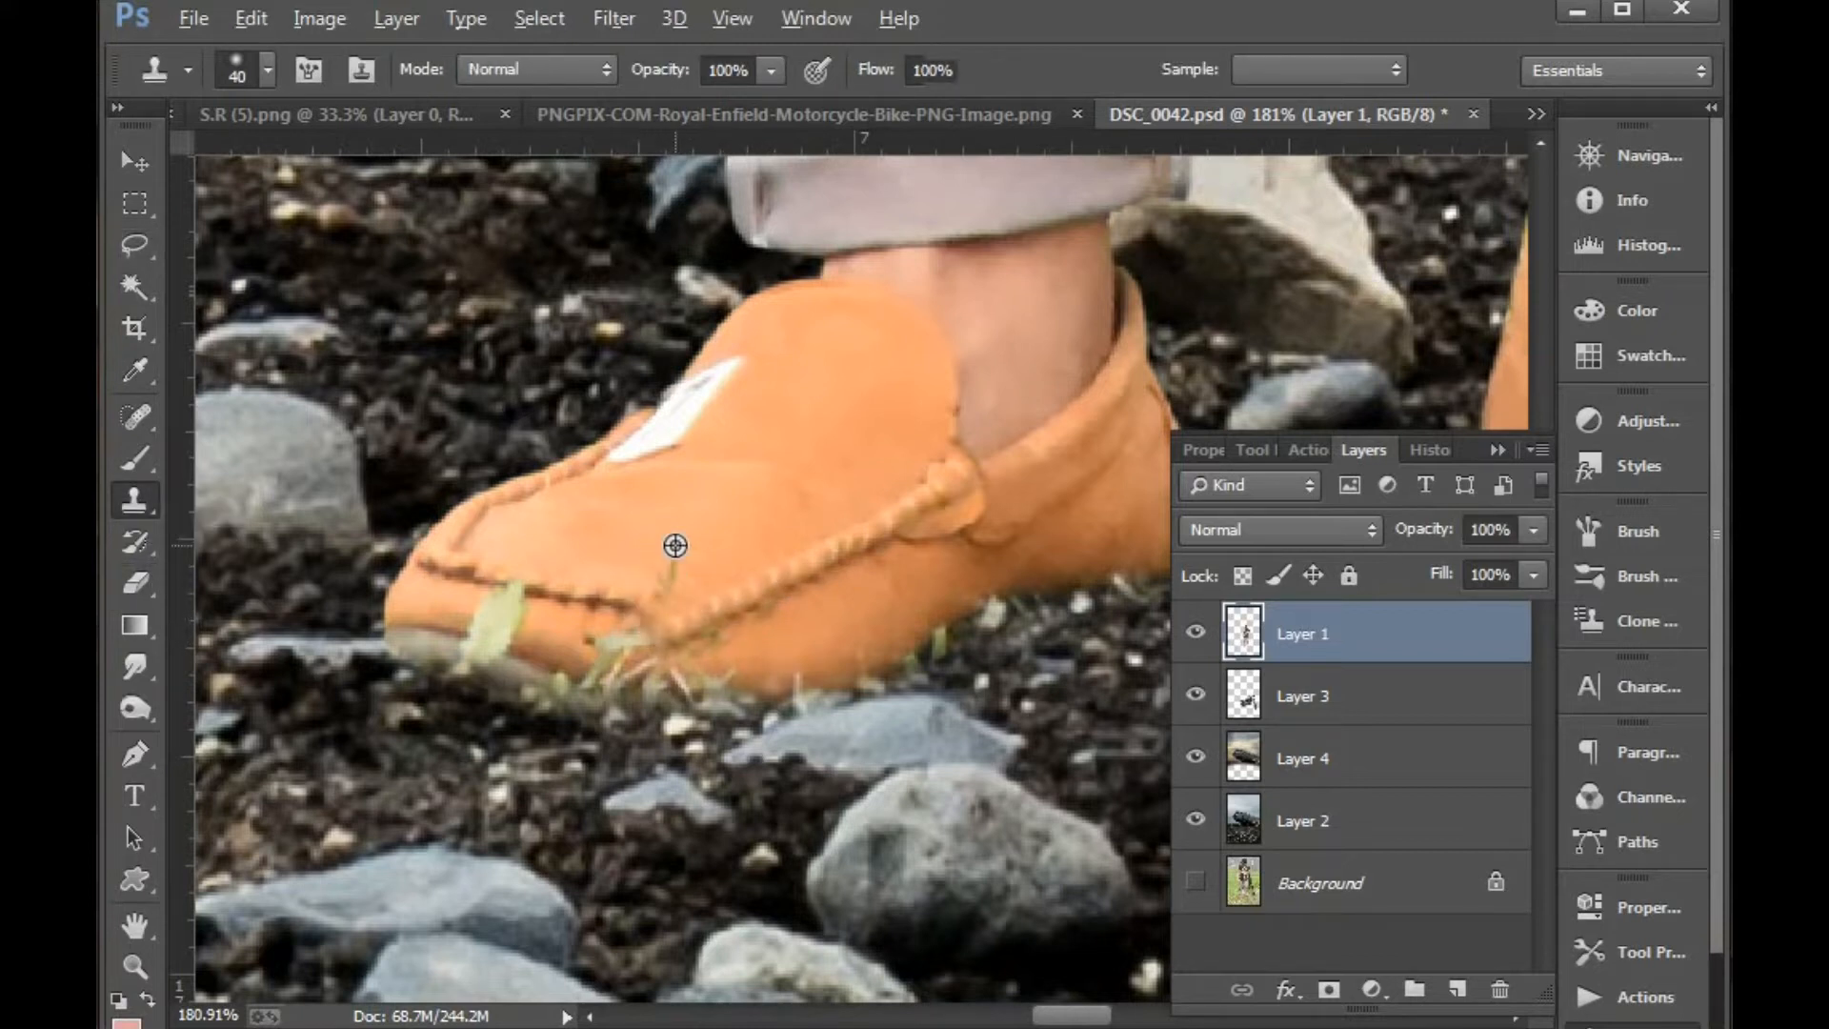
alt+click(653, 533)
drag(500, 612, 510, 634)
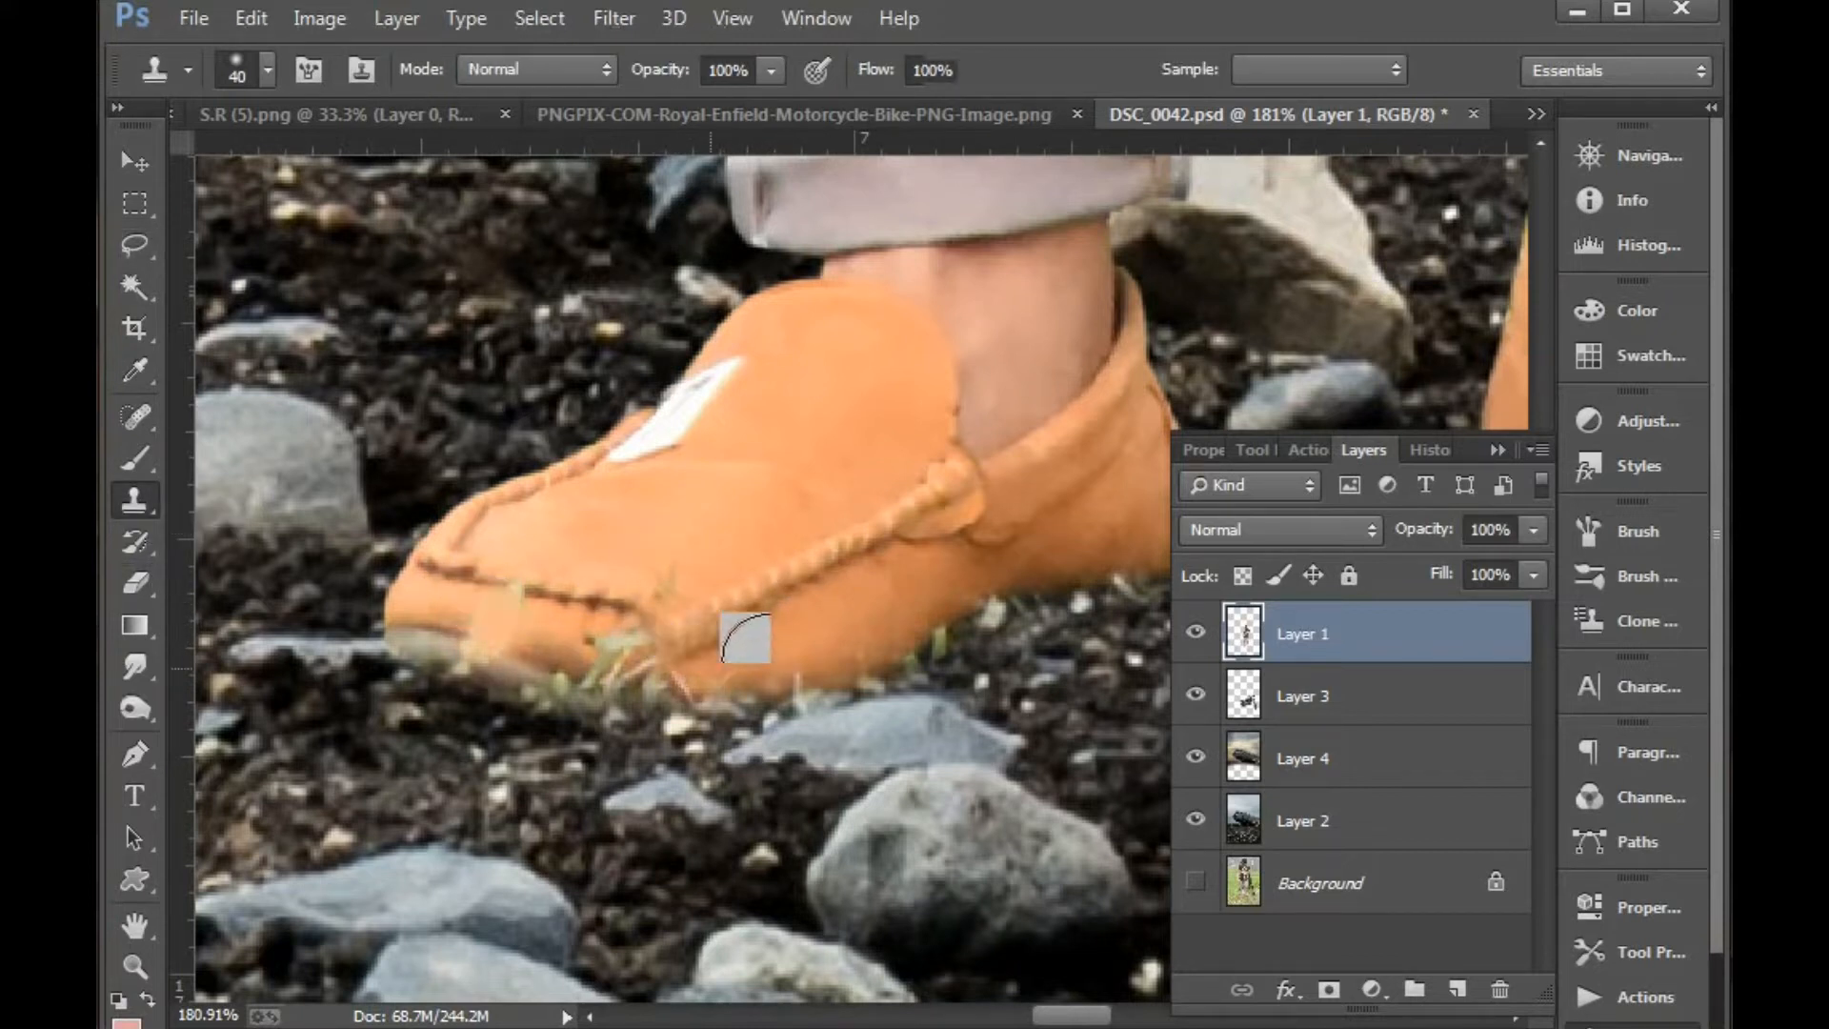
alt+click(805, 640)
click(694, 665)
alt+click(682, 568)
click(598, 657)
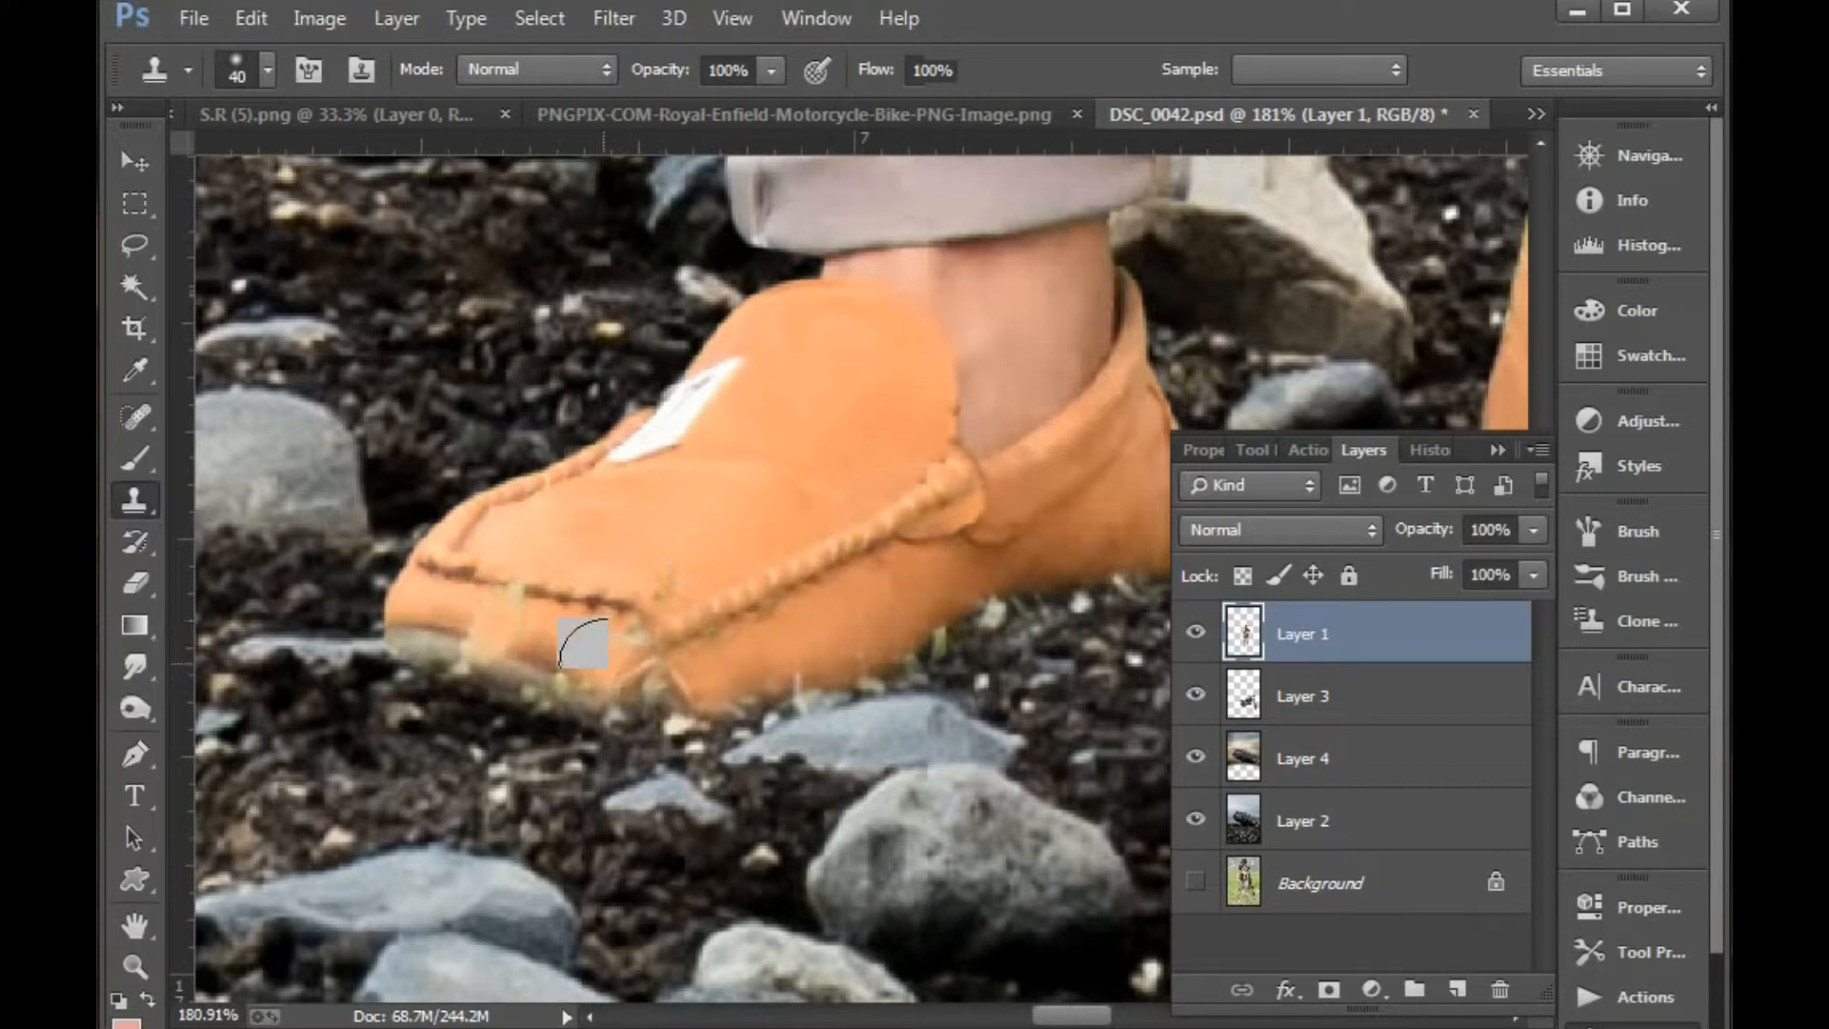
click(619, 658)
key(ctrl+0)
key(v)
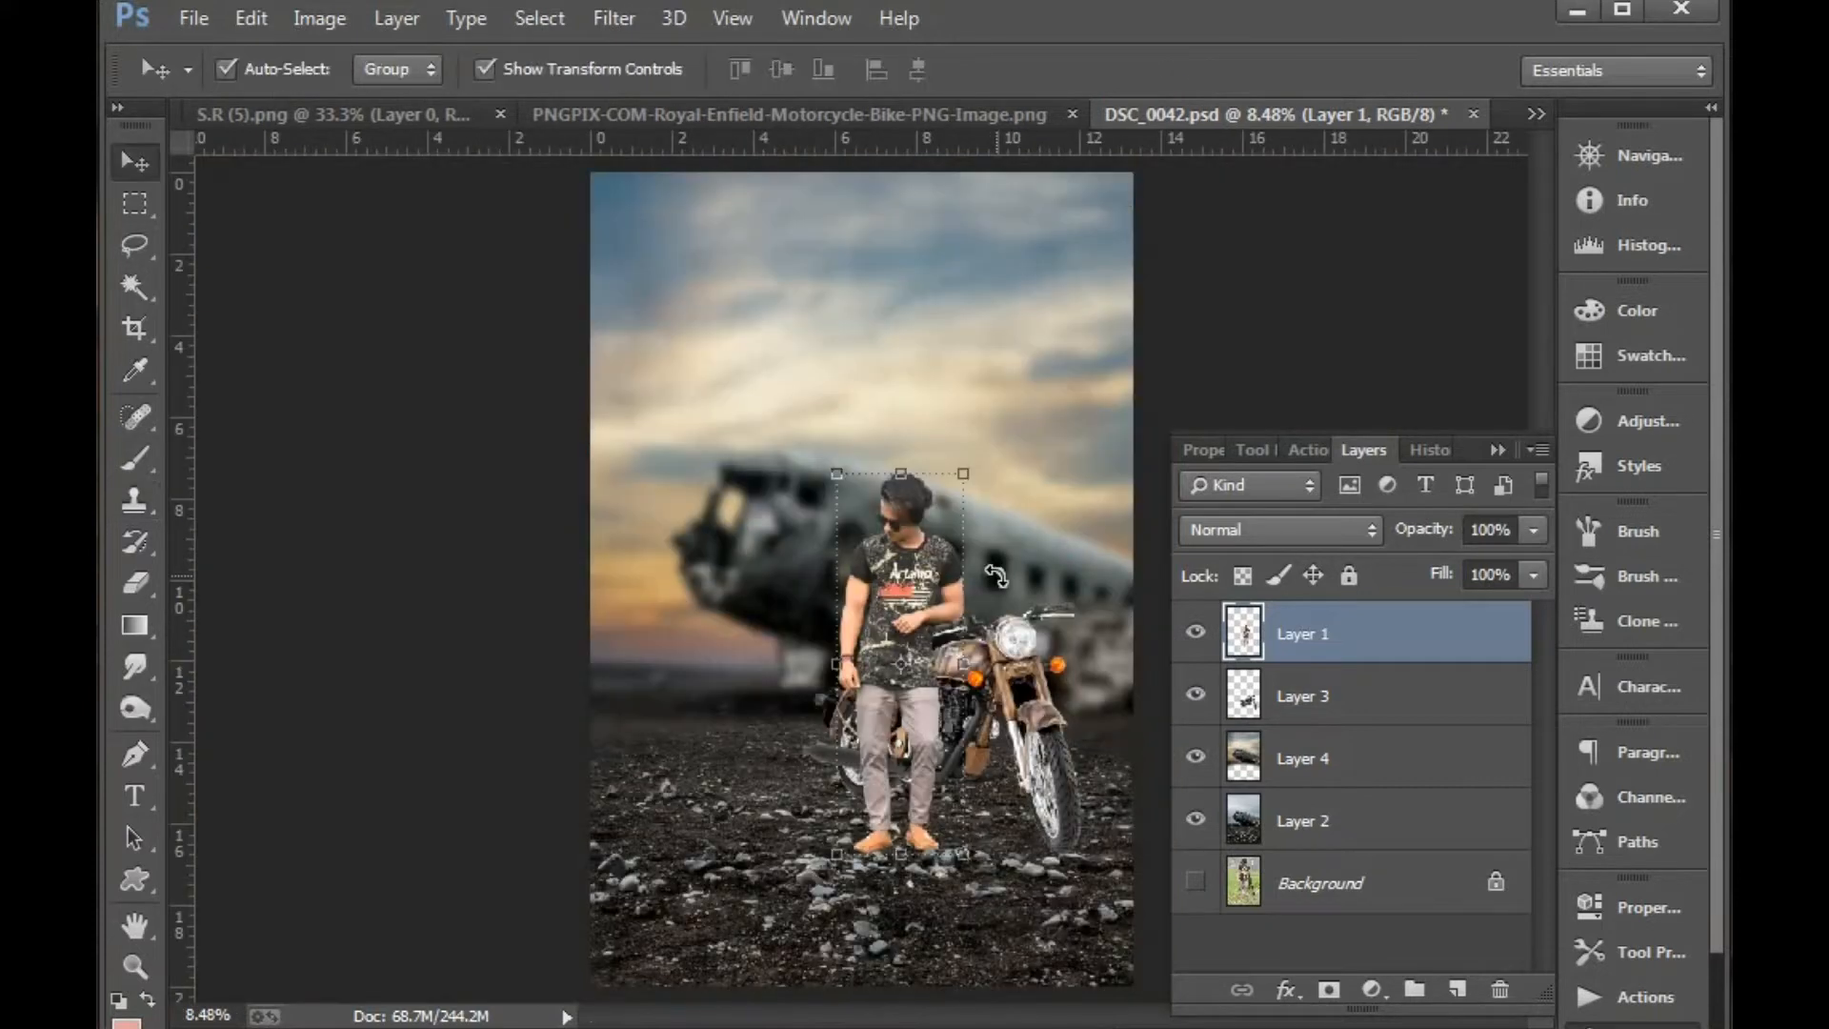
Close the Royal Enfield motorcycle image and copy the dog from S.R (5).png into DSC_0042.psd
click(579, 116)
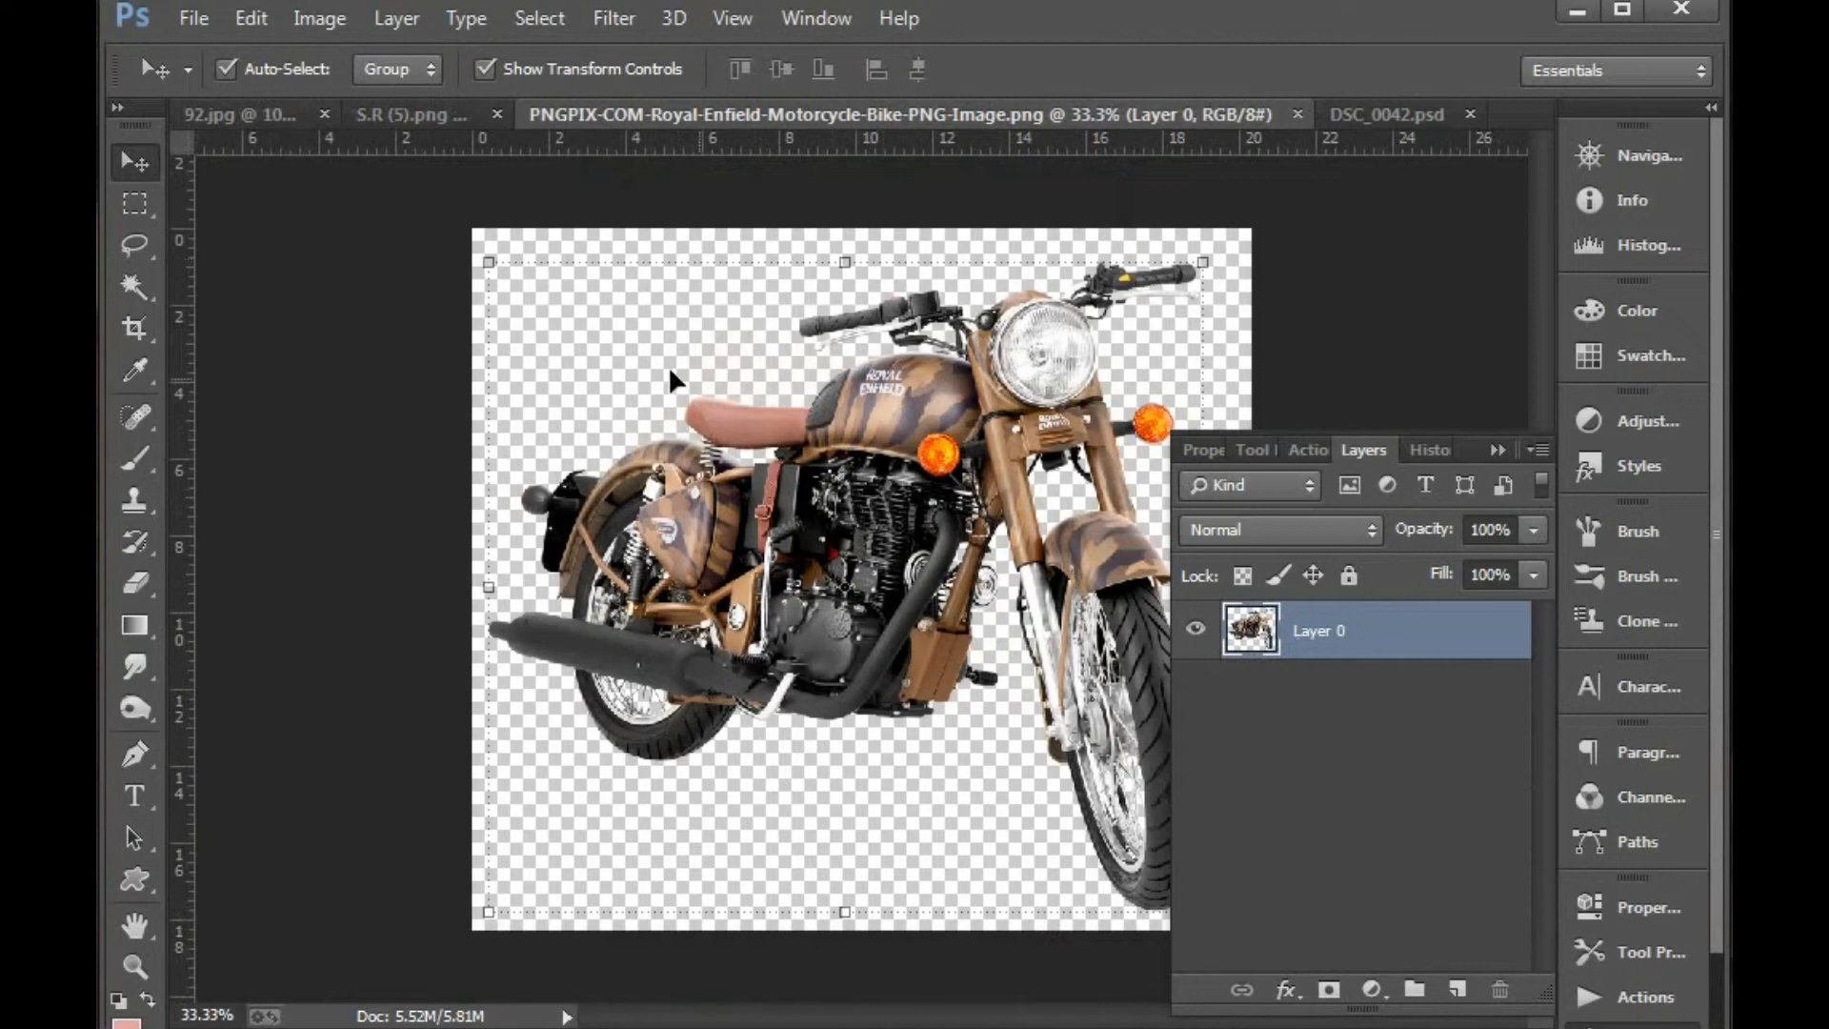
key(ctrl+w)
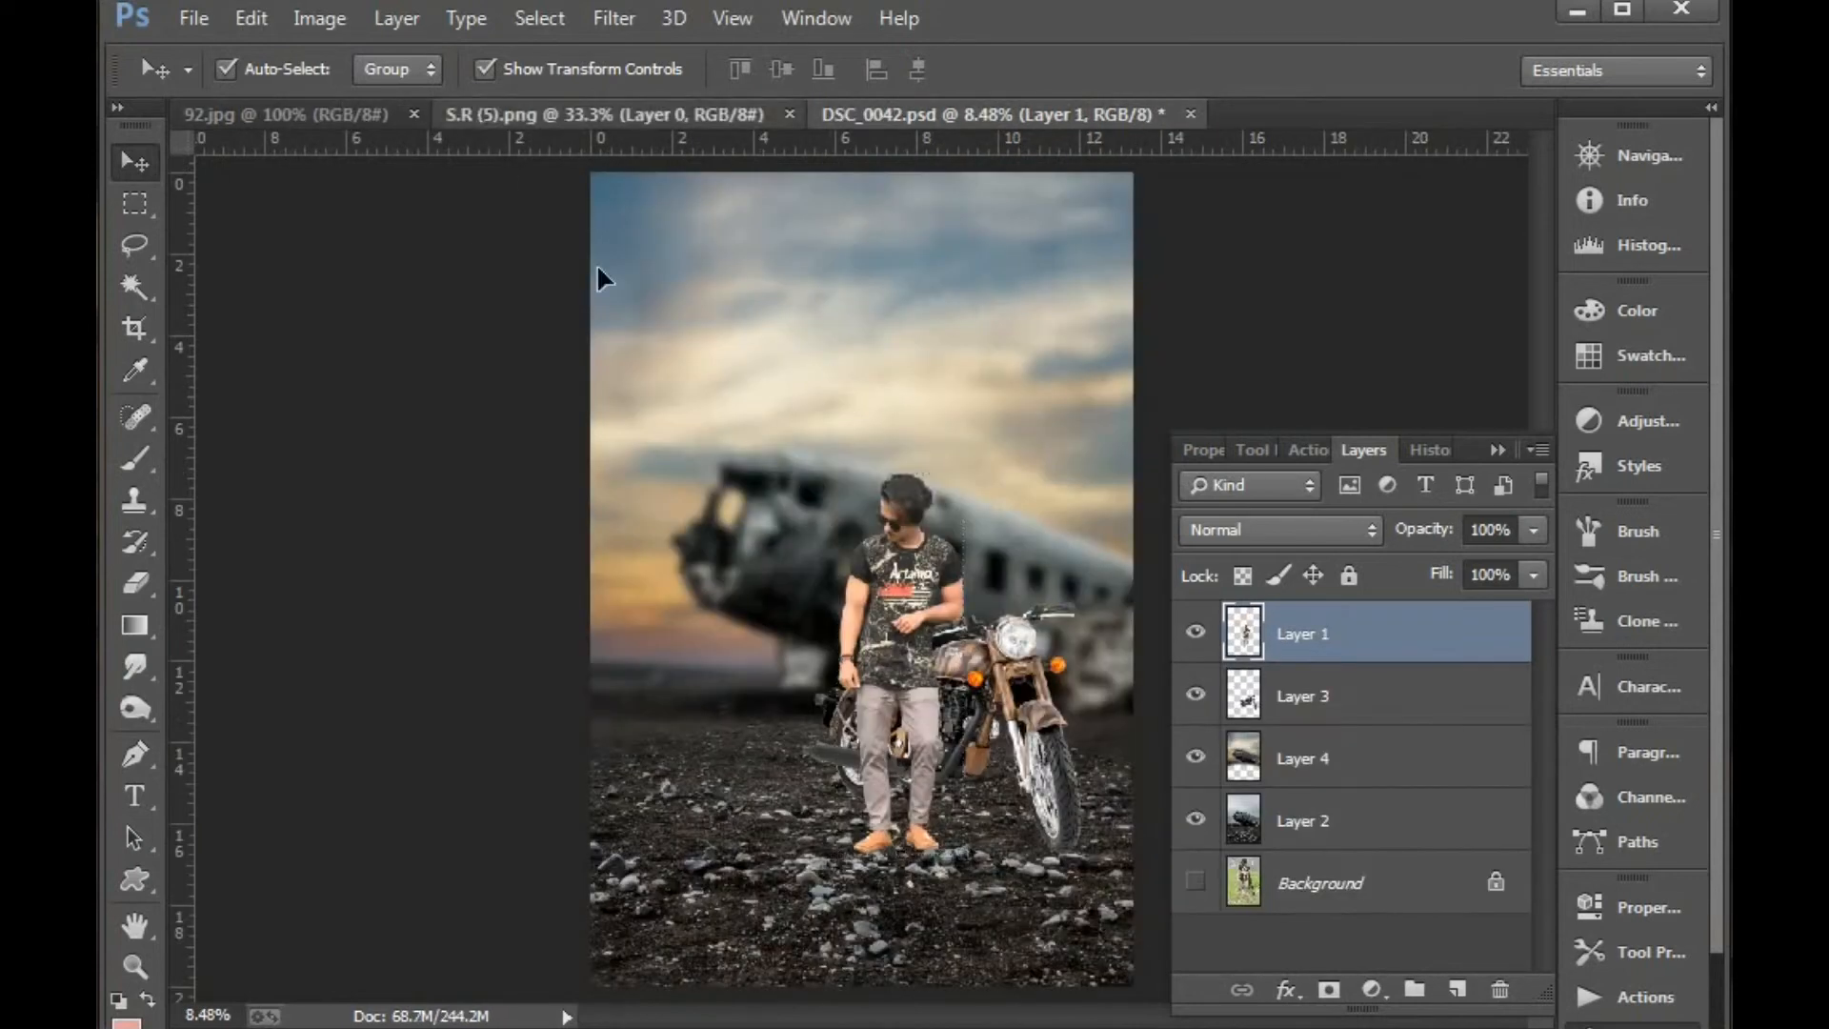
click(604, 114)
drag(991, 419, 738, 783)
Move the dog on Layer 5 closer to the man, then rotate it about -2° and scale it to about 101%
drag(498, 498, 1210, 929)
drag(672, 769, 709, 626)
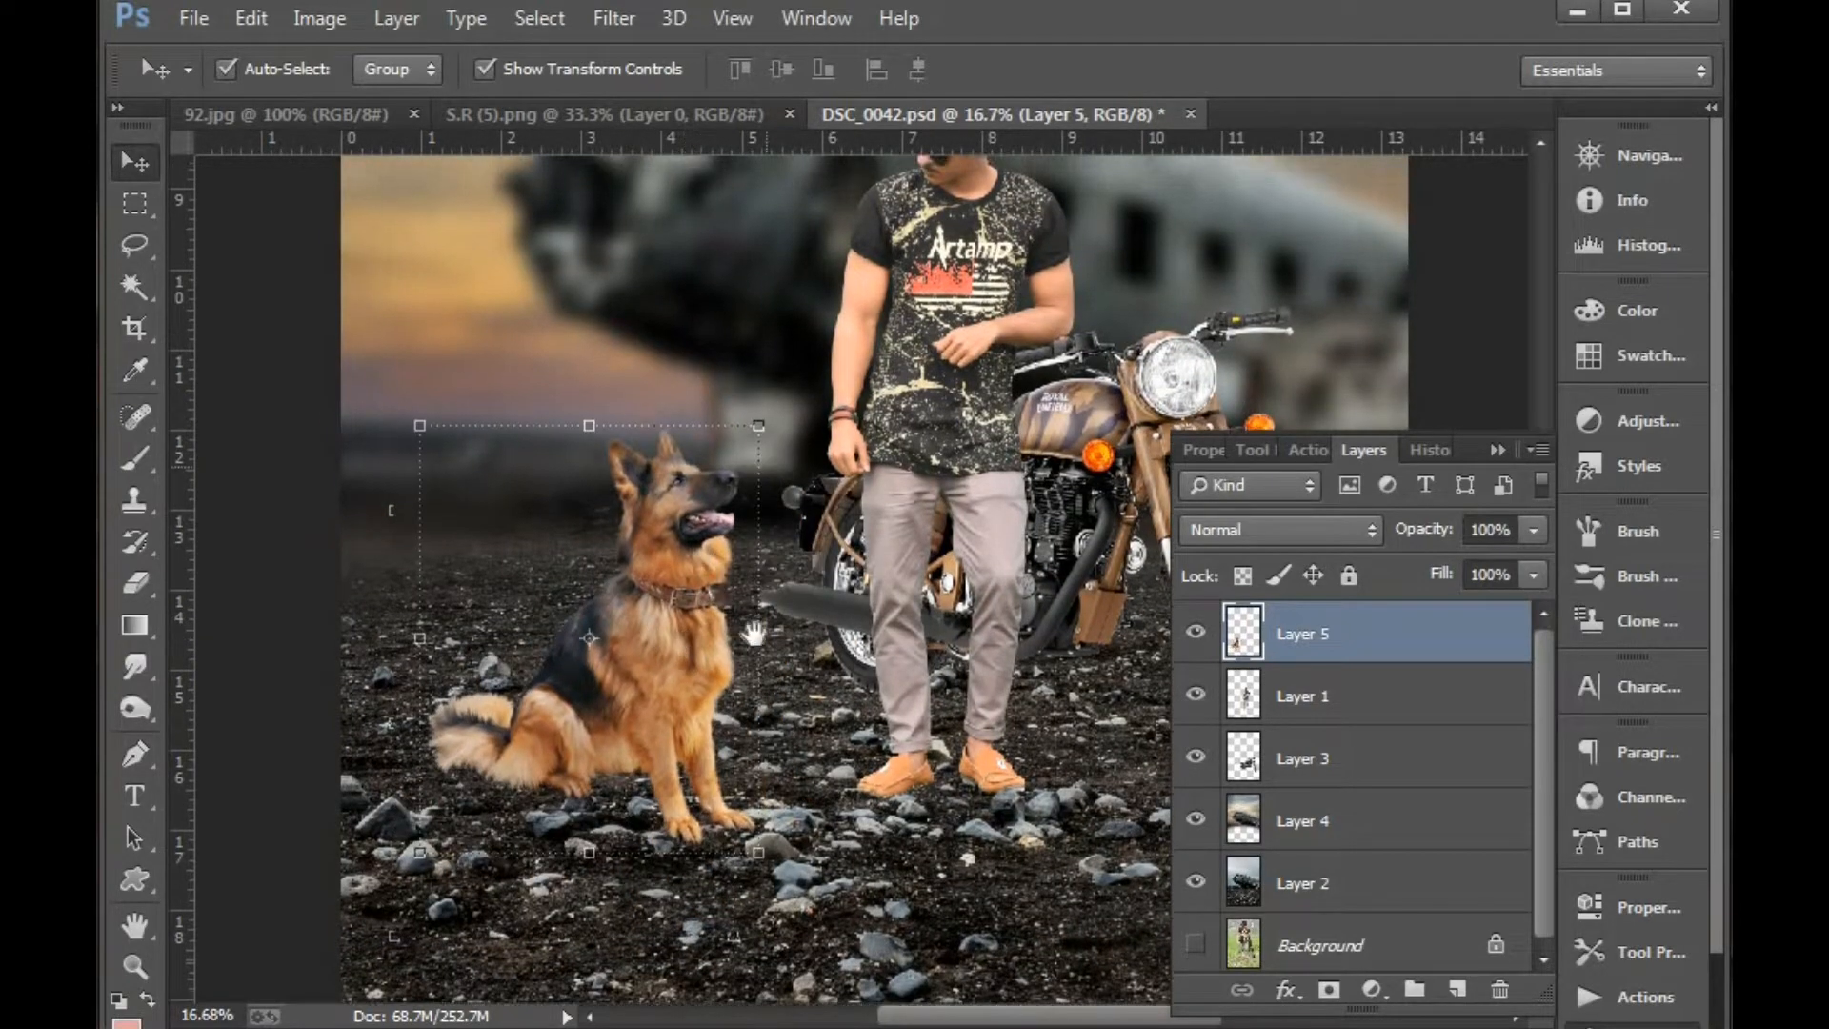
drag(766, 455, 703, 550)
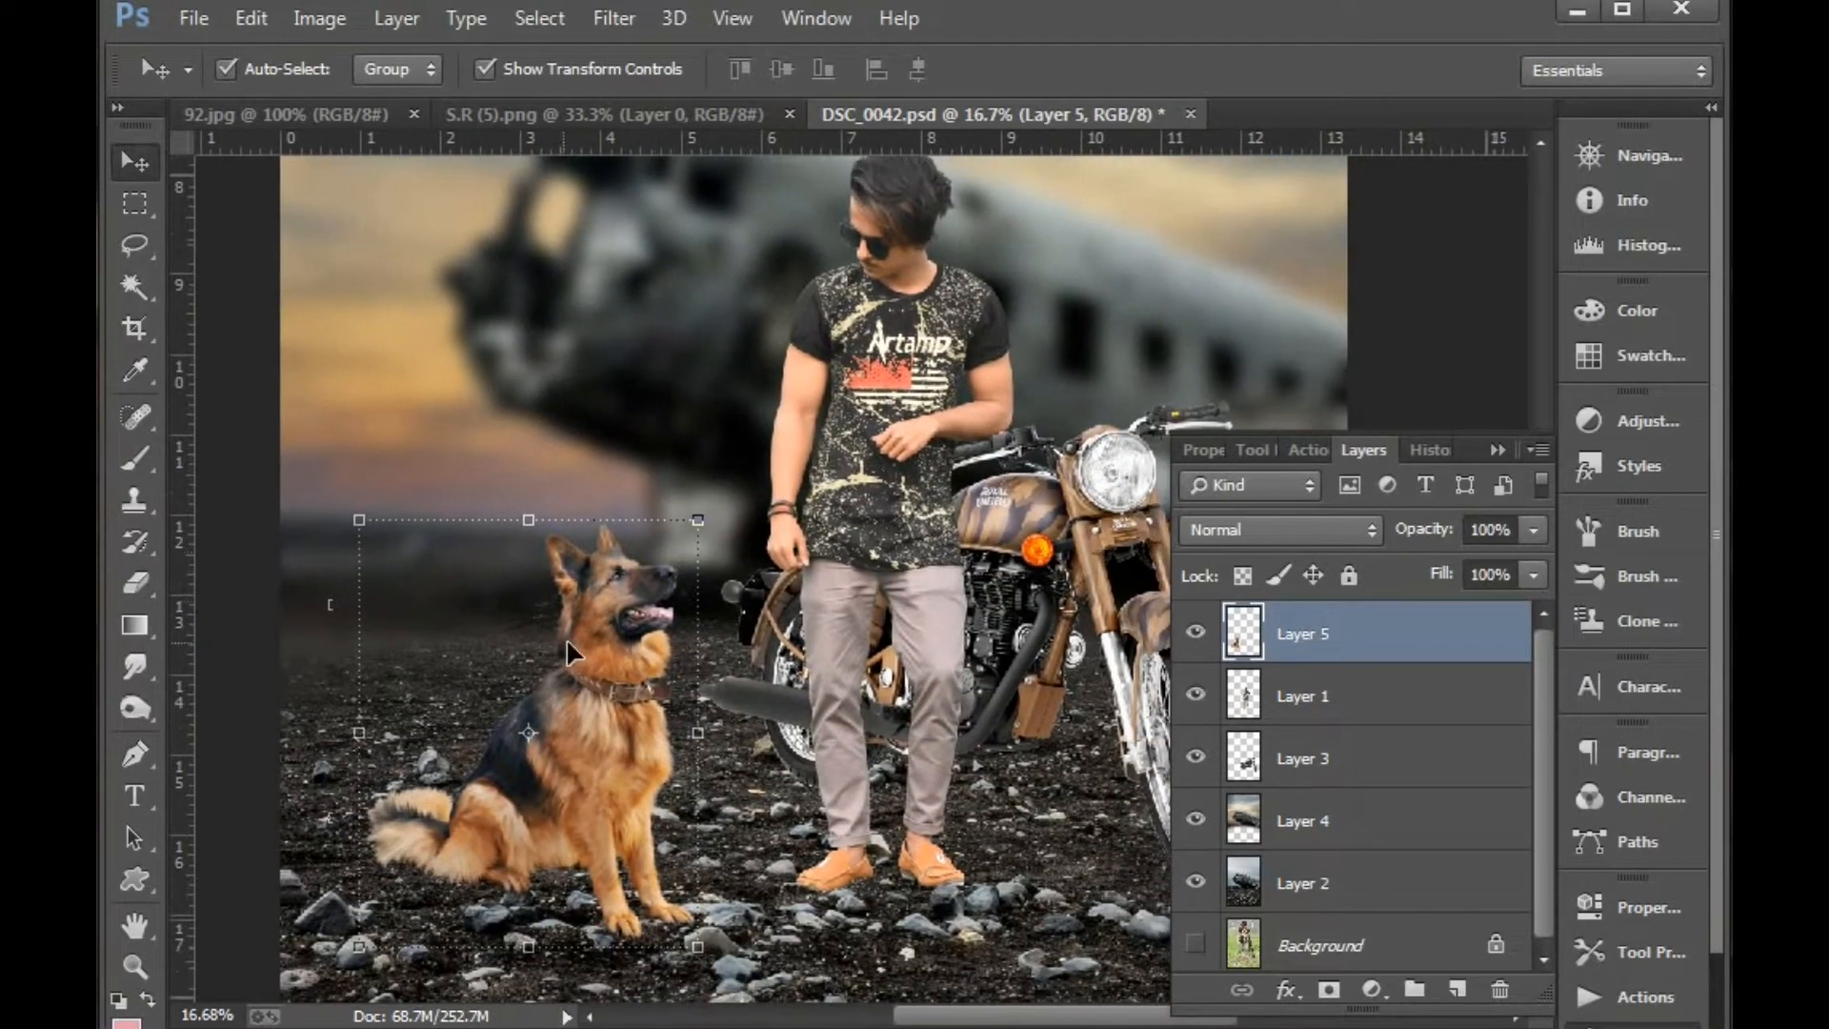
drag(596, 596, 646, 612)
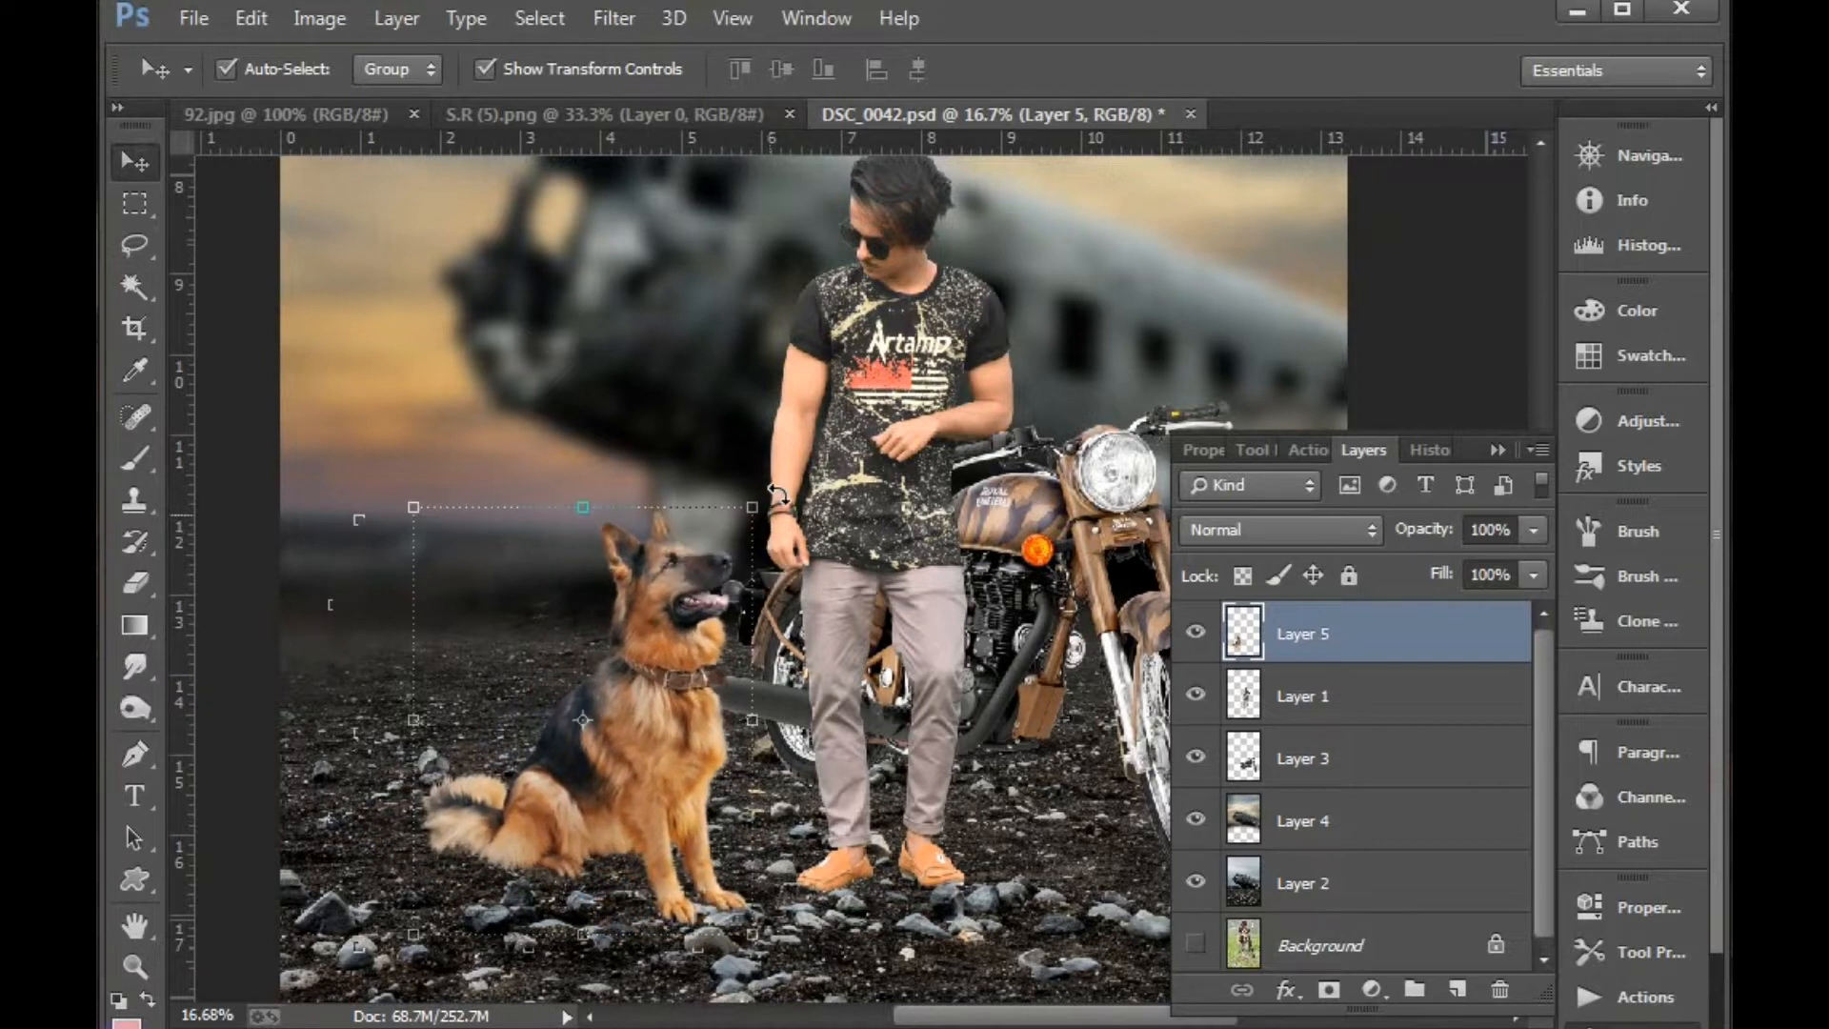
key(ctrl+t)
drag(777, 484, 753, 492)
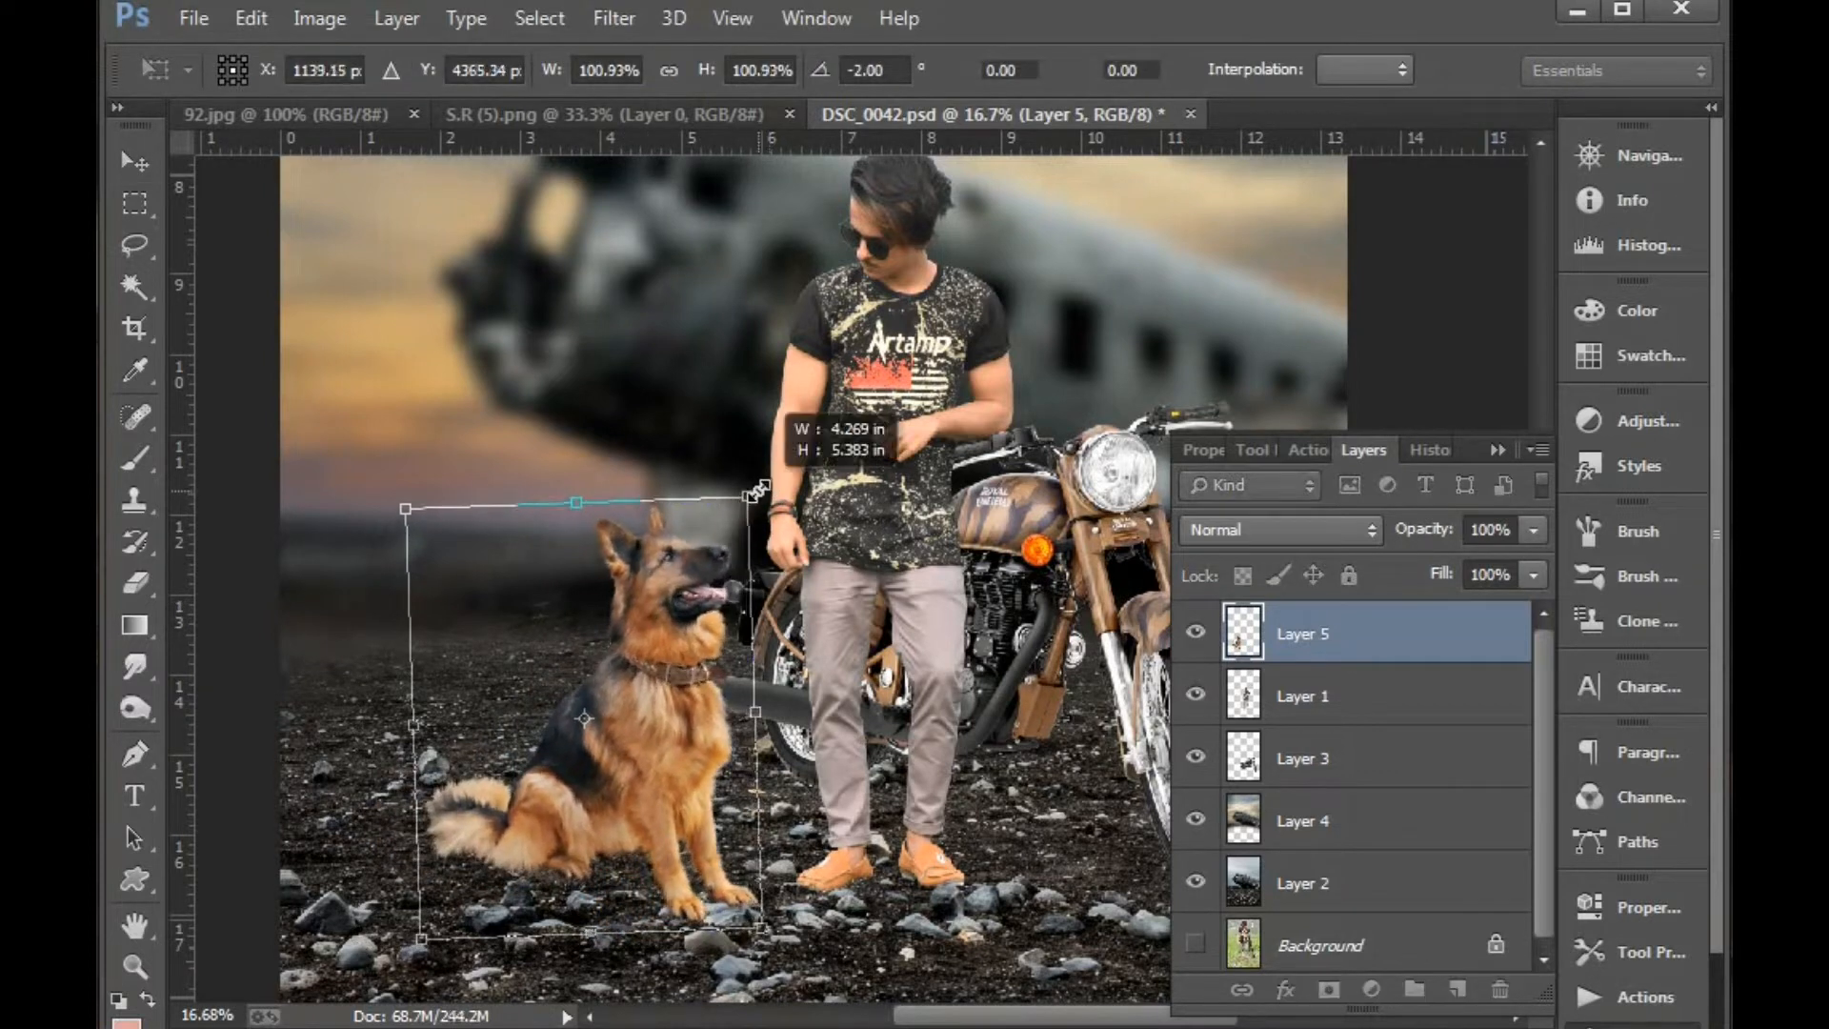
double_click(696, 550)
key(ctrl+0)
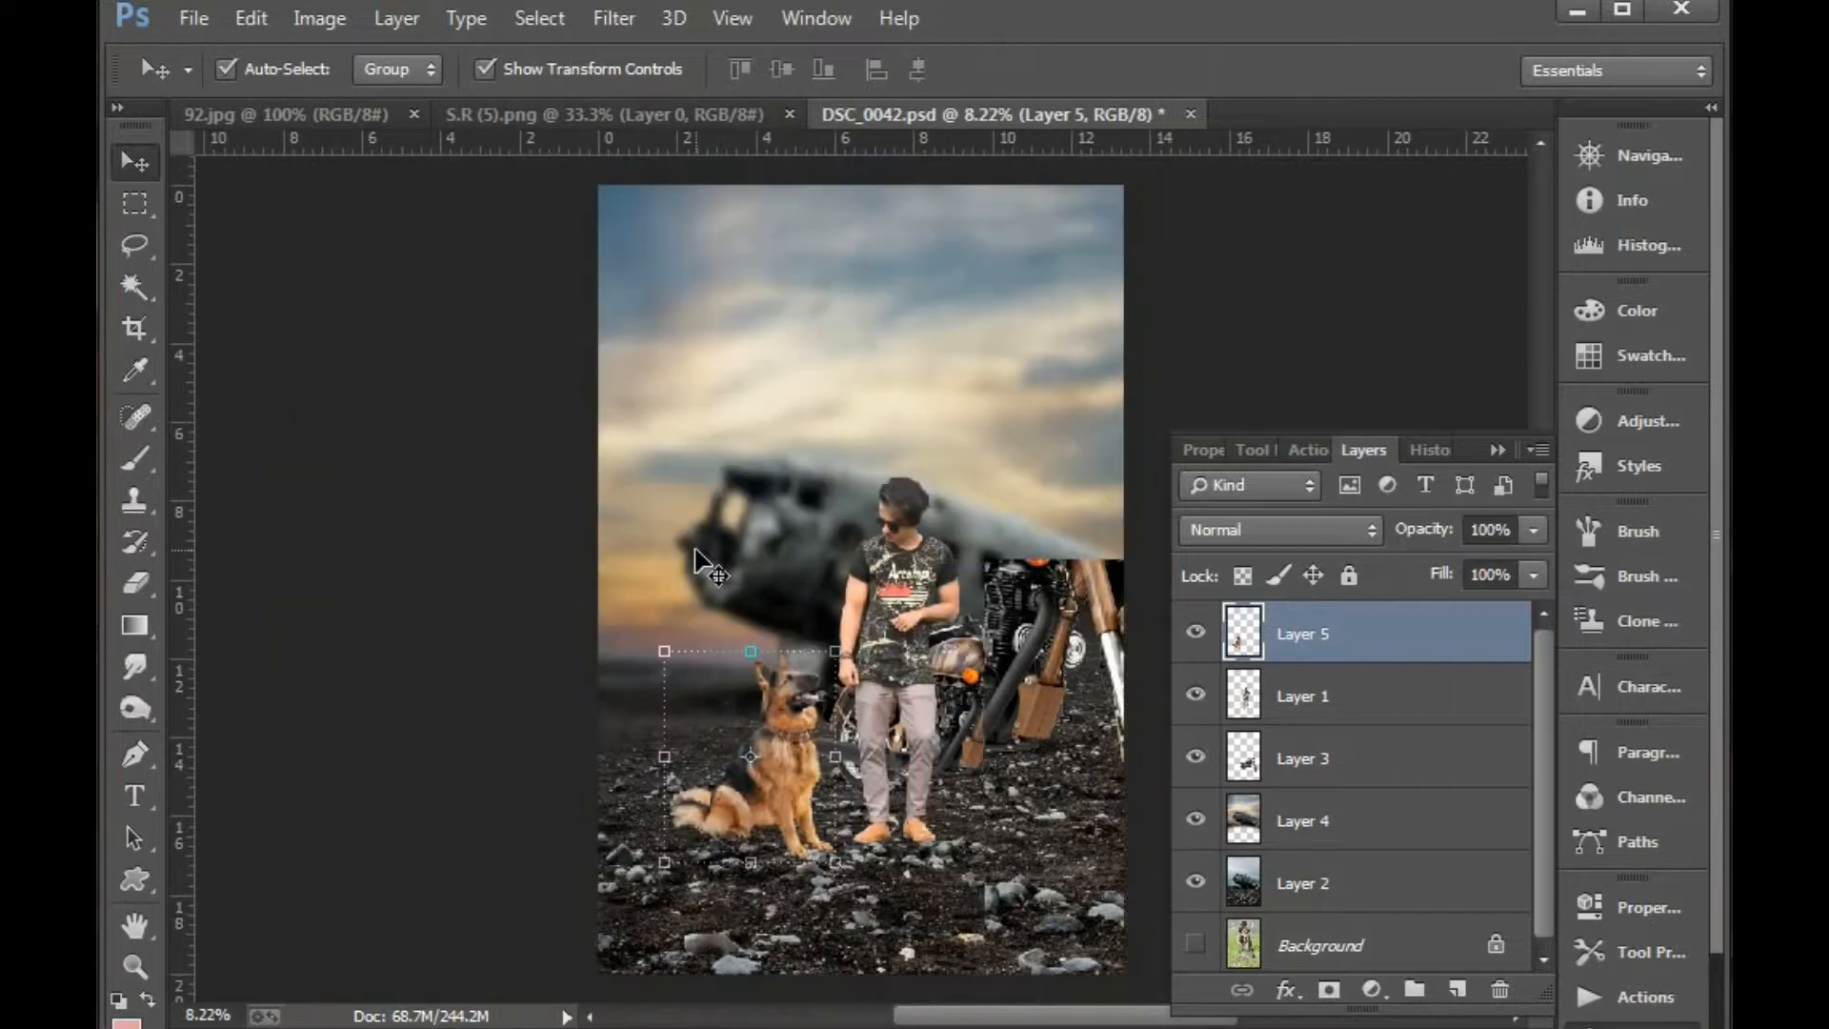
Fine-tune the dog's position beside the man's legs and check it in the whole composition
drag(468, 527, 1124, 805)
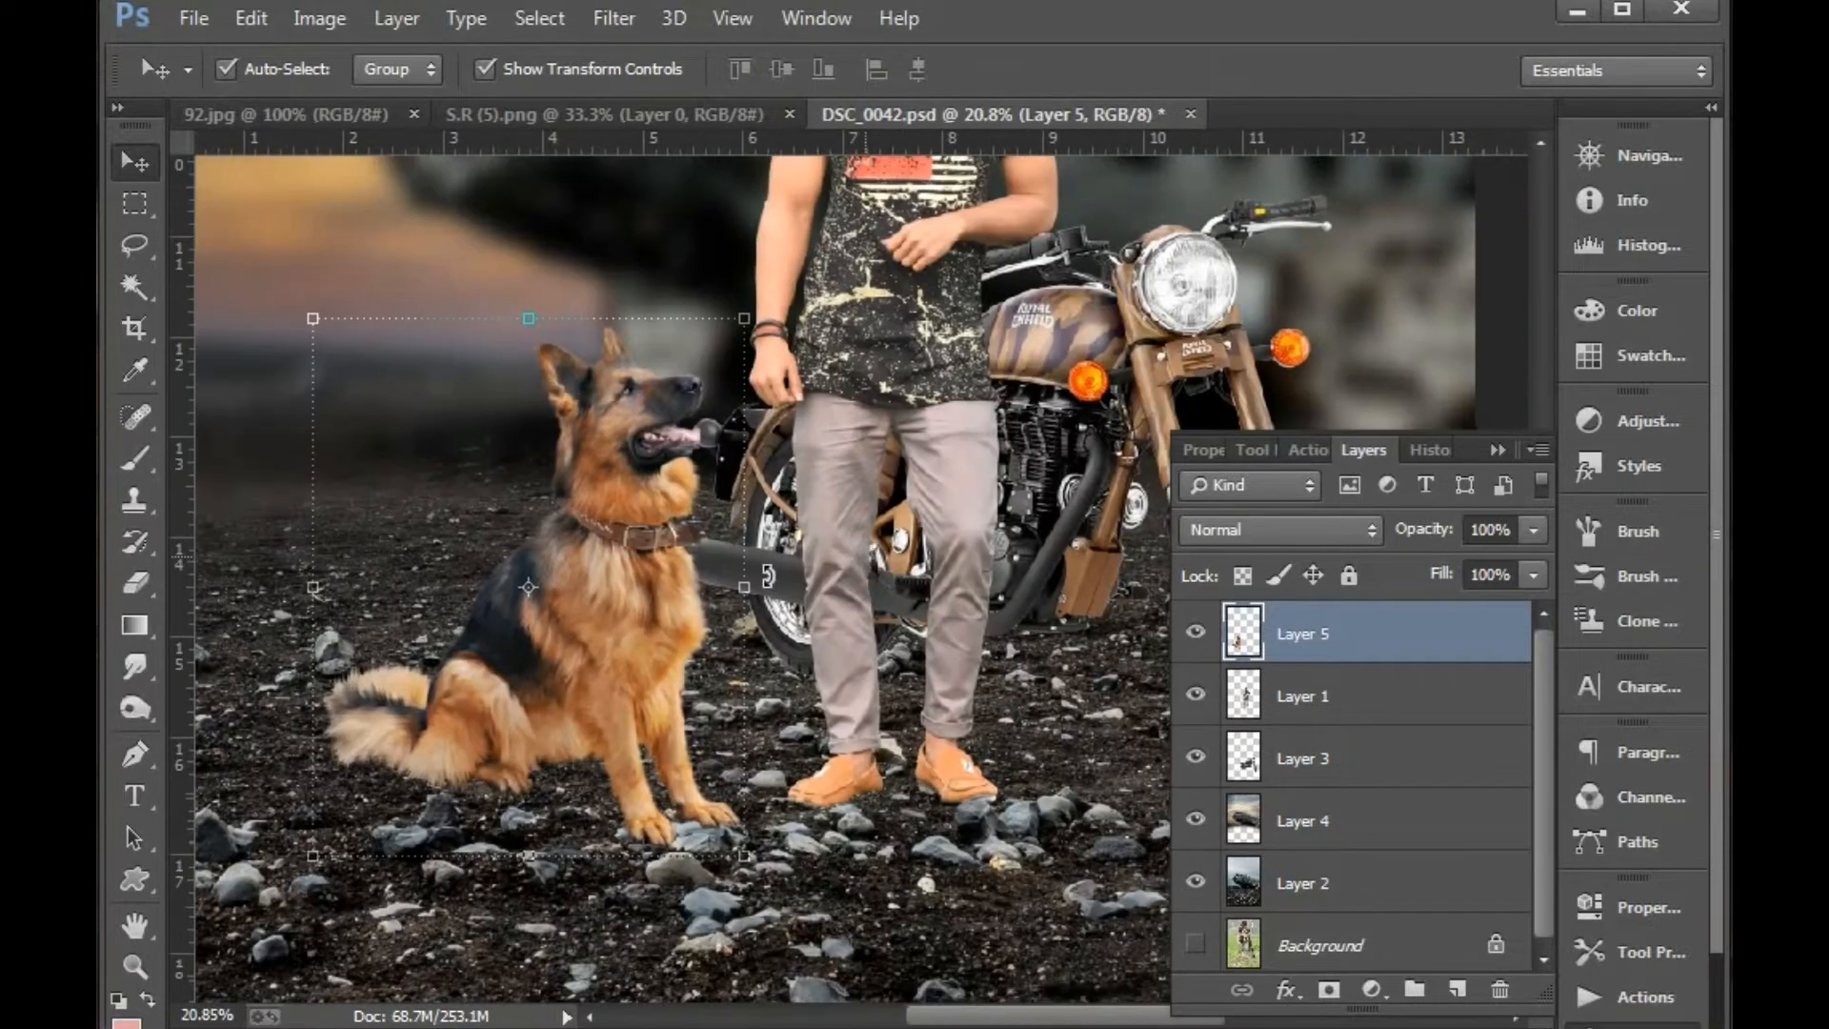
drag(641, 522, 672, 440)
key(ctrl+0)
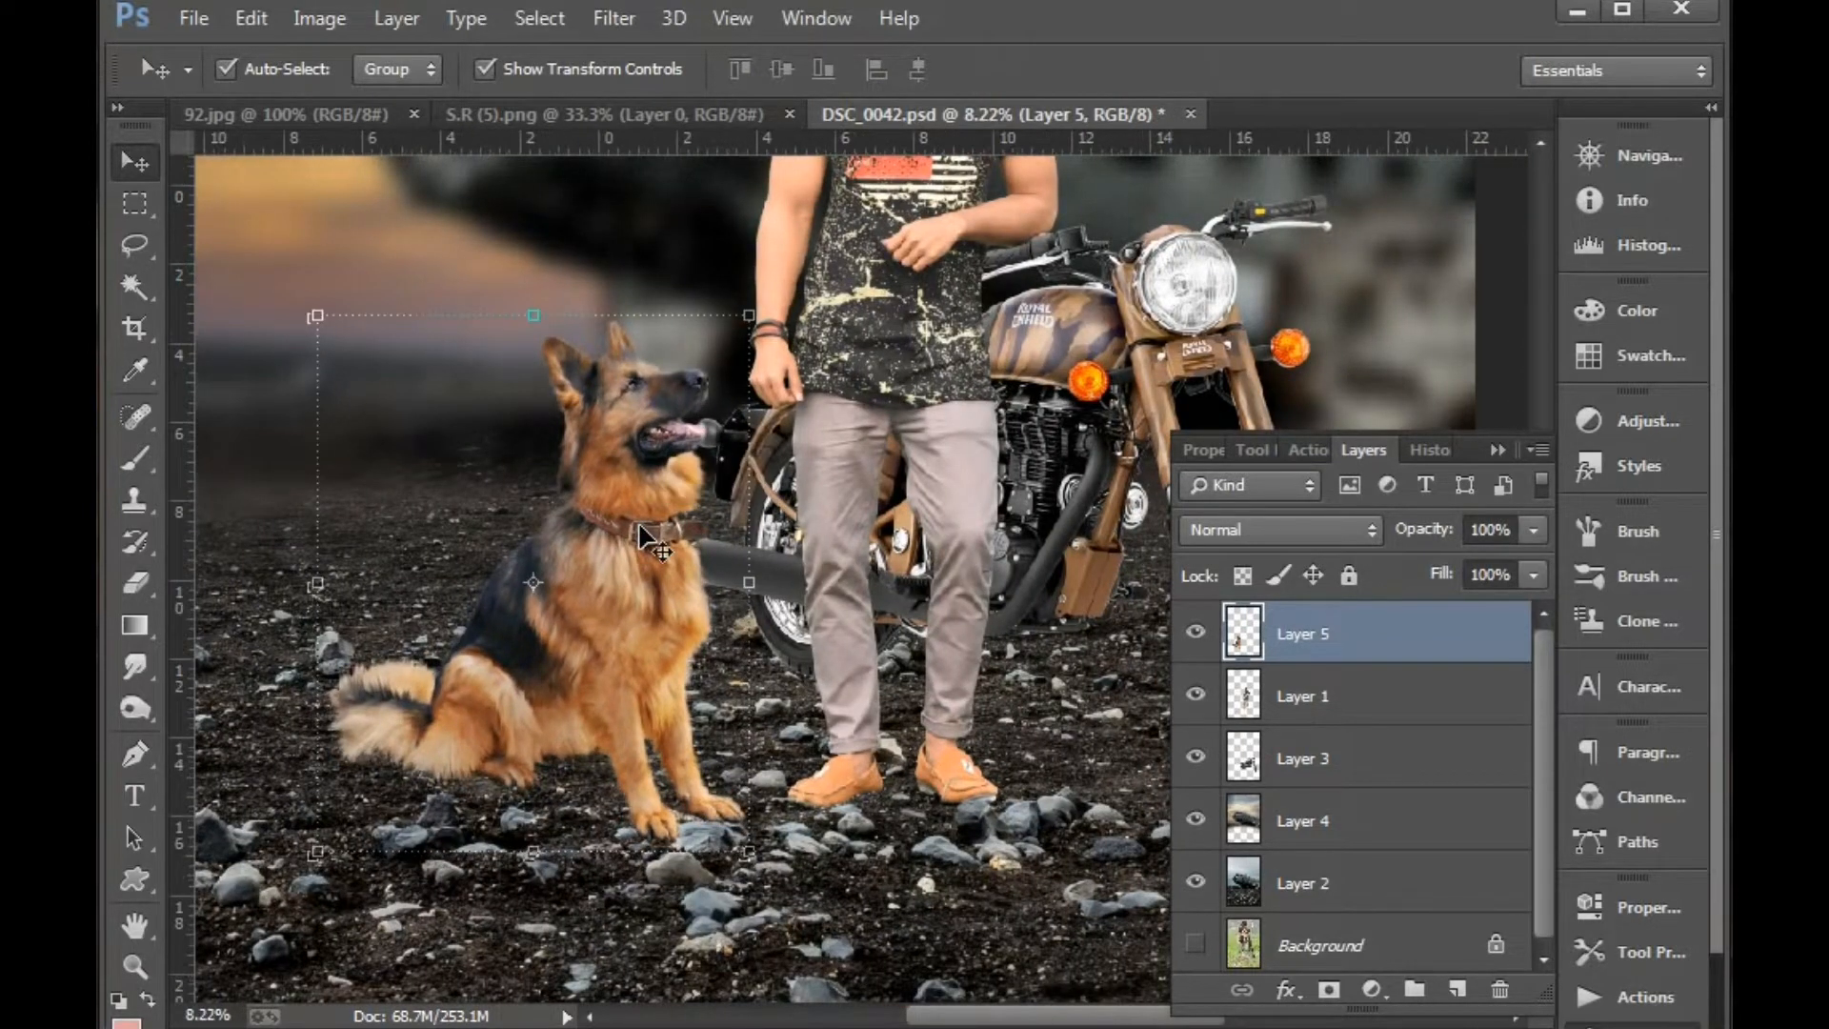
click(1043, 734)
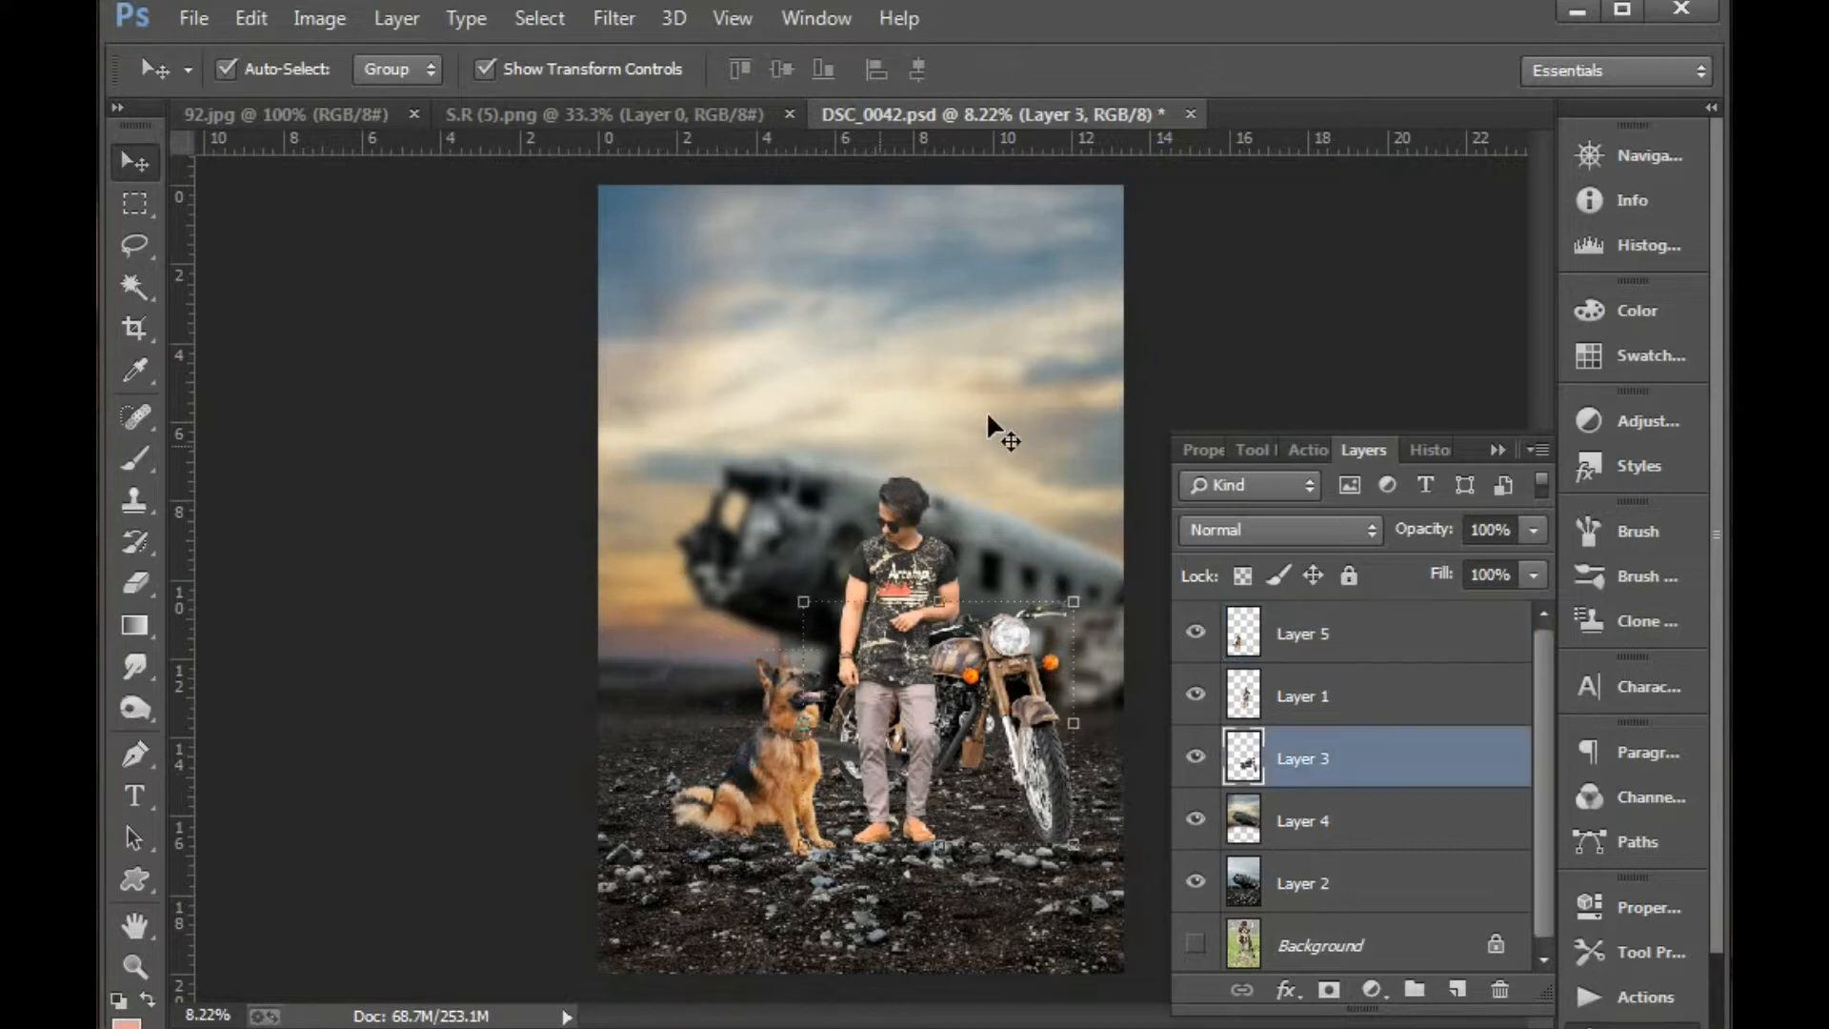
click(832, 196)
Close the source images S.R (5).png and 92.jpg
click(638, 115)
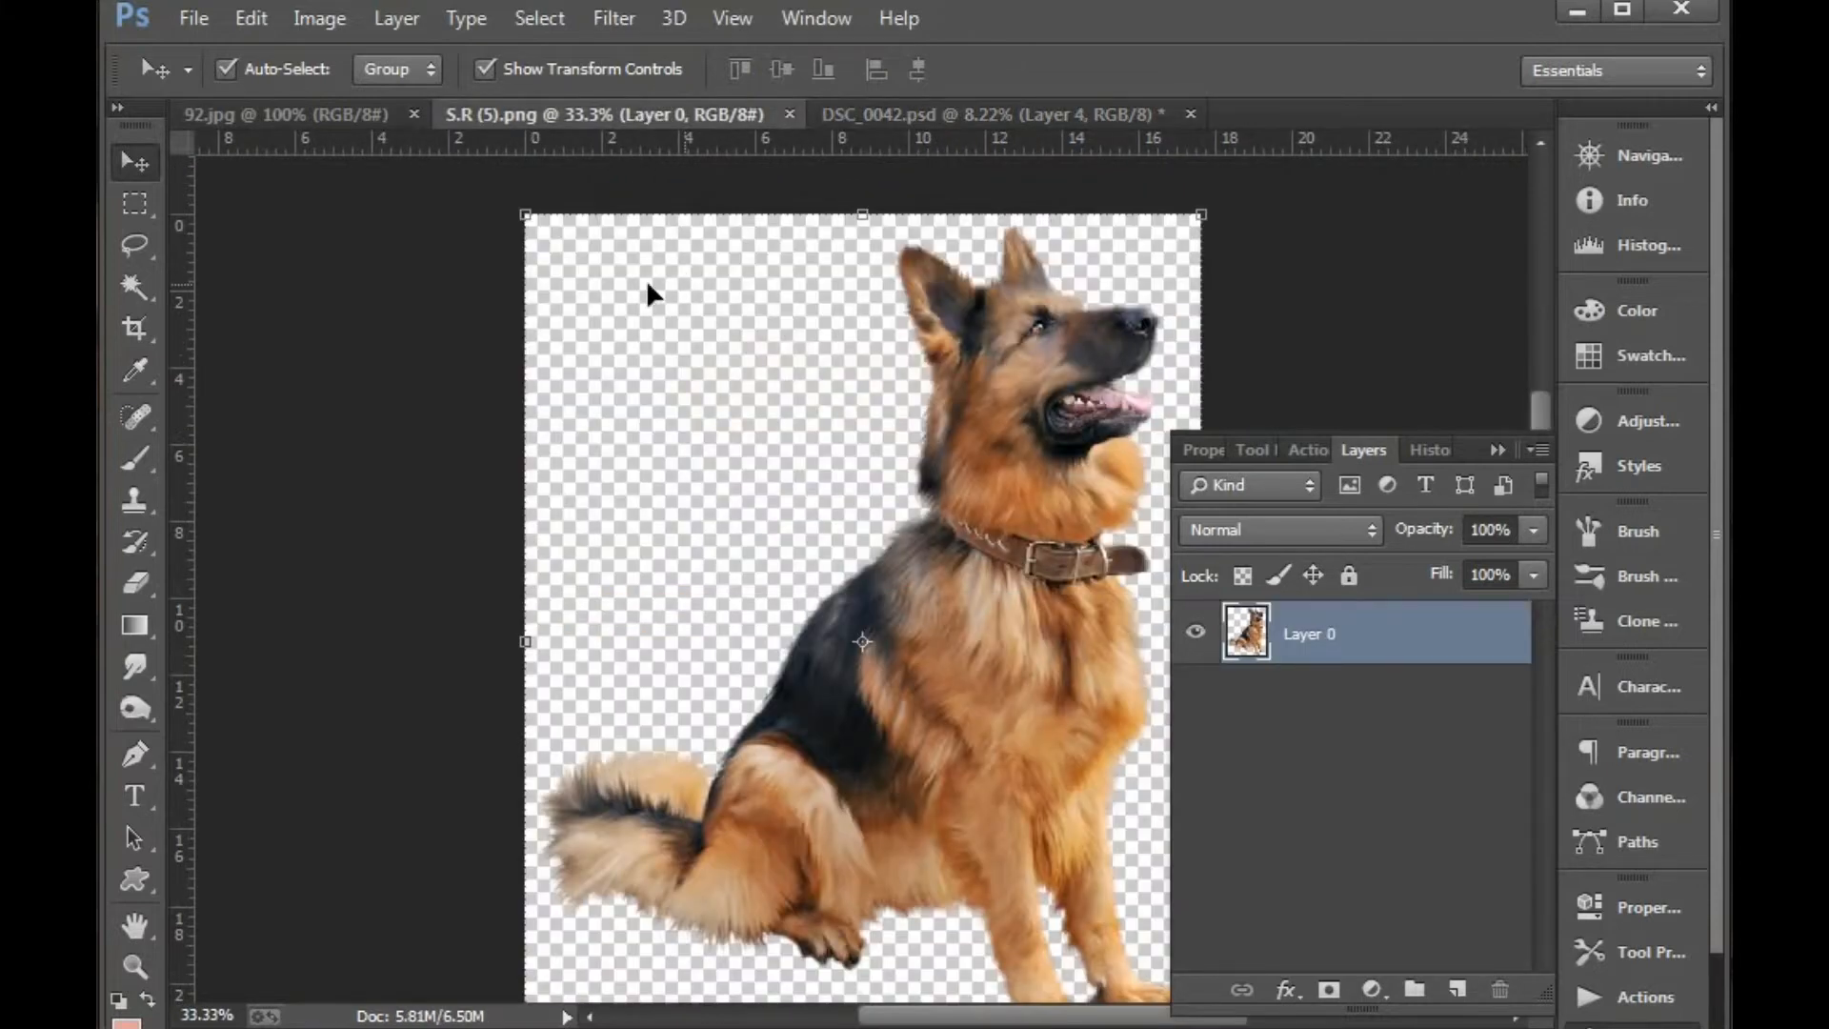
key(ctrl+w)
click(356, 116)
key(ctrl+w)
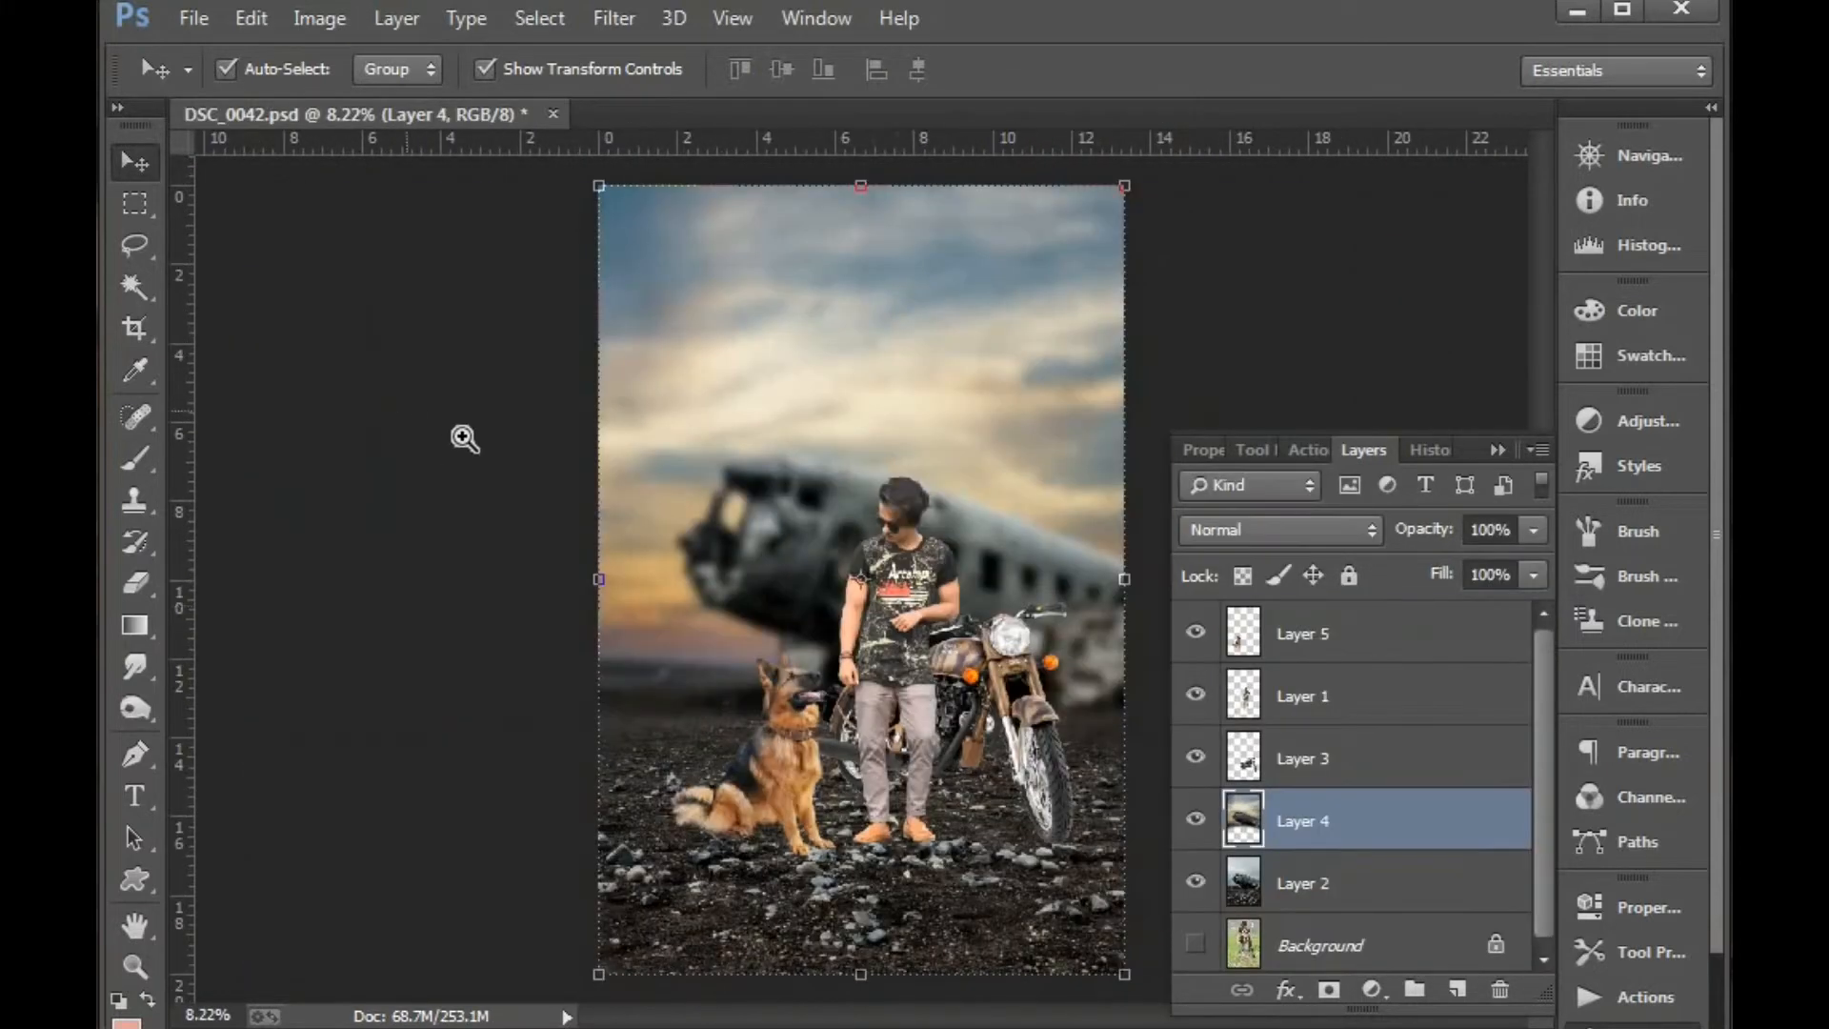
Apply the Camera Raw filter to the motorcycle on Layer 3 with Shadows at -39 and Blacks at -17
drag(462, 429, 1139, 829)
drag(1086, 810, 743, 415)
drag(733, 534, 752, 626)
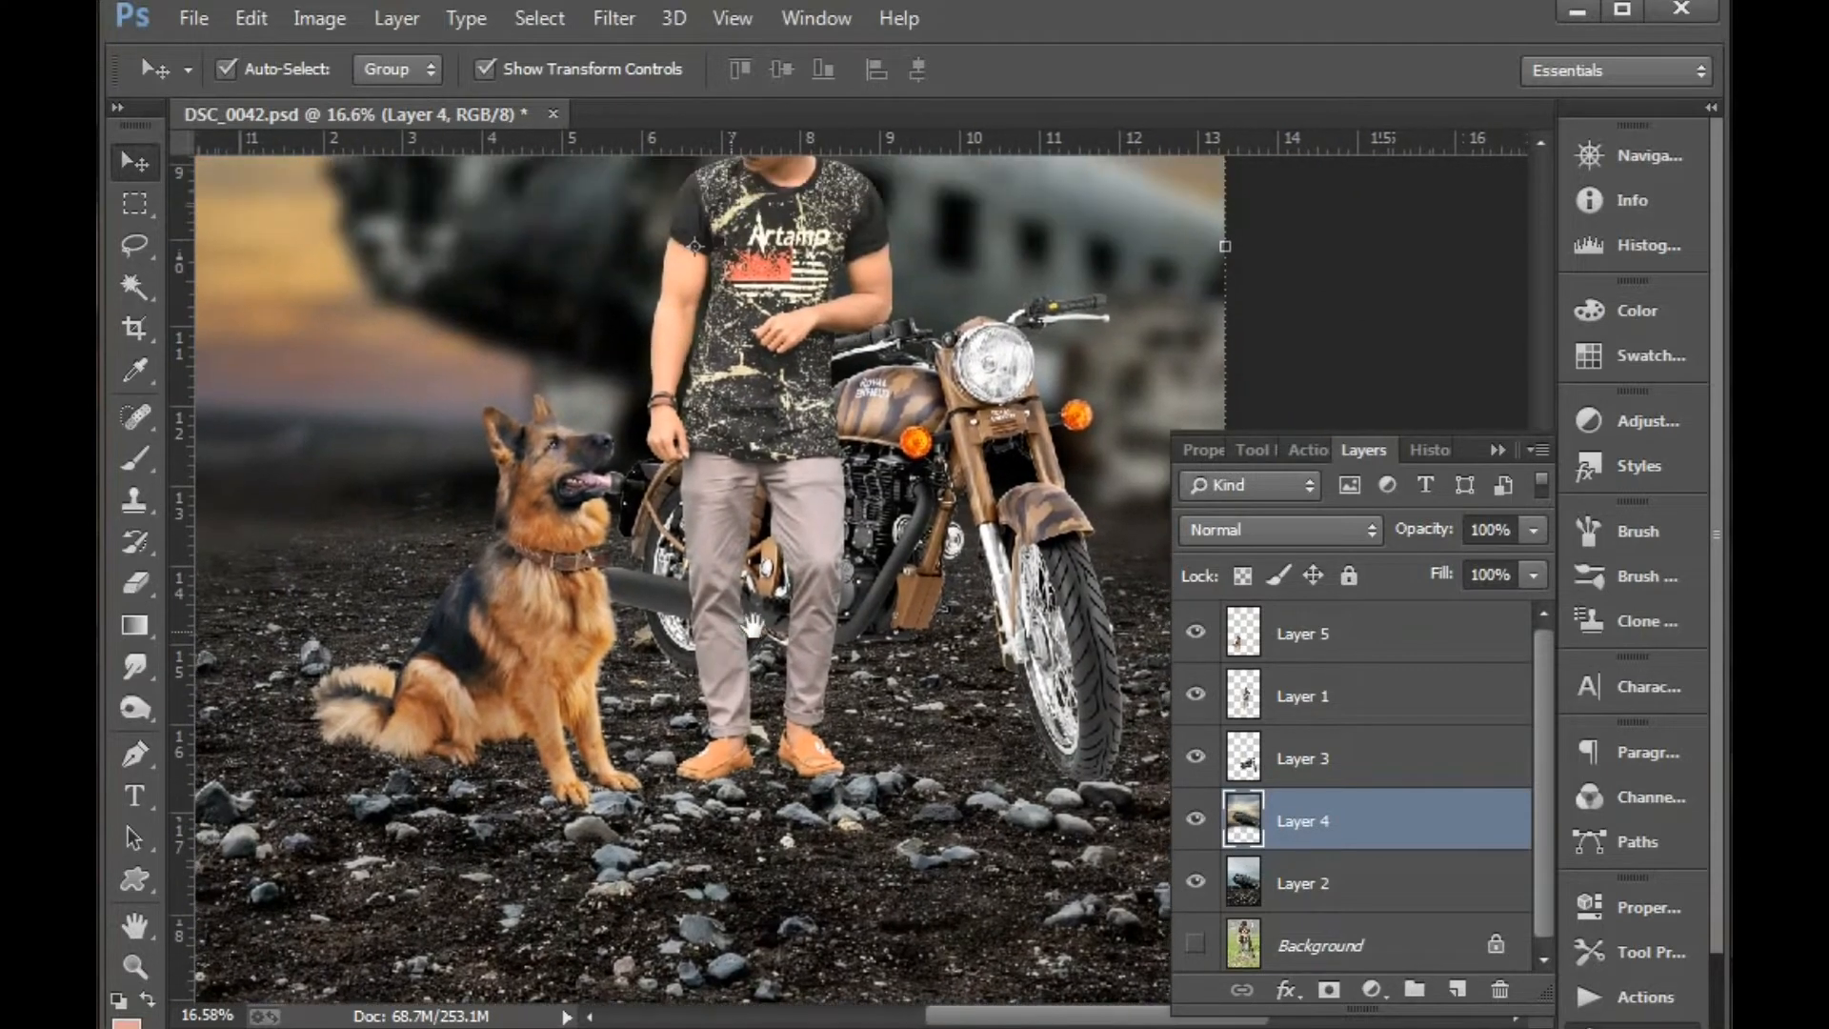
click(1016, 353)
drag(903, 380, 948, 501)
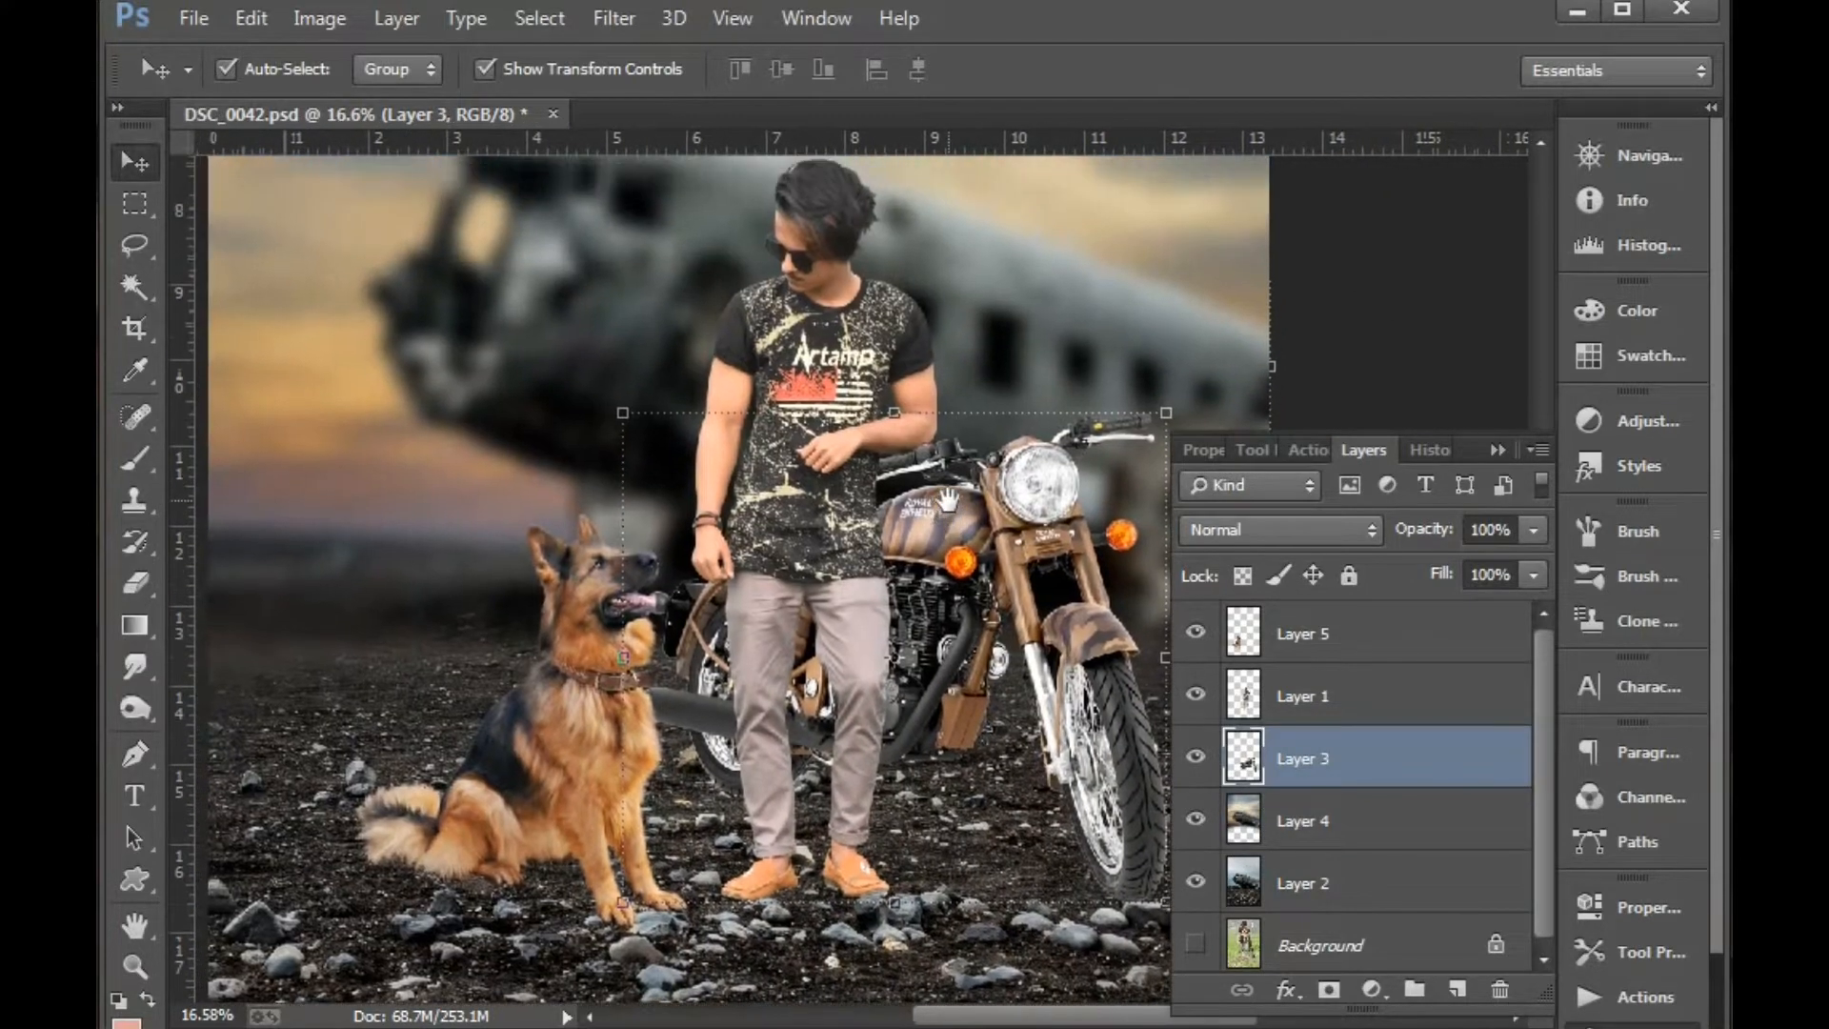
click(621, 25)
click(991, 202)
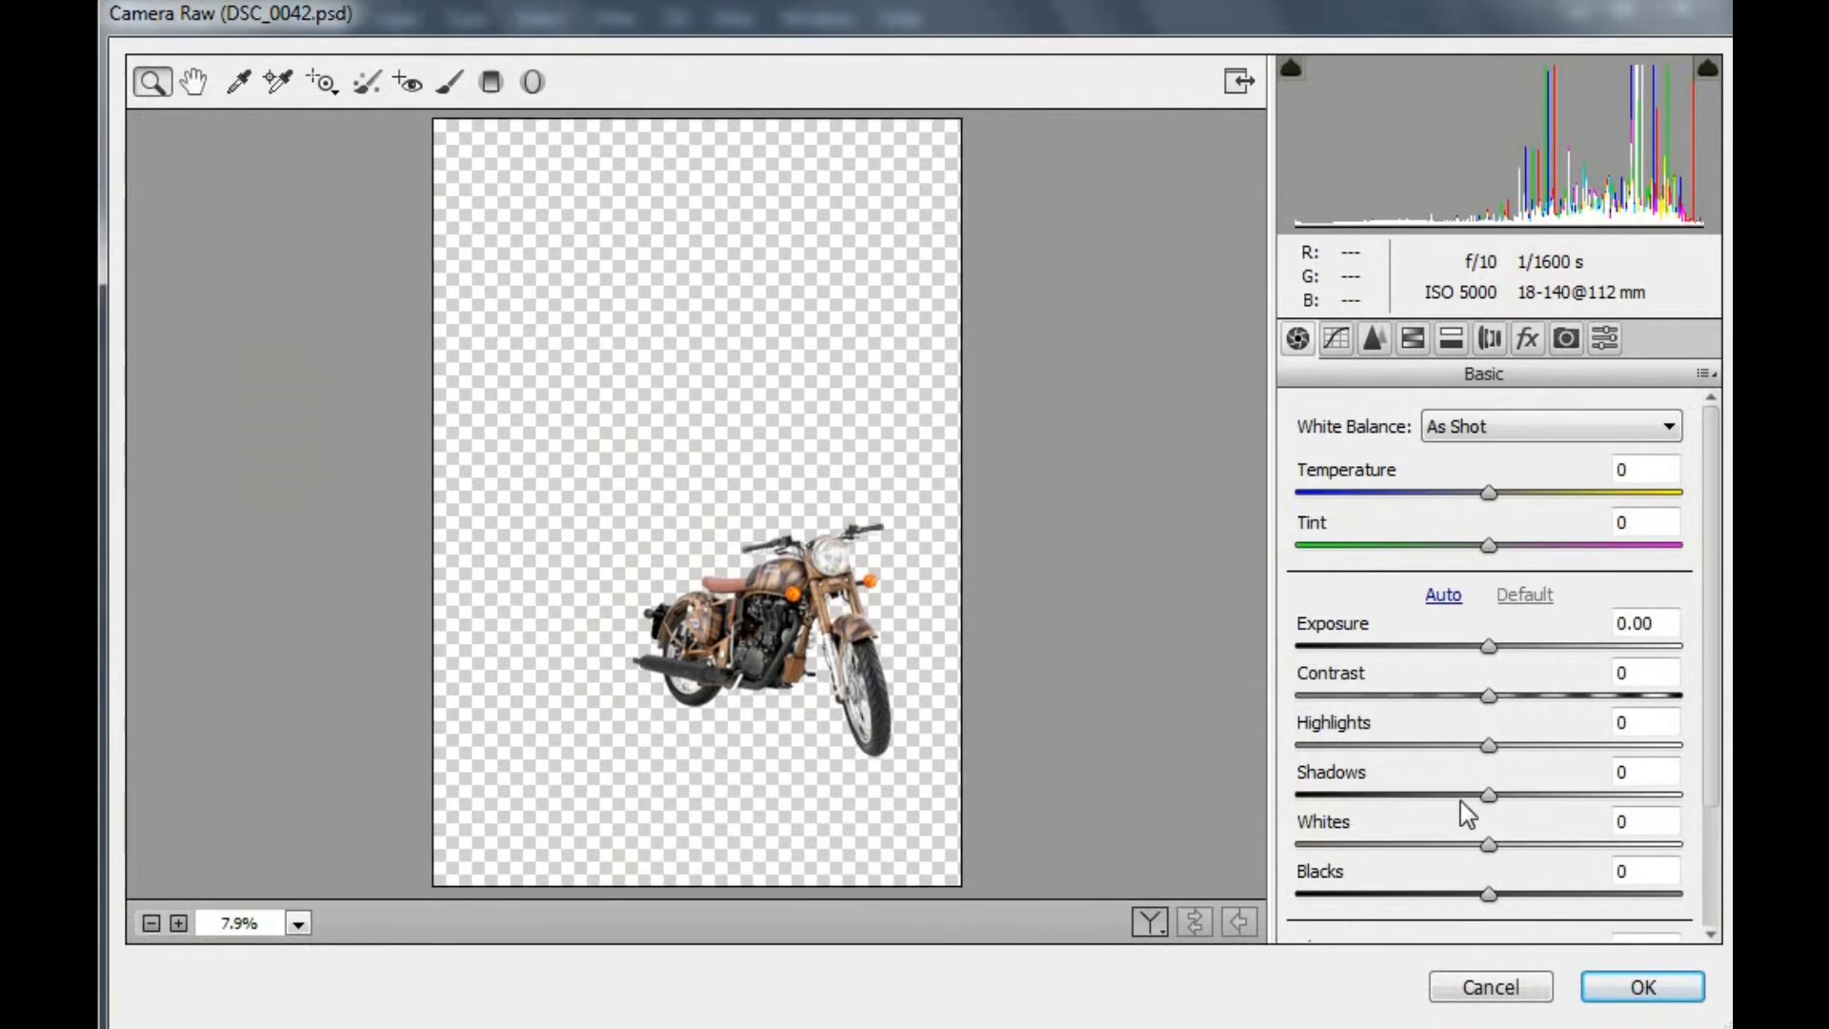
drag(1459, 803, 1414, 793)
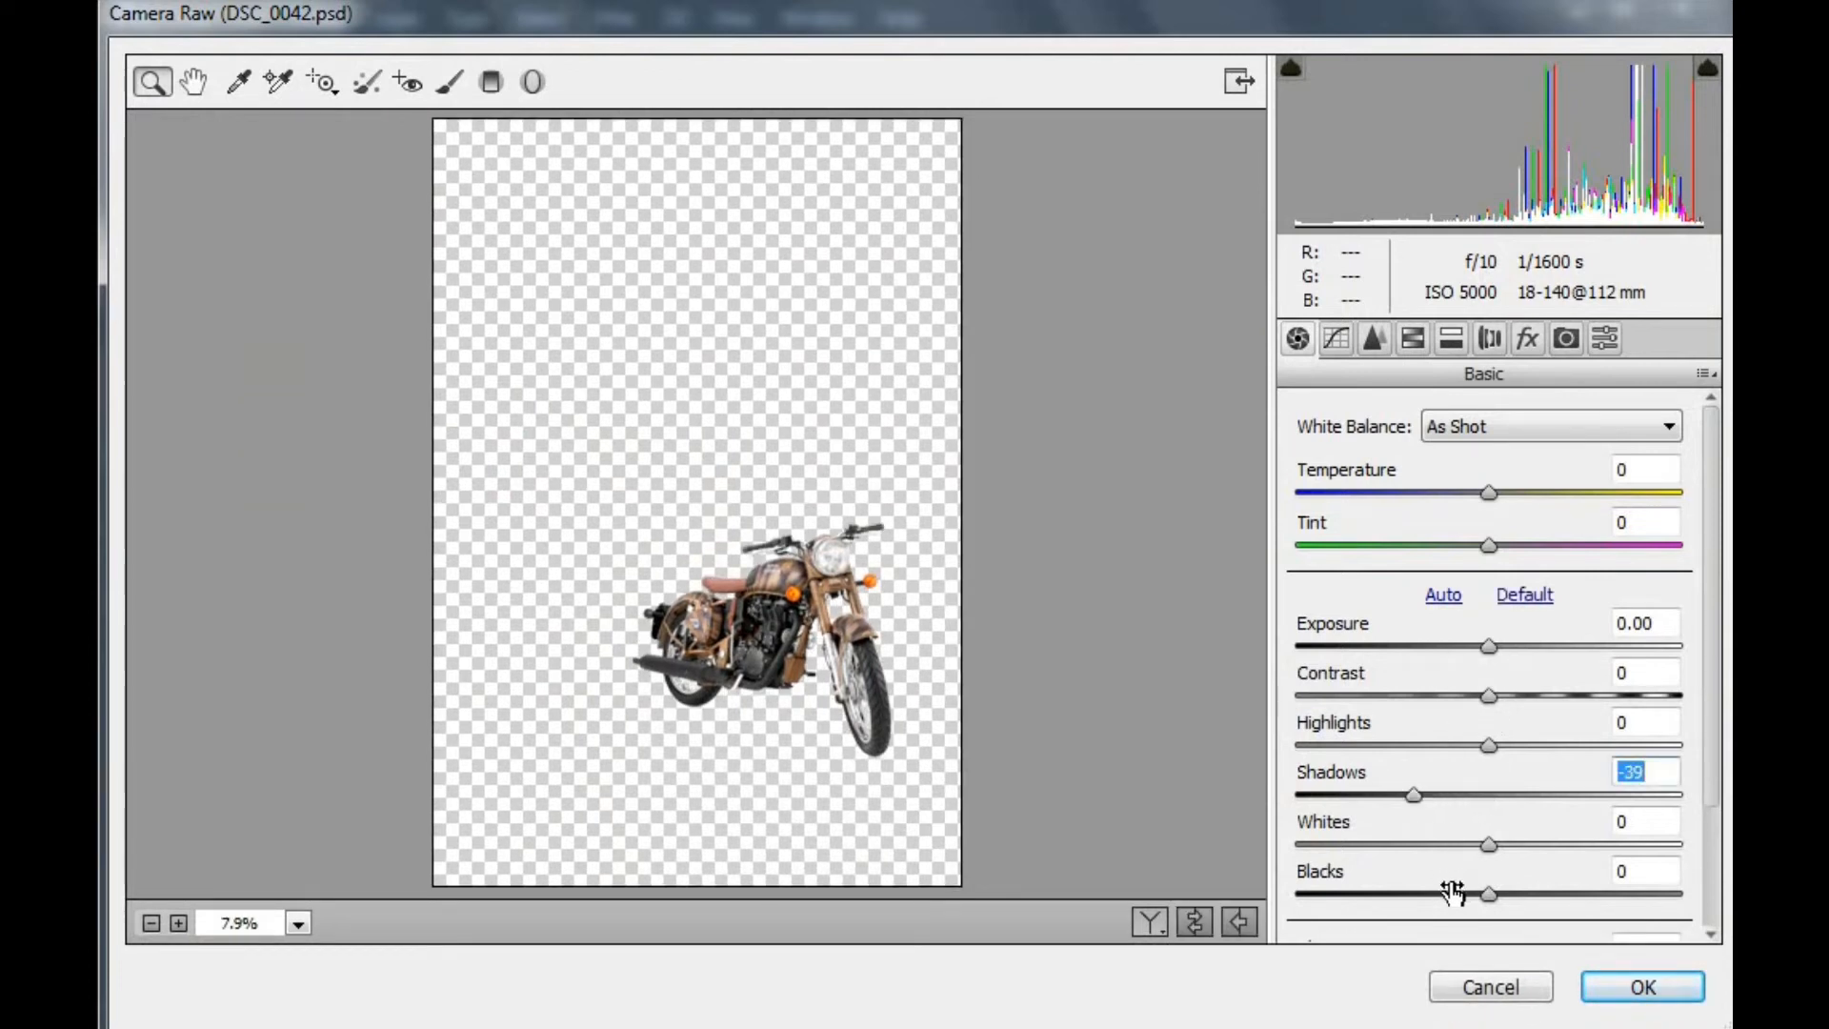
mouse_move(1453, 891)
mouse_down()
mouse_move(1368, 896)
mouse_move(1446, 873)
mouse_up()
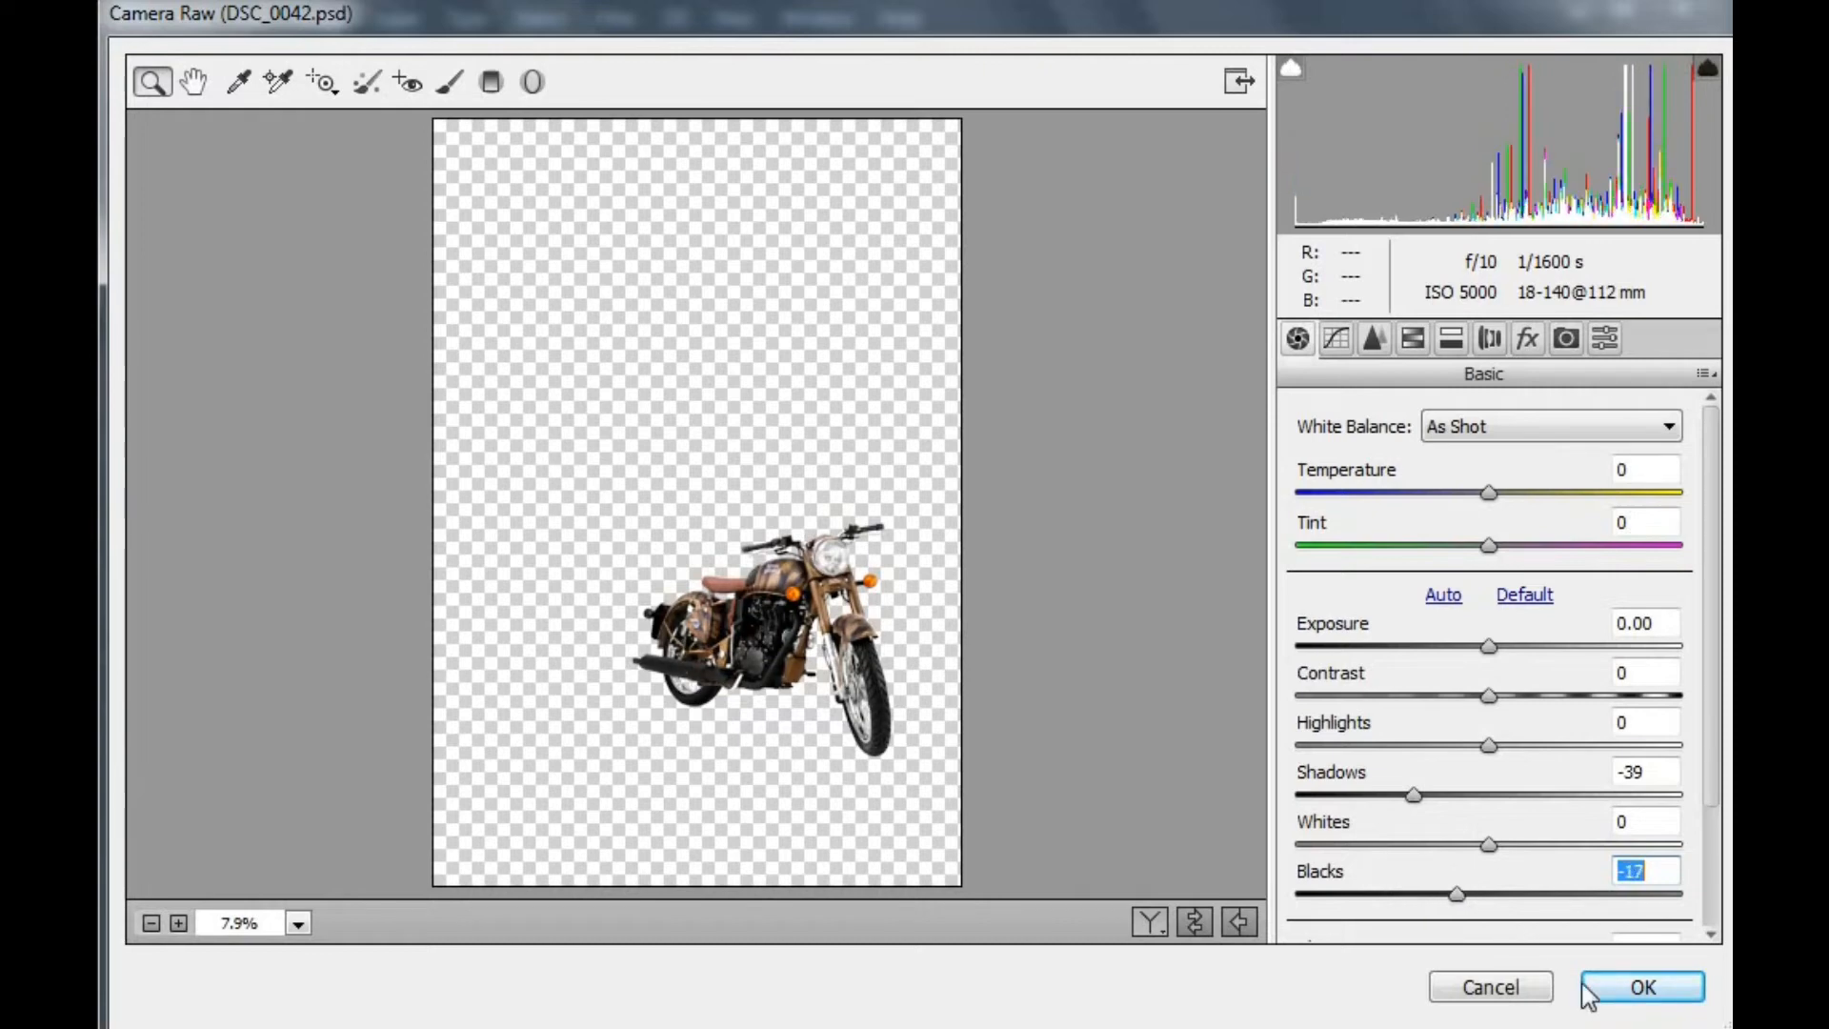
click(1624, 991)
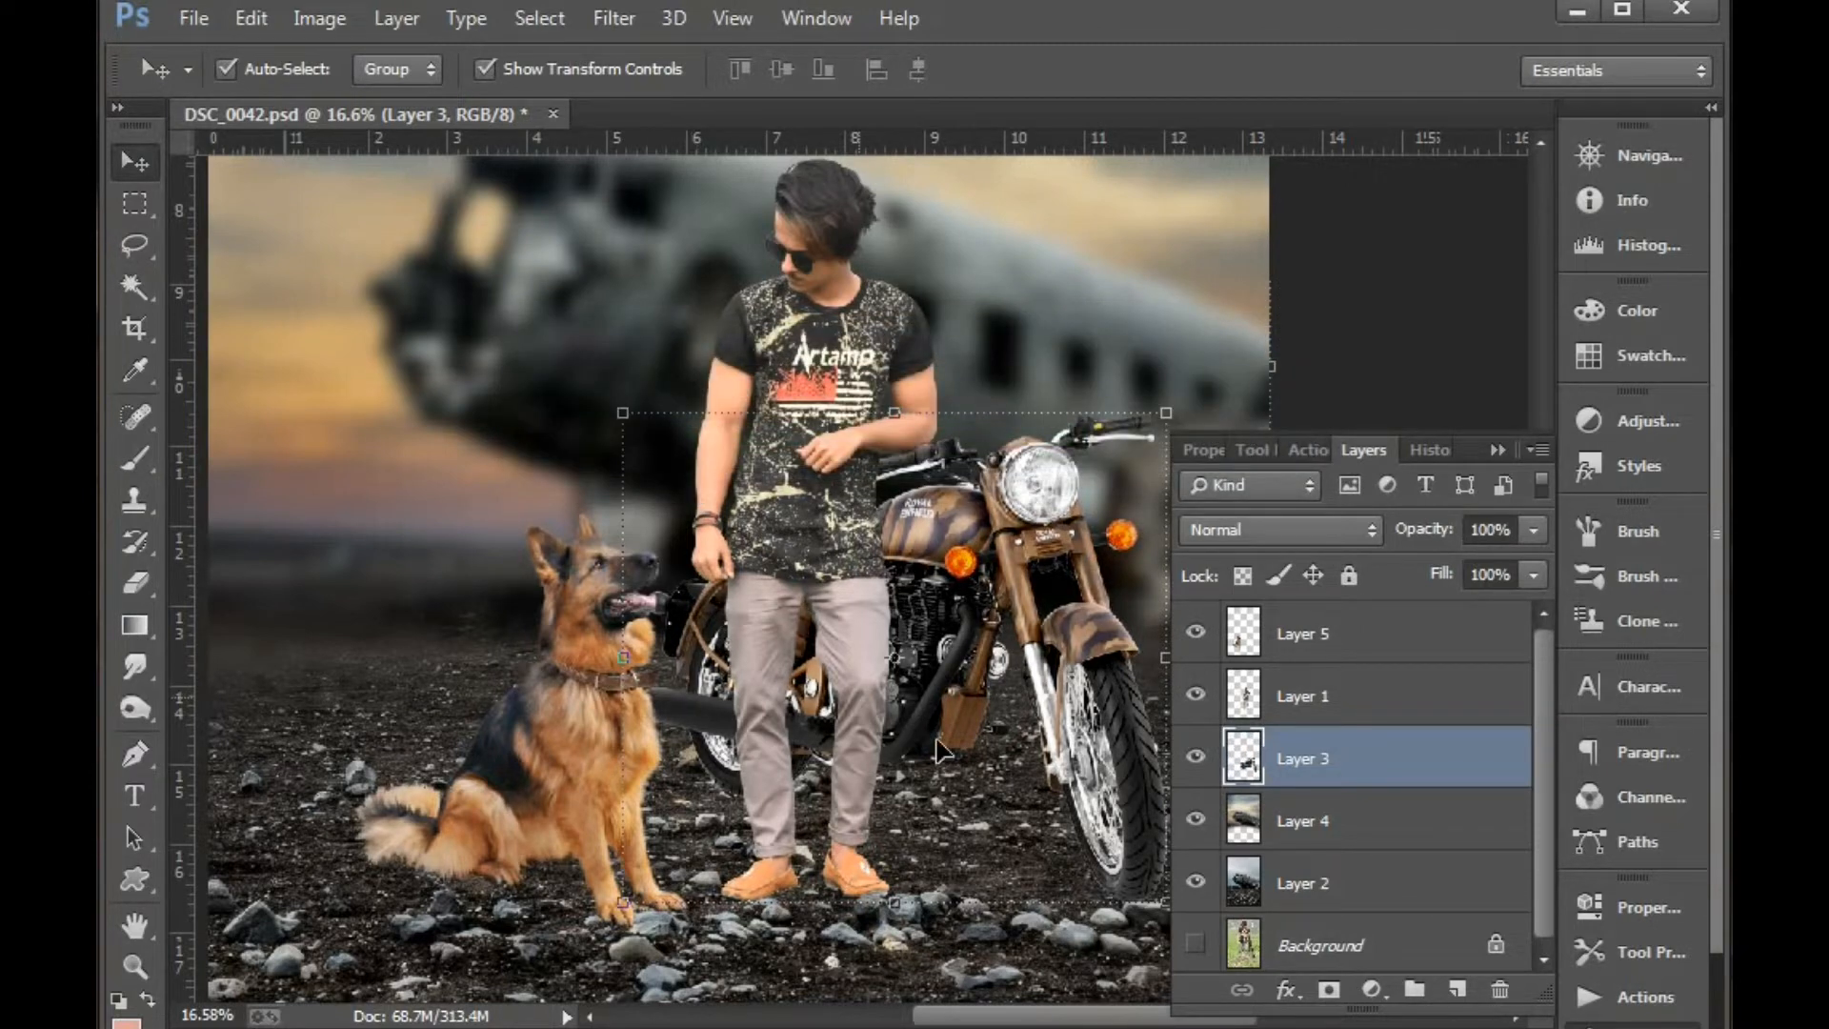
Examine the motorcycle's front and rear wheels and the dog up close where they meet the ground
drag(946, 748, 1153, 837)
click(138, 584)
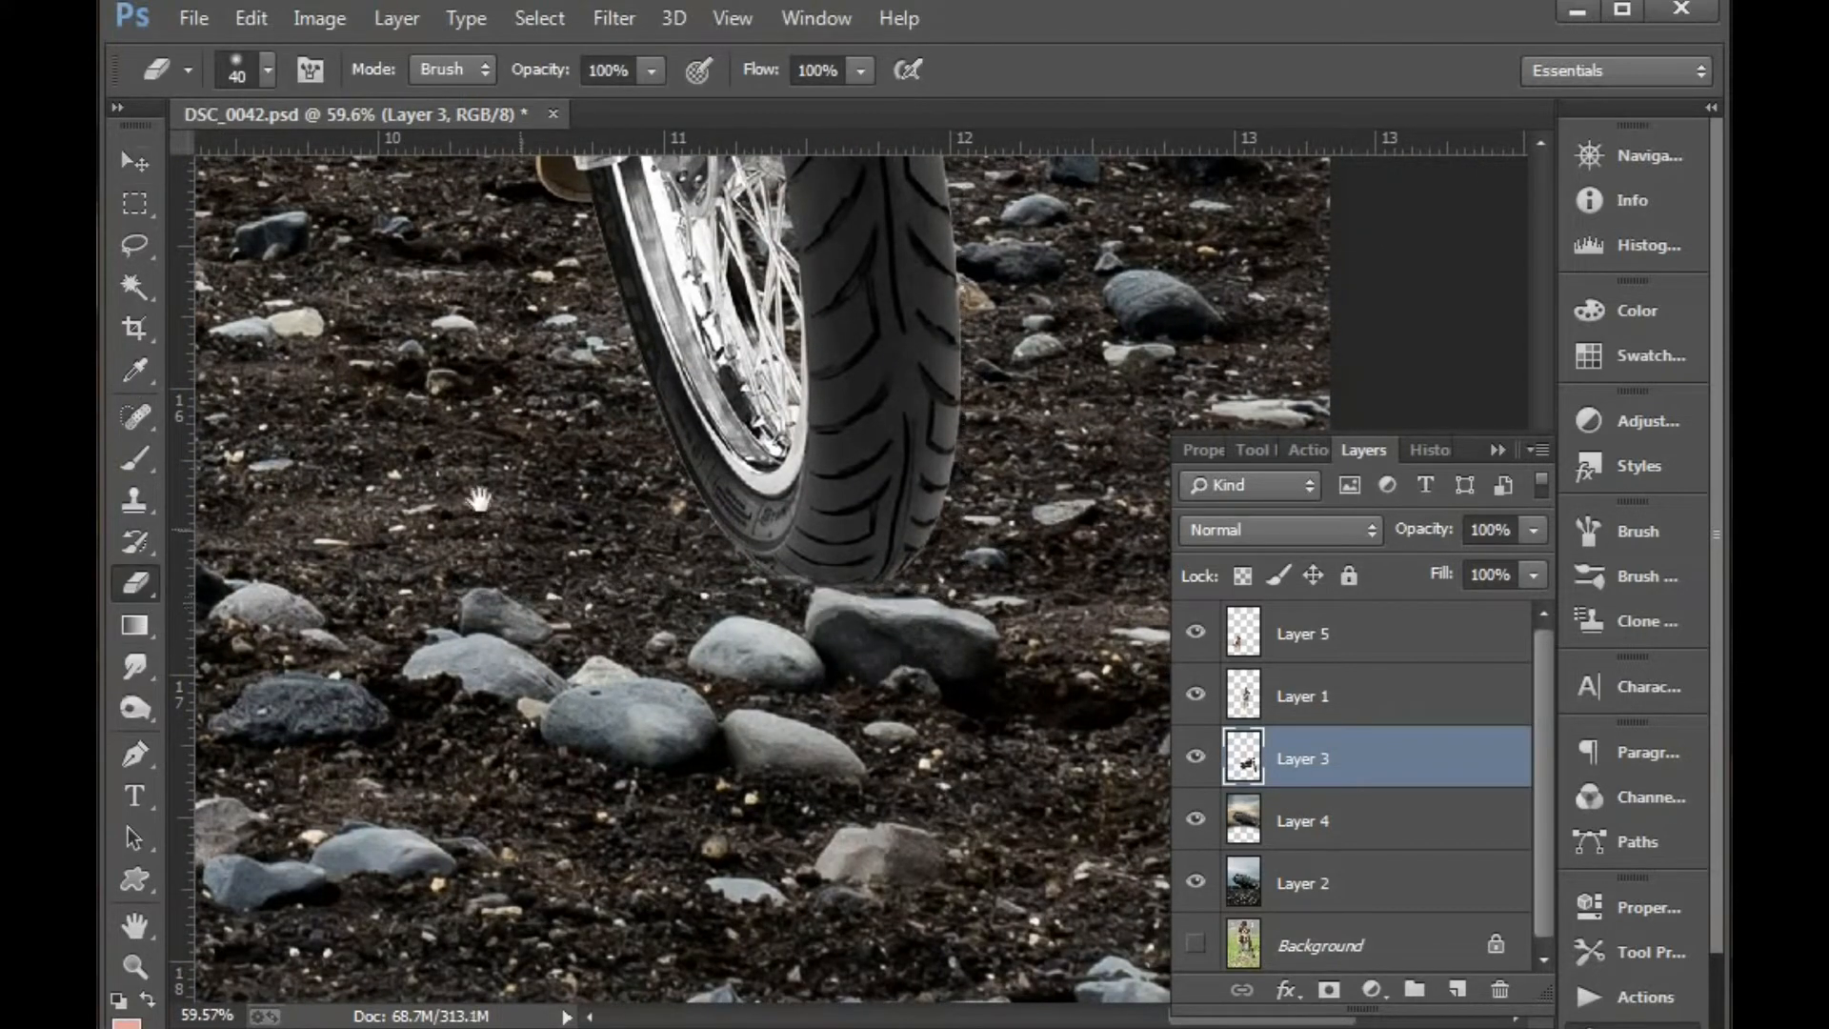
drag(478, 497, 809, 759)
drag(372, 400, 843, 572)
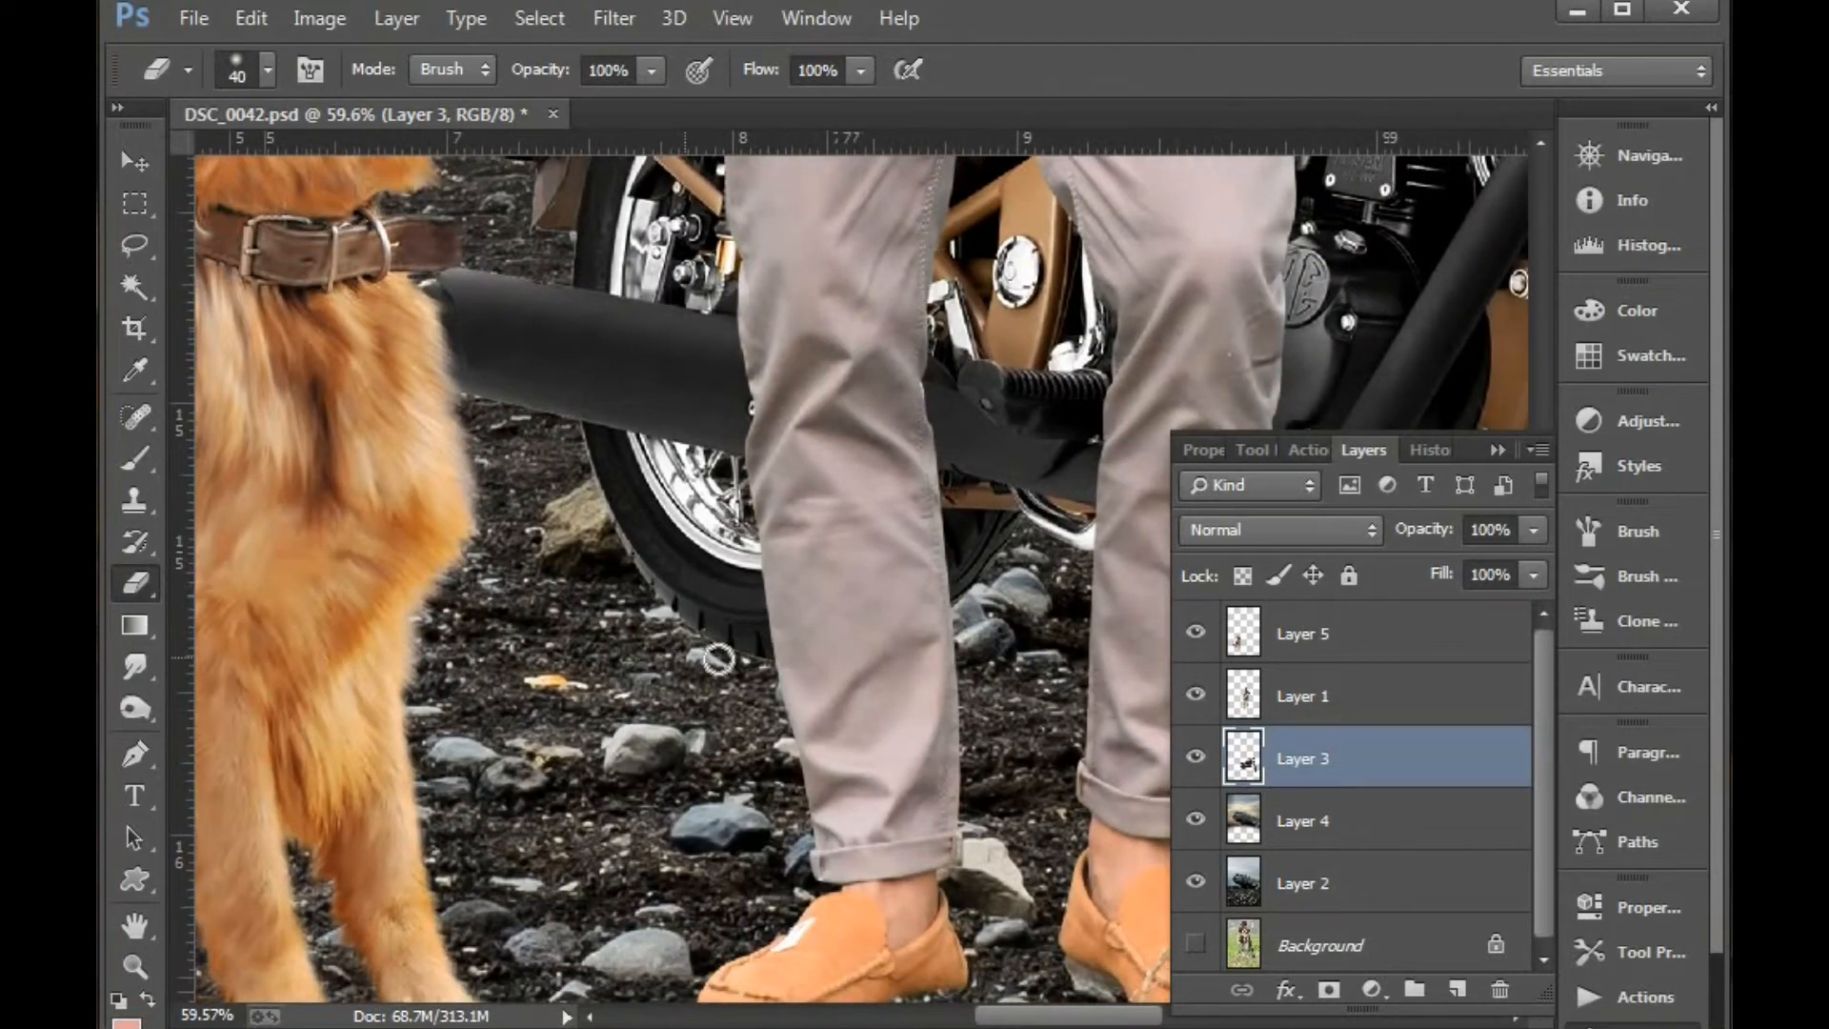
key(ctrl+0)
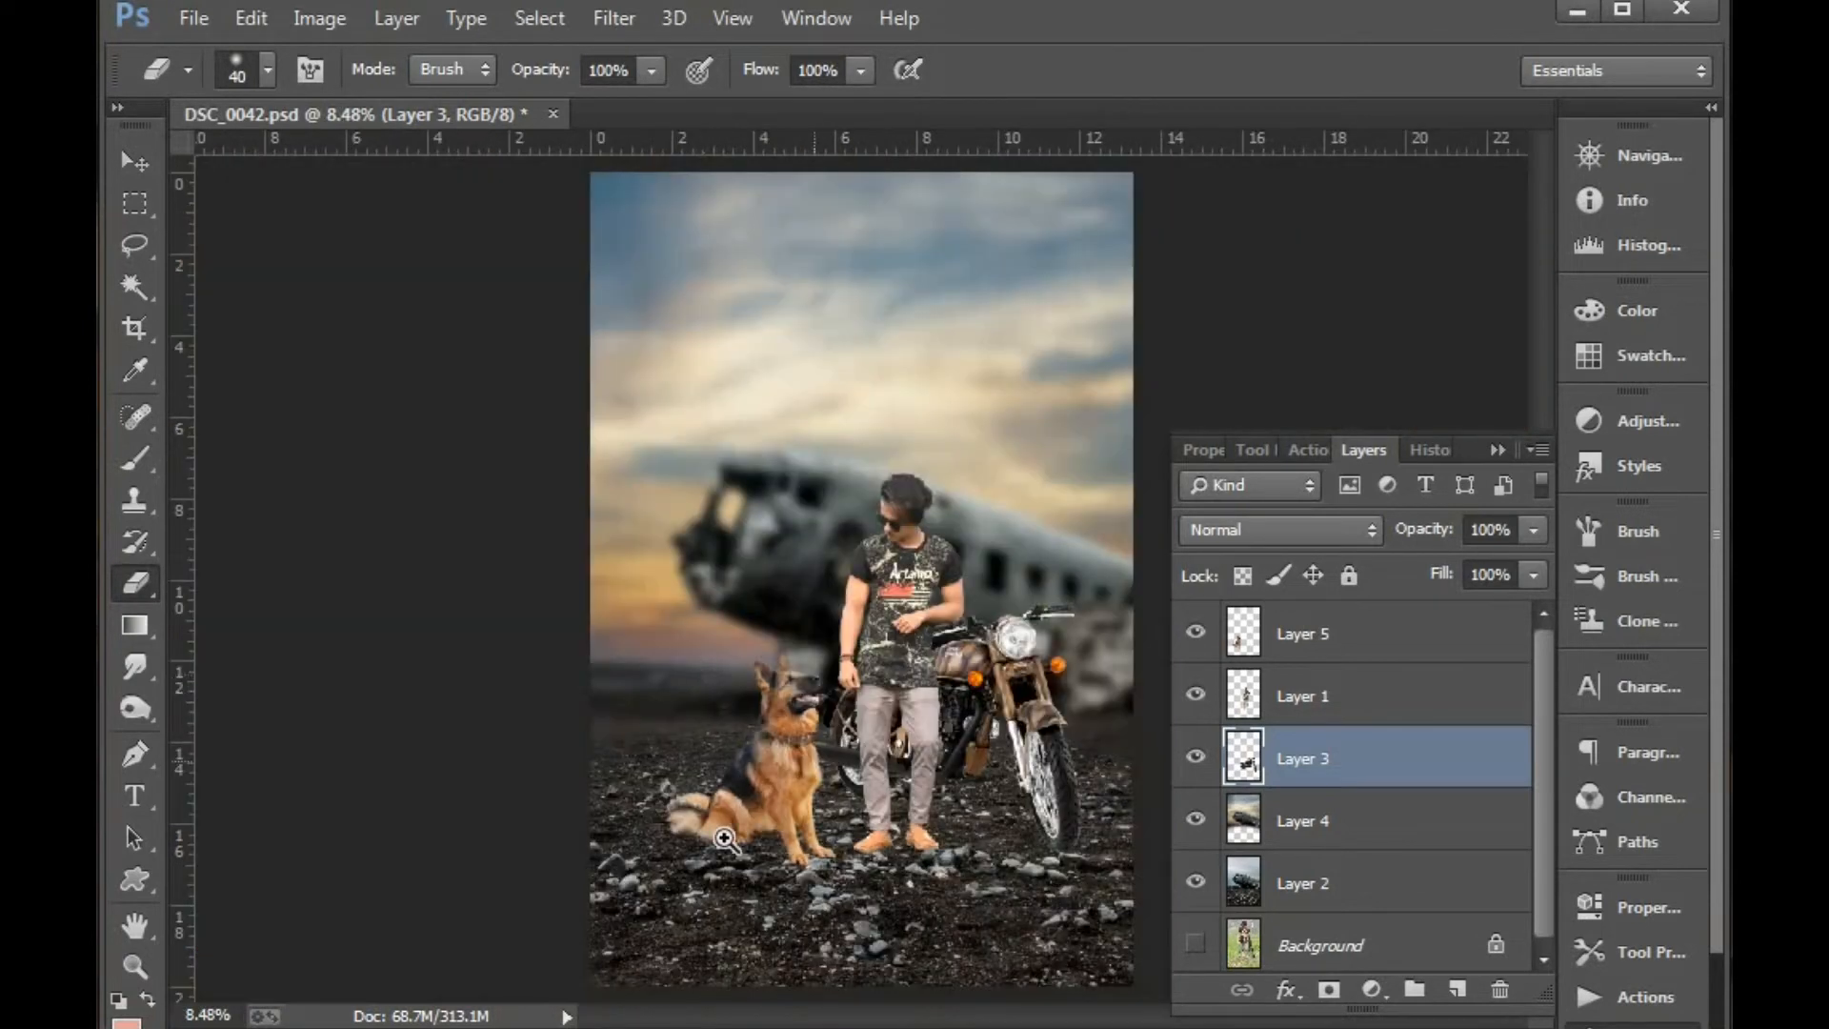
drag(724, 839, 882, 781)
drag(334, 617, 588, 736)
key(ctrl+0)
key(v)
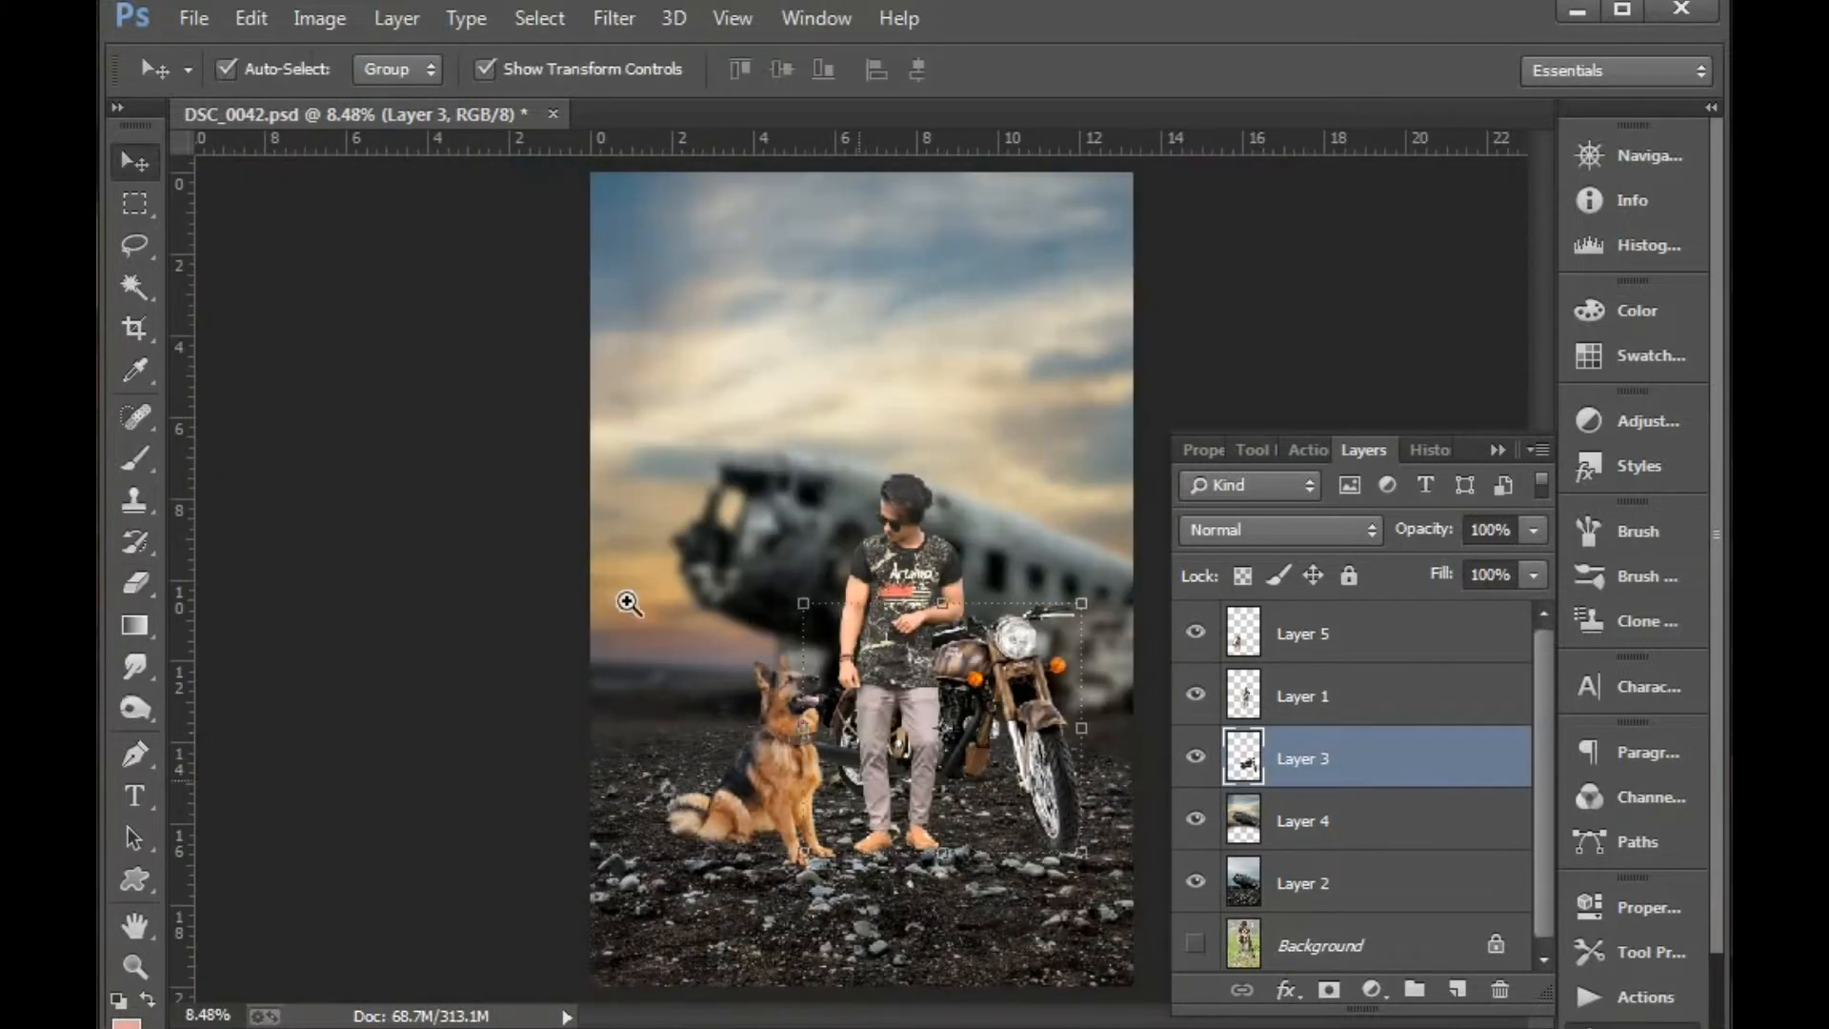
Merge the sky Layer 4 with the airplane wreck Layer 2 into a single background layer
drag(620, 604, 1096, 829)
drag(1000, 756, 815, 572)
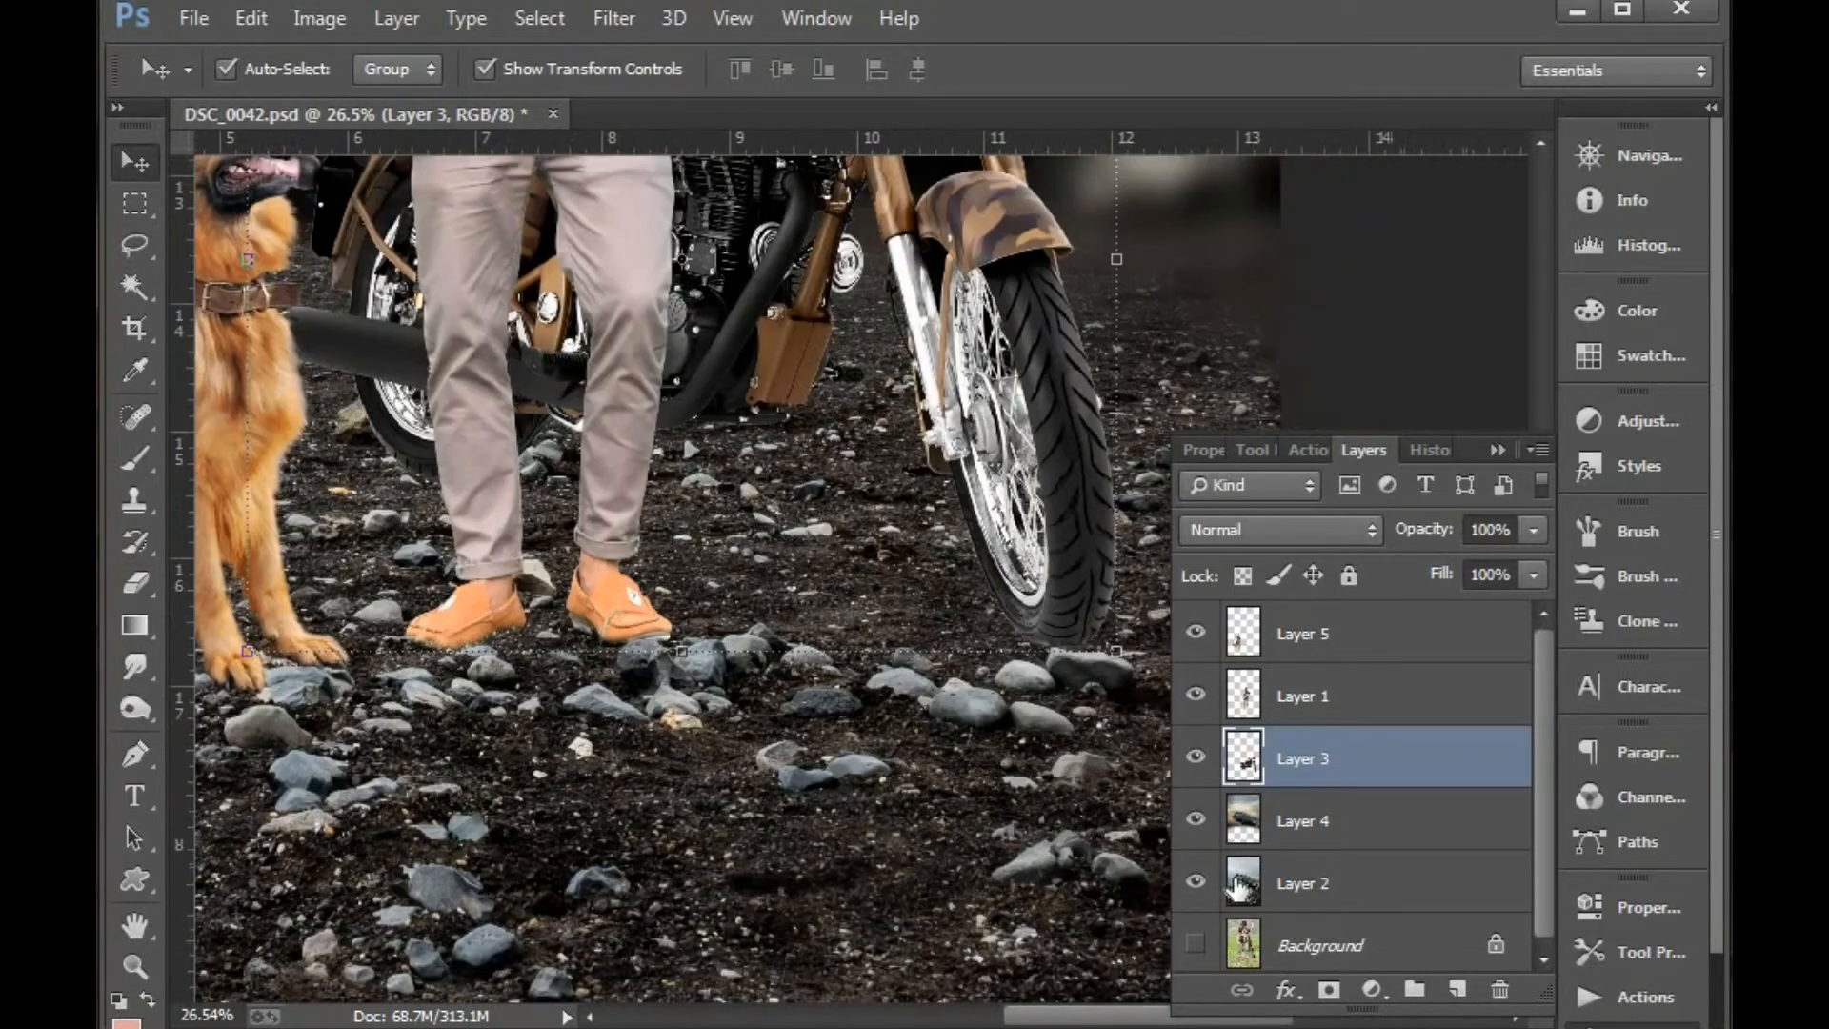
click(1276, 839)
shift+click(1307, 859)
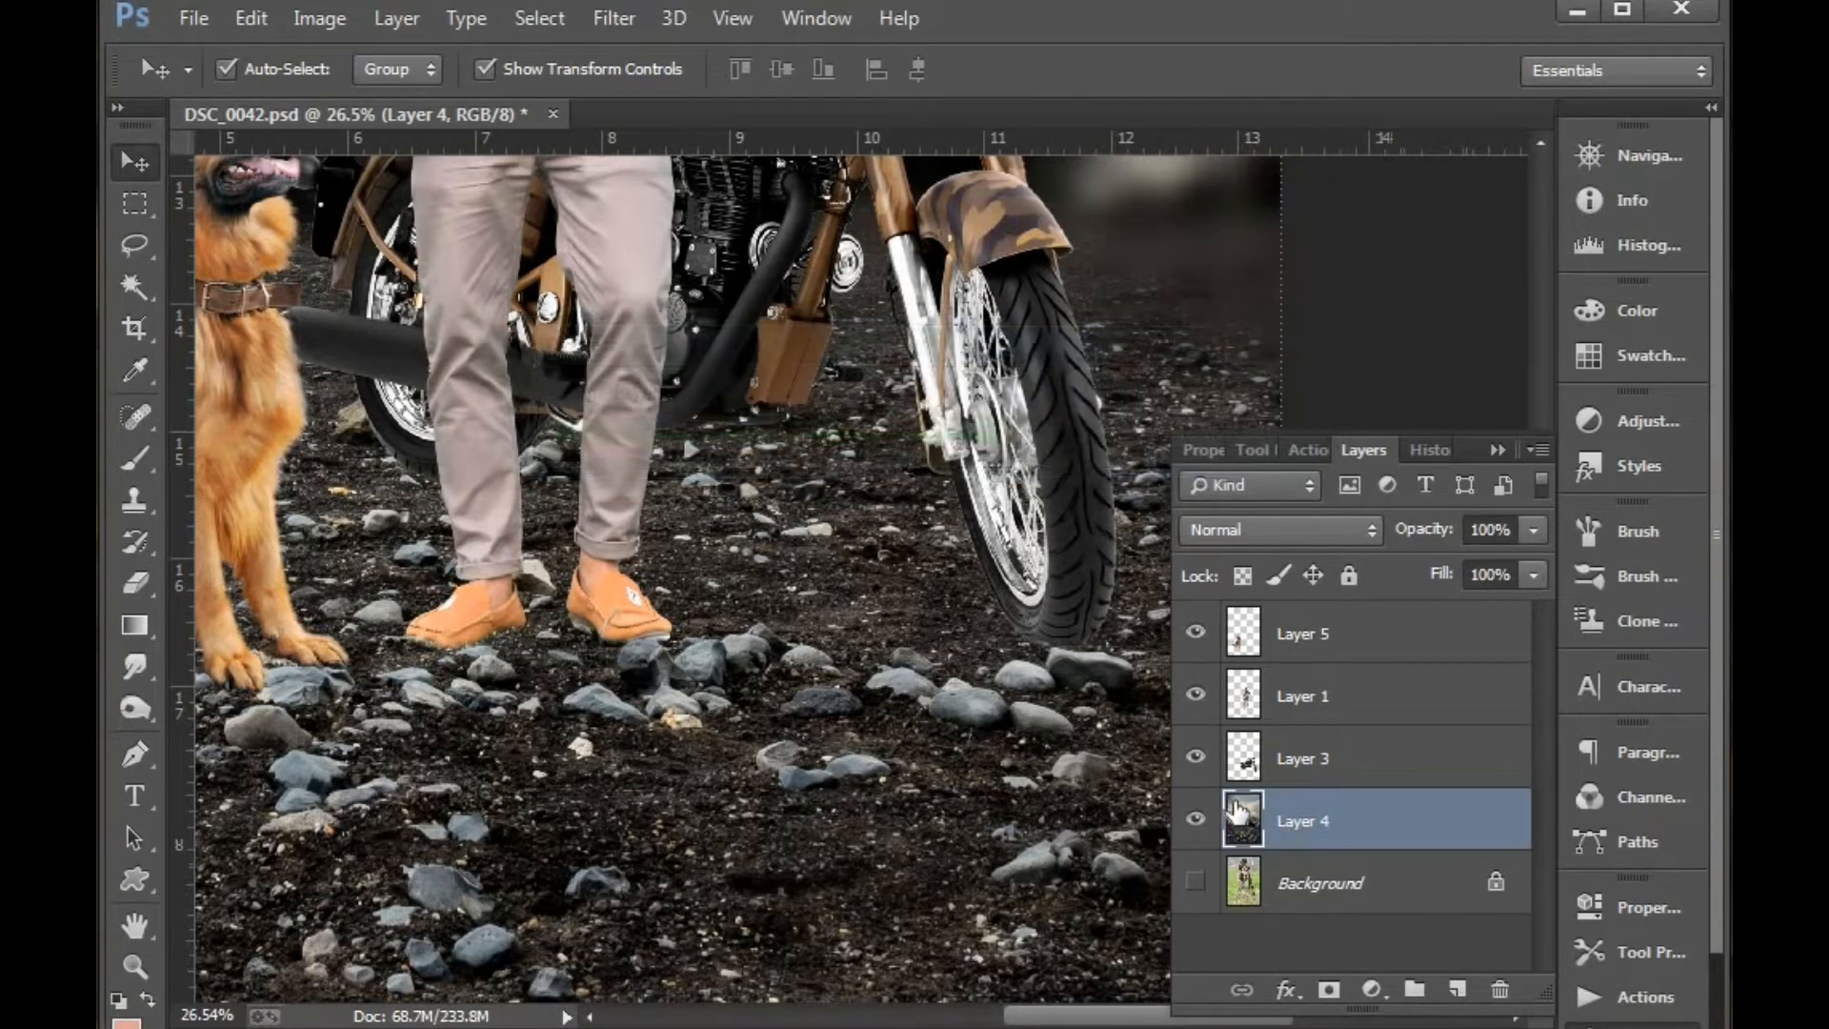
Add a new layer above Layer 4 and set the Brush tool's opacity and flow to 100%
drag(899, 643, 924, 732)
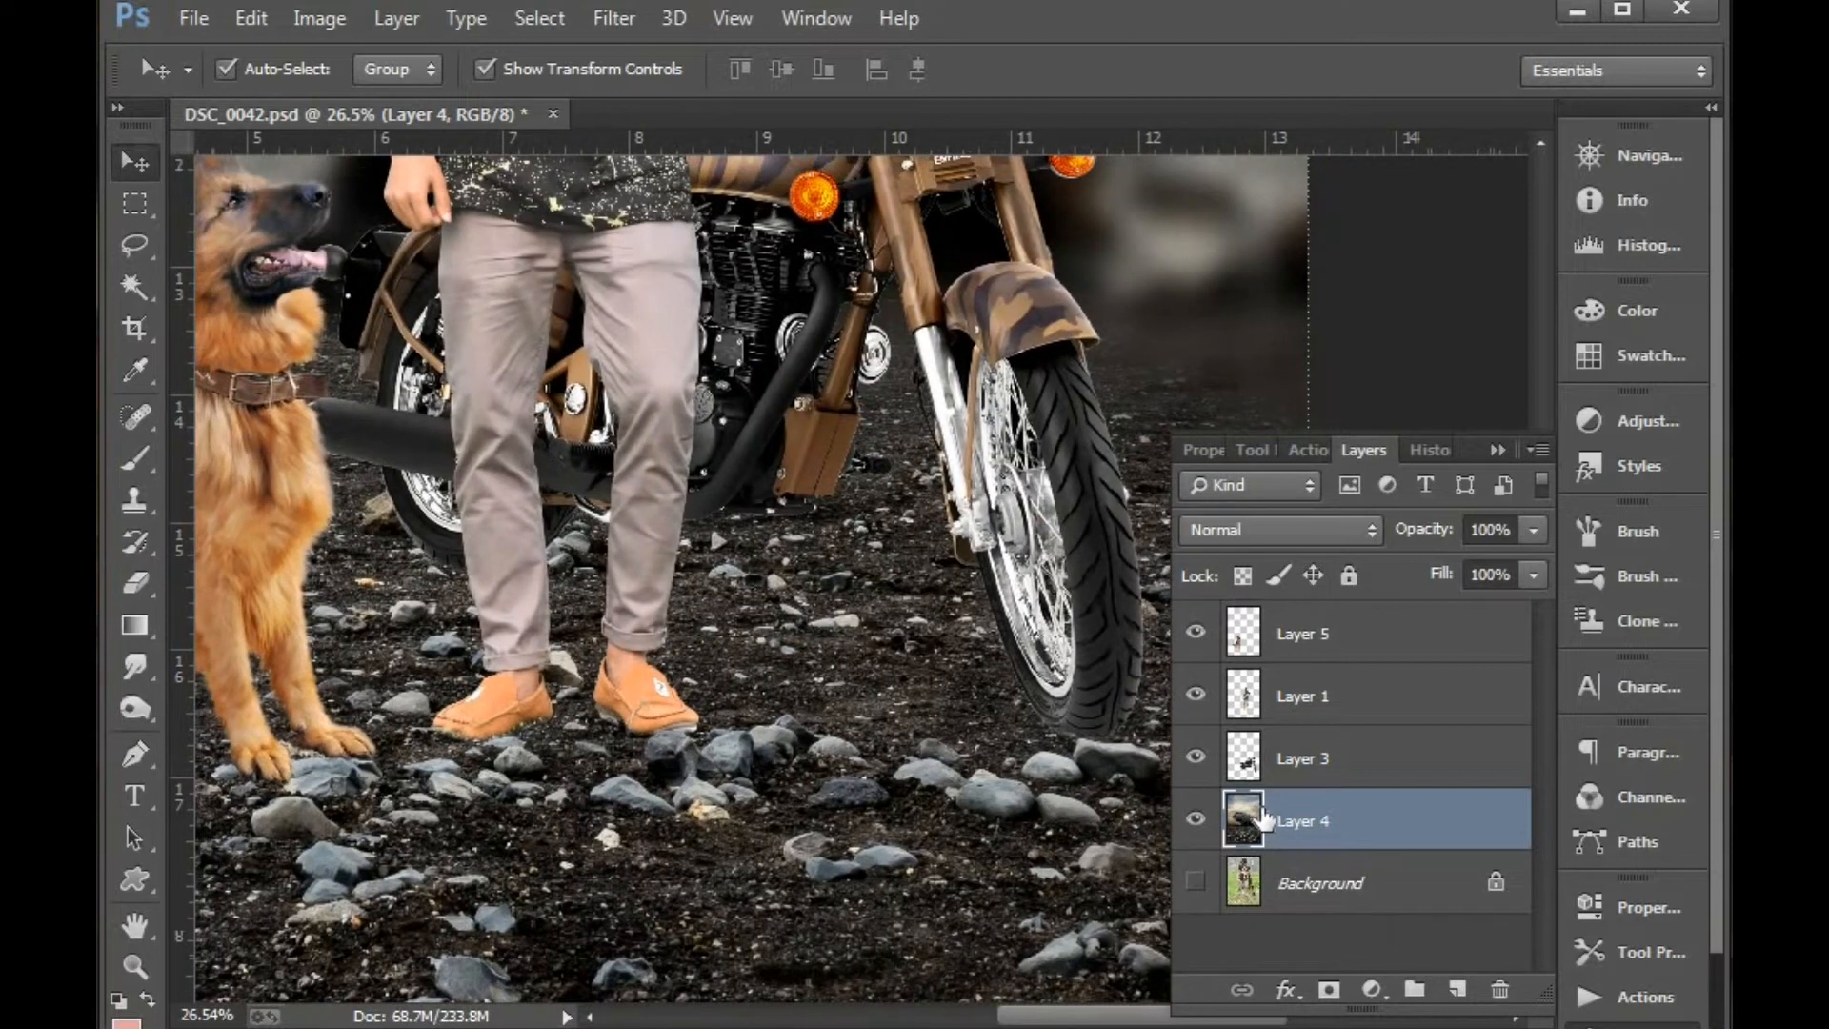
click(1458, 989)
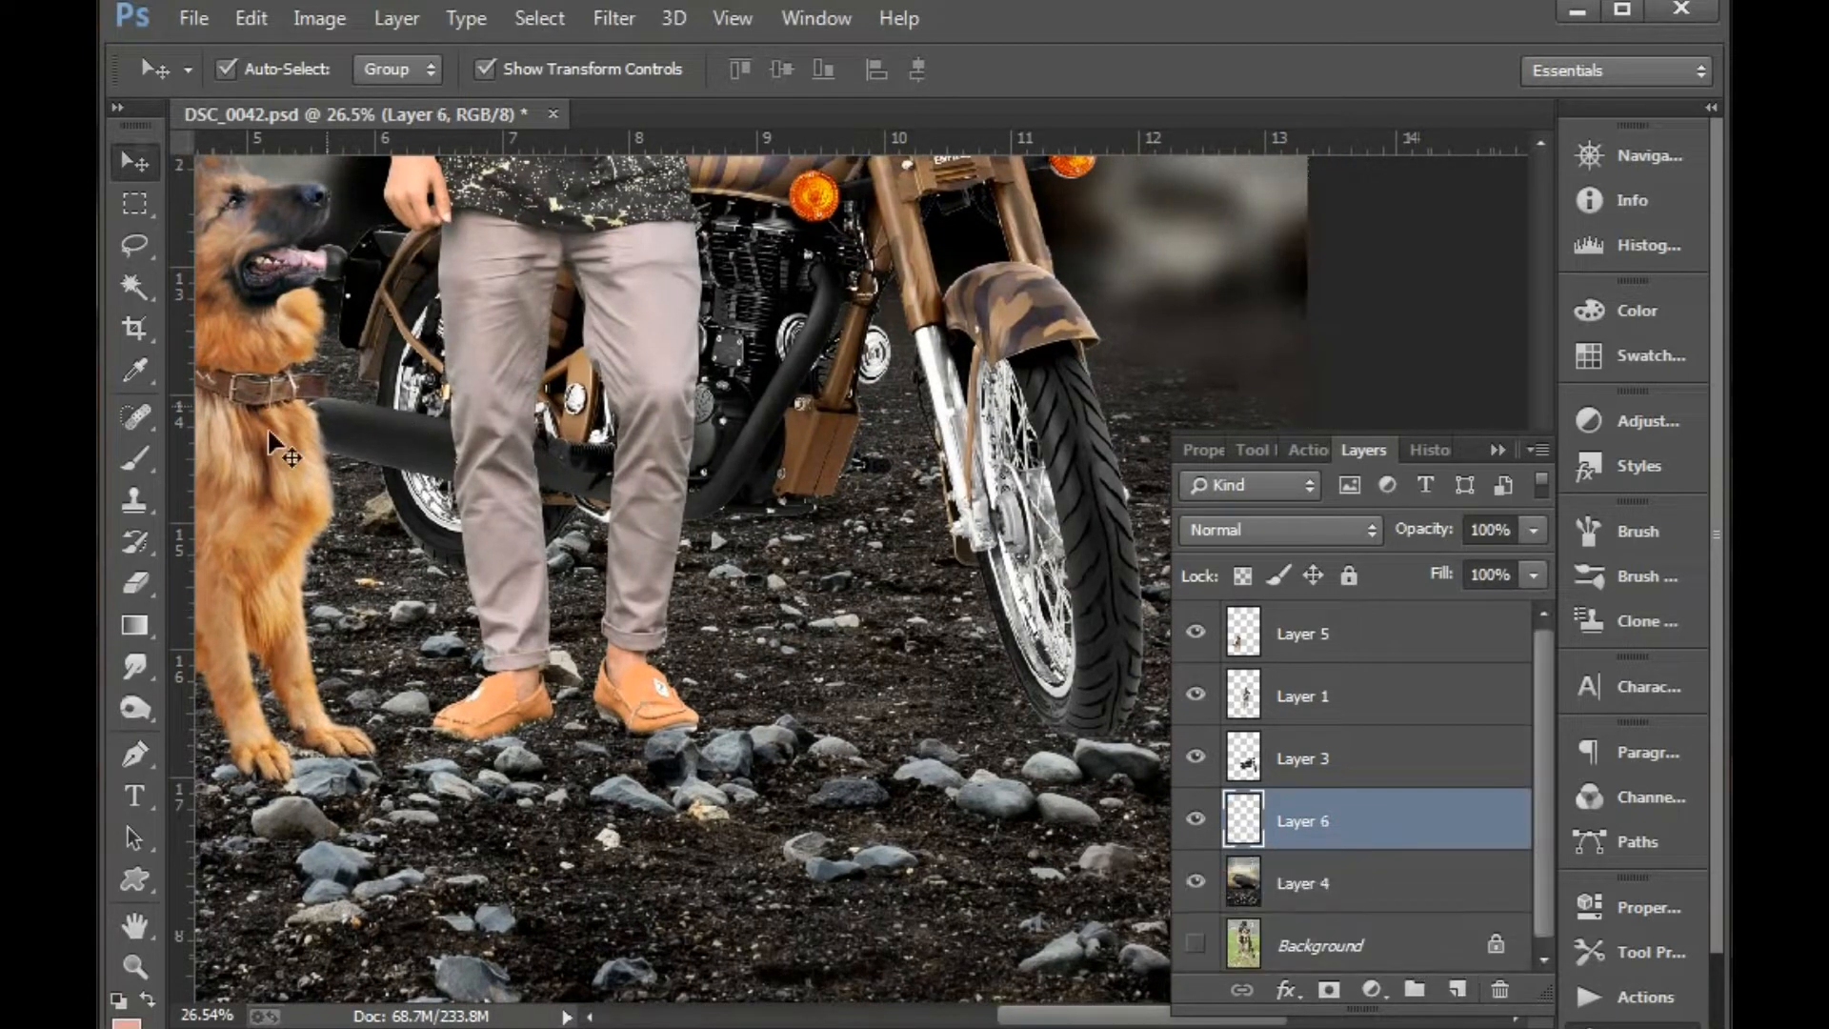
click(131, 460)
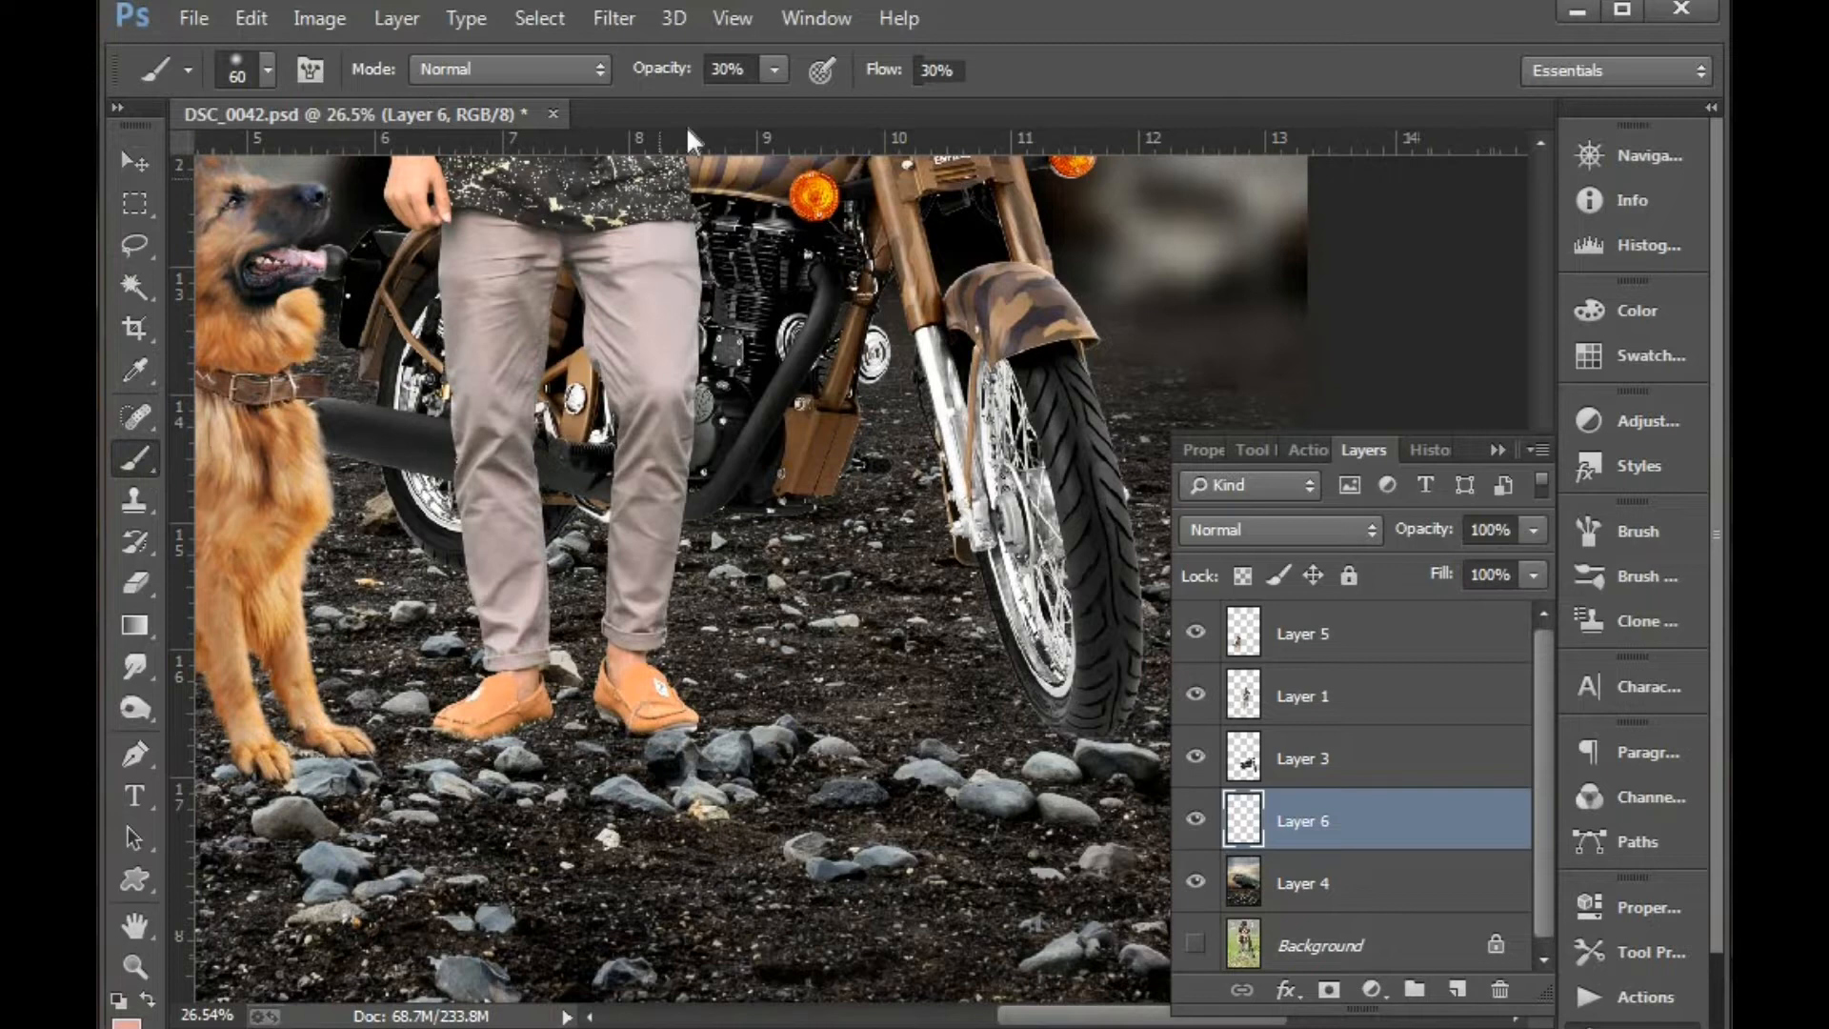
drag(645, 76, 1033, 74)
Set the foreground colour to pure black, 000000
click(130, 1023)
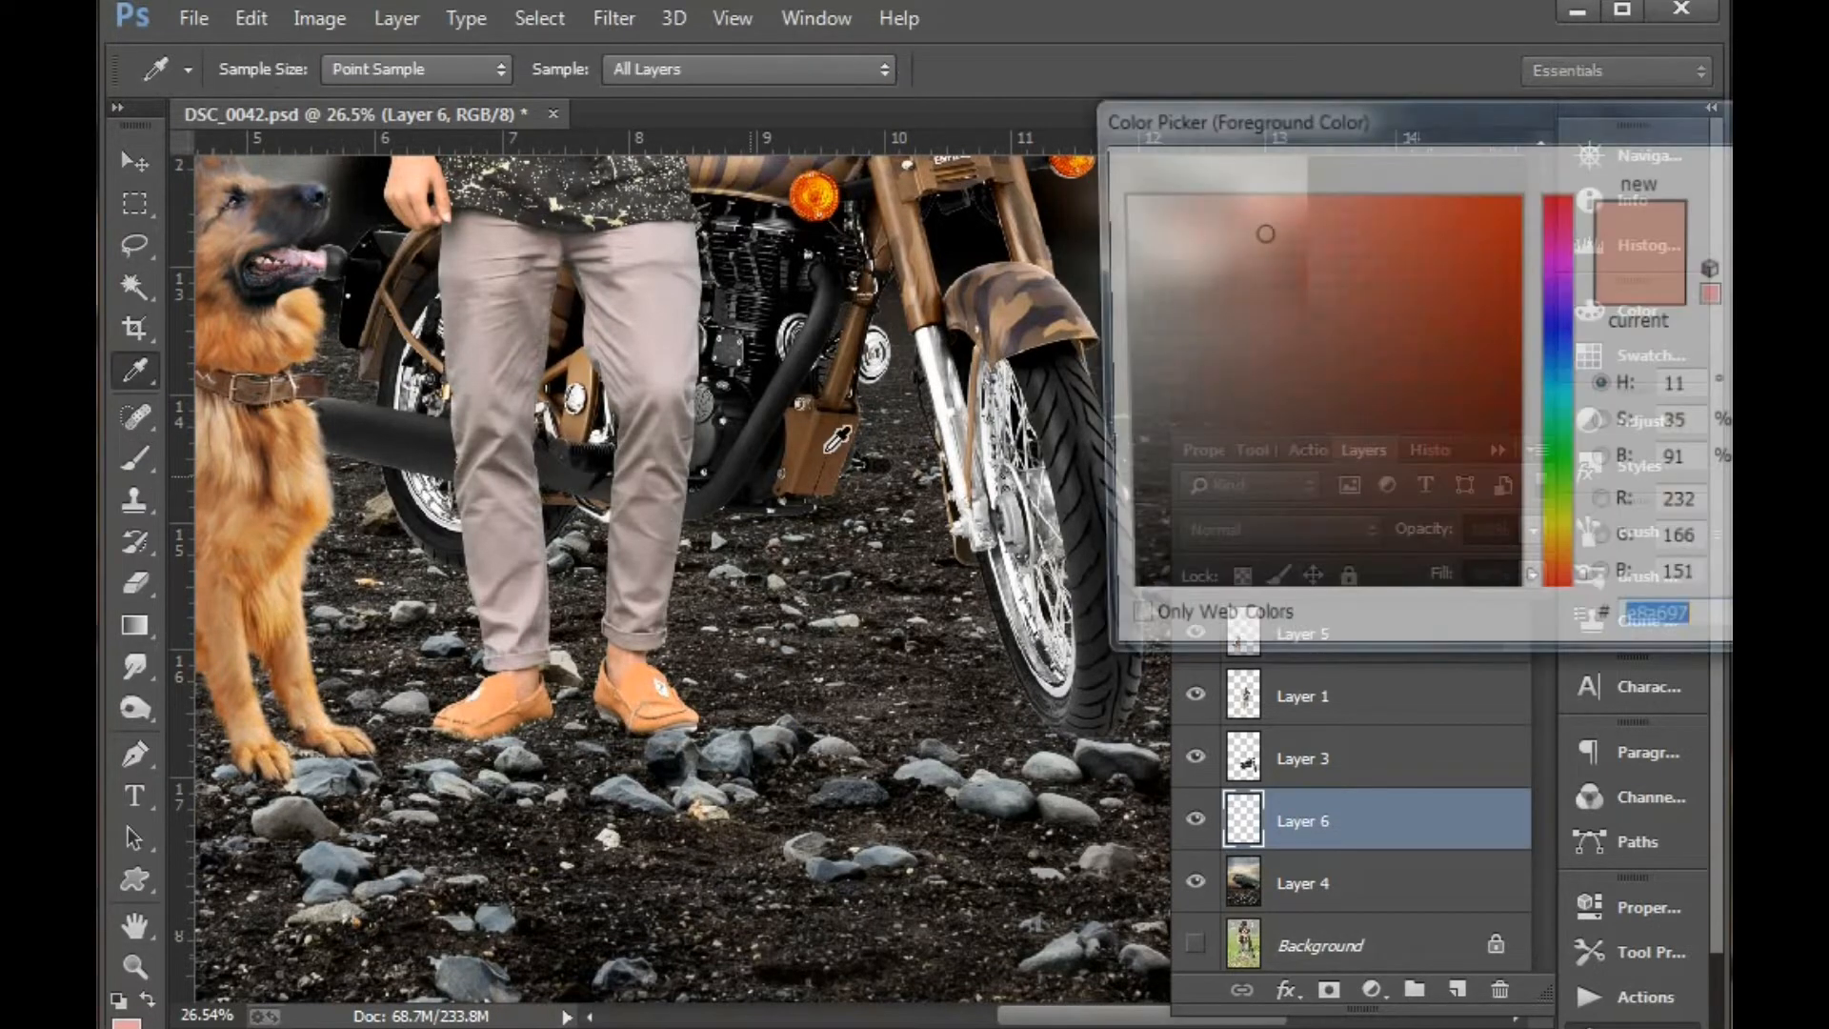
drag(1343, 428, 1572, 640)
drag(1638, 121, 804, 211)
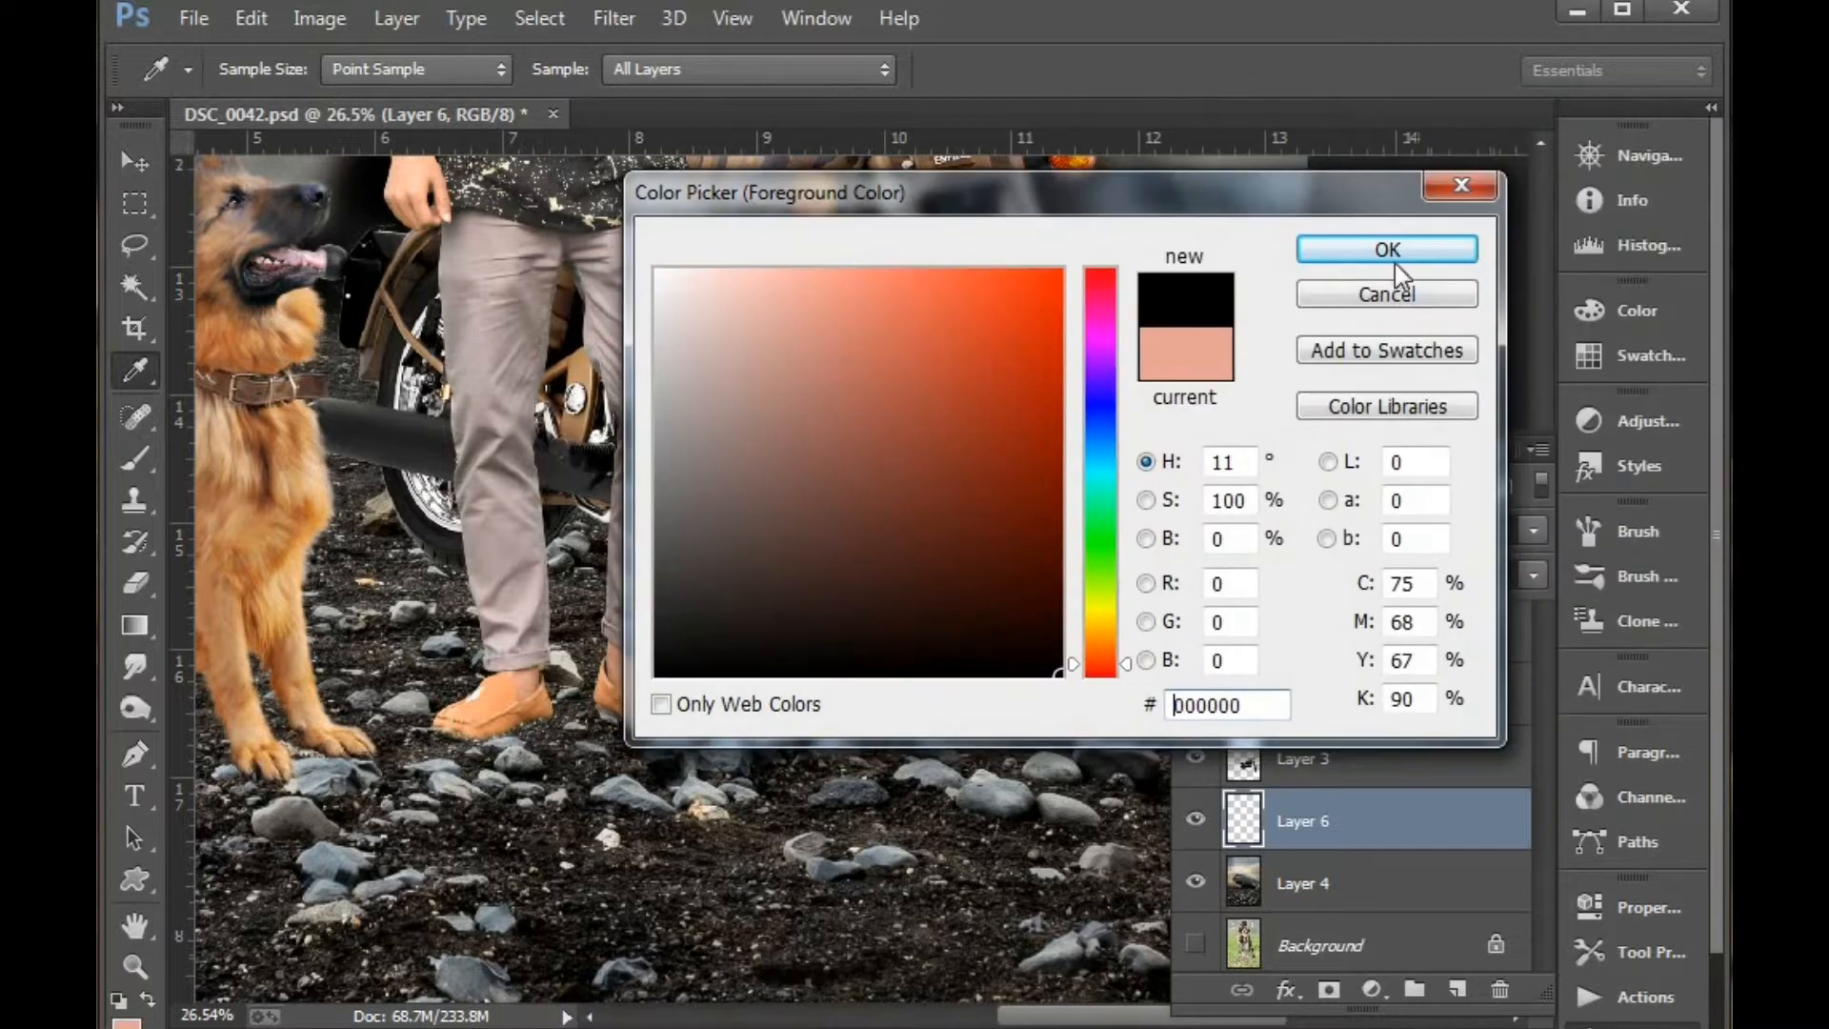
key(Return)
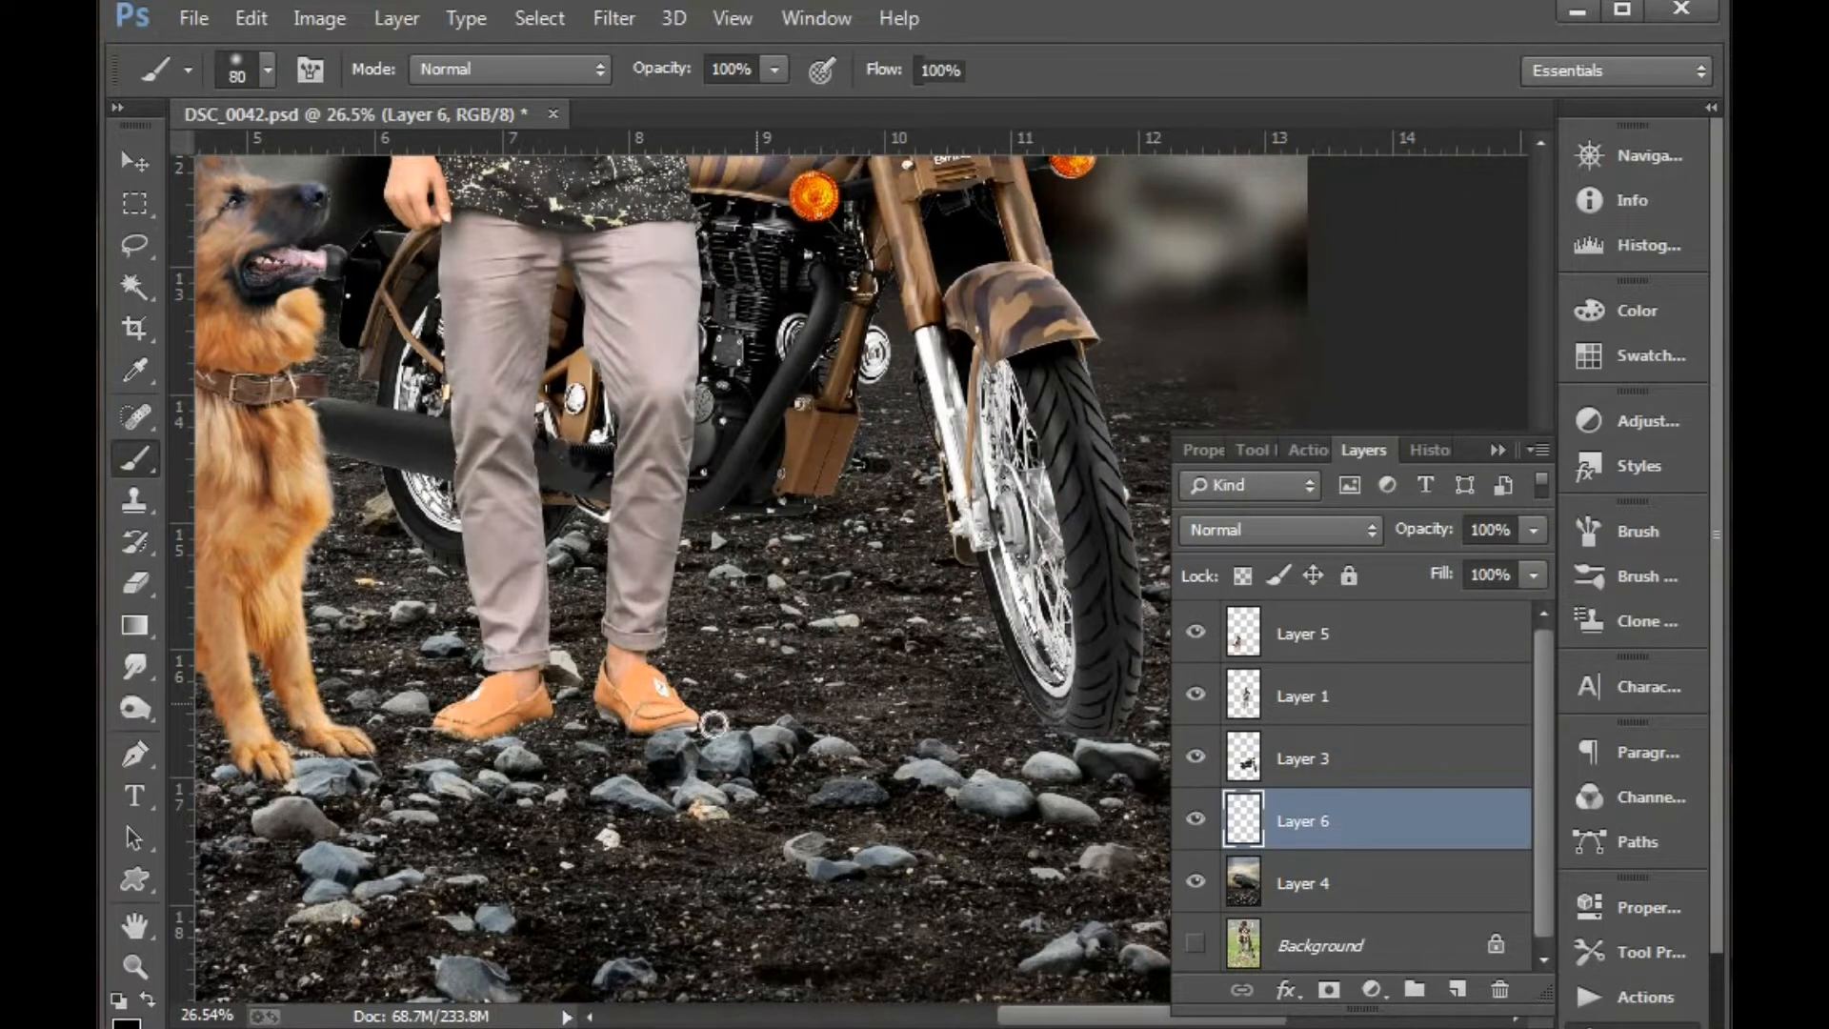
Paint a single soft black spot with a 175-pixel brush on the ground between the man's shoes and the front wheel
key(])
key(])
key(])
key(])
key(])
key(])
key(])
click(848, 681)
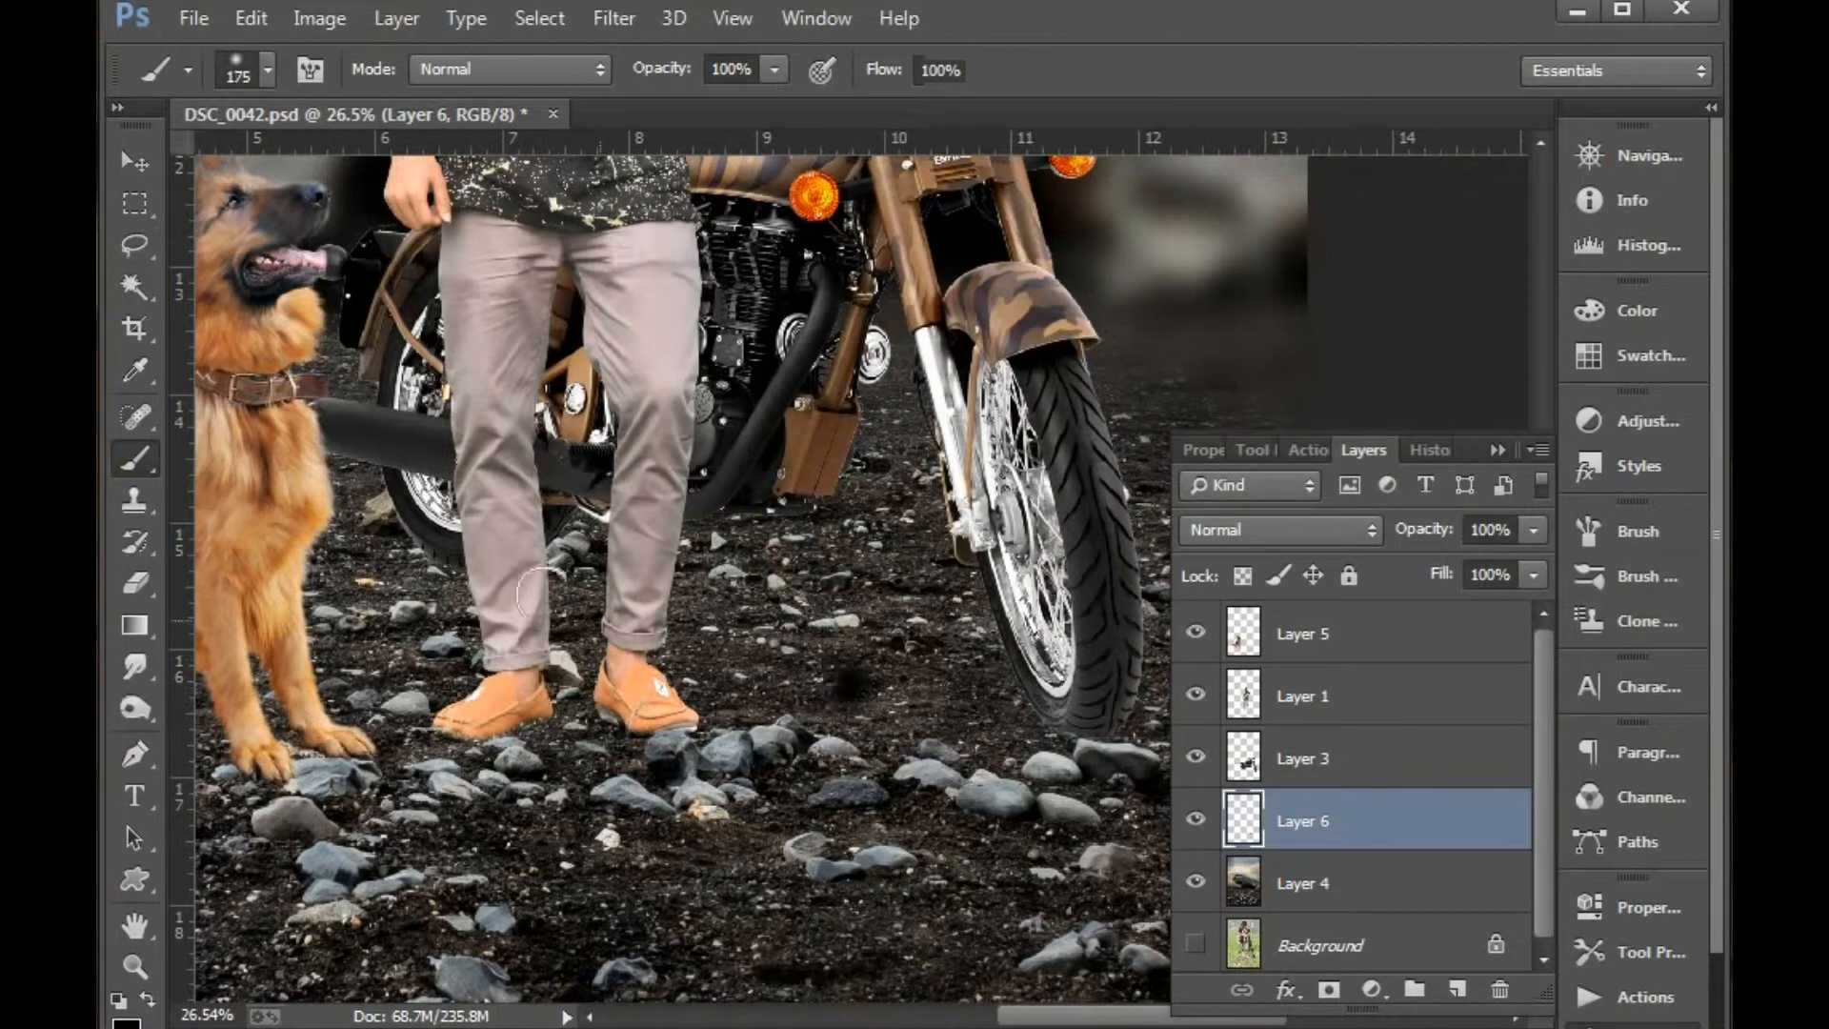
Stretch and distort the black spot into a flat shadow beneath the motorcycle's front wheel
key(v)
drag(910, 714, 972, 672)
key(ctrl+t)
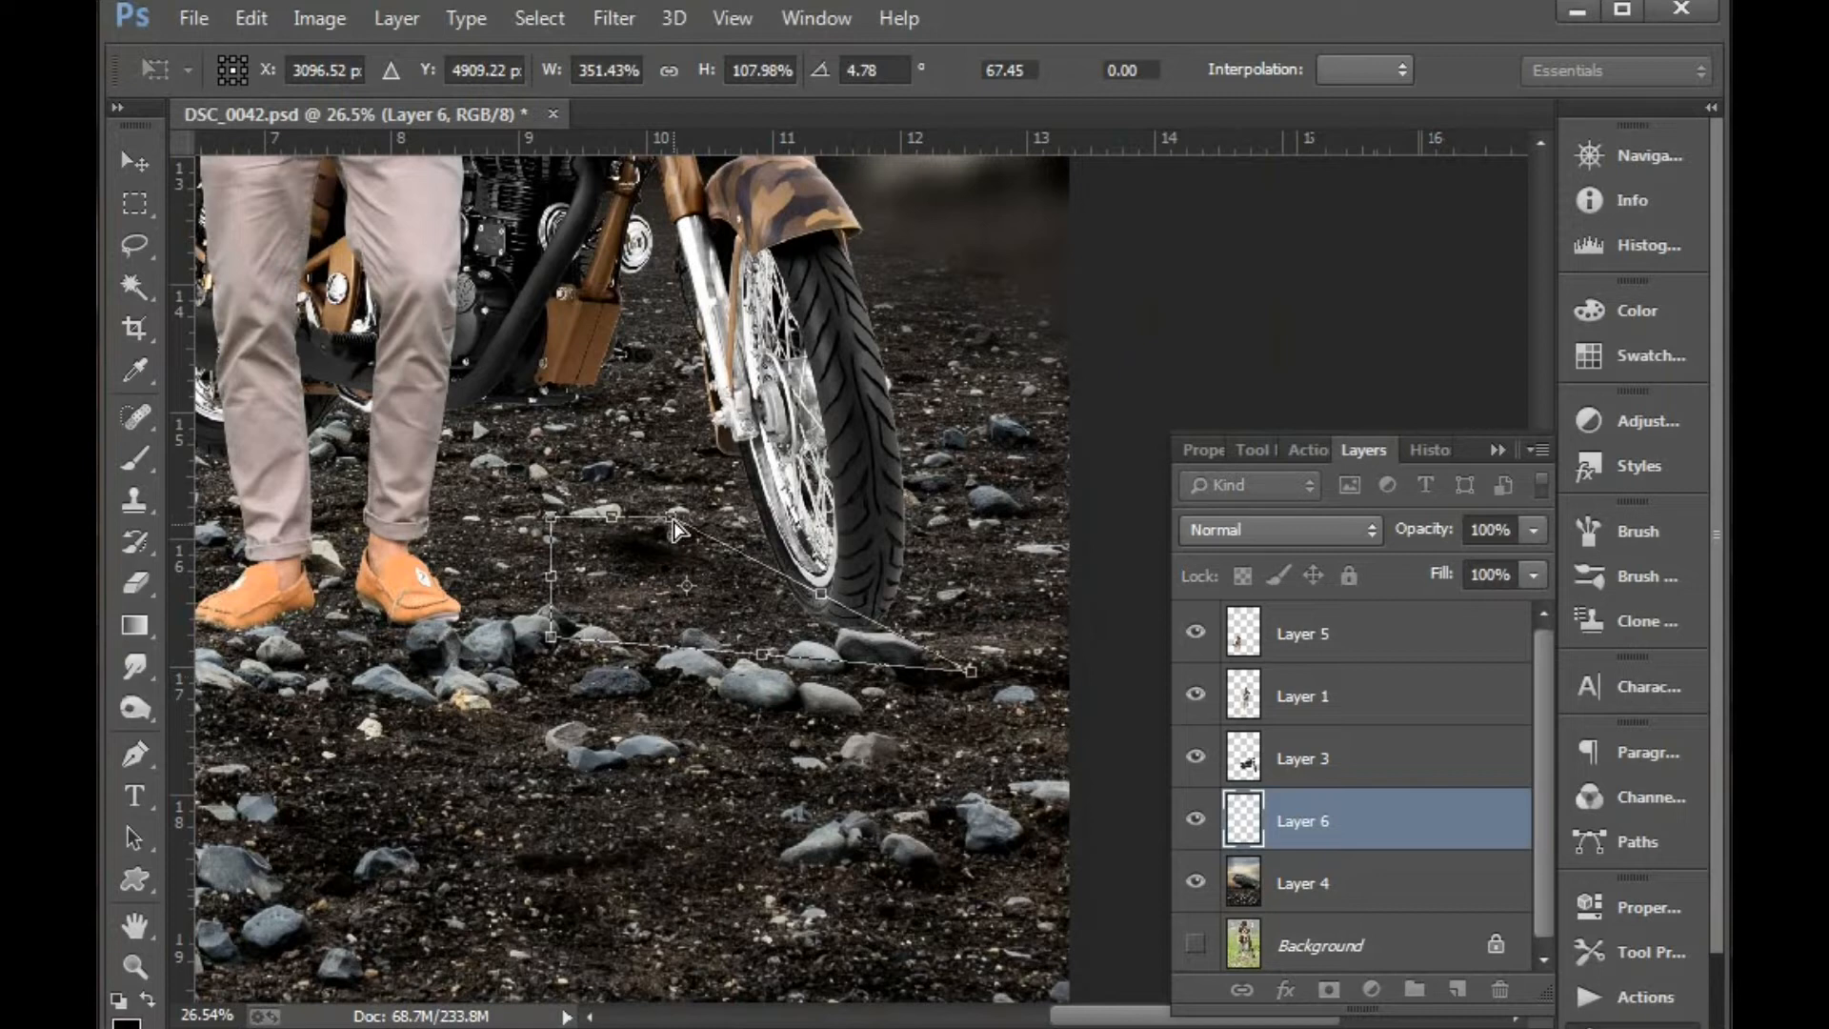
drag(672, 517, 950, 651)
key(Return)
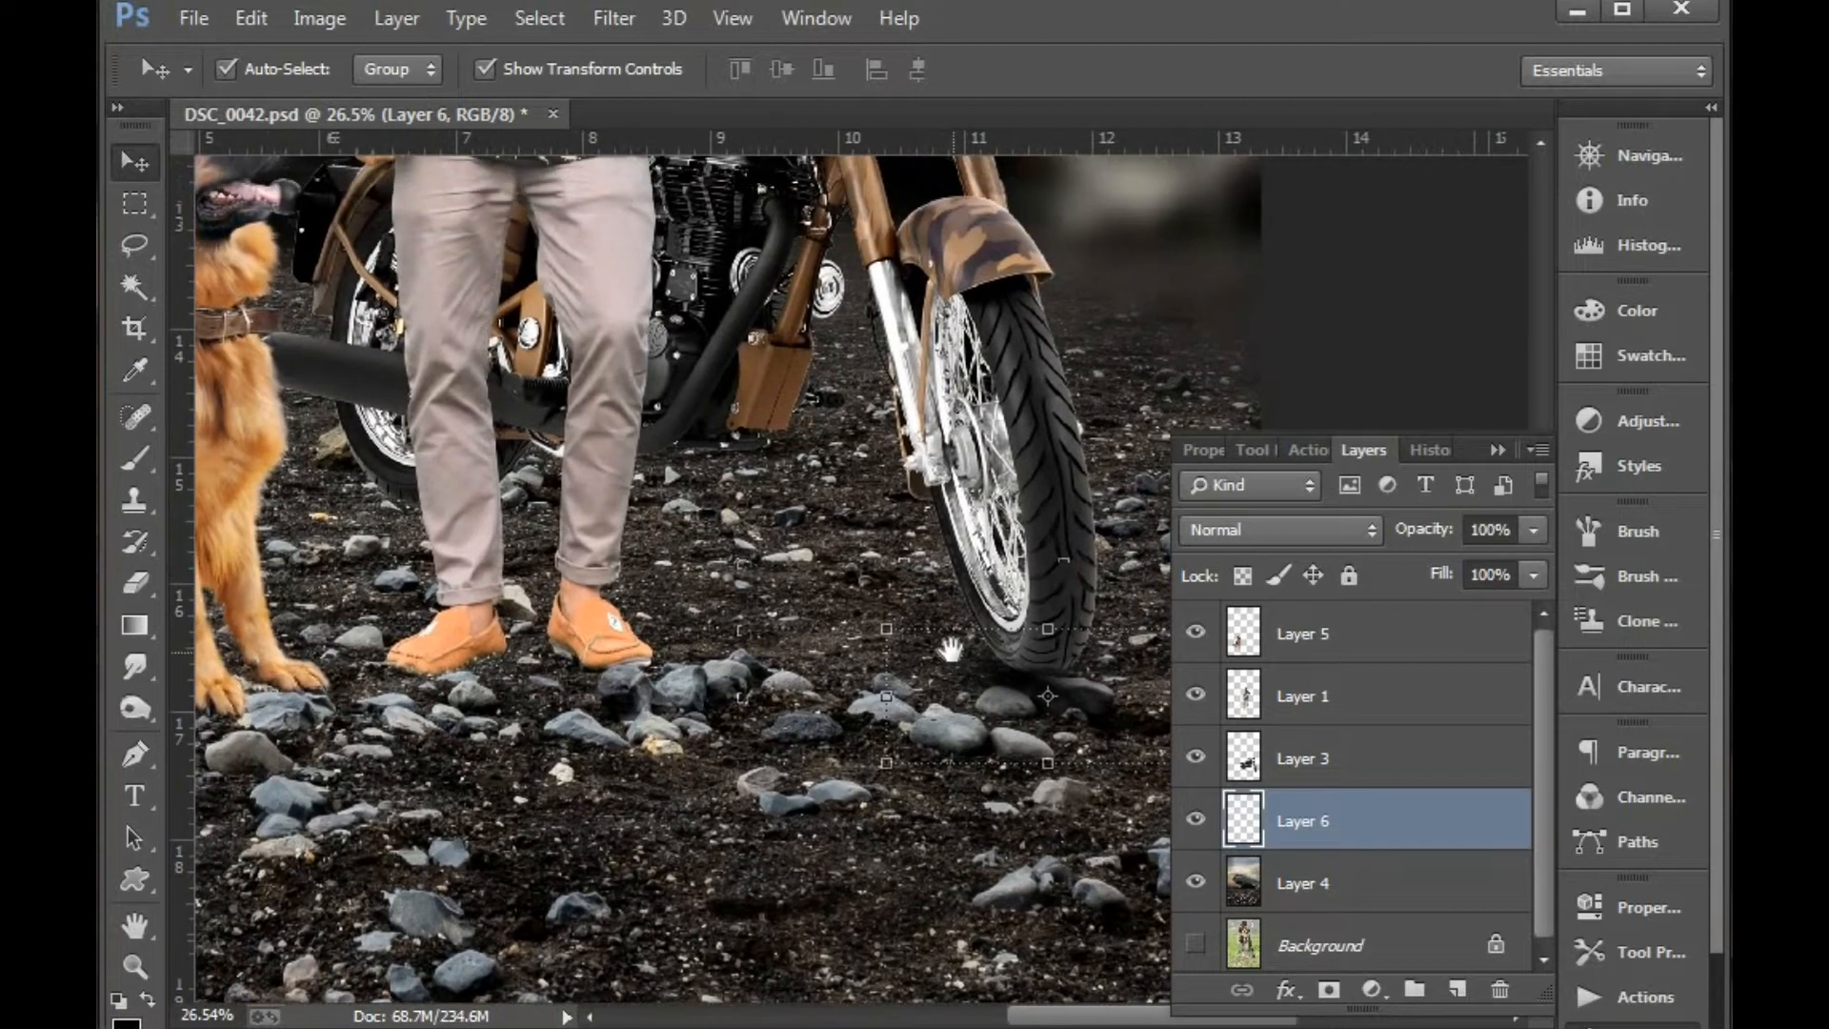
Nudge the front wheel's shadow up against the tyre and enlarge it slightly
key(shift+Up)
key(shift+Up)
key(shift+Up)
key(shift+Right)
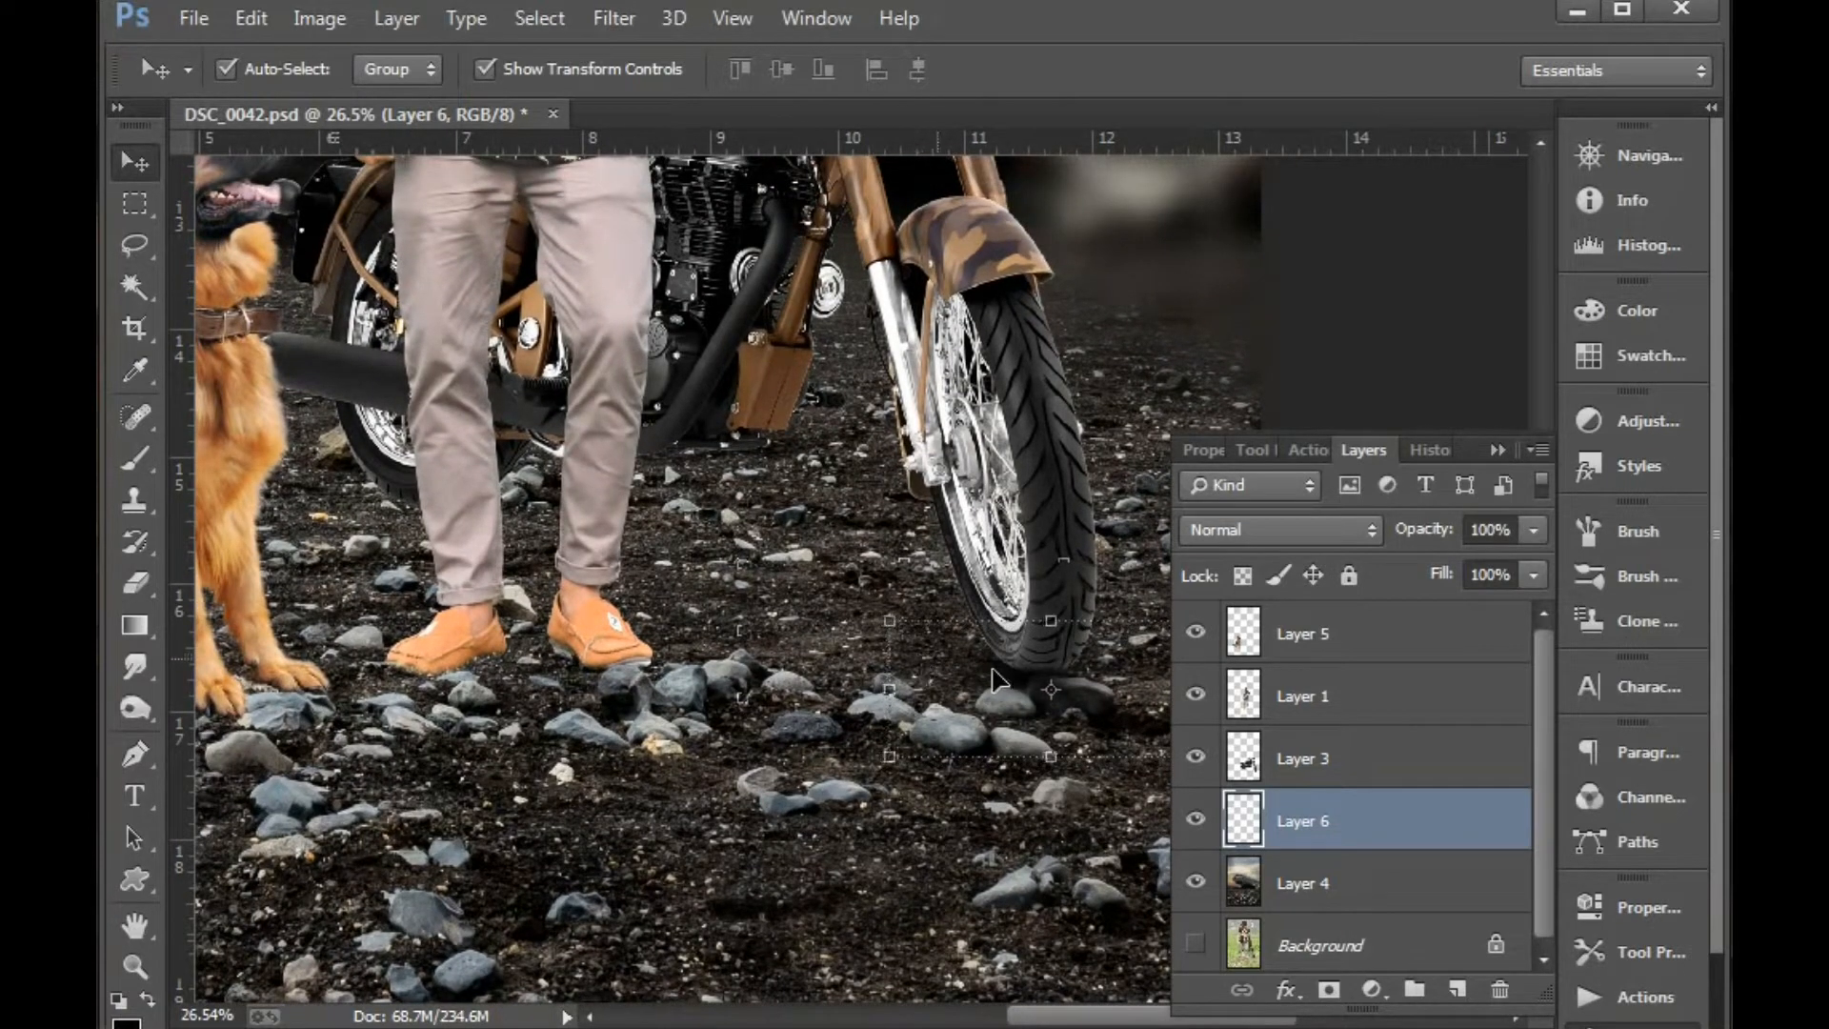
drag(886, 618, 865, 608)
key(Return)
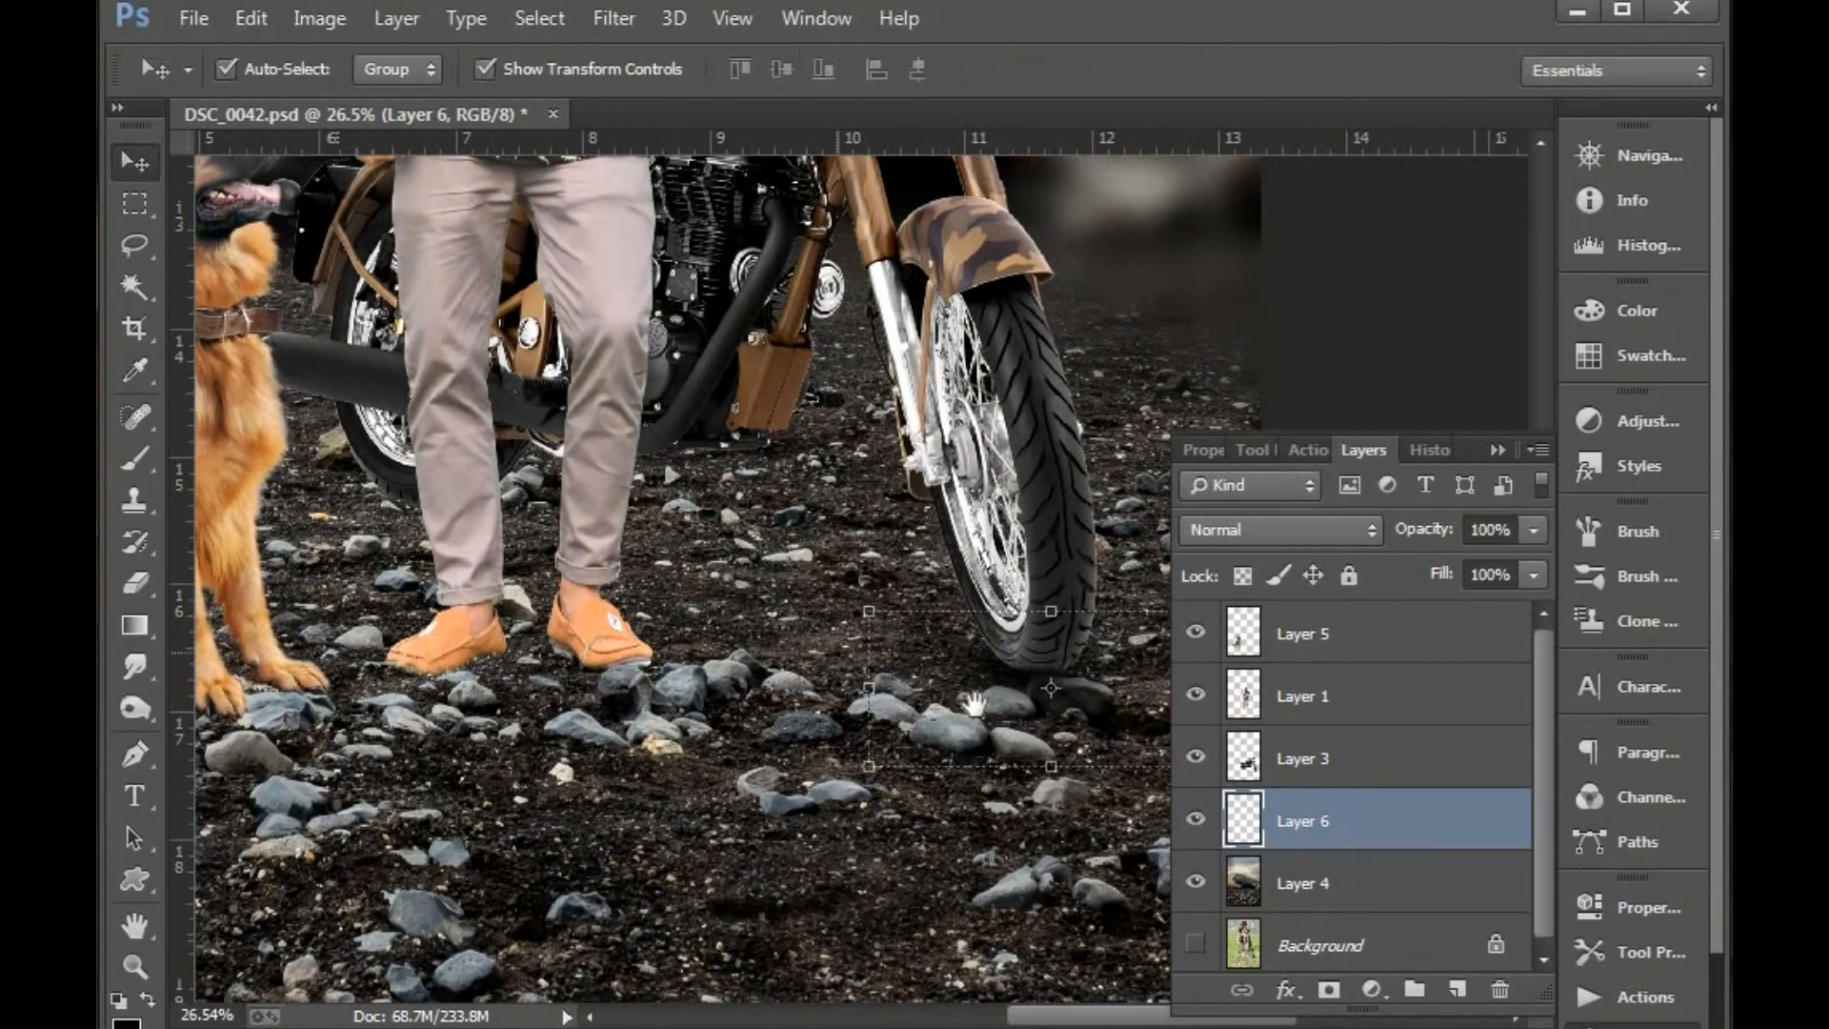
Duplicate the wheel shadow and place the copy, enlarged to about 128%, beneath the motorcycle's rear wheel
drag(979, 674, 428, 565)
drag(705, 656, 752, 678)
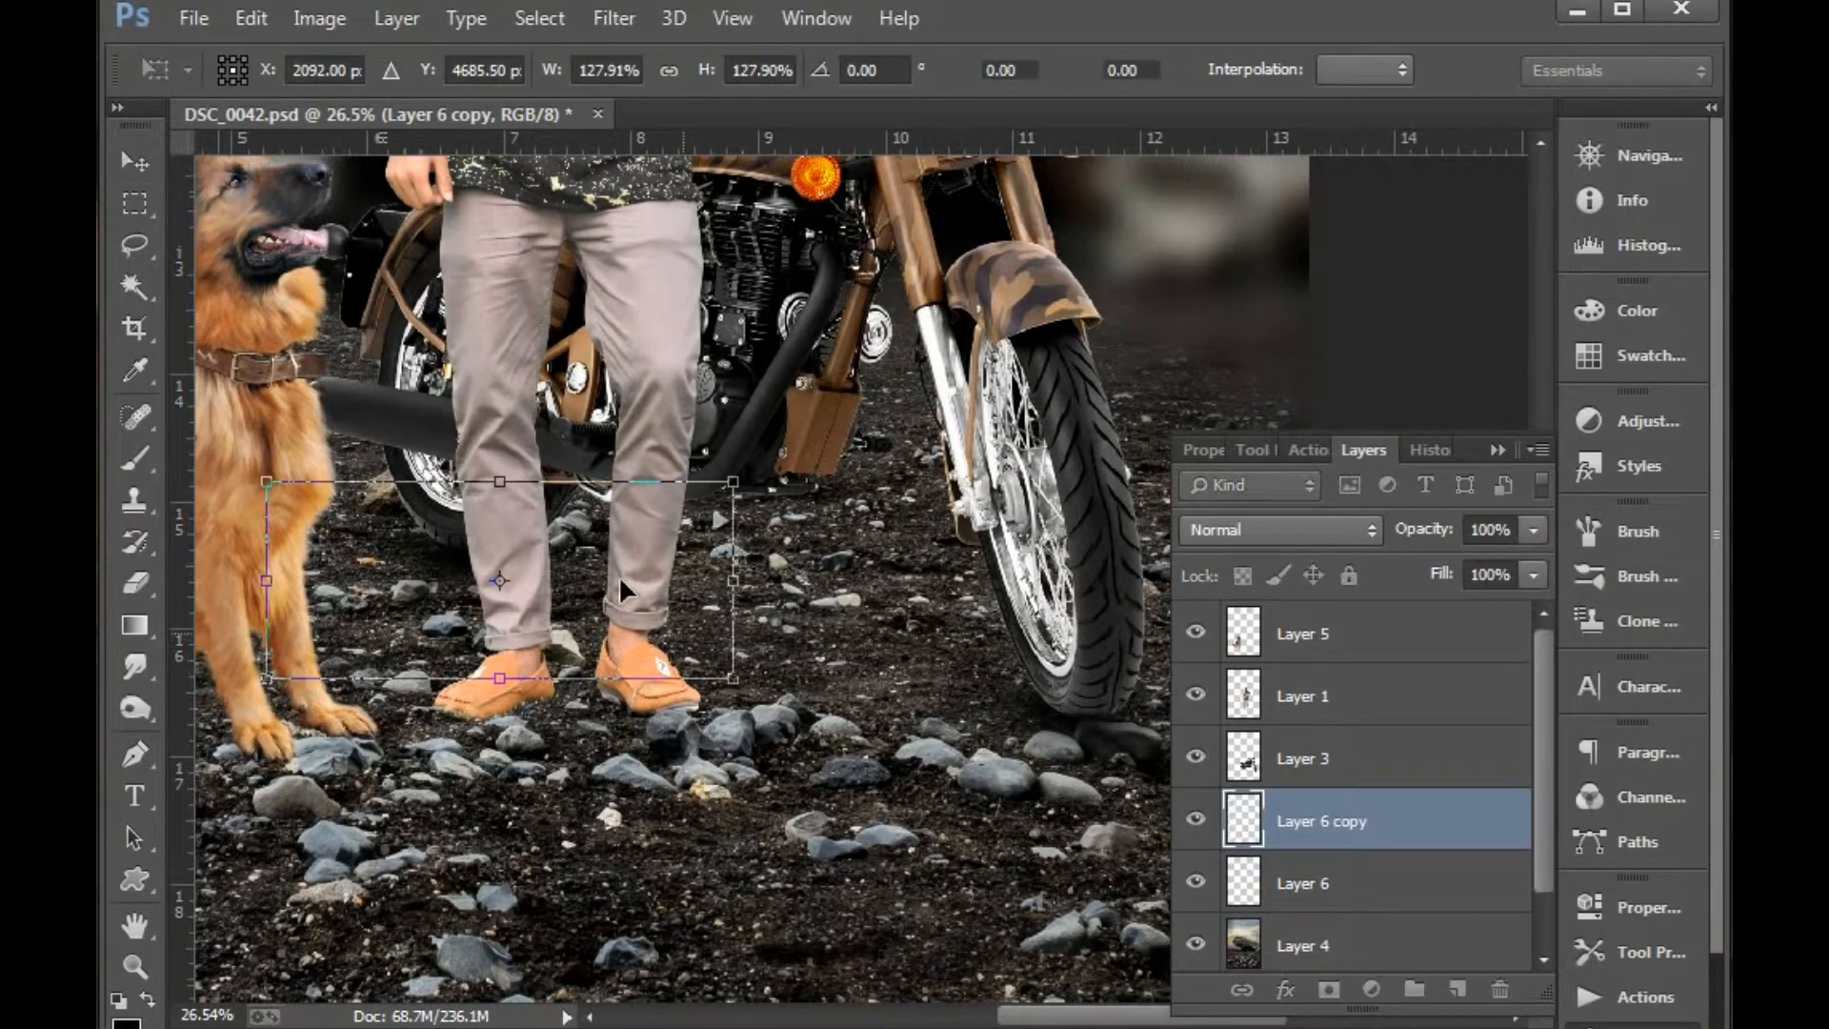
drag(602, 570, 813, 608)
key(Return)
Enlarge and distort another shadow copy across the ground under the motorcycle, and set its opacity to 75%
drag(986, 713, 1186, 806)
drag(773, 565, 671, 562)
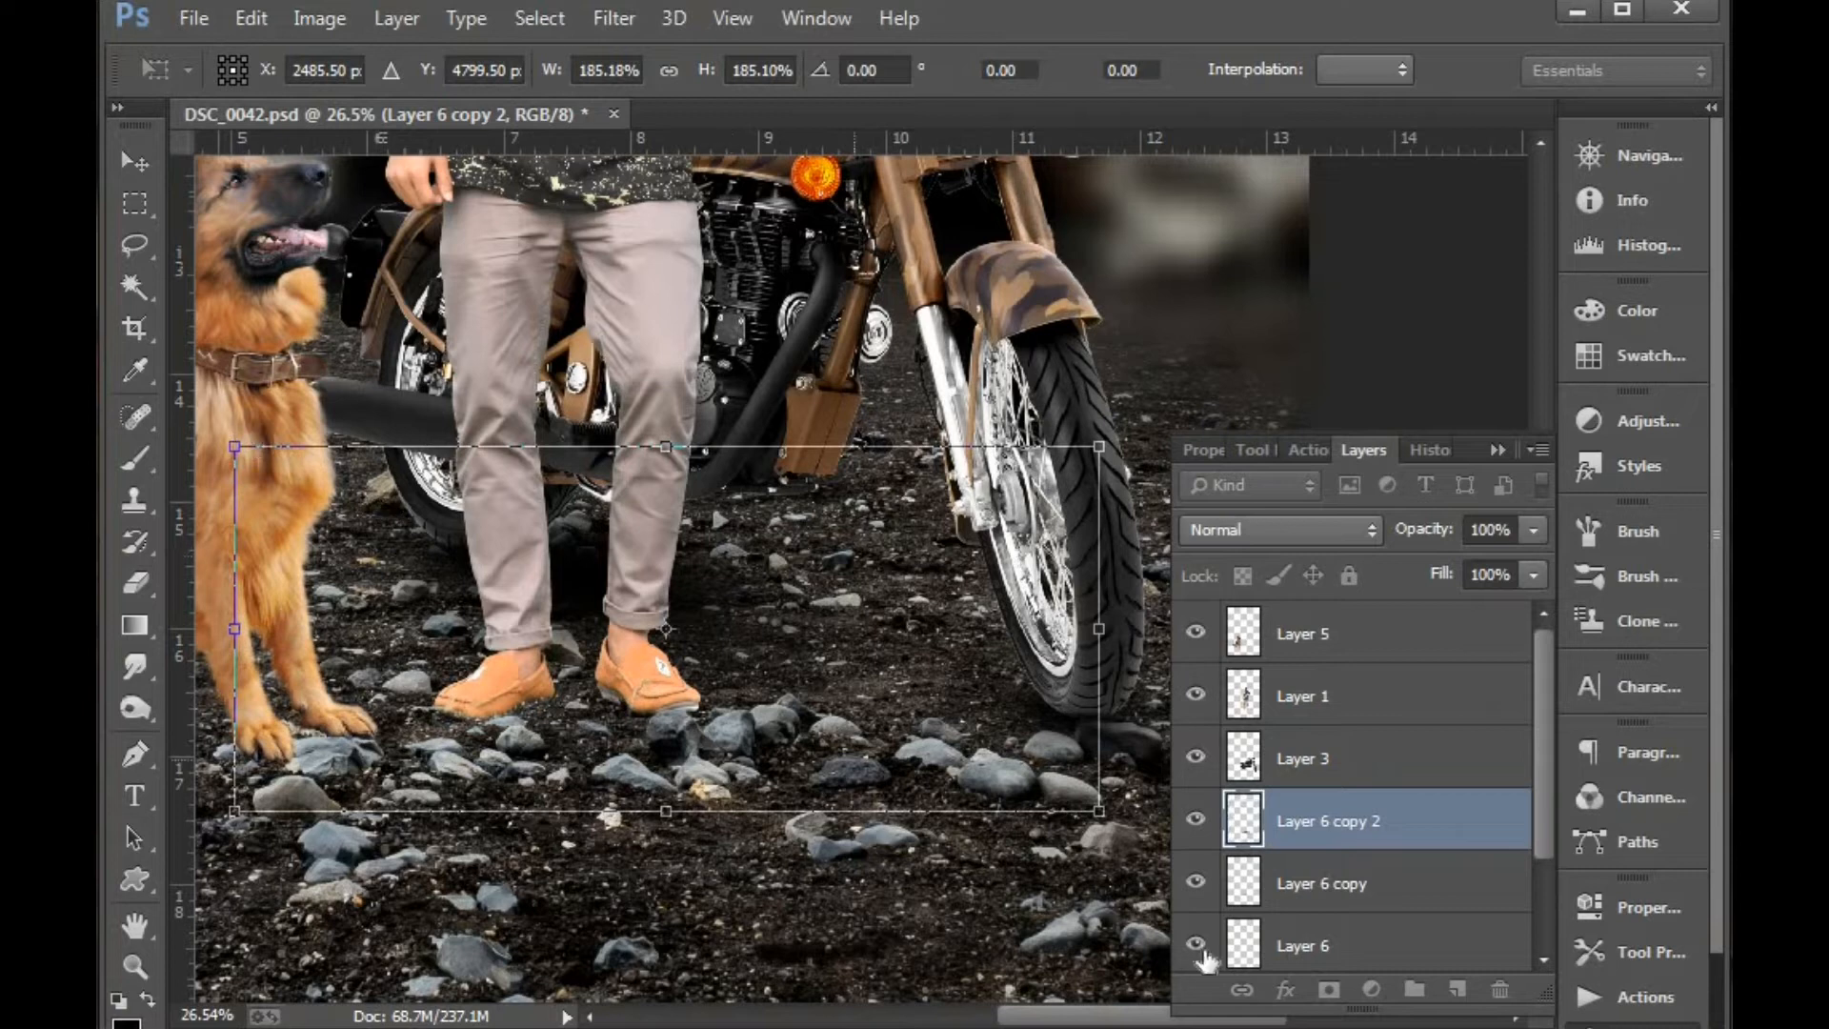
drag(1100, 820, 1296, 898)
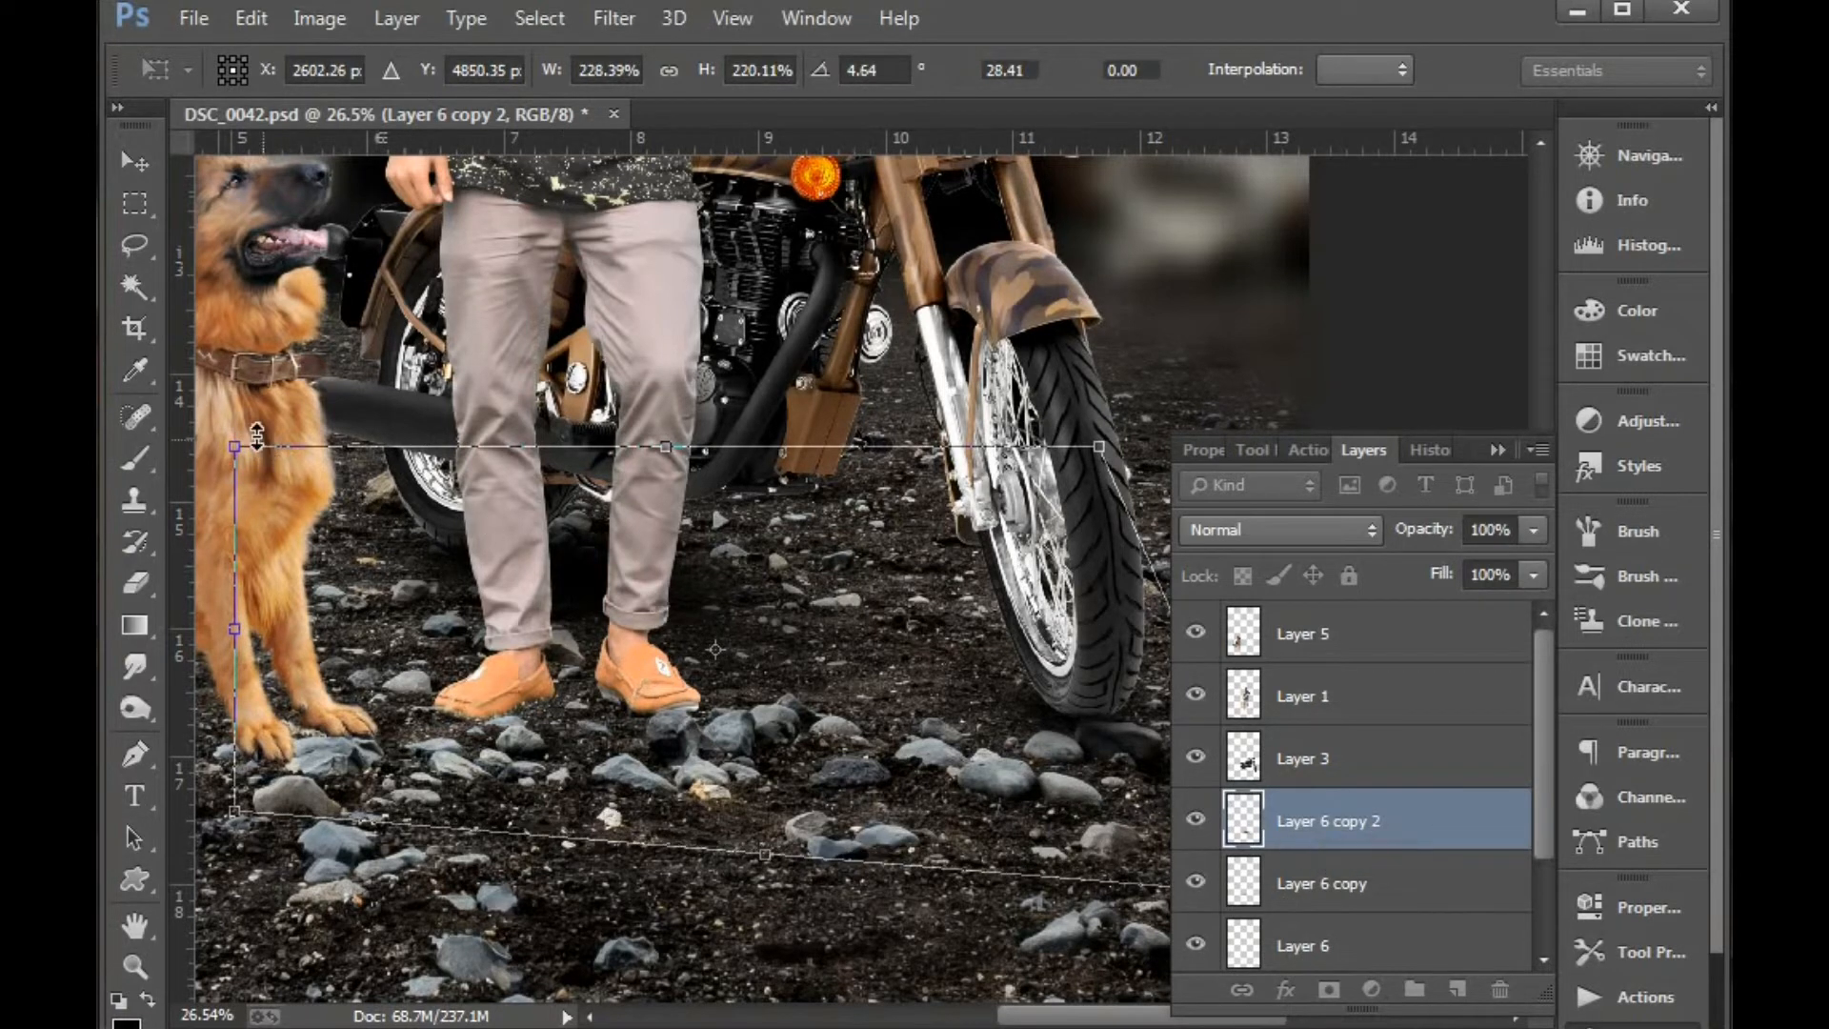
drag(235, 447, 430, 474)
drag(1101, 448, 1286, 538)
key(Return)
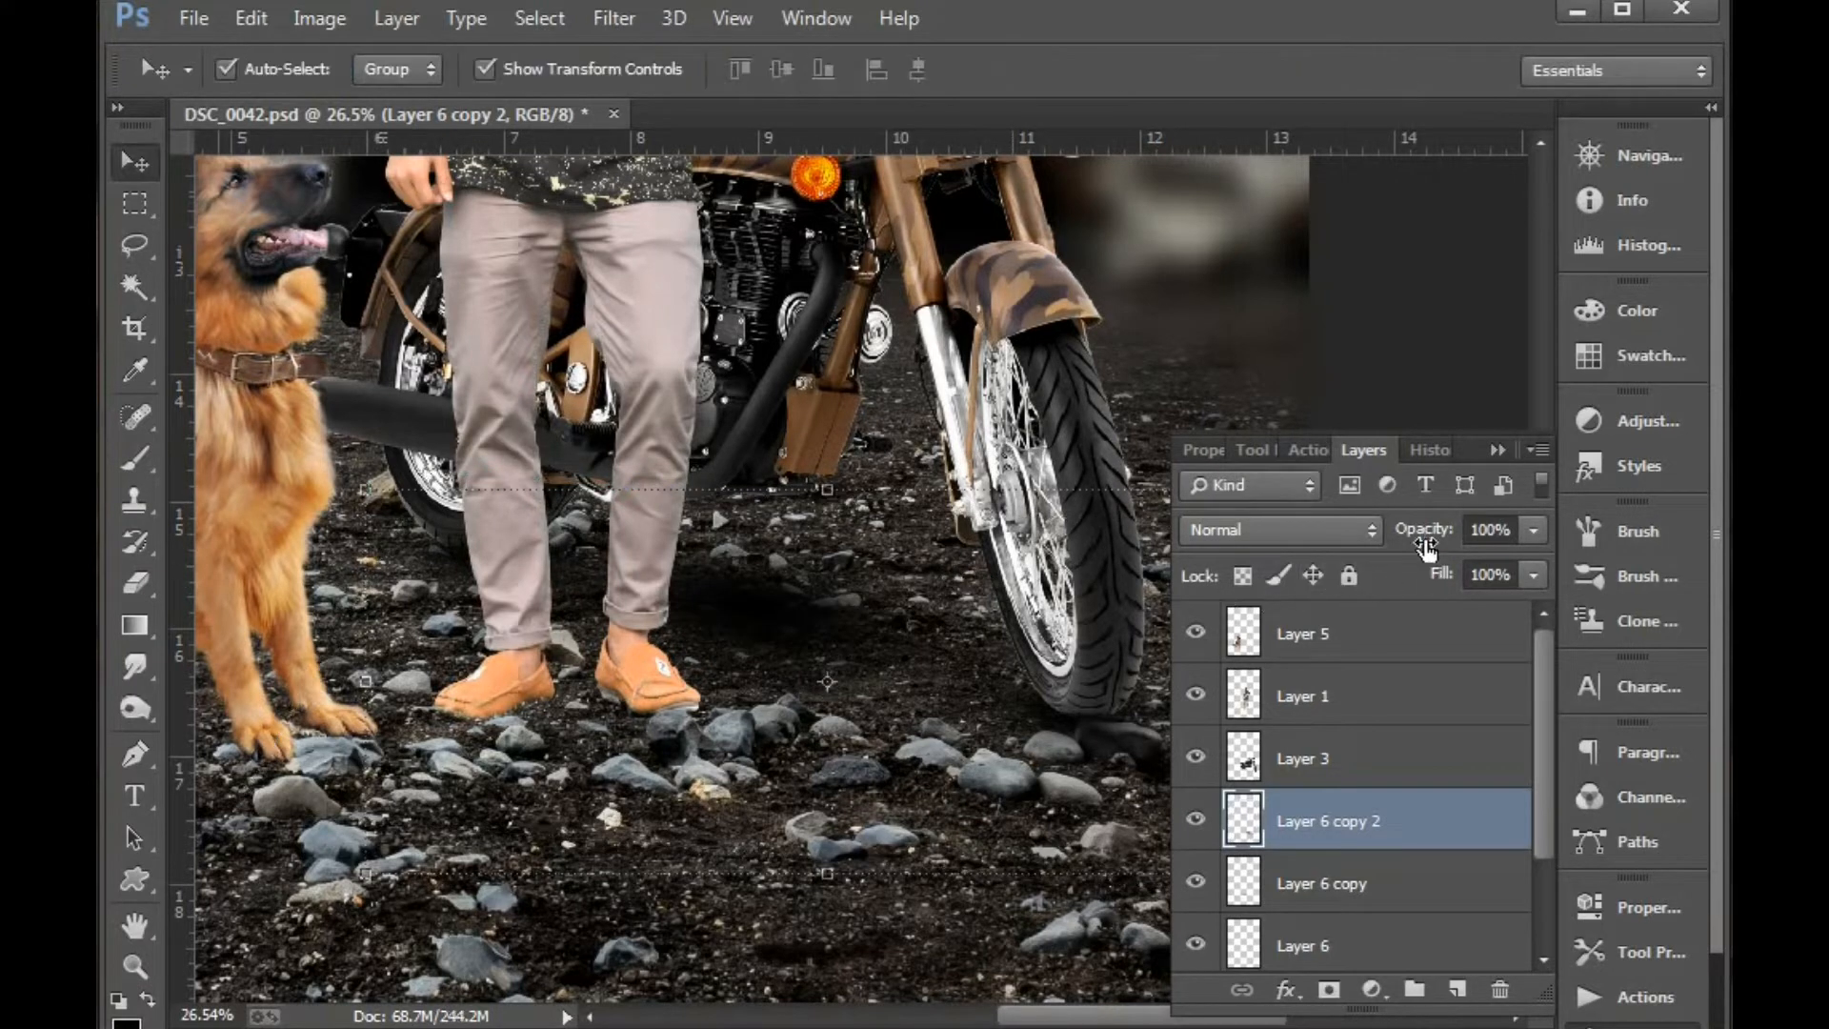
drag(1426, 549, 1375, 536)
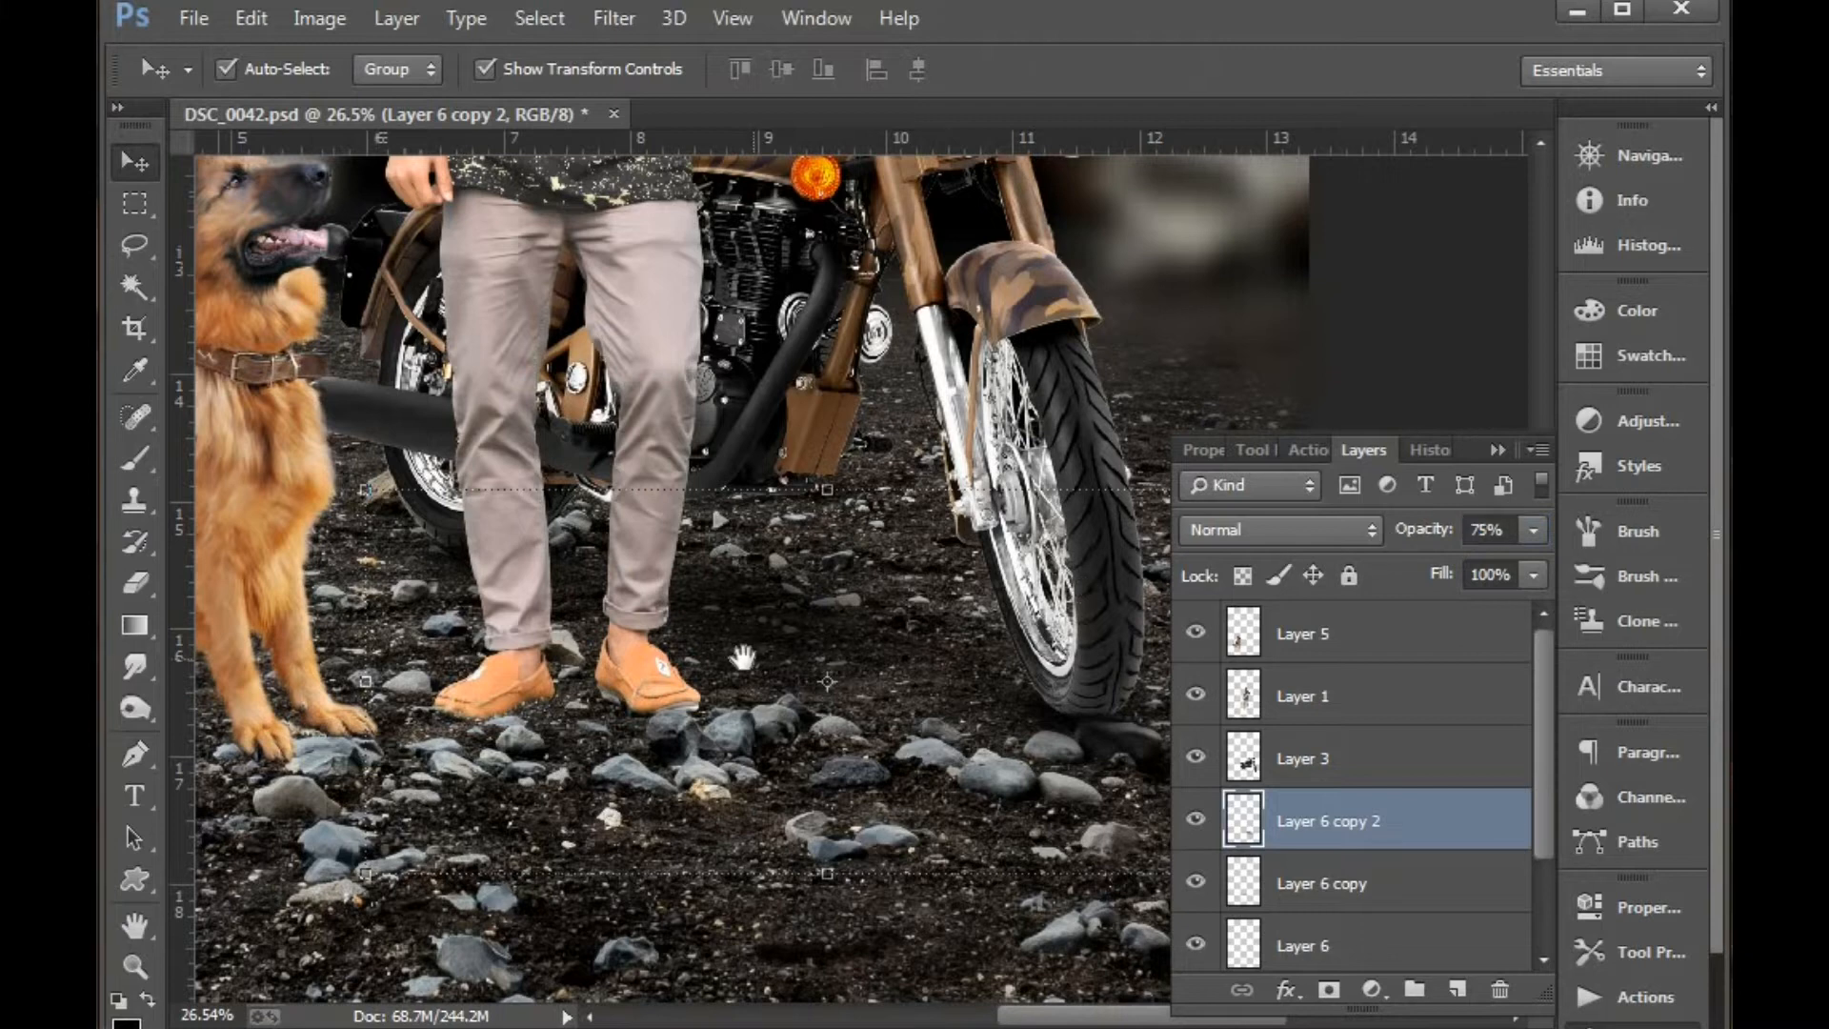
Duplicate the rear wheel's shadow, scale the copy to about 75% and distort it into a shadow below the man's shoes
drag(571, 630, 884, 595)
click(605, 472)
drag(771, 543, 756, 716)
drag(1059, 601, 985, 646)
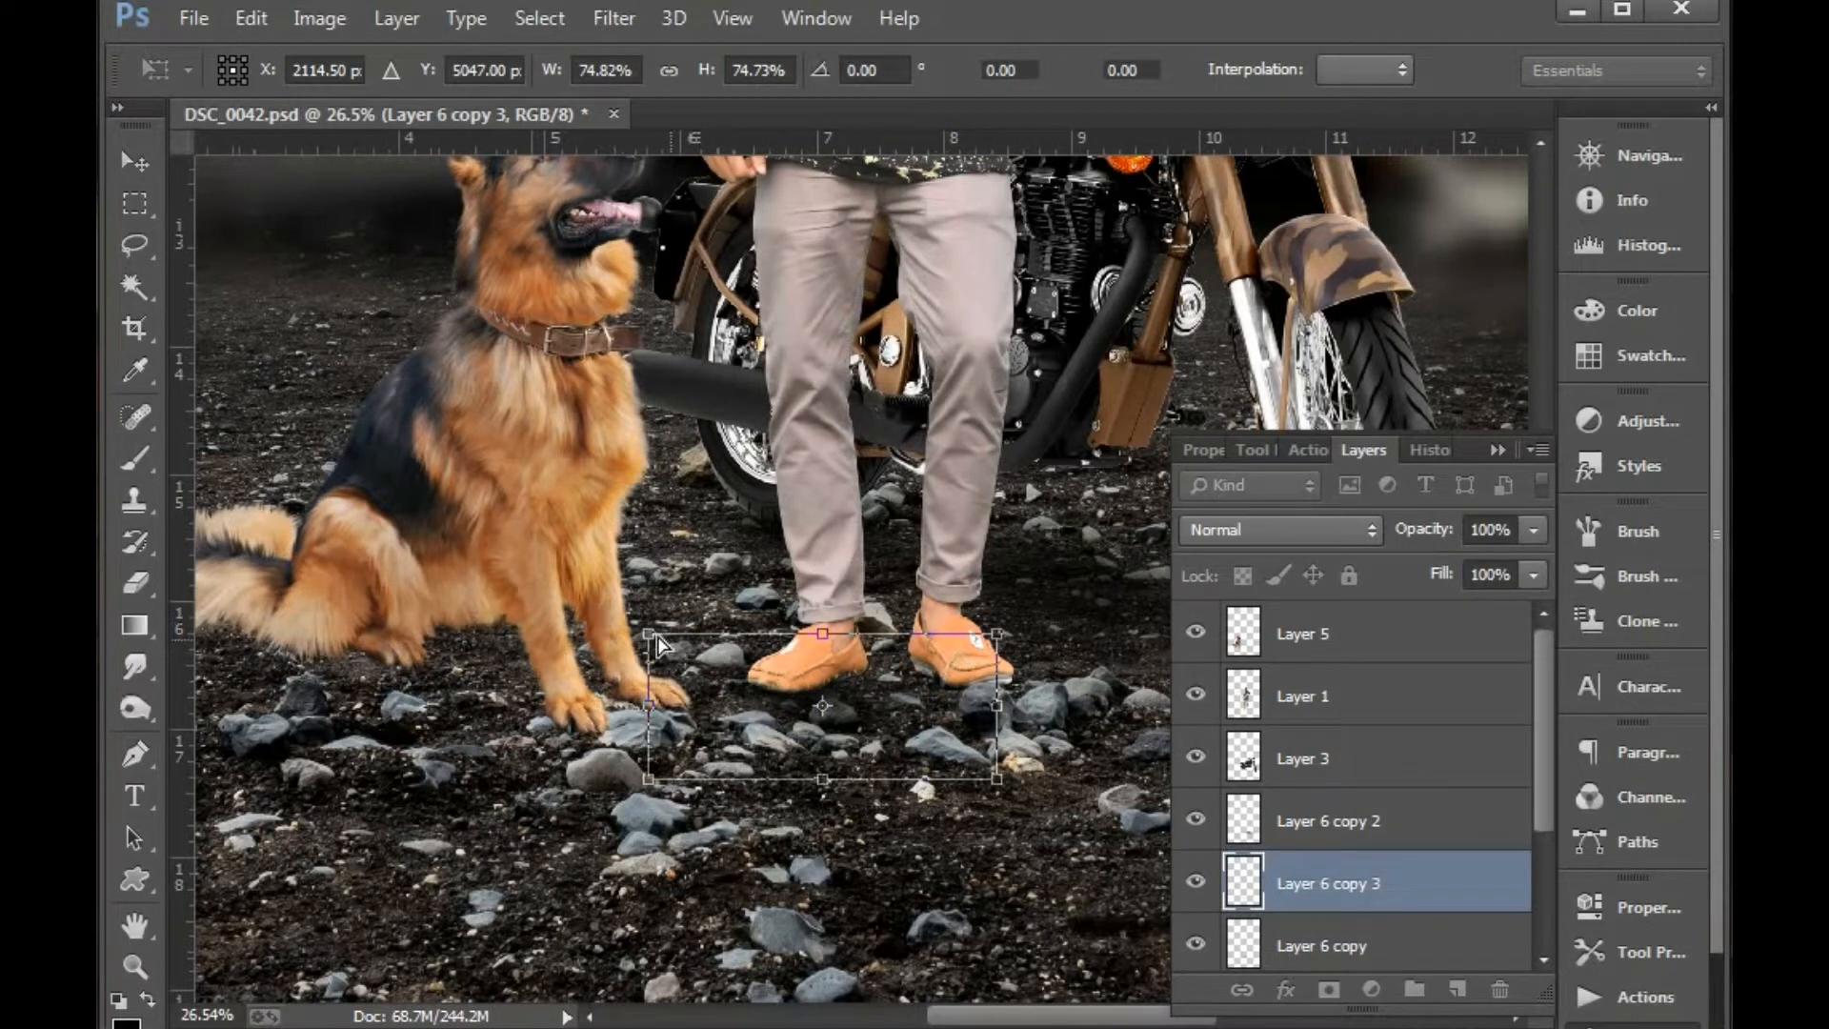
drag(657, 646, 741, 624)
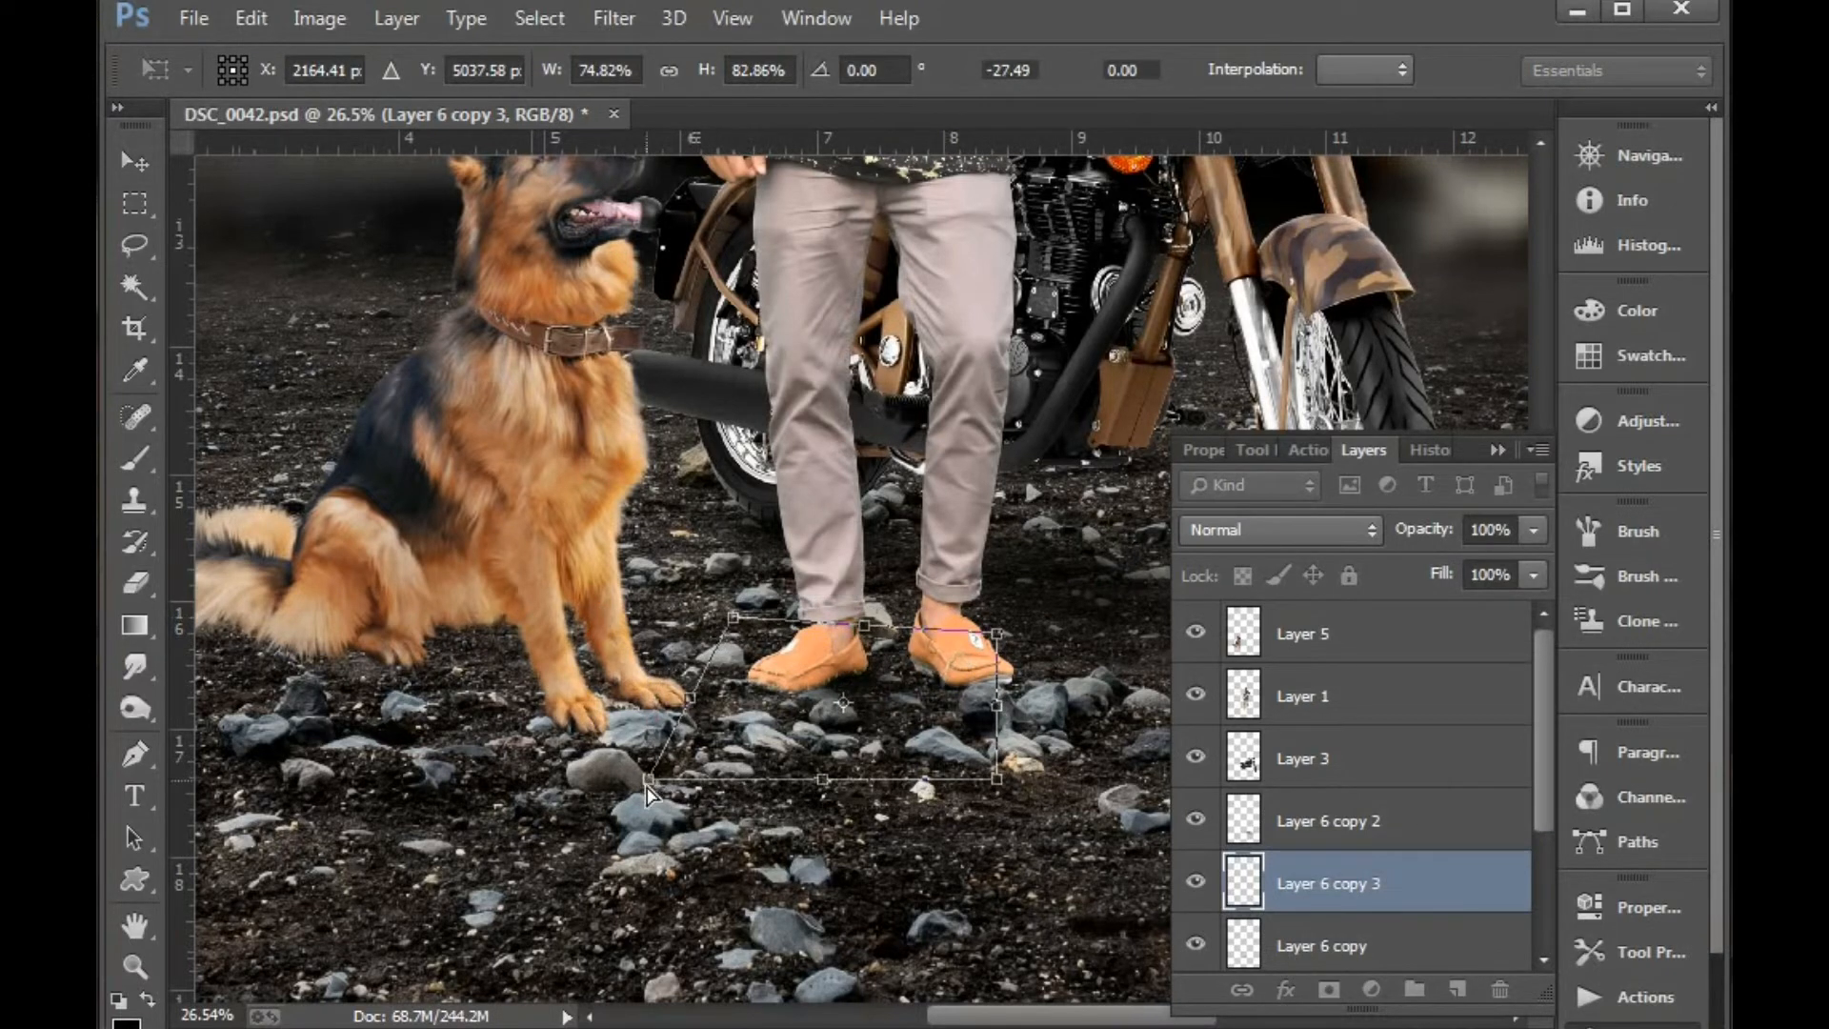
drag(647, 787, 540, 772)
drag(1001, 781, 992, 692)
drag(733, 617, 834, 613)
drag(549, 770, 576, 912)
drag(992, 695, 1094, 754)
key(Return)
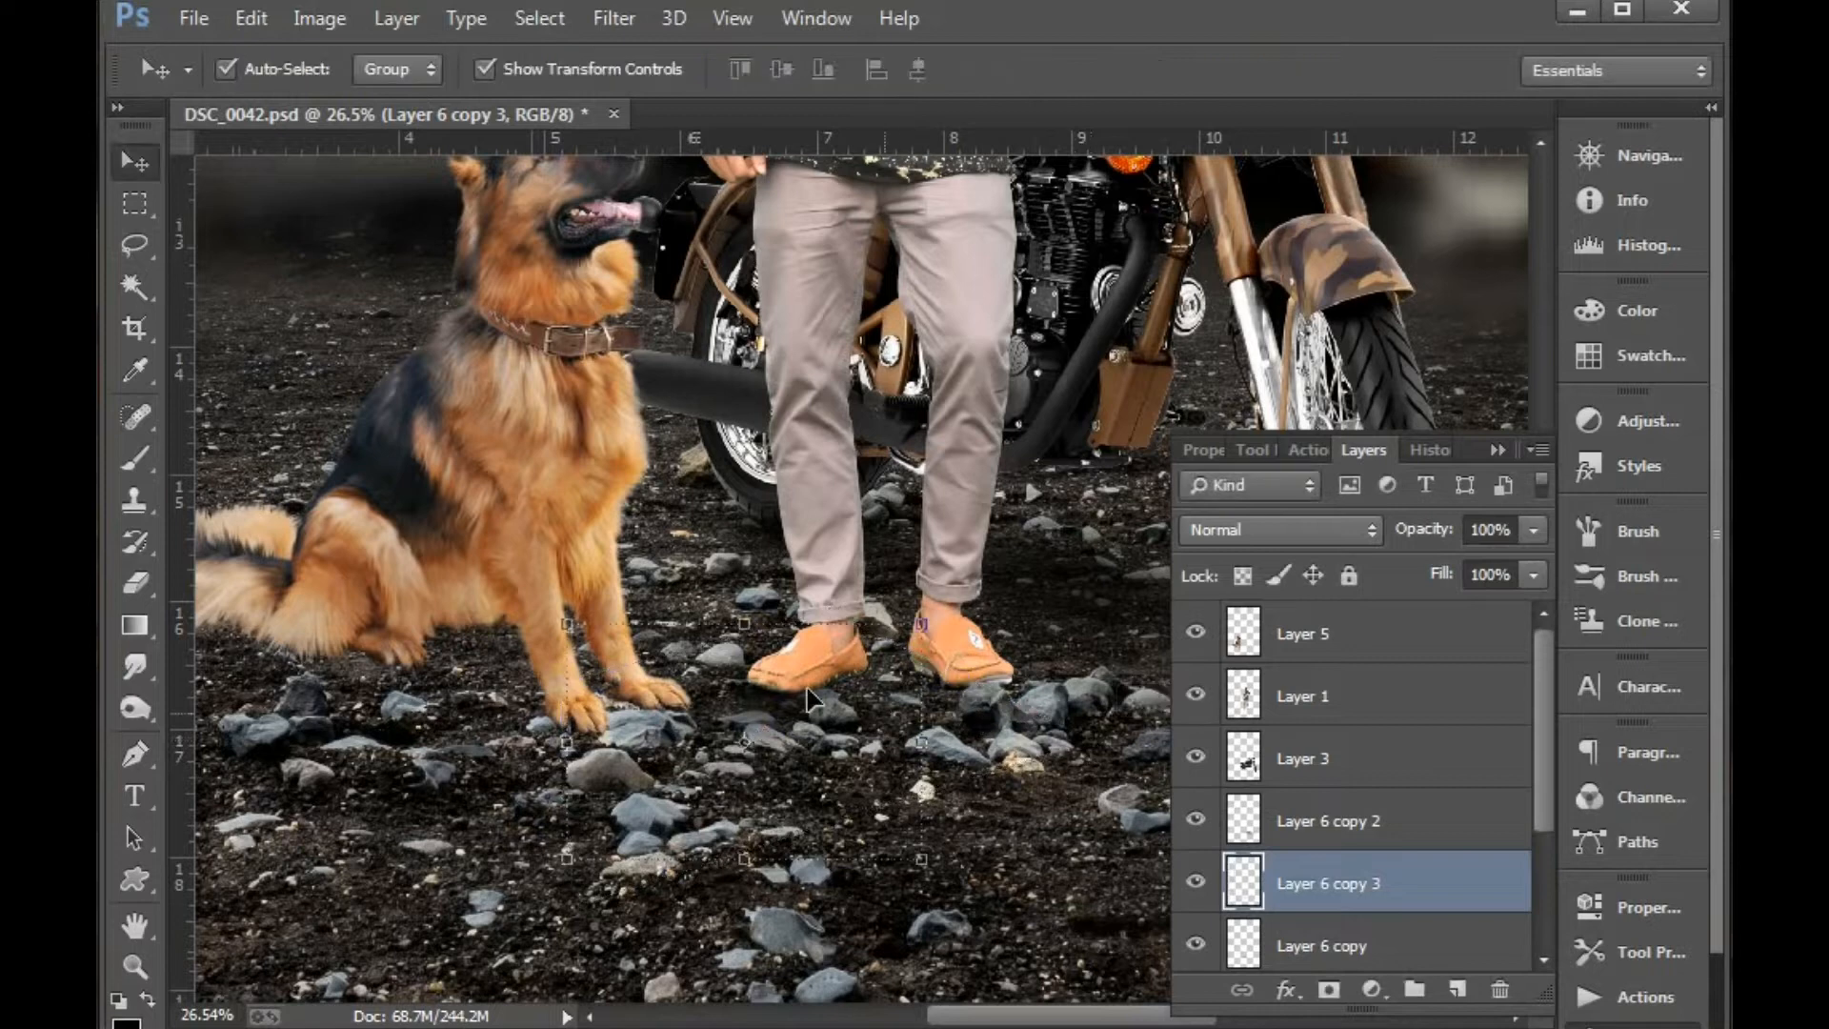
Enlarge the shoe shadow to about 119% and fit it directly beneath the man's shoe nearest the dog
drag(791, 710, 831, 715)
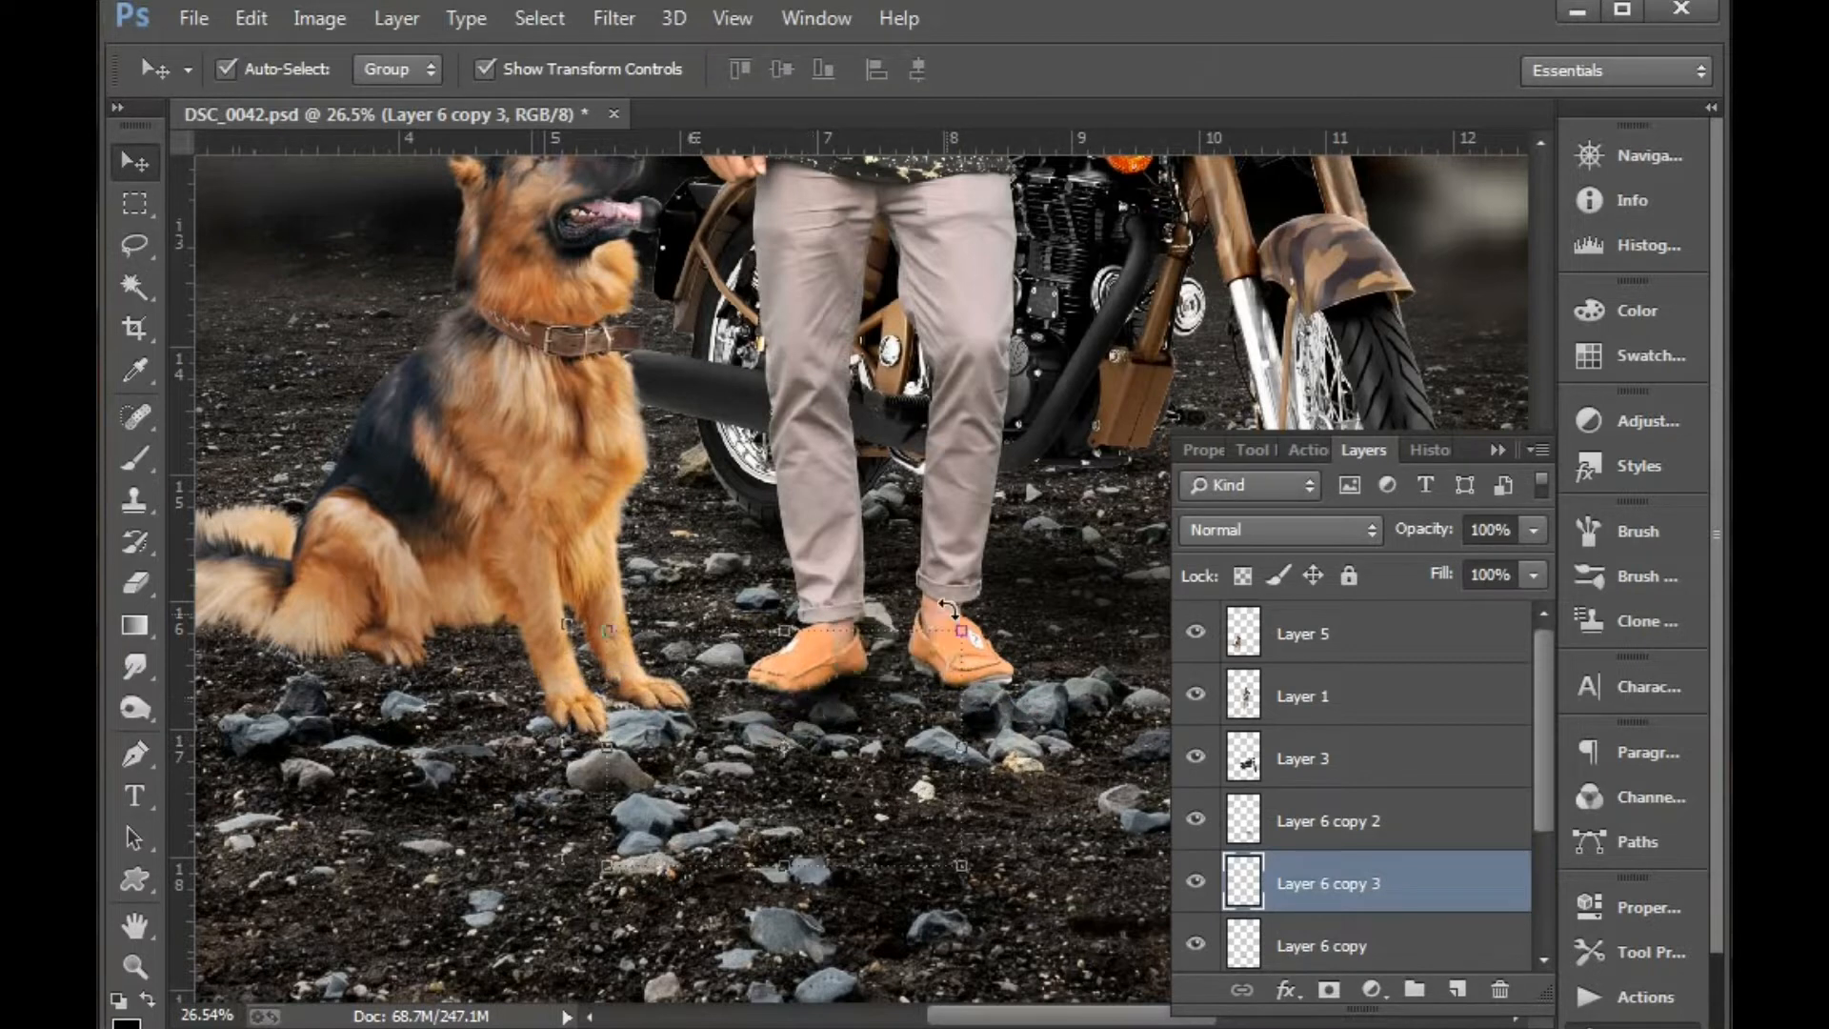
key(ctrl+t)
drag(980, 623, 1010, 604)
drag(909, 652, 880, 673)
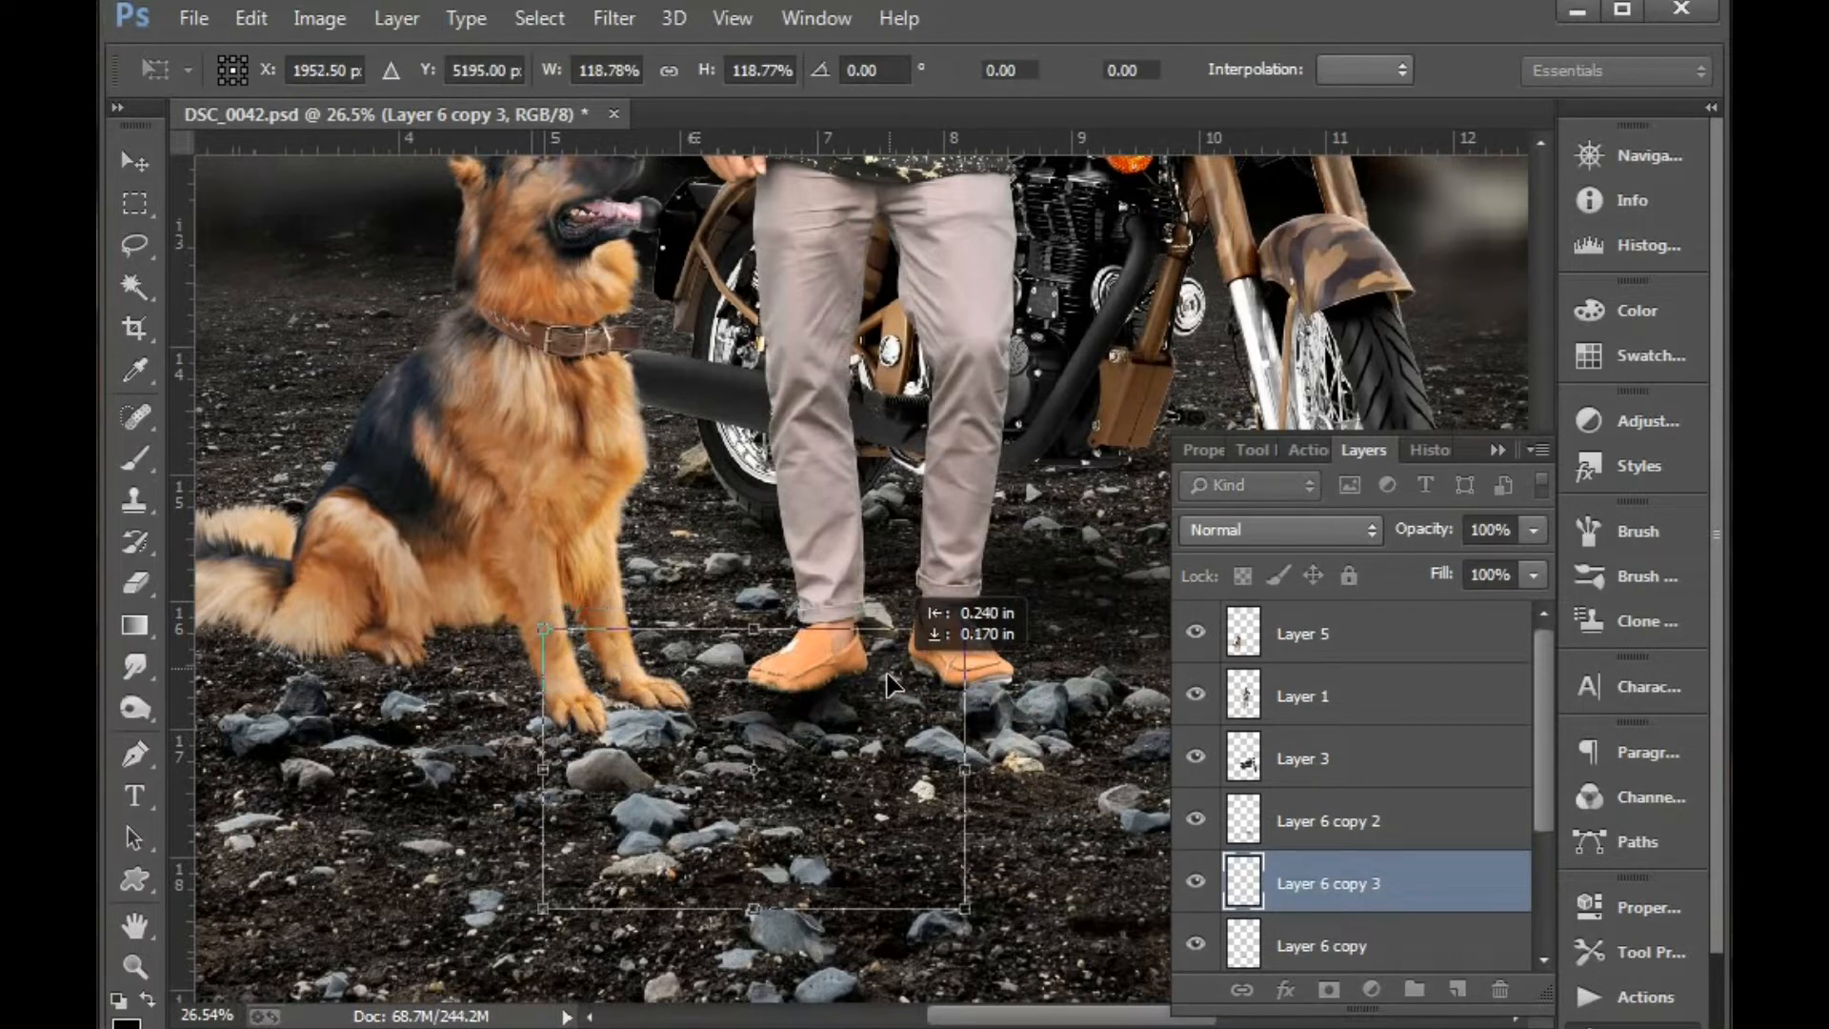
key(Up)
key(Up)
key(Up)
key(Up)
key(Up)
key(Up)
key(Up)
key(Up)
key(Up)
key(Up)
key(Up)
key(Up)
key(Up)
key(Up)
key(Up)
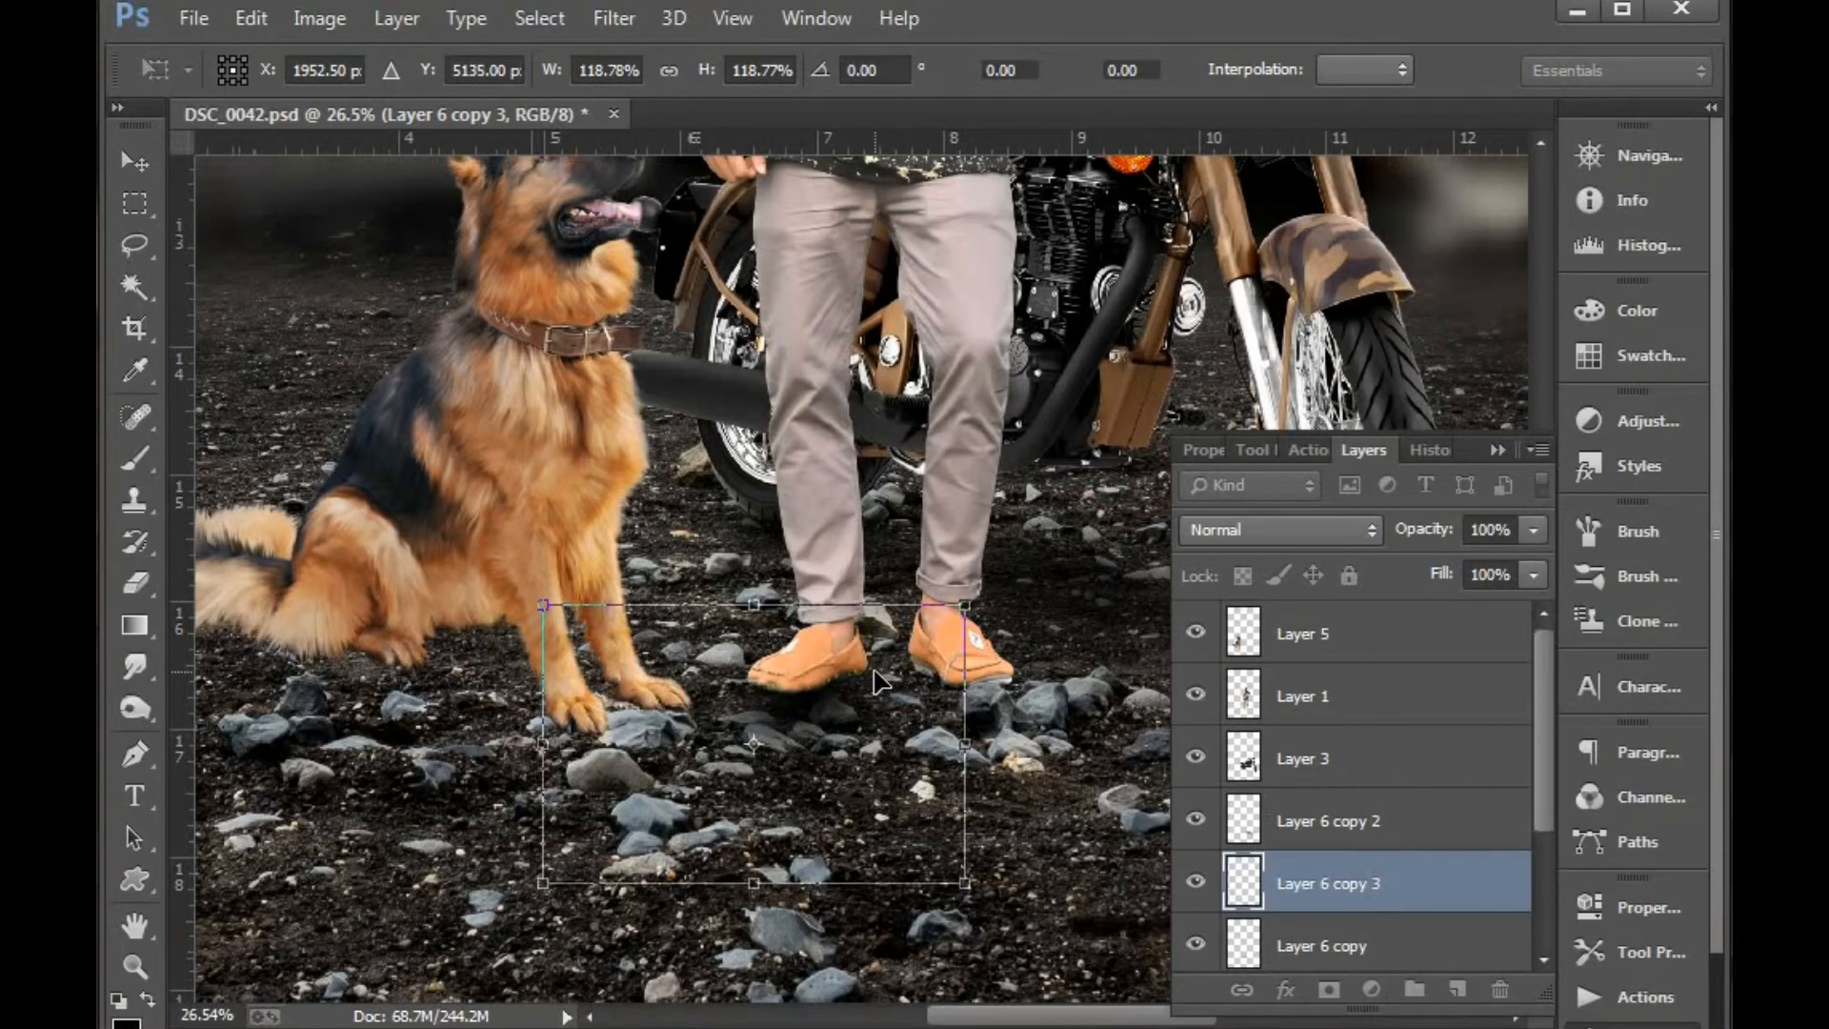
key(Right)
key(Right)
key(Right)
key(Right)
key(Right)
key(Right)
key(Right)
key(Right)
key(Right)
key(Right)
key(Right)
key(Right)
key(Right)
key(Right)
key(Right)
key(Right)
key(Right)
key(Right)
key(Down)
key(Down)
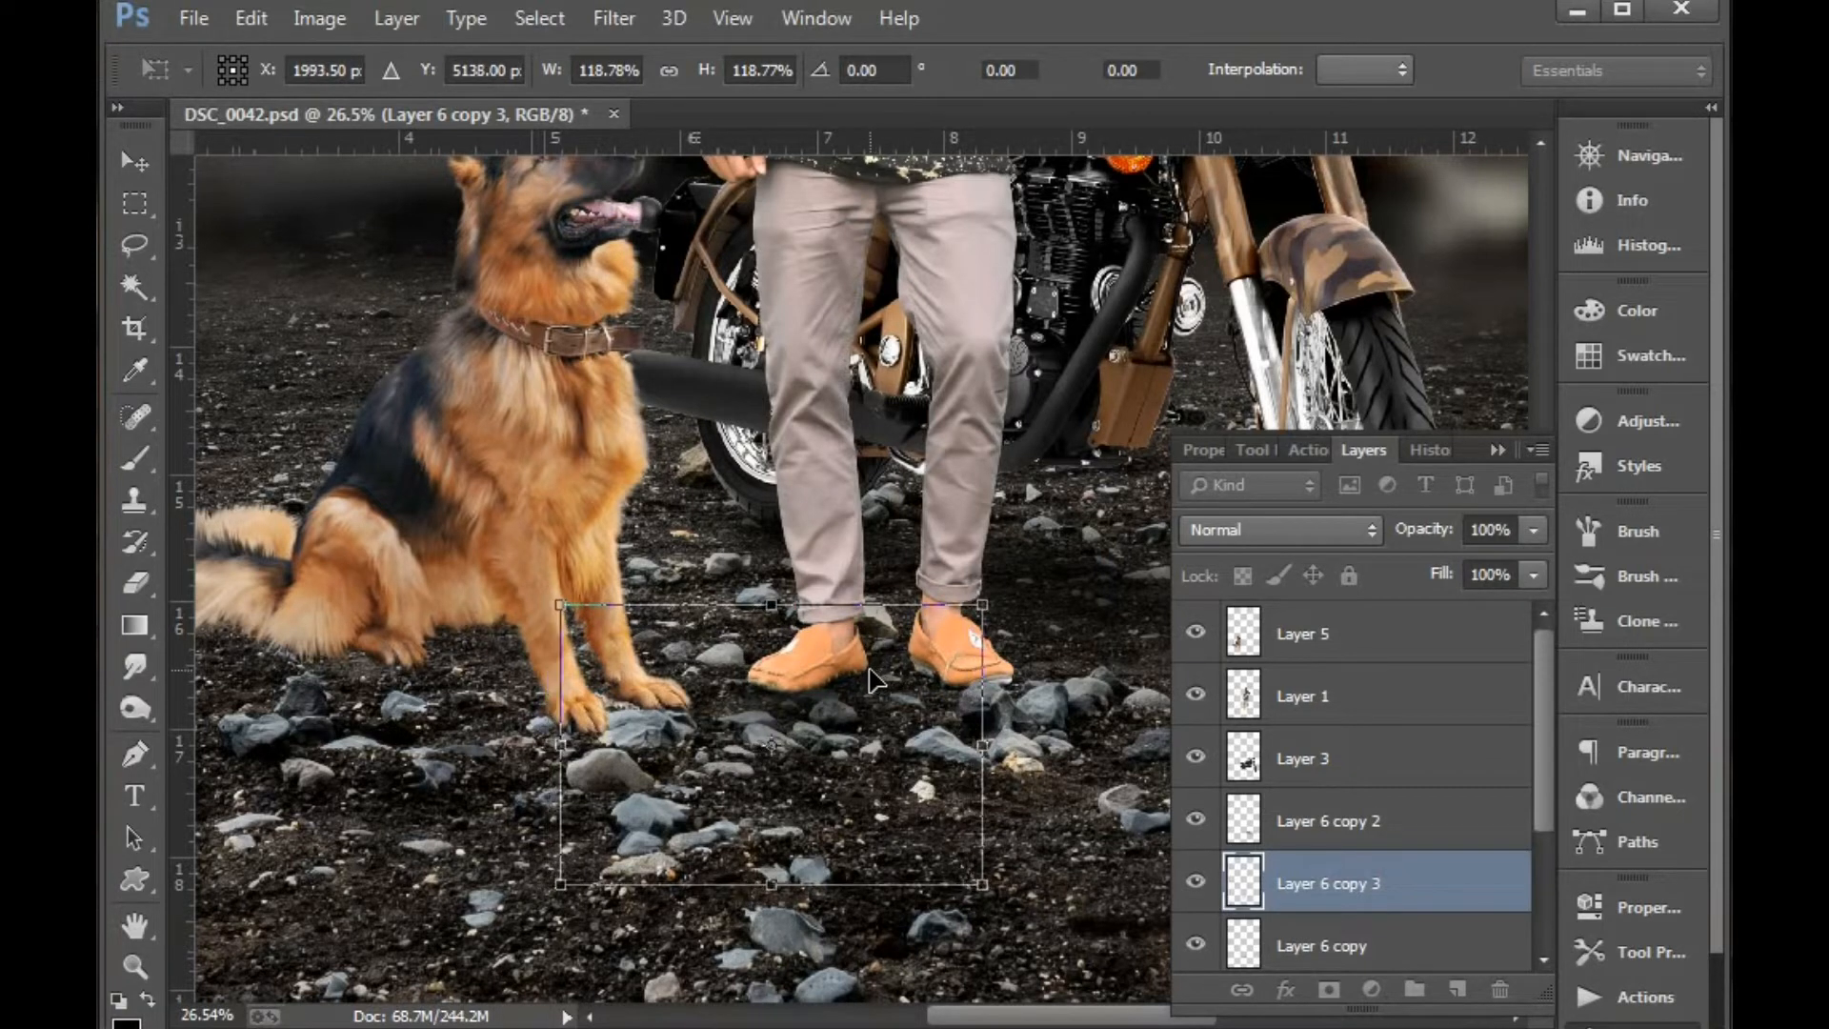
key(Return)
Duplicate the shoe shadow beneath the man's other shoe and place a slightly enlarged copy under the dog's hindquarters
drag(869, 683, 978, 668)
alt+drag(913, 688, 356, 673)
drag(465, 664, 803, 664)
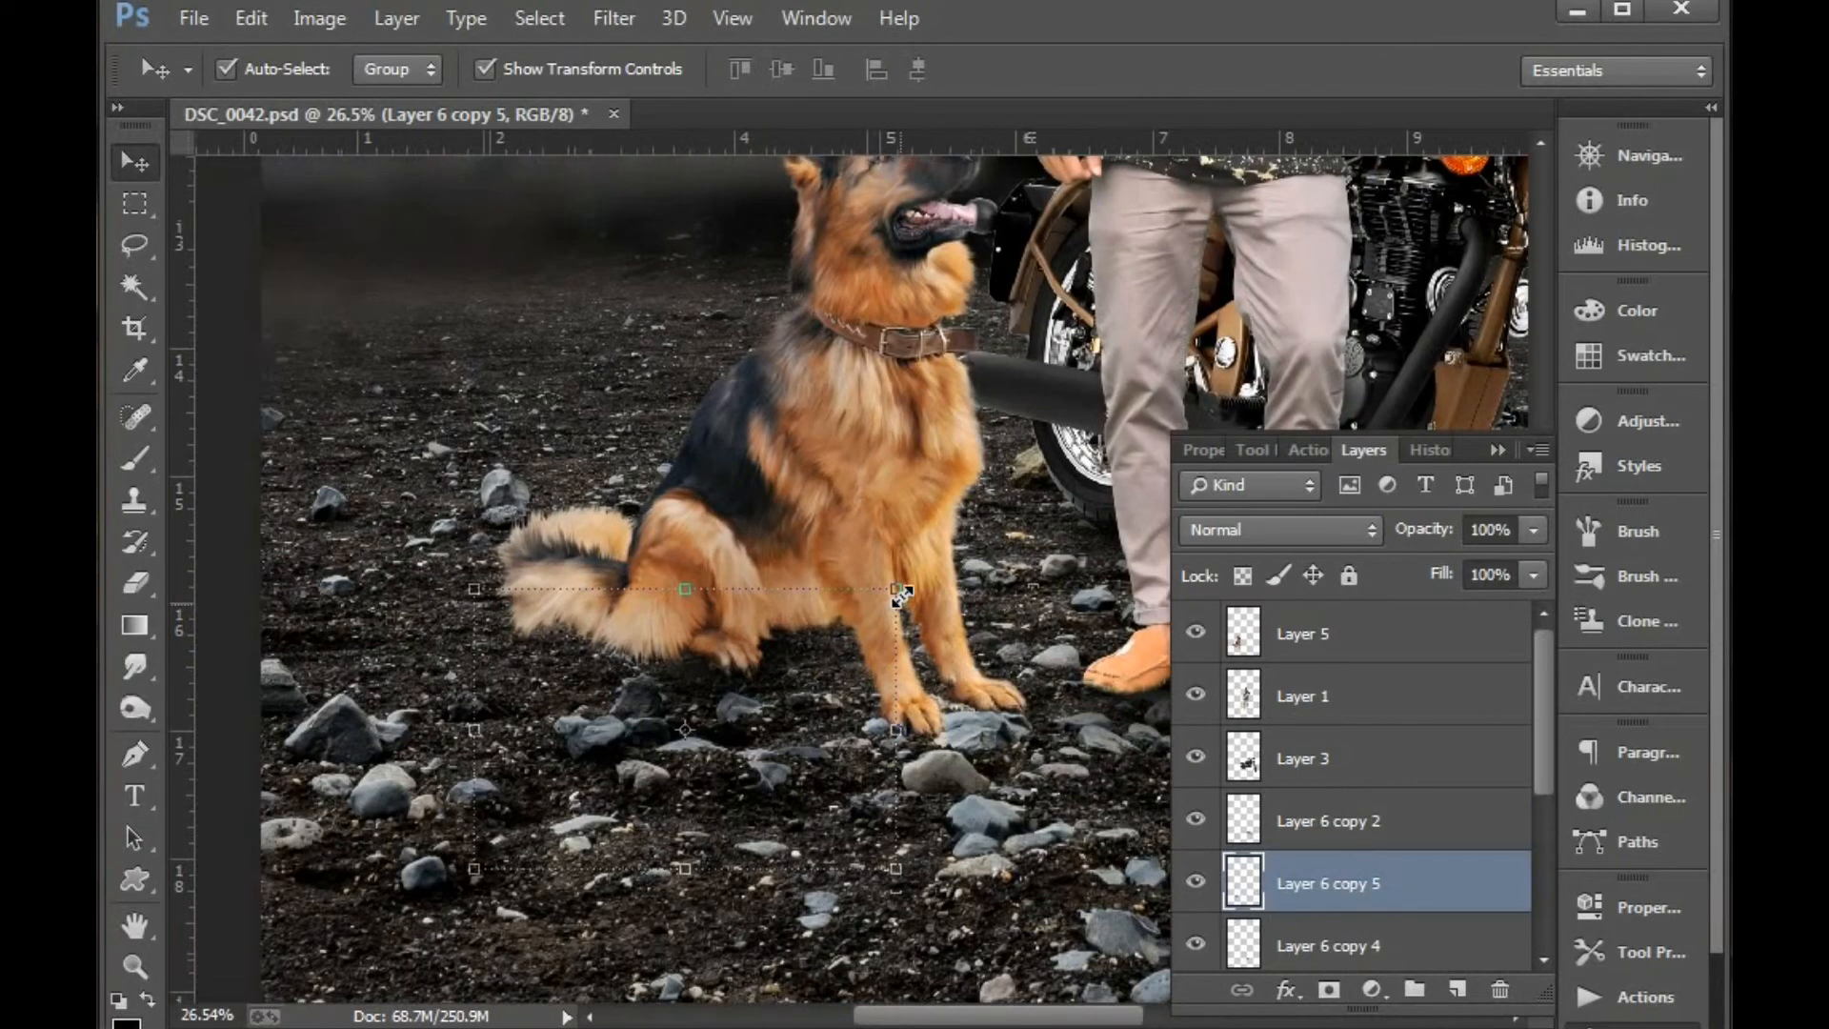
alt+shift+drag(897, 588, 925, 569)
drag(826, 644, 862, 728)
key(Return)
Duplicate the dog's shadow, rotate the copy to about -151° and place it under the dog's body and front legs
drag(1034, 593, 382, 827)
drag(754, 691, 835, 624)
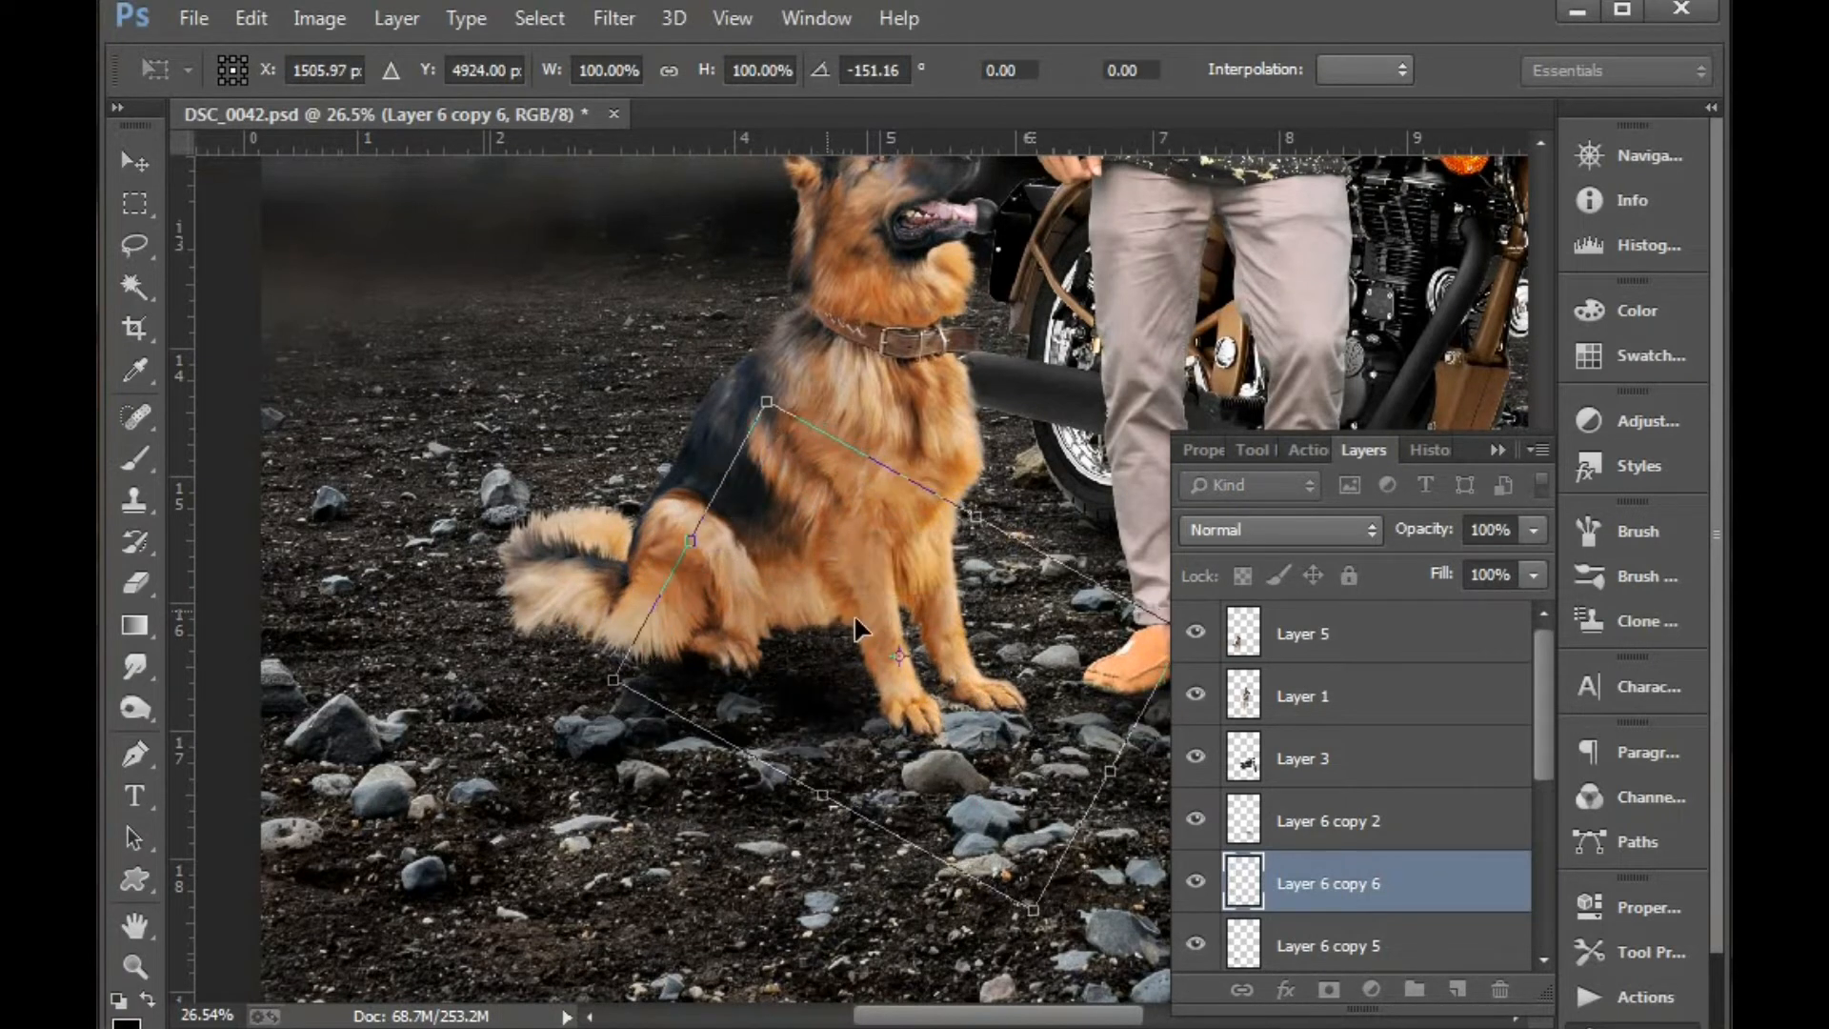
key(Return)
Examine the ground shadows of the dog, man and motorcycle in the whole composition and up close
click(482, 411)
key(ctrl+0)
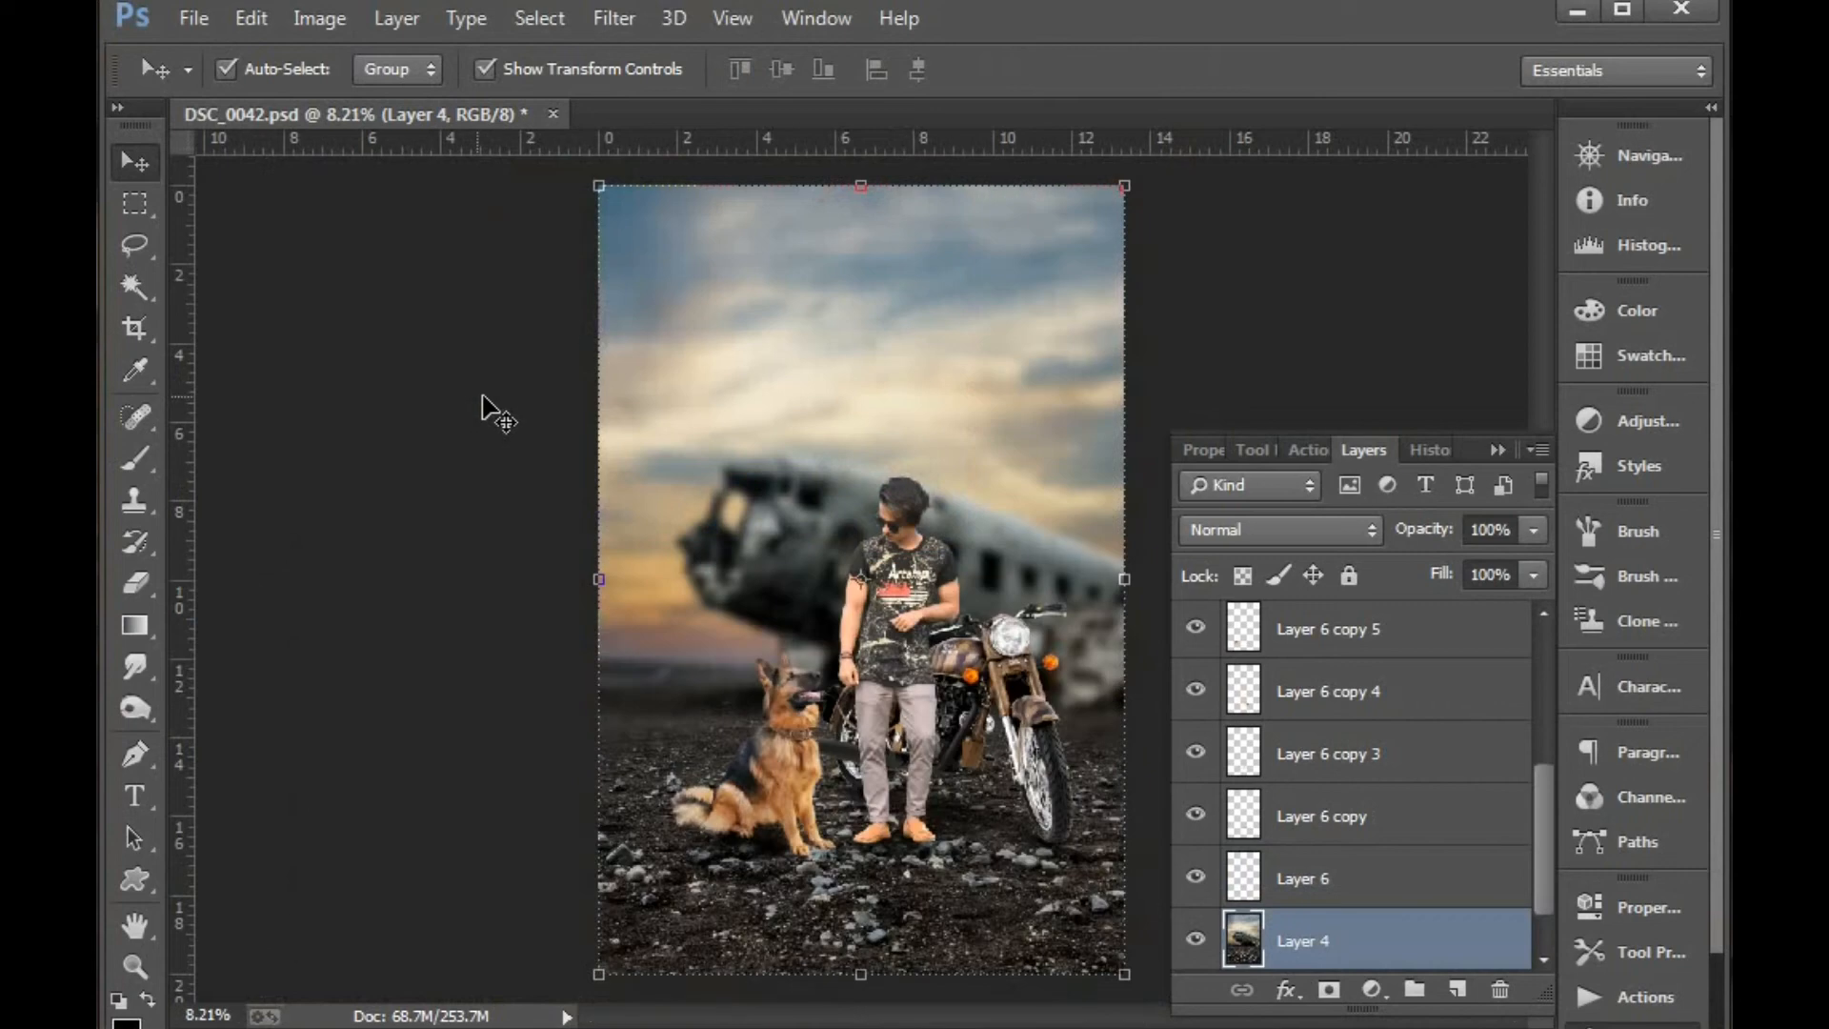
drag(631, 598, 1231, 916)
drag(915, 789, 820, 757)
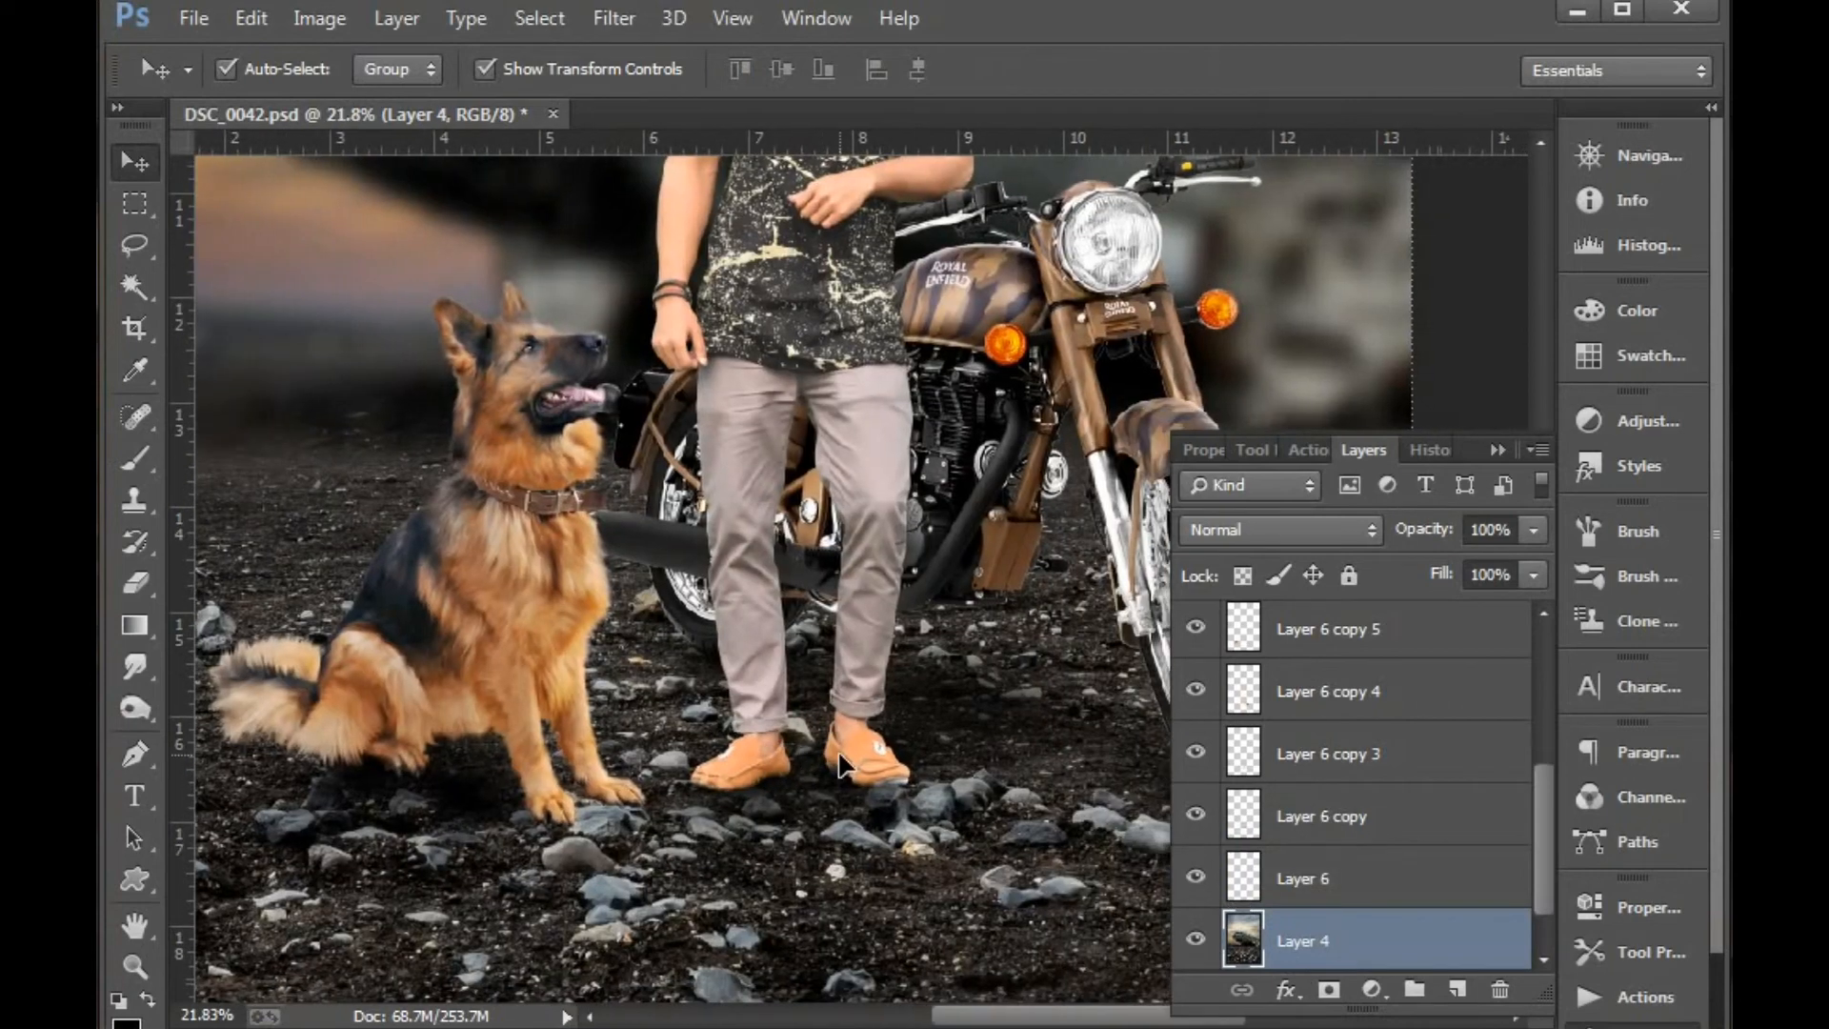
key(ctrl+0)
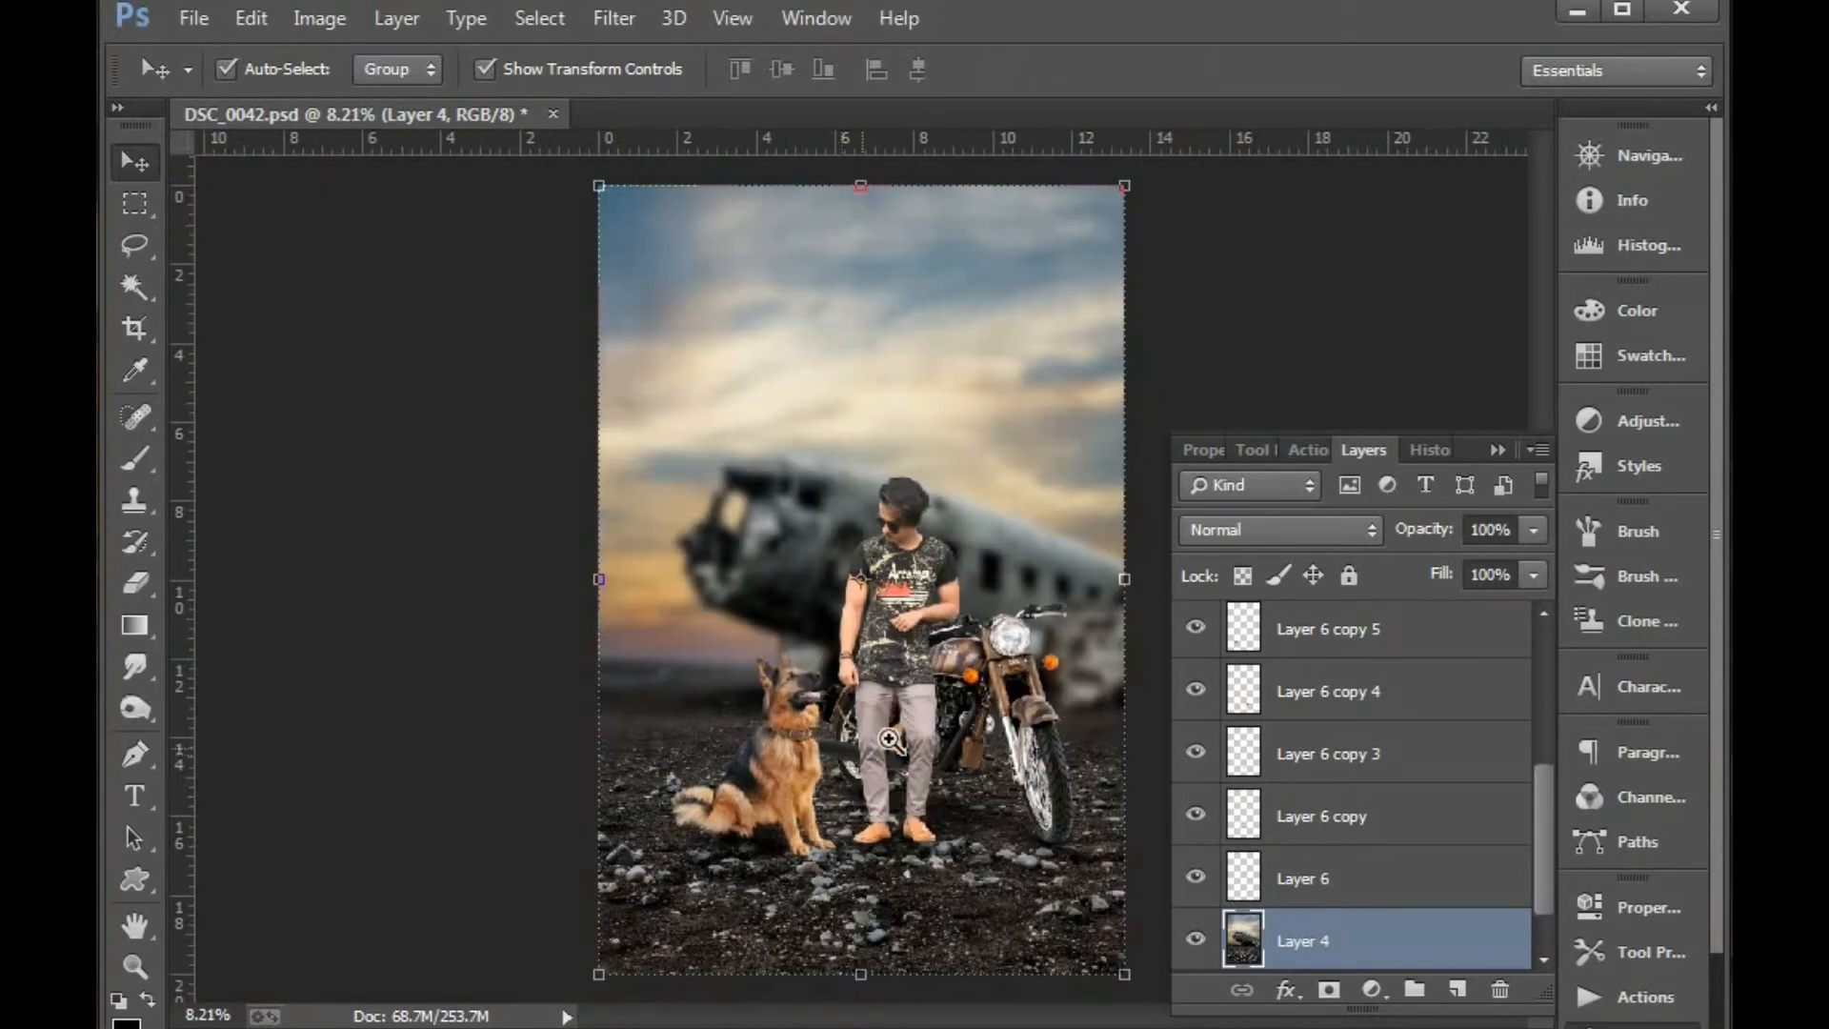
drag(881, 612, 1130, 829)
drag(983, 813, 916, 729)
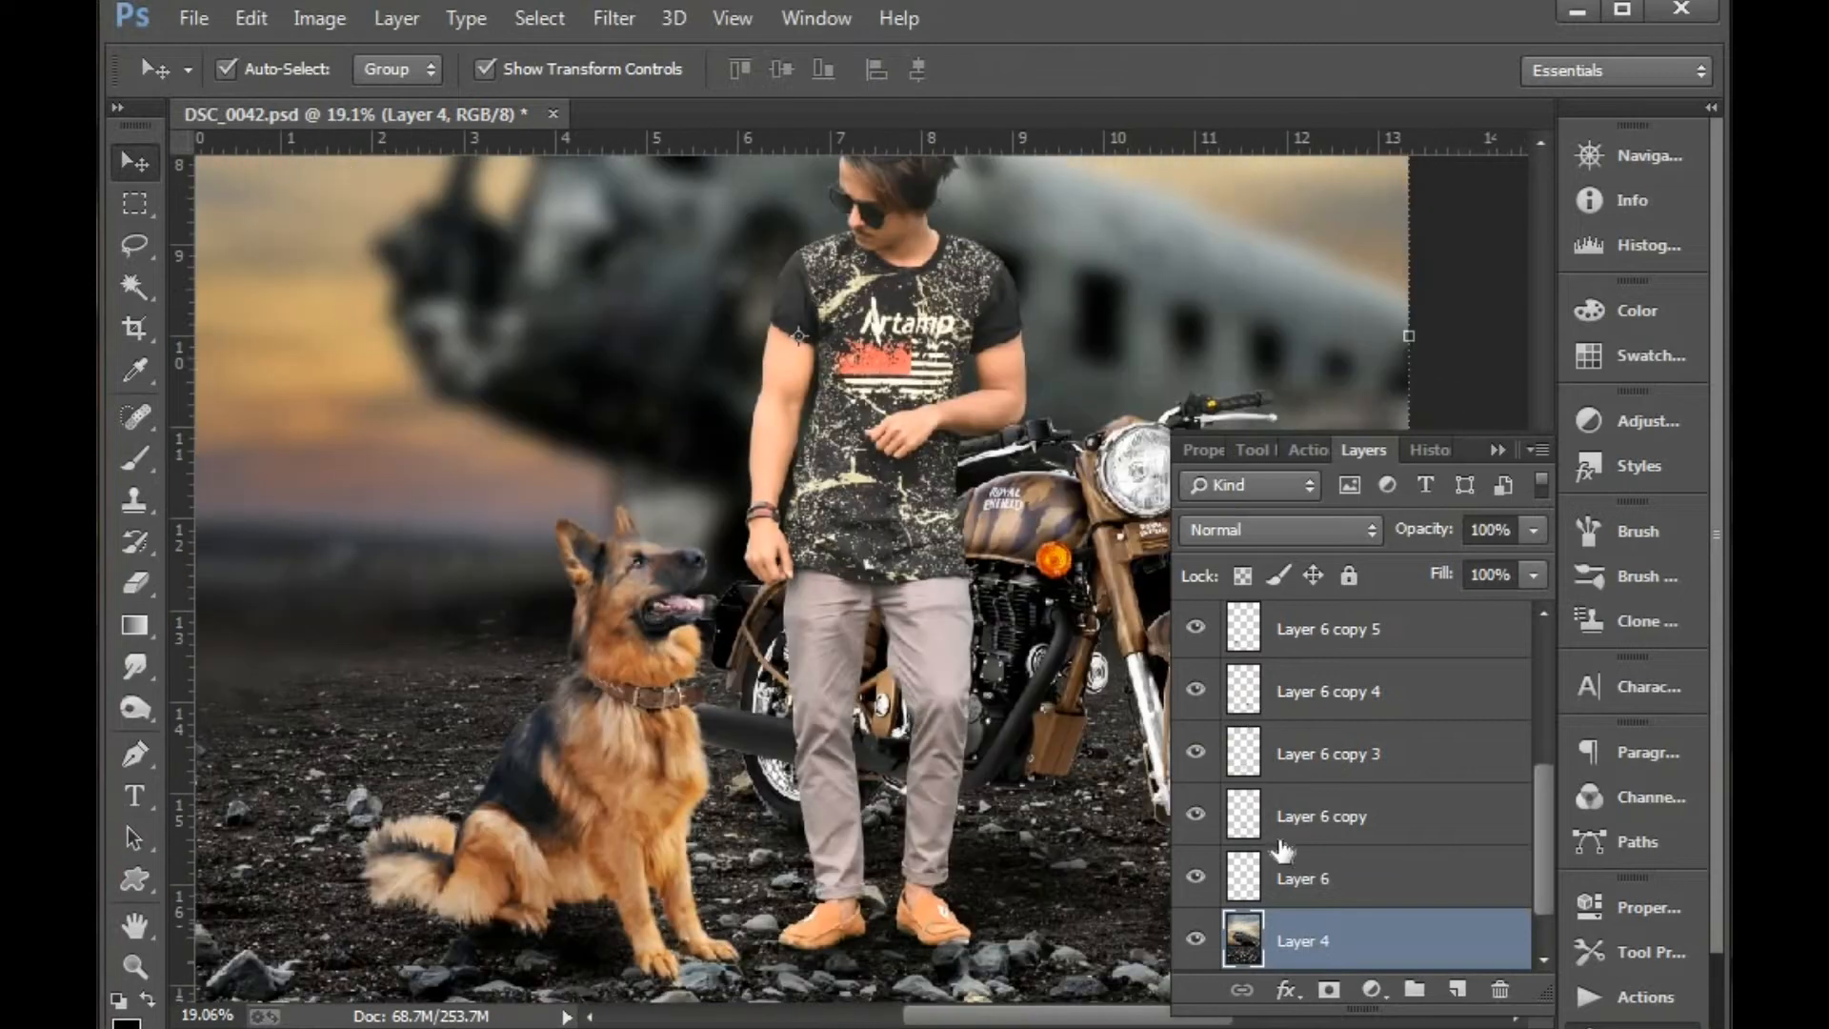
Merge Layer 6 and all of its shadow copies into a single shadow layer
scroll(1281, 848, up, 3)
scroll(1310, 748, down, 3)
click(1353, 881)
ctrl+click(1358, 817)
ctrl+click(1367, 754)
ctrl+click(1372, 691)
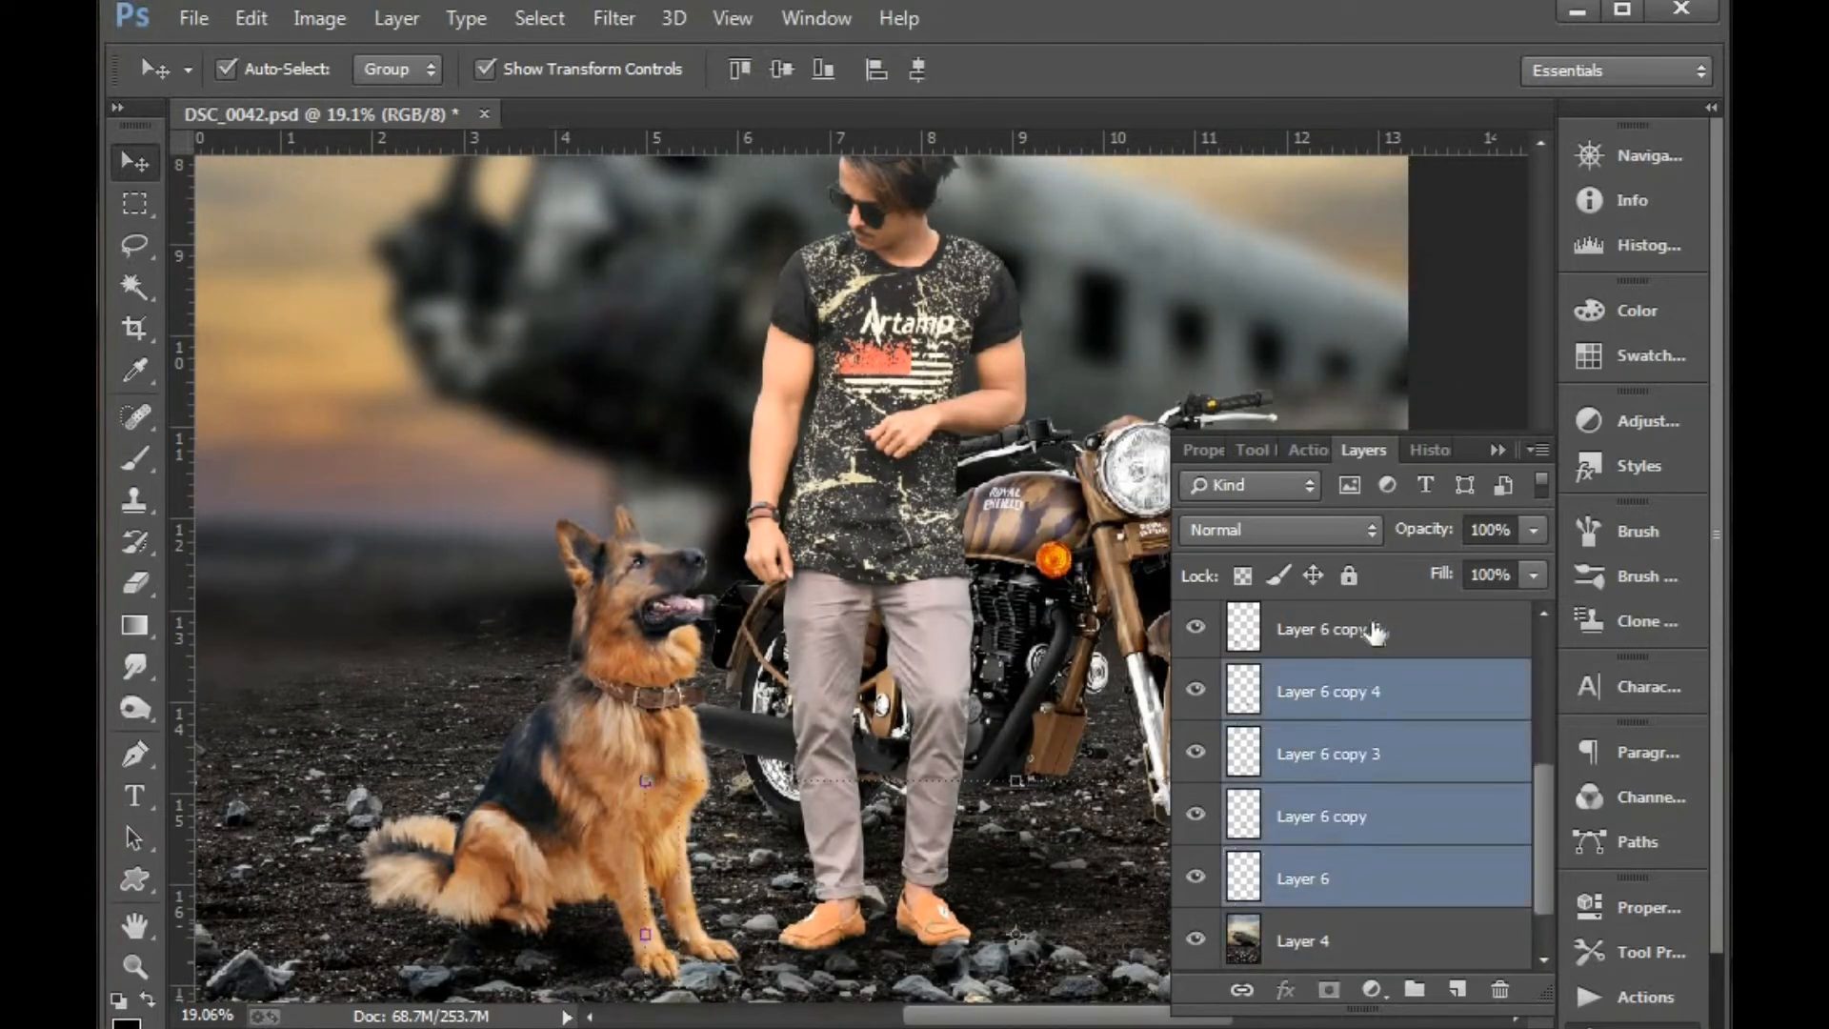
ctrl+click(1374, 631)
scroll(1348, 726, up, 1)
ctrl+click(1349, 628)
scroll(1353, 701, up, 1)
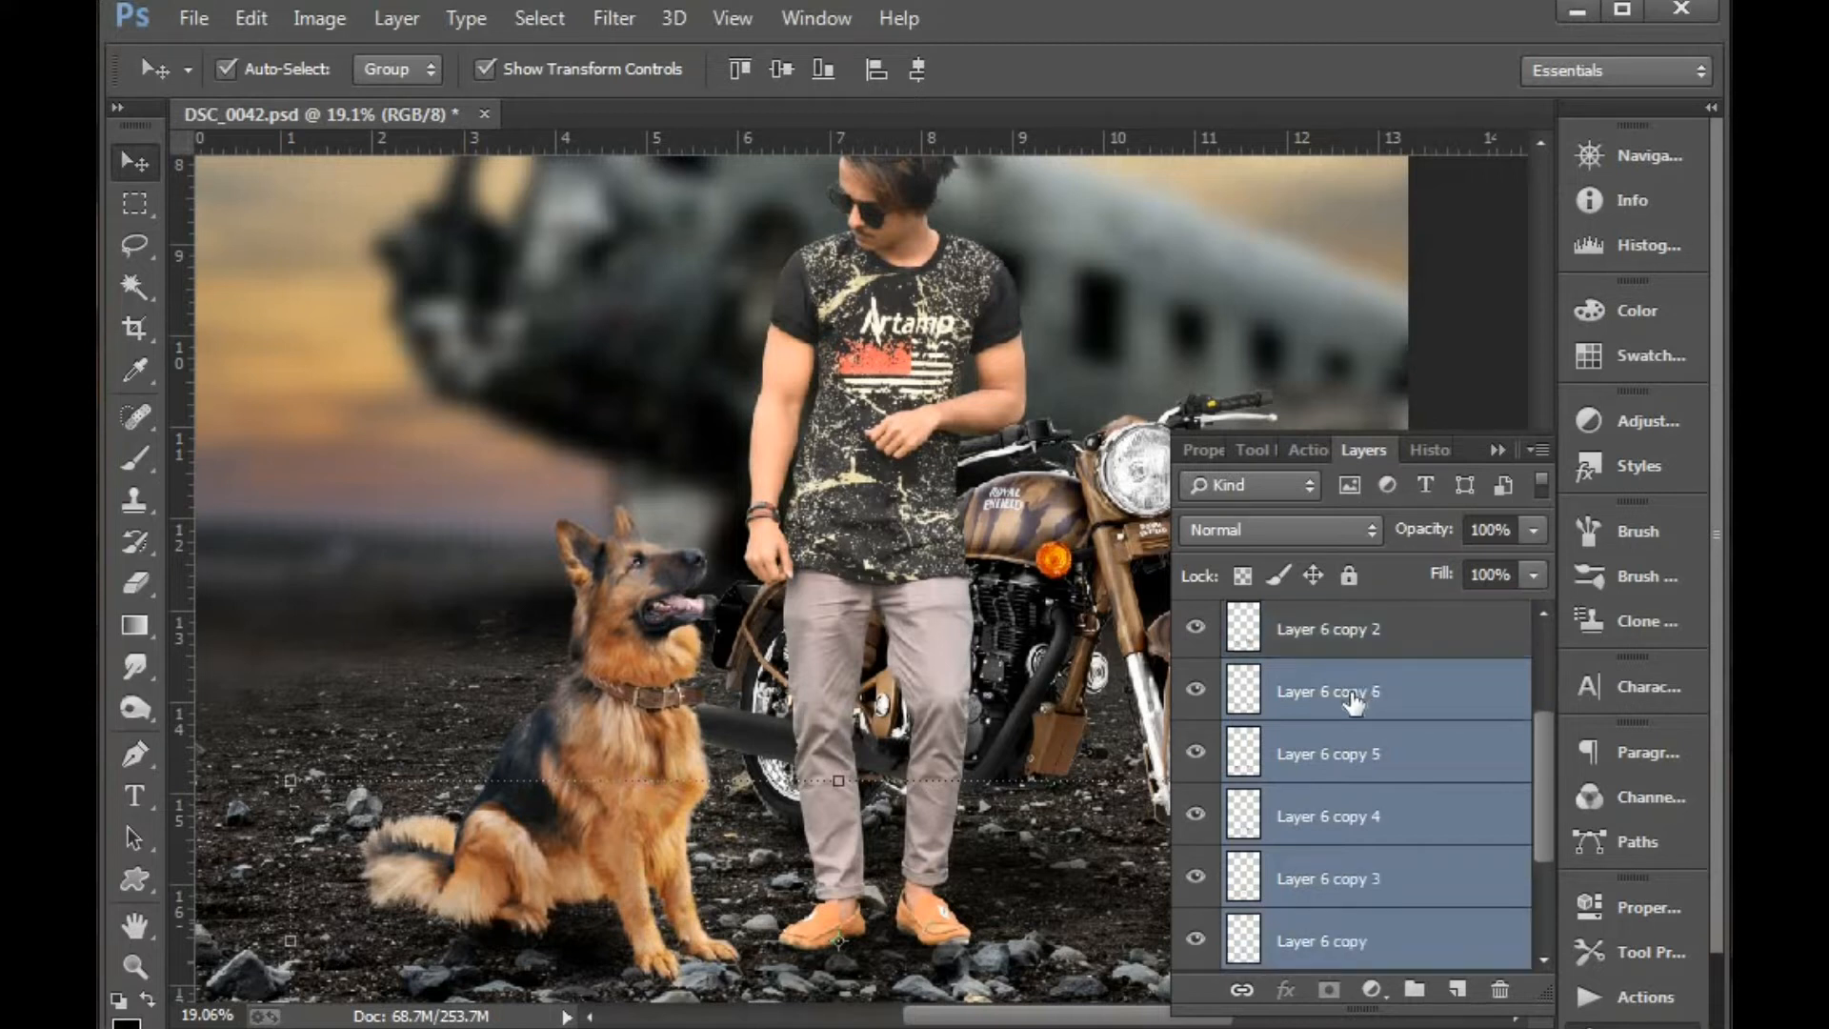
scroll(1353, 674, up, 1)
ctrl+click(1353, 701)
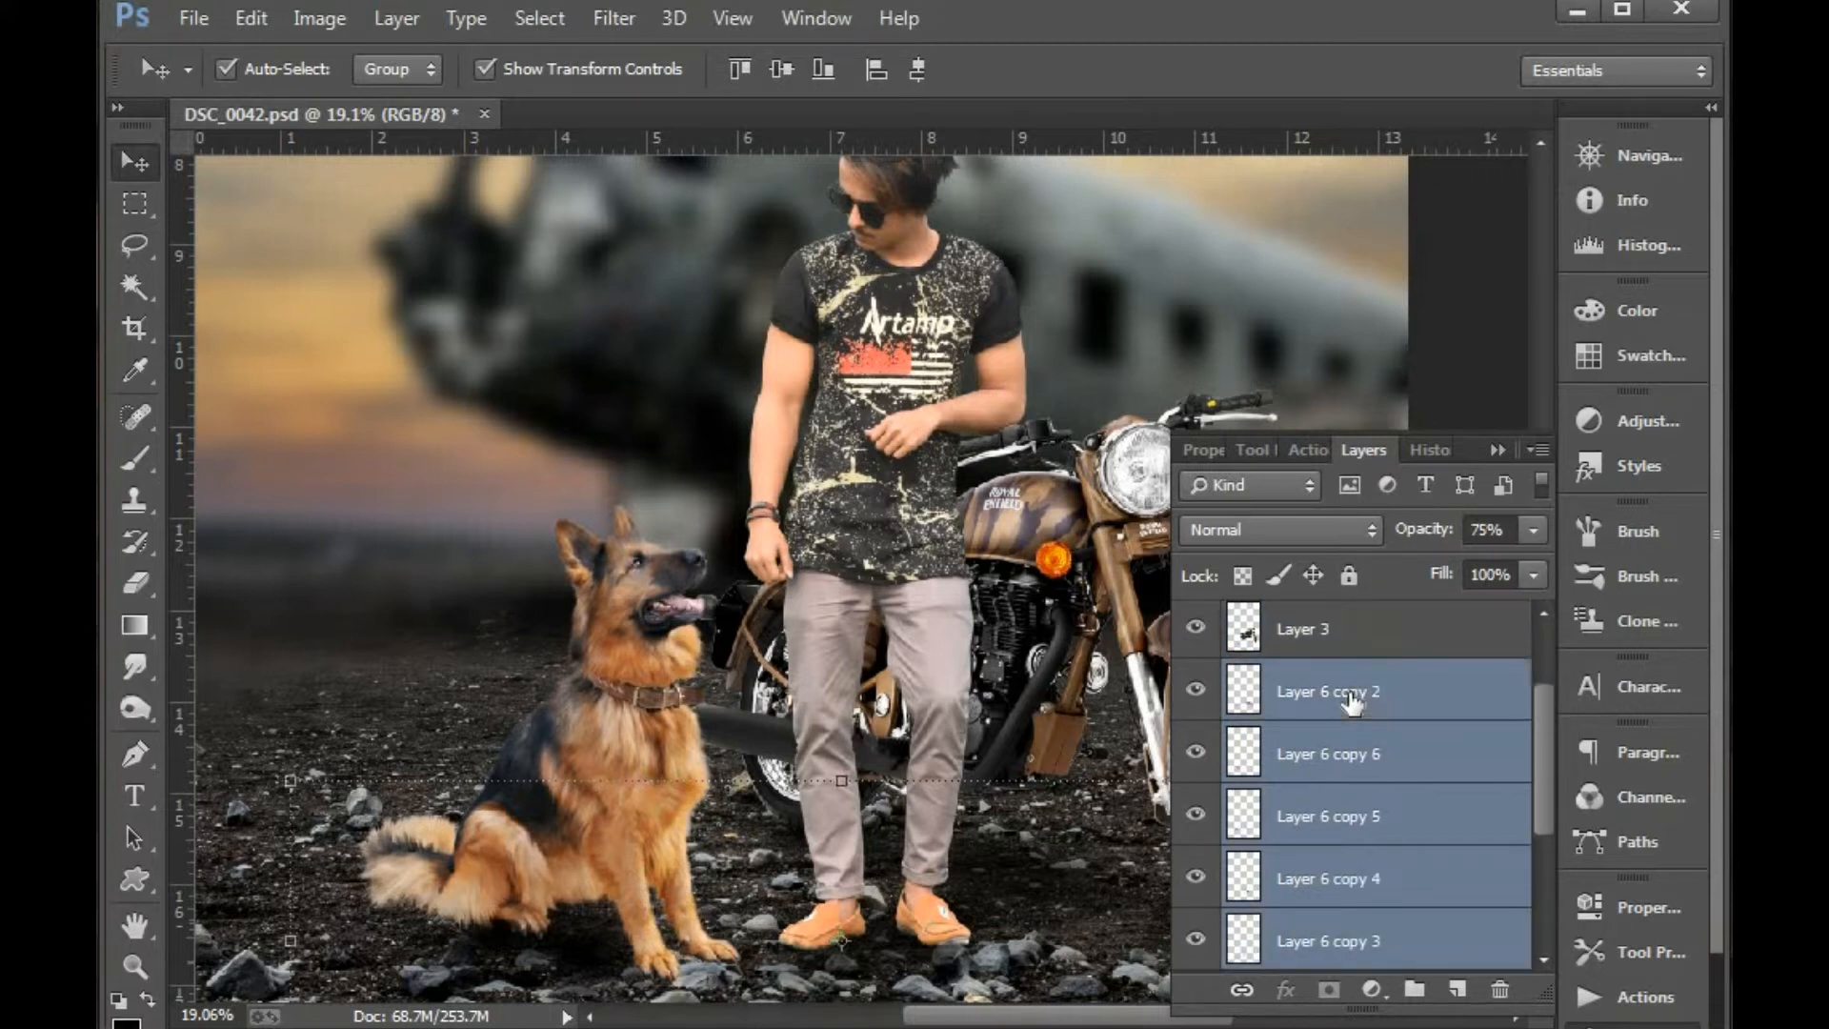
key(ctrl+e)
Open the man's layer, Layer 1, in the Camera Raw filter and lower its Shadows and Blacks
click(1328, 678)
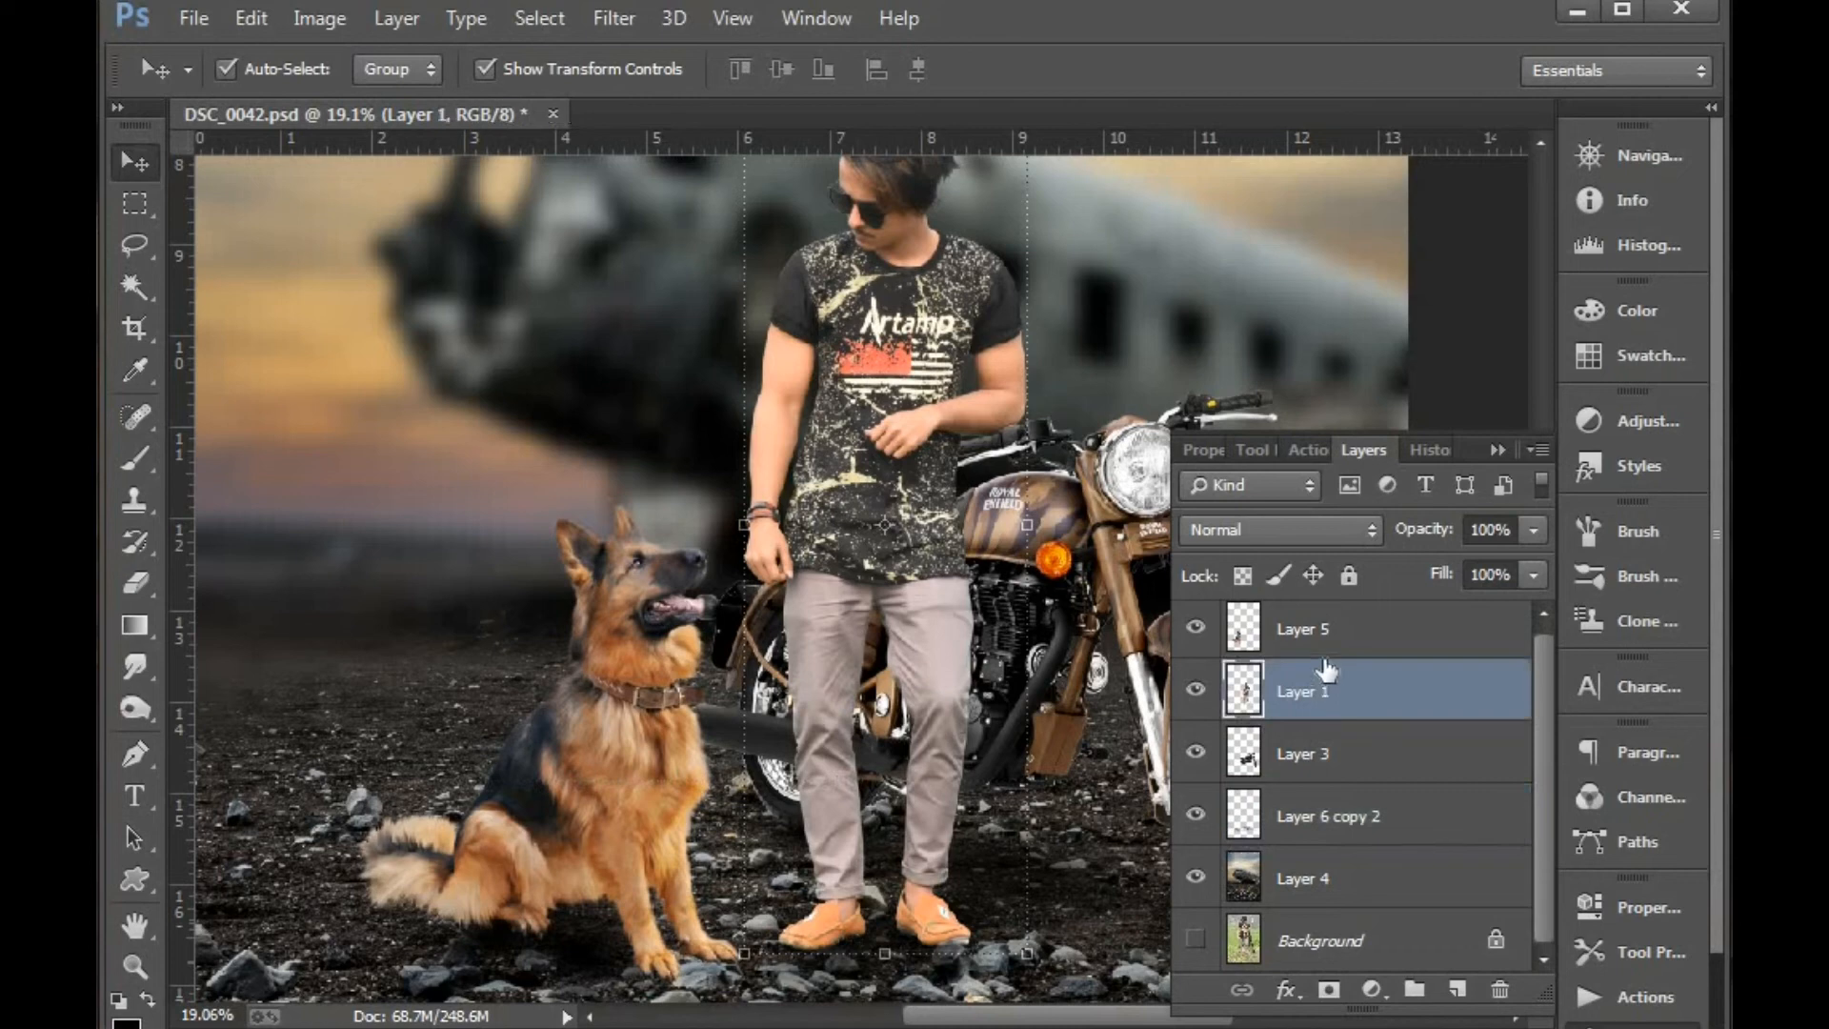
click(610, 19)
click(712, 205)
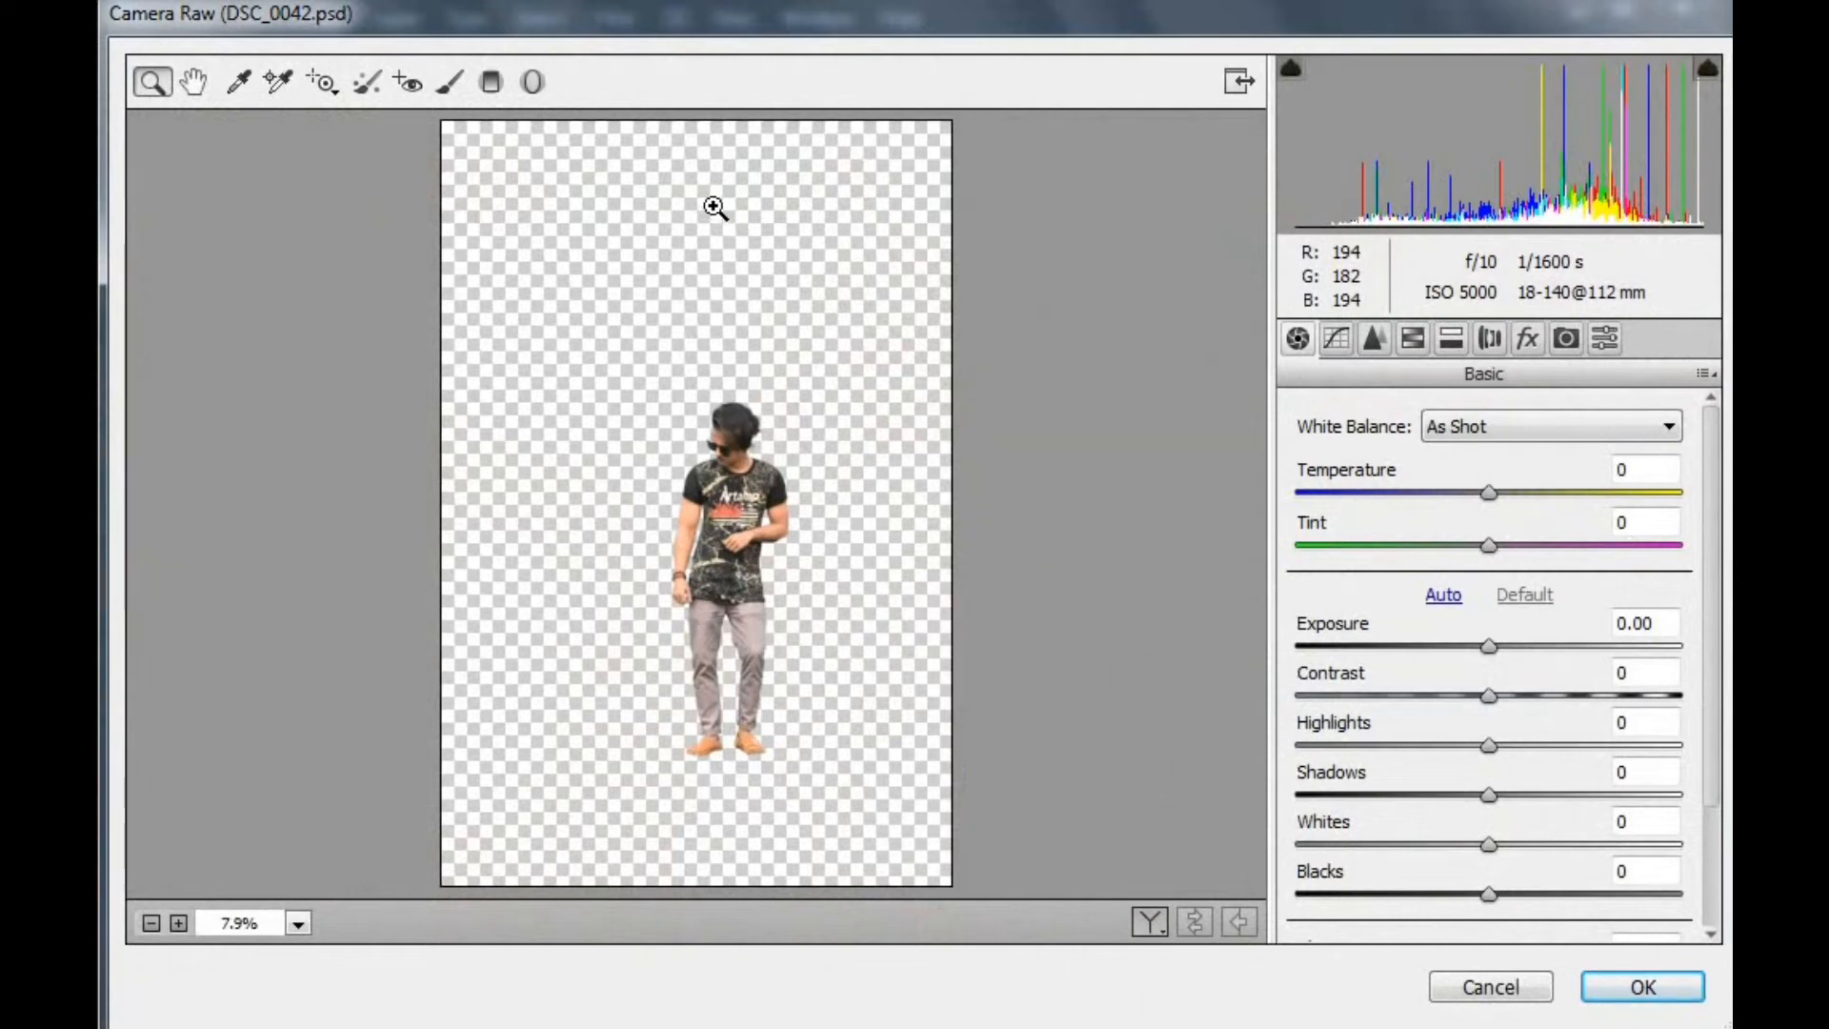
click(759, 553)
click(806, 475)
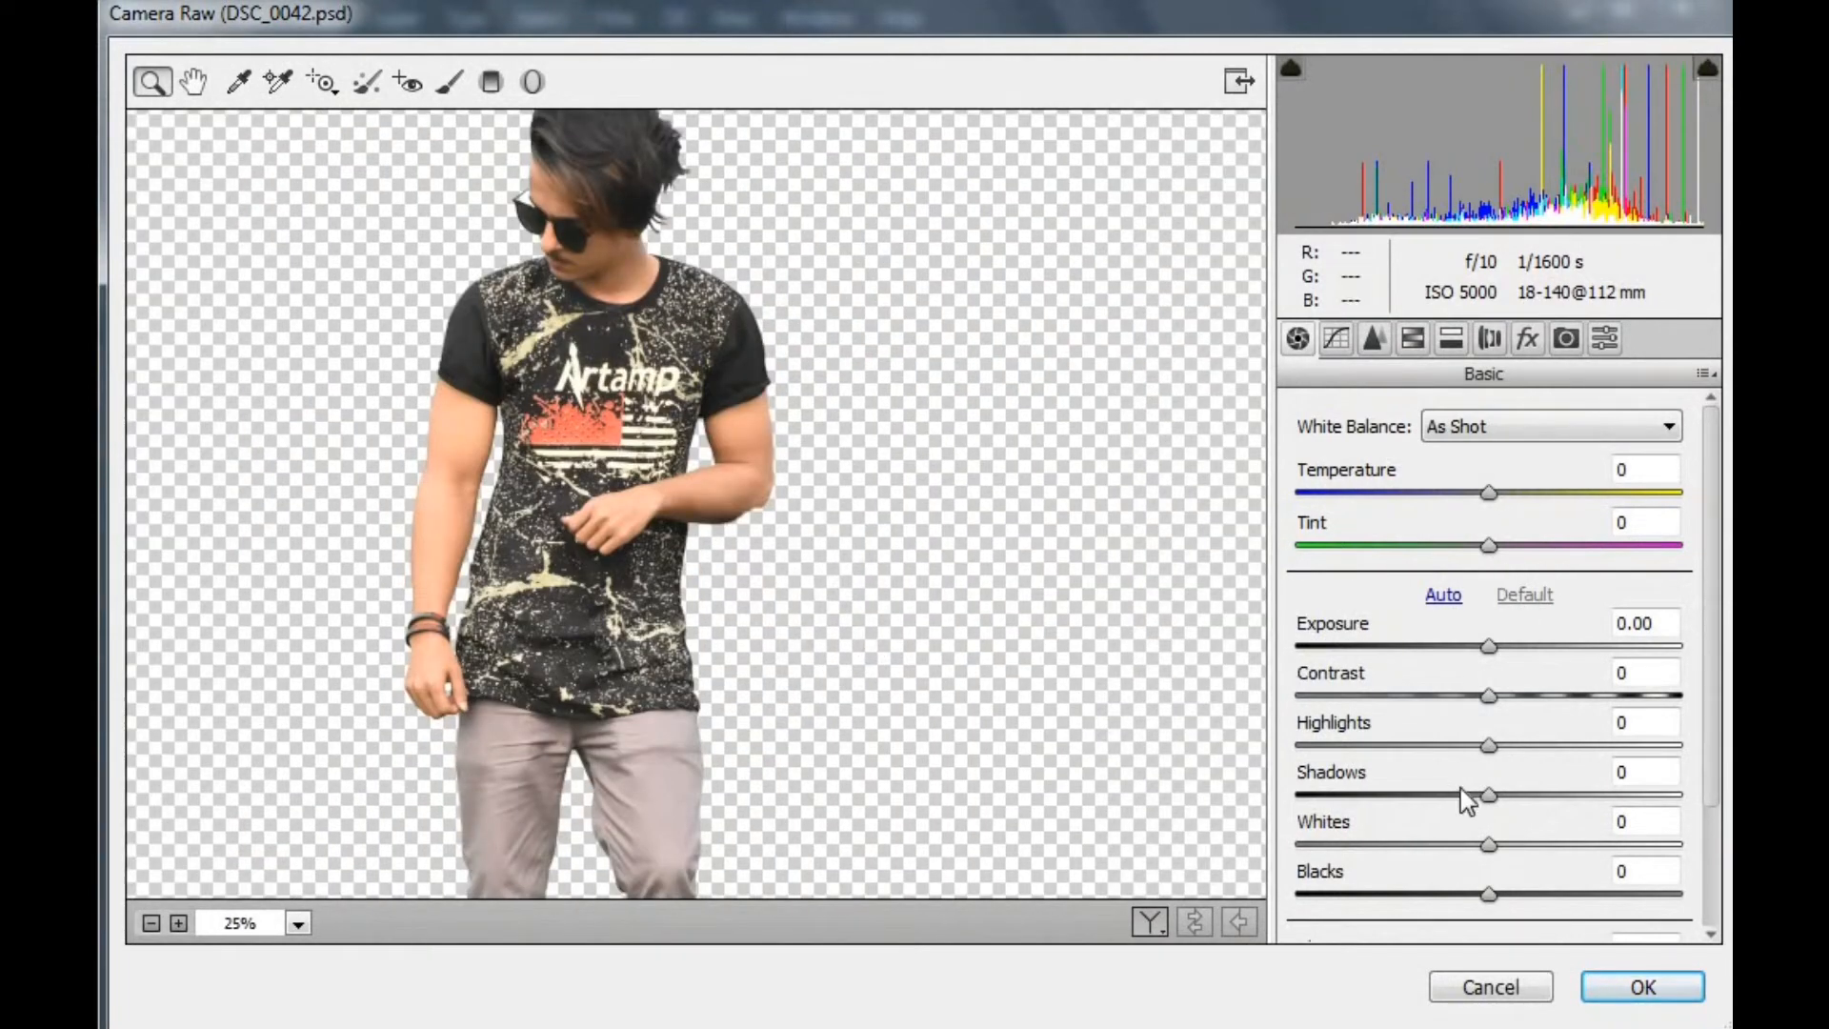
drag(1486, 794, 1442, 795)
drag(1487, 894, 1409, 893)
Lower the luminance of the man's Oranges to -4 and apply the Camera Raw adjustments
click(1413, 337)
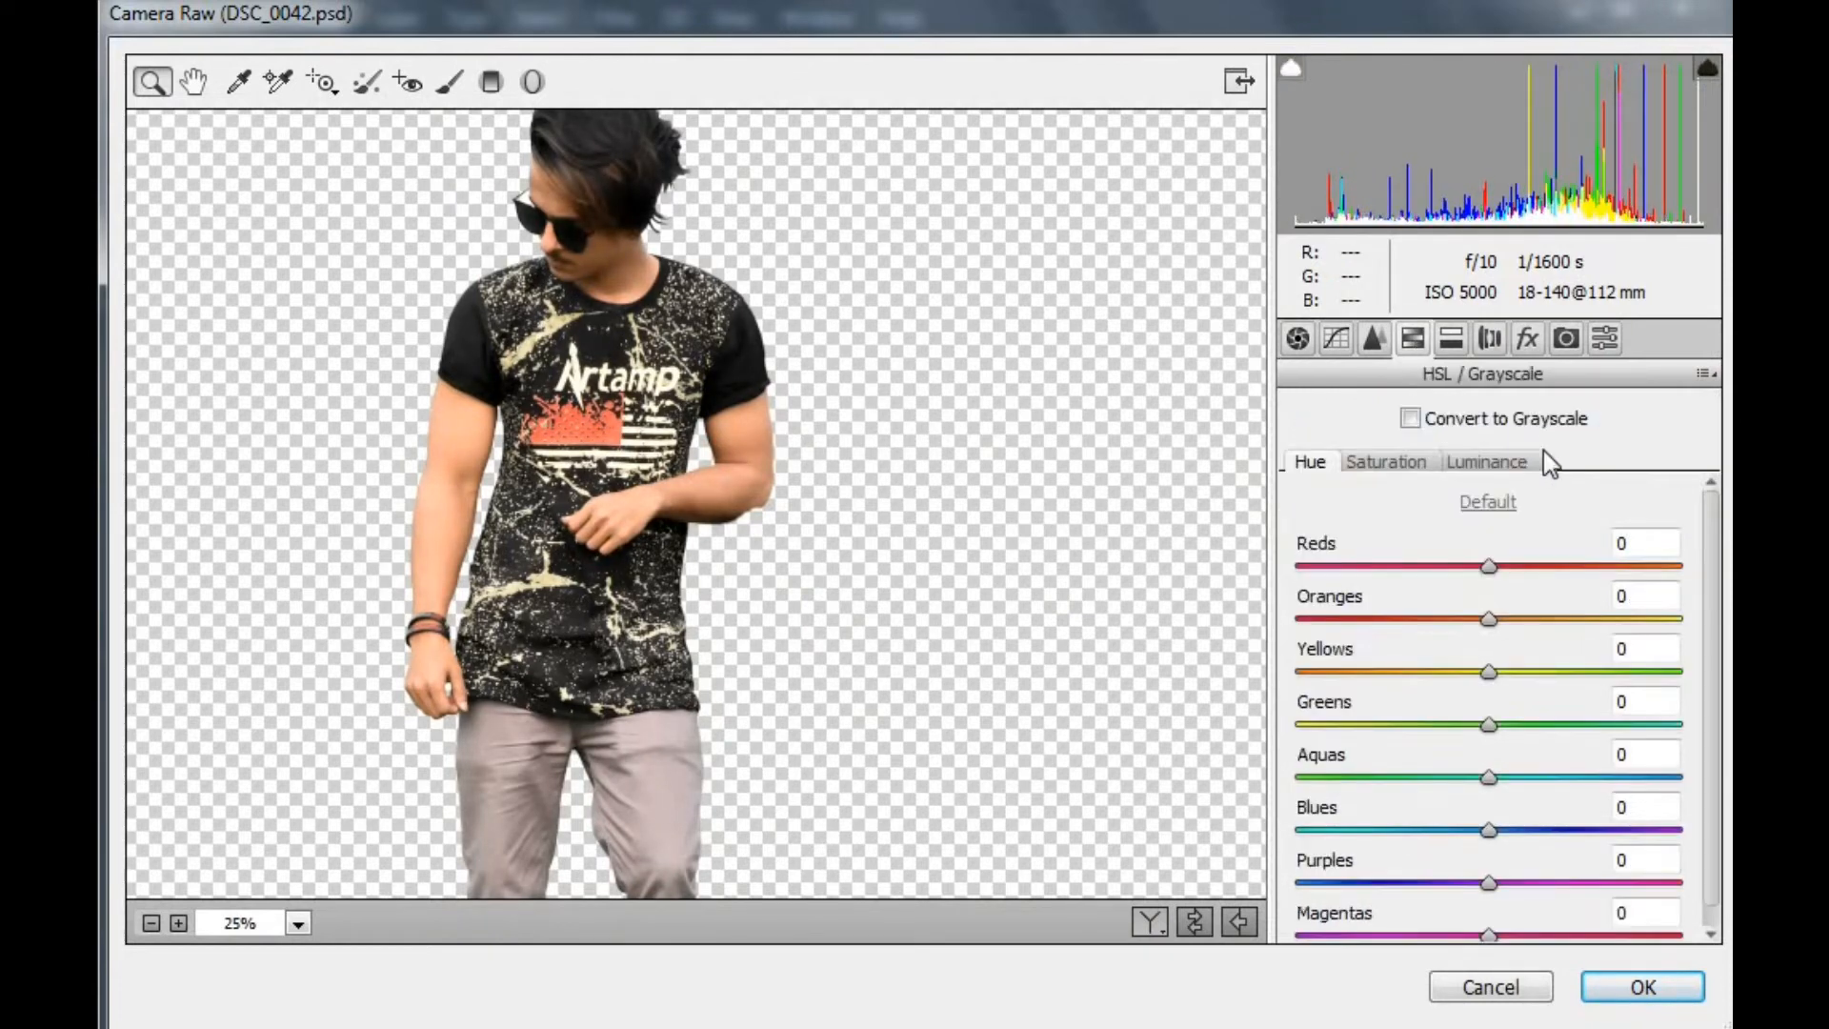
click(1515, 462)
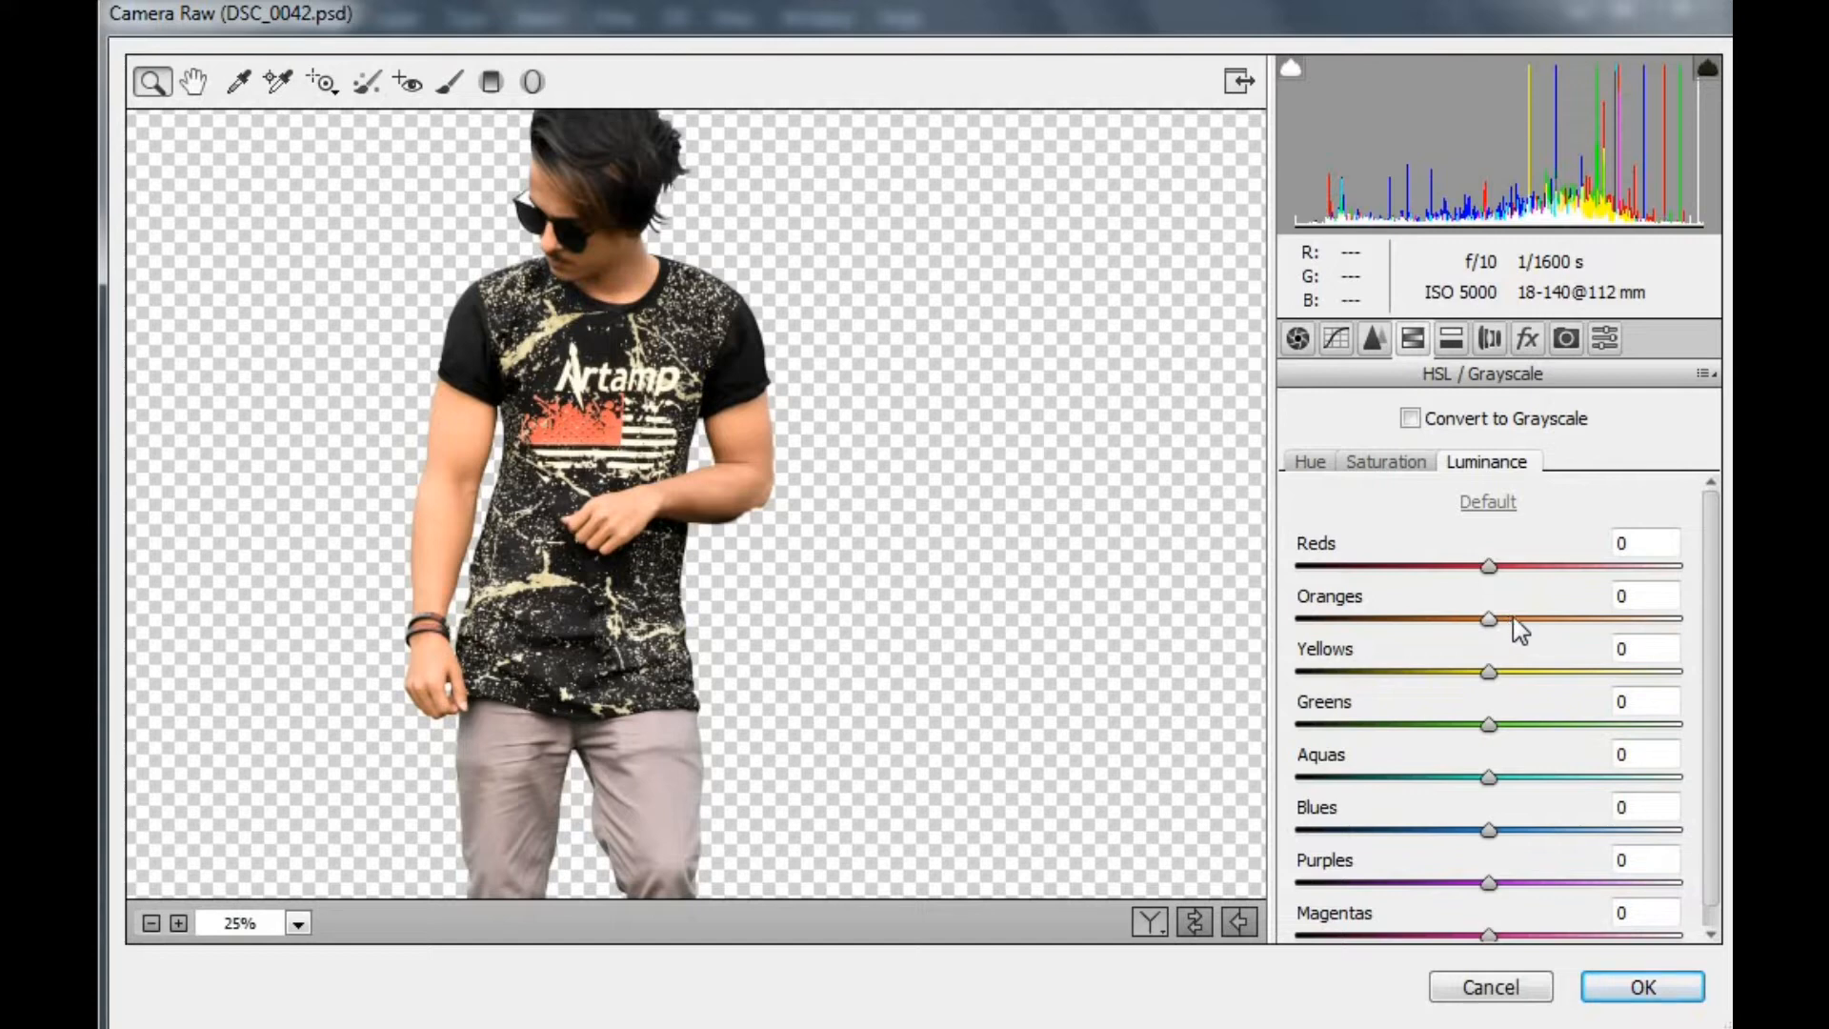
mouse_move(1506, 619)
mouse_down()
mouse_move(1543, 614)
mouse_move(1483, 626)
mouse_up()
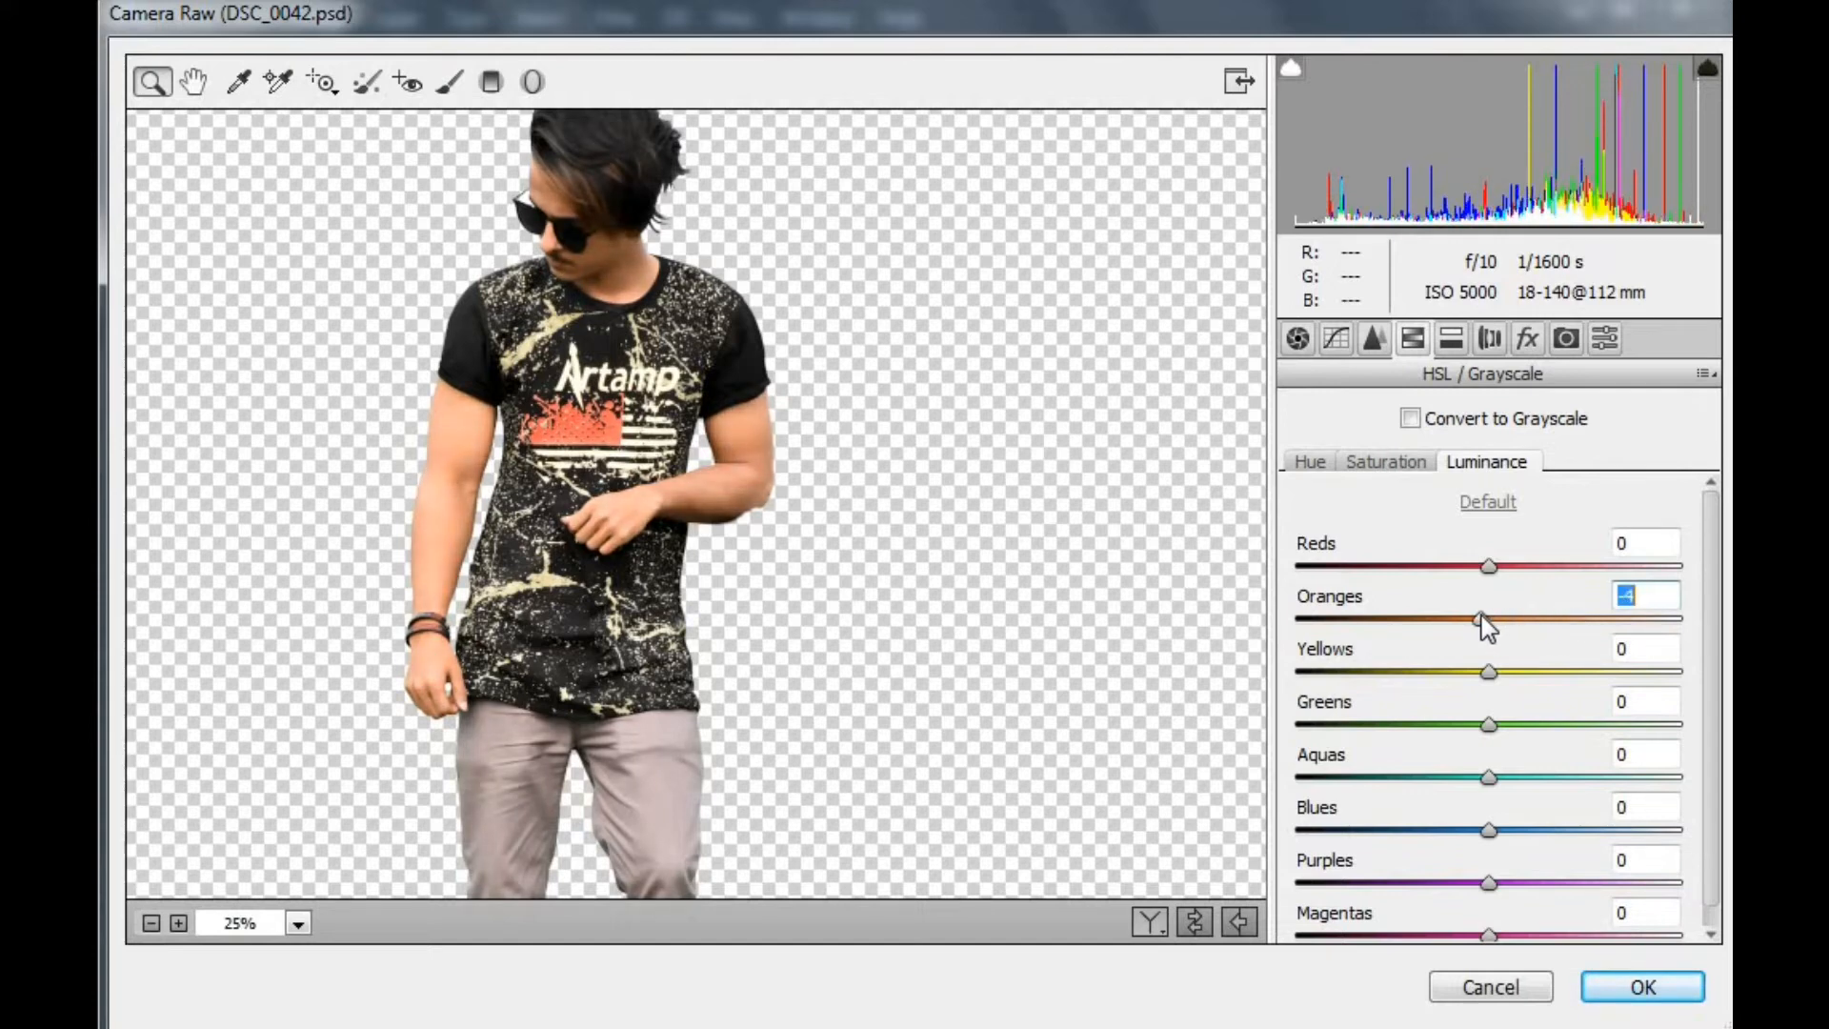
click(1635, 981)
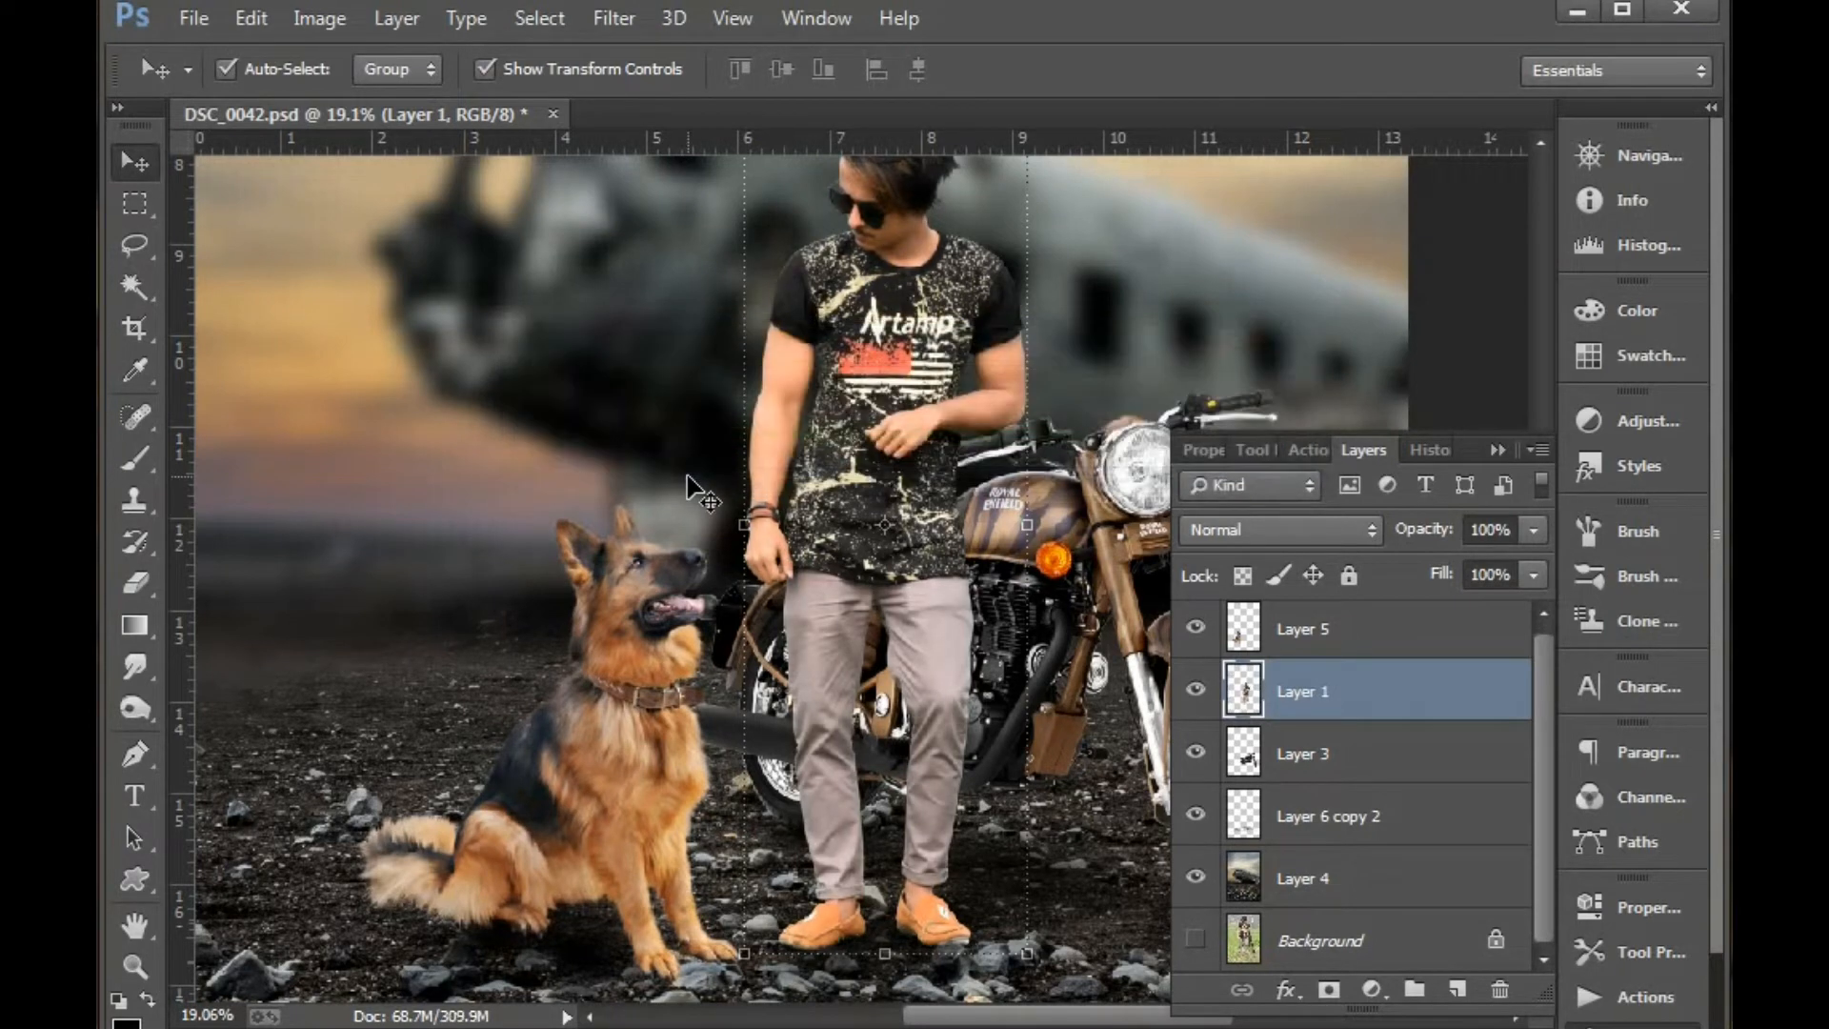
Open background Layer 4 in the Camera Raw filter and raise saturation to Aquas +78, Blues +70 and Yellows +48
scroll(687, 475, down, 5)
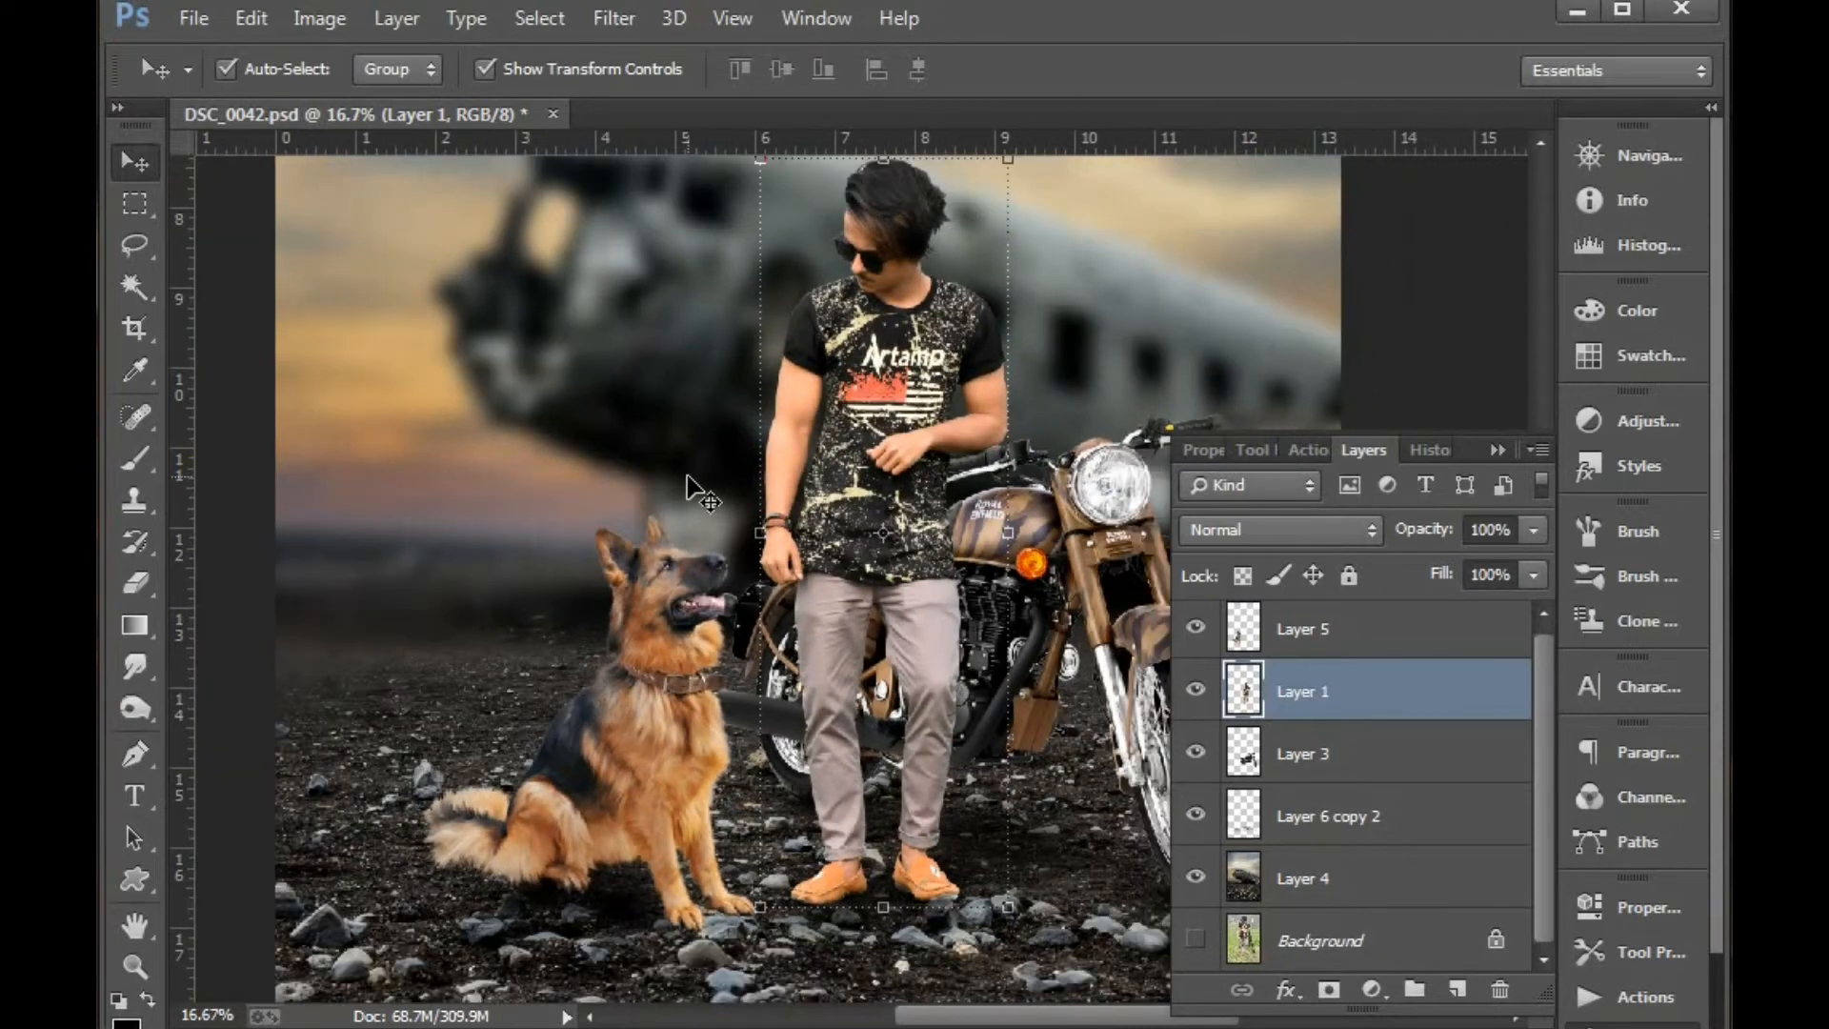
click(1322, 881)
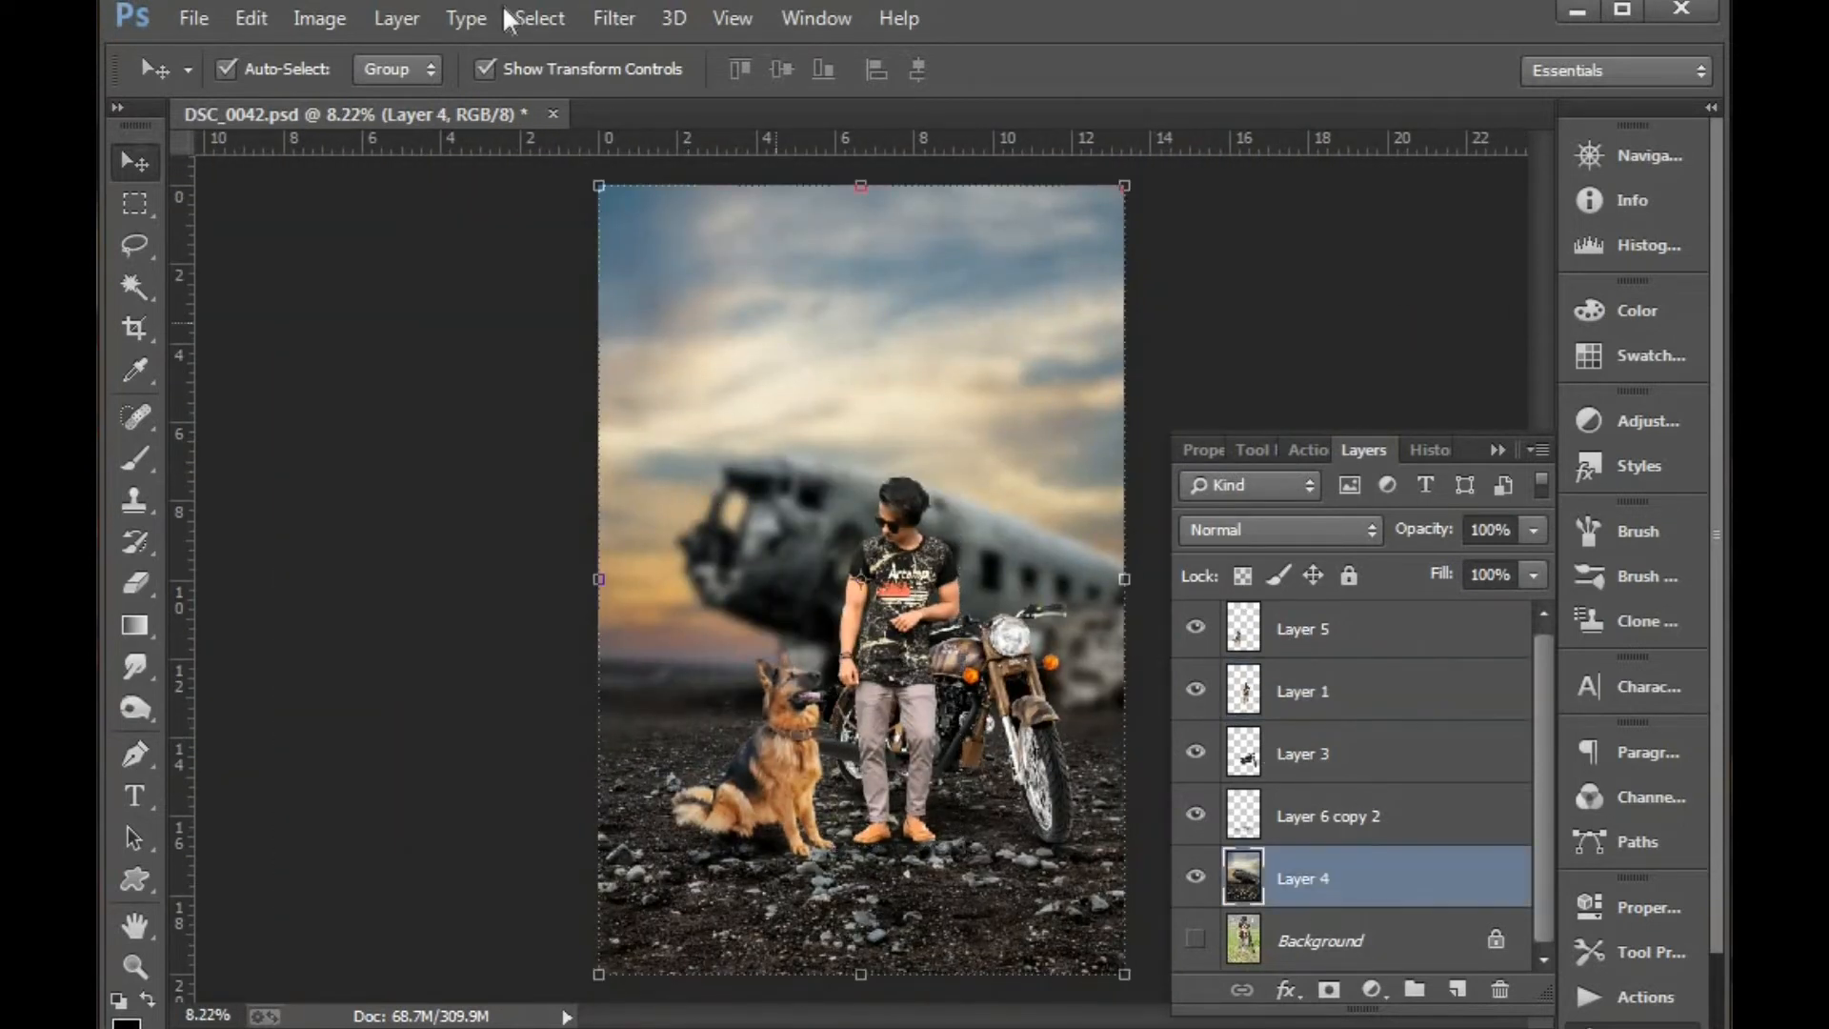
click(614, 18)
click(790, 204)
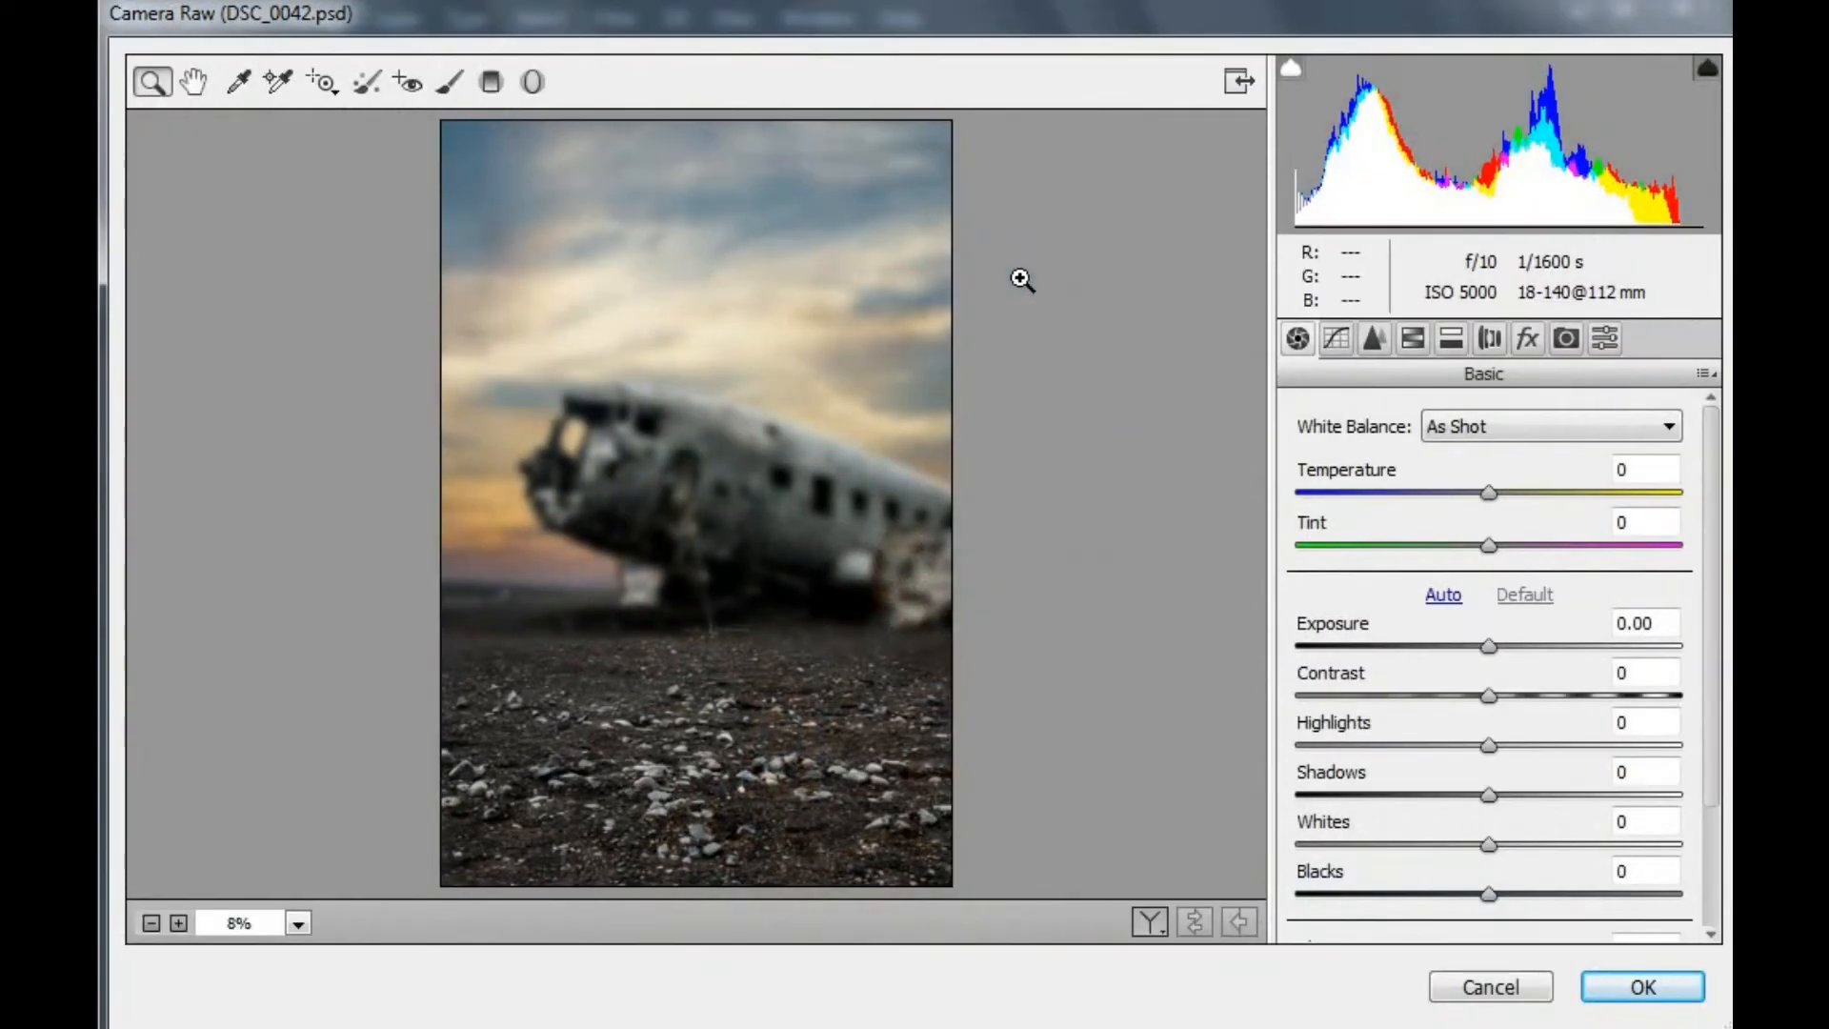
click(1413, 339)
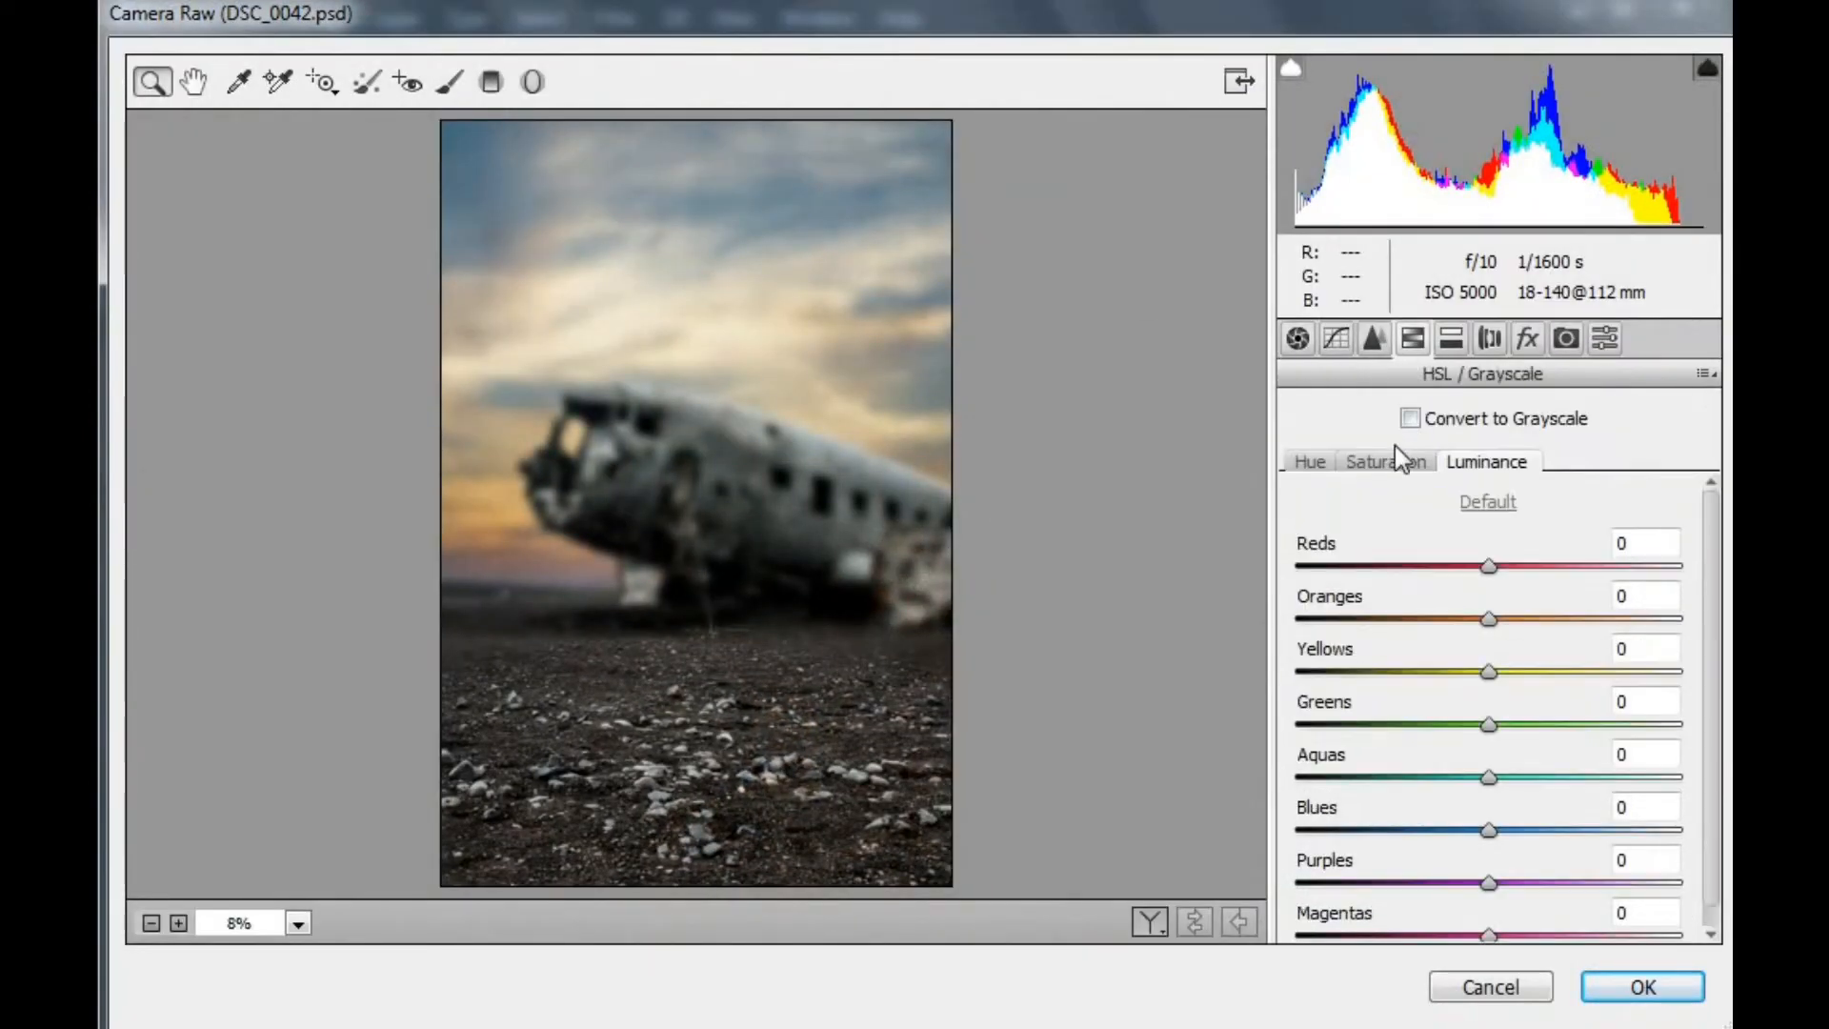
click(1386, 461)
drag(1489, 778, 1581, 778)
click(1640, 778)
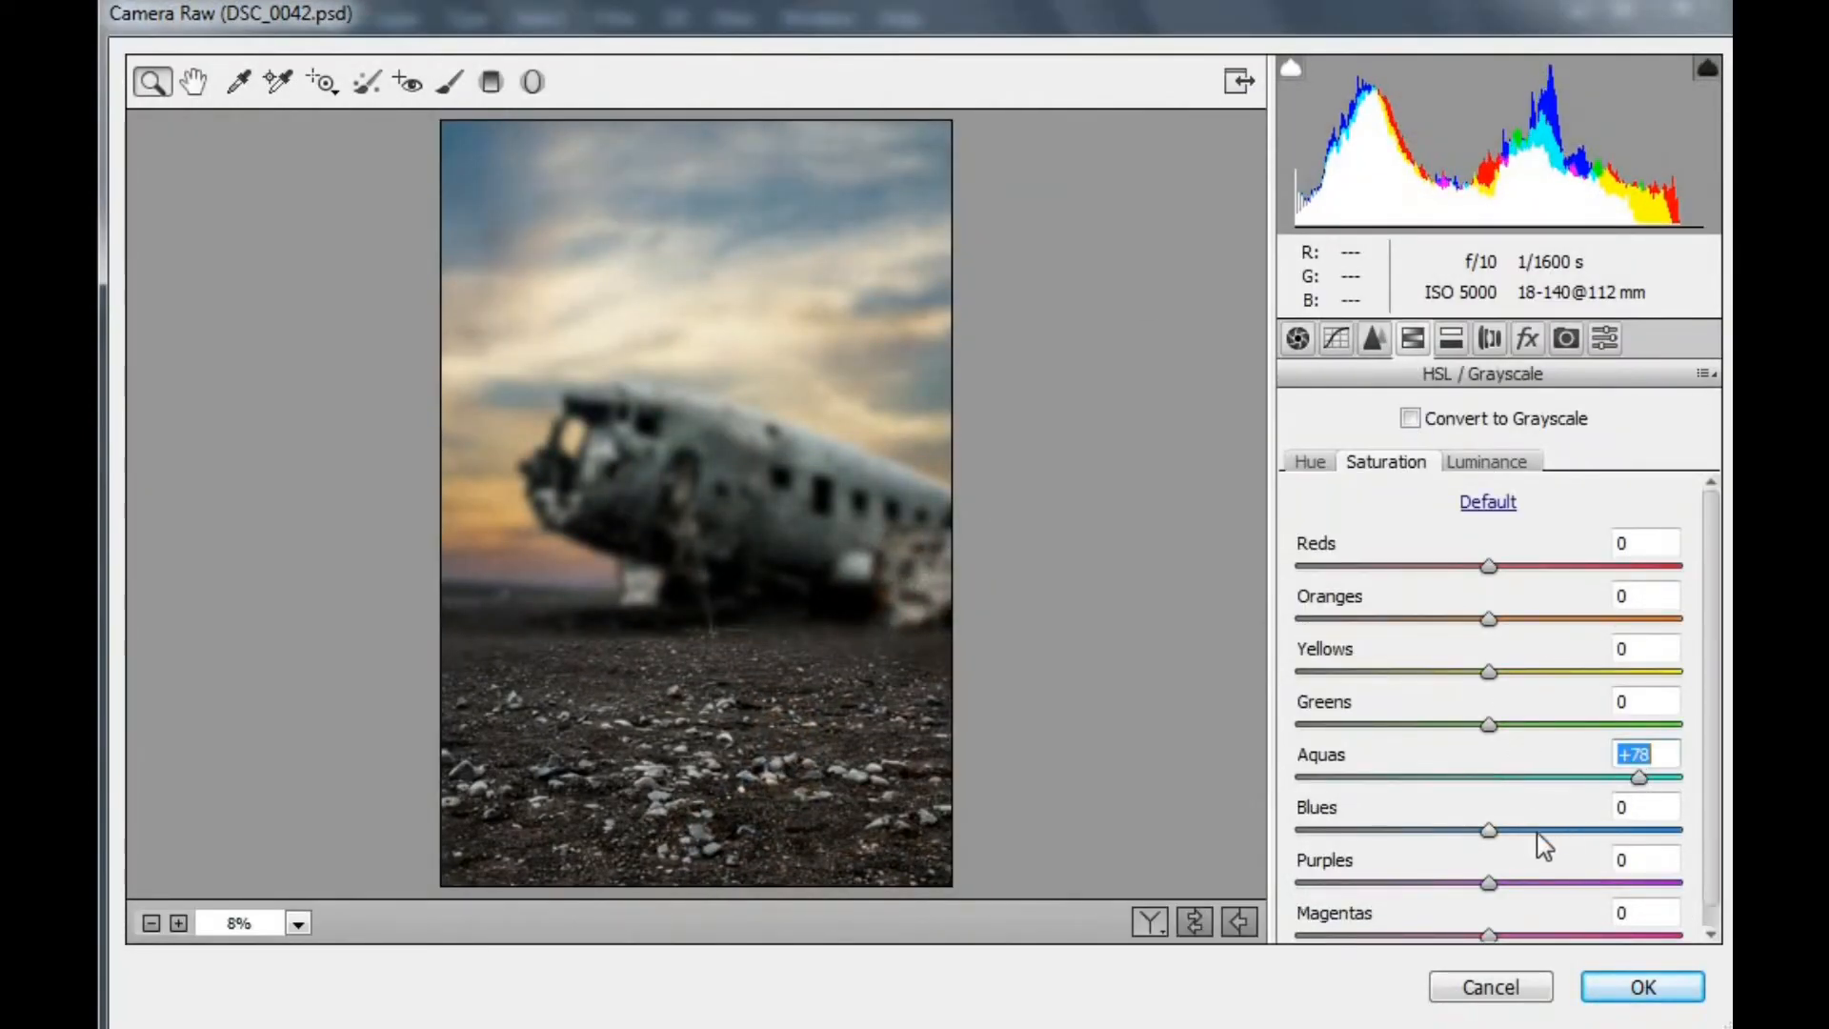
click(1624, 830)
drag(1527, 673, 1579, 672)
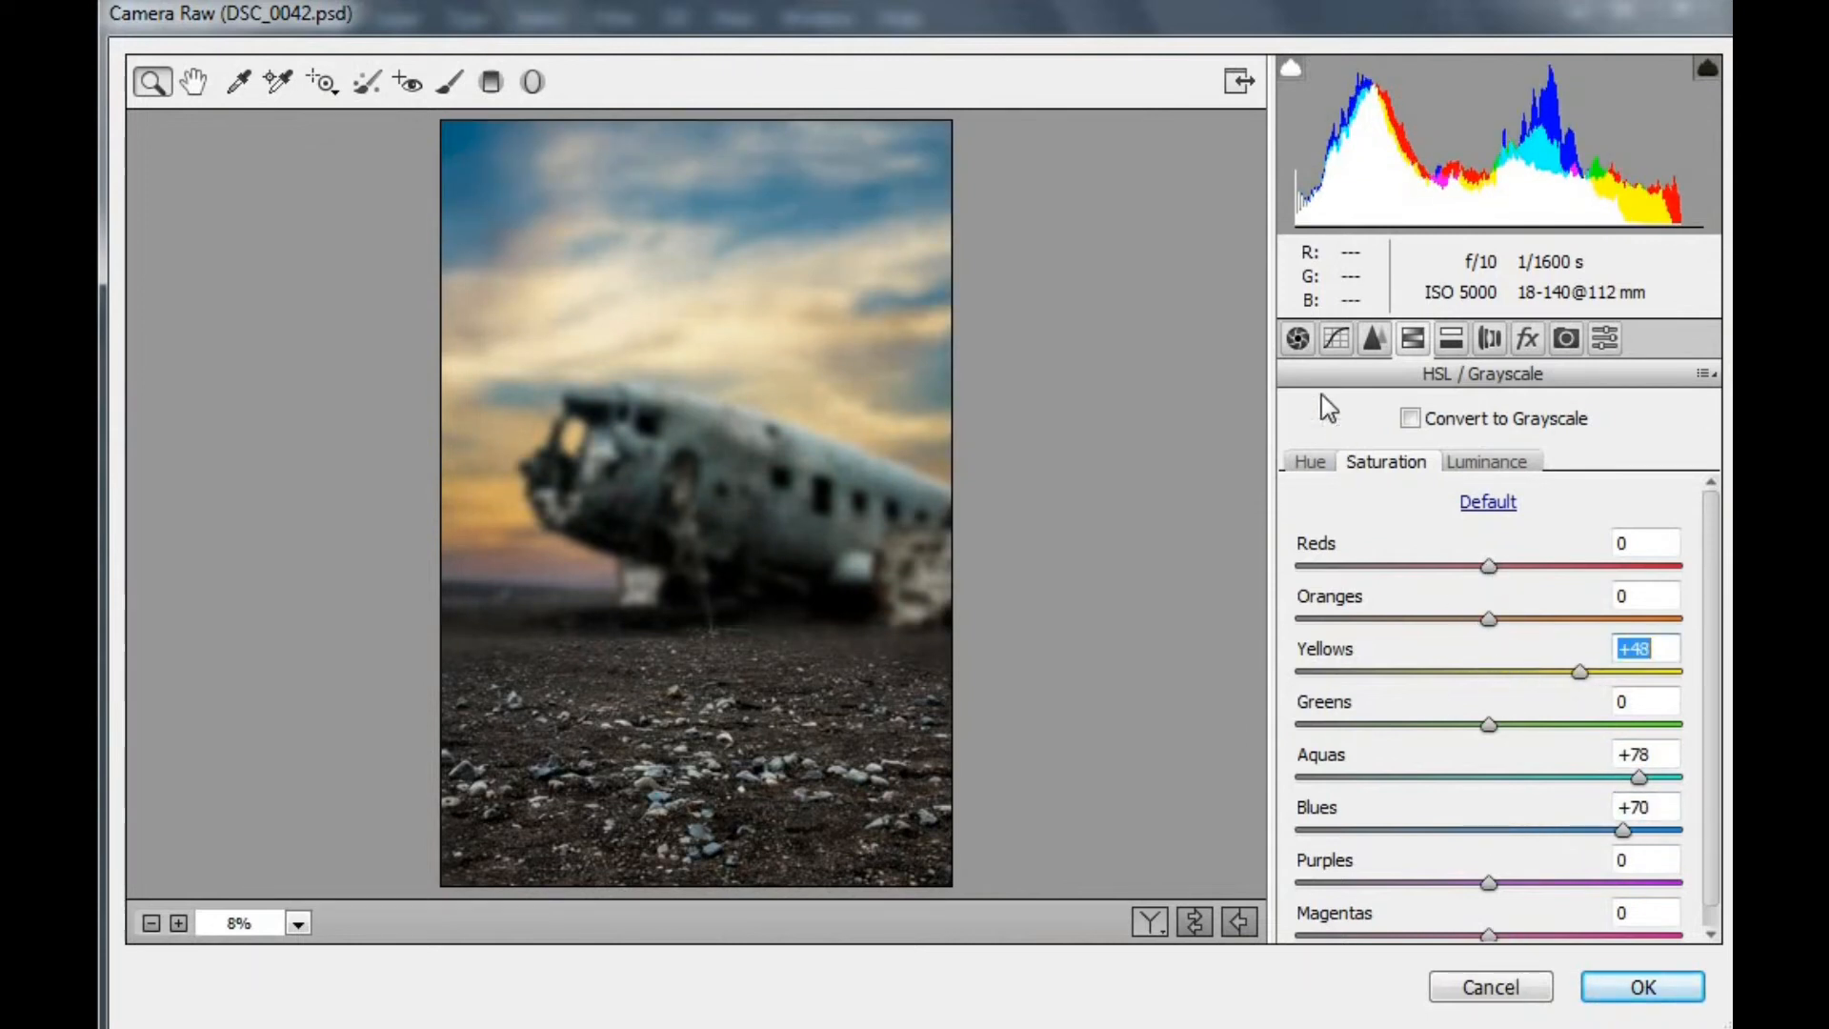
Warm the background to Temperature +6 and apply the Camera Raw adjustments
click(1298, 338)
drag(1494, 492, 1505, 491)
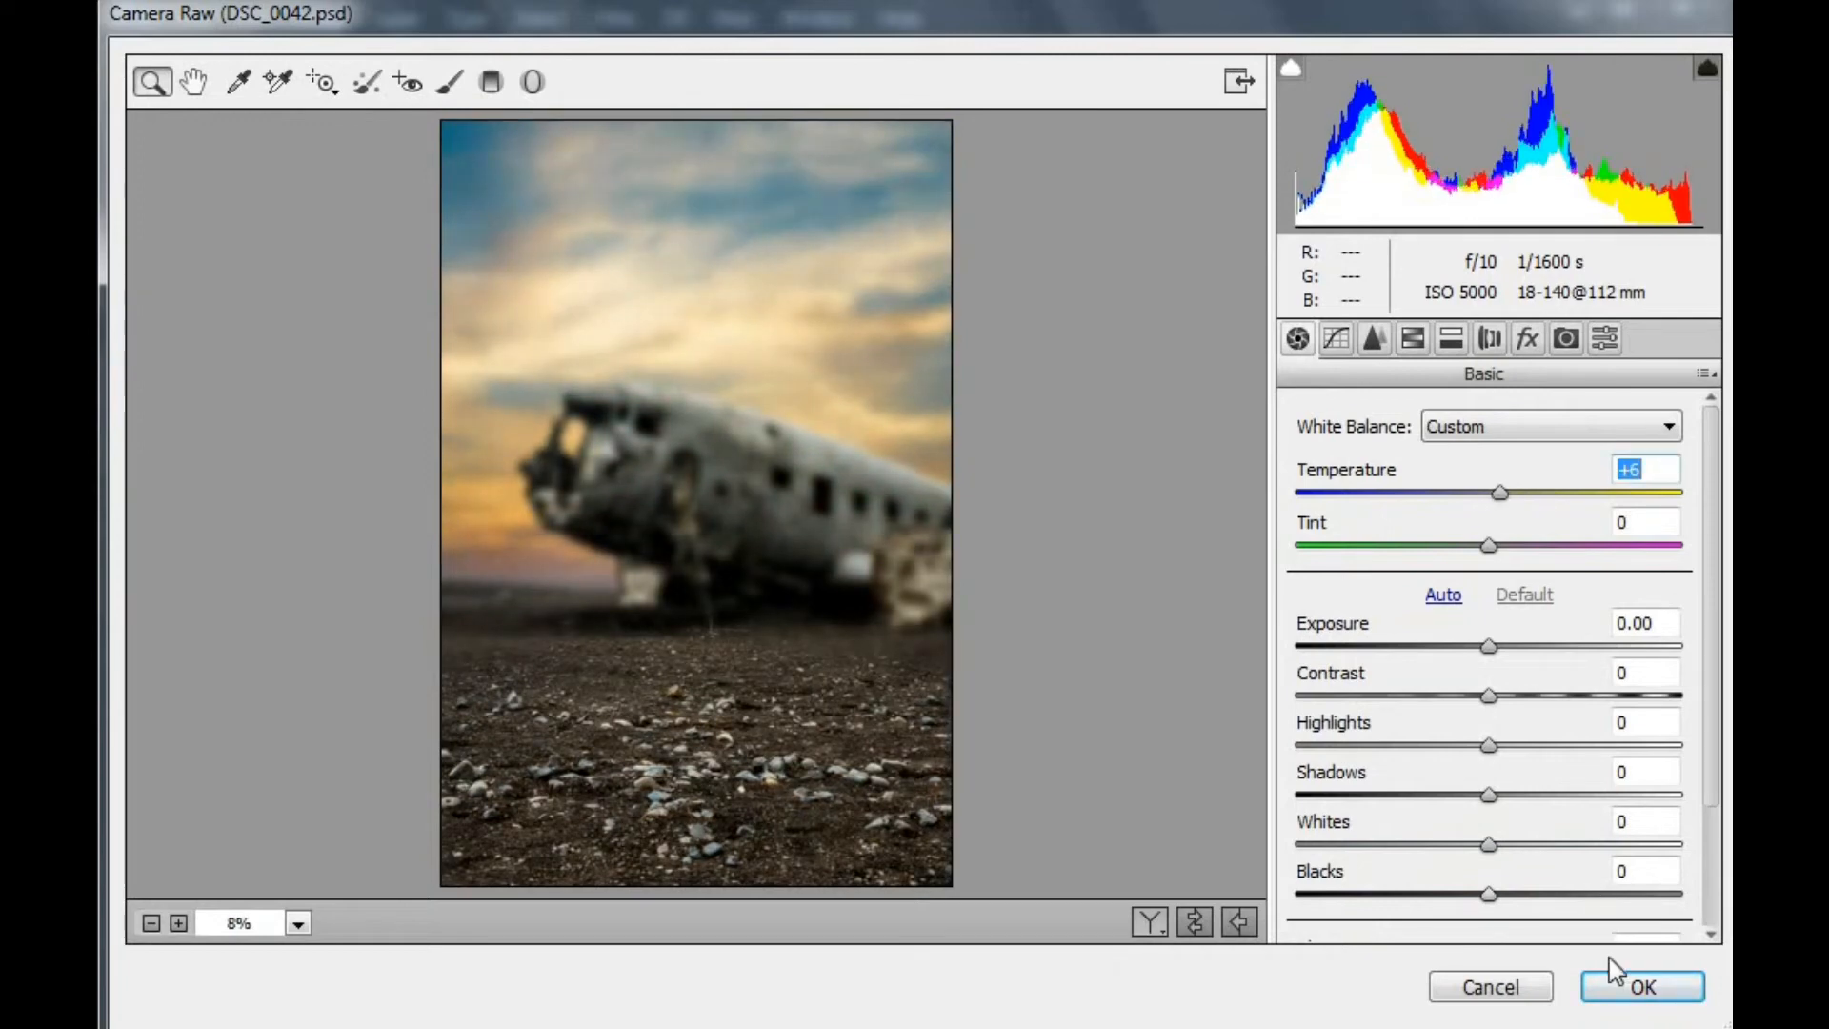
click(1619, 983)
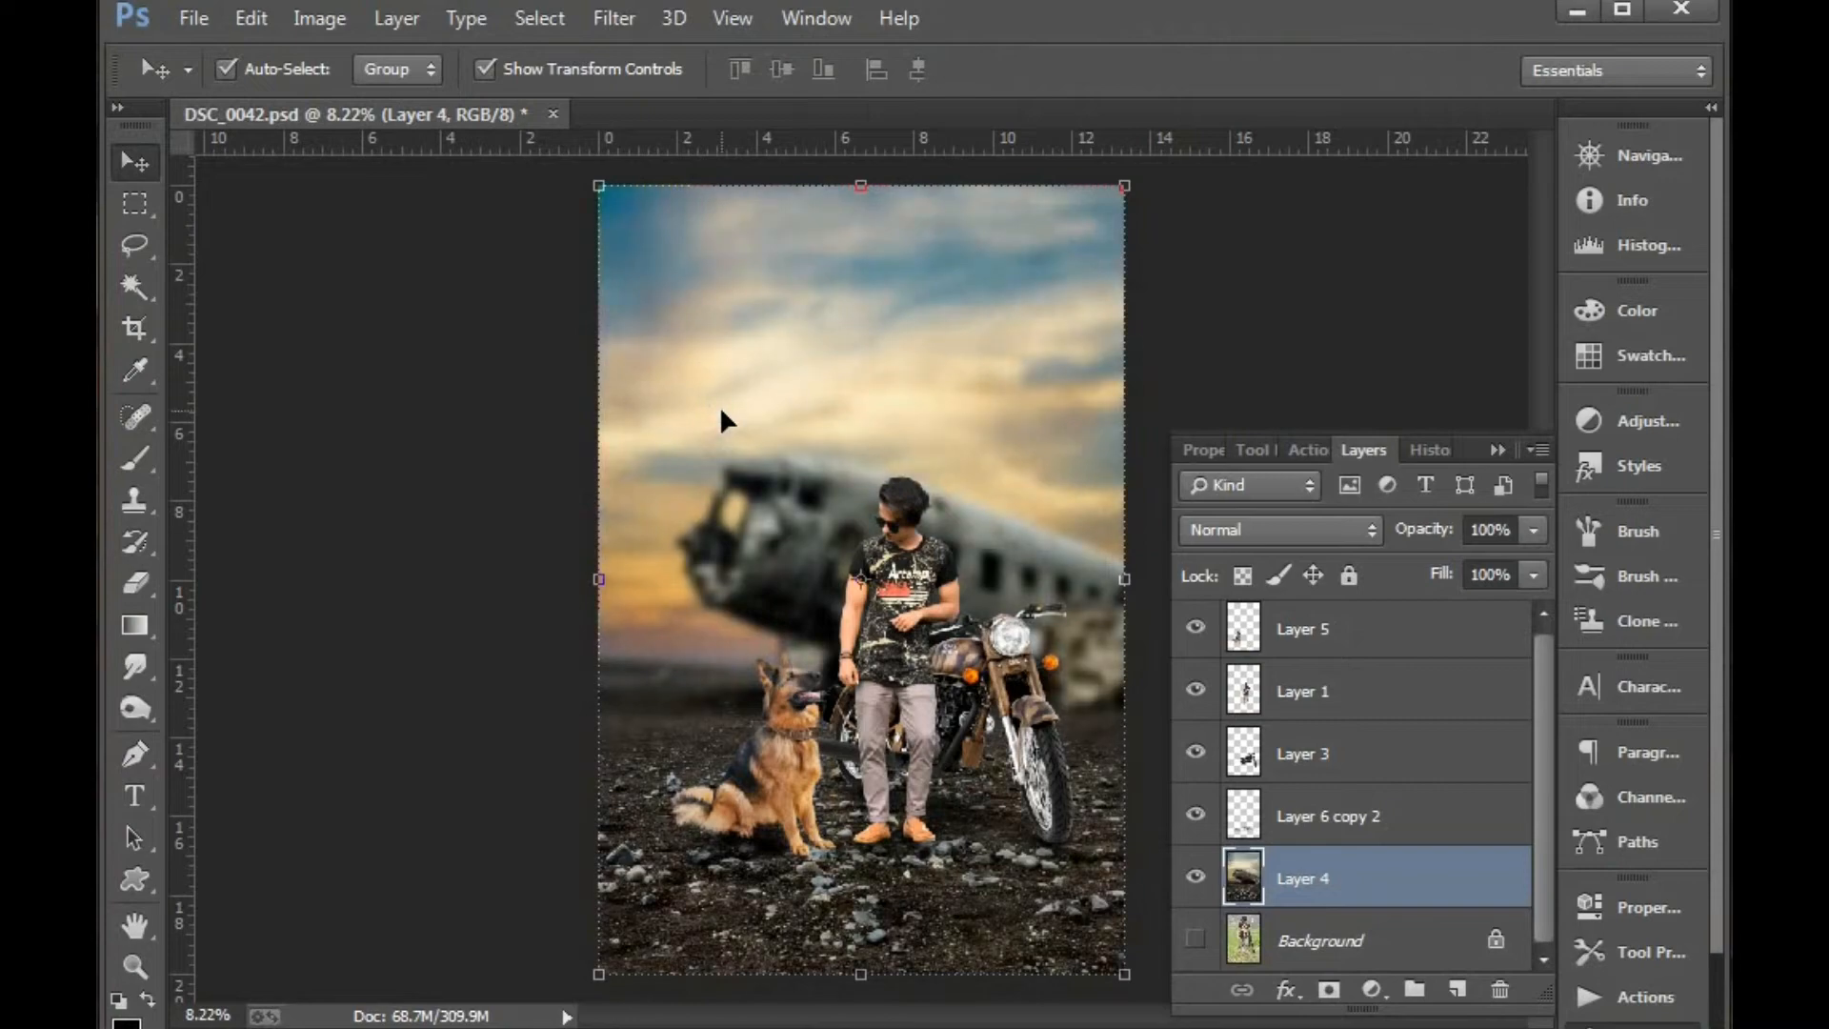
key(ctrl+o)
key(BackSpace)
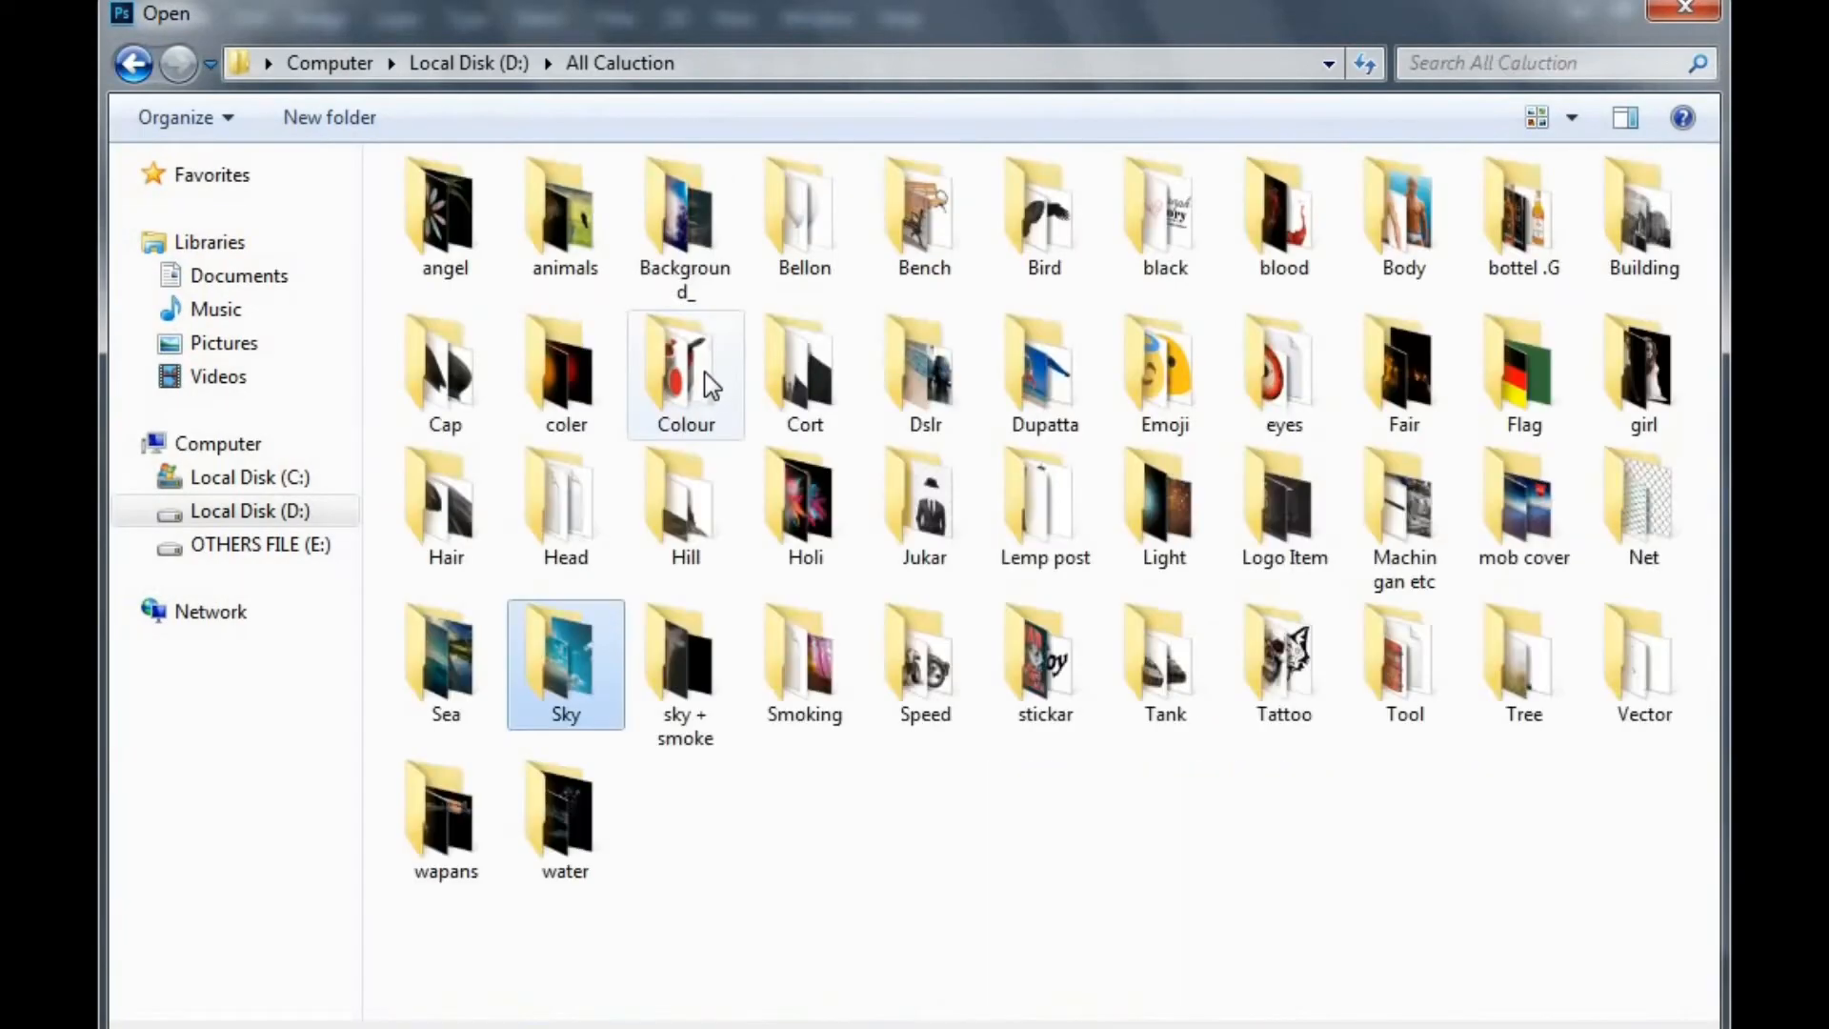
double_click(1170, 491)
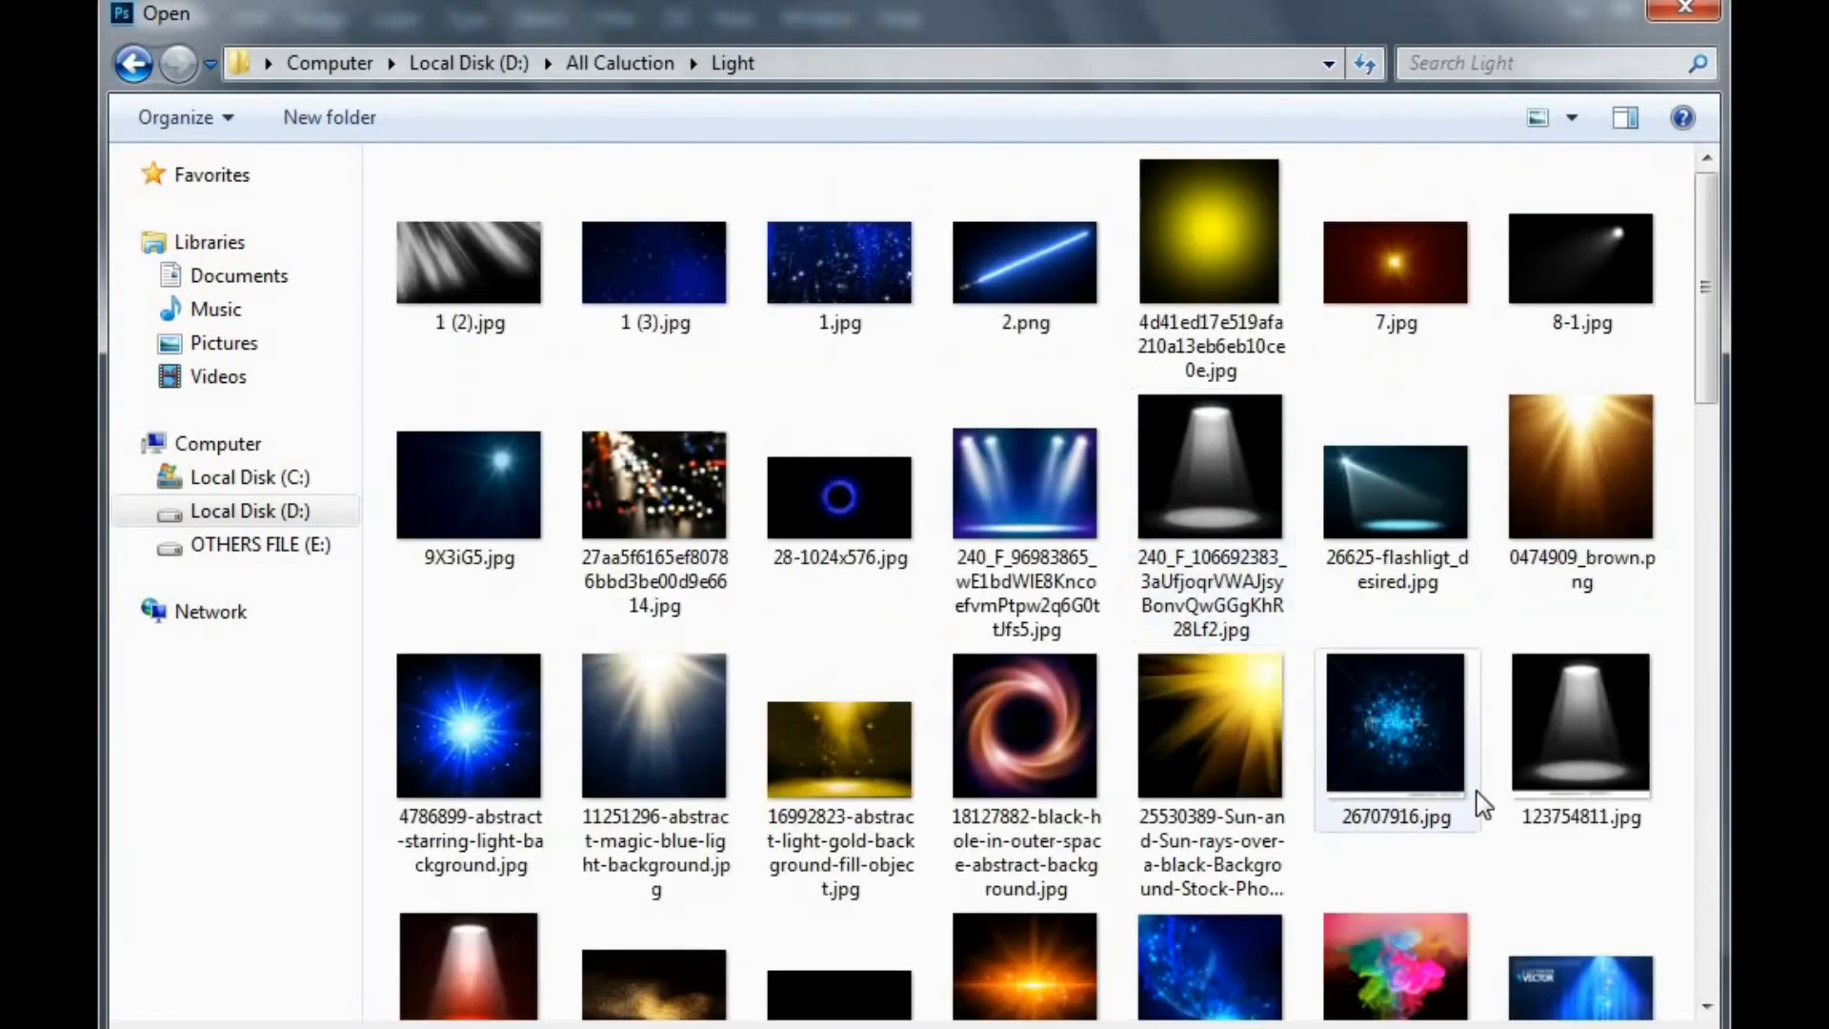
scroll(1490, 862, down, 10)
double_click(1555, 616)
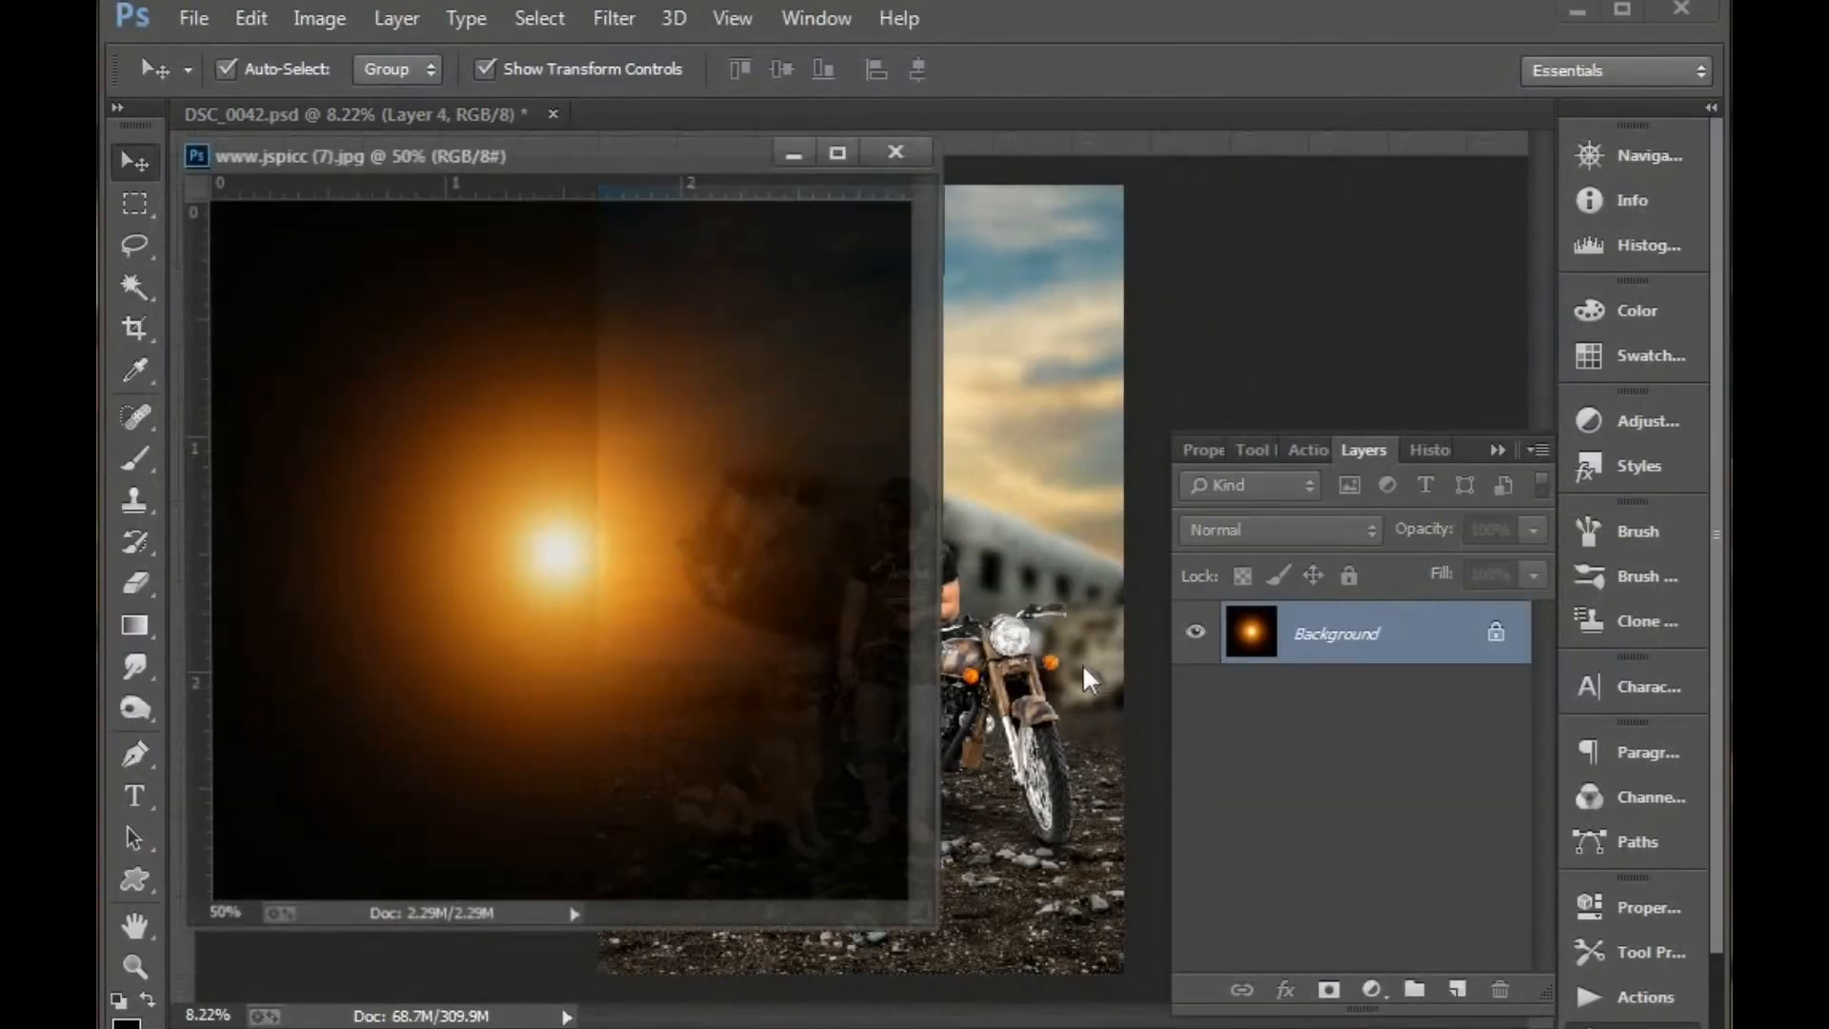
drag(1082, 663, 1034, 610)
click(902, 150)
Place a copy of the glow over the motorcycle headlight as the top layer, blend it with Screen and enlarge it to about 161%
key(ctrl+t)
key(Return)
key(ctrl+shift+bracketright)
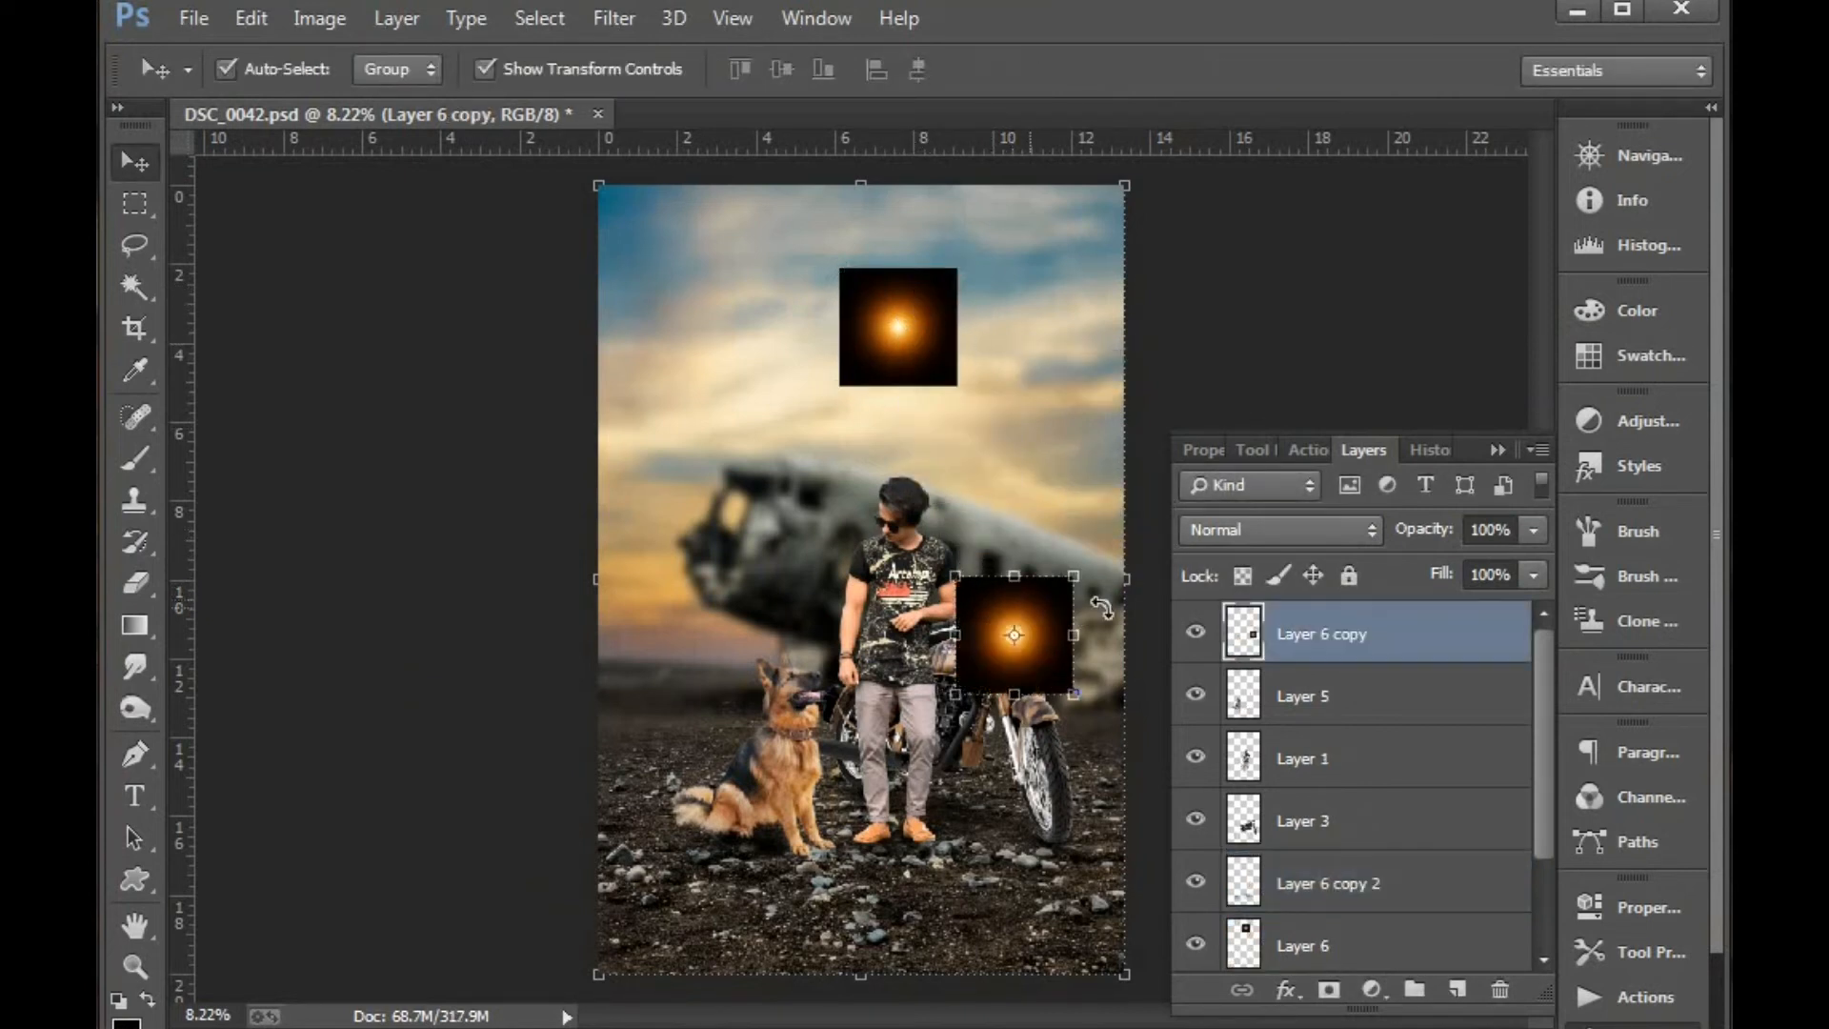
click(1215, 530)
click(1205, 254)
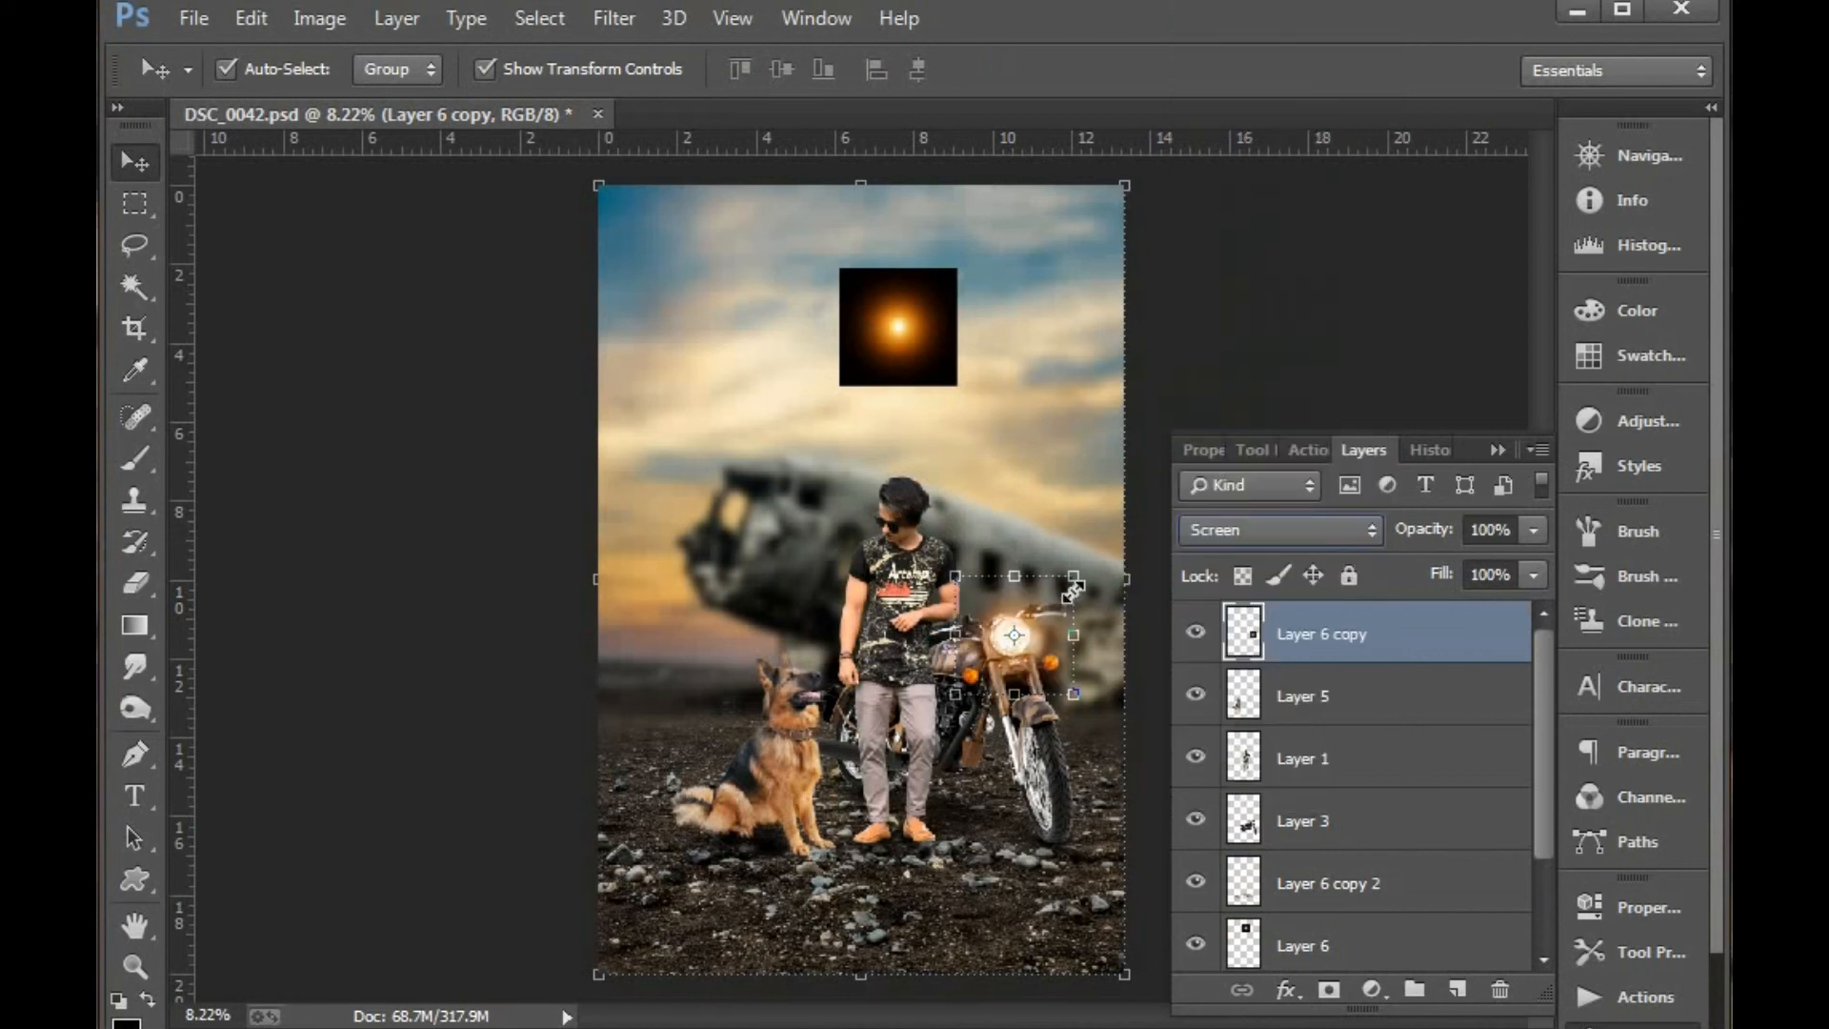
drag(1074, 576, 1109, 541)
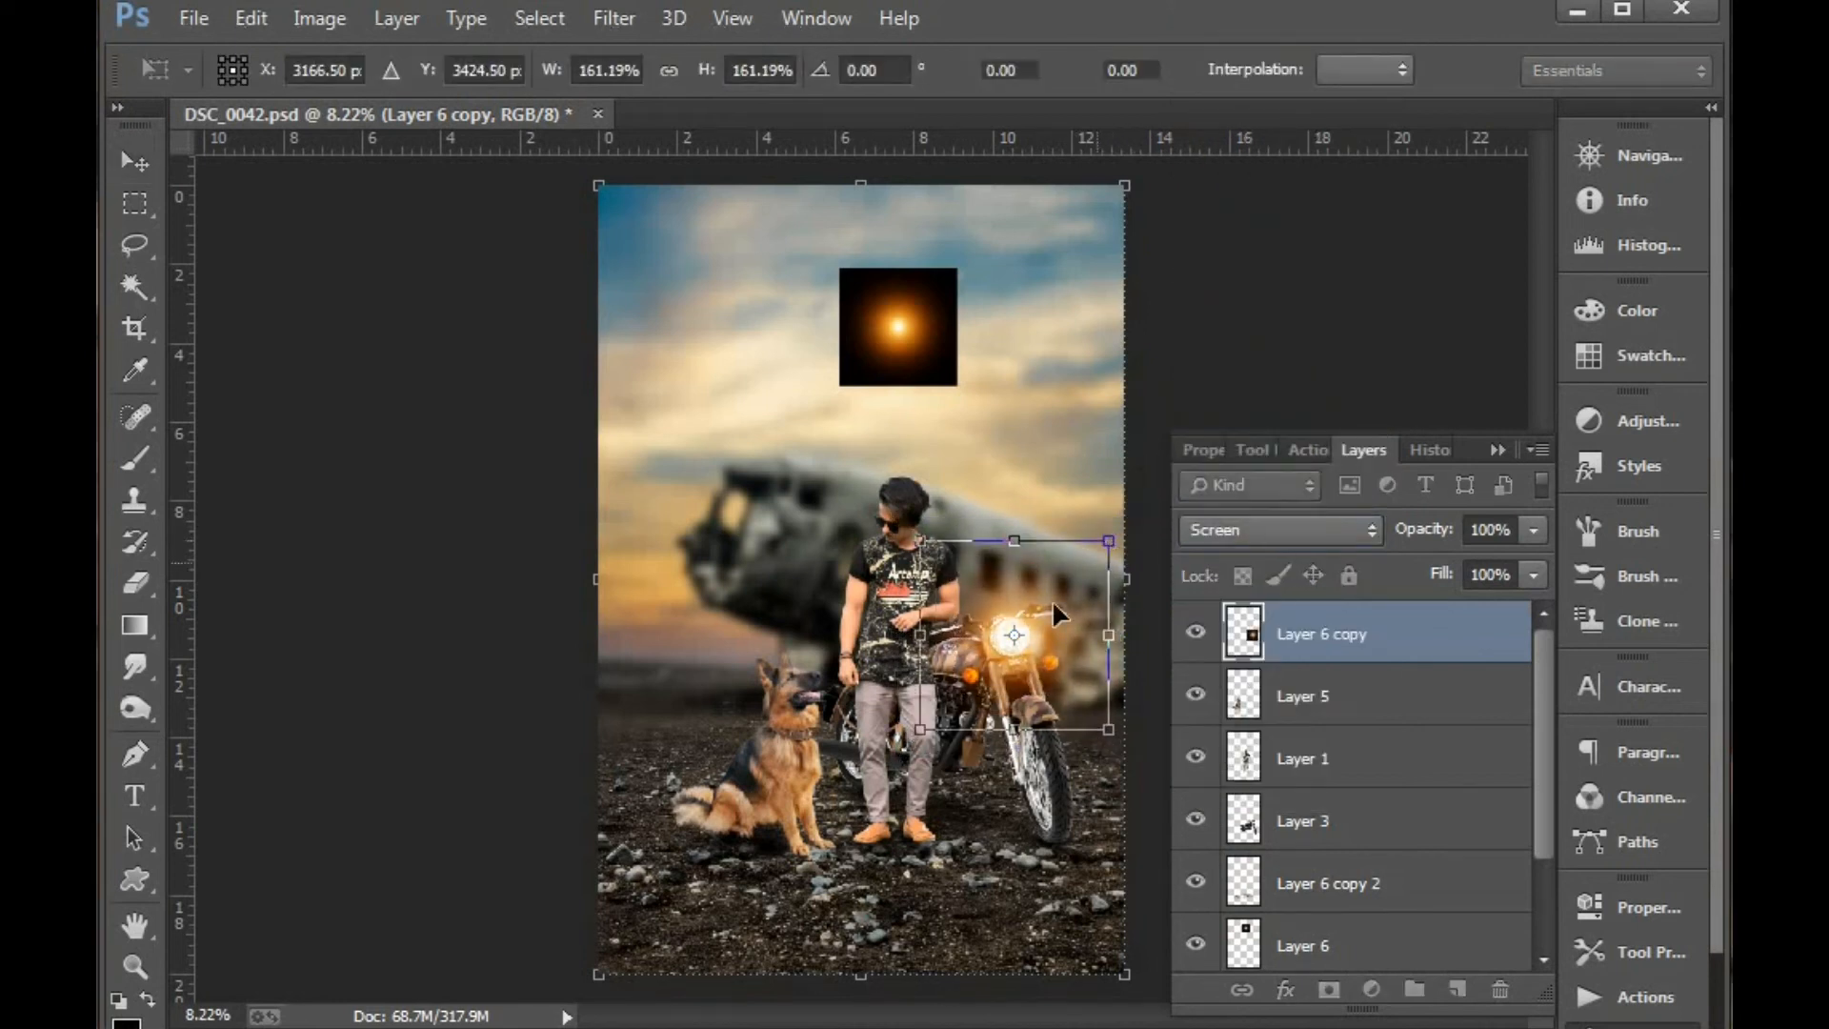
key(Return)
Blend the original glow with Screen, enlarge it to about 358% and place it in the sky above the airplane's nose
drag(912, 315, 757, 499)
click(1362, 530)
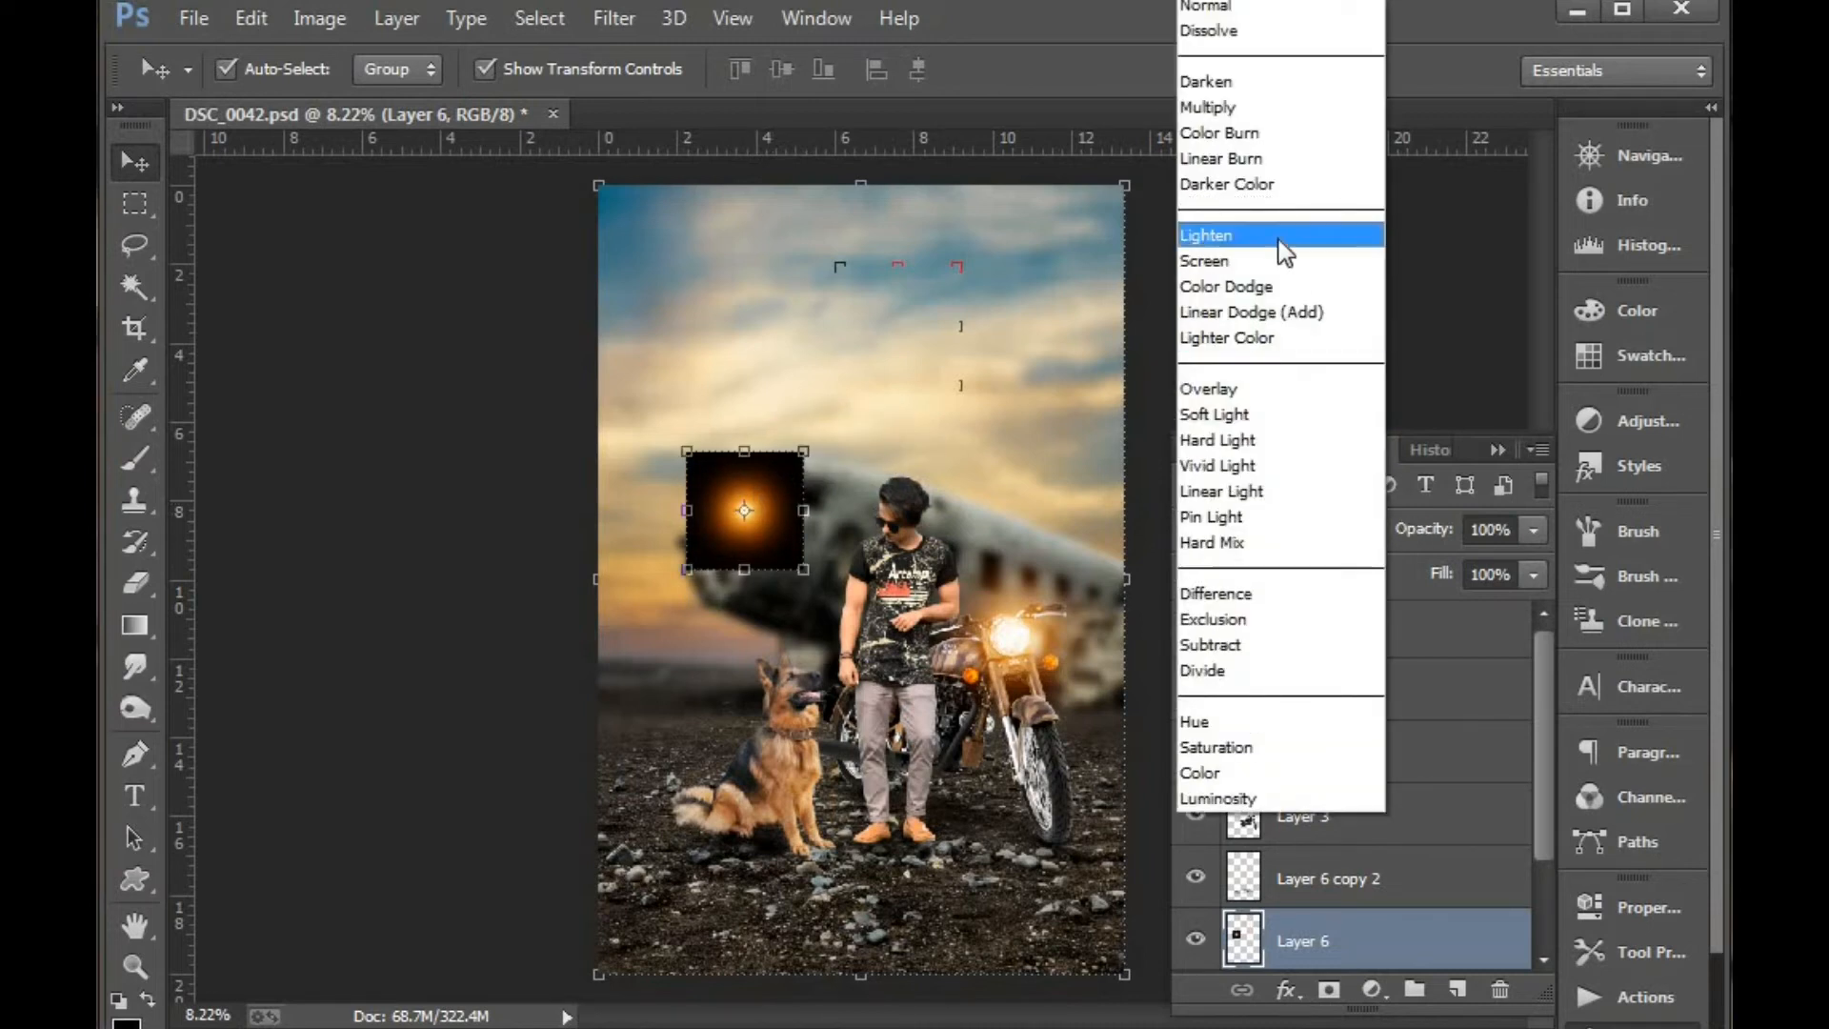
click(1282, 263)
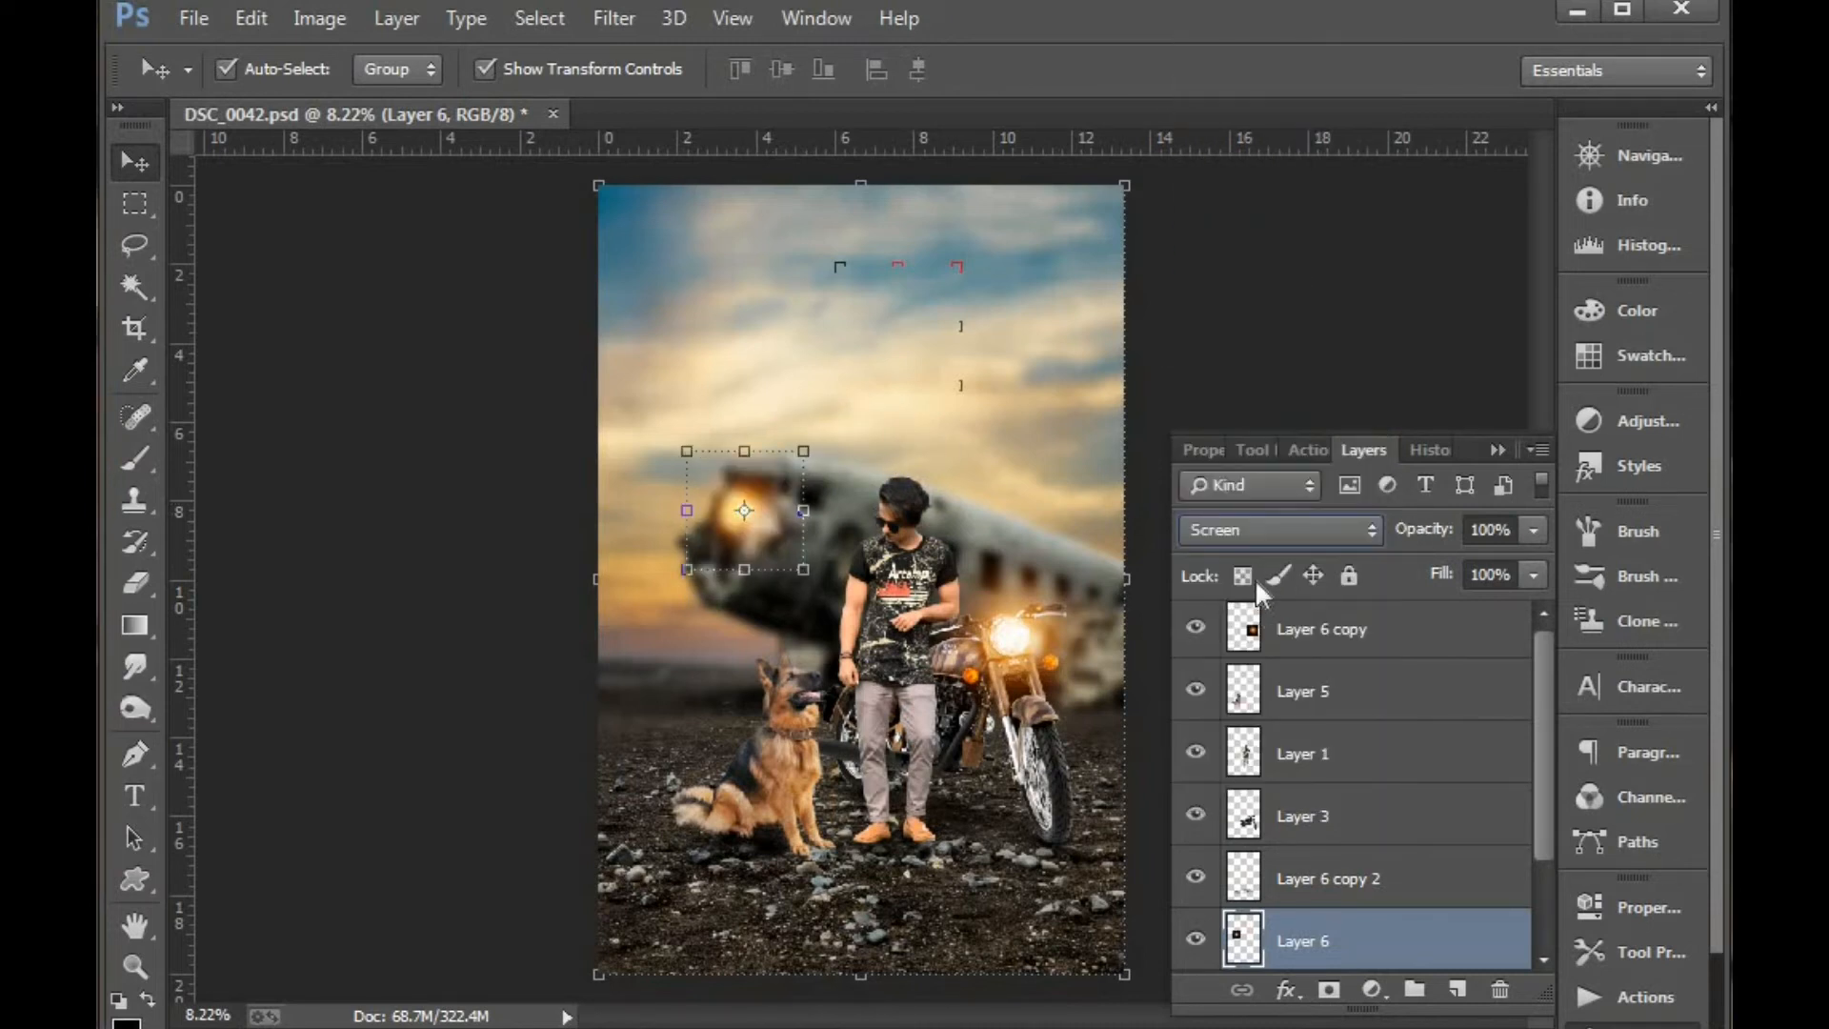
drag(804, 444, 838, 356)
drag(931, 292, 992, 220)
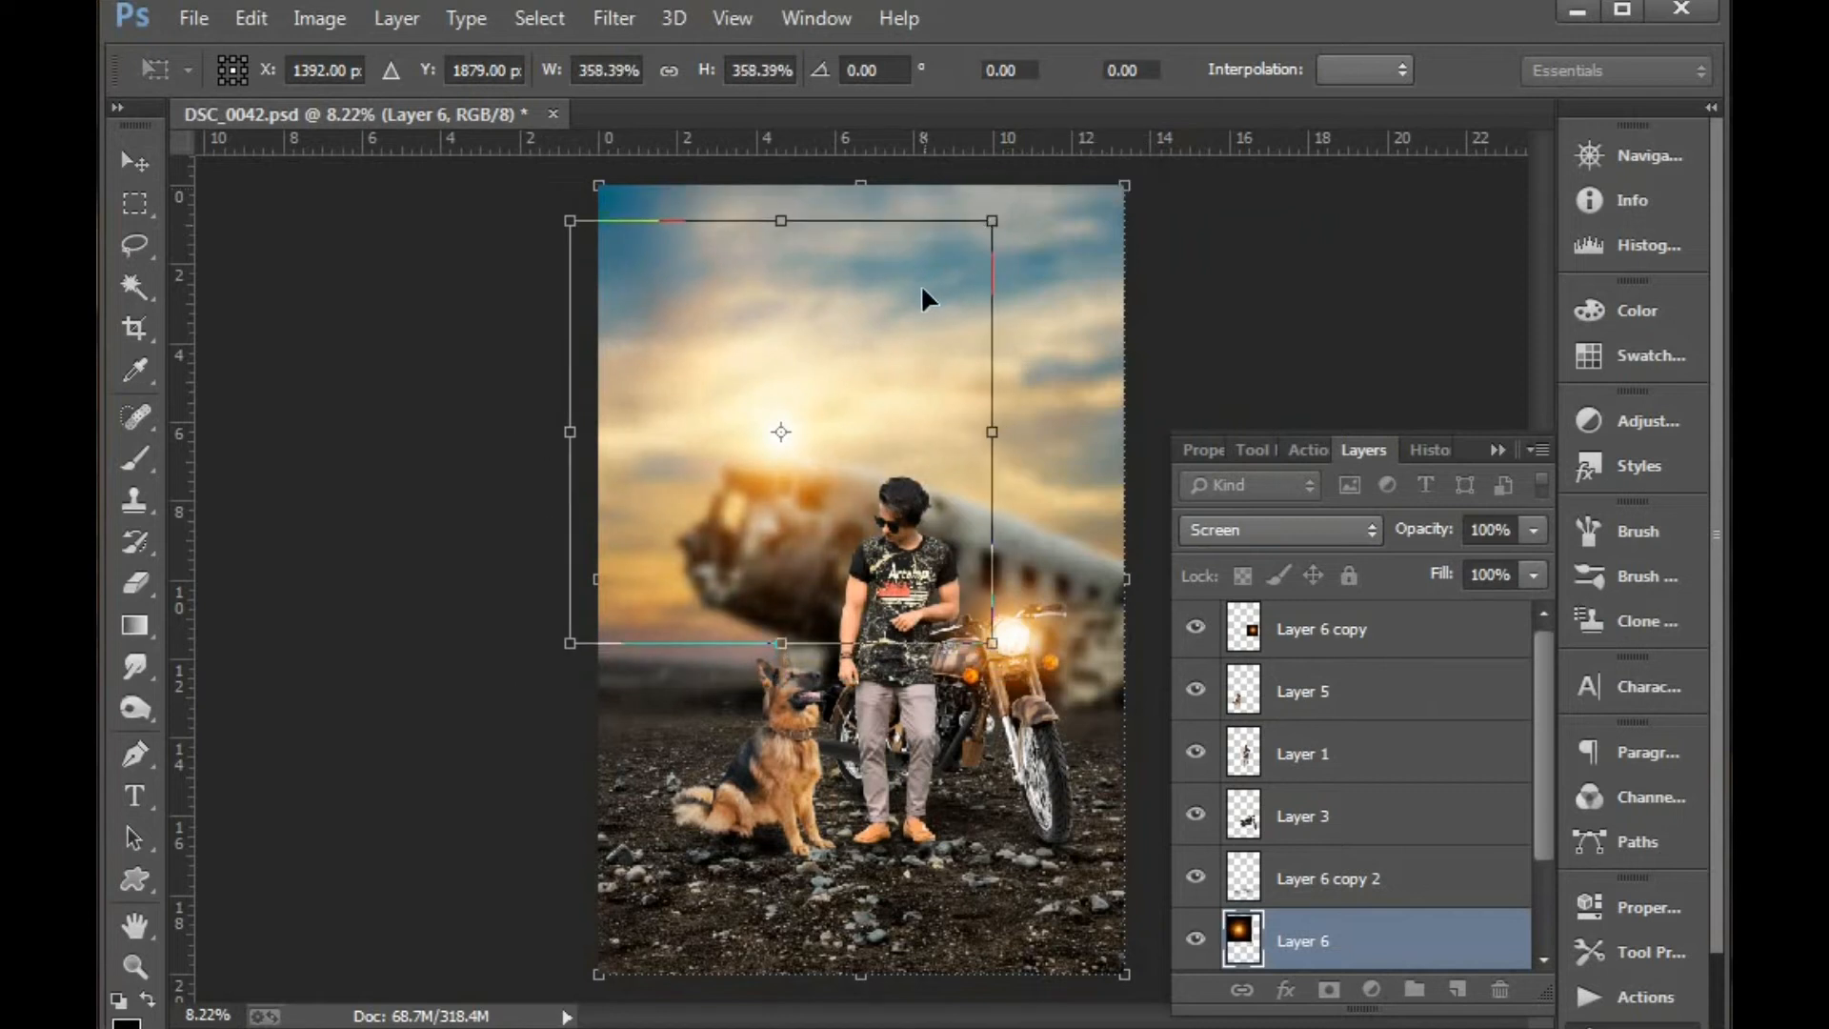
key(Return)
Reduce the sky glow's opacity to 68% and bring its layer to the front
drag(1421, 531, 1373, 536)
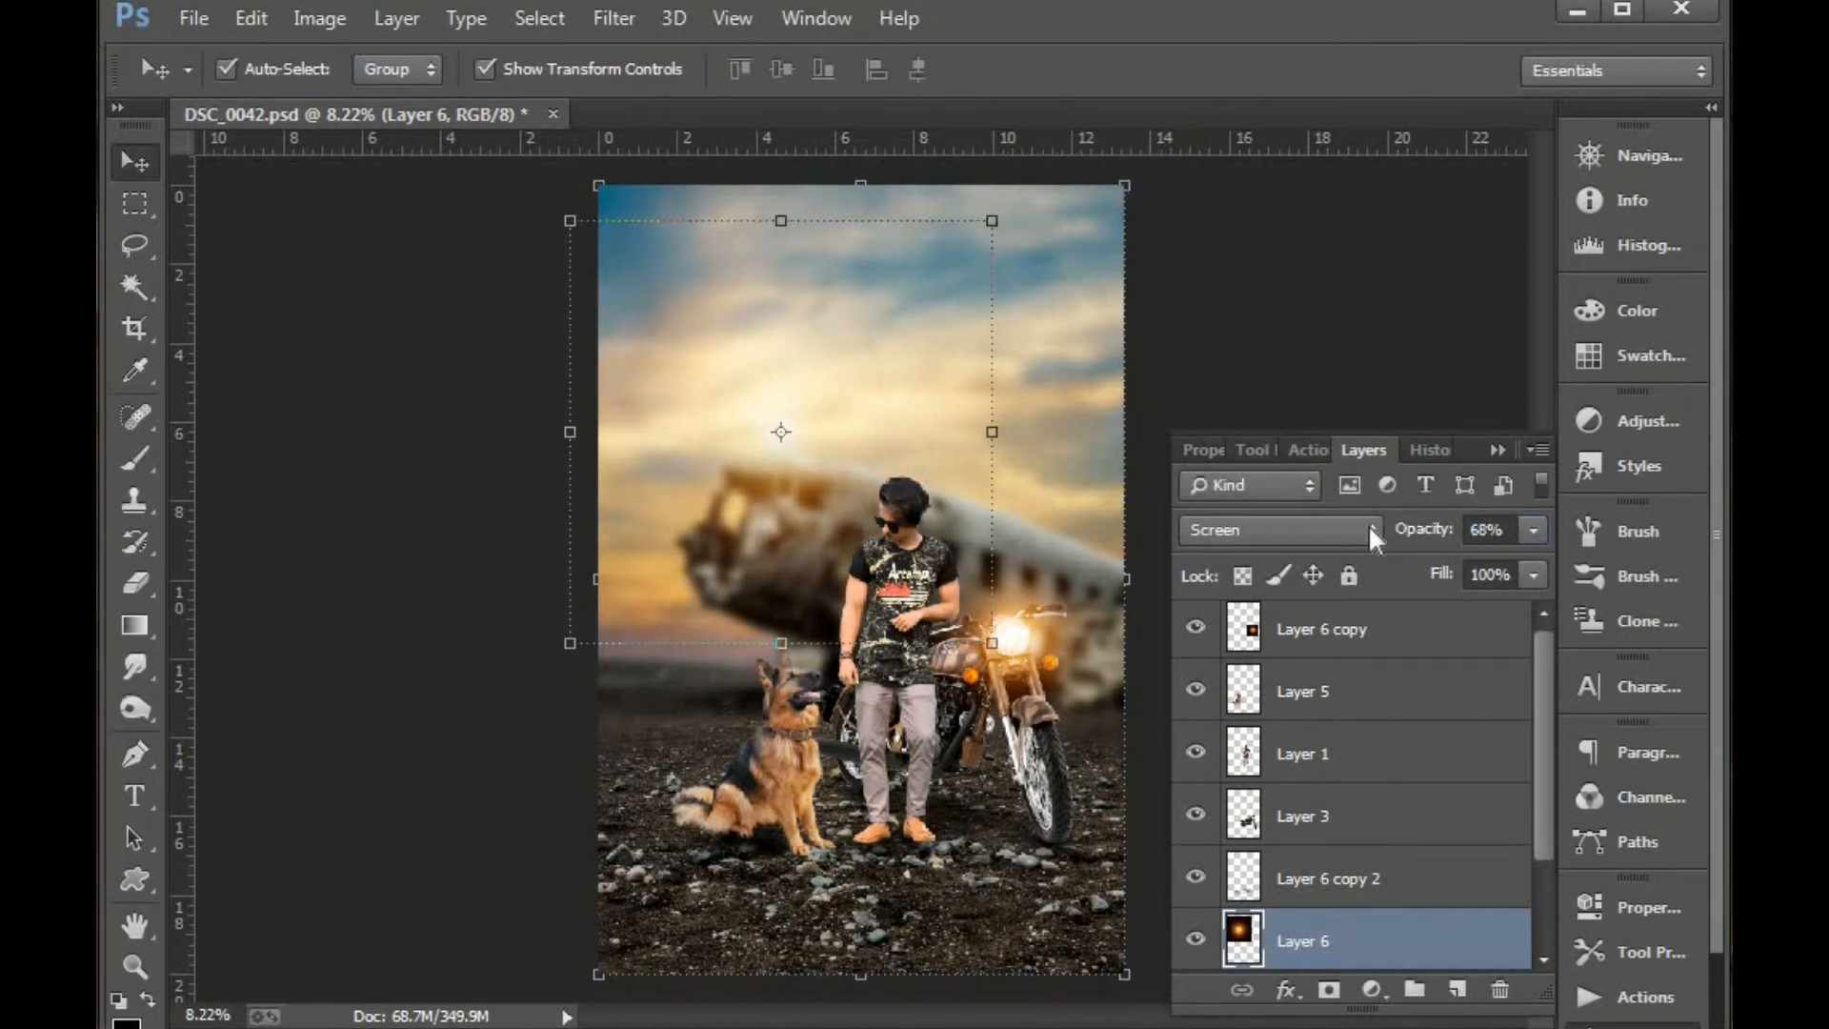
key(ctrl+shift+bracketright)
click(1077, 445)
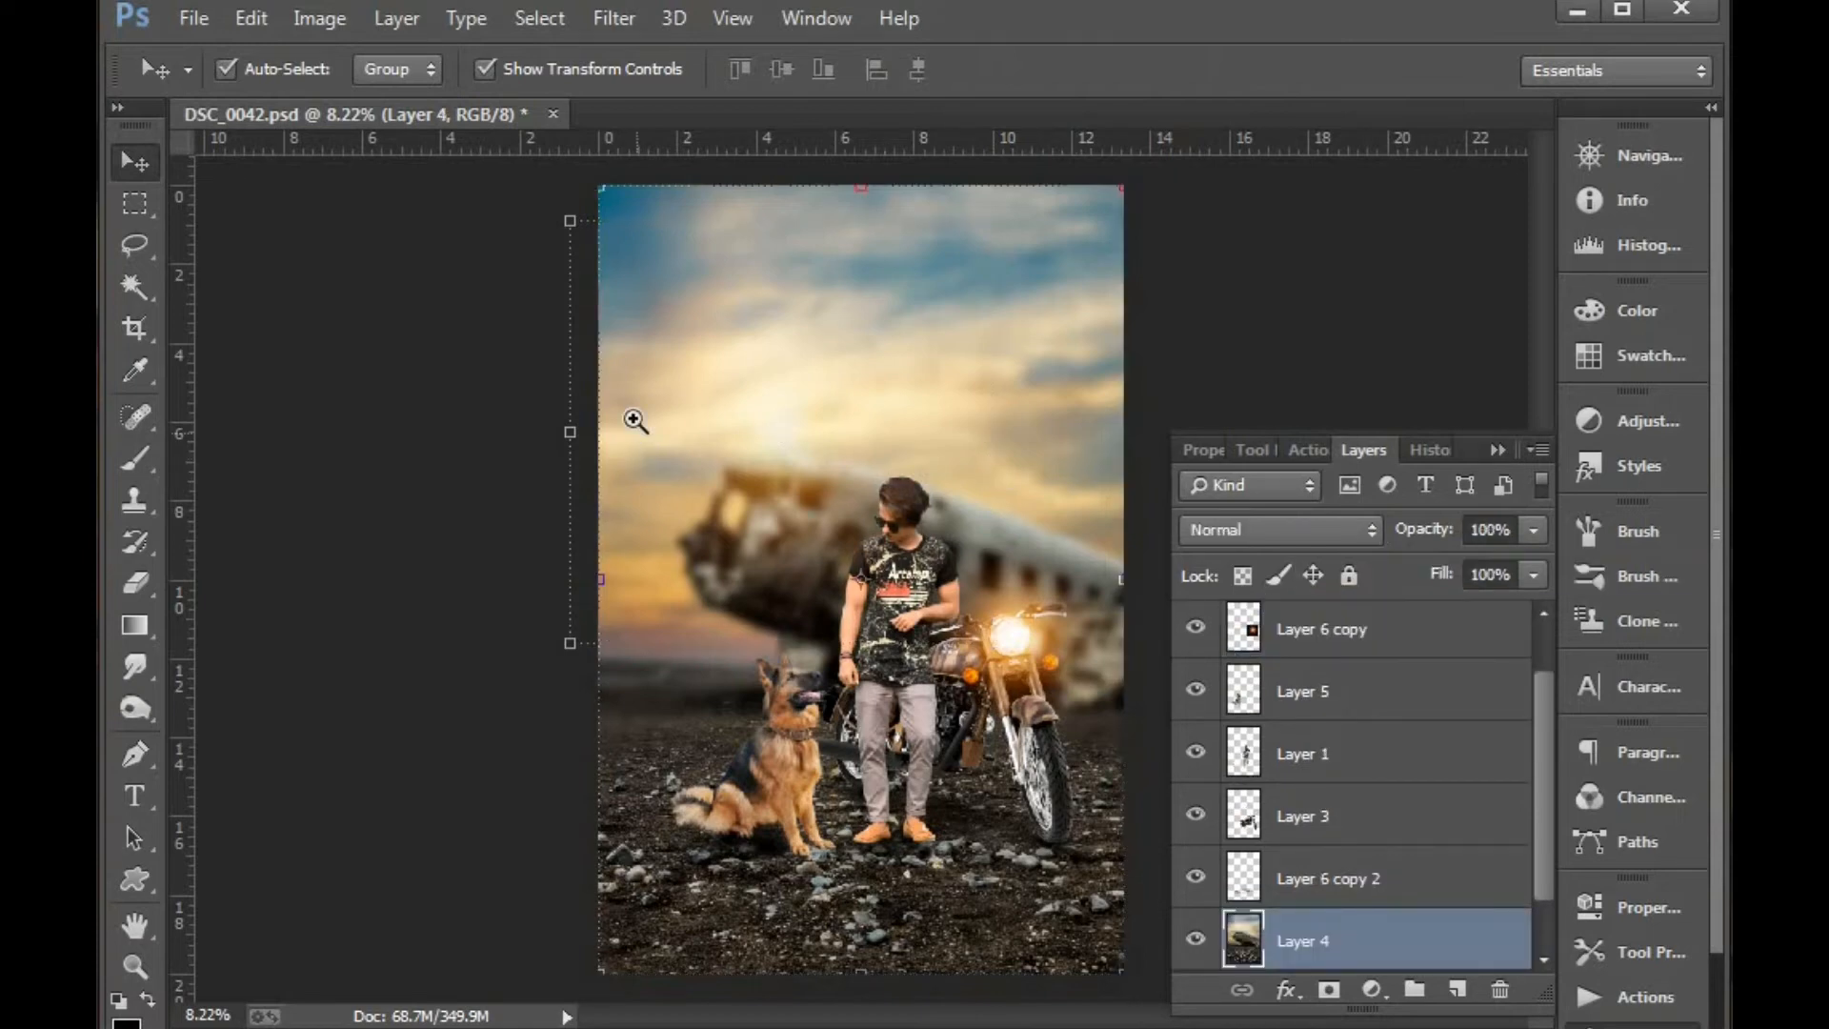
Examine the glow on the man, airplane and motorcycle up close and in the whole composition
drag(637, 420, 1082, 649)
drag(991, 690, 862, 621)
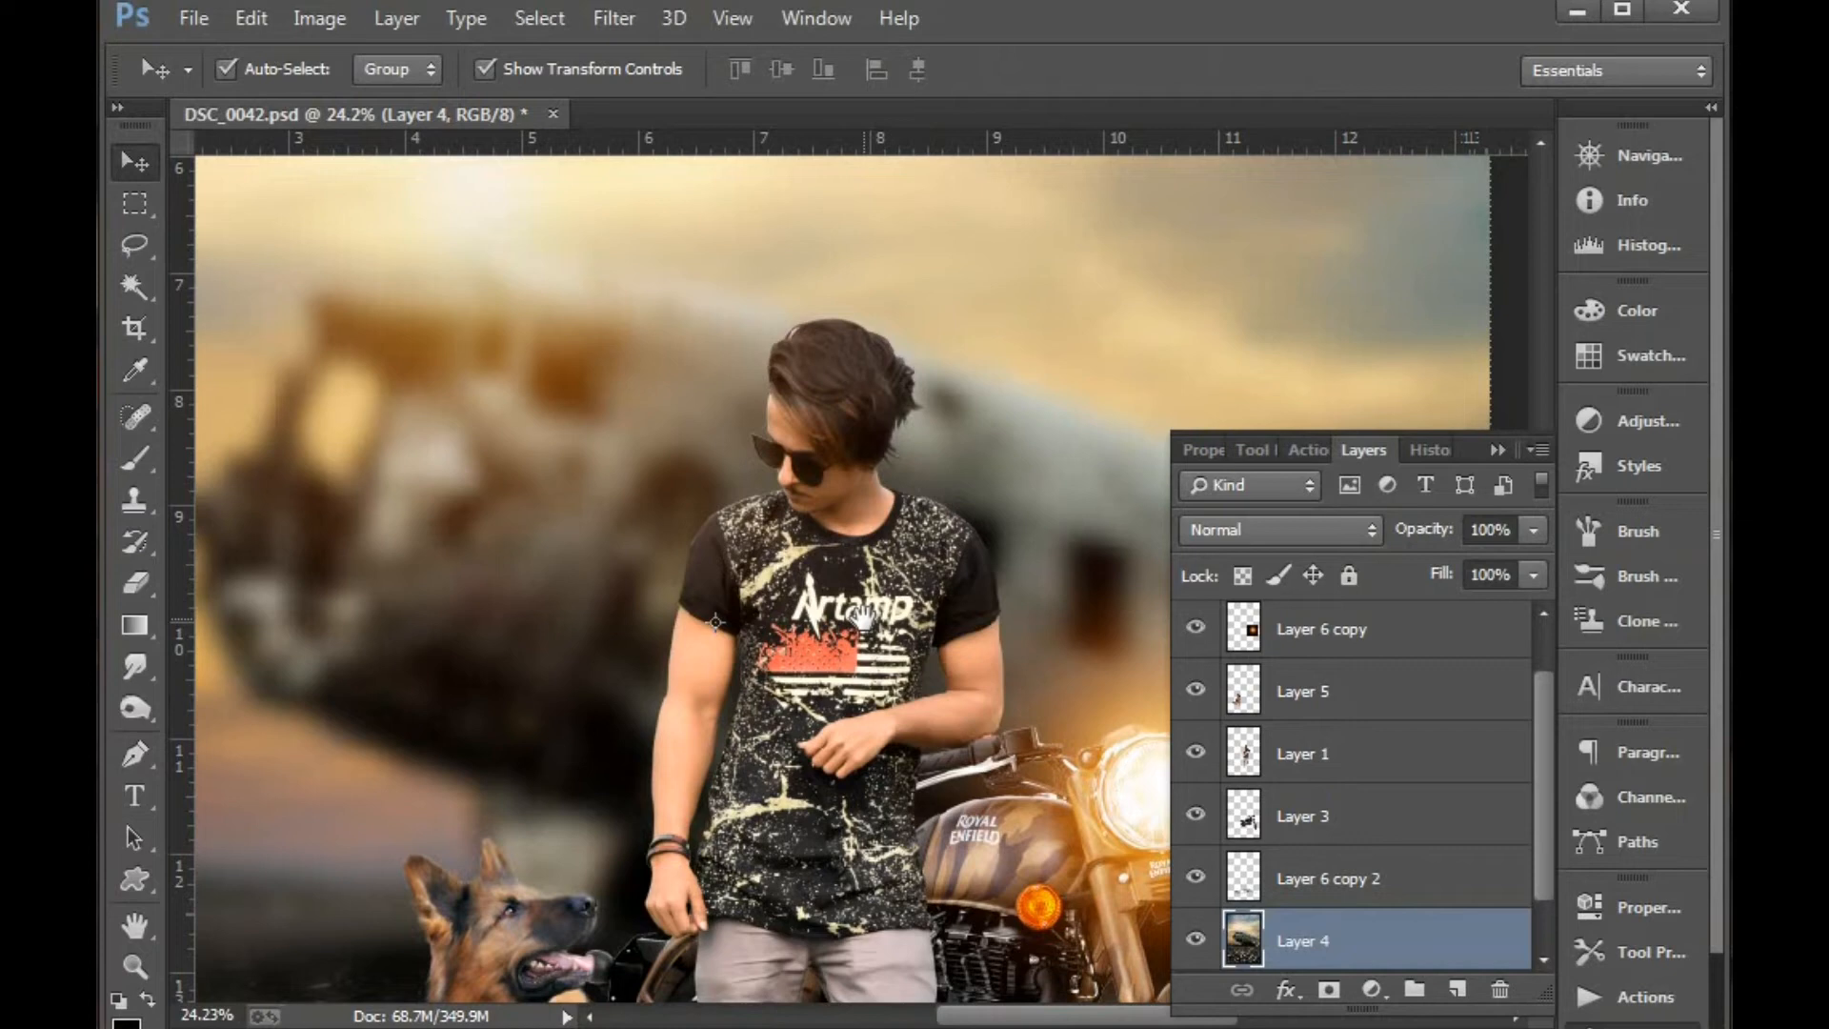
drag(582, 543, 729, 669)
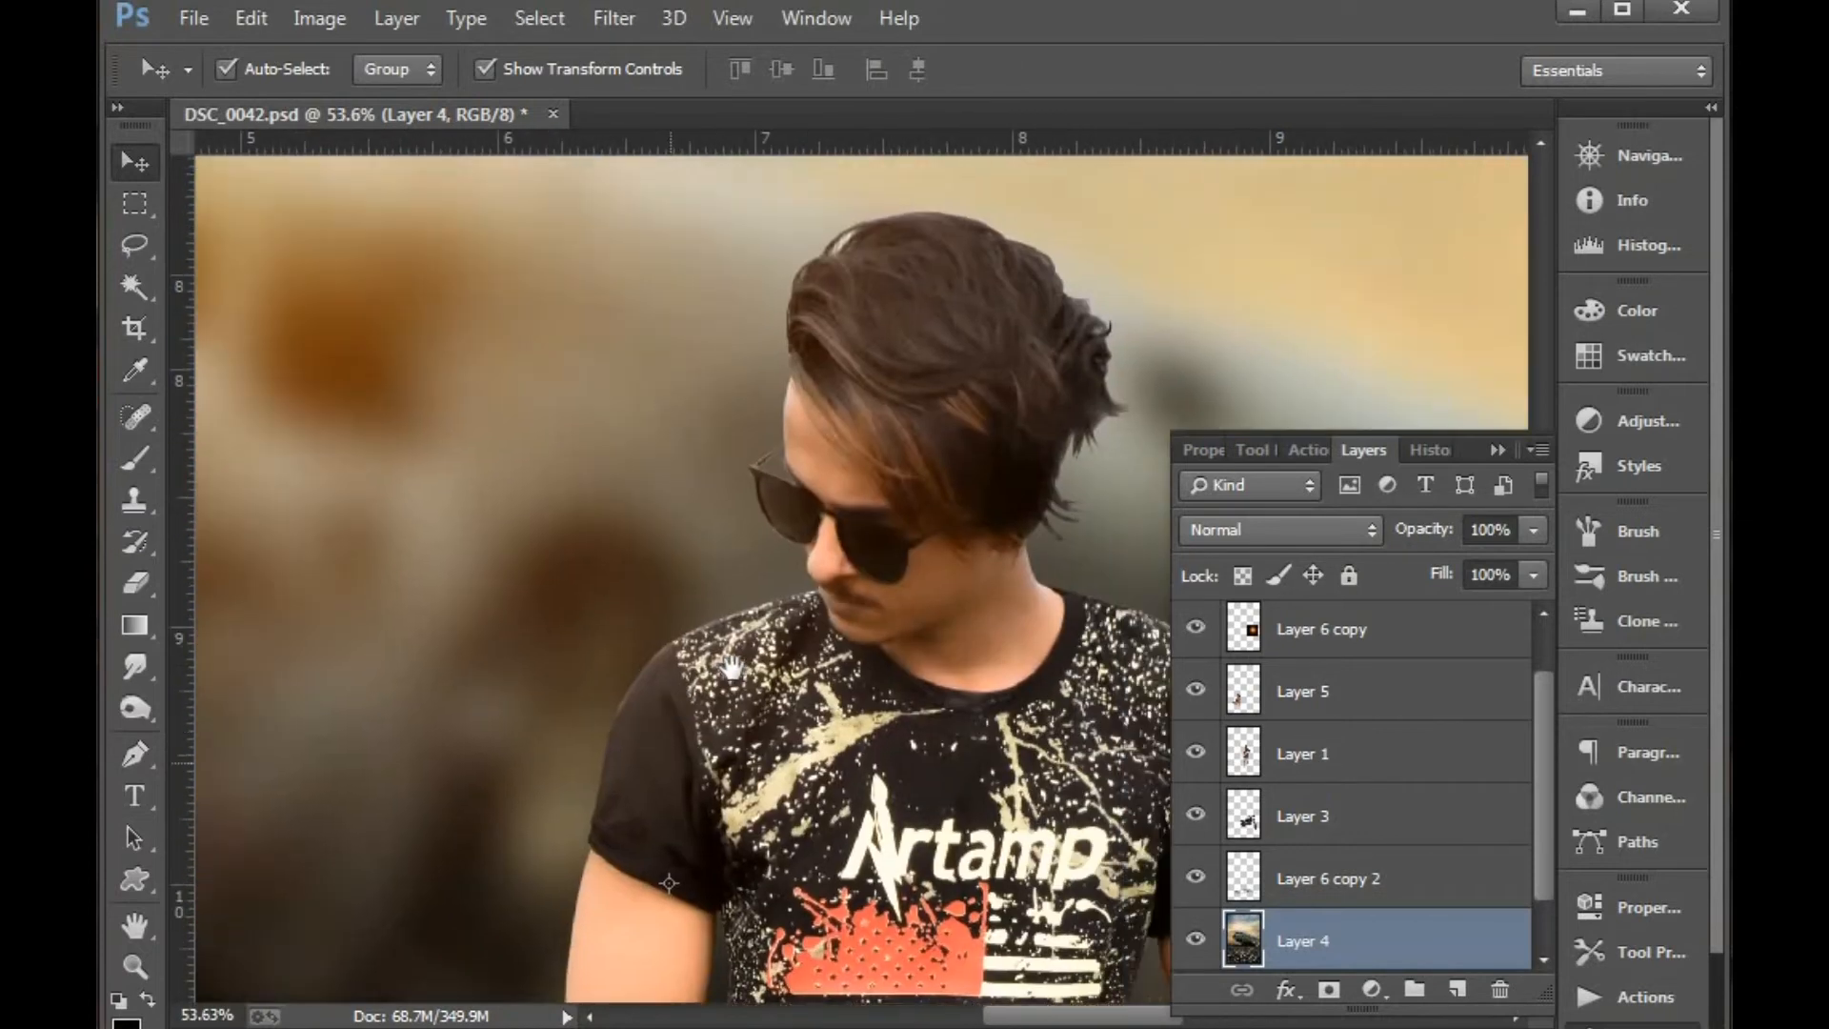
key(ctrl+0)
key(ctrl+minus)
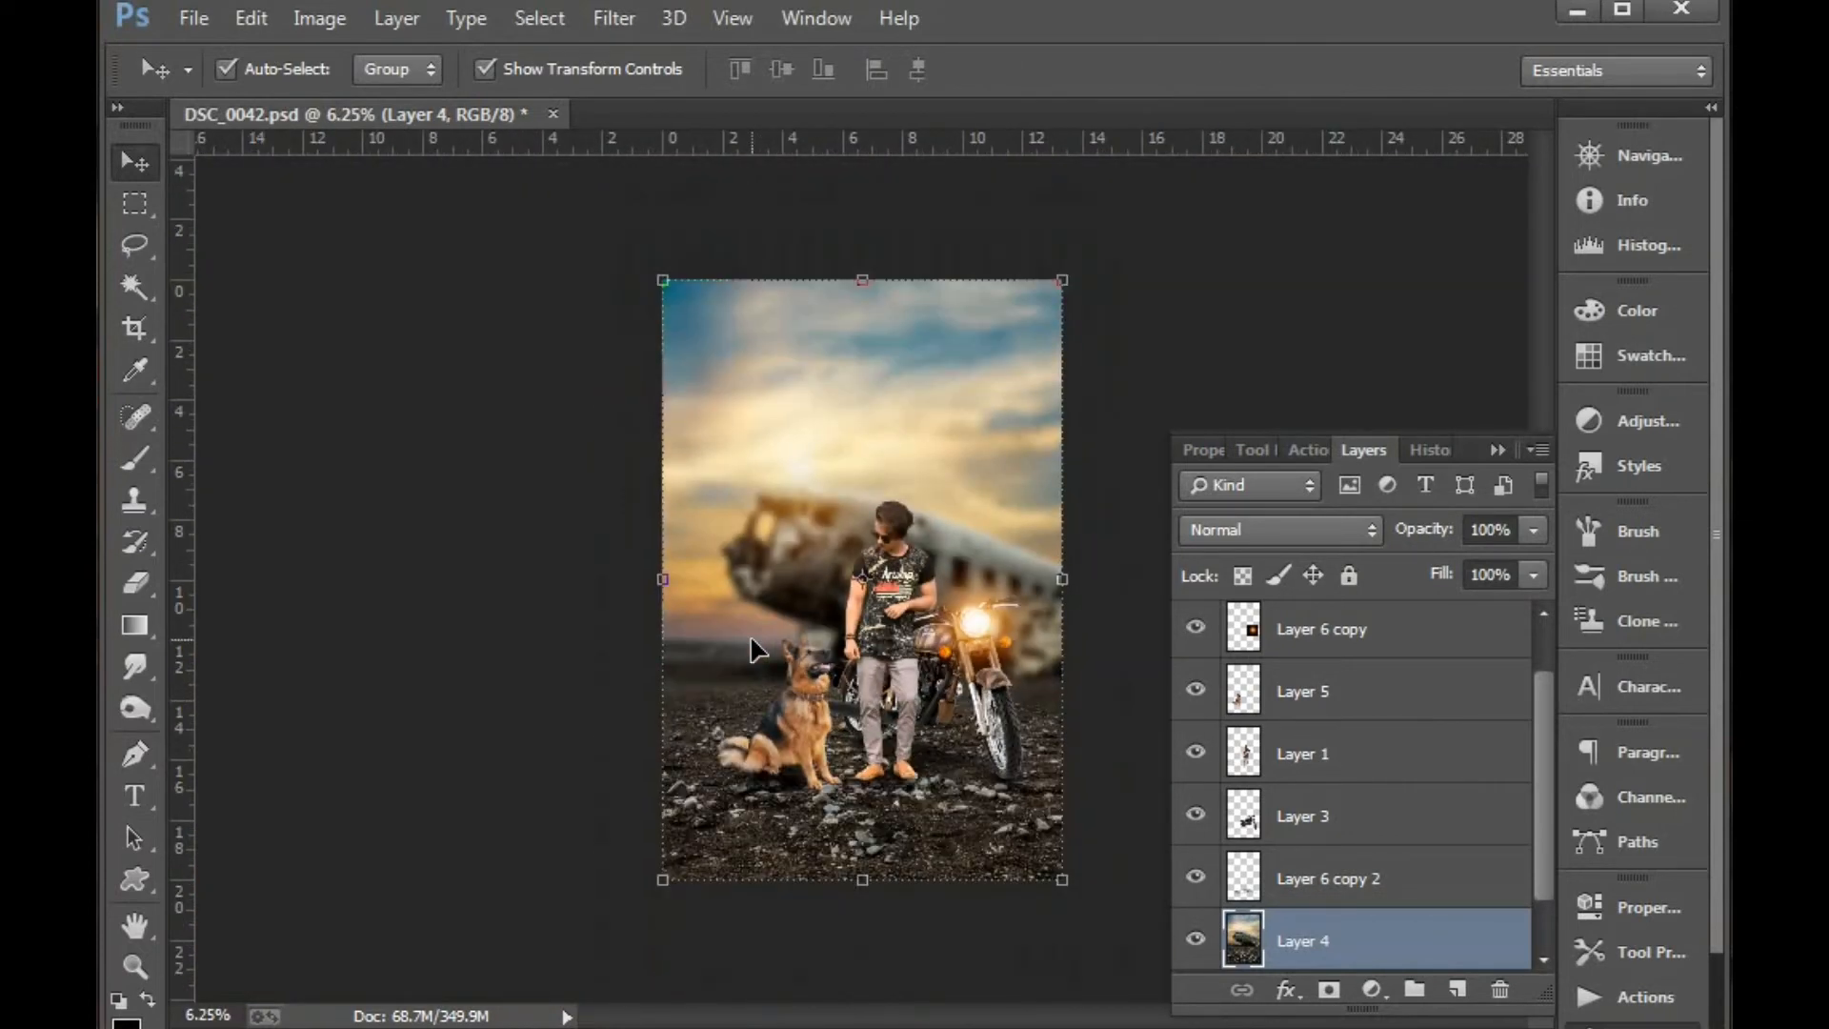
key(s)
drag(1019, 658, 1170, 777)
drag(1006, 791, 970, 681)
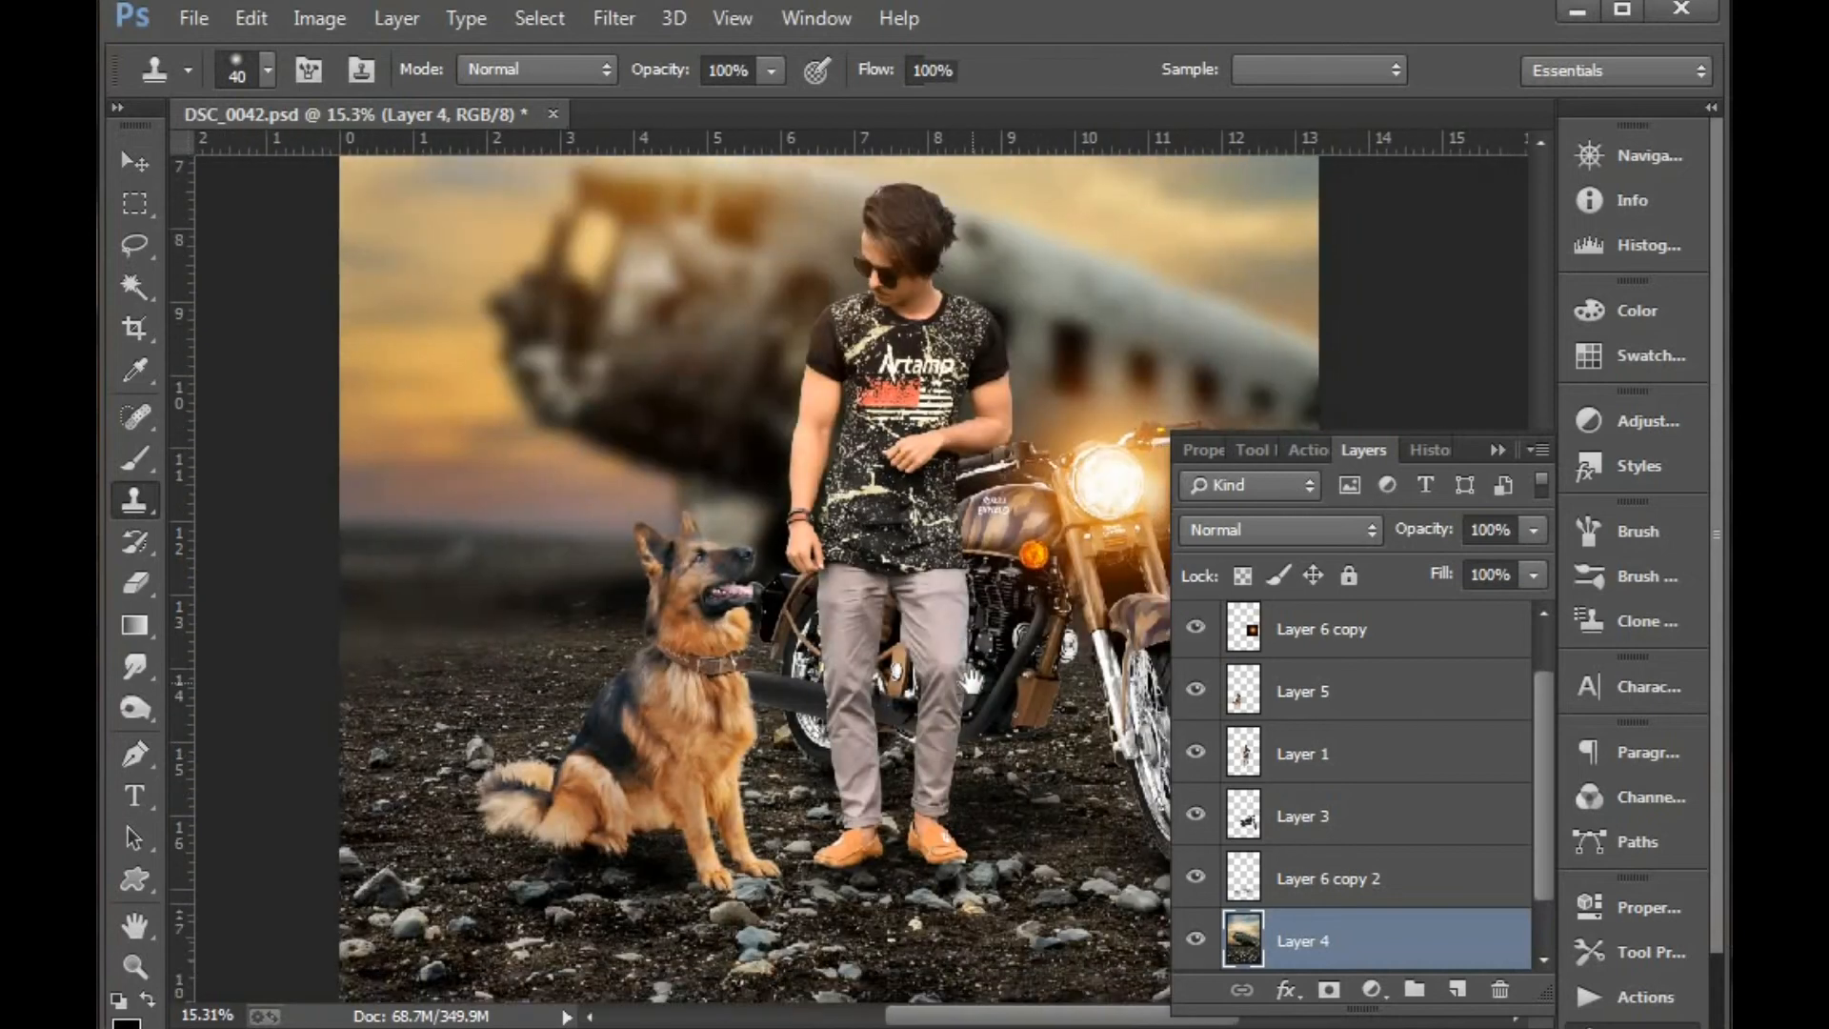
drag(958, 752, 959, 678)
key(ctrl+0)
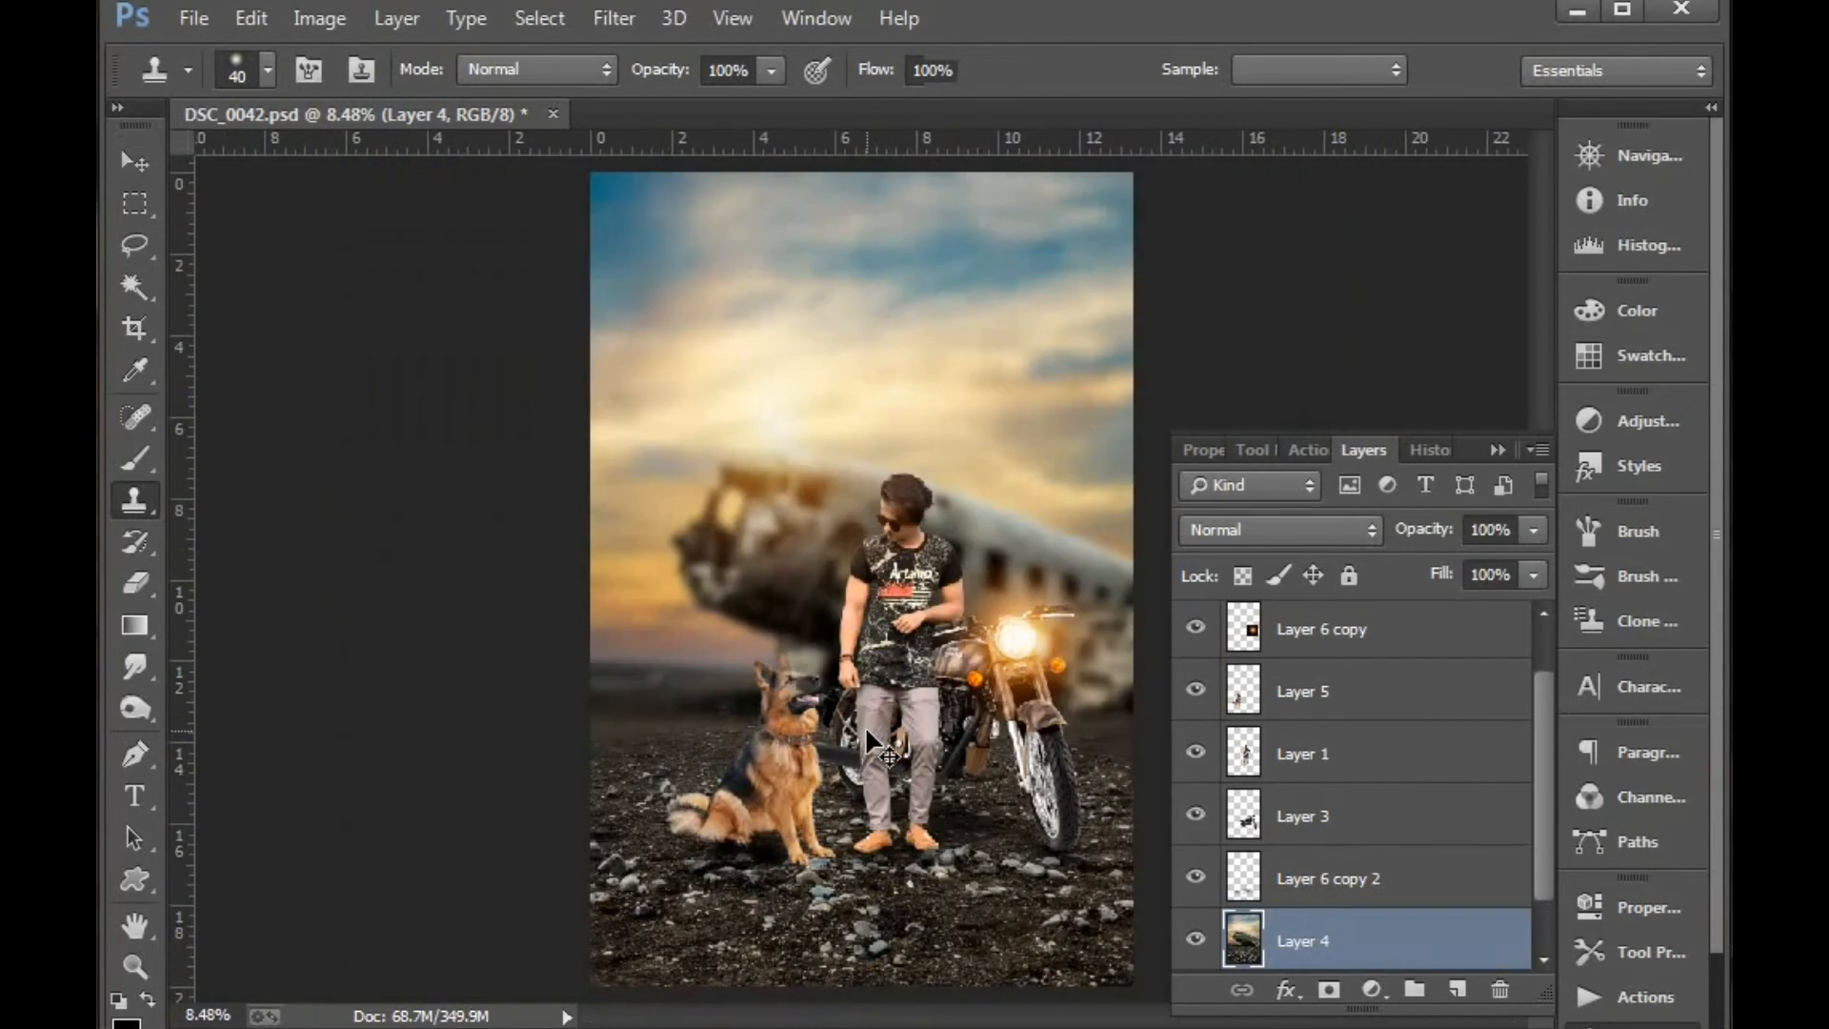
key(v)
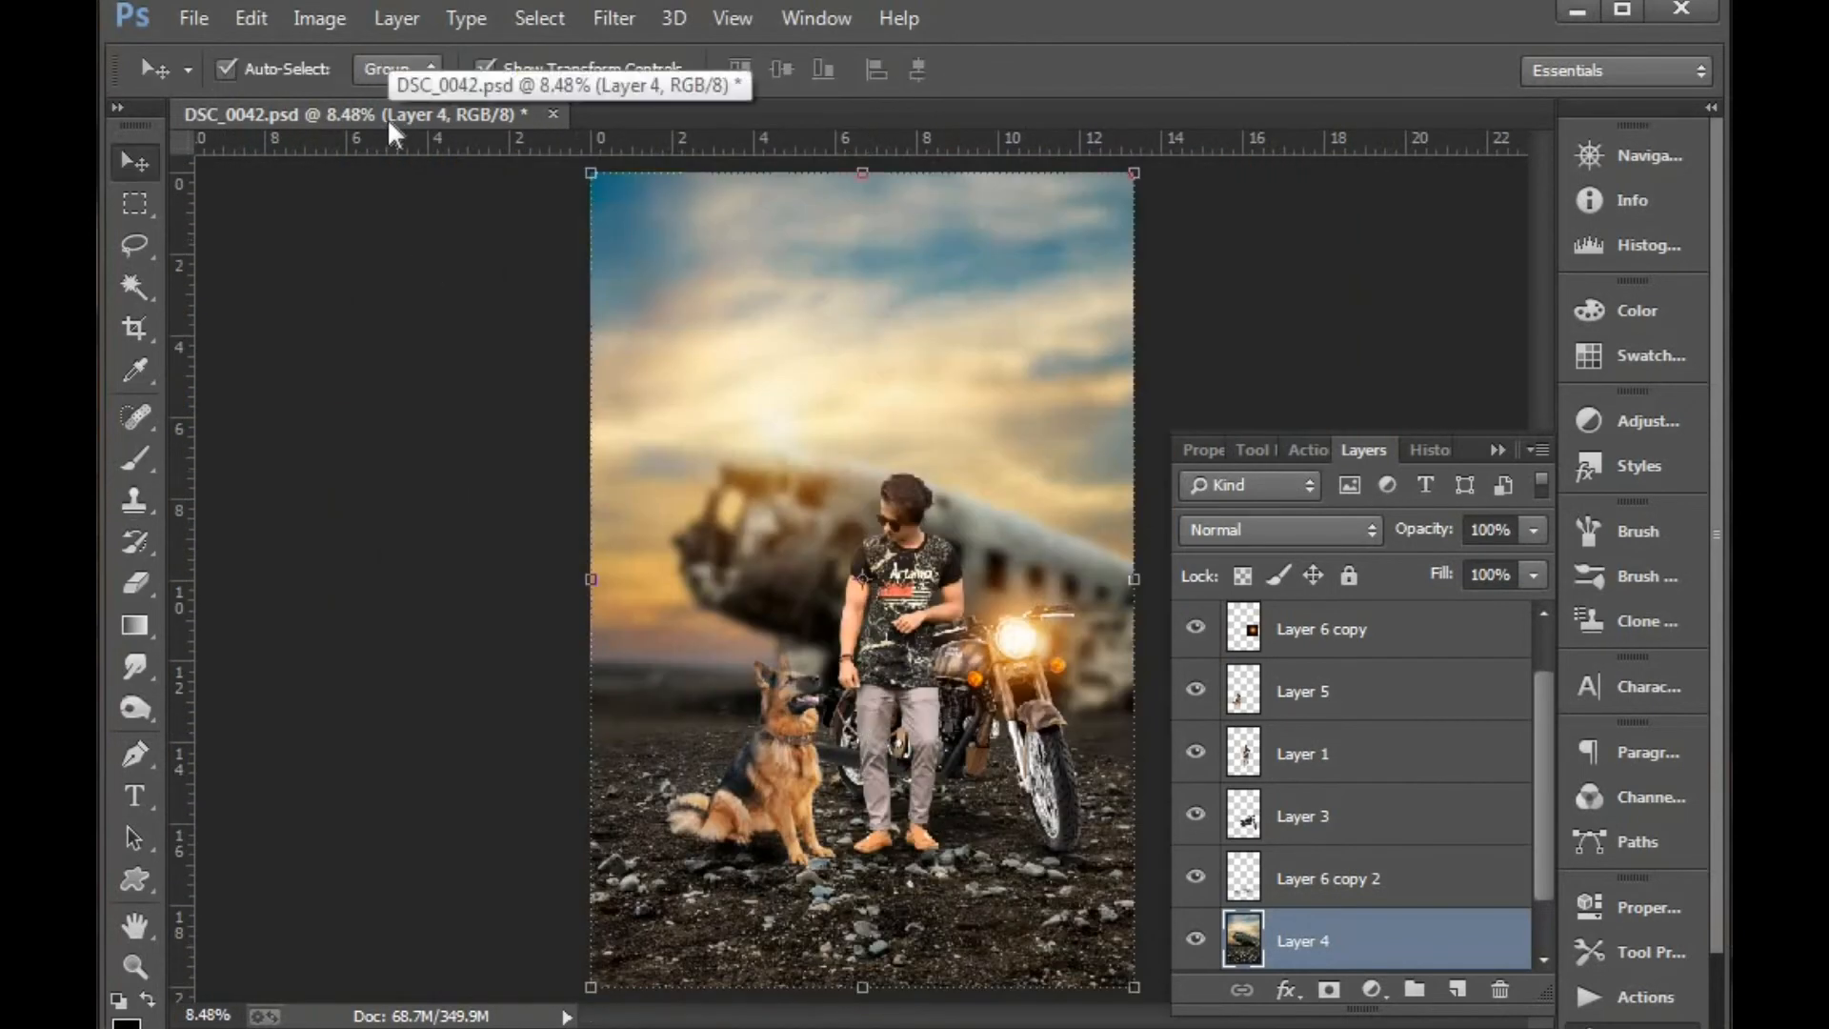
Open the spark image fire-sparks-inlay.jpg from the Fair folder
key(ctrl+o)
key(BackSpace)
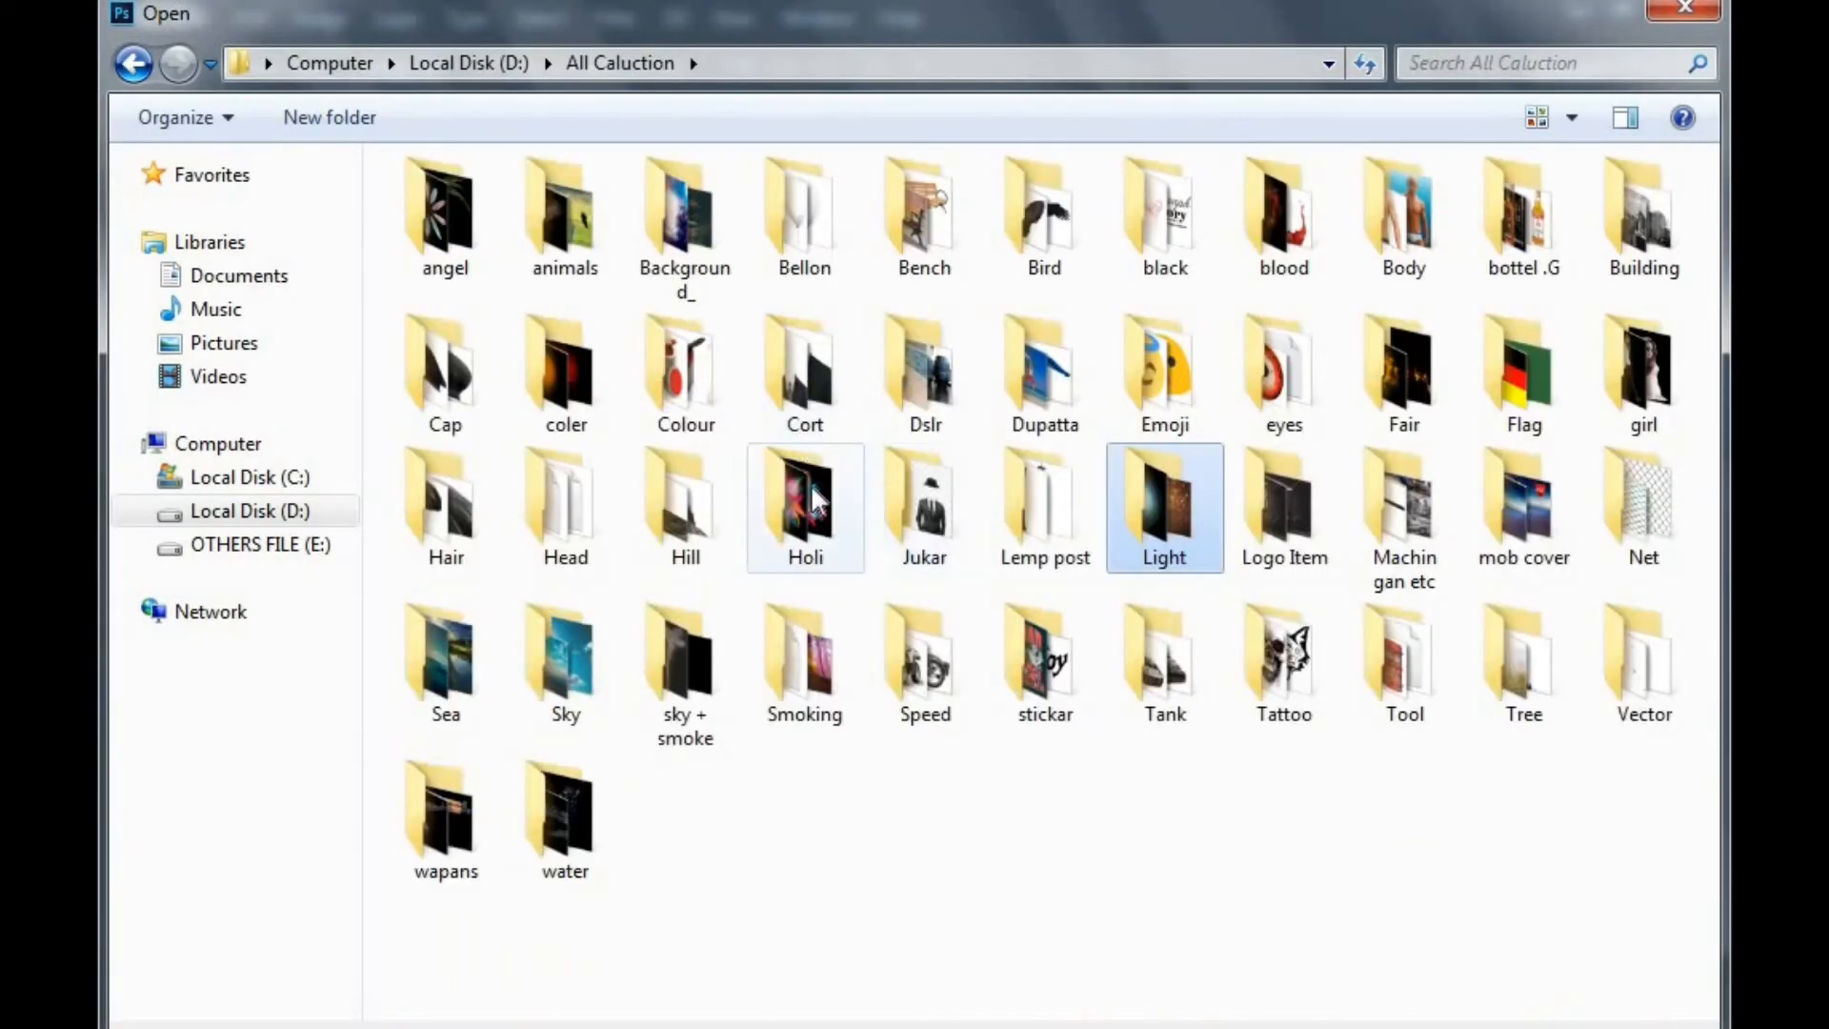
double_click(1405, 376)
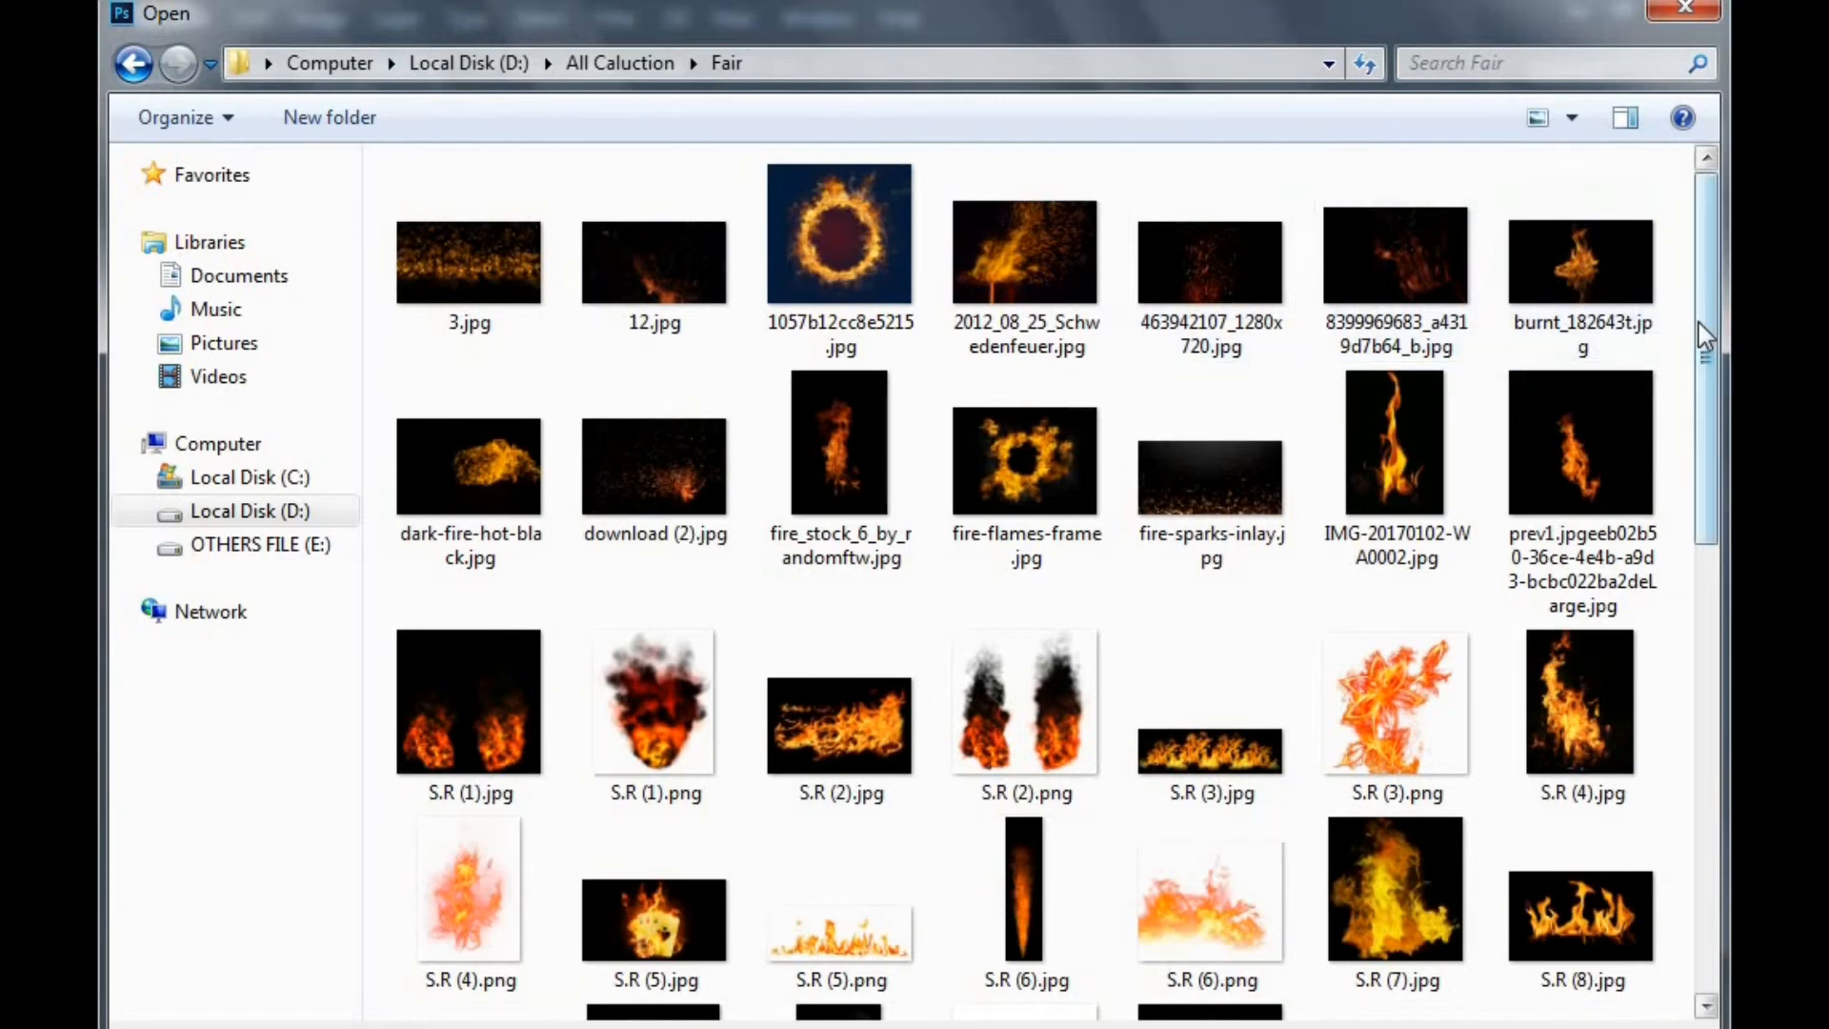
scroll(1410, 362, down, 1)
double_click(1187, 409)
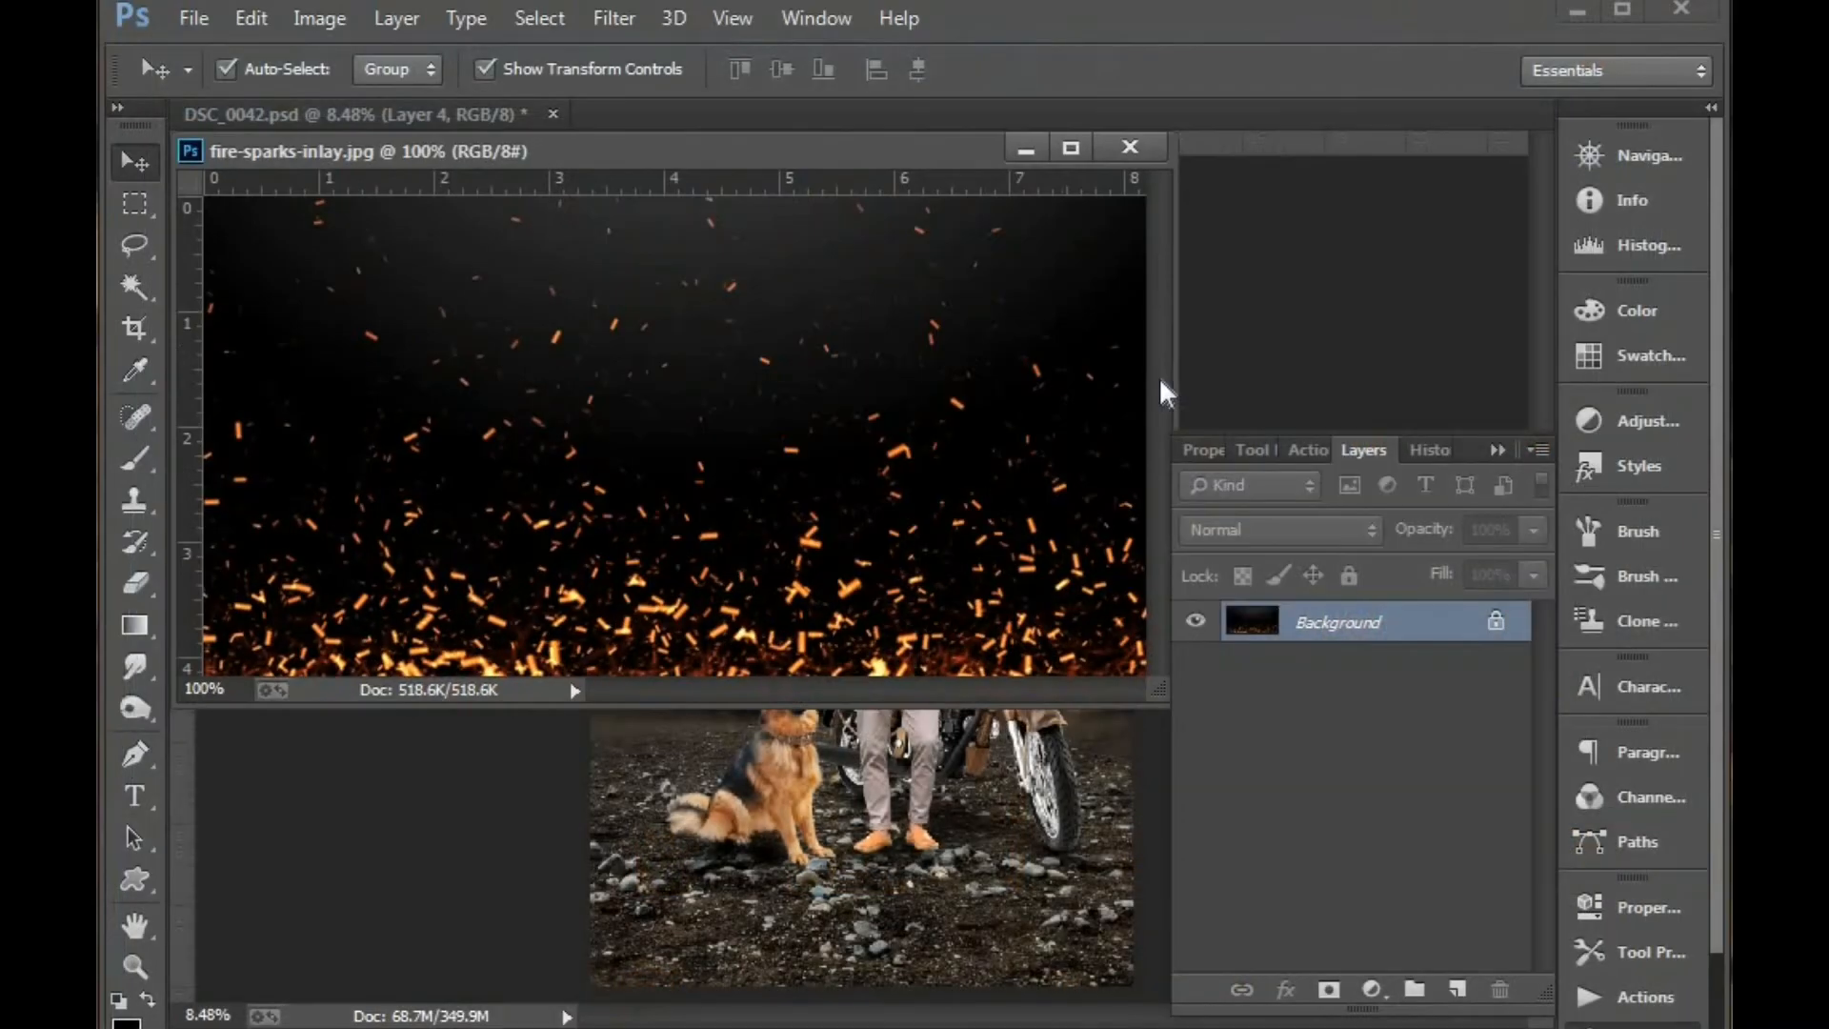
Copy the spark image into DSC_0042.psd, close its file, bring it to the front and enlarge it across the ground
drag(837, 381, 896, 853)
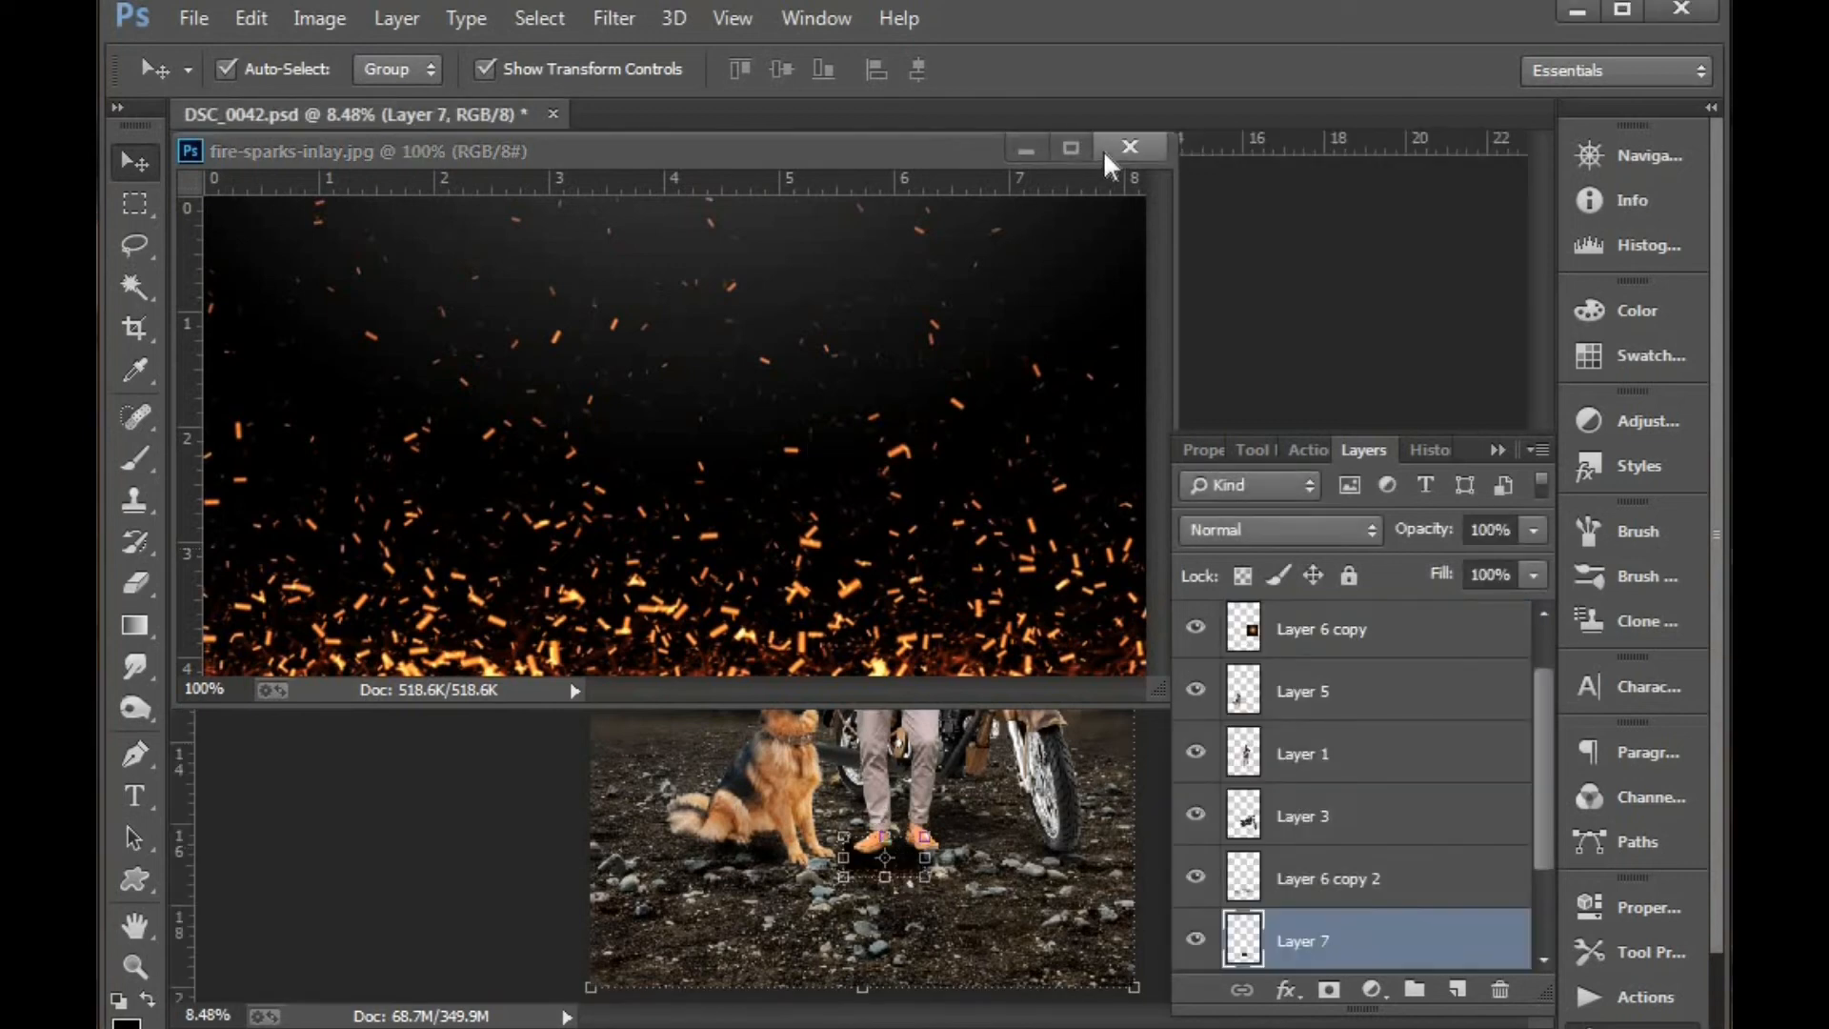
click(1130, 147)
key(ctrl+shift+bracketright)
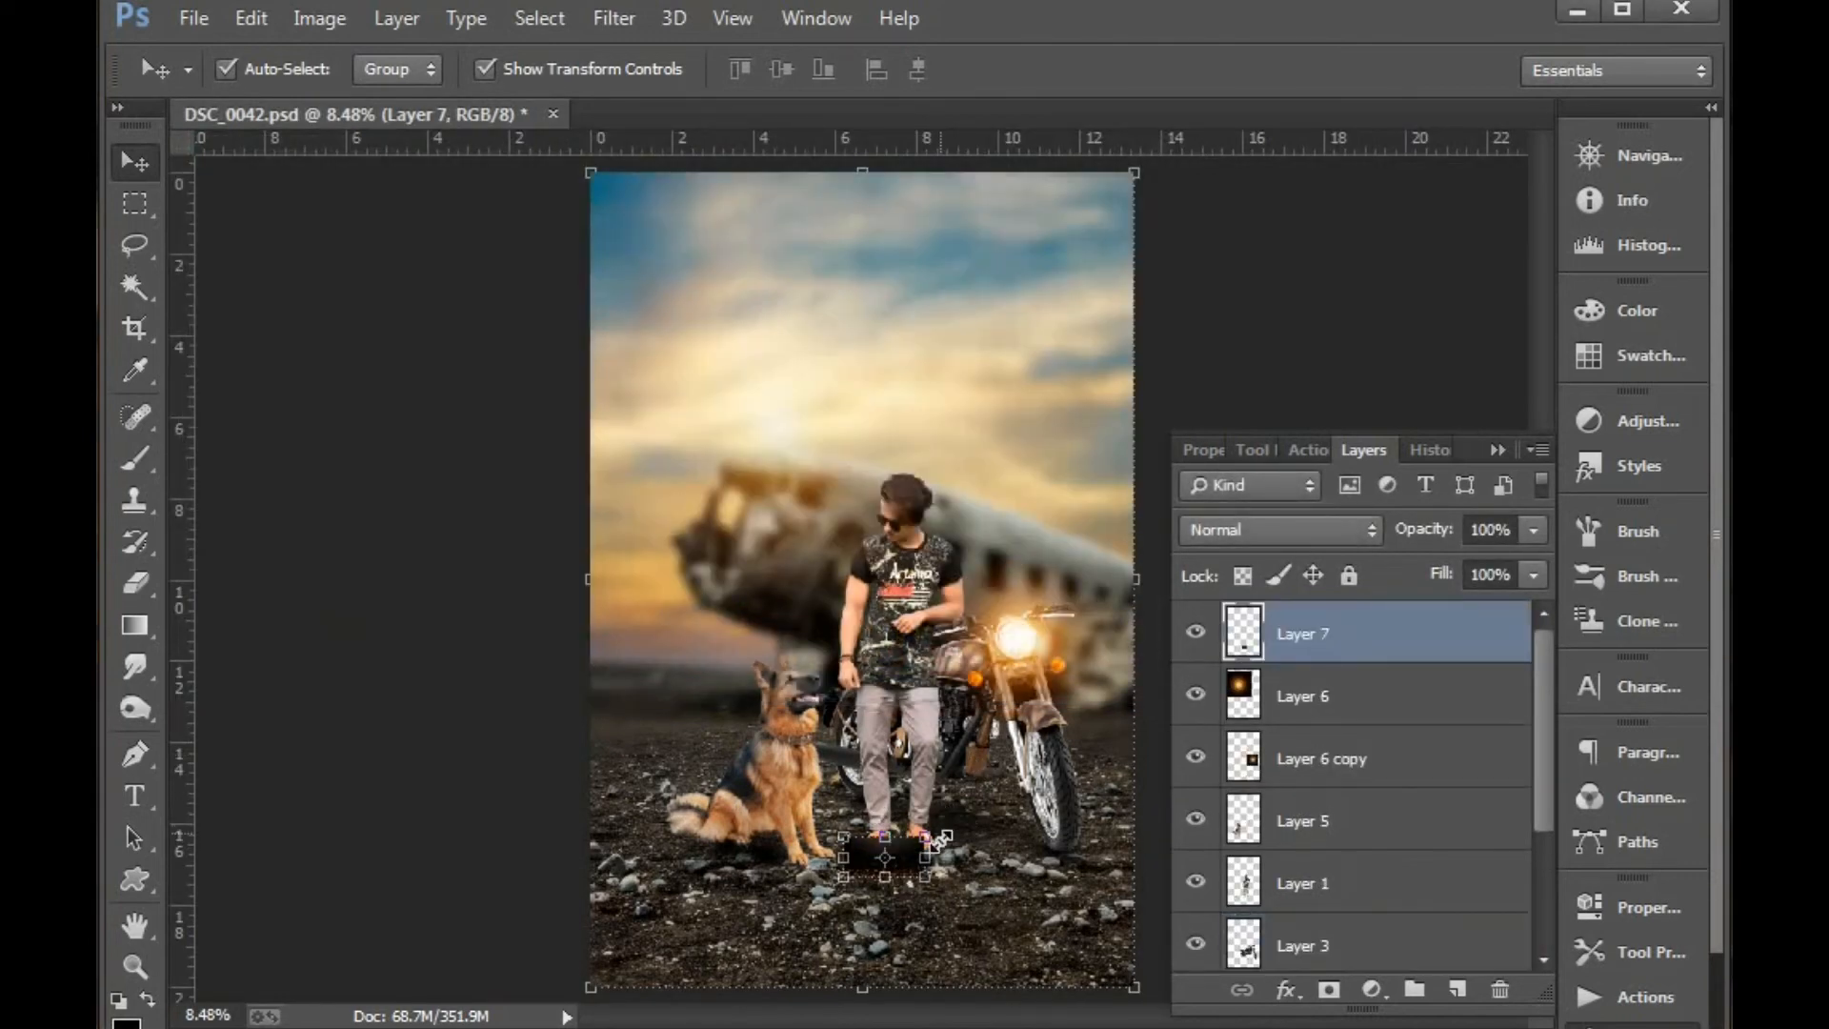
drag(943, 837, 1181, 707)
key(Return)
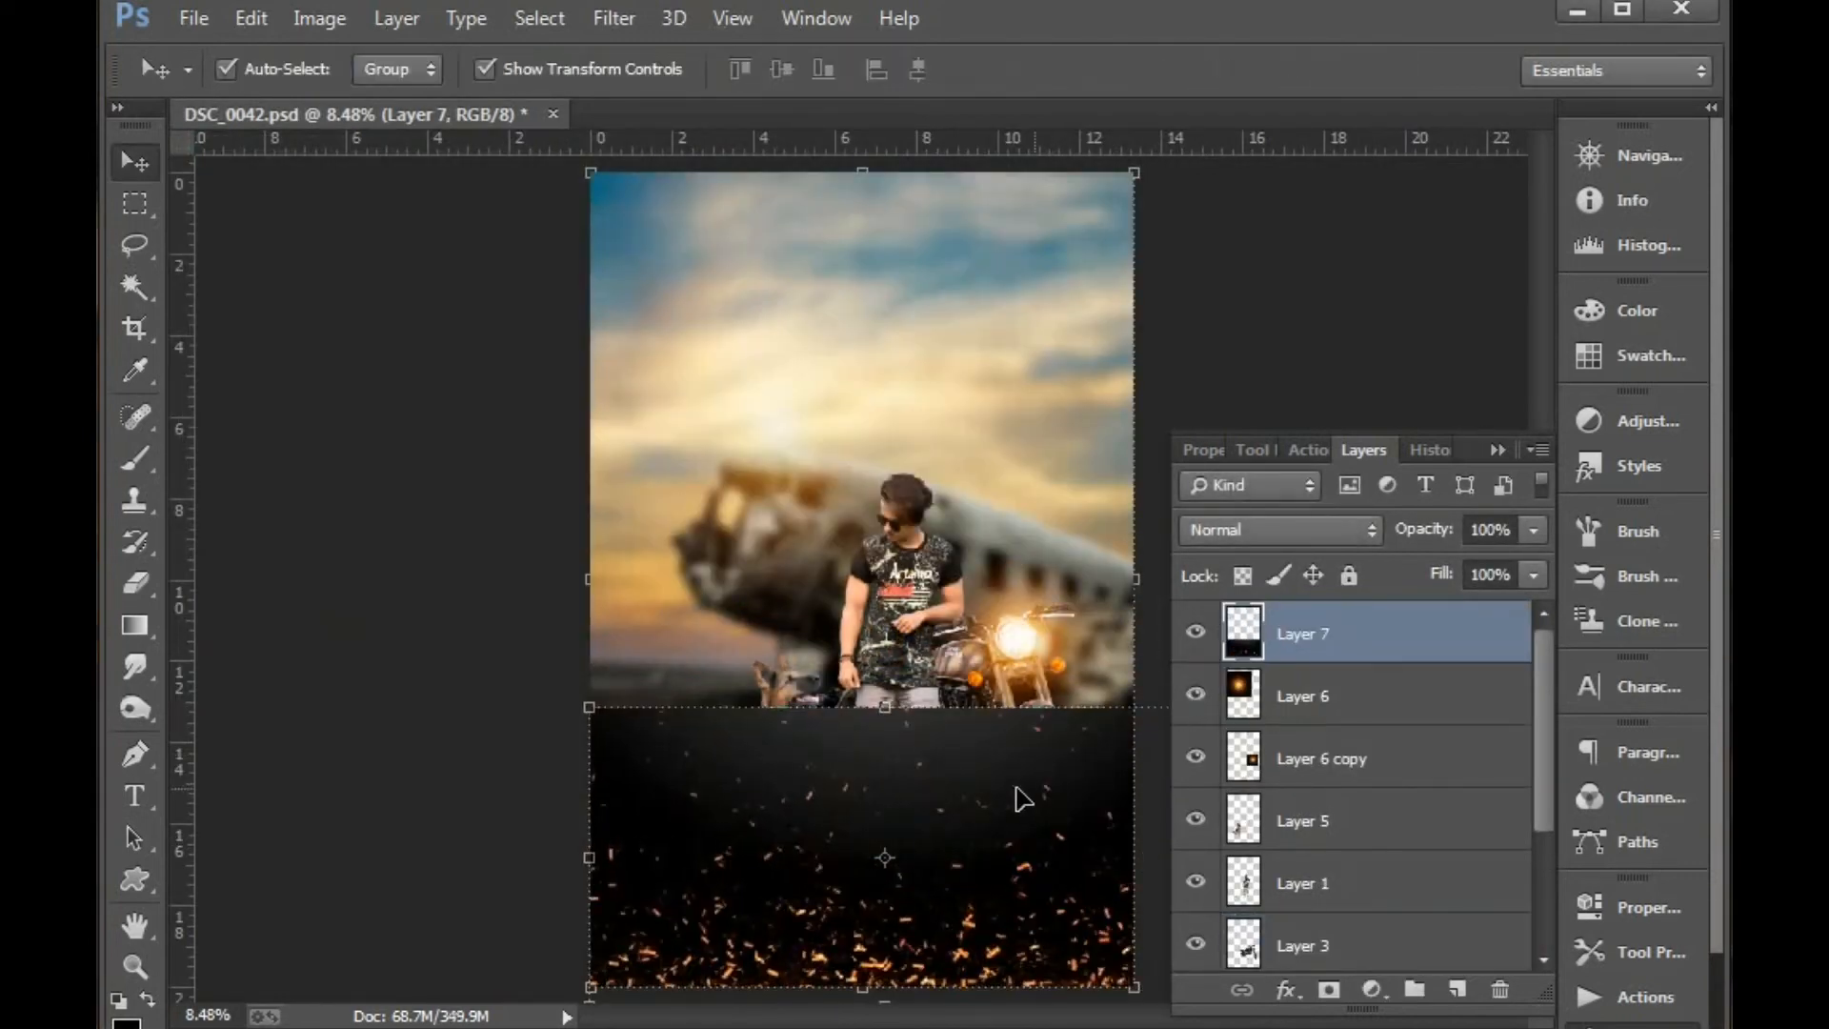
drag(974, 784, 948, 759)
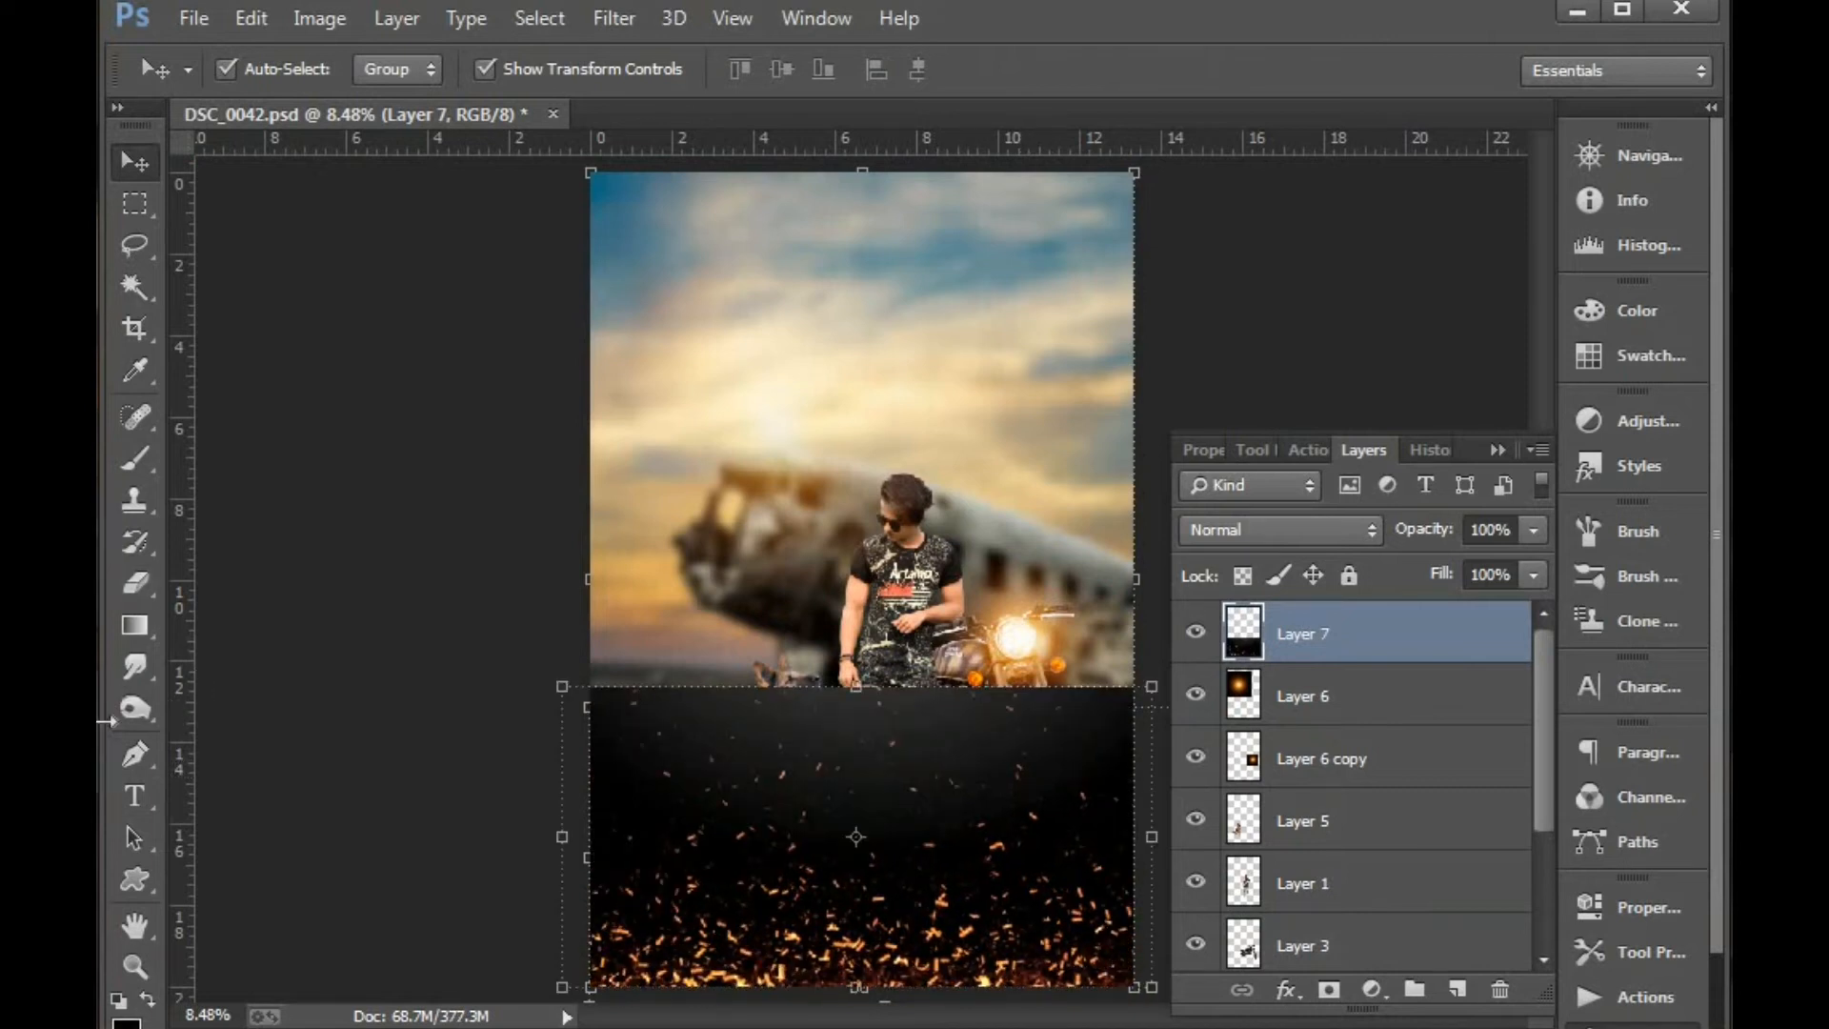
Darken the spark layer with a lowered RGB curve in Curves and set its blend mode to Screen
click(132, 711)
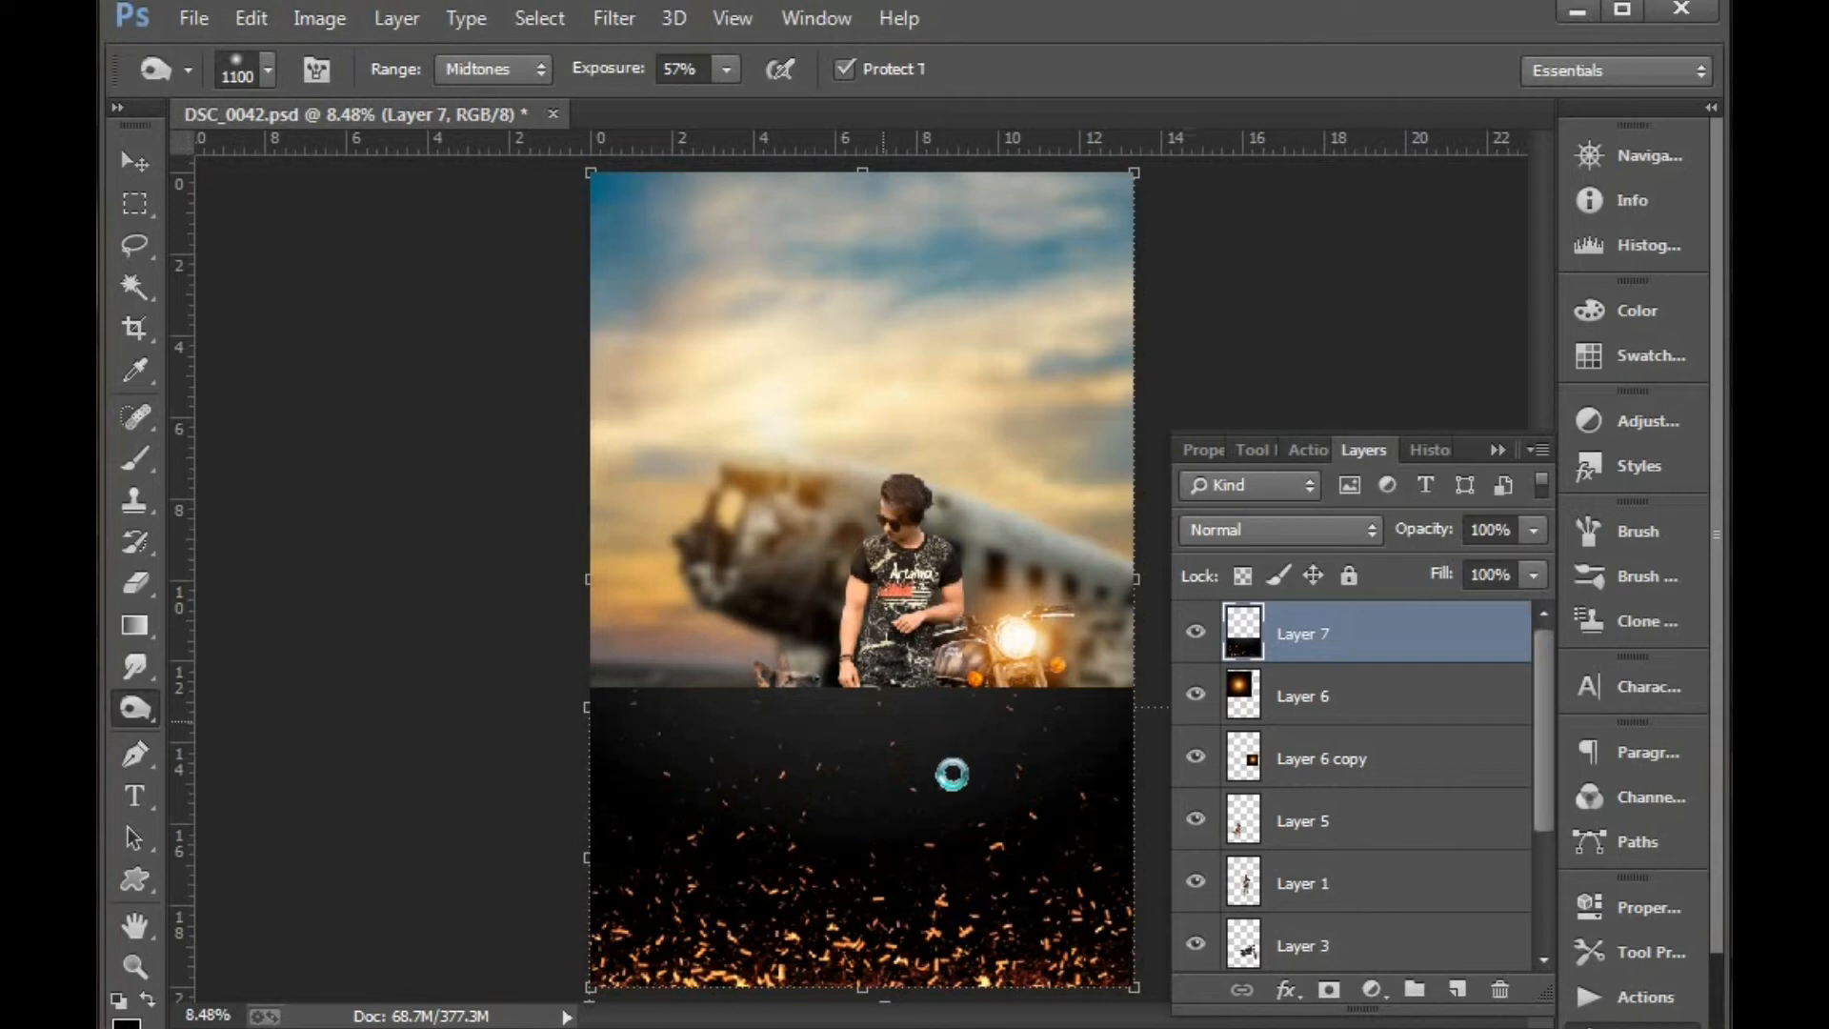
key(alt+i)
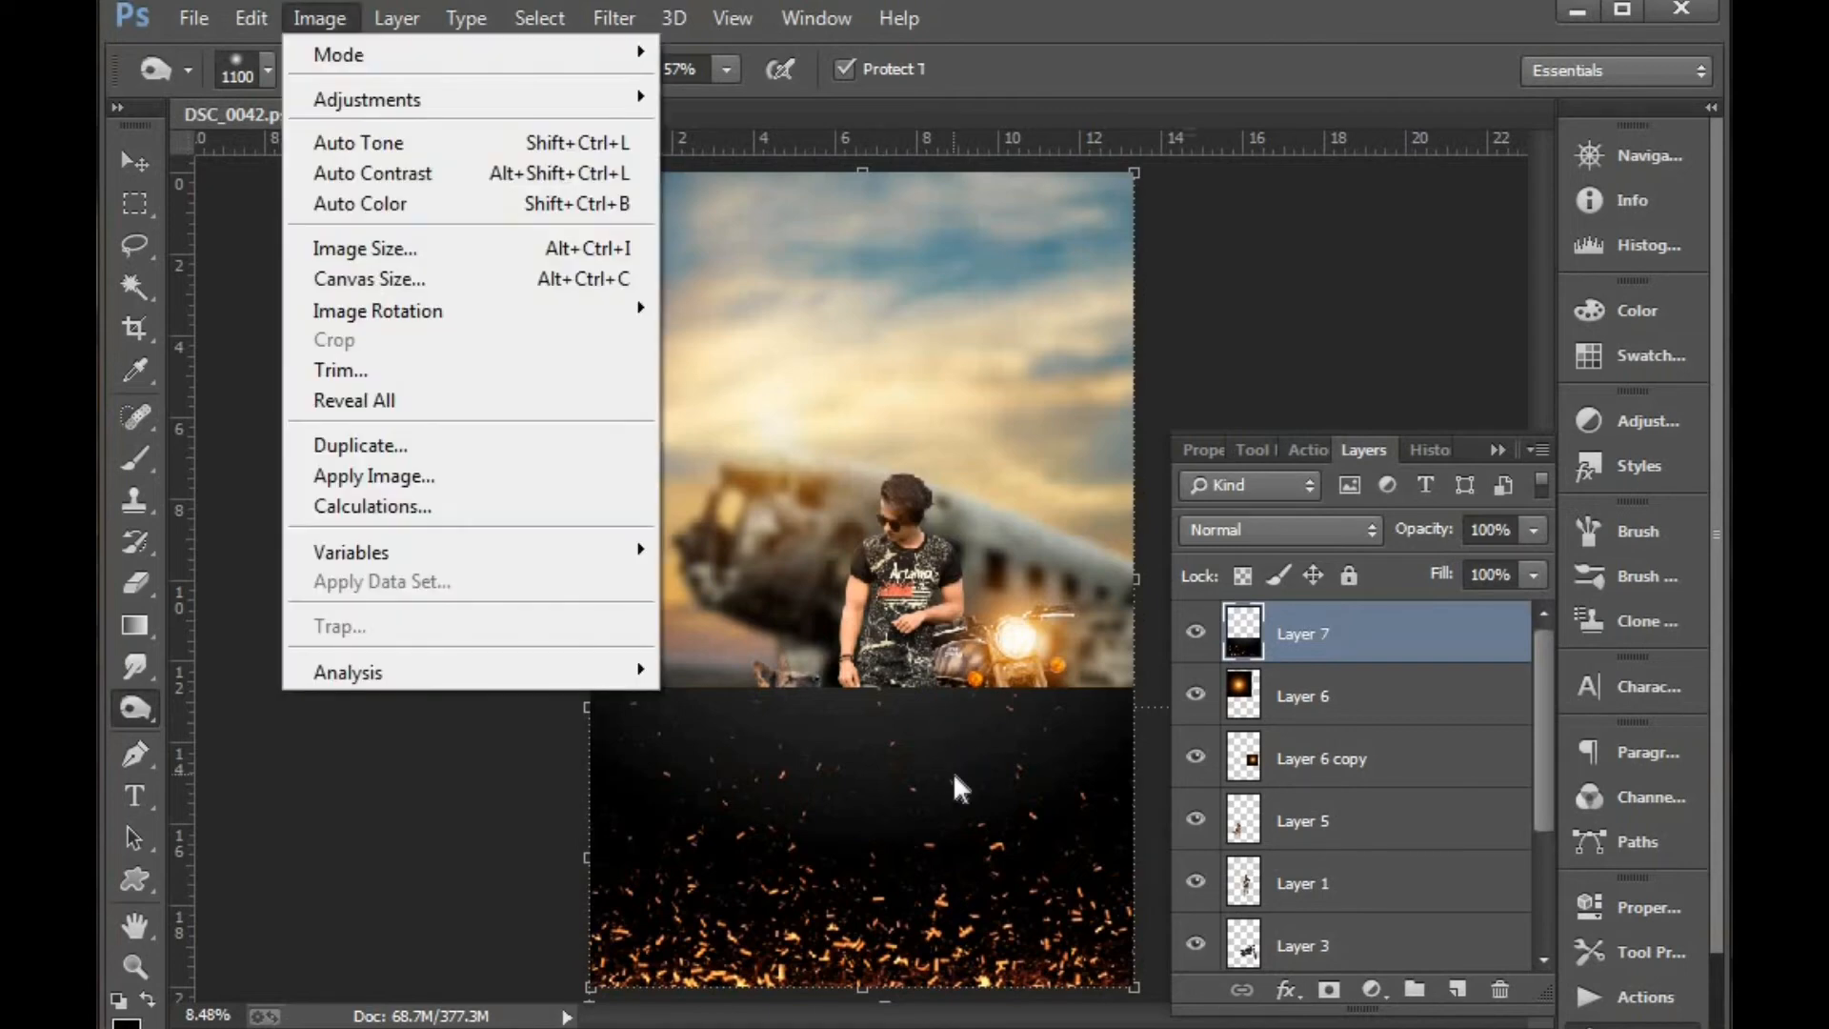
mouse_move(610, 100)
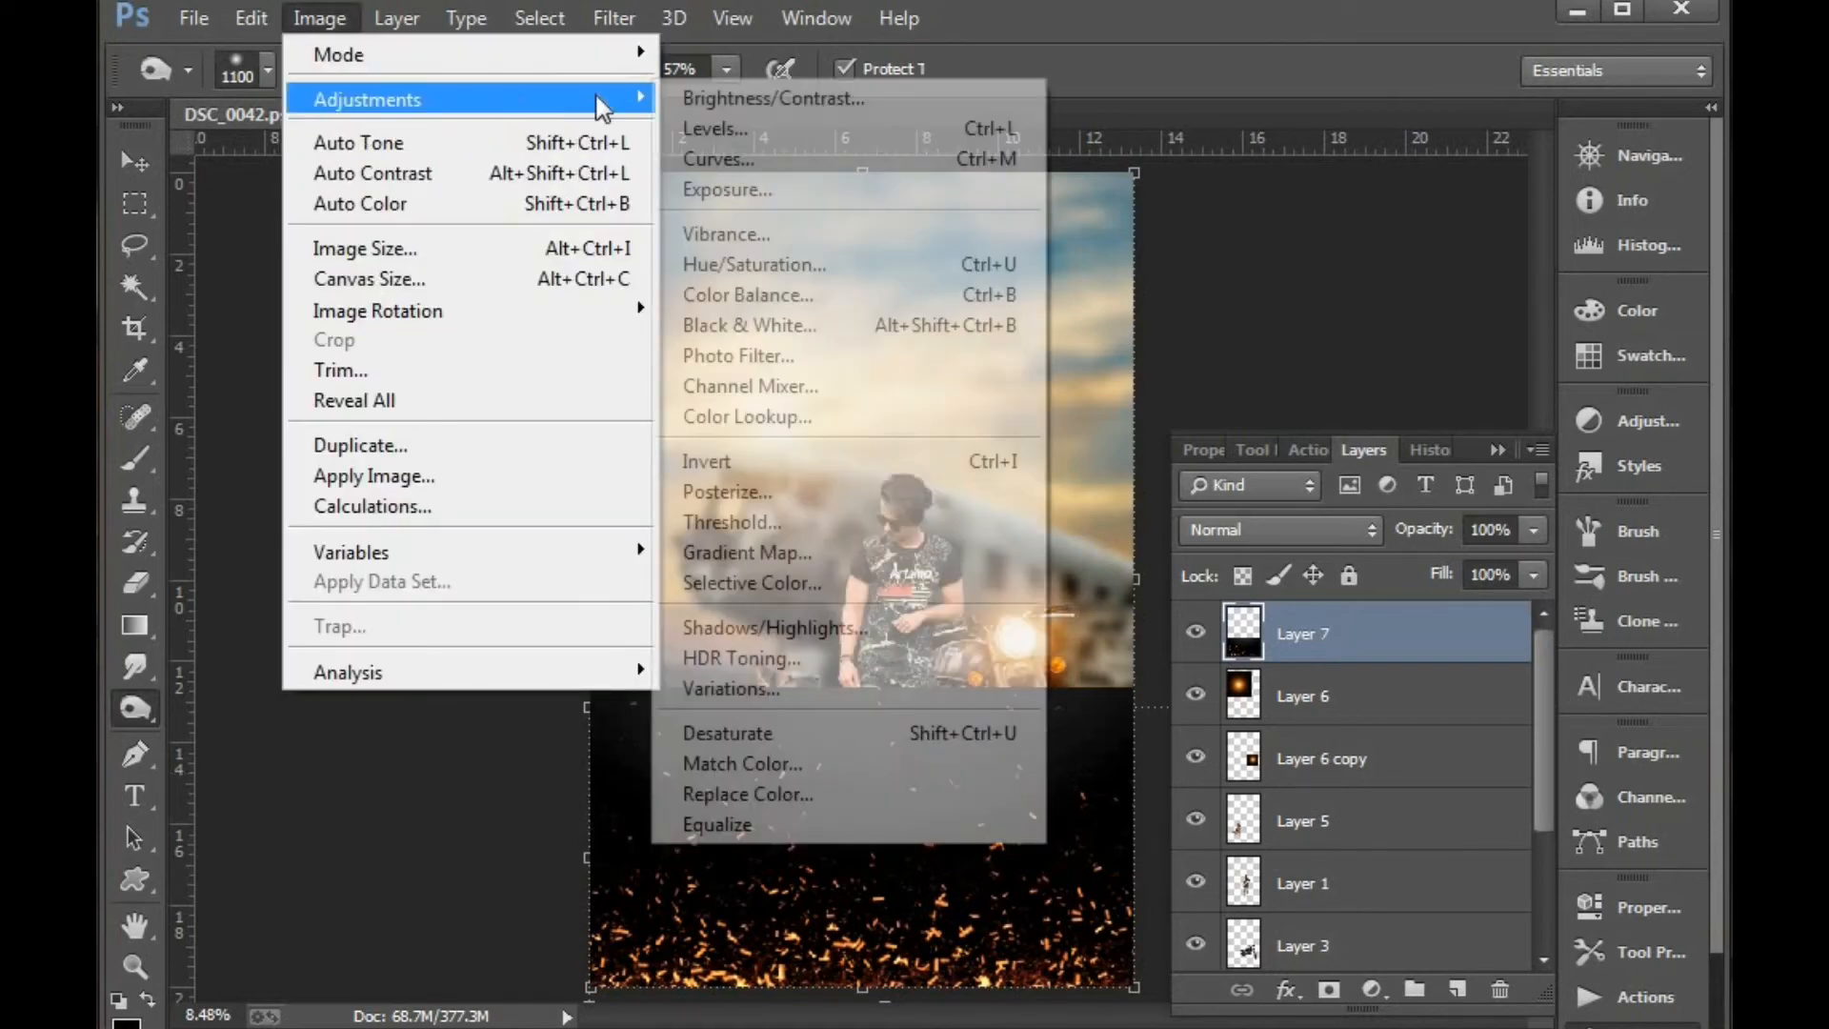
click(729, 162)
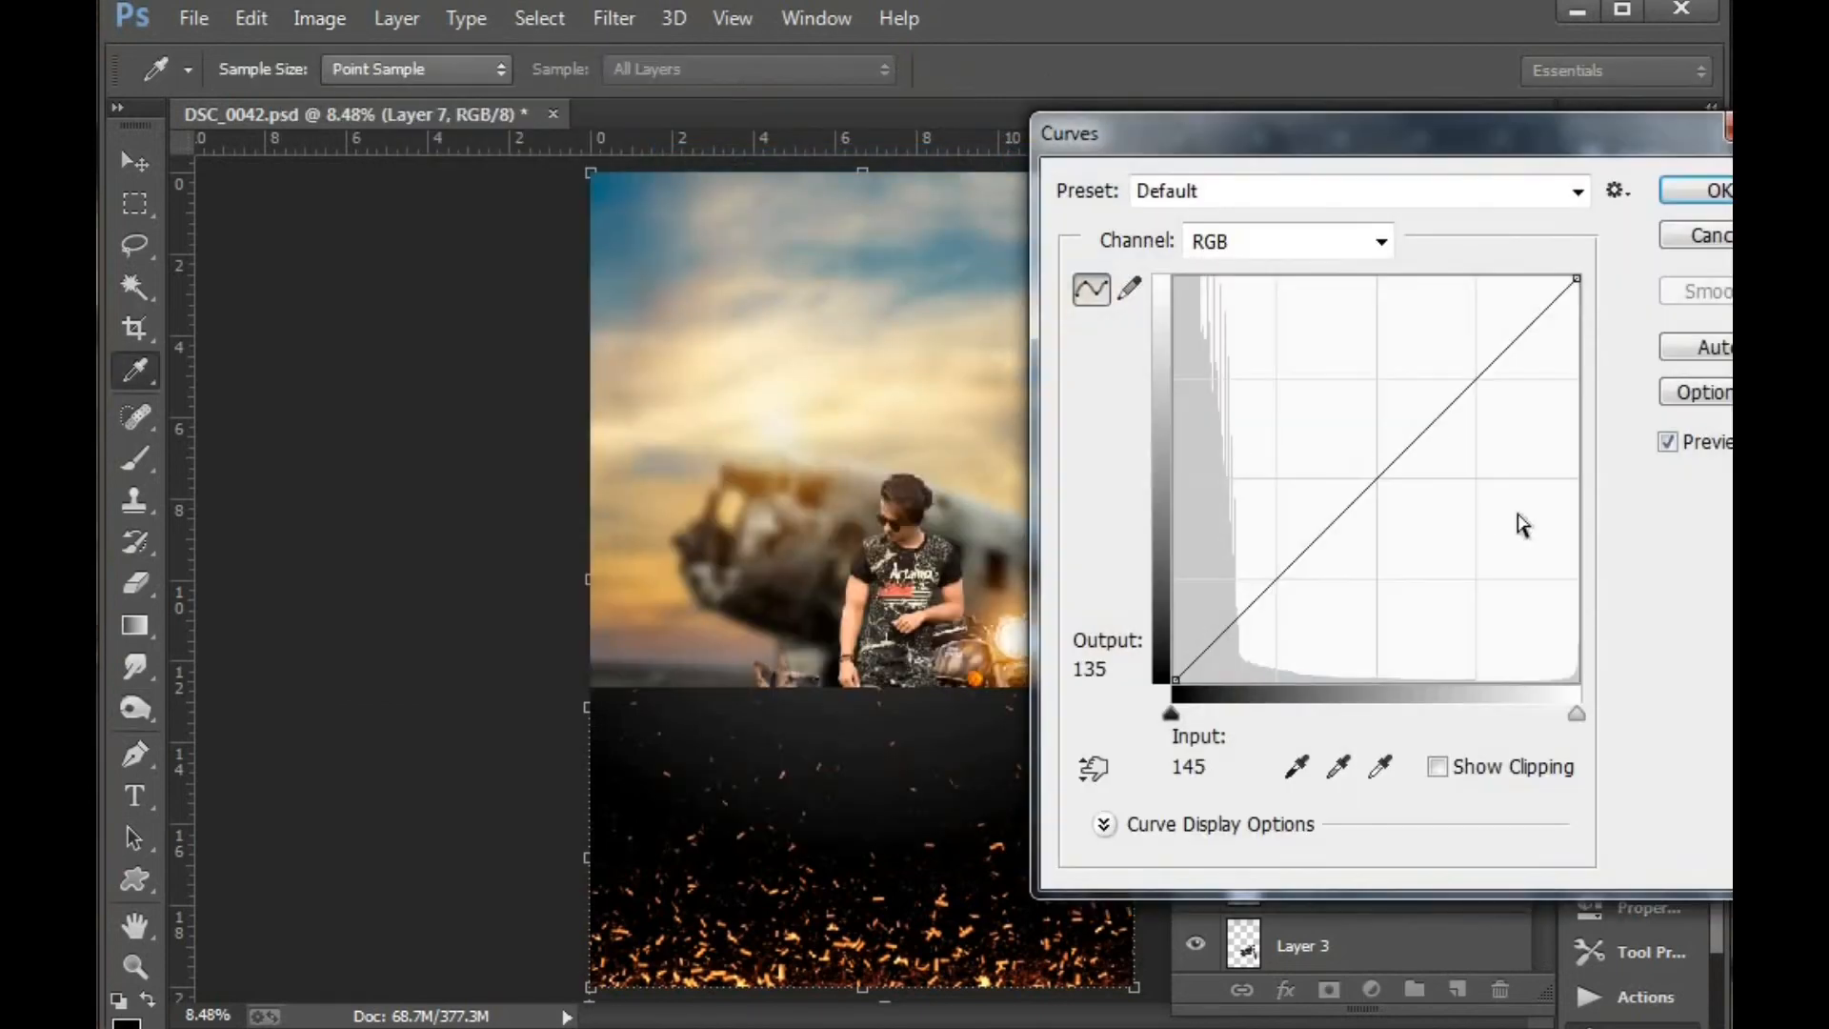
drag(1413, 441, 1433, 515)
click(1690, 194)
key(o)
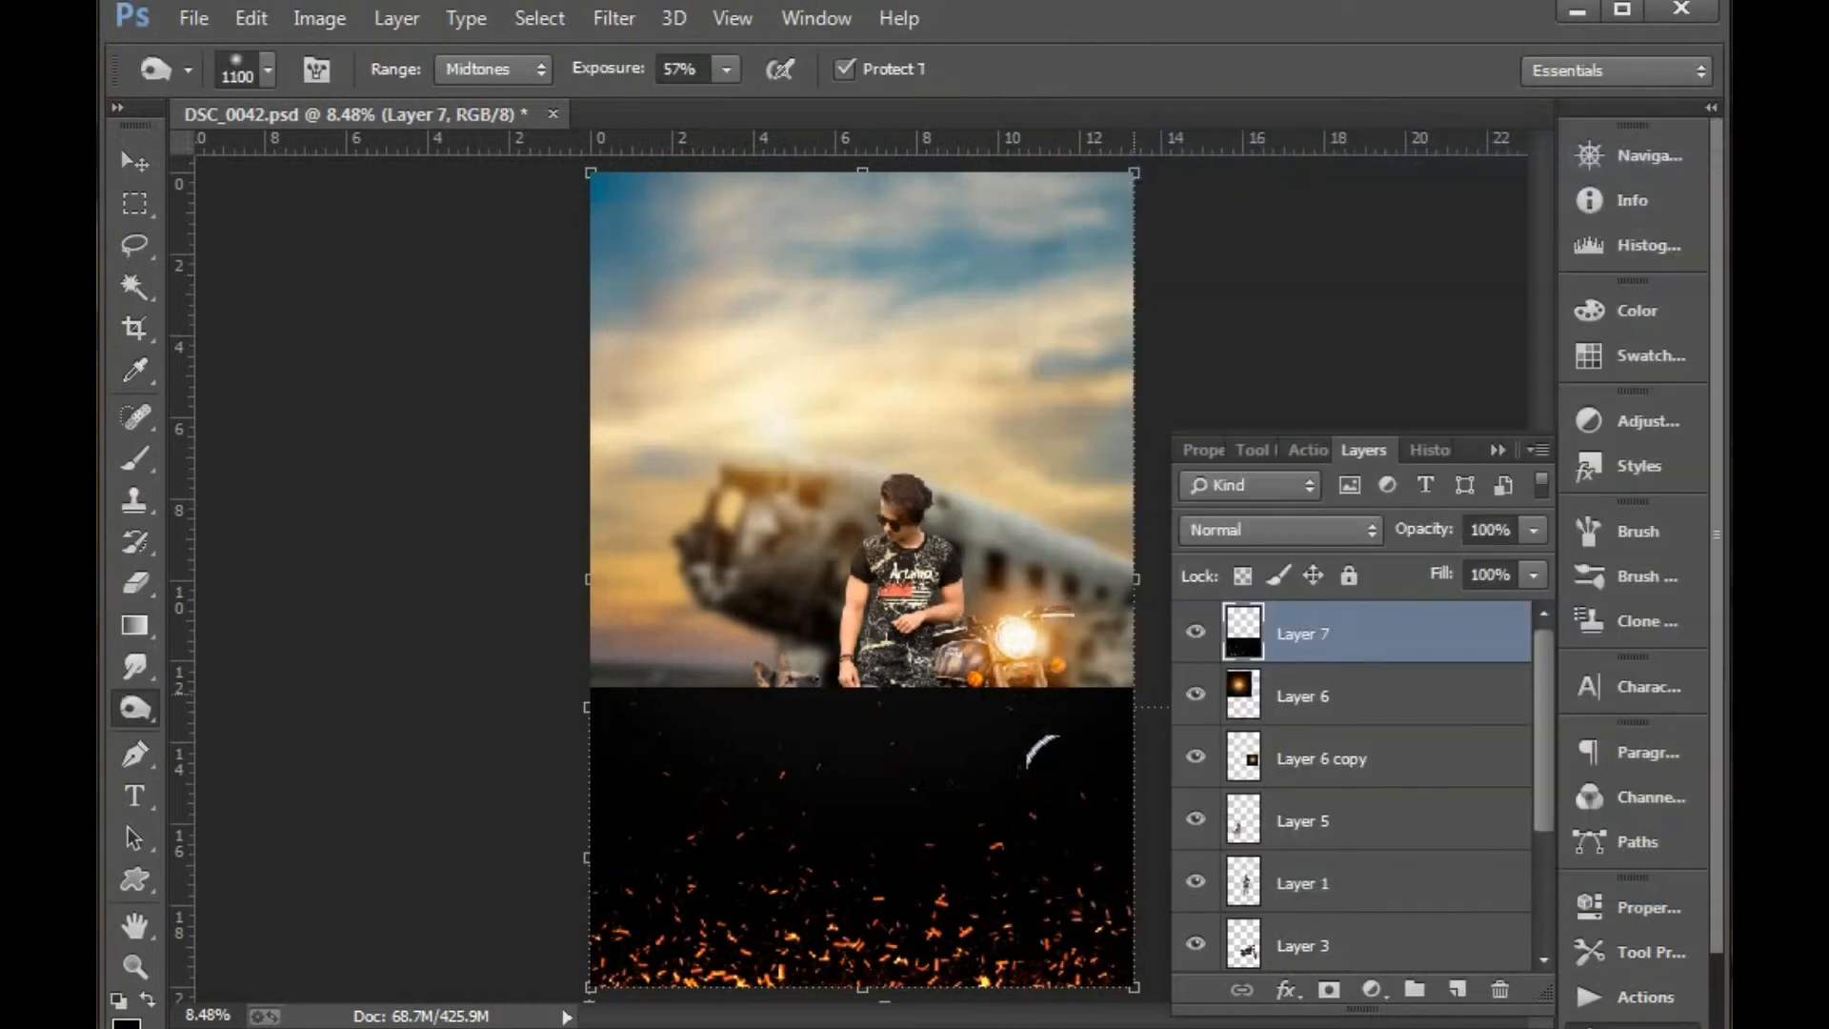
click(1281, 530)
click(1277, 254)
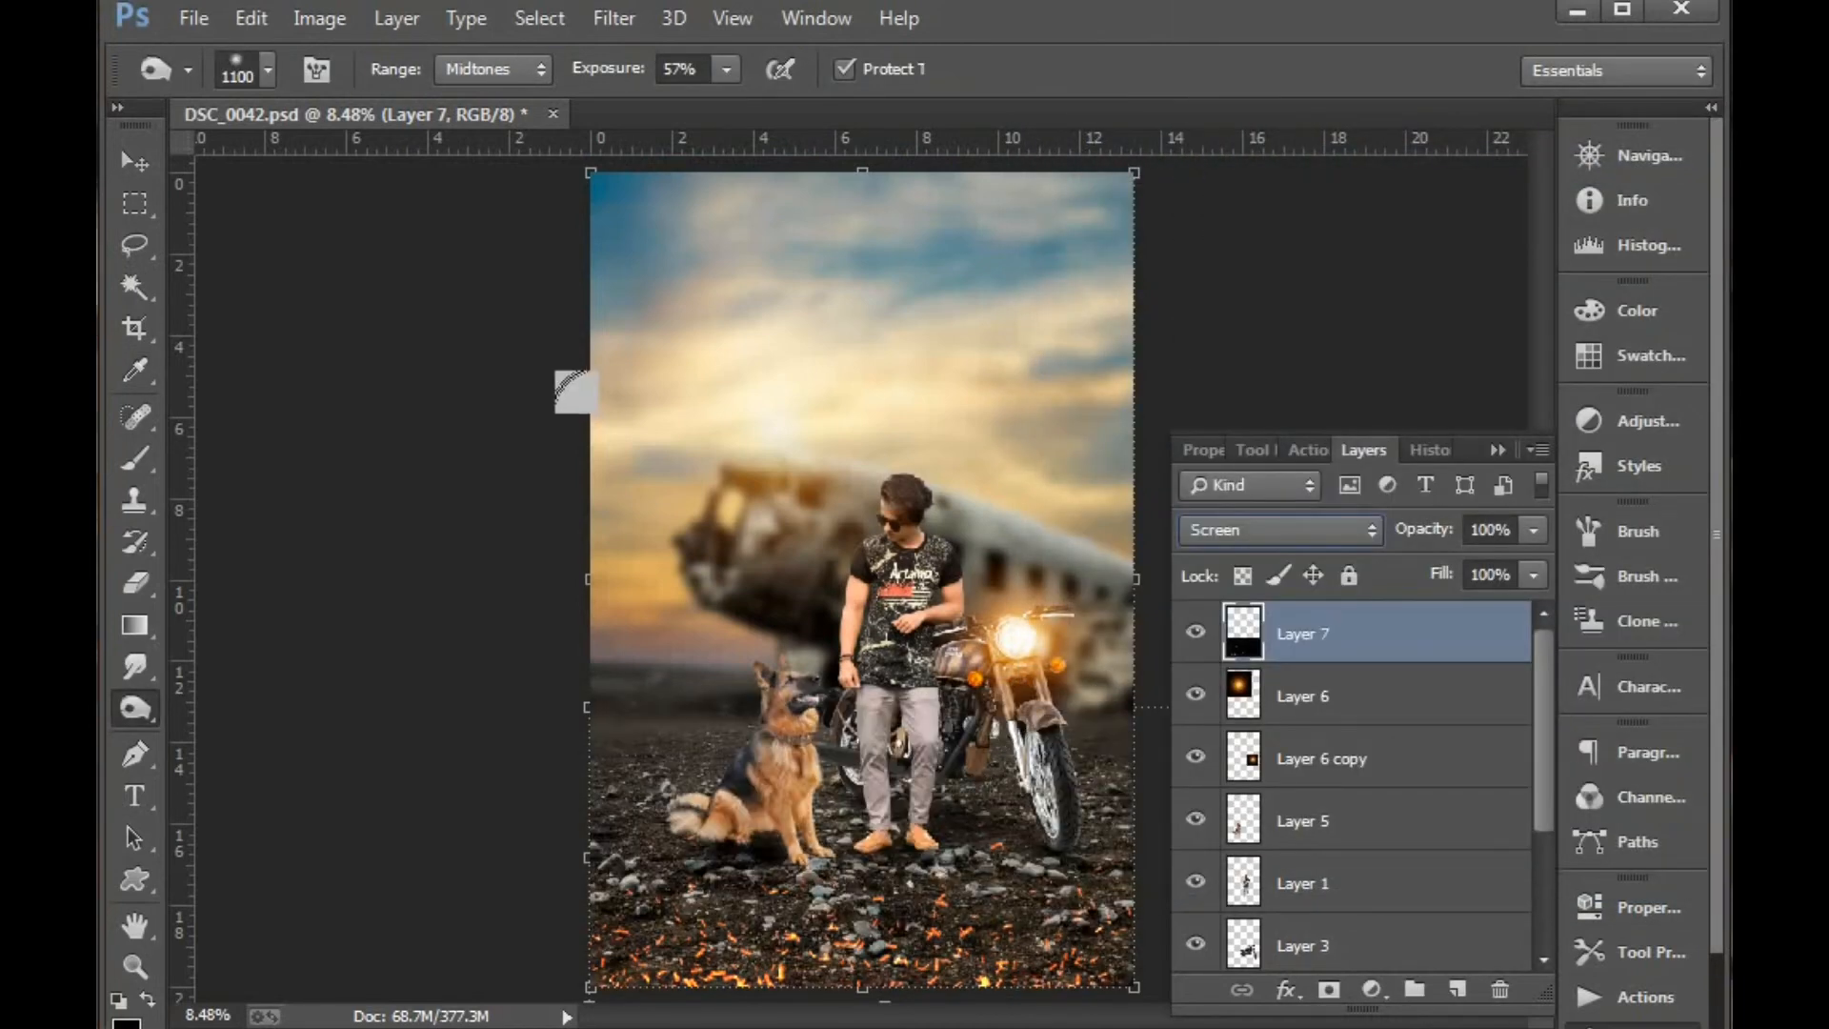
Enlarge the spark layer to about 149.5% and position it over the lower part of the composition
click(128, 164)
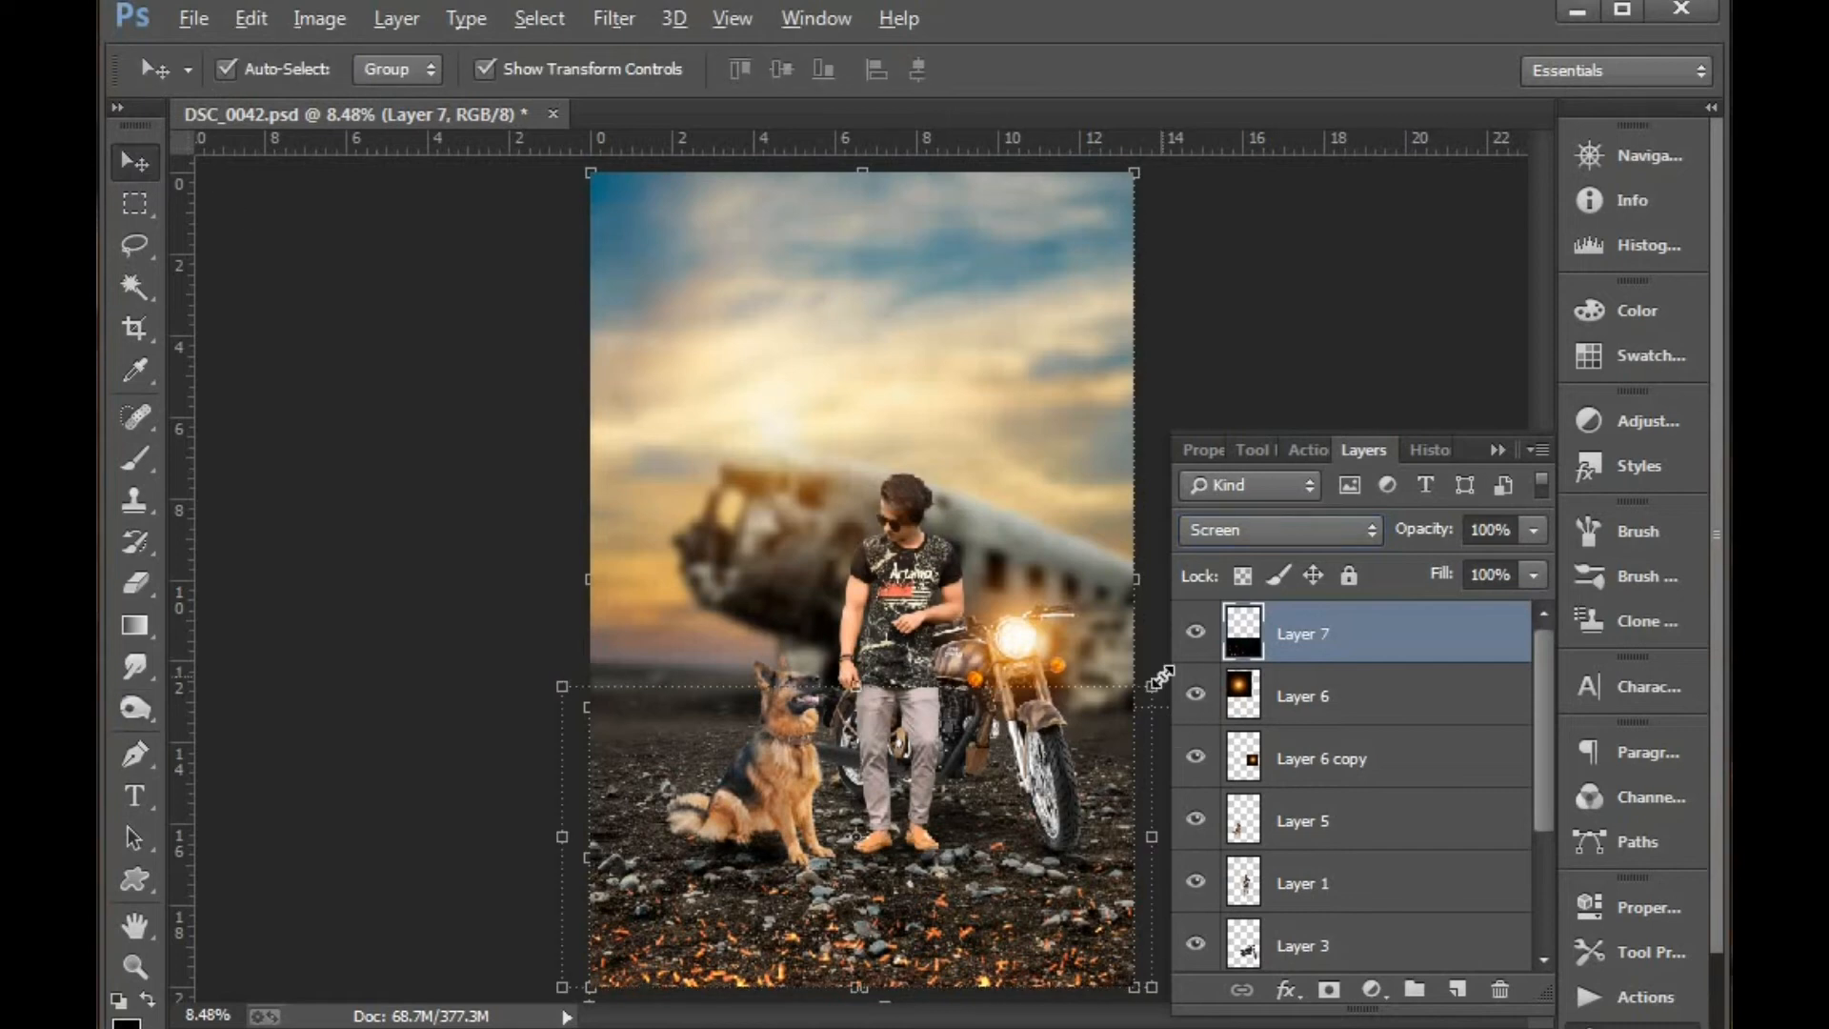
drag(1161, 678, 1300, 610)
drag(1029, 759, 991, 714)
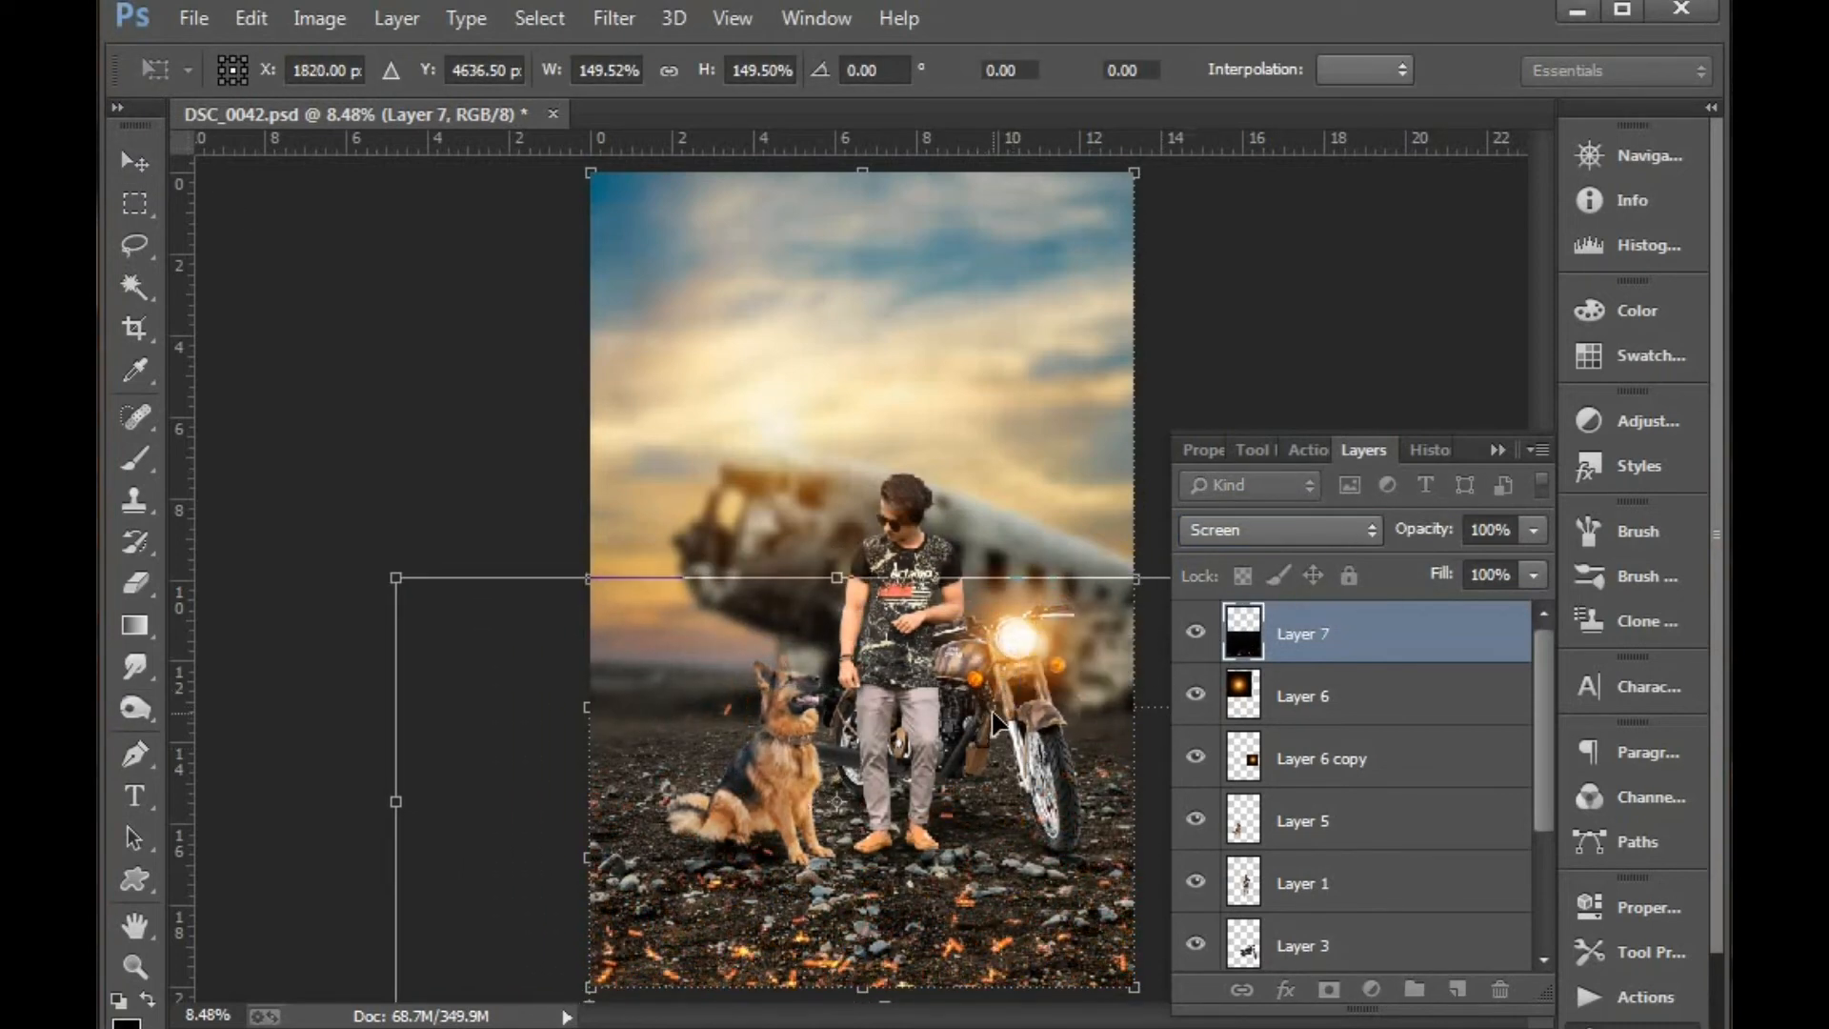
key(Return)
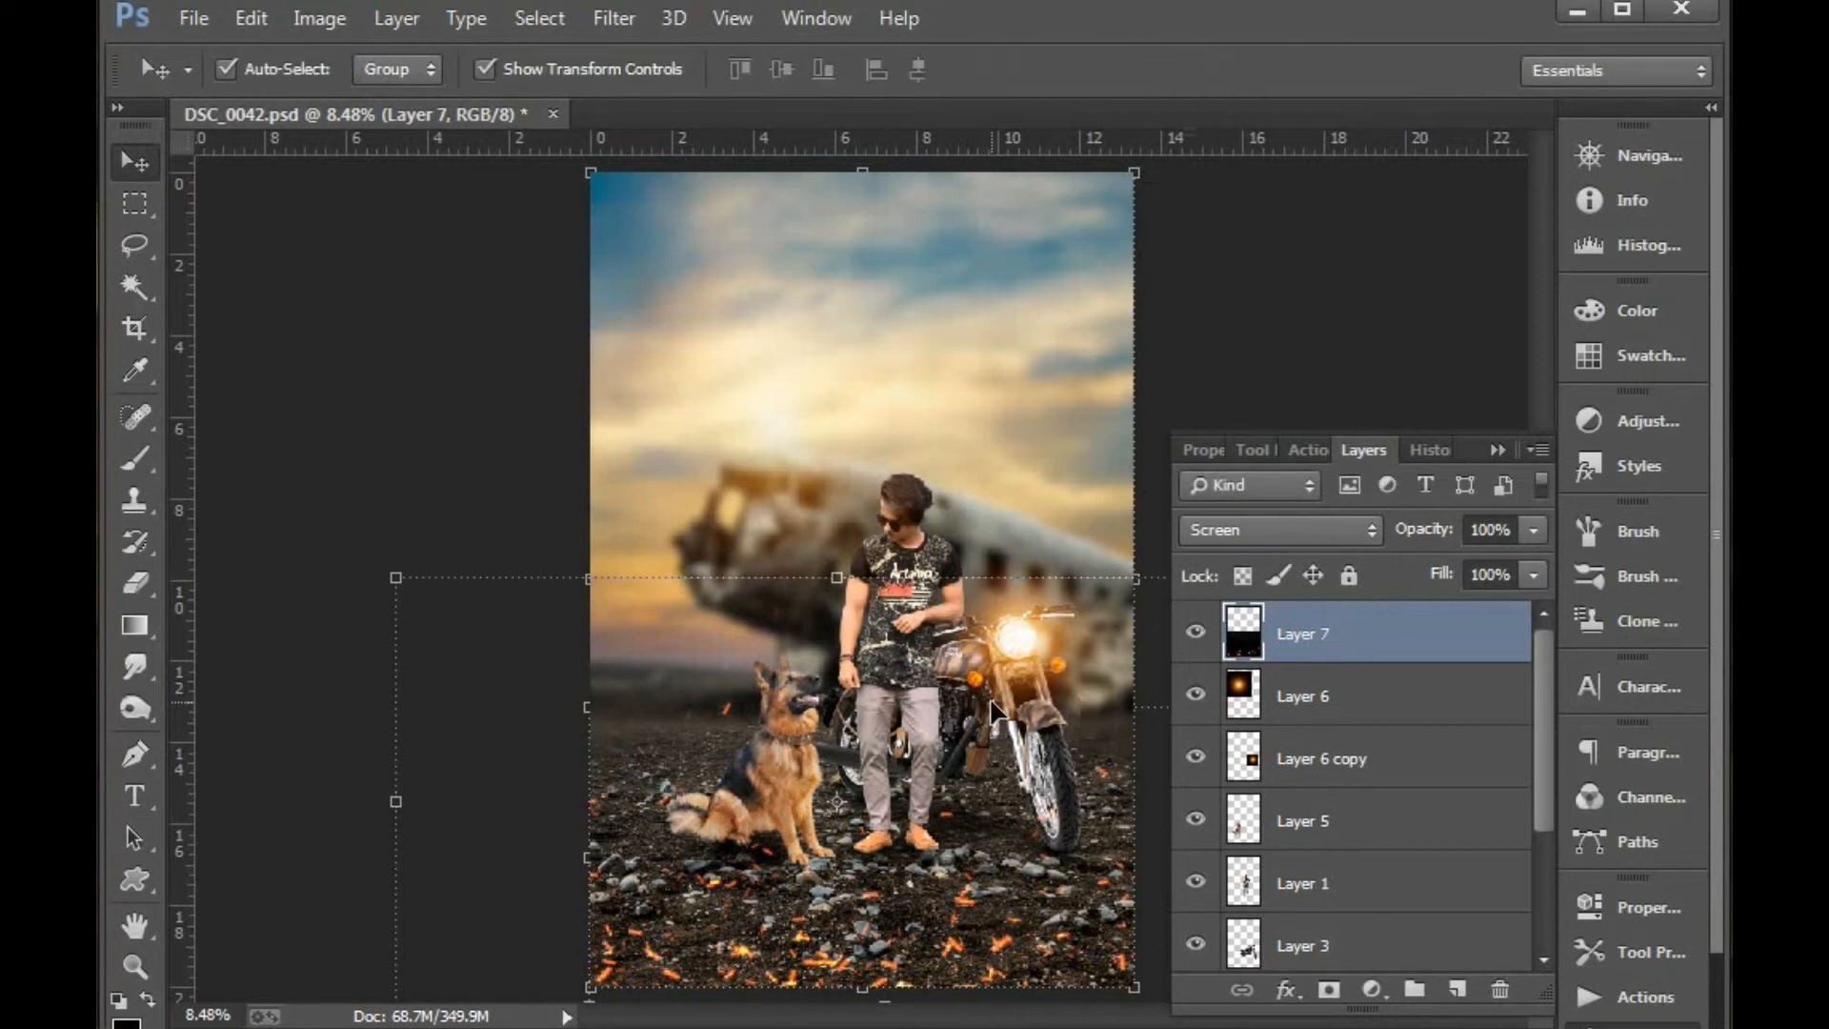
key(ctrl+0)
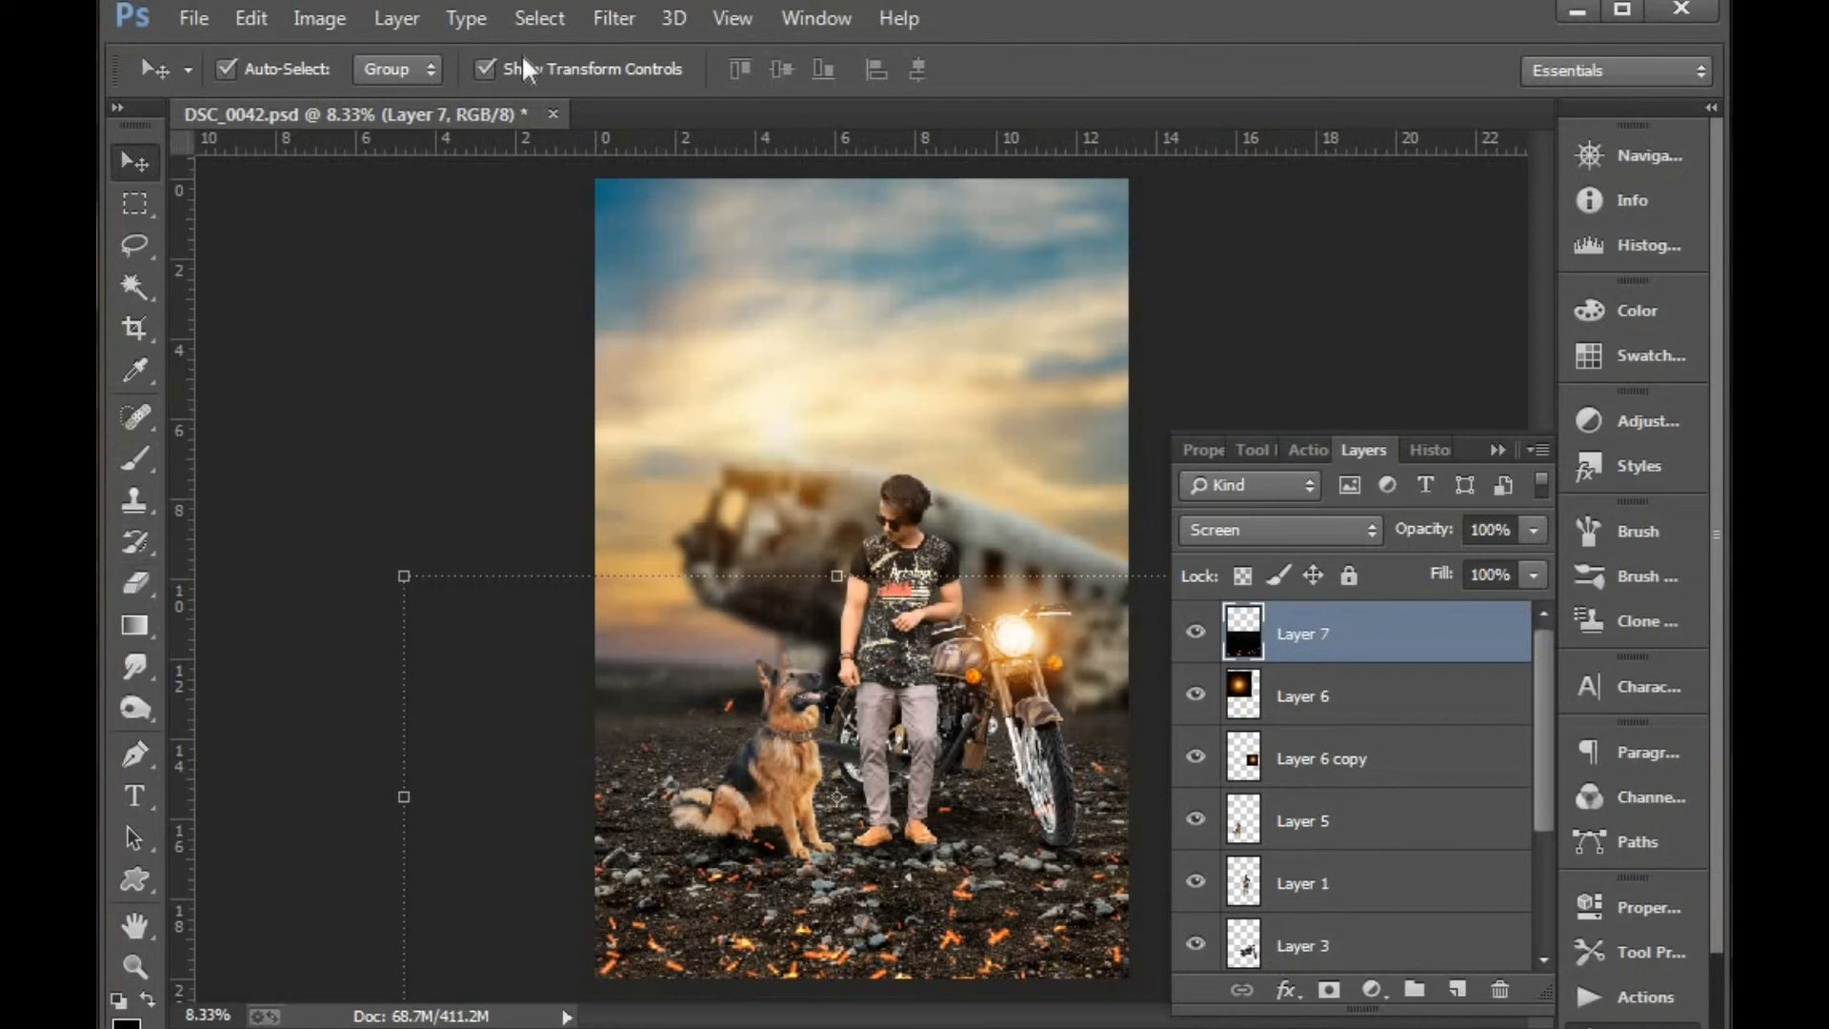
Soften the sparks with a Gaussian Blur of 31.9 pixels radius
click(614, 18)
mouse_move(694, 404)
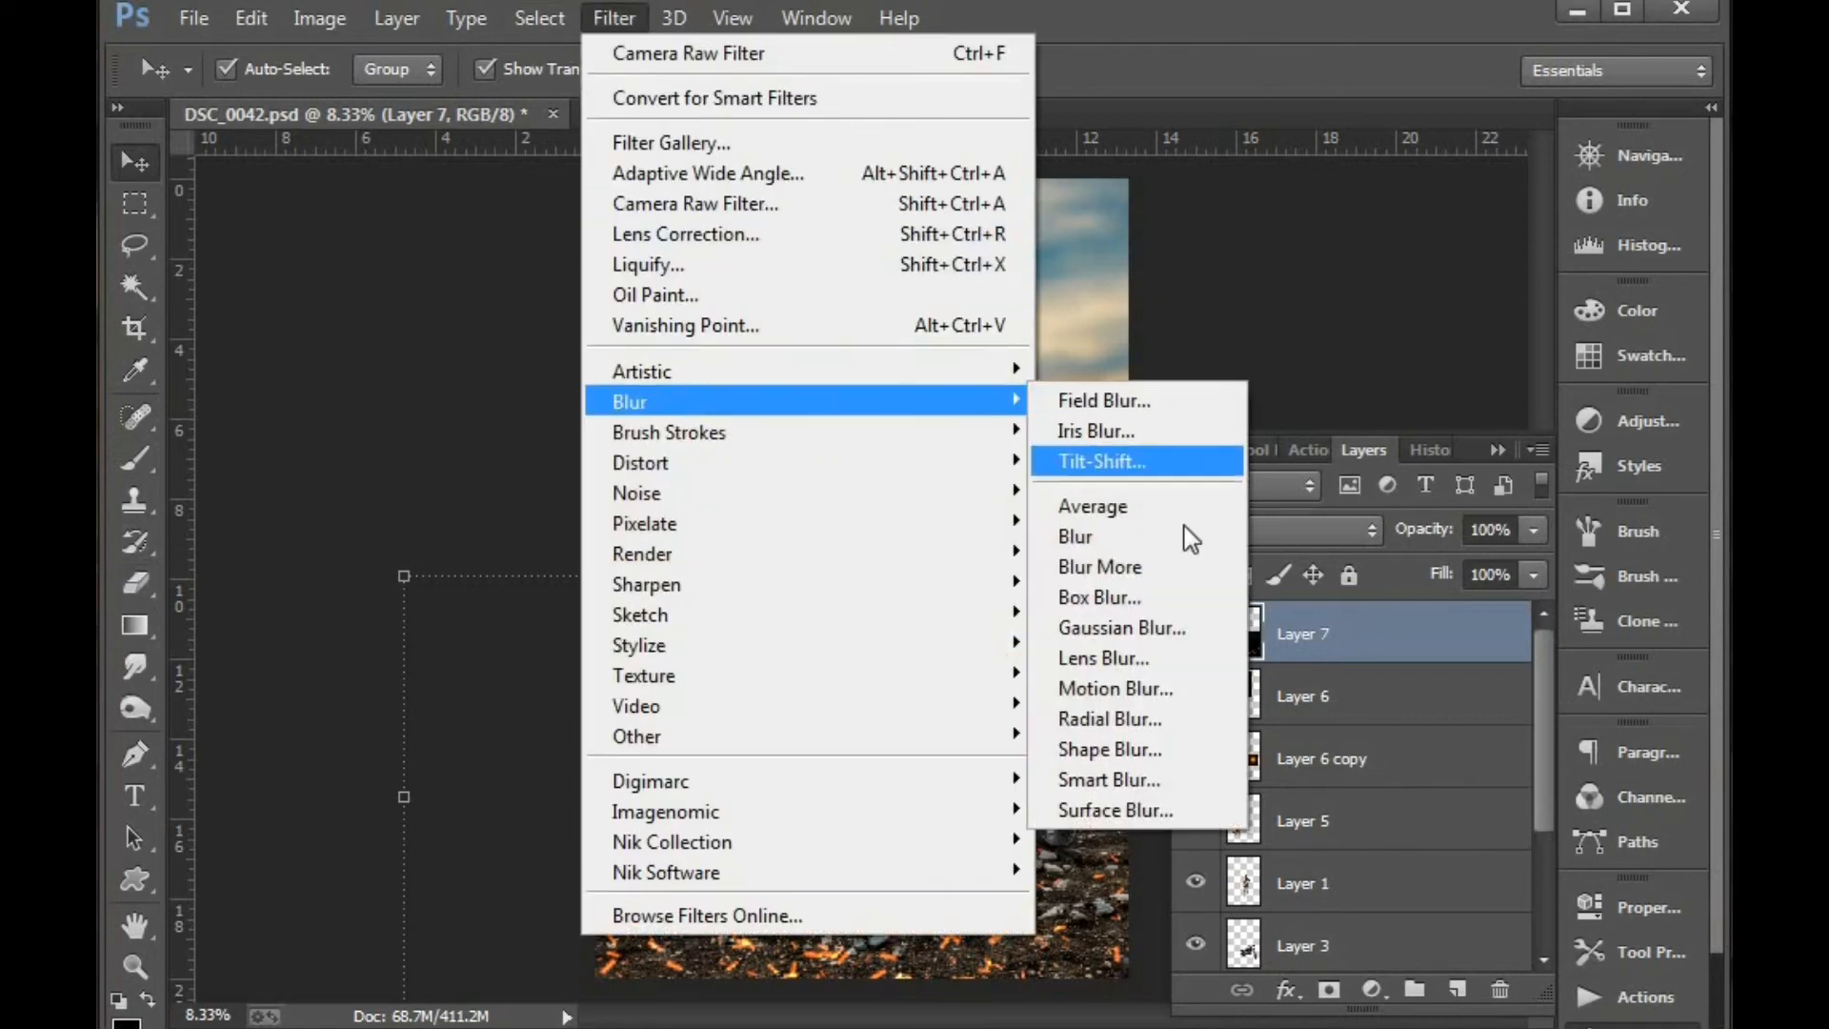
click(1122, 627)
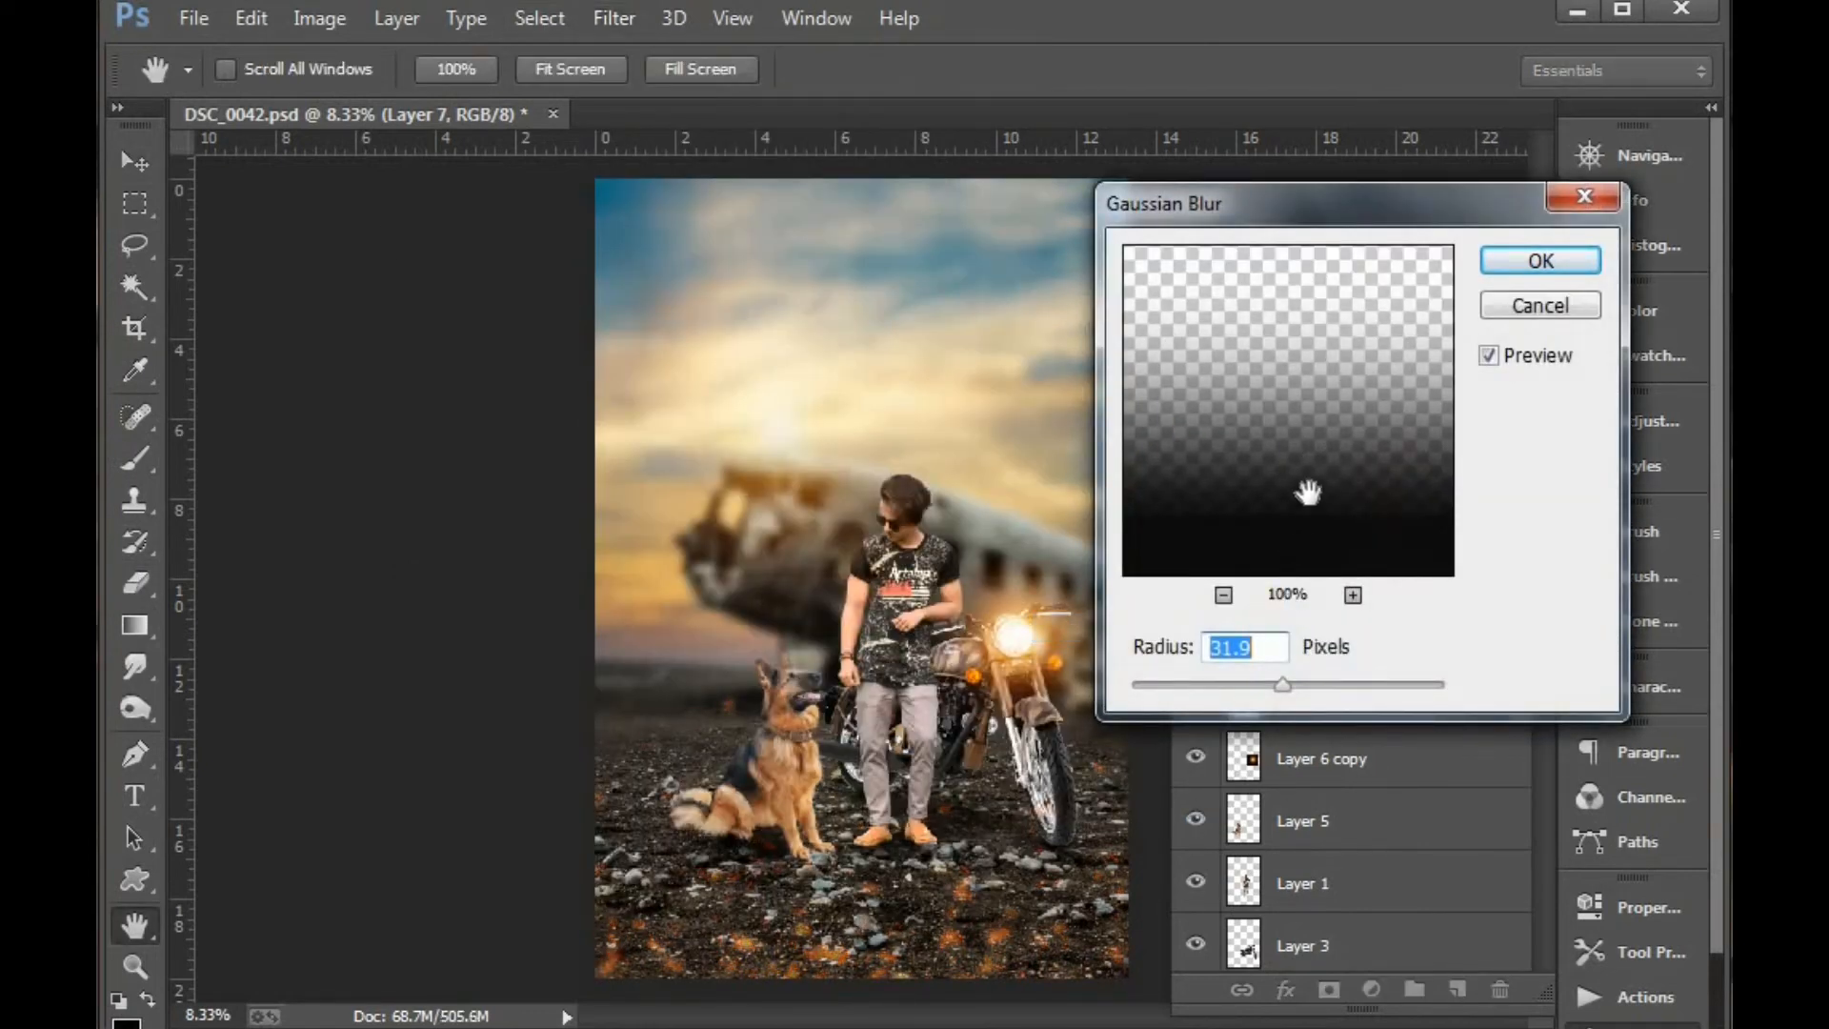
click(1513, 261)
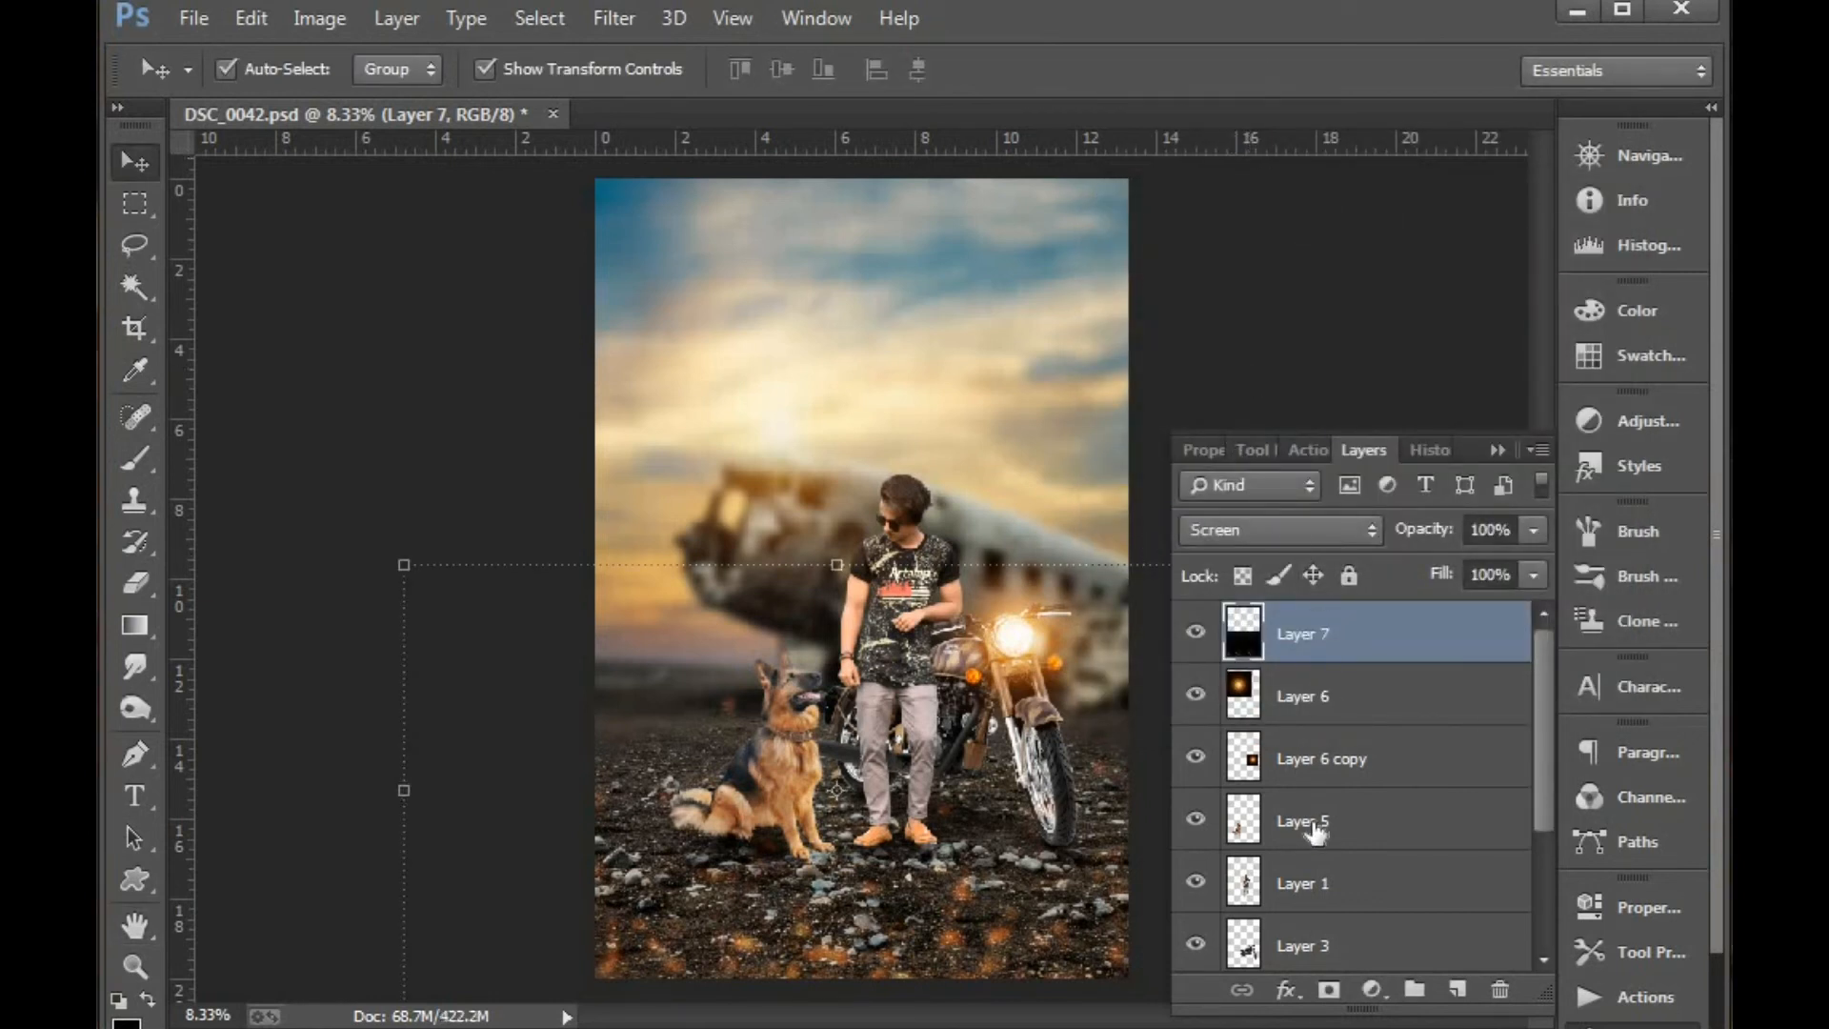
Select the picture's lower area from the man's head down and fill it with white on a new layer
scroll(1315, 819, down, 2)
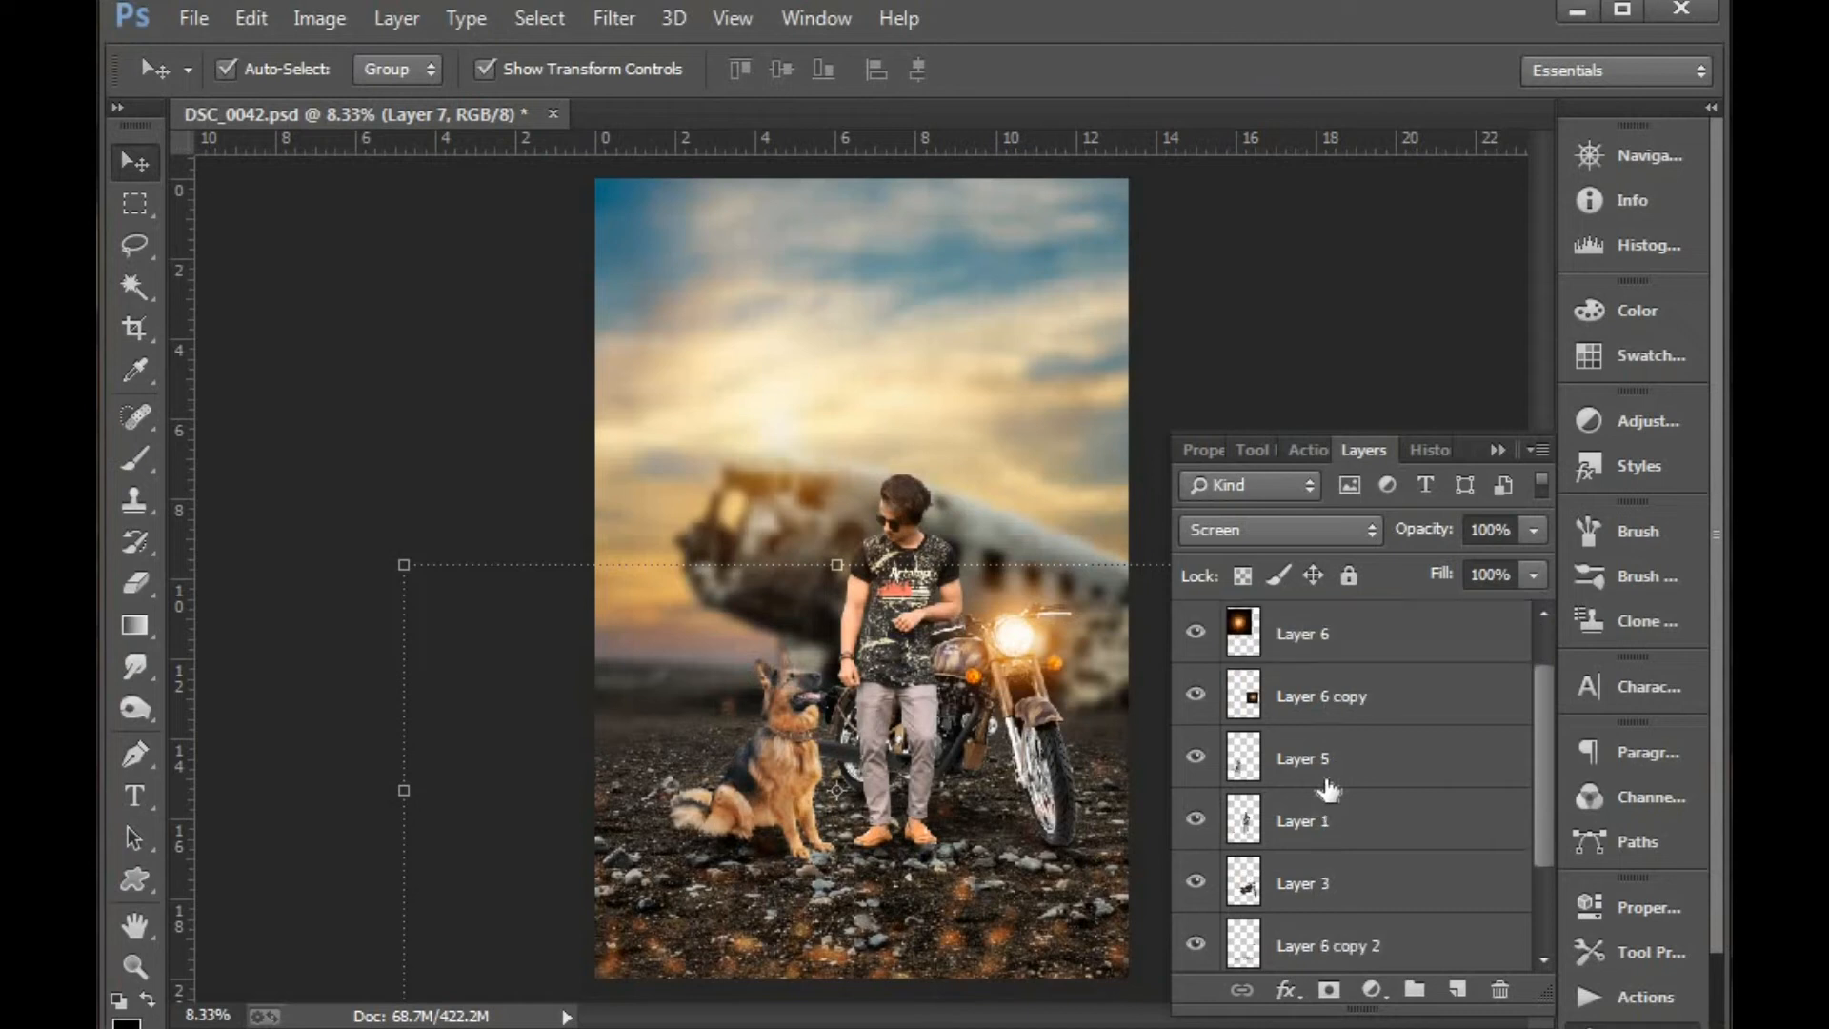
click(139, 205)
drag(593, 503, 1215, 986)
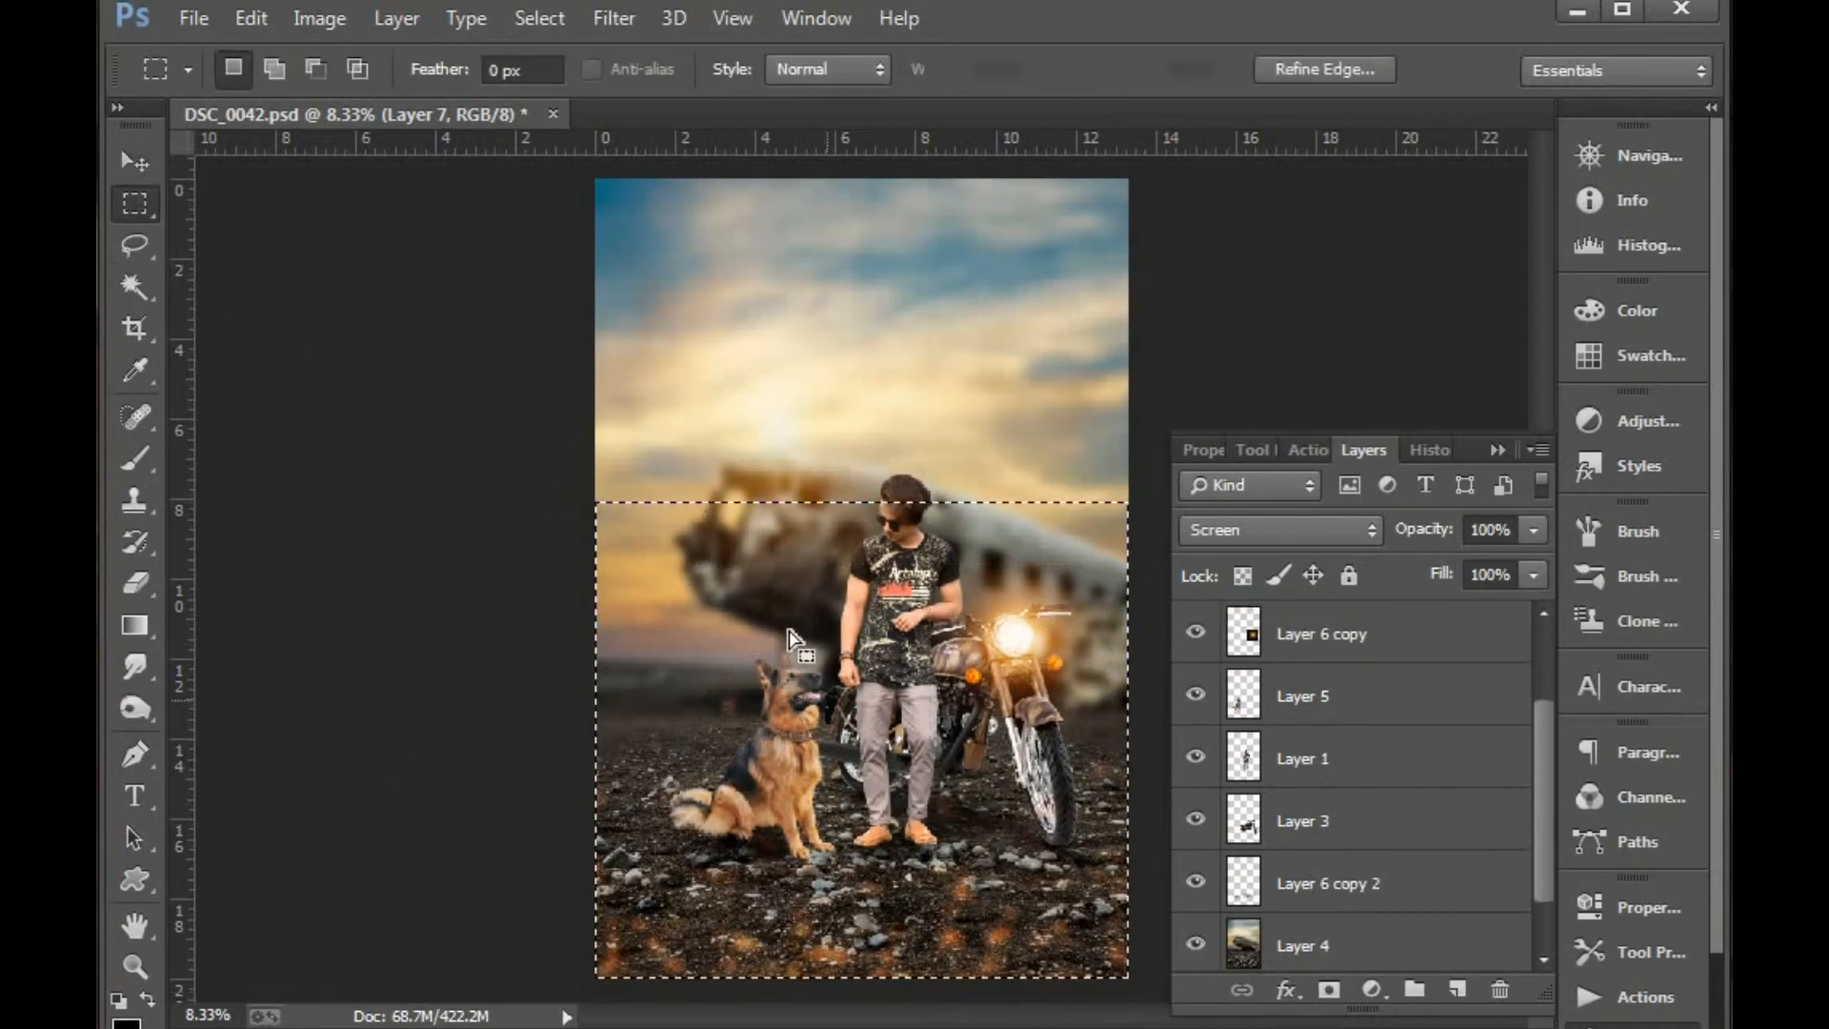
click(1457, 989)
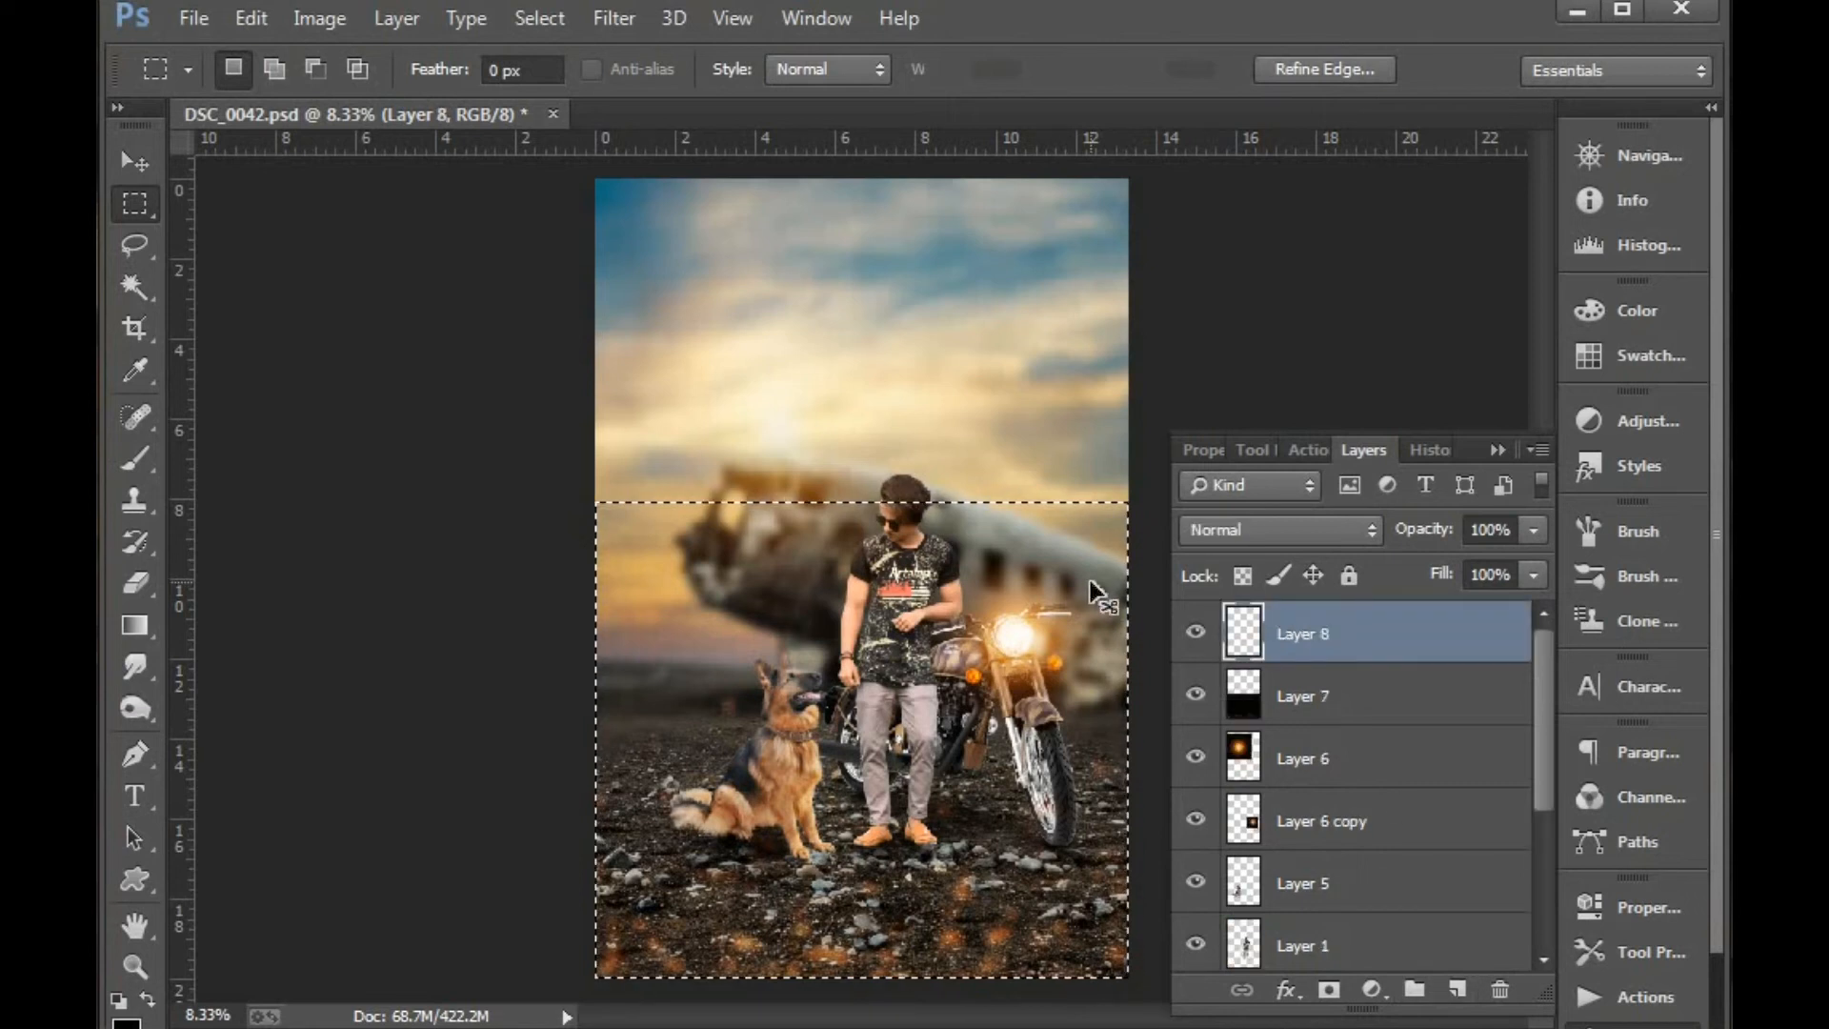
key(ctrl+BackSpace)
key(v)
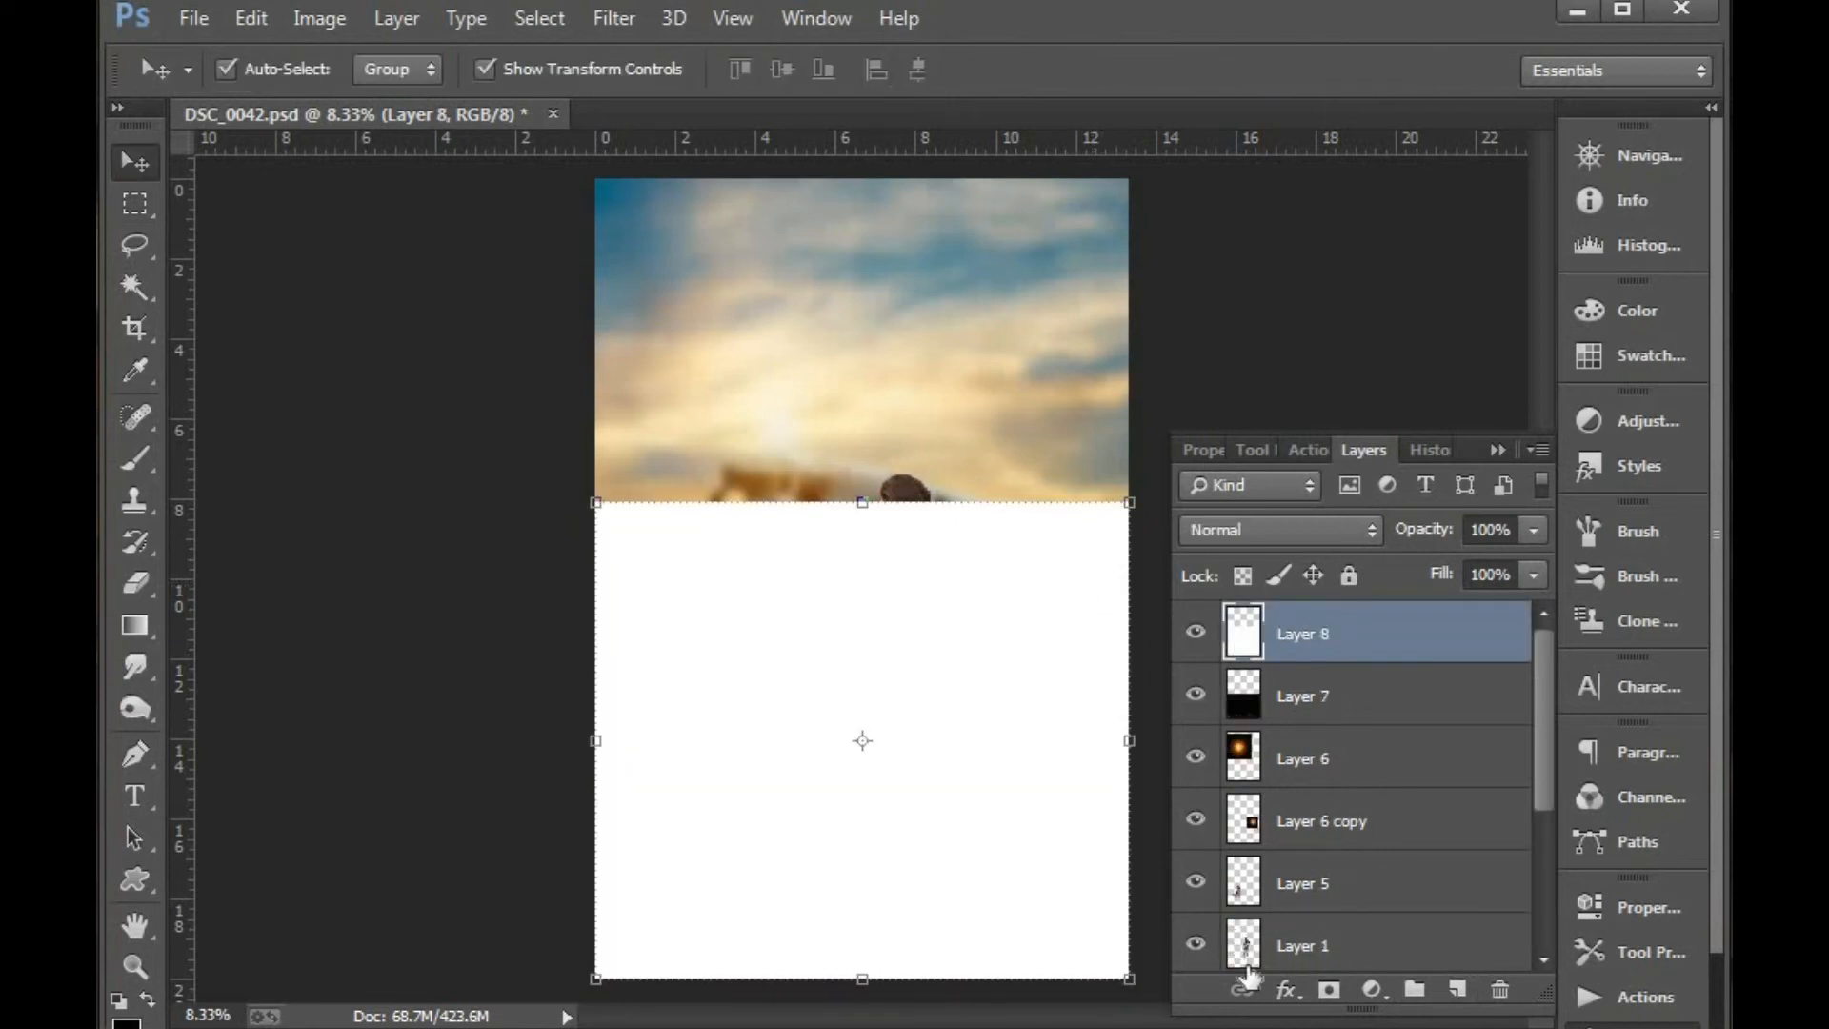
Apply a black (000000) Color Overlay at 100% opacity to the white-filled layer
click(1287, 989)
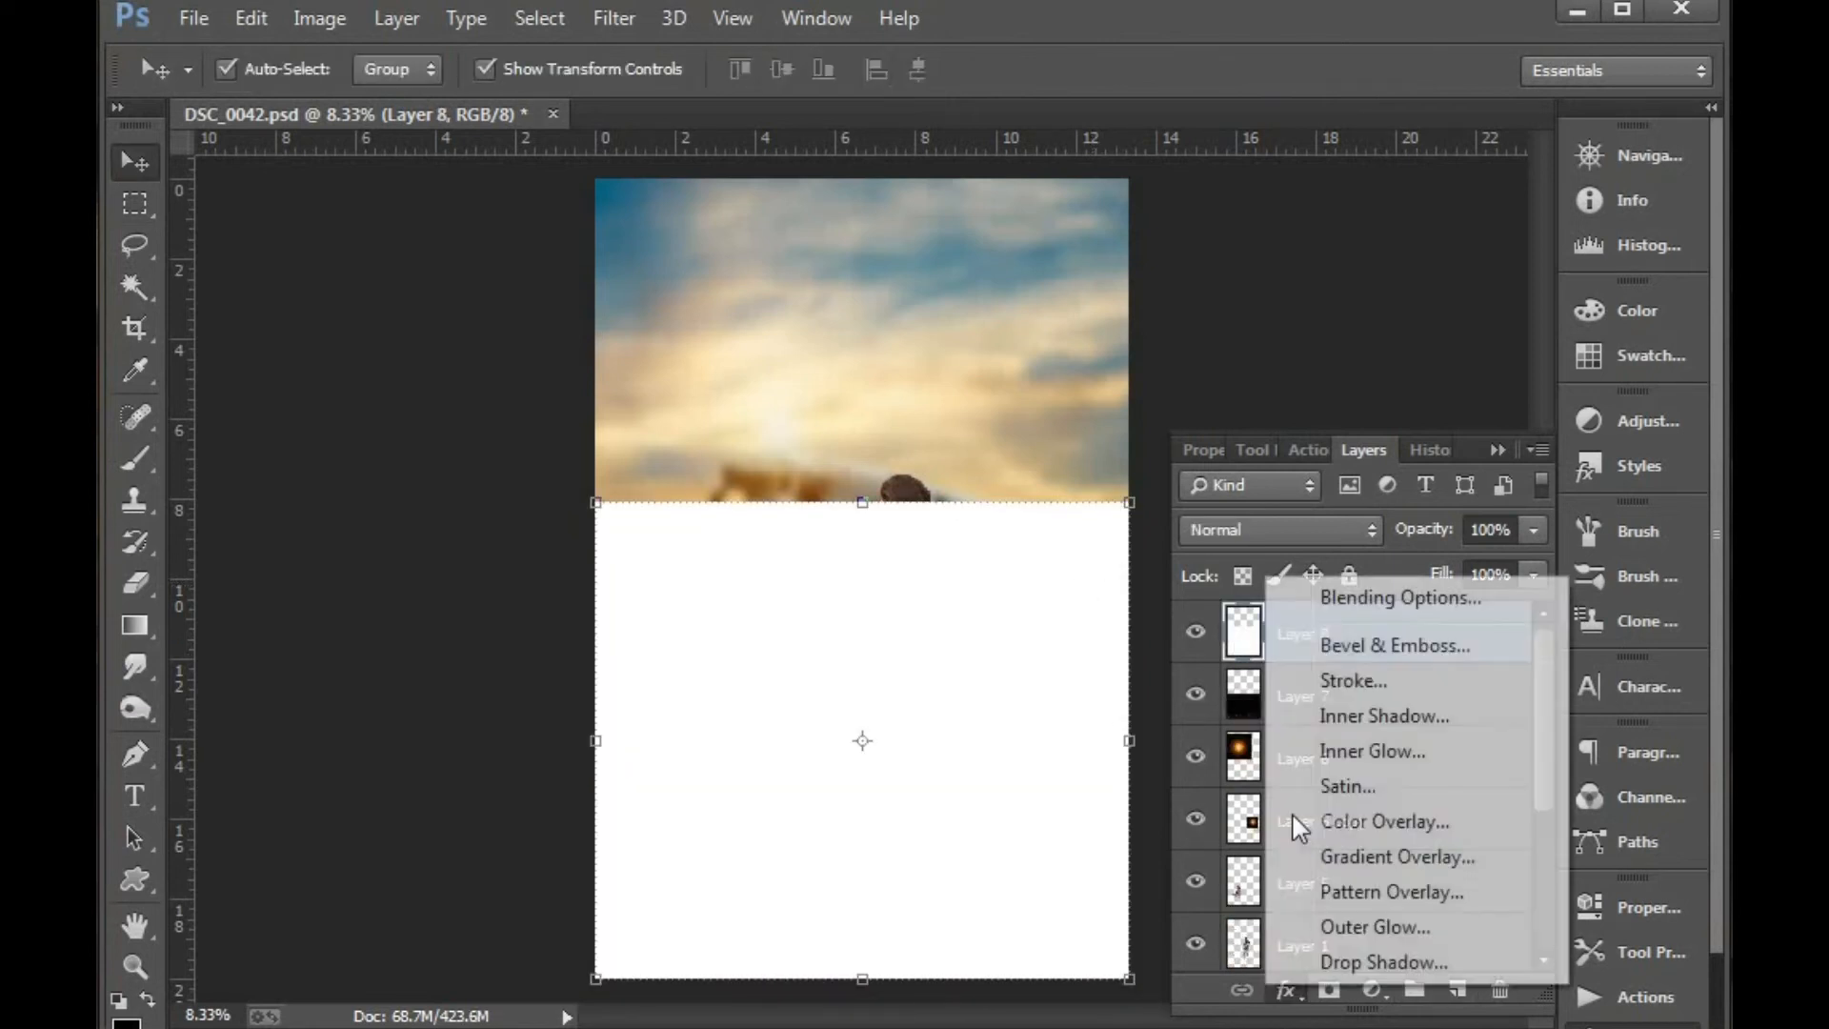
click(1352, 825)
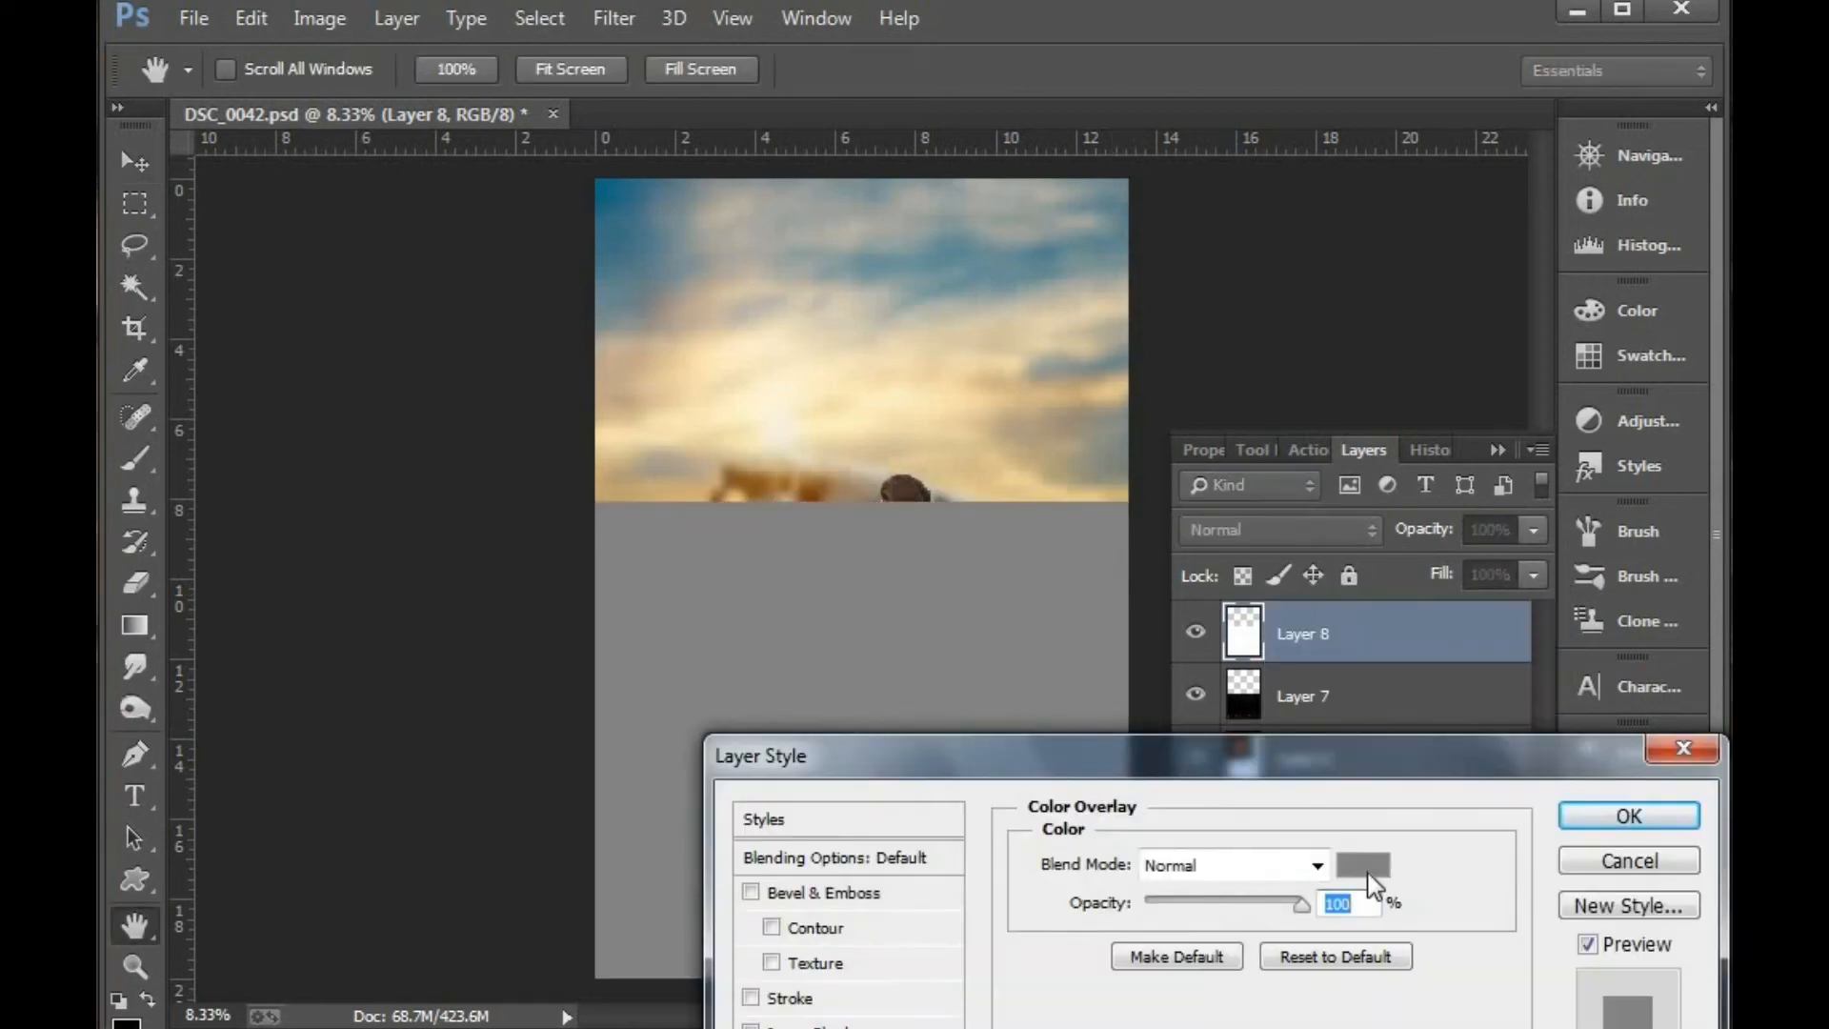
click(1363, 864)
text(000000)
key(Return)
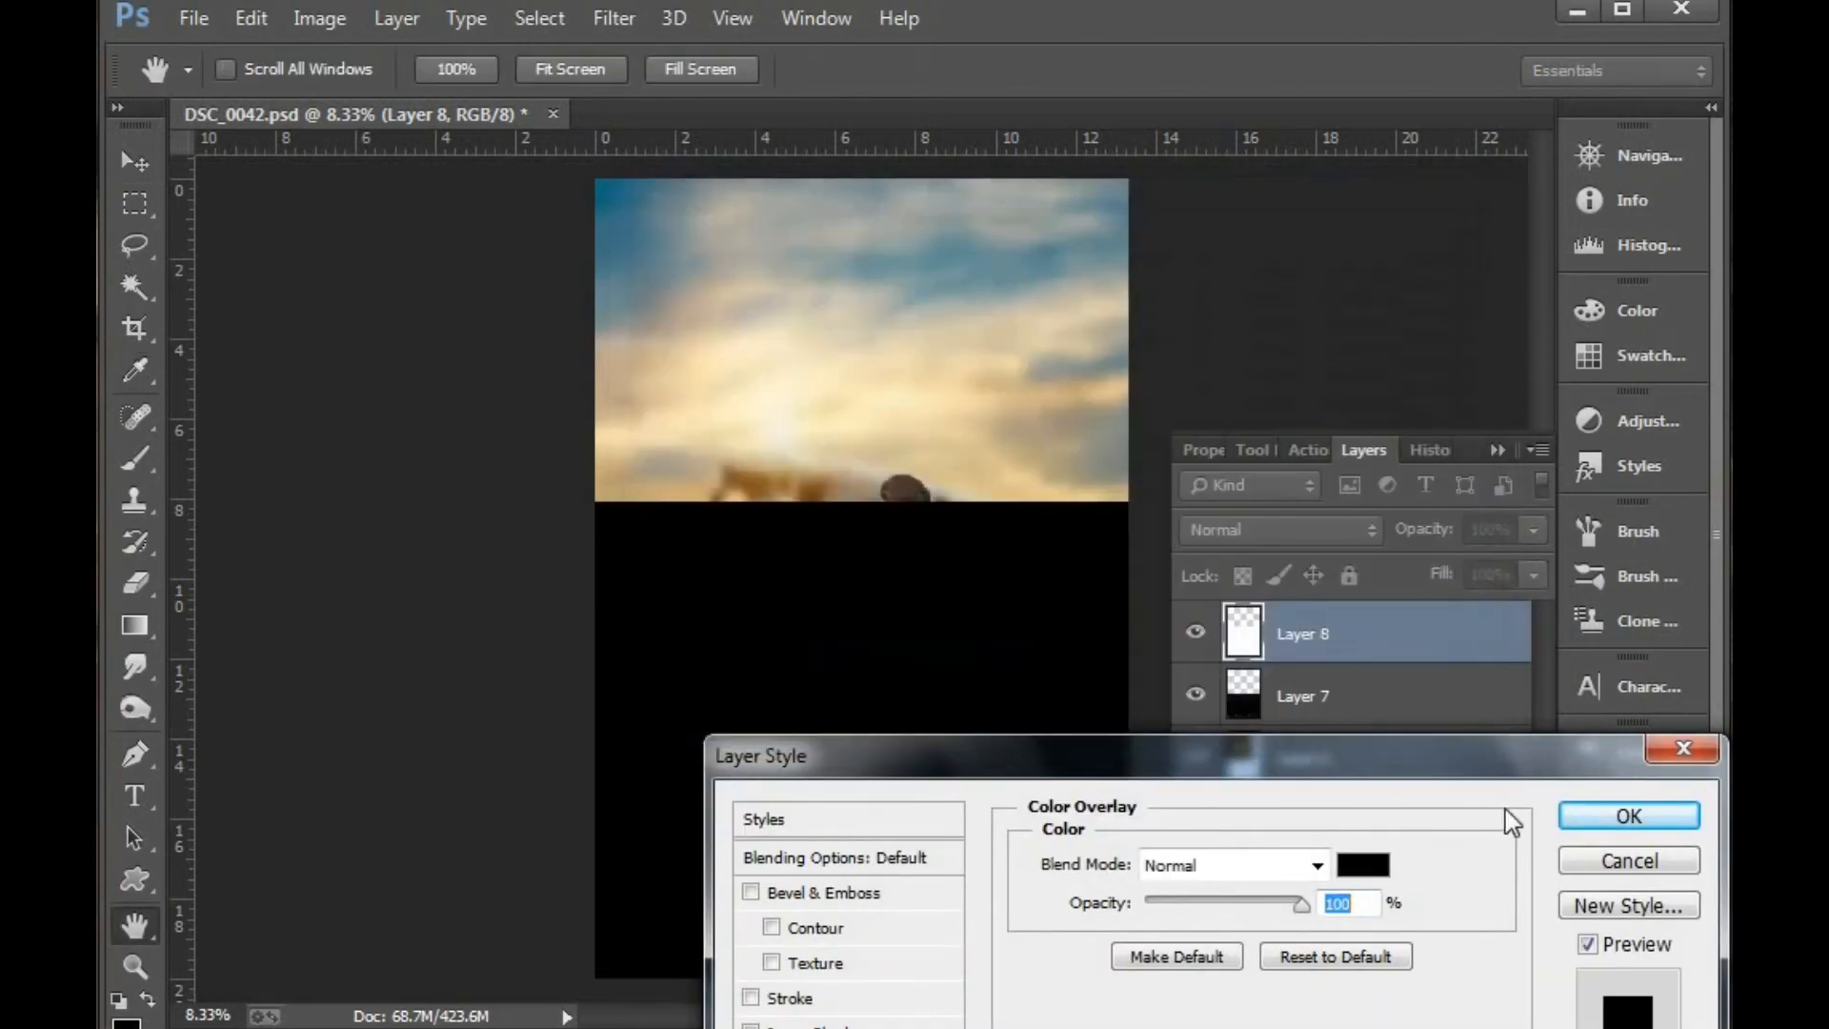
click(1651, 822)
Select the transparent sky area above the black fill with the Magic Wand
click(134, 286)
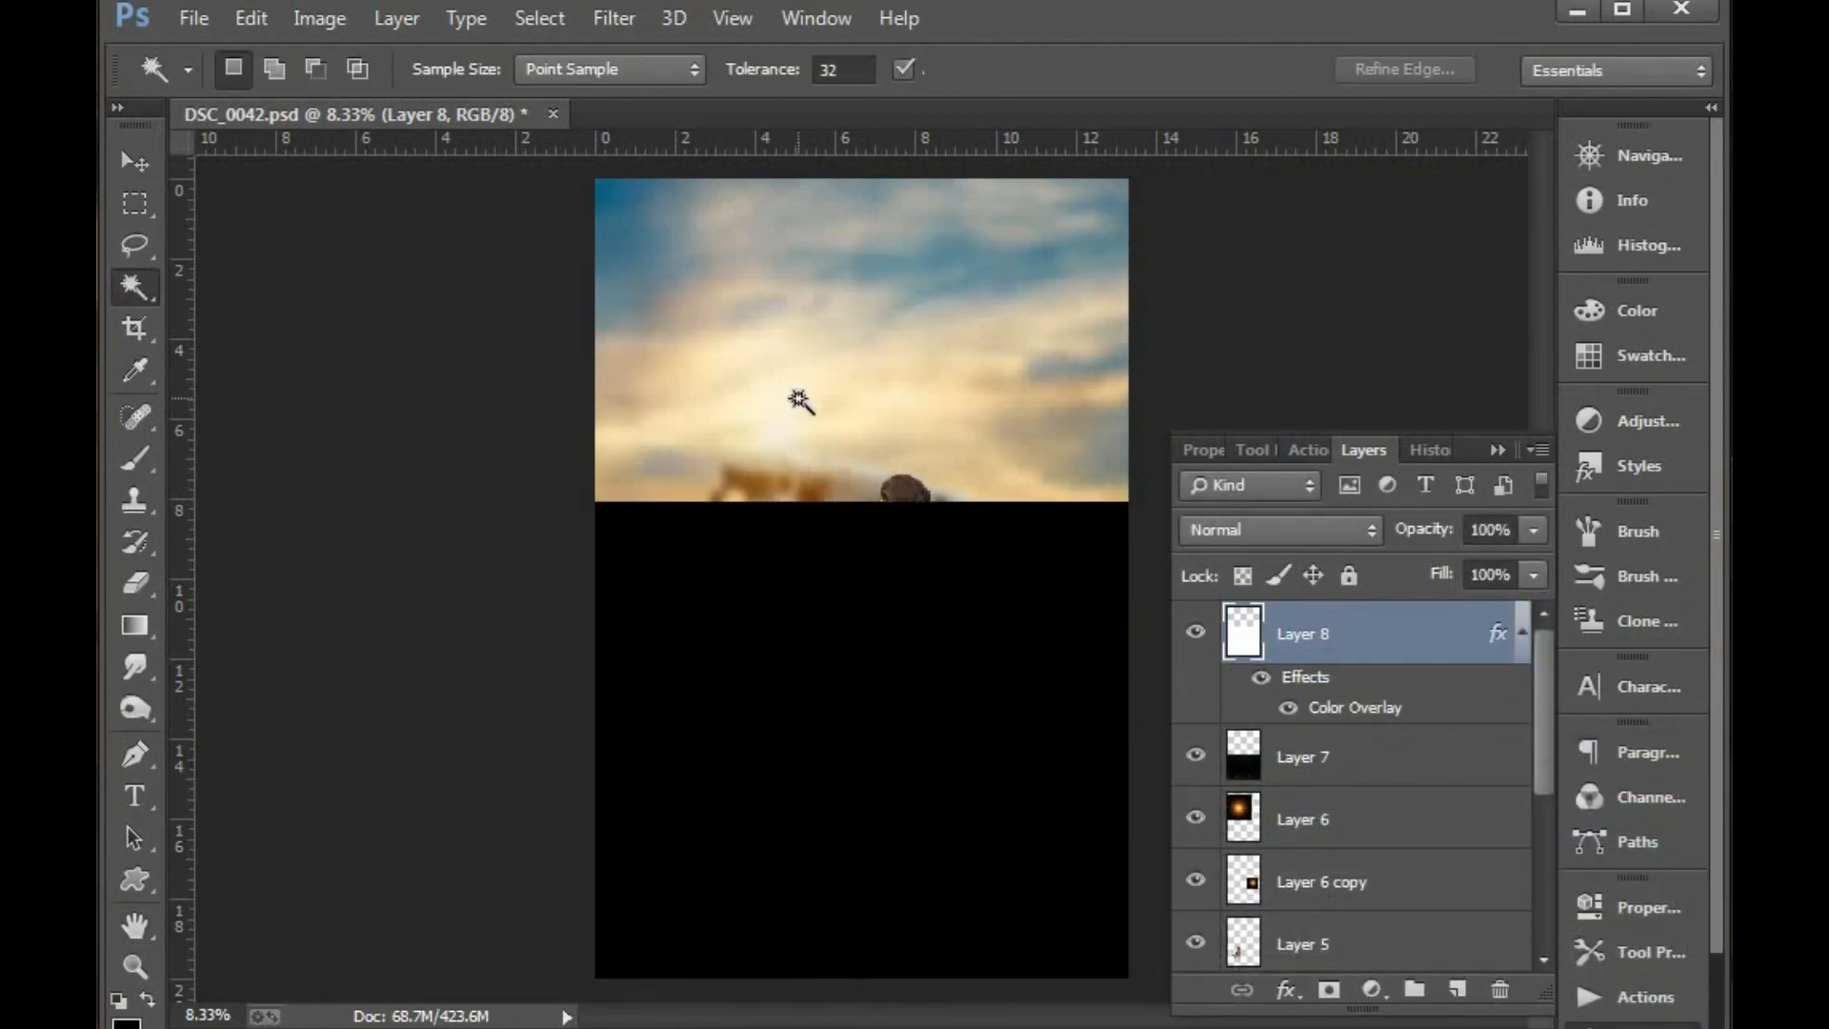
click(798, 400)
right_click(833, 376)
click(946, 724)
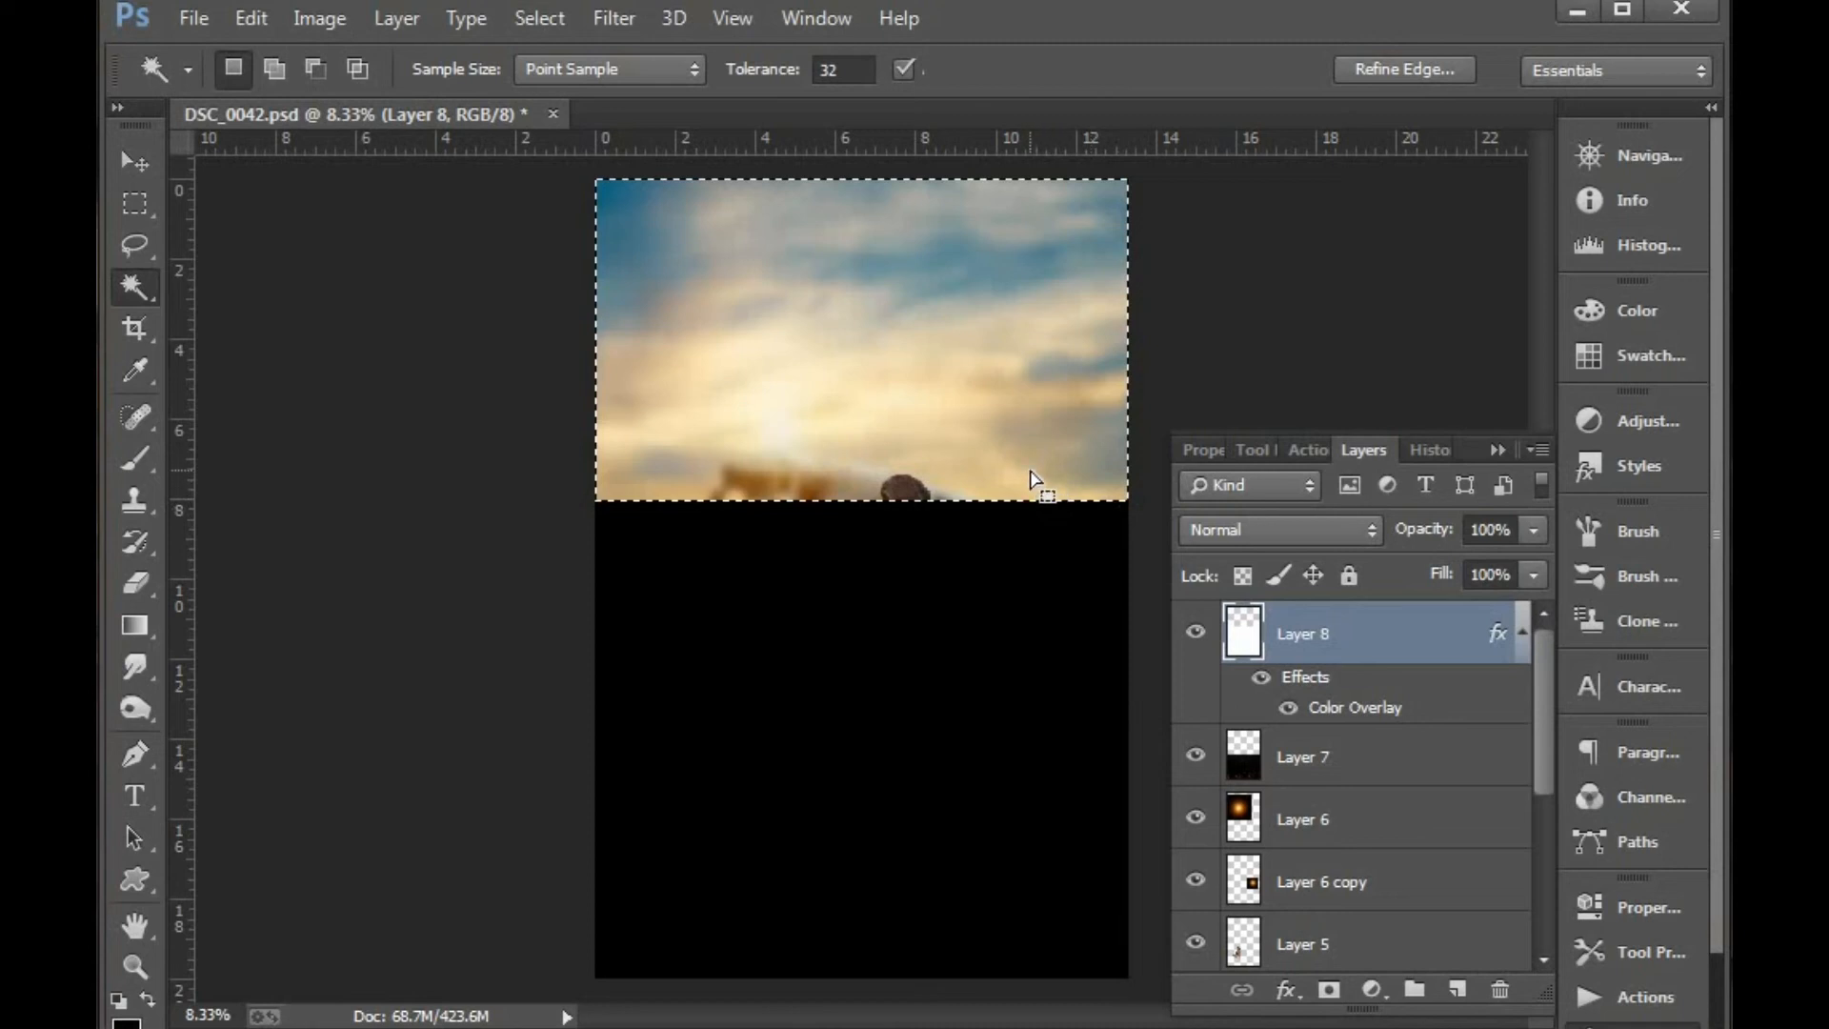
right_click(902, 375)
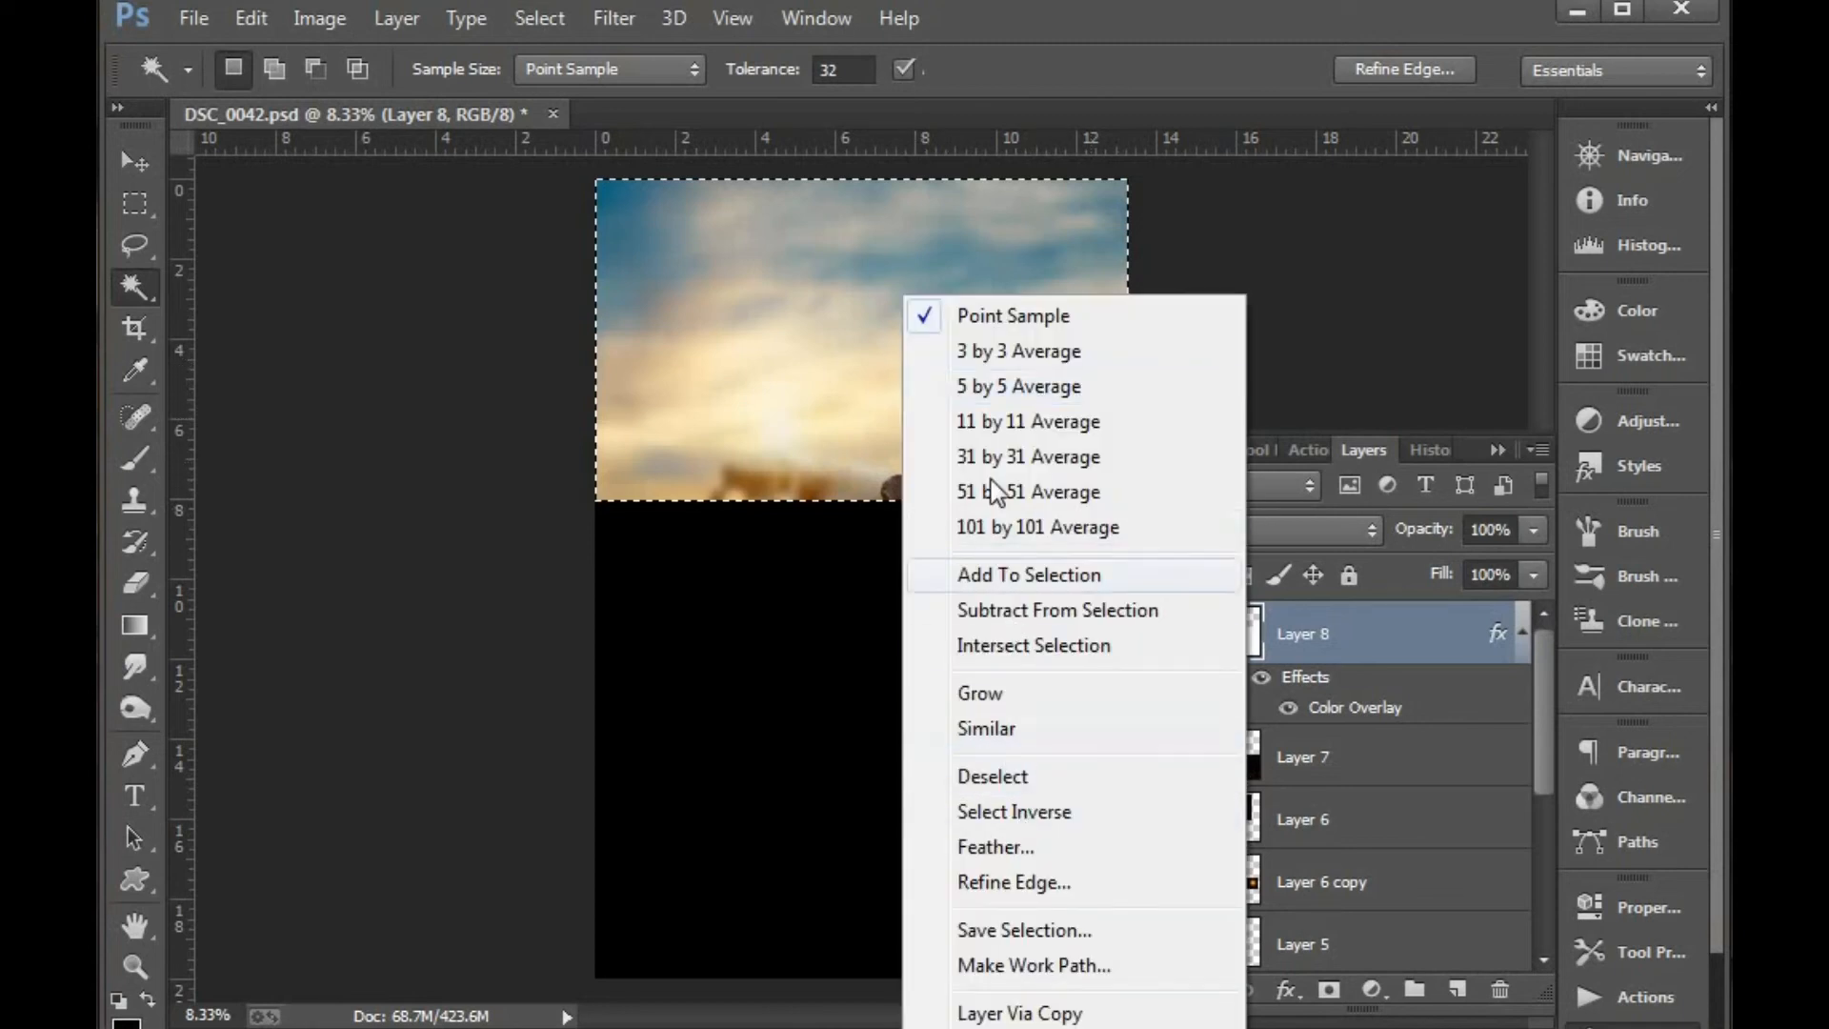
click(703, 373)
Feather the sky selection by 200 pixels, erase the black fill's upper edge with it and deselect
click(133, 240)
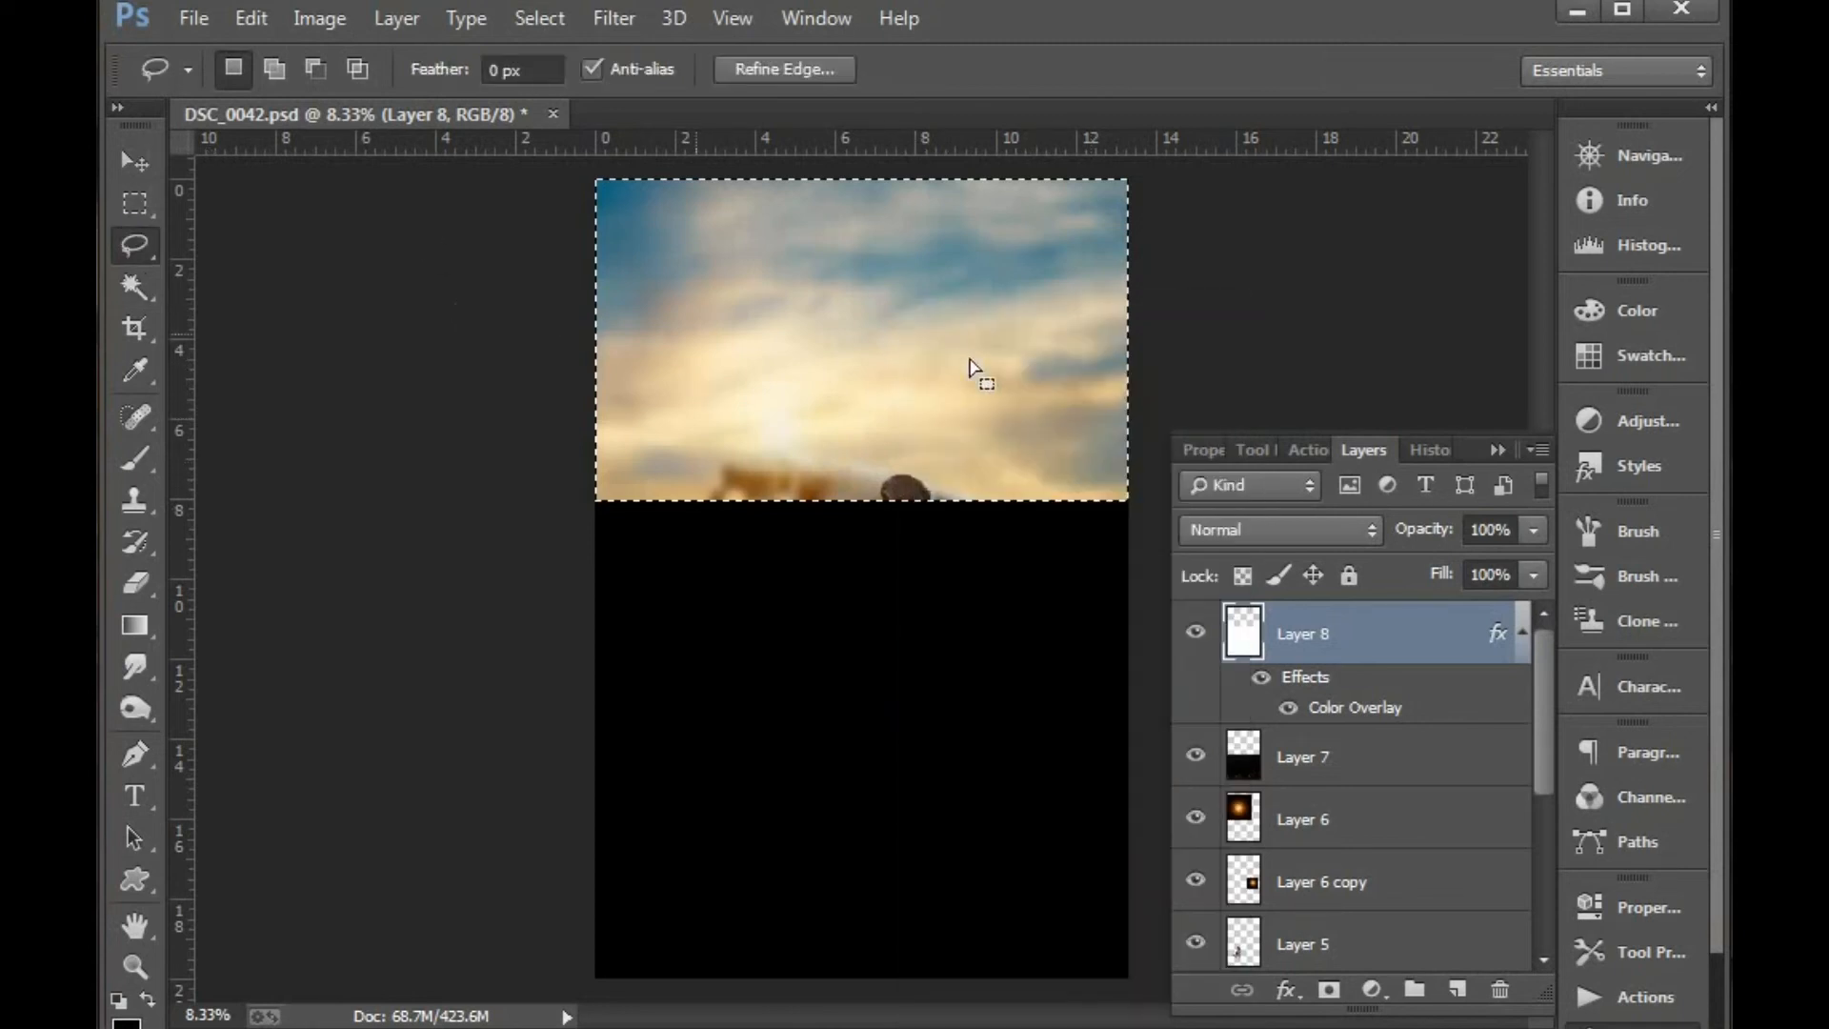
right_click(968, 370)
click(1095, 453)
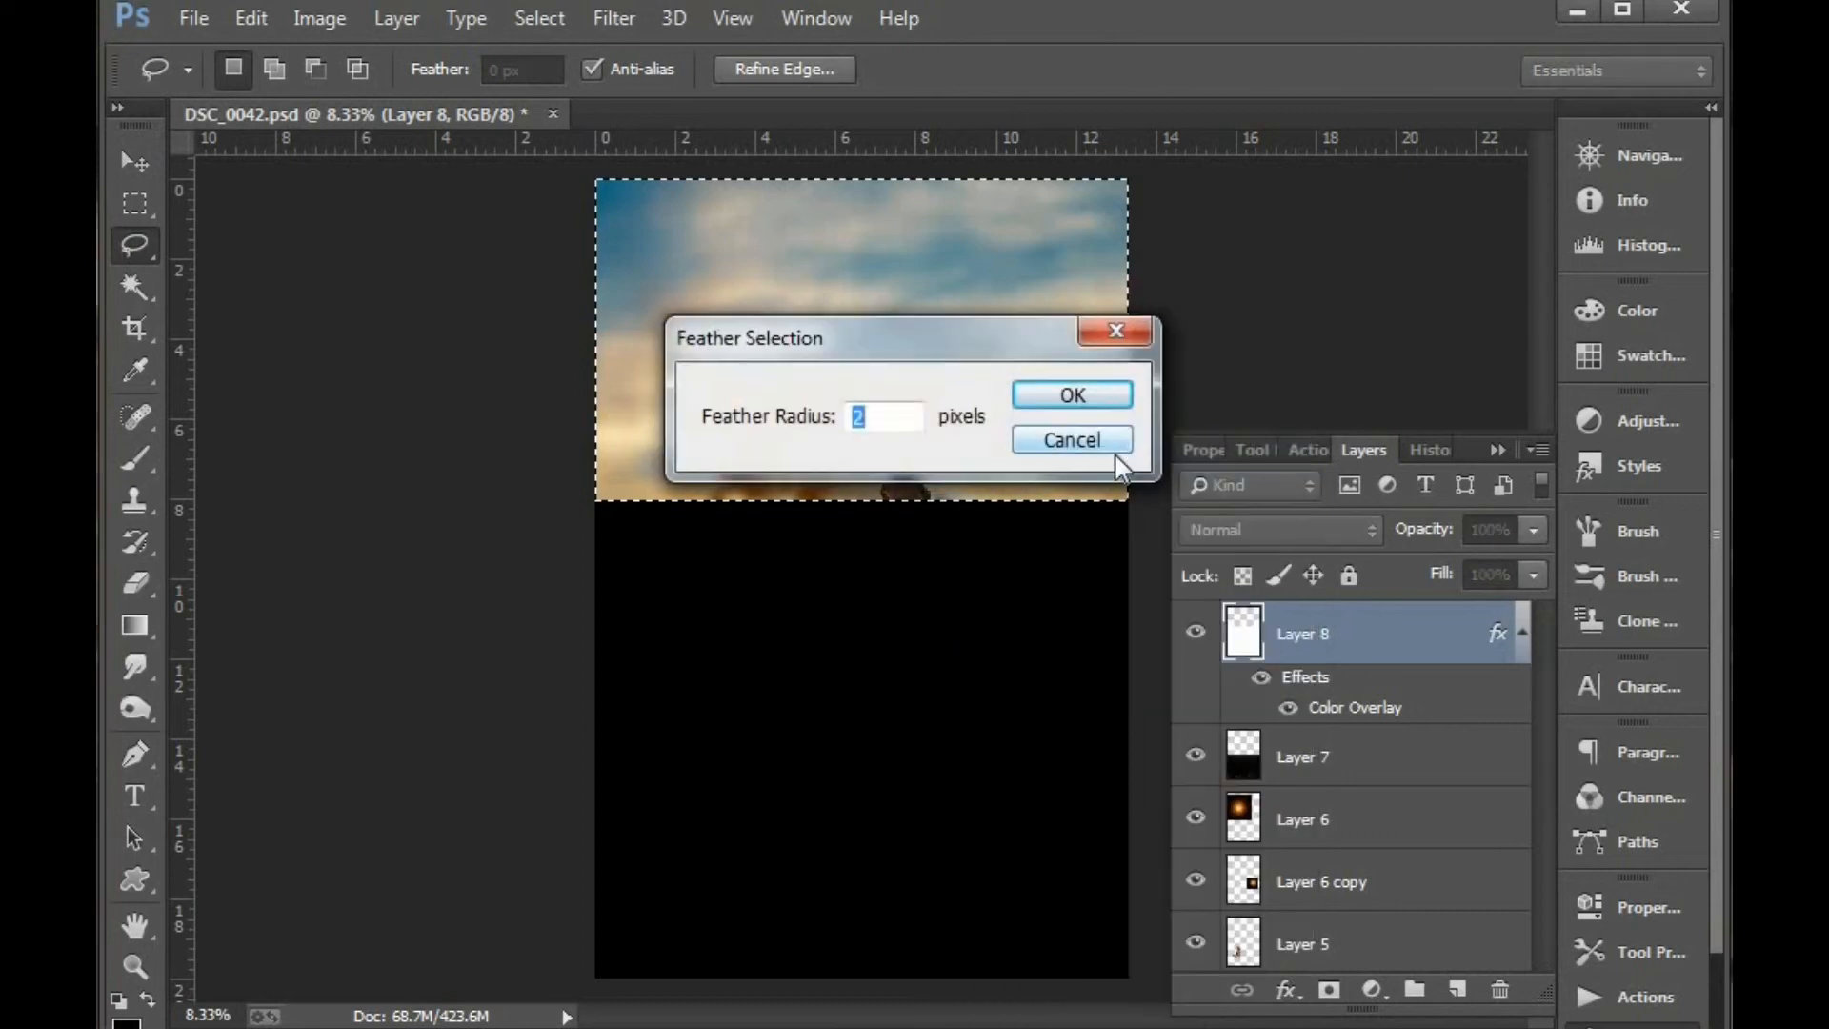
text(200)
key(Return)
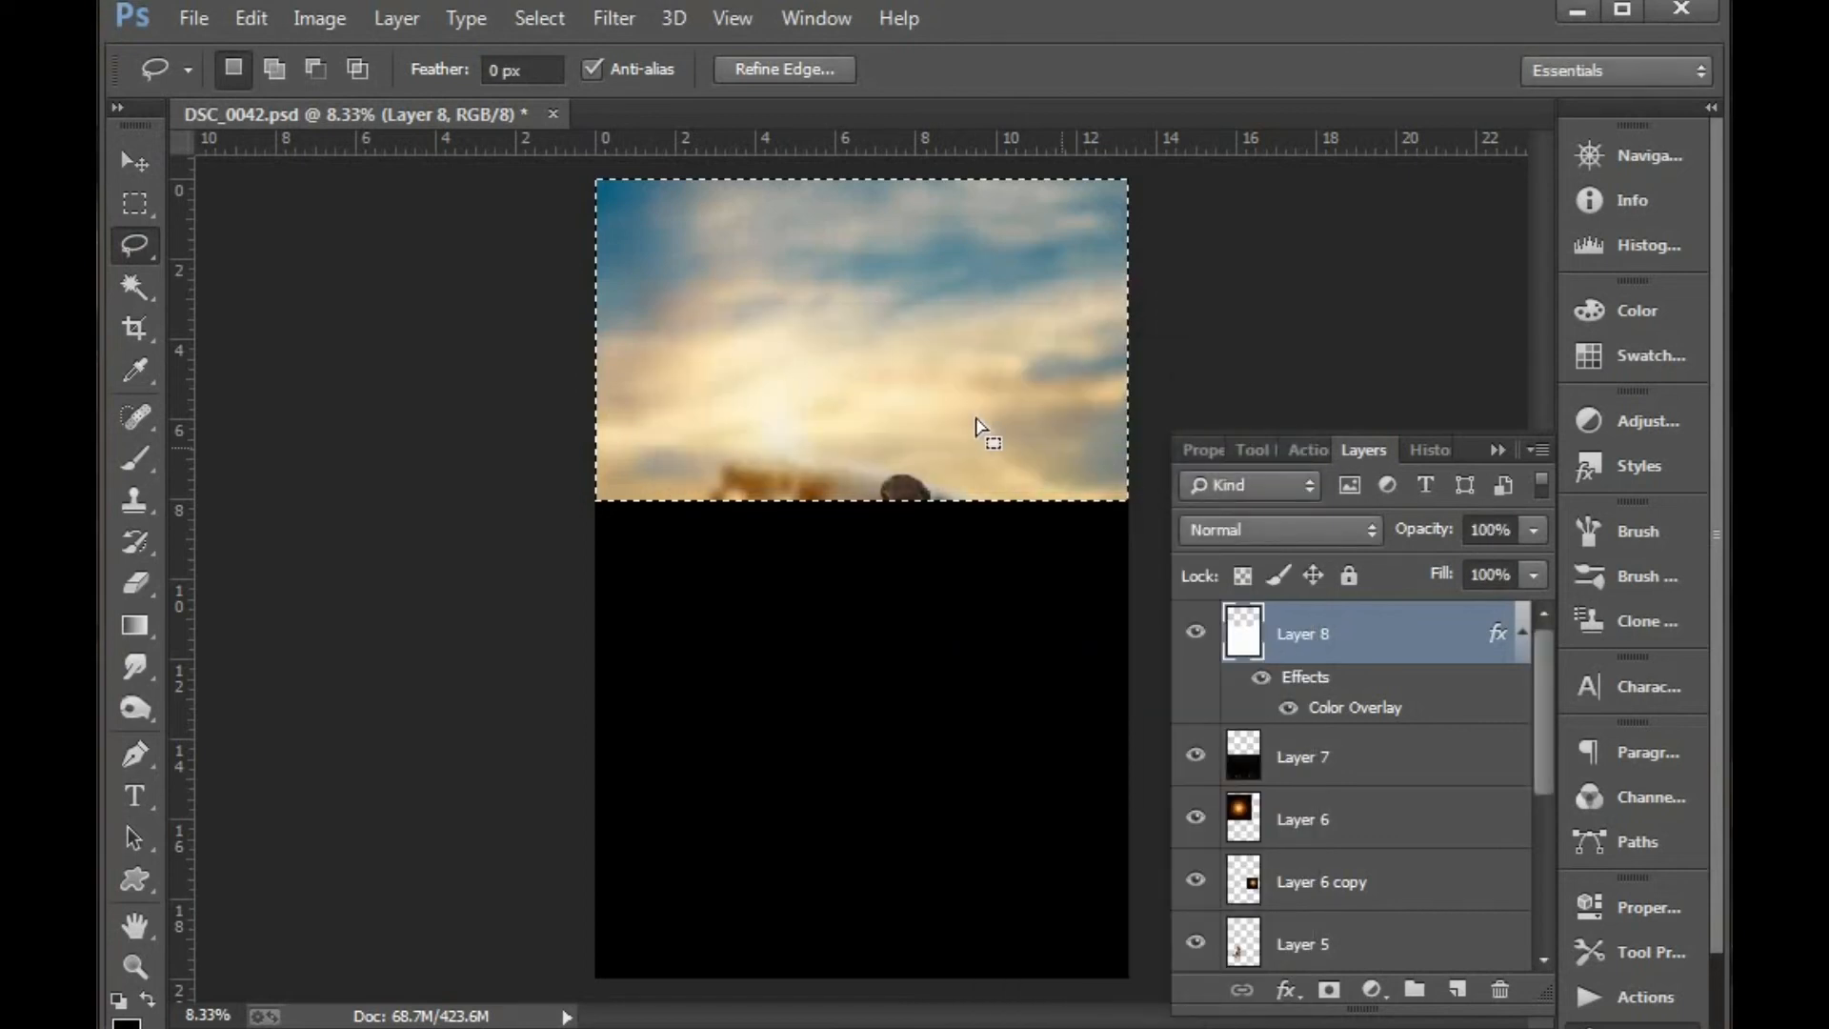
key(Delete)
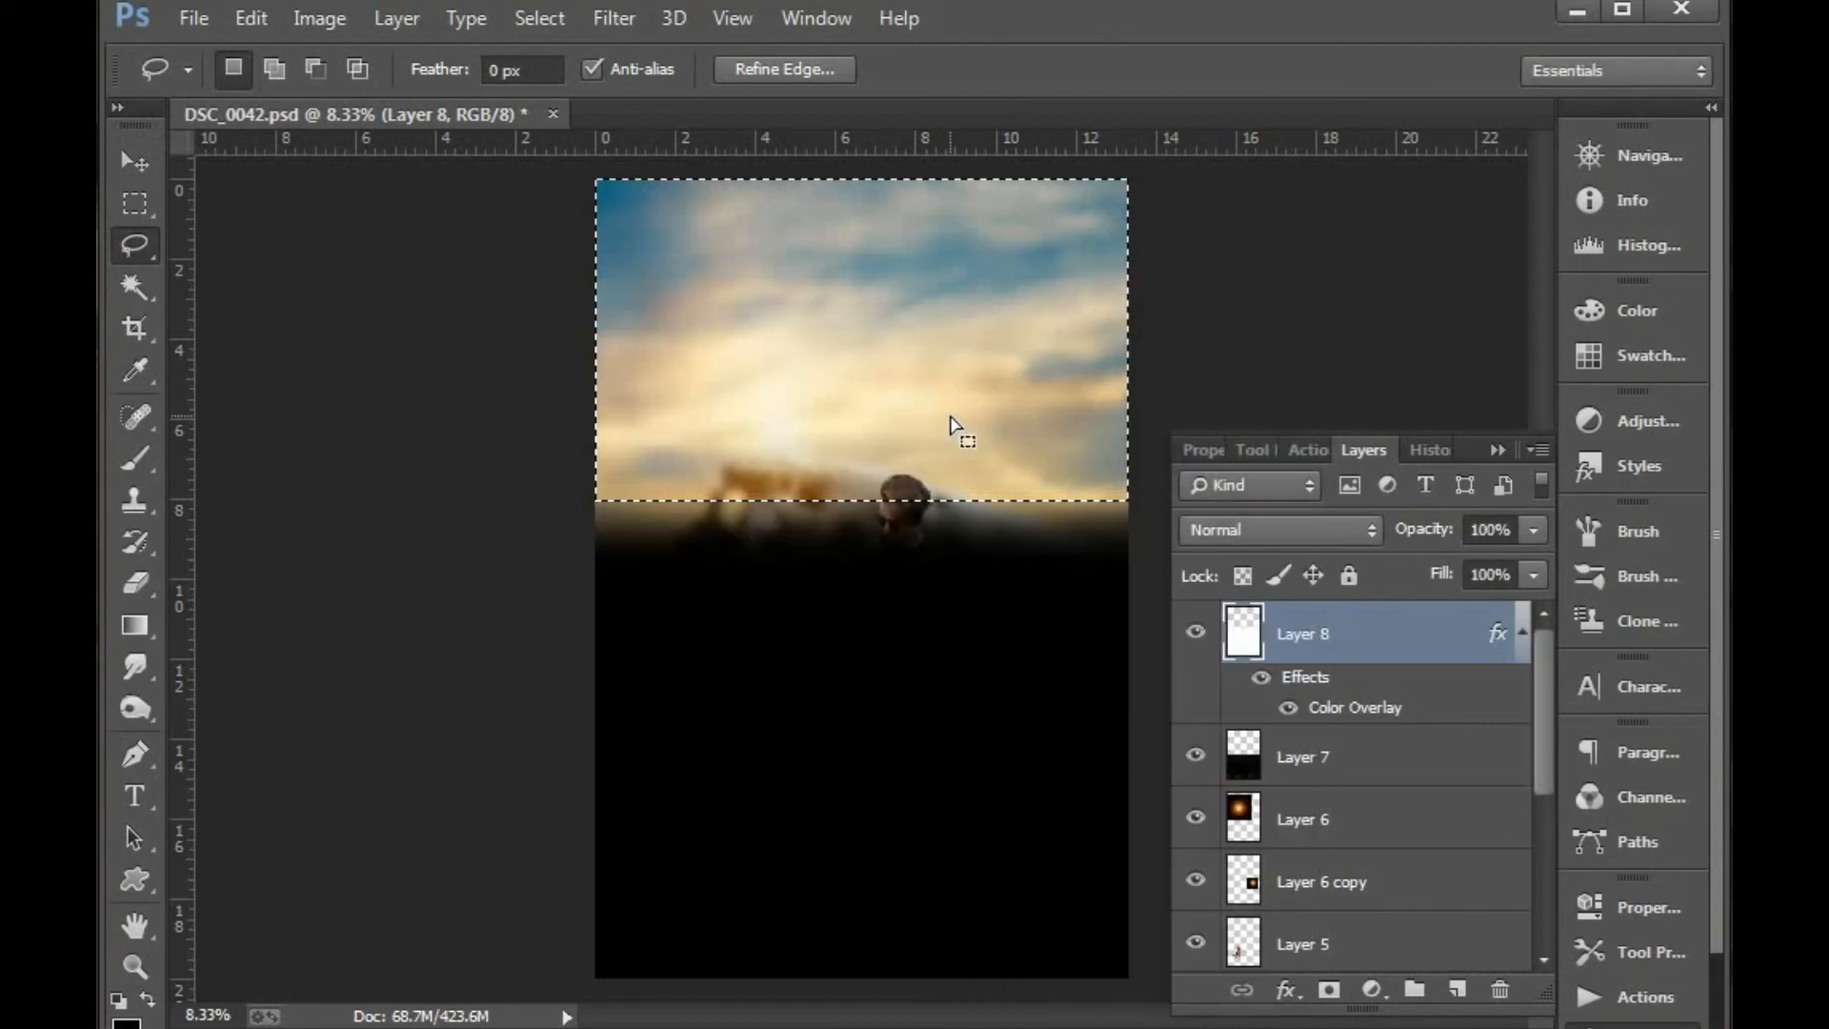
key(ctrl+d)
key(v)
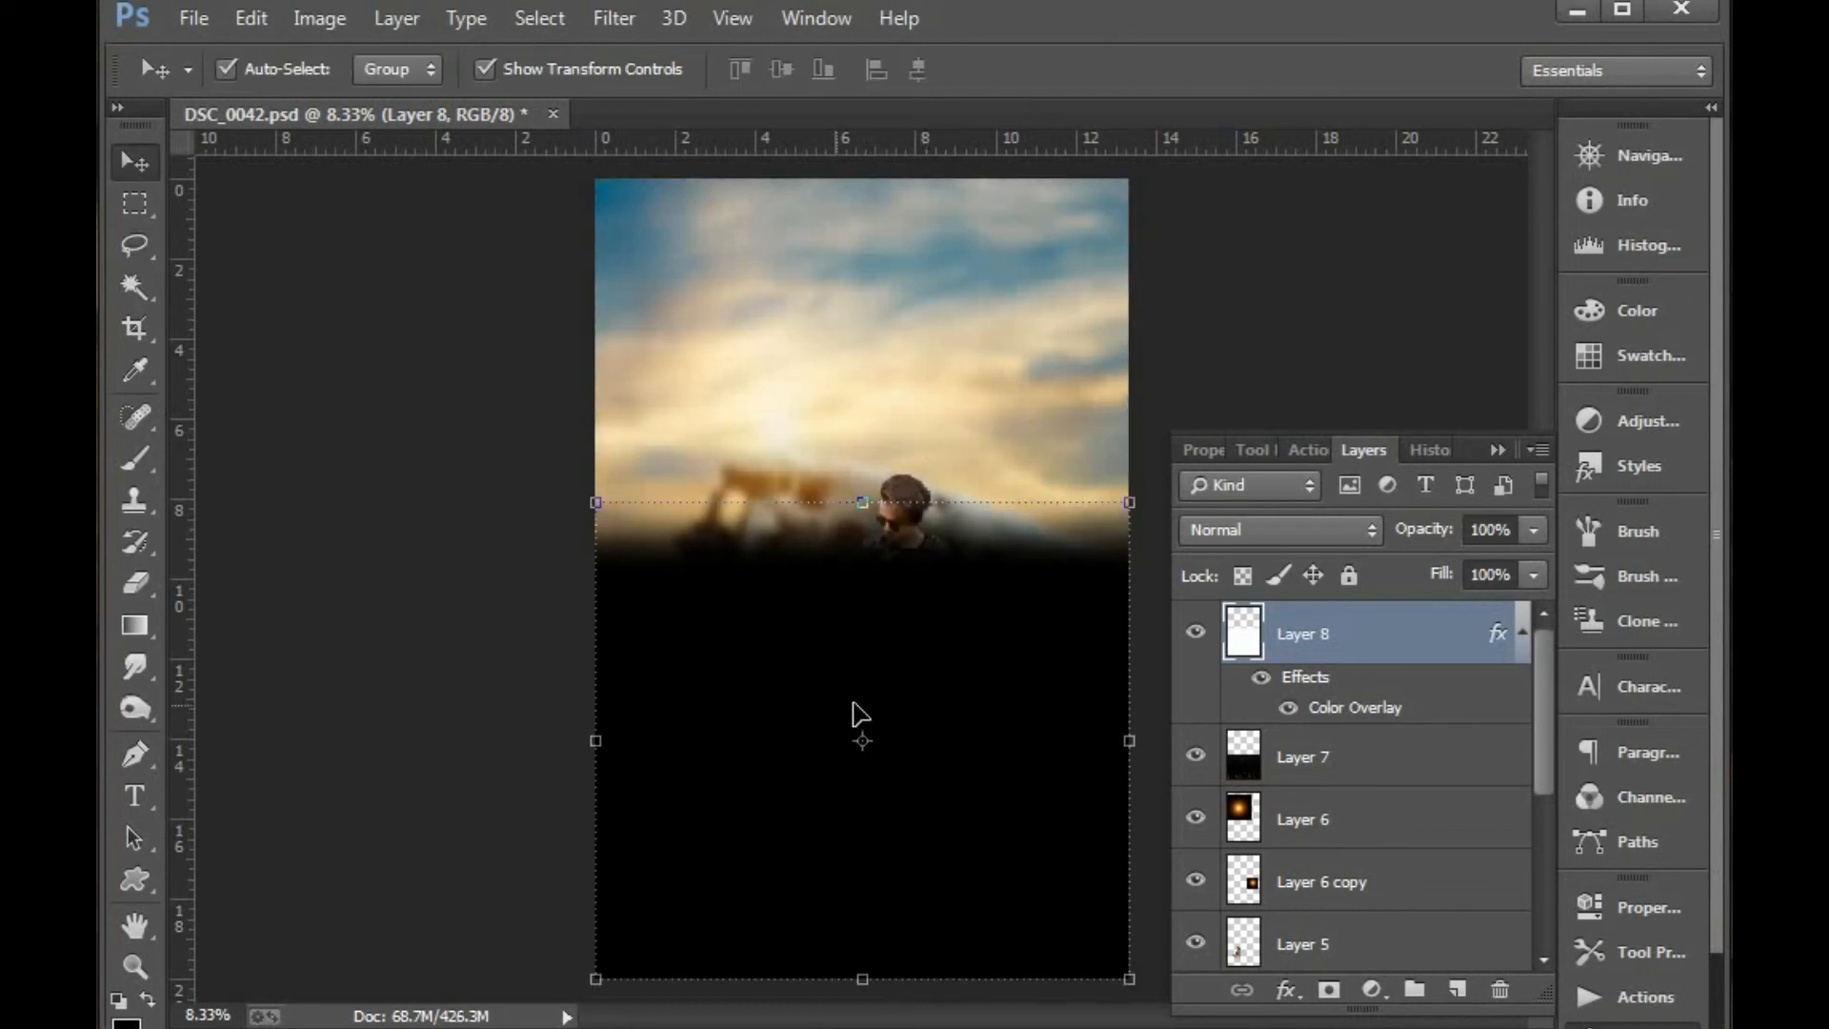
Delete the black fill from about the motorcycle's headlight down to the picture's lower edge
key(m)
drag(541, 984, 1223, 611)
key(Delete)
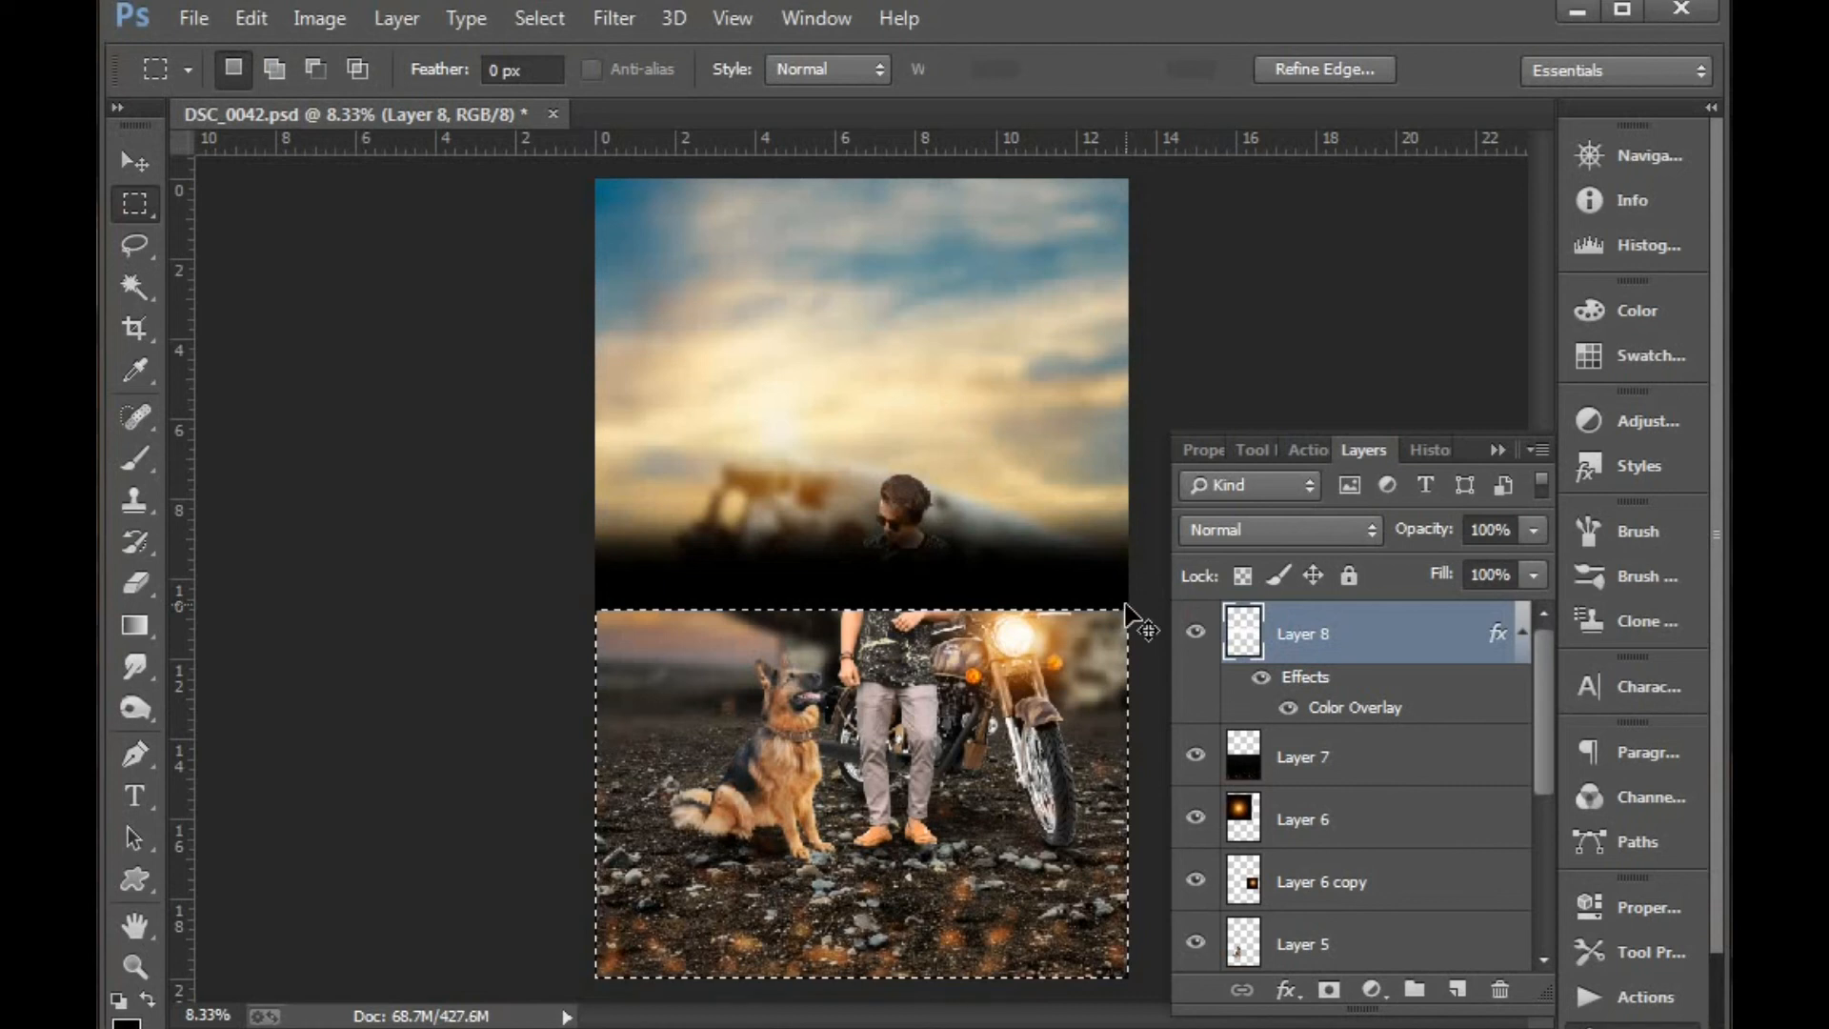
Move and stretch the faded black band over the ground, and place the spark layer above it
key(v)
drag(922, 728, 917, 917)
drag(916, 851, 955, 663)
key(Return)
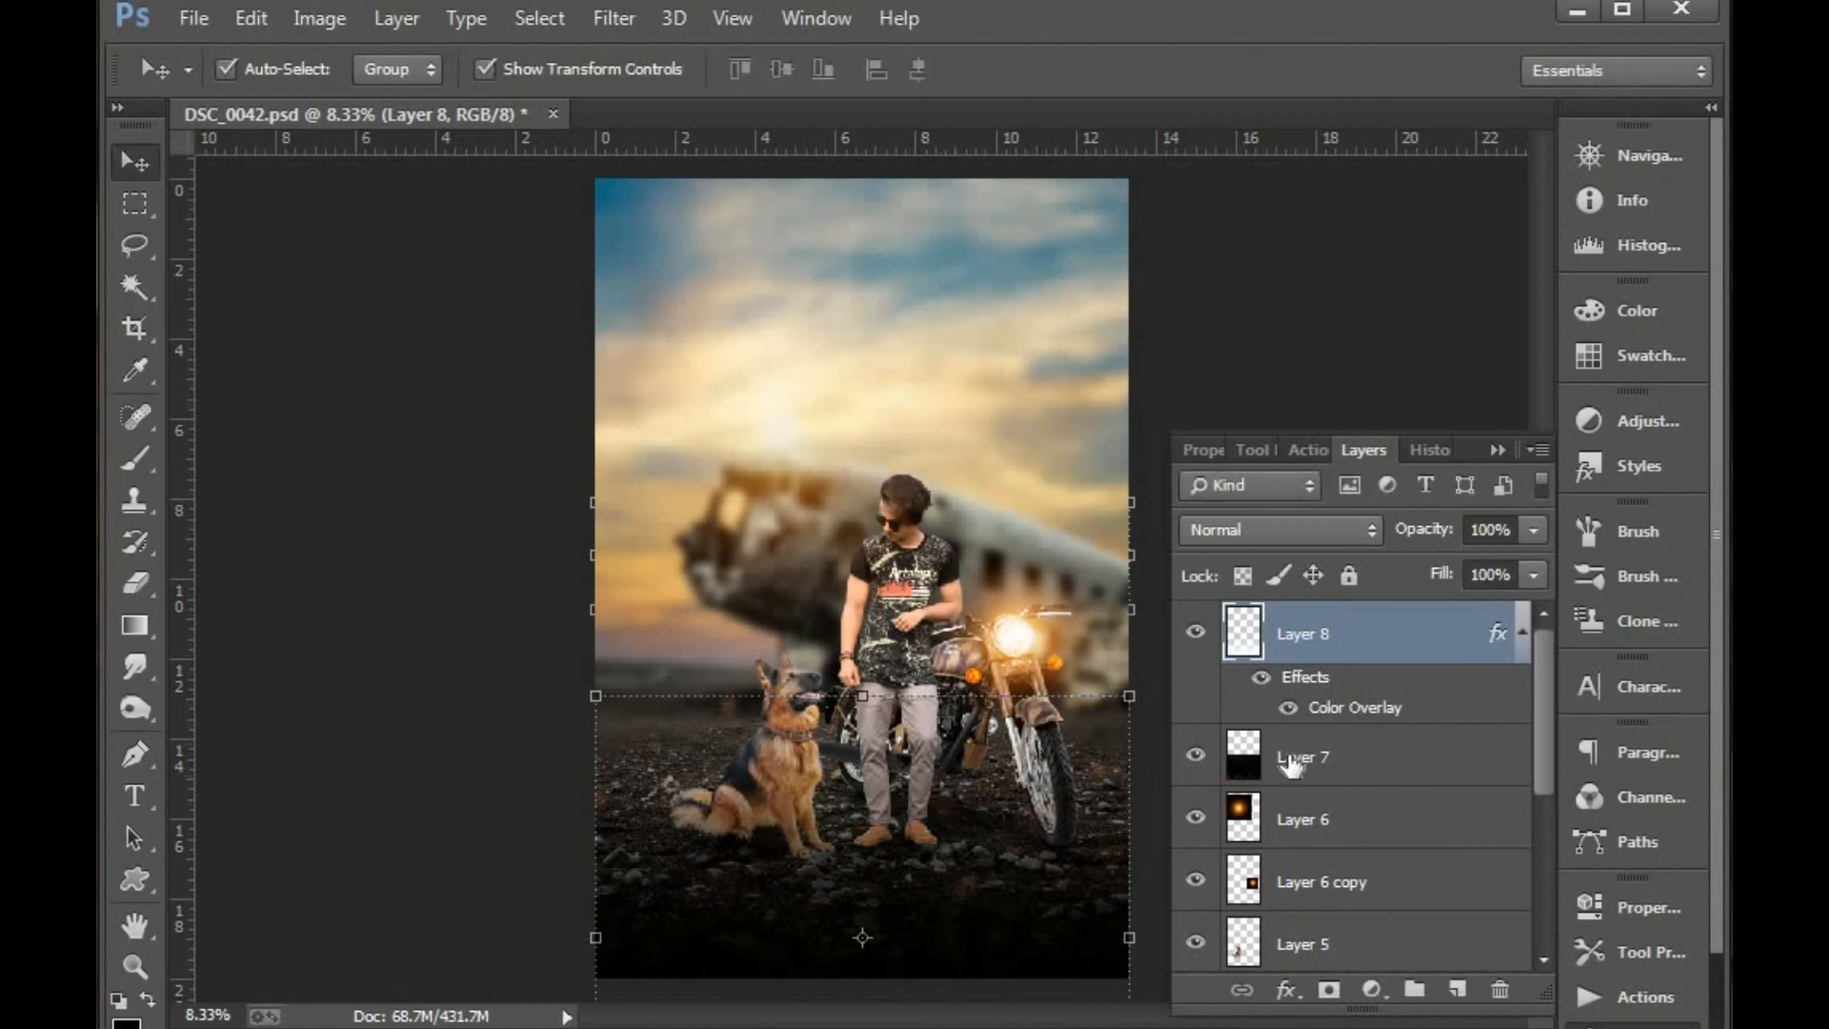
drag(1291, 767, 1301, 608)
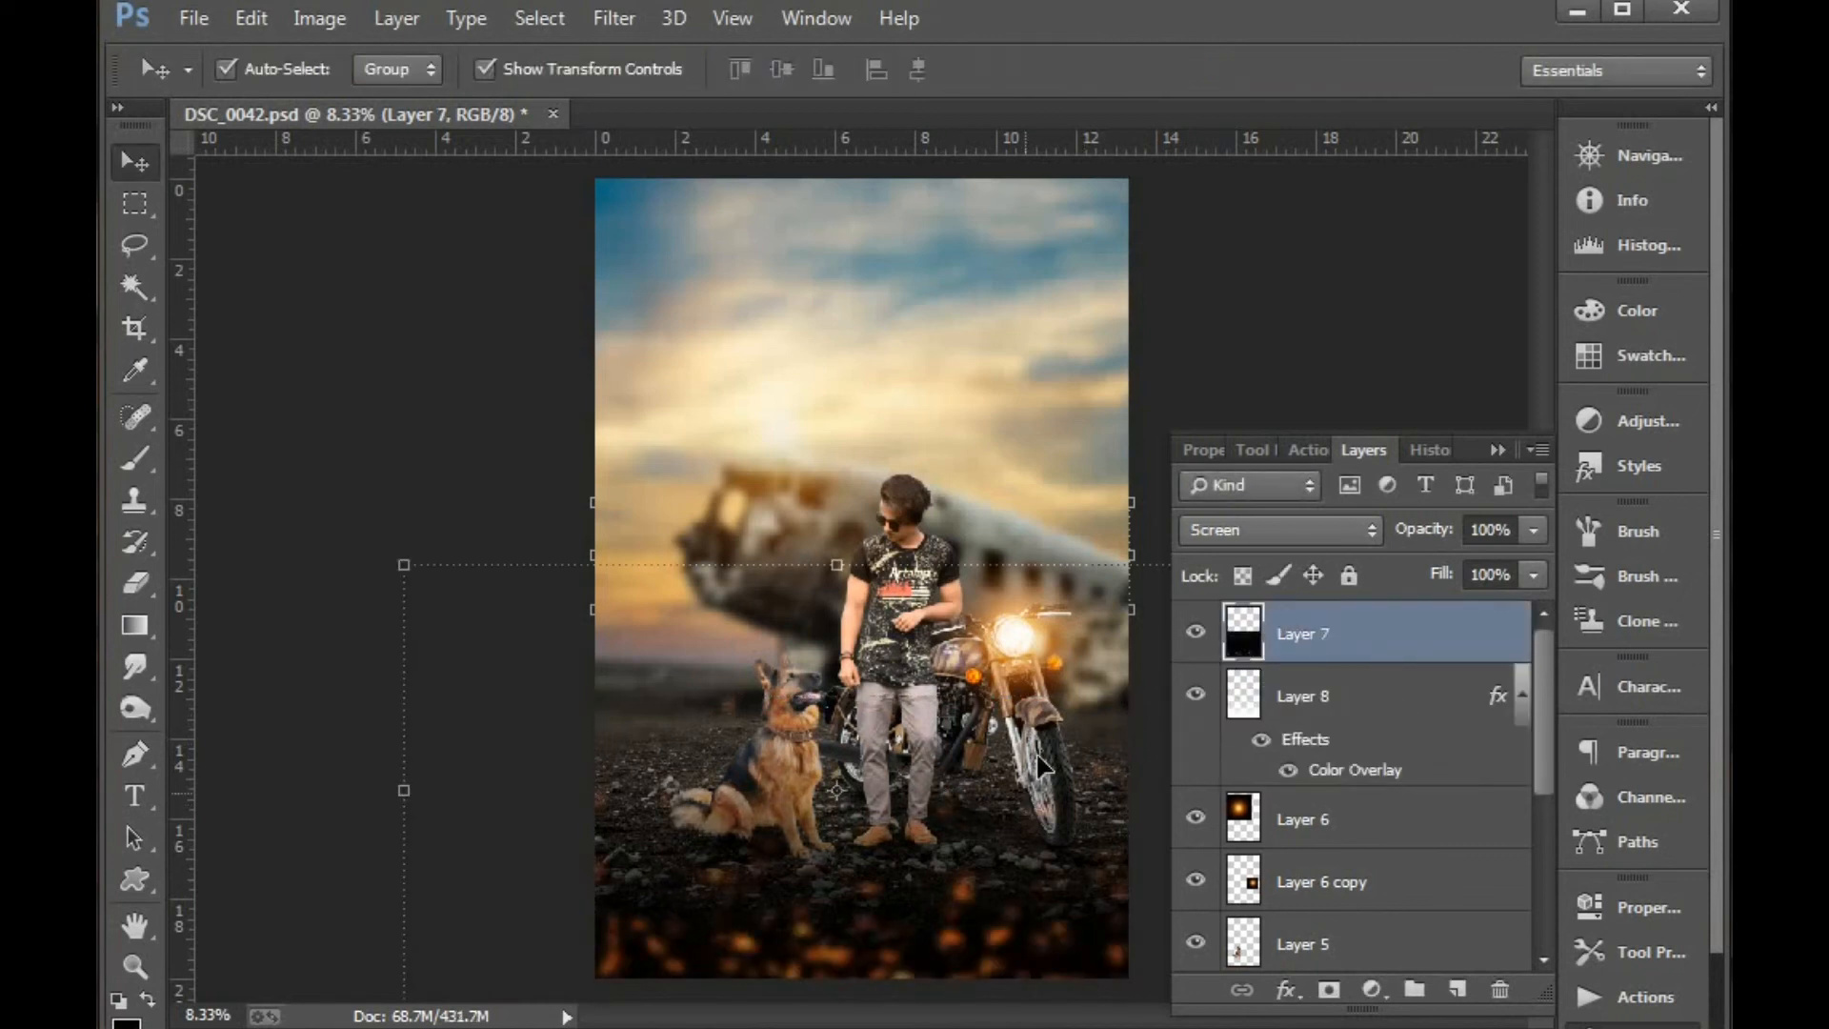
Lower the opacity of the Screen-mode spark layer to 35%
drag(1434, 543, 1354, 539)
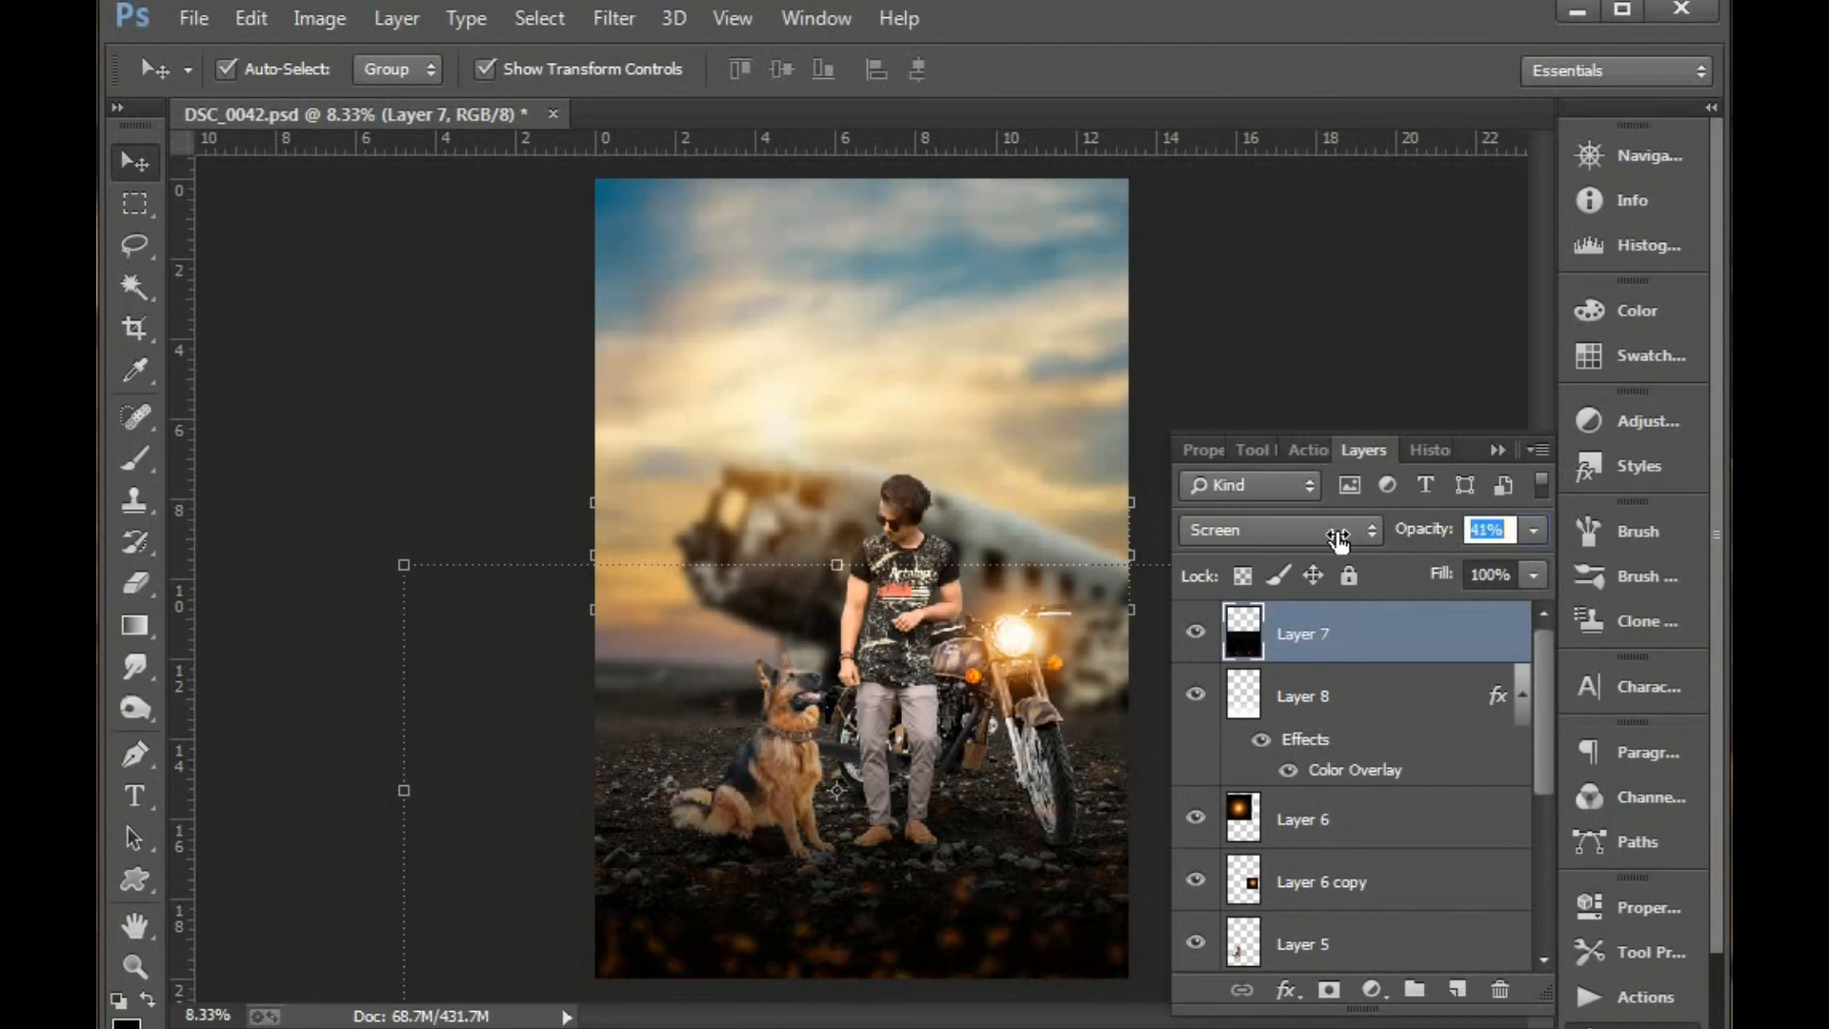
drag(1331, 539, 1326, 539)
click(1099, 463)
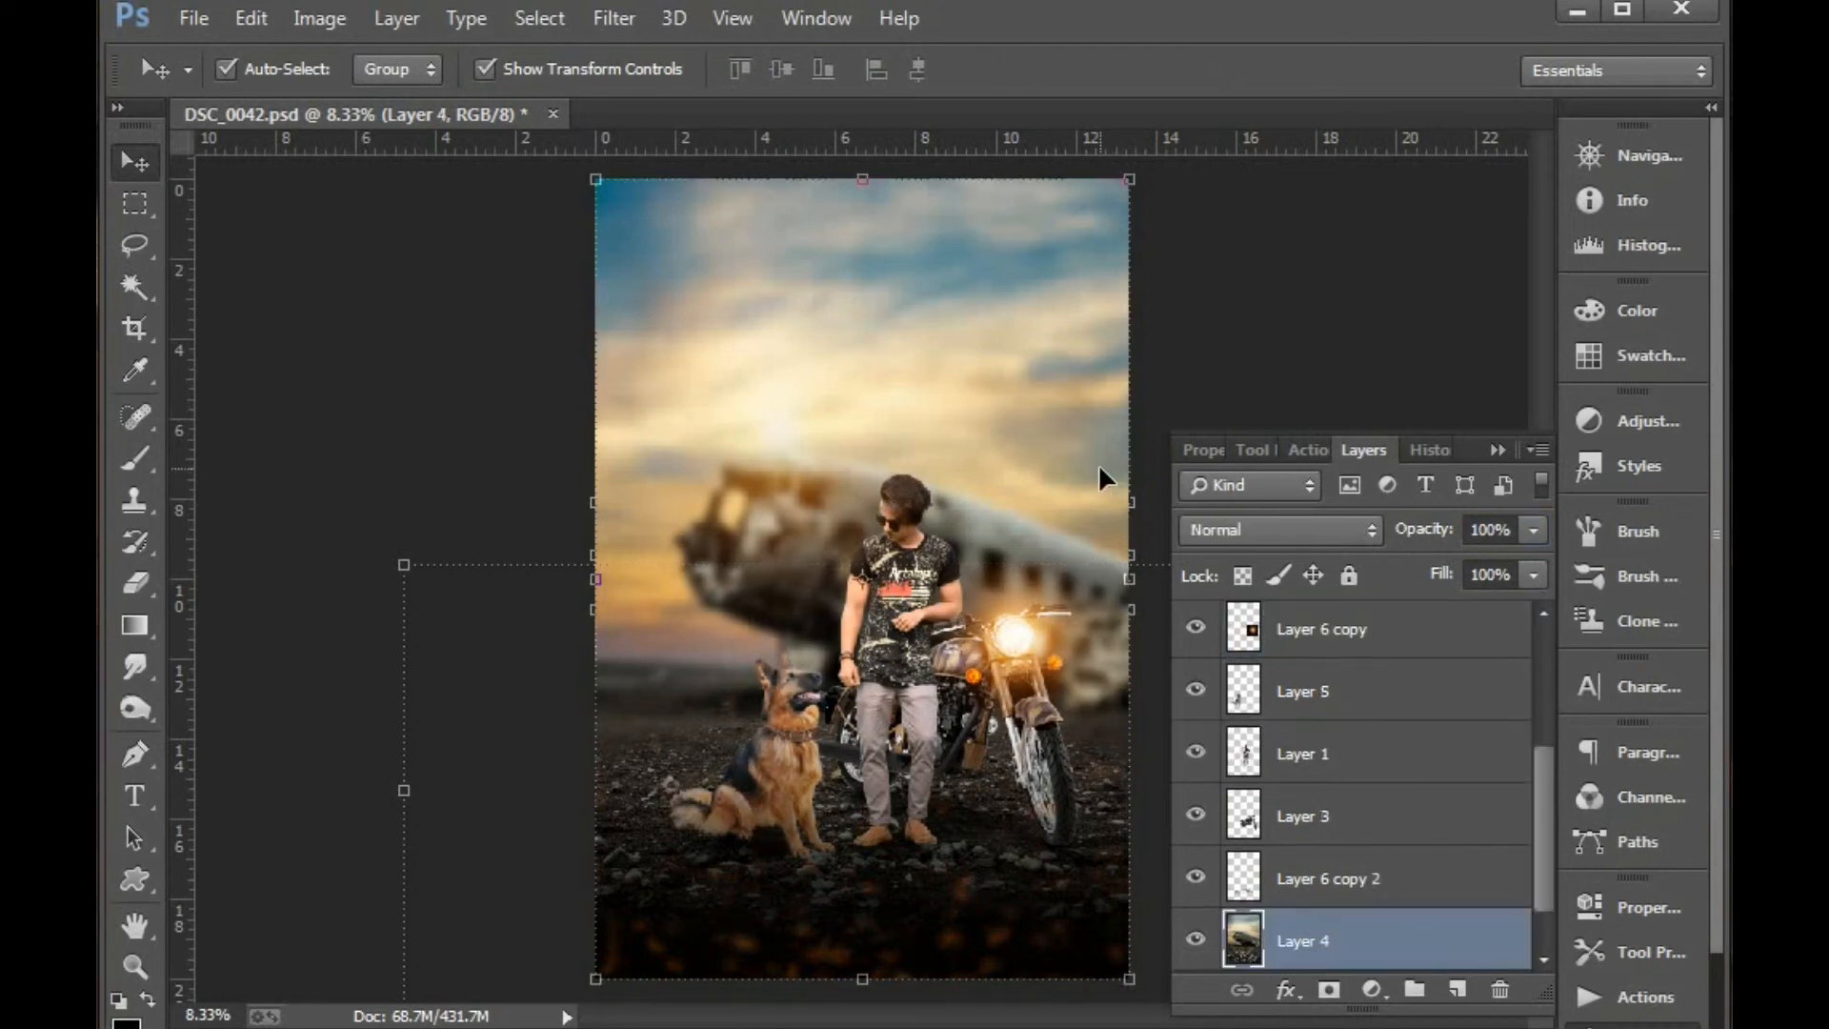
Examine the man, dog and motorcycle up close and at full picture size without the surrounding interface
key(Tab)
drag(679, 401, 1305, 754)
drag(1059, 646, 1005, 479)
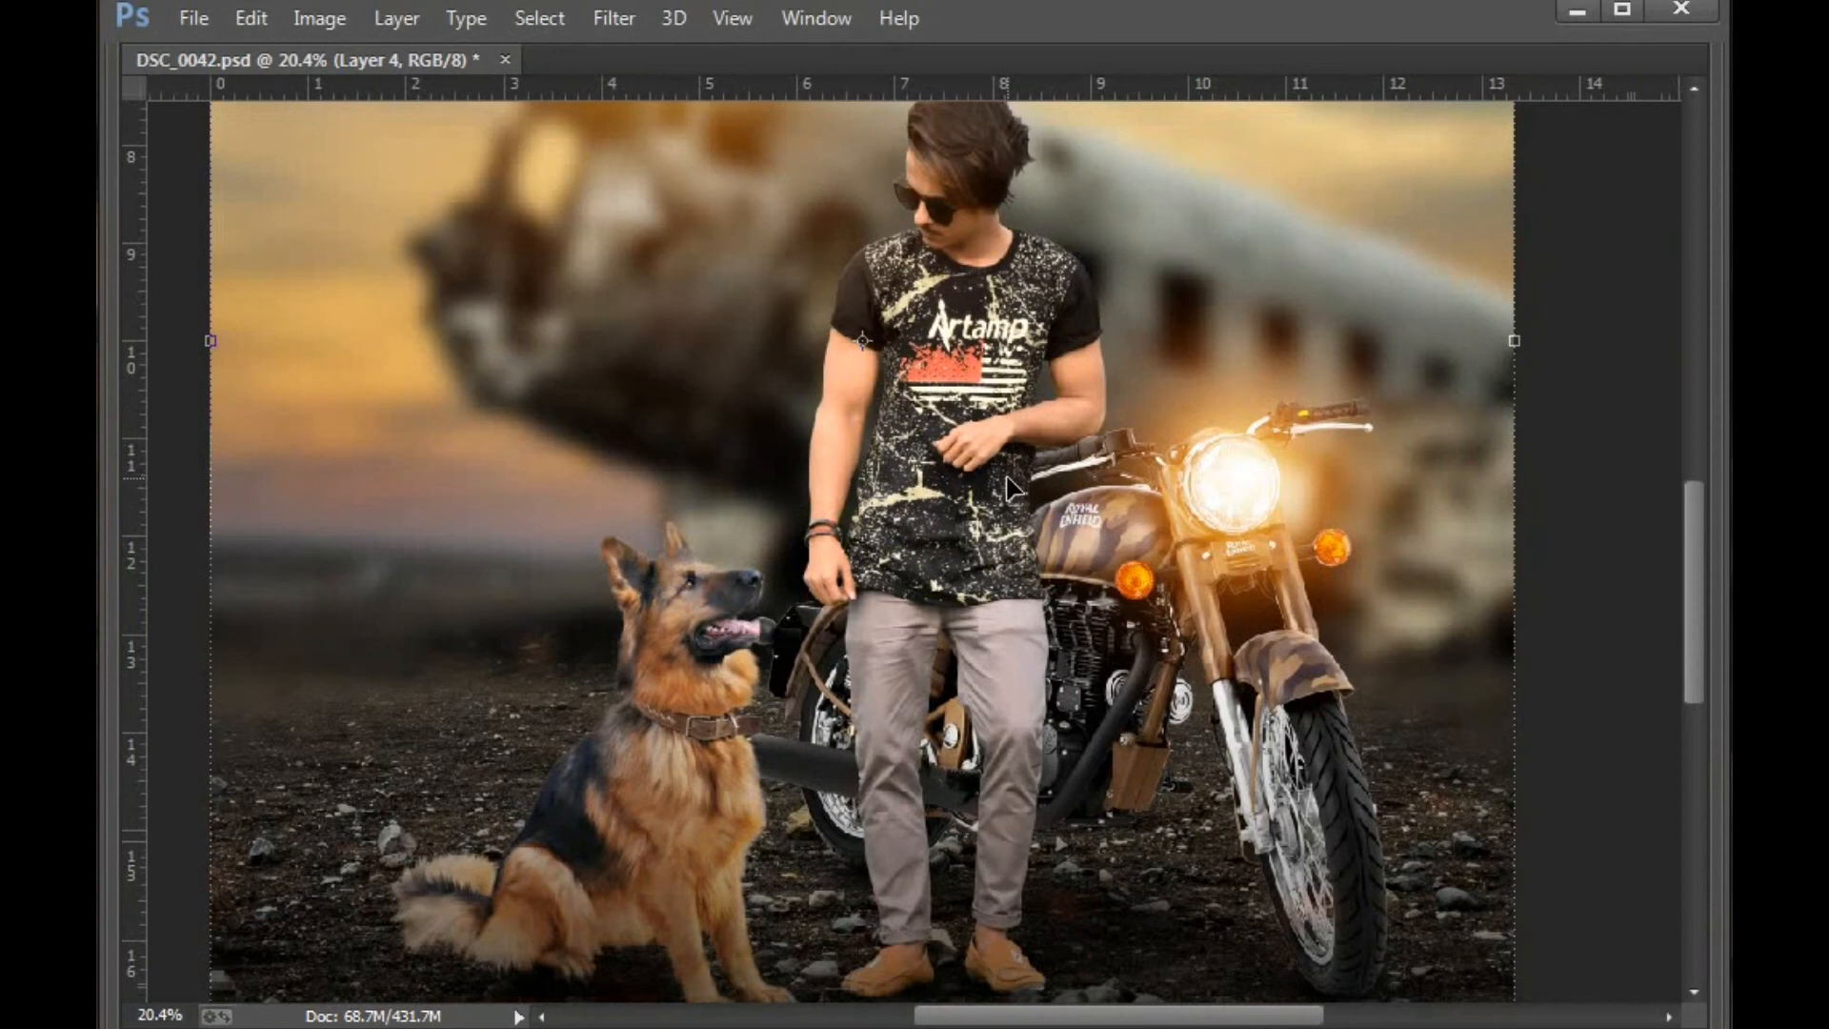
key(ctrl+0)
key(ctrl+minus)
key(ctrl+plus)
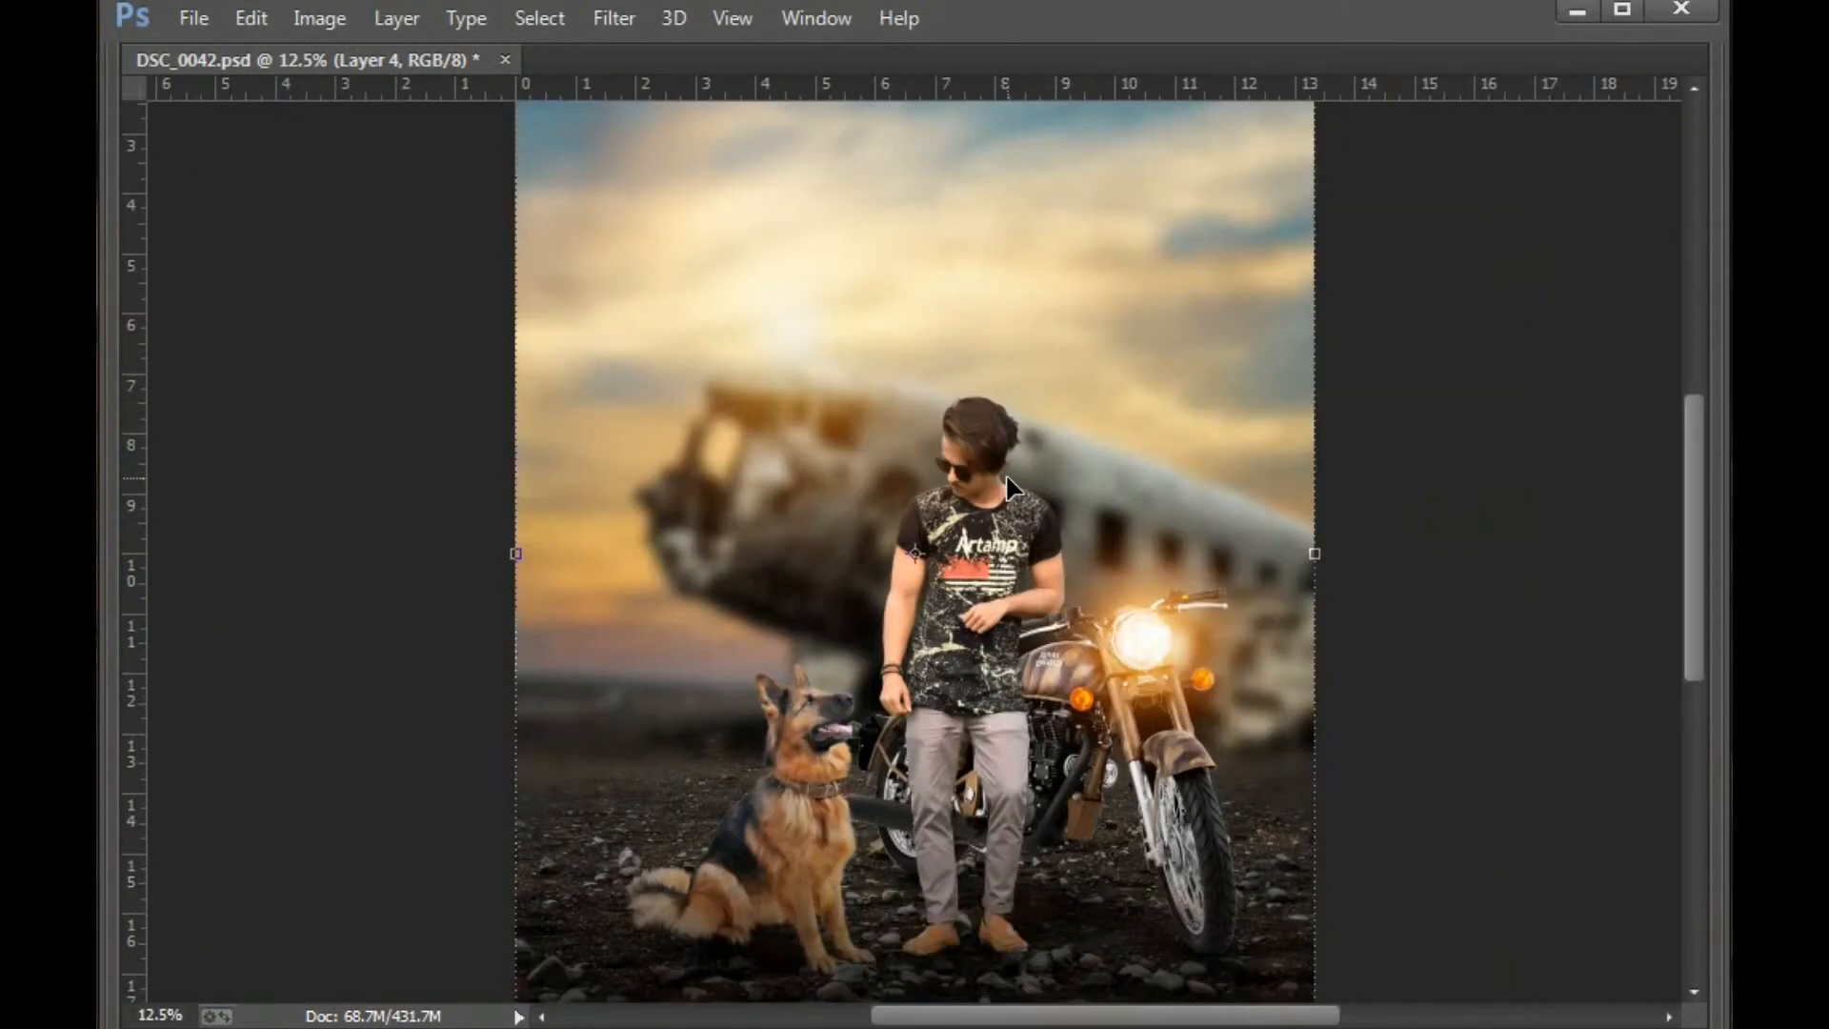
key(ctrl+minus)
key(Tab)
Find the faded black foreground layer, Layer 8, and set its opacity to 77%
scroll(1333, 762, up, 3)
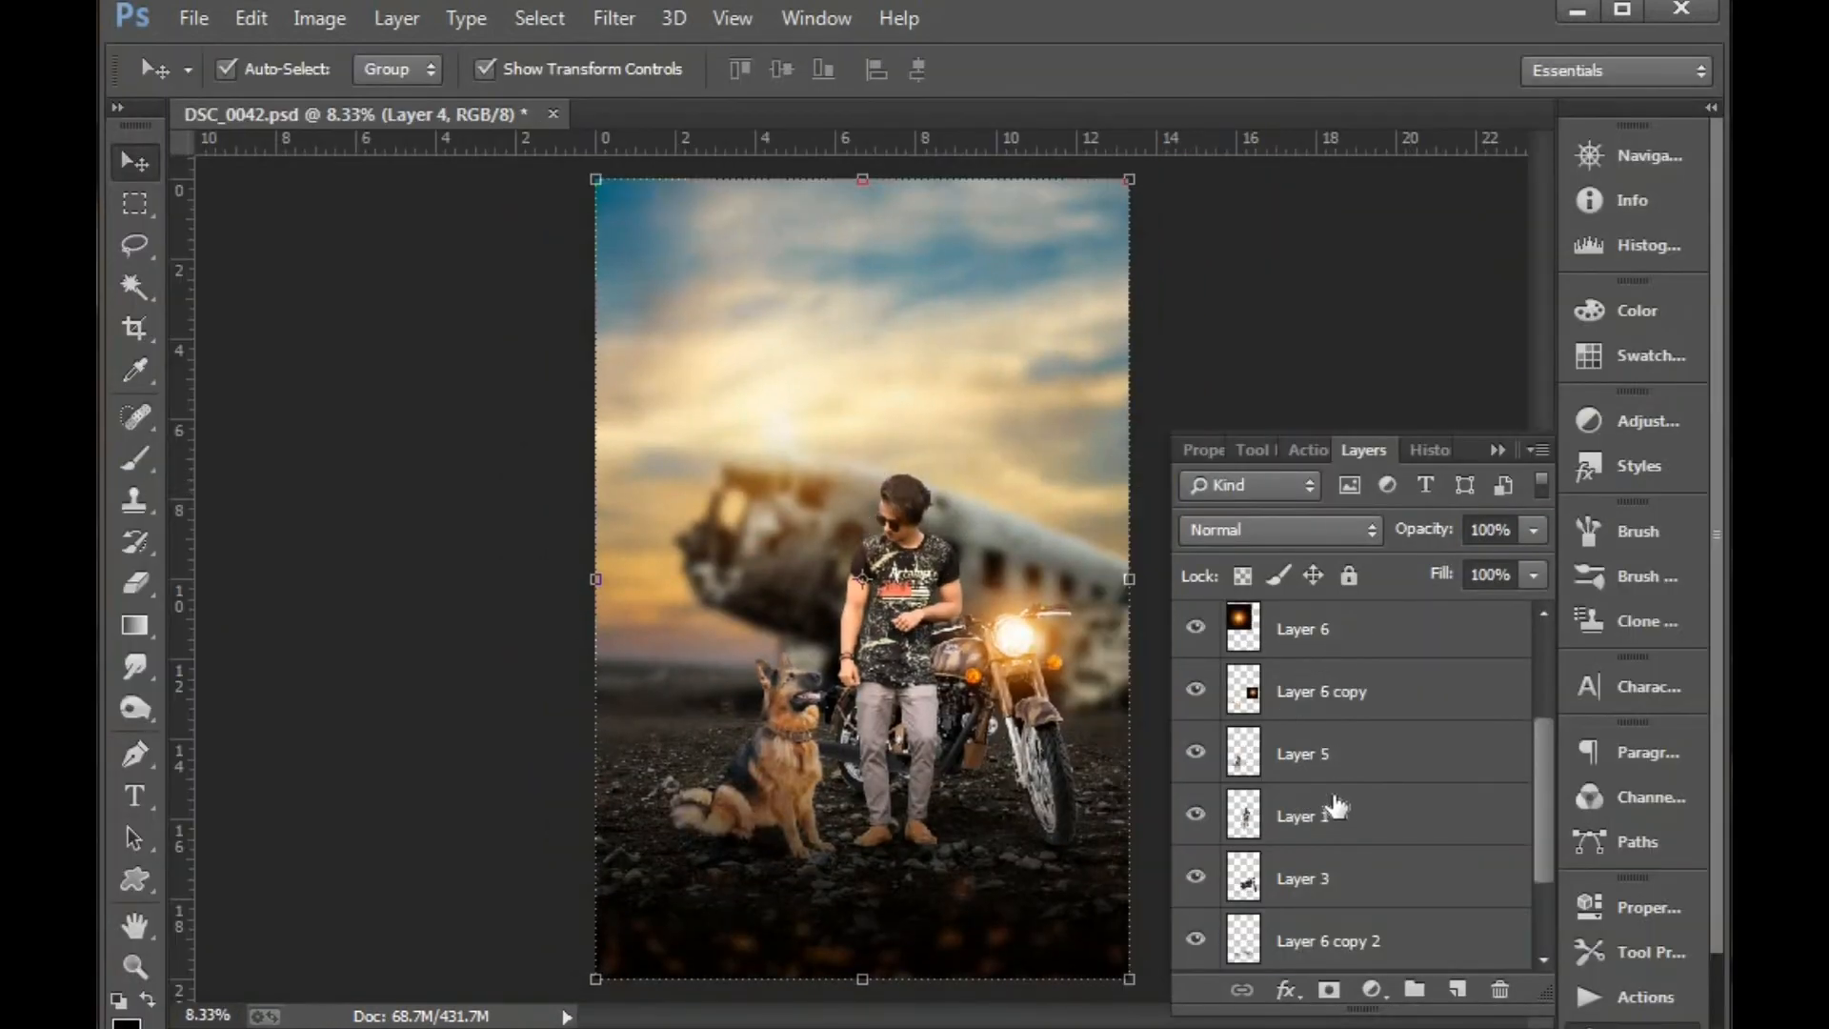
scroll(1329, 753, down, 5)
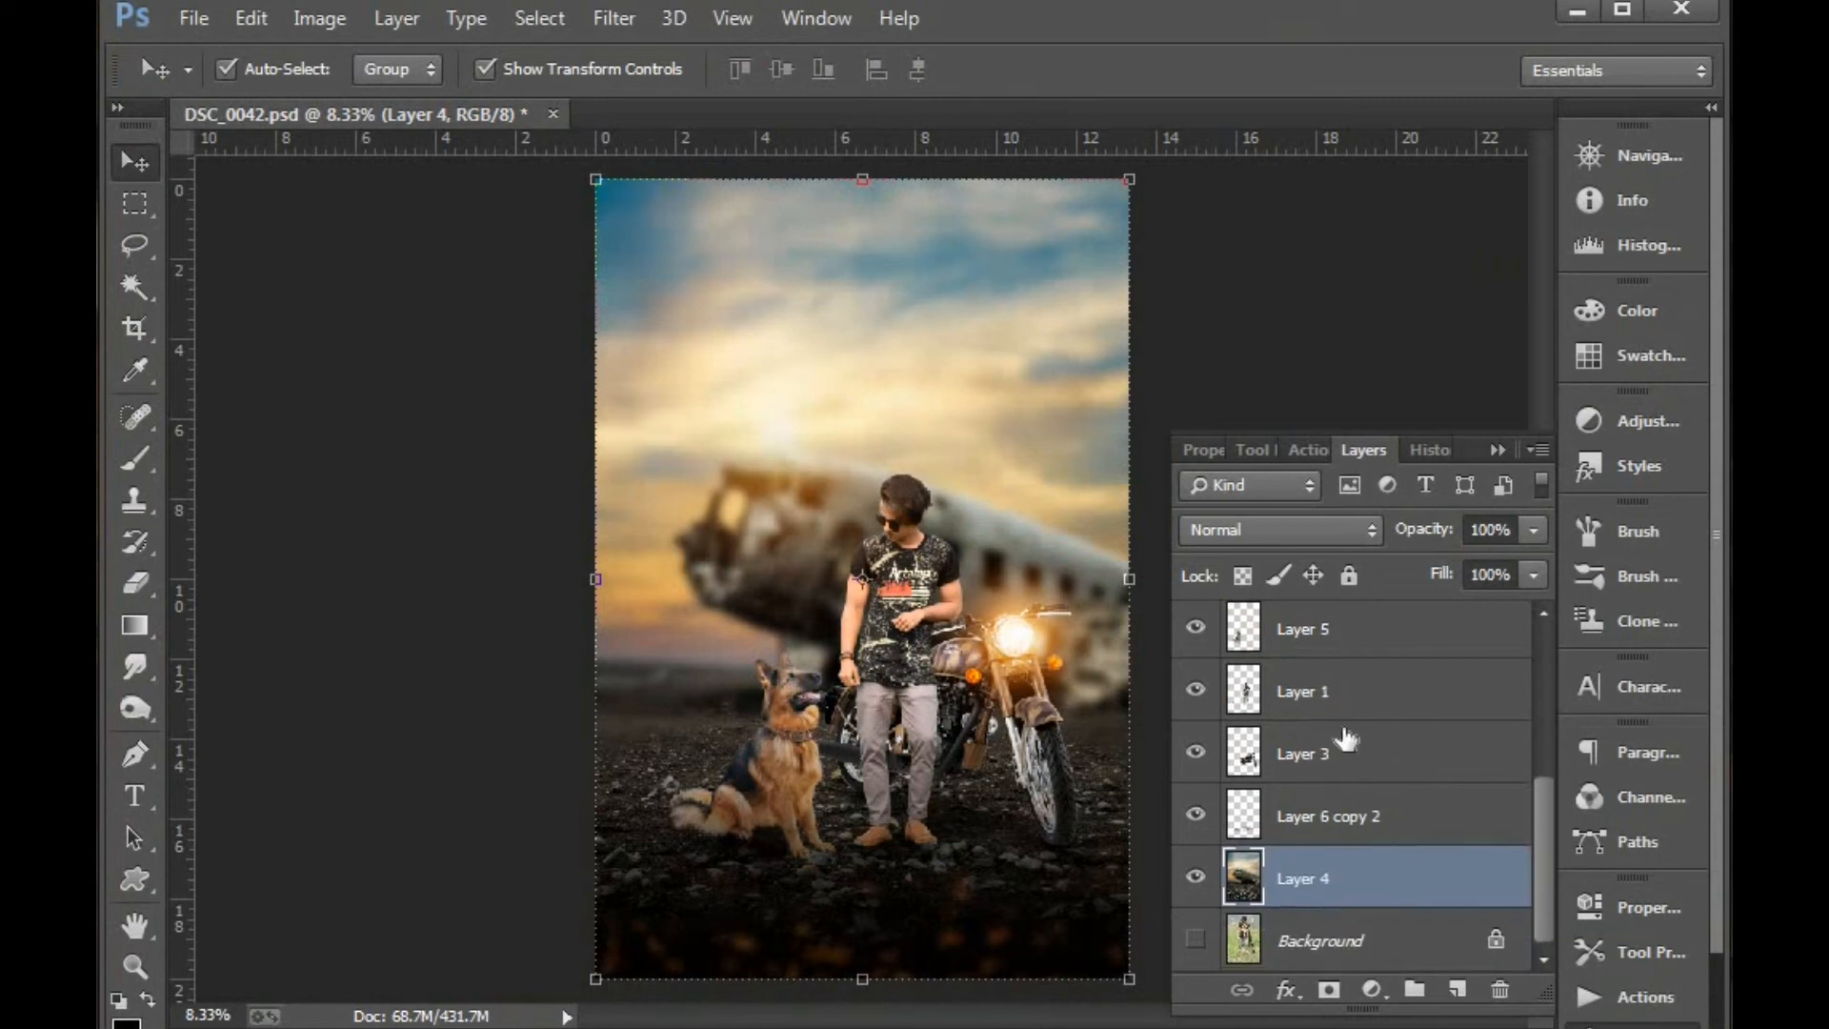
click(1341, 817)
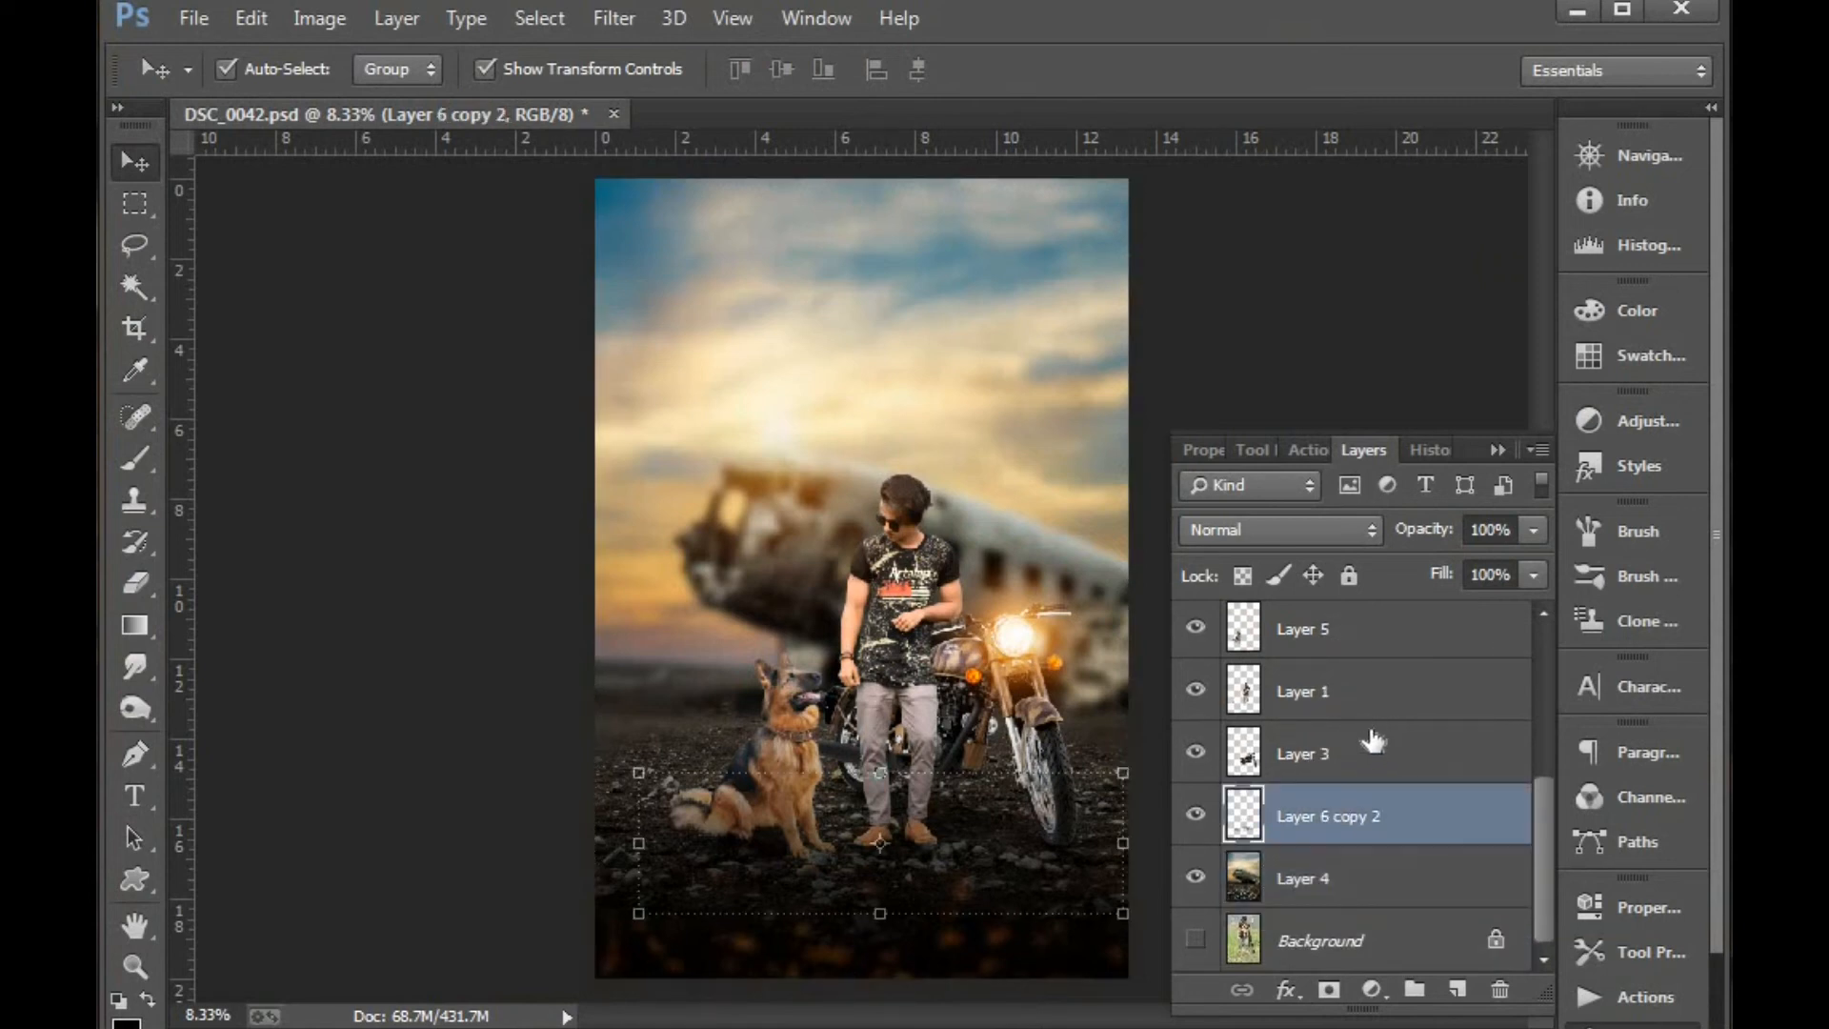
click(1346, 753)
click(1347, 690)
scroll(1347, 684, up, 5)
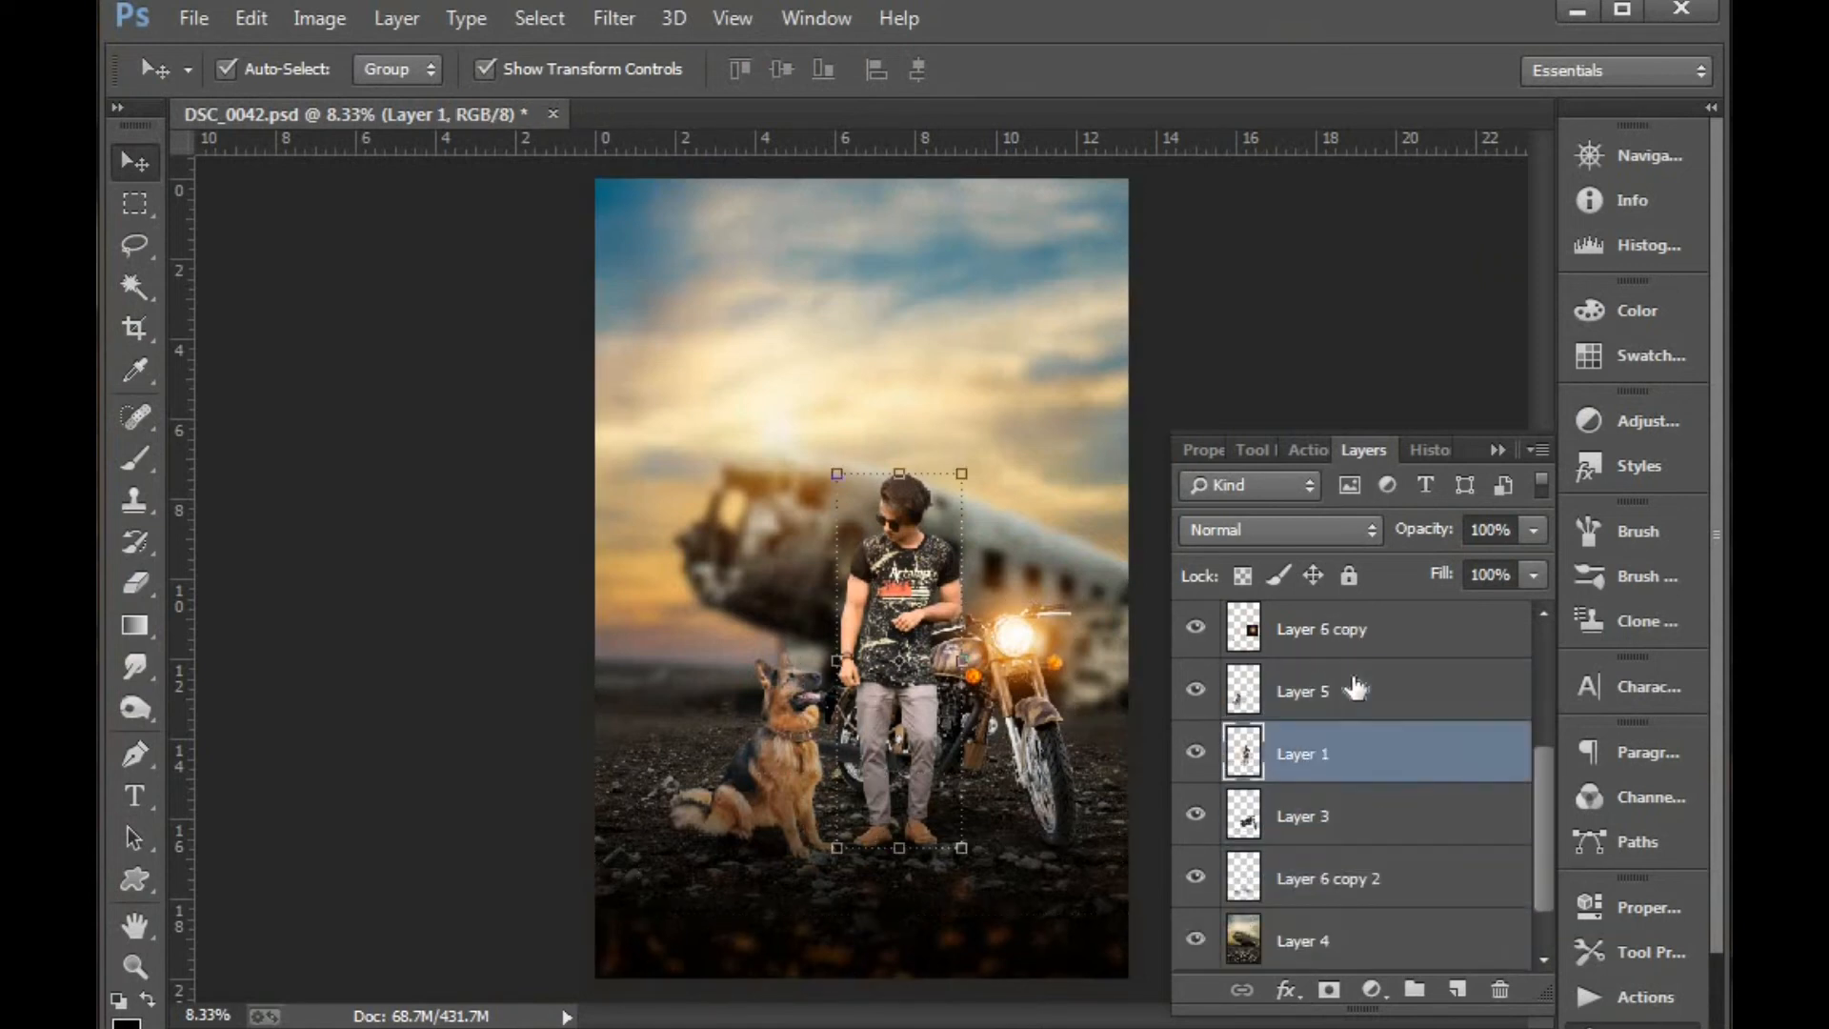
click(1338, 629)
click(1379, 690)
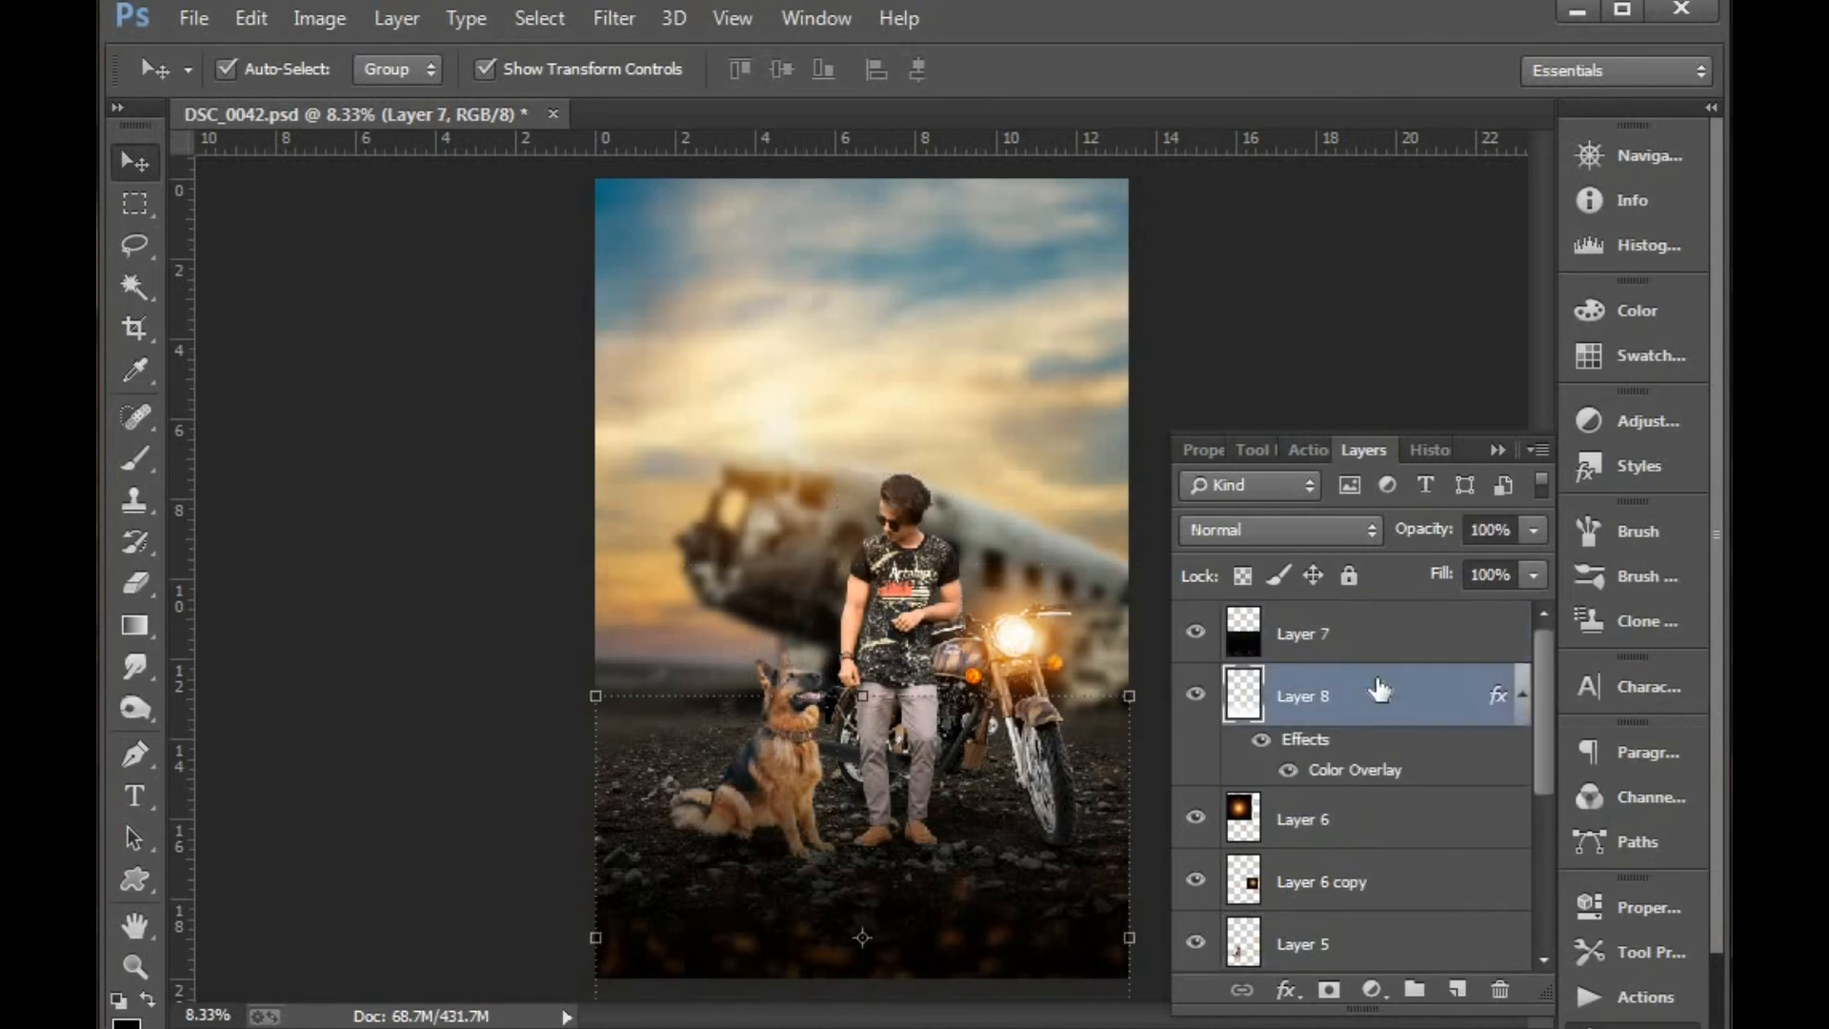
drag(1429, 532, 1412, 537)
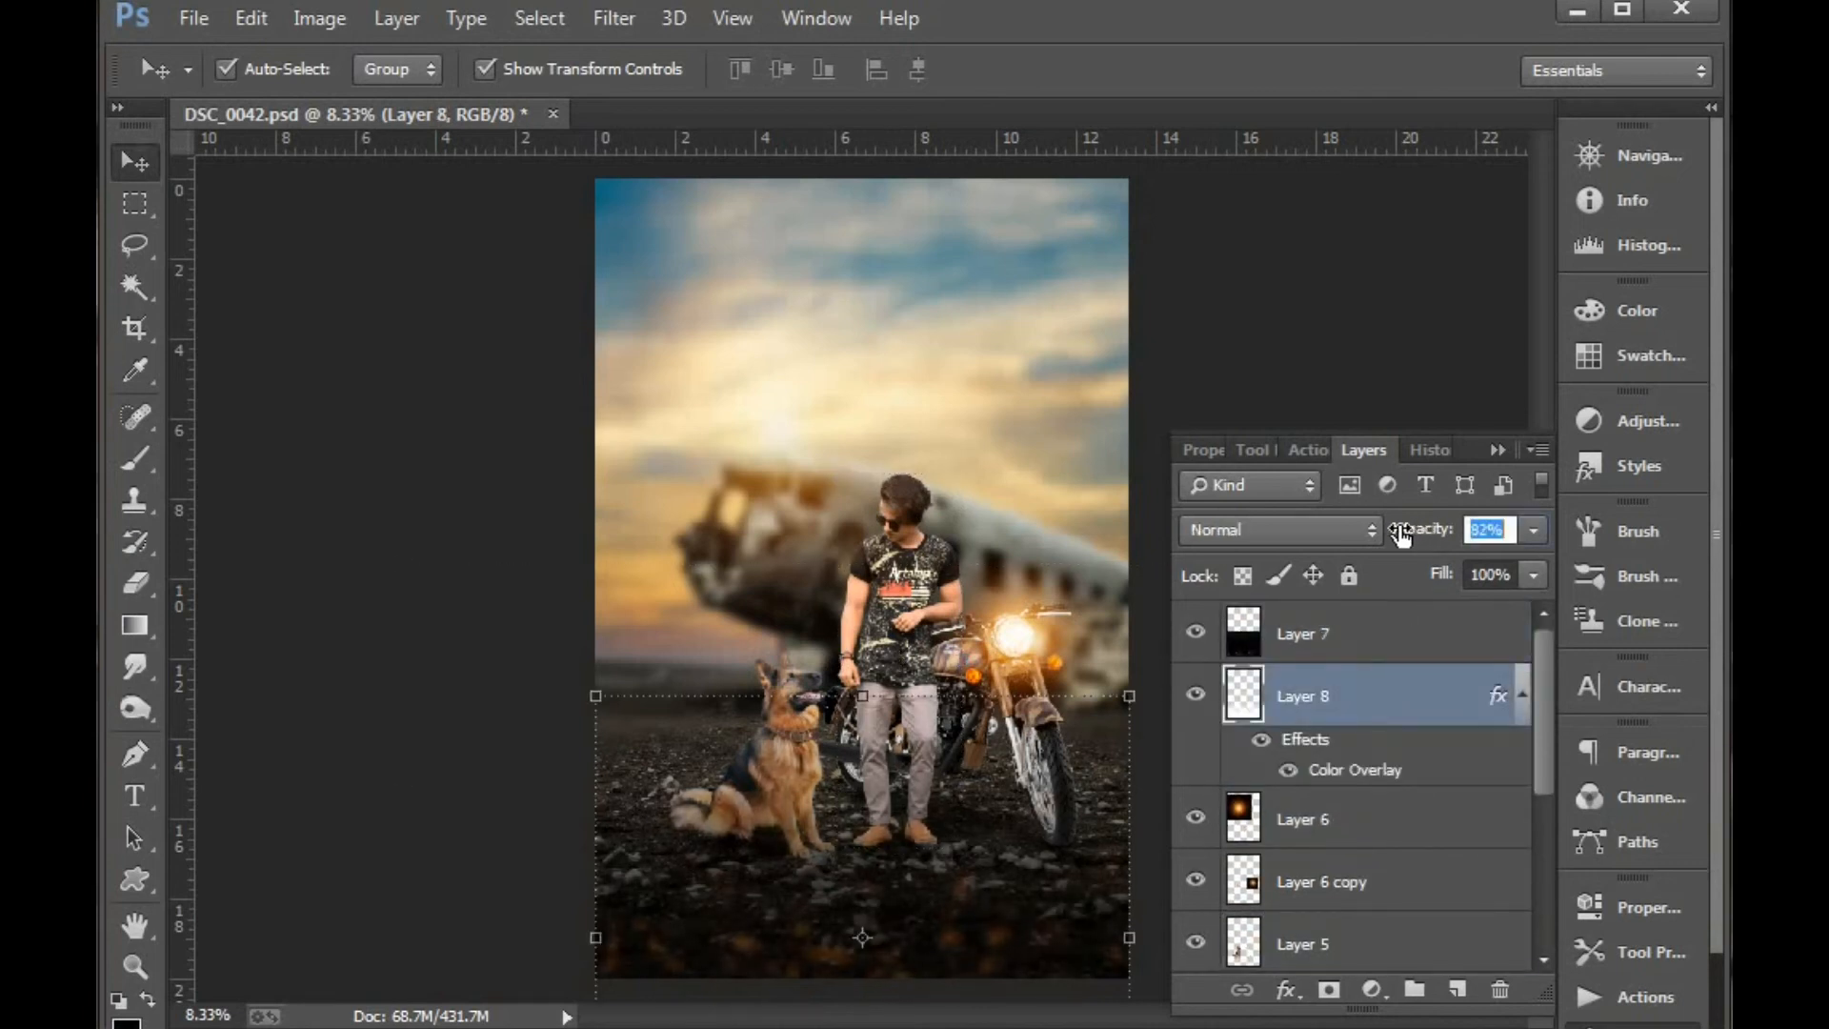
key(Return)
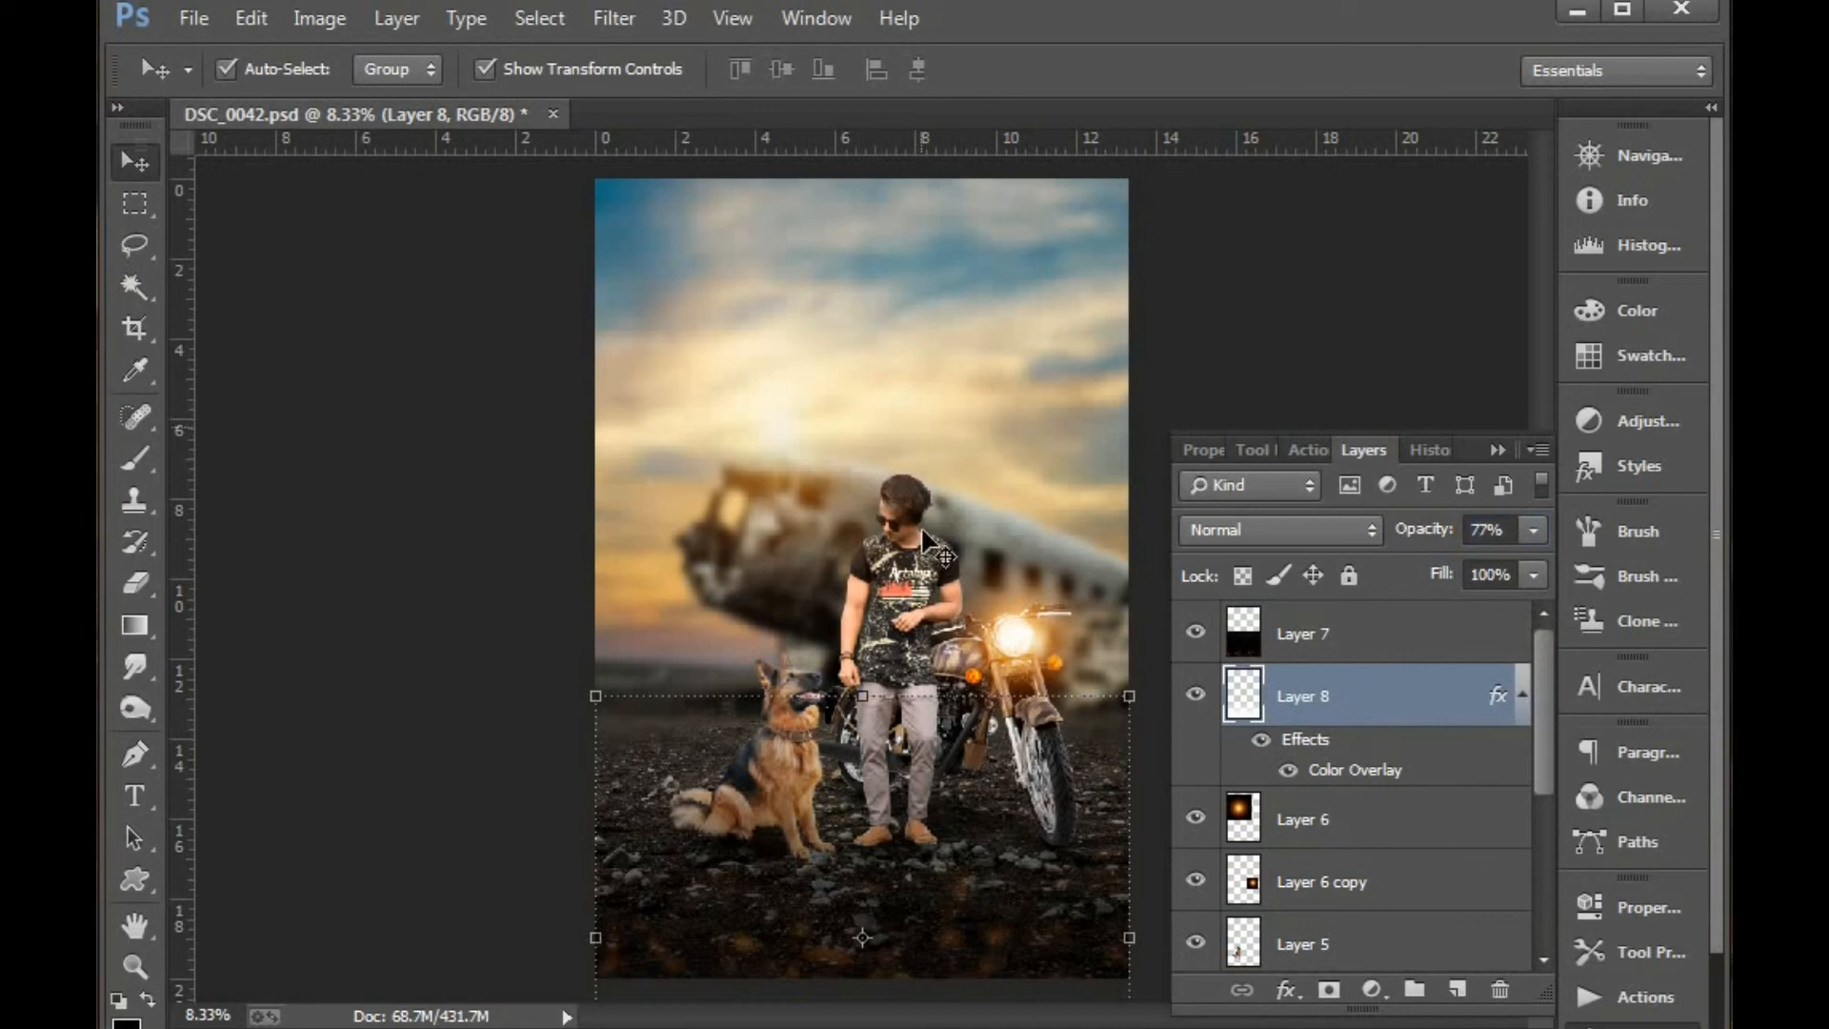
Merge all visible layers into a single layer, keeping the hidden Background separate
click(912, 549)
click(905, 693)
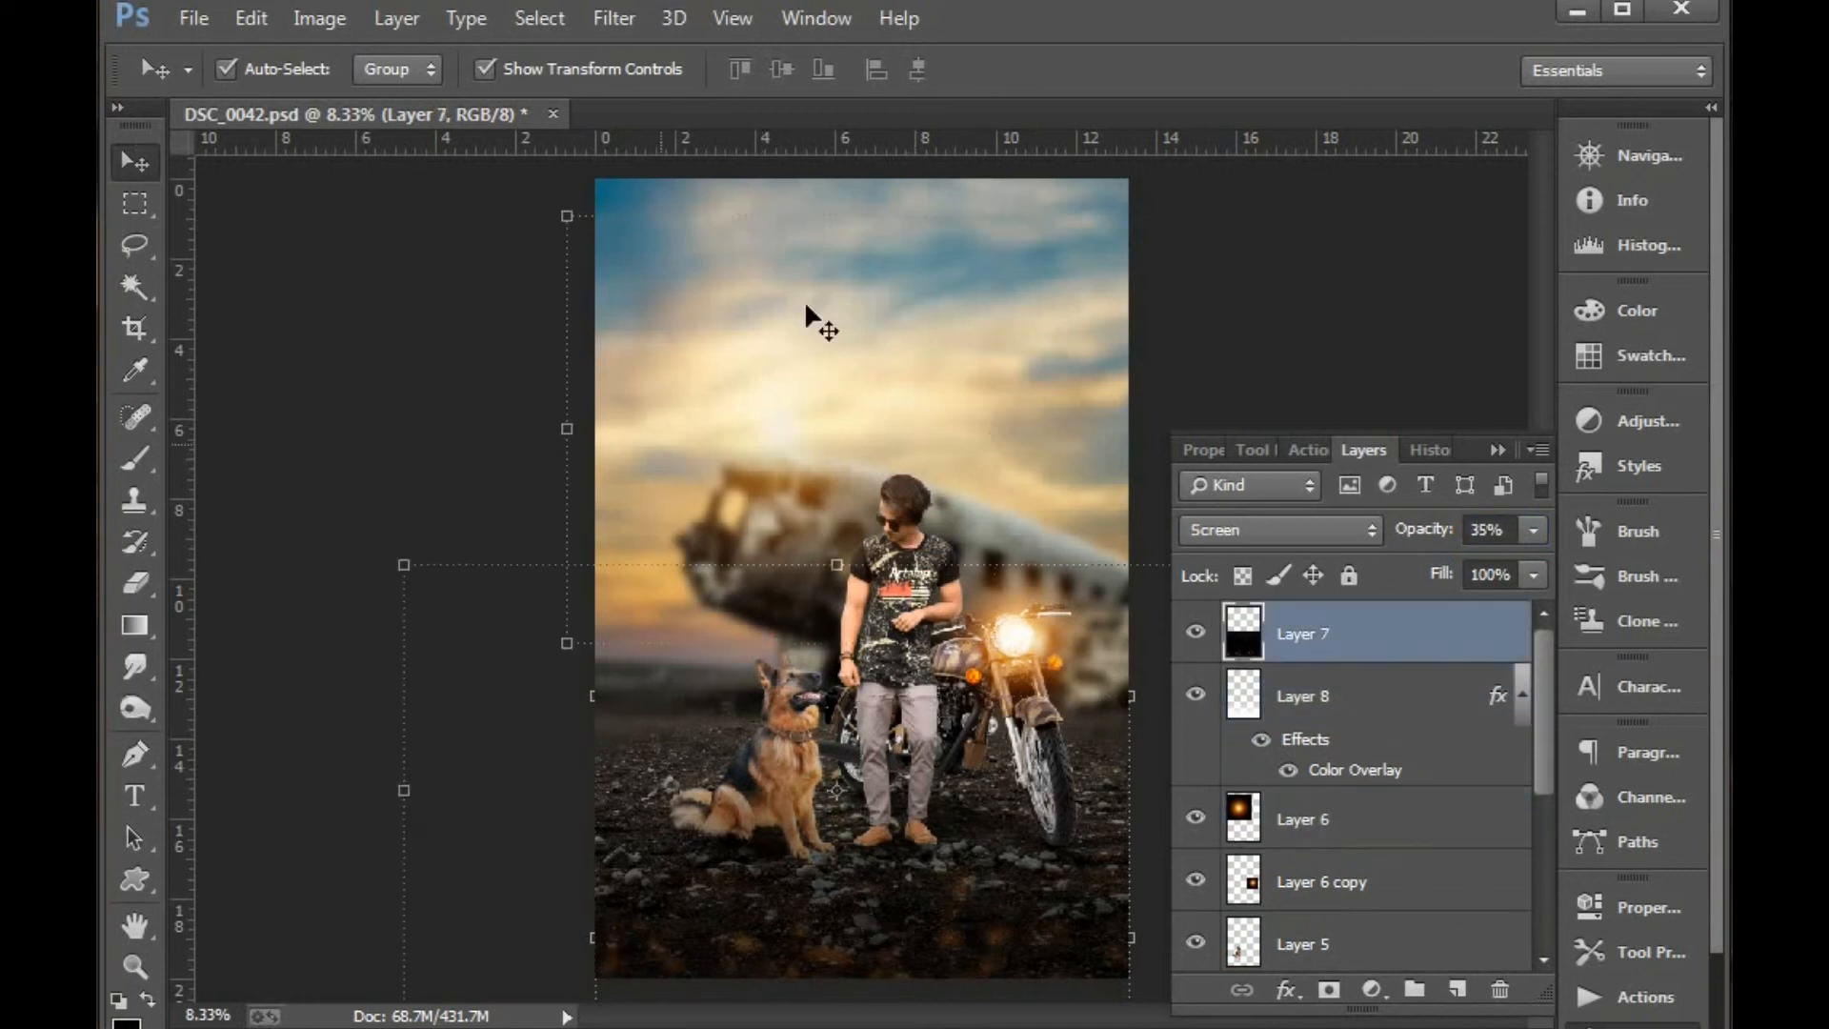
key(ctrl+minus)
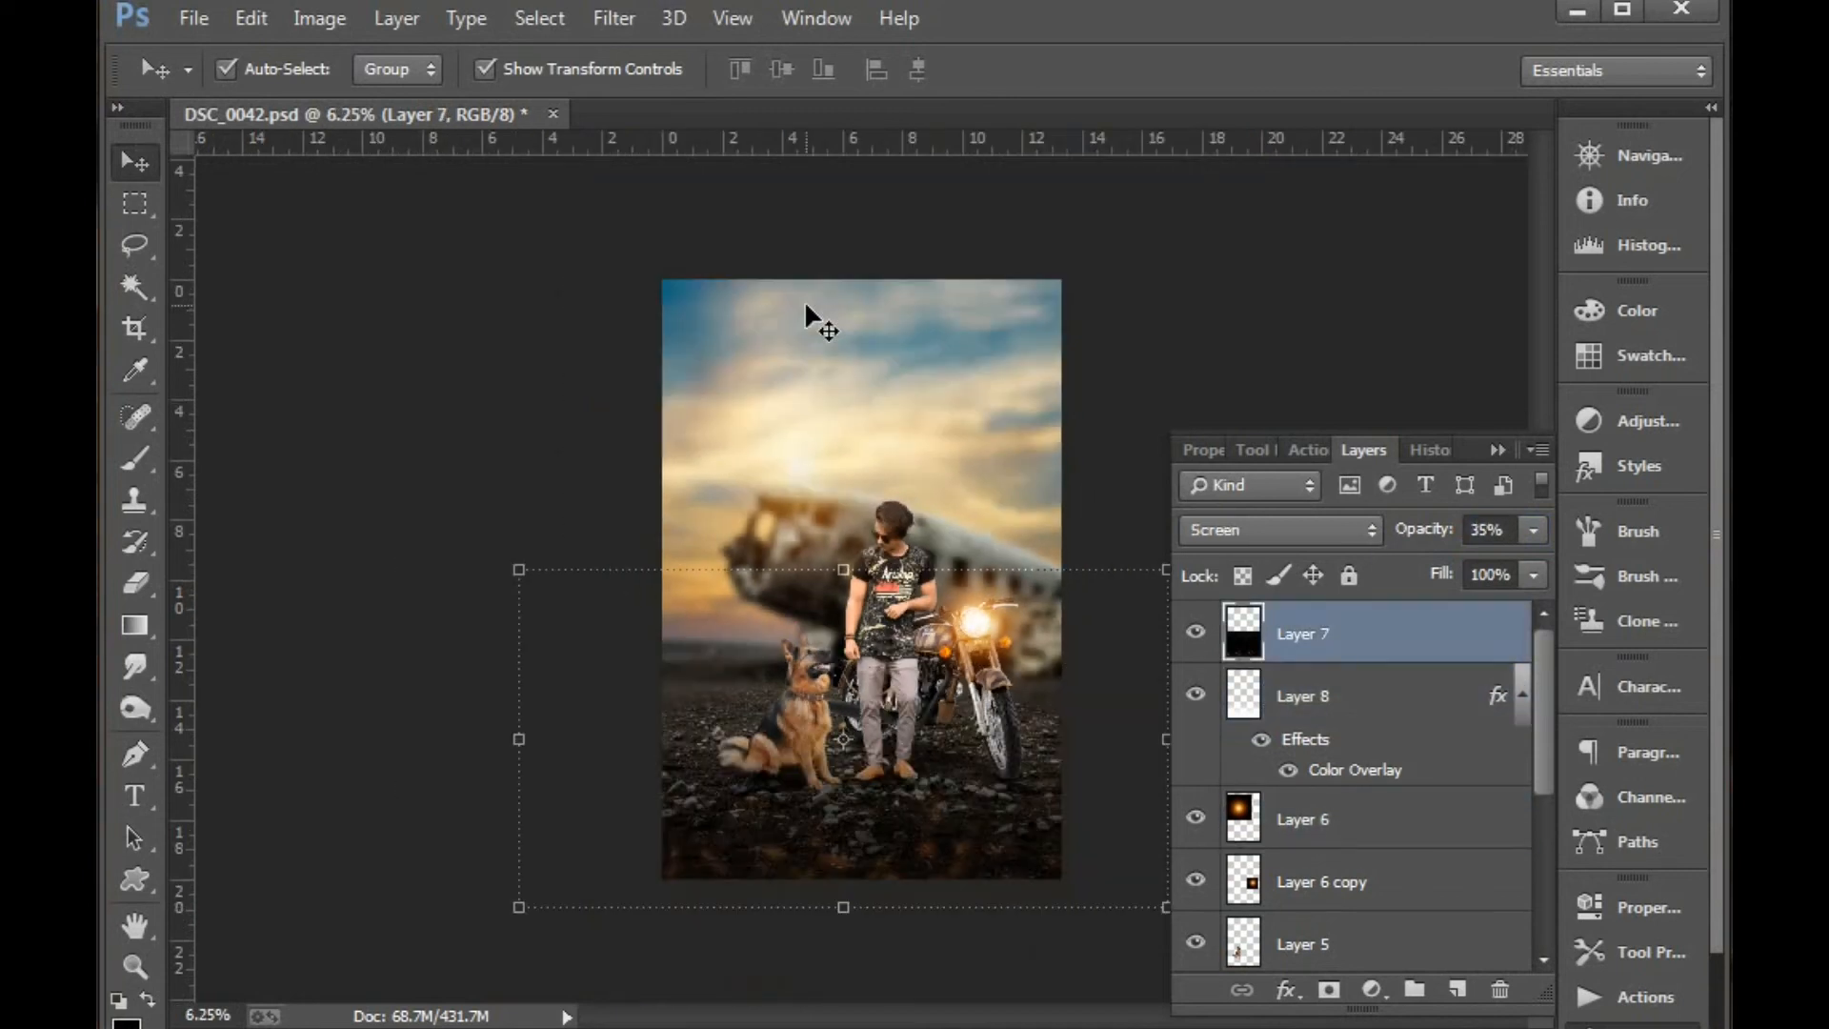
double_click(1351, 774)
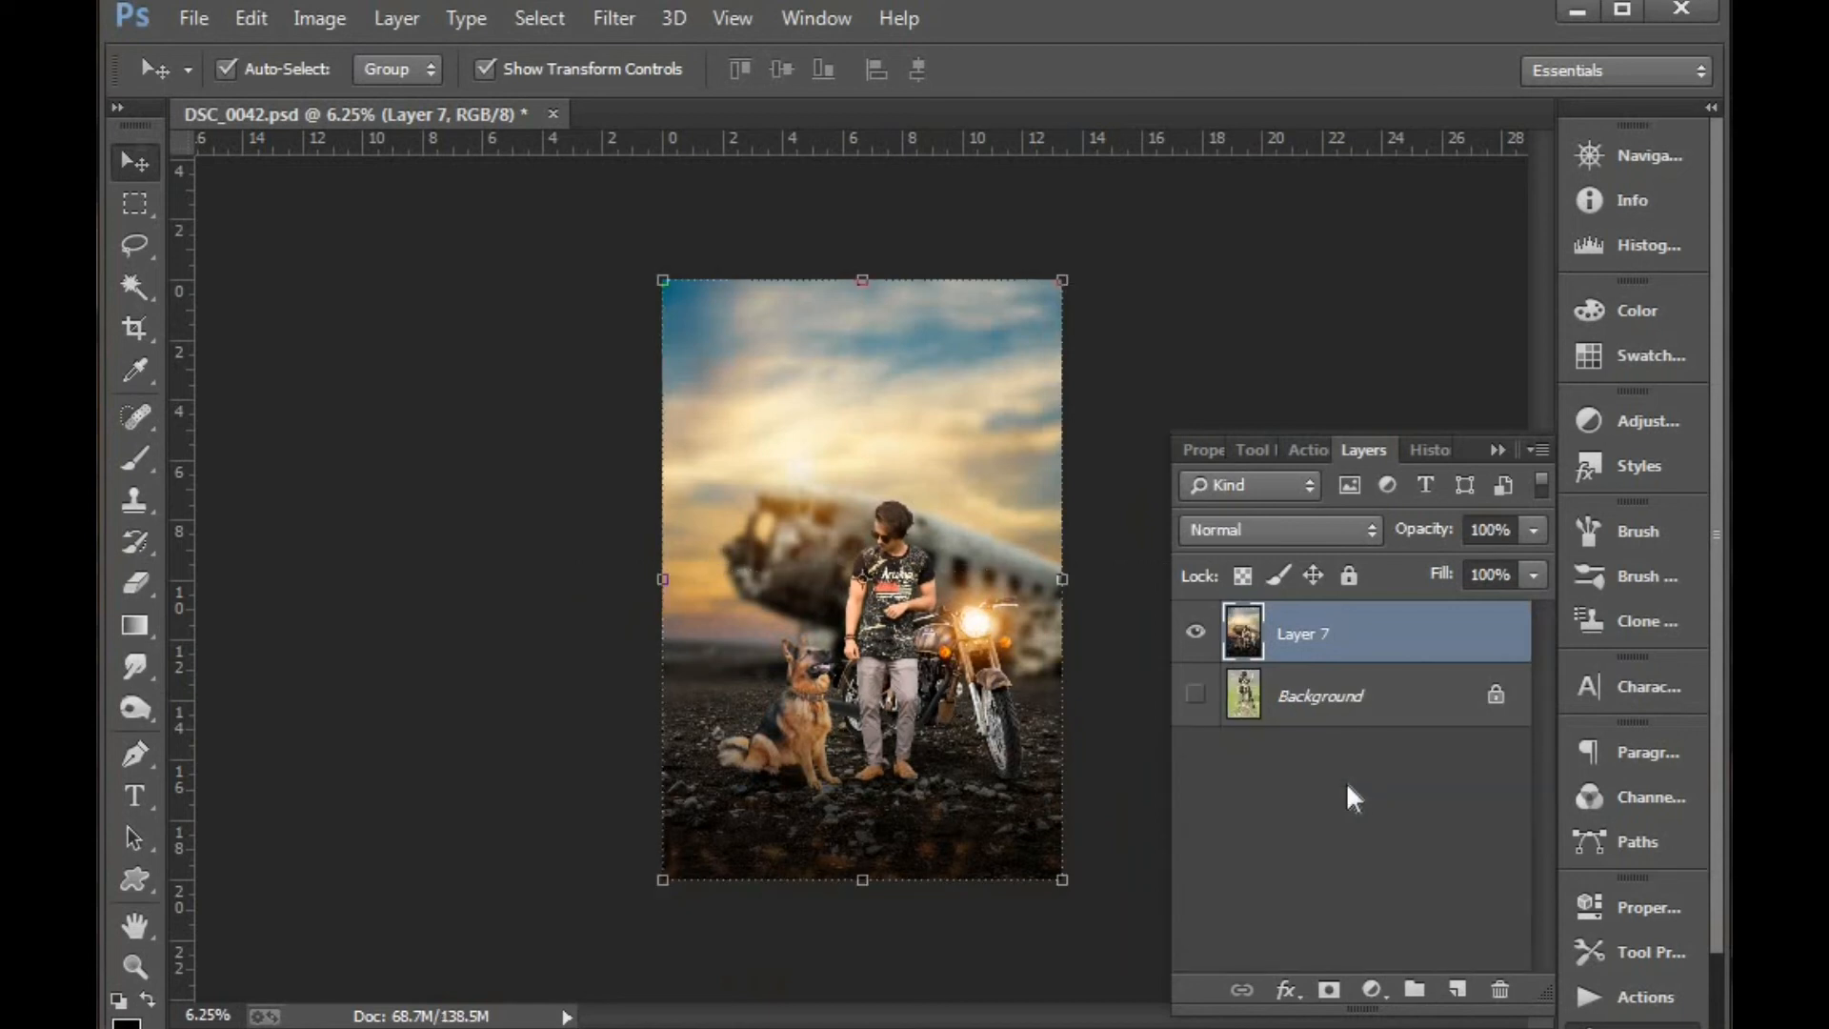
Start the Camera Raw Filter on the merged layer and set the post-crop vignetting amount to -34
click(613, 18)
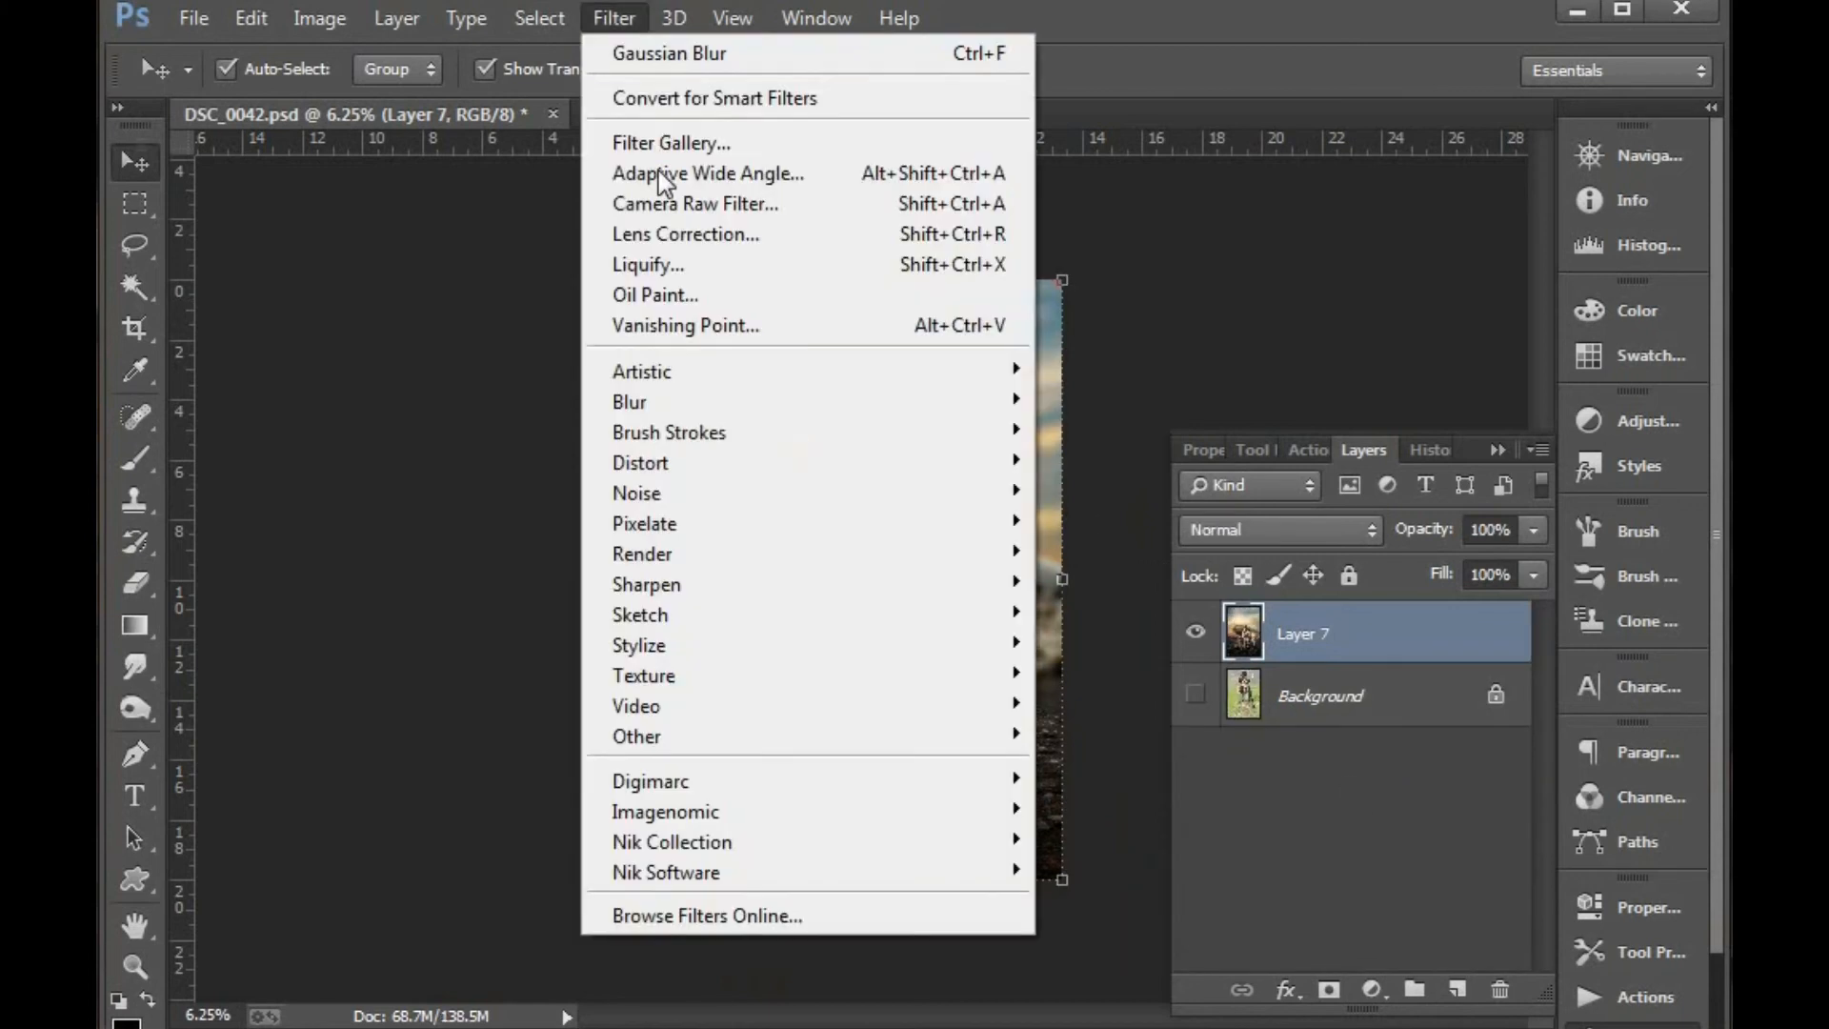
click(972, 208)
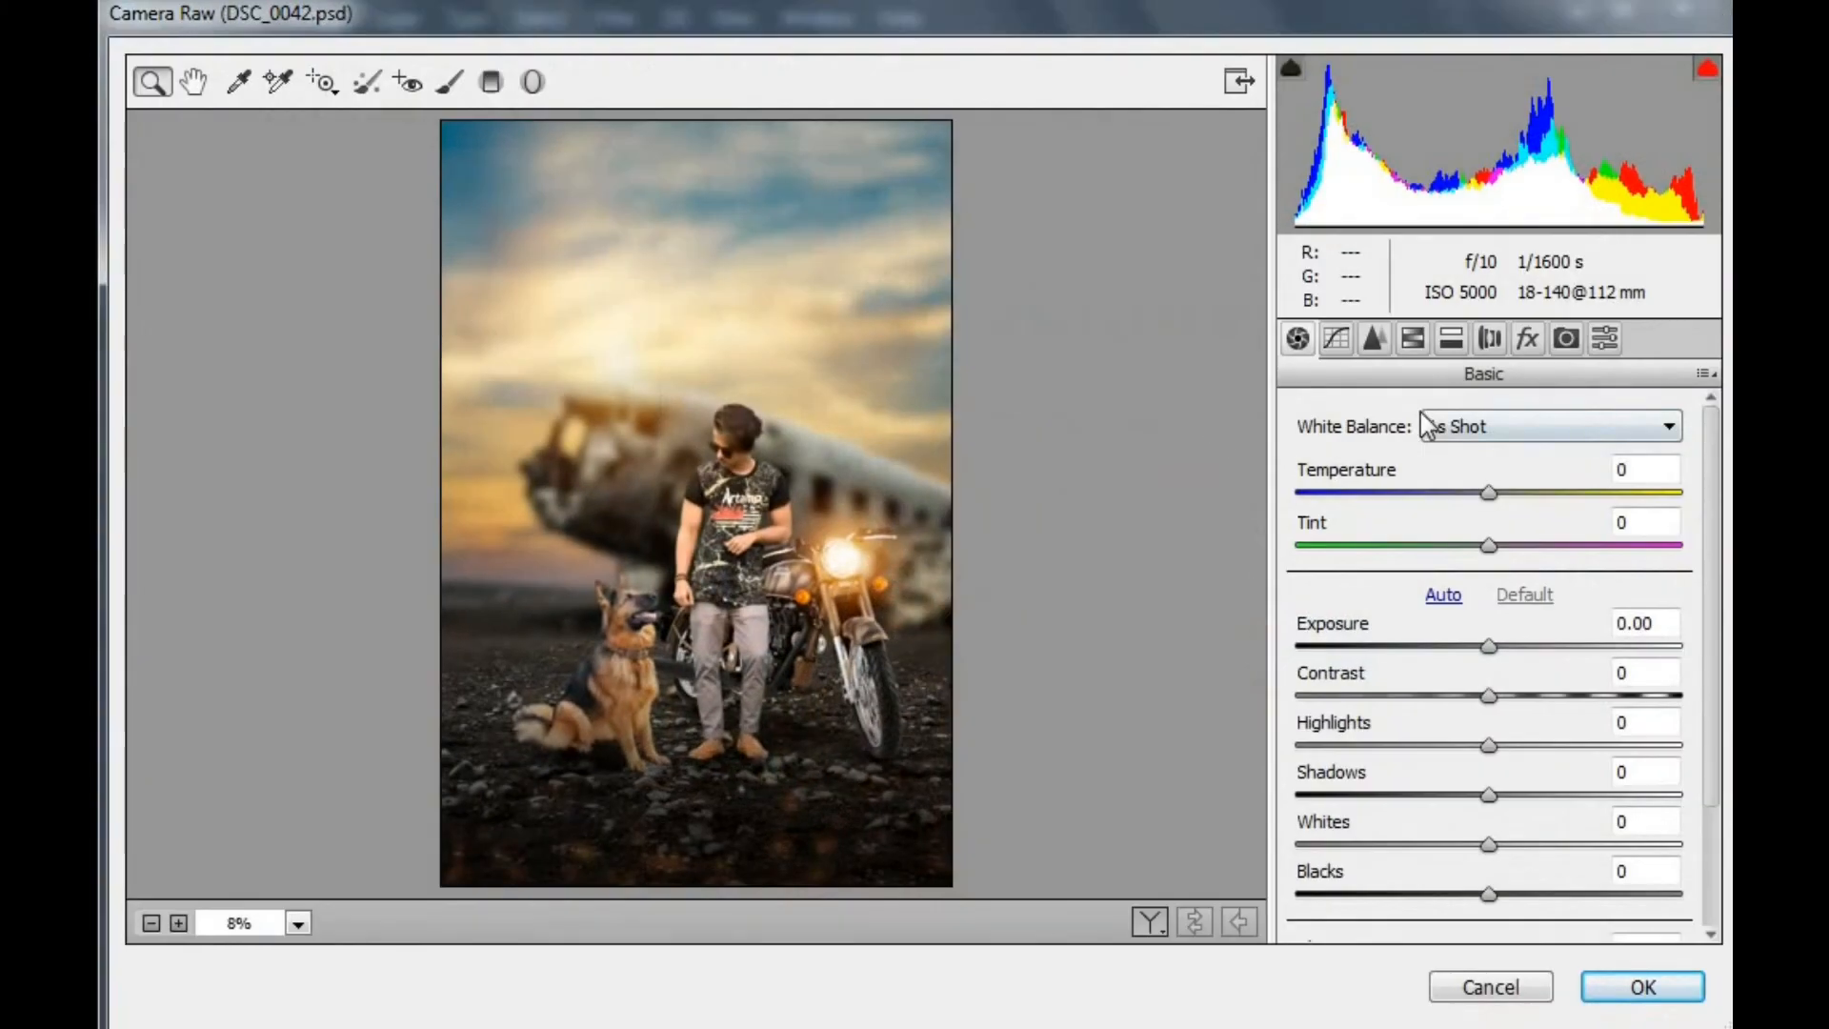
click(1527, 338)
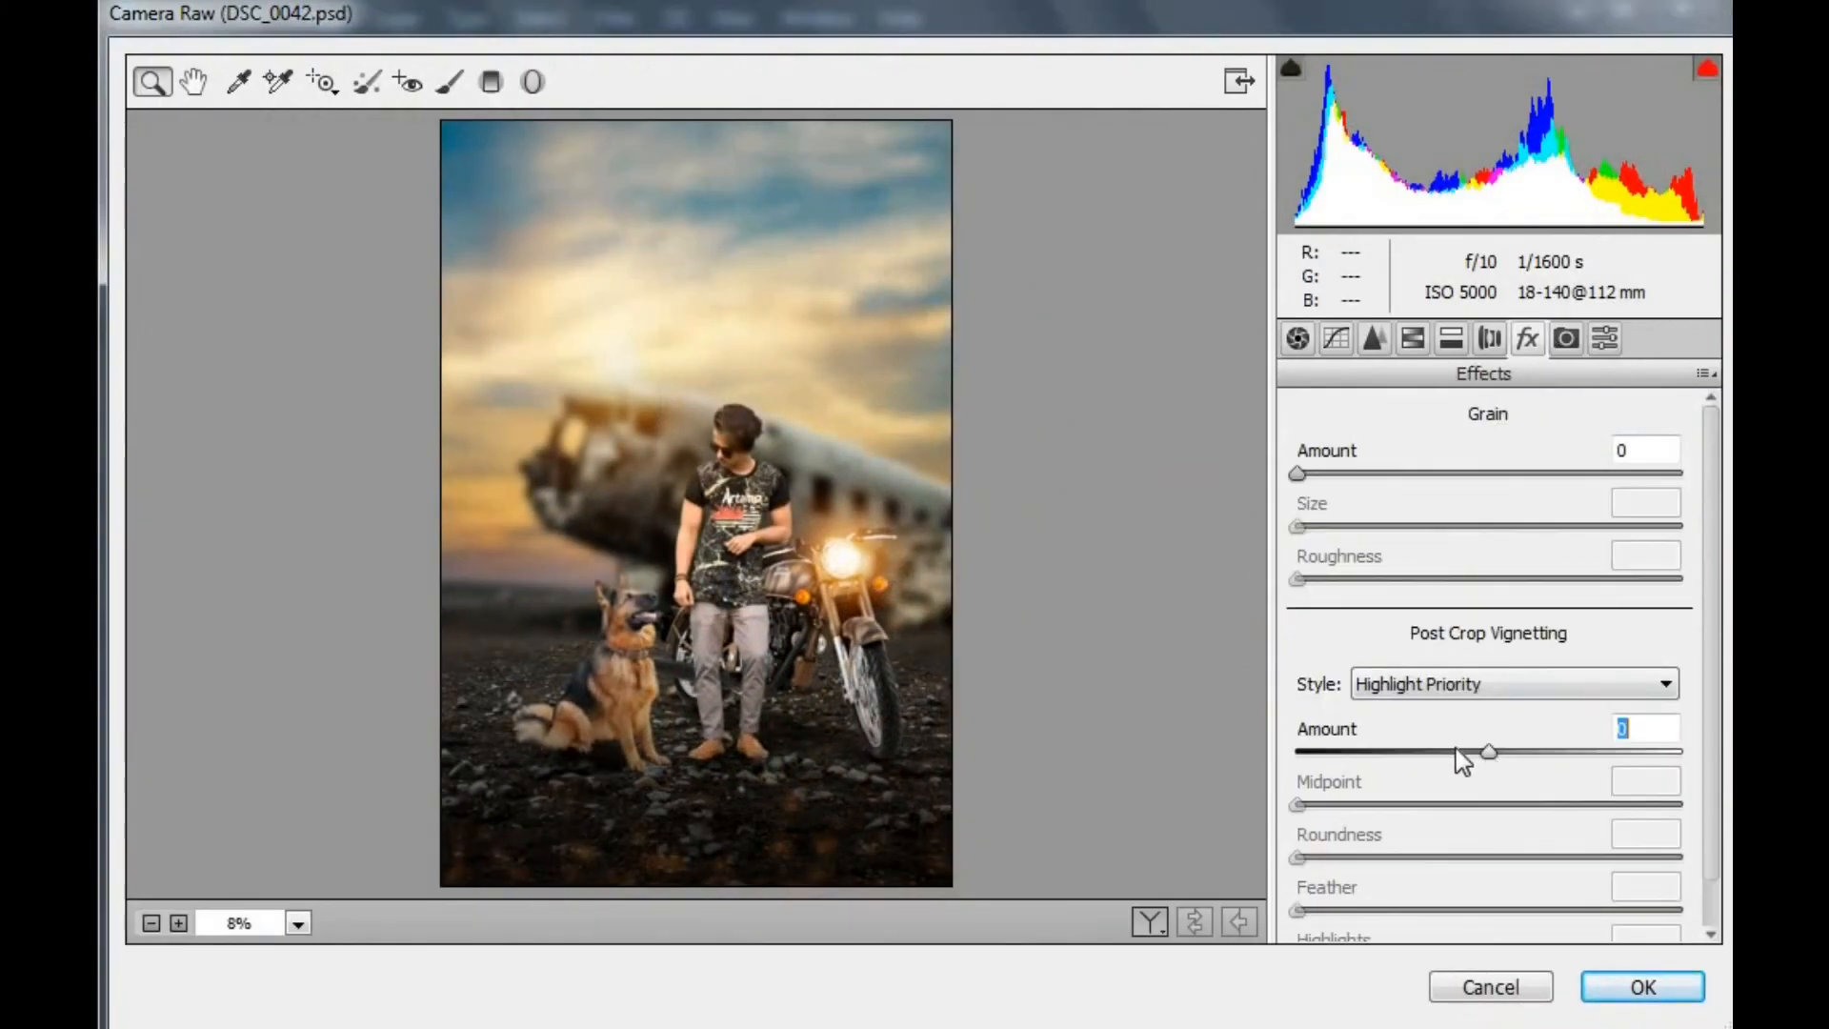
mouse_move(1456, 747)
mouse_down()
mouse_move(1405, 747)
mouse_move(1423, 743)
mouse_up()
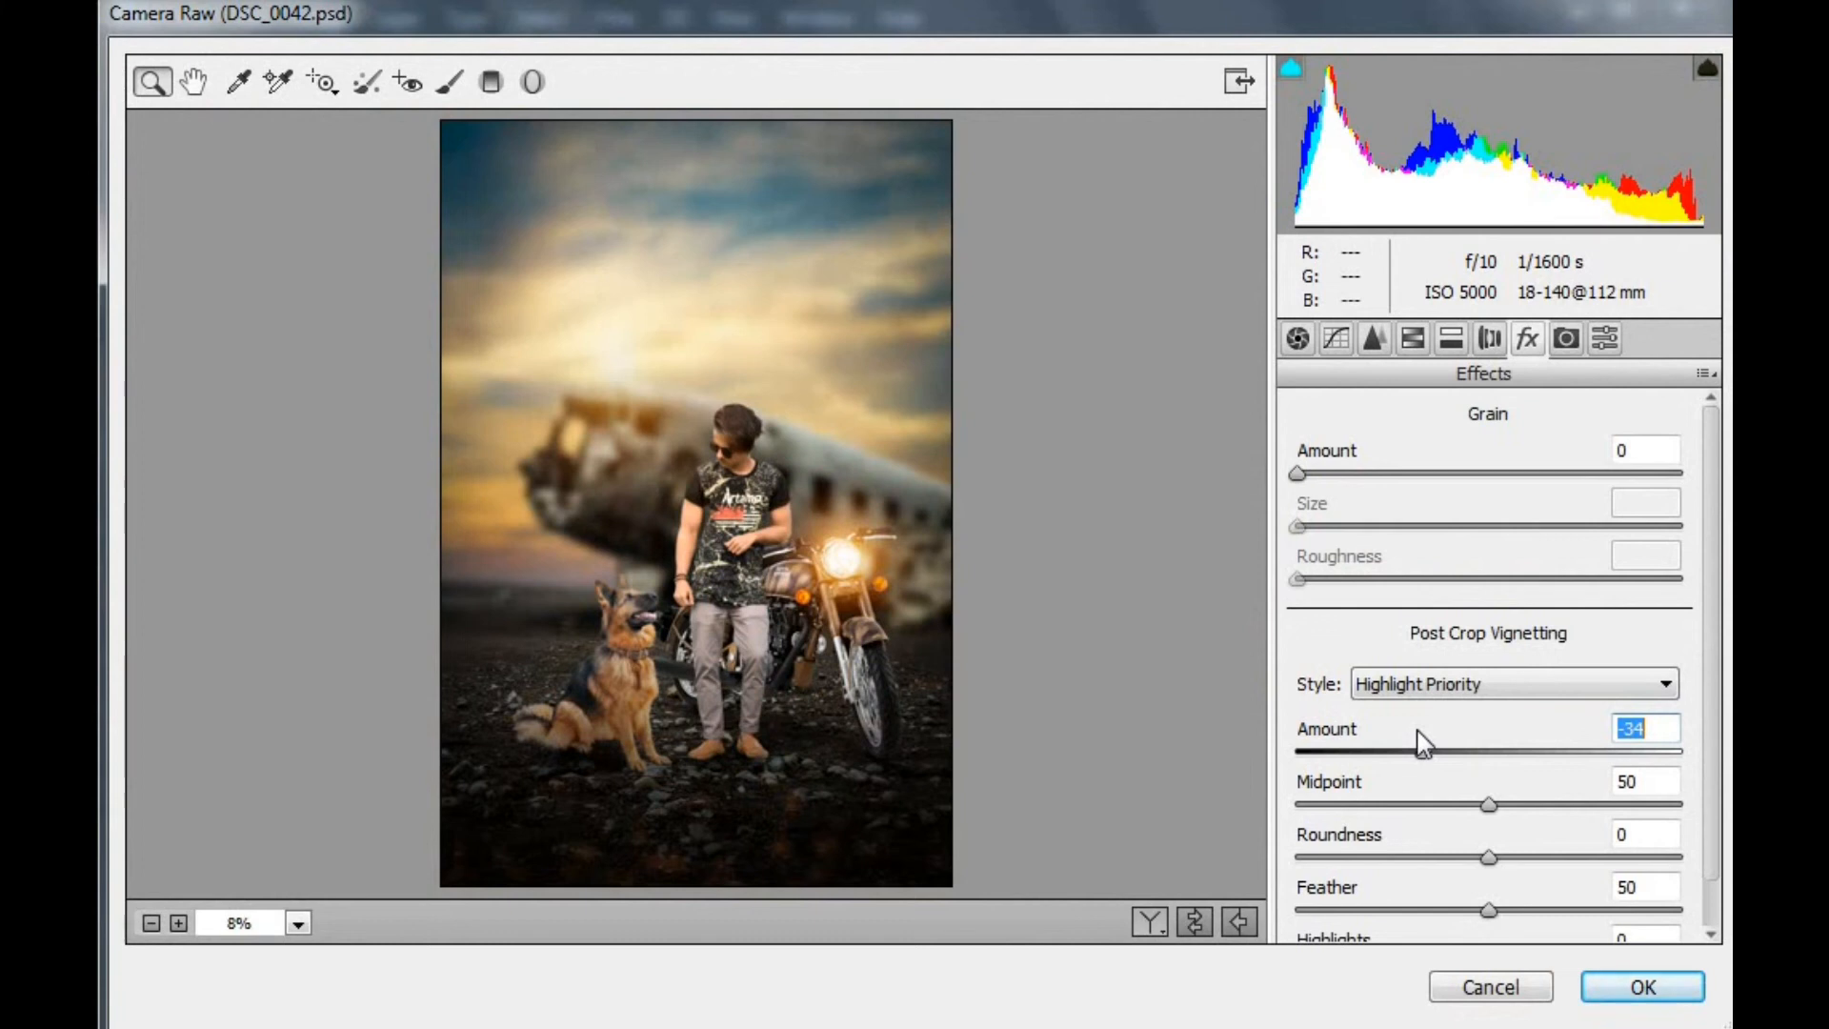
Set the Camera Raw exposure to -0.30 and the highlights to -22
click(1300, 343)
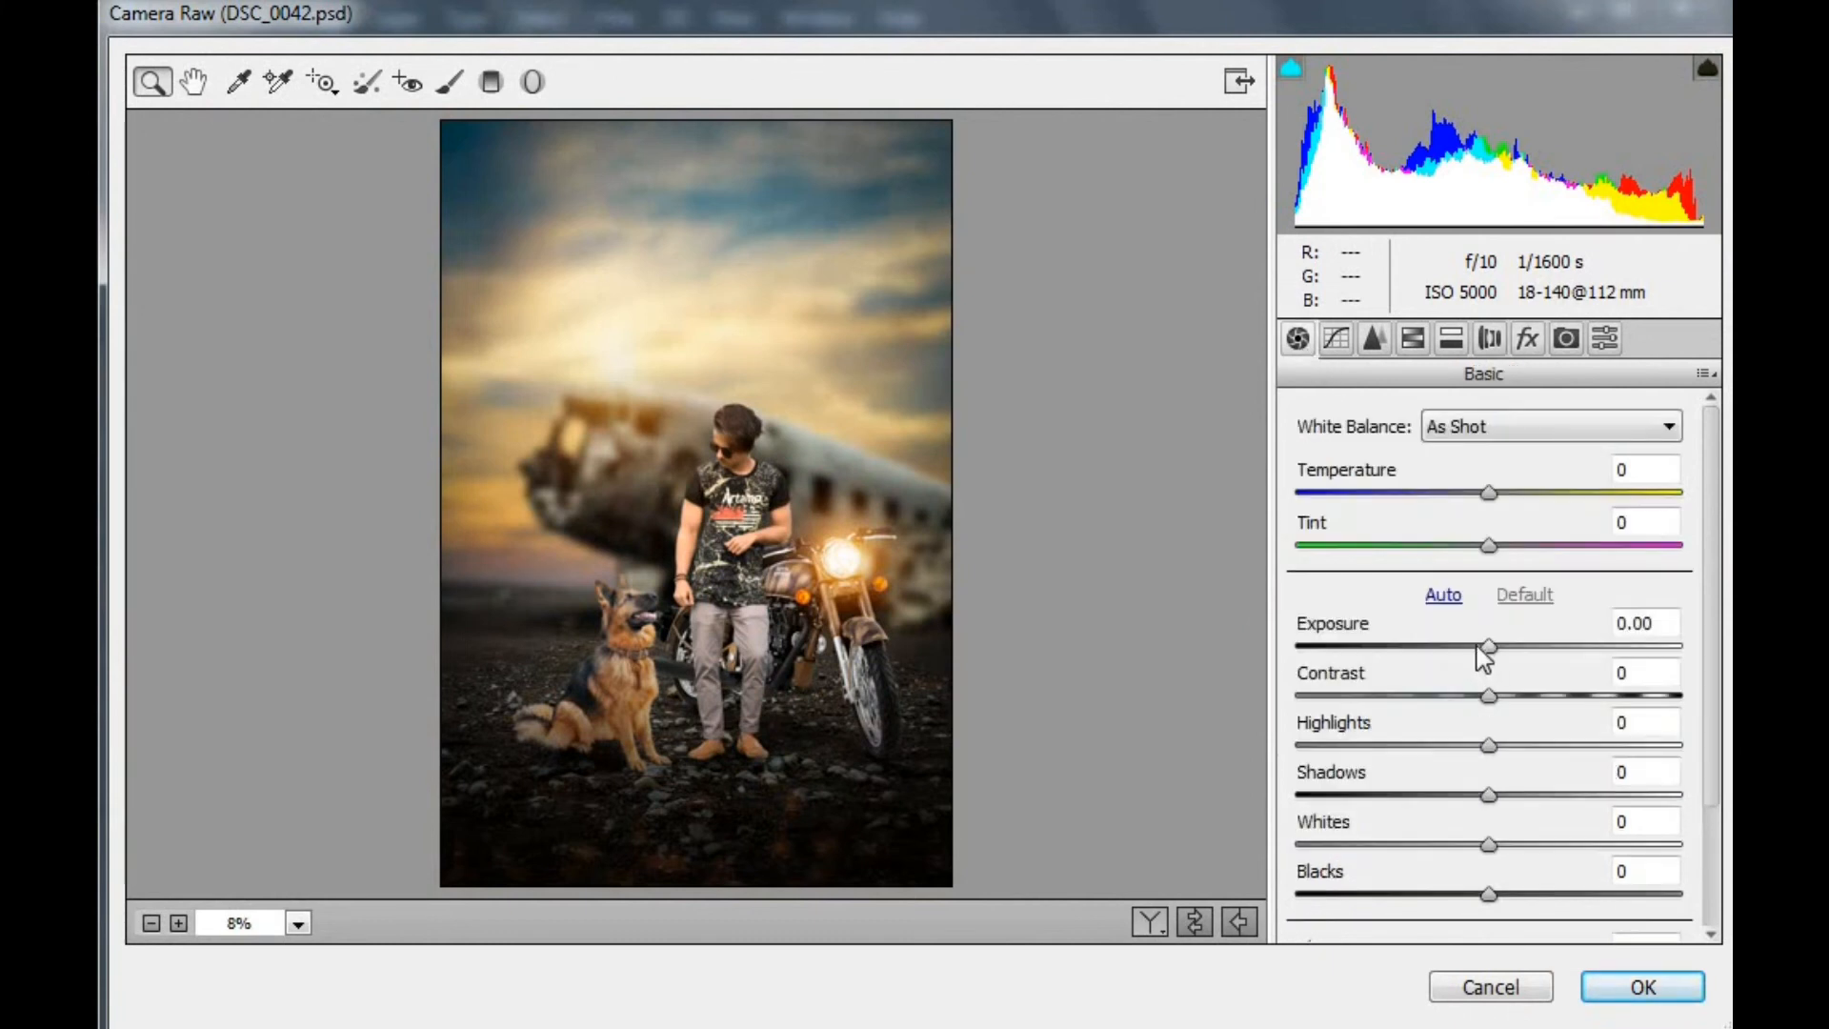
drag(1479, 647, 1478, 644)
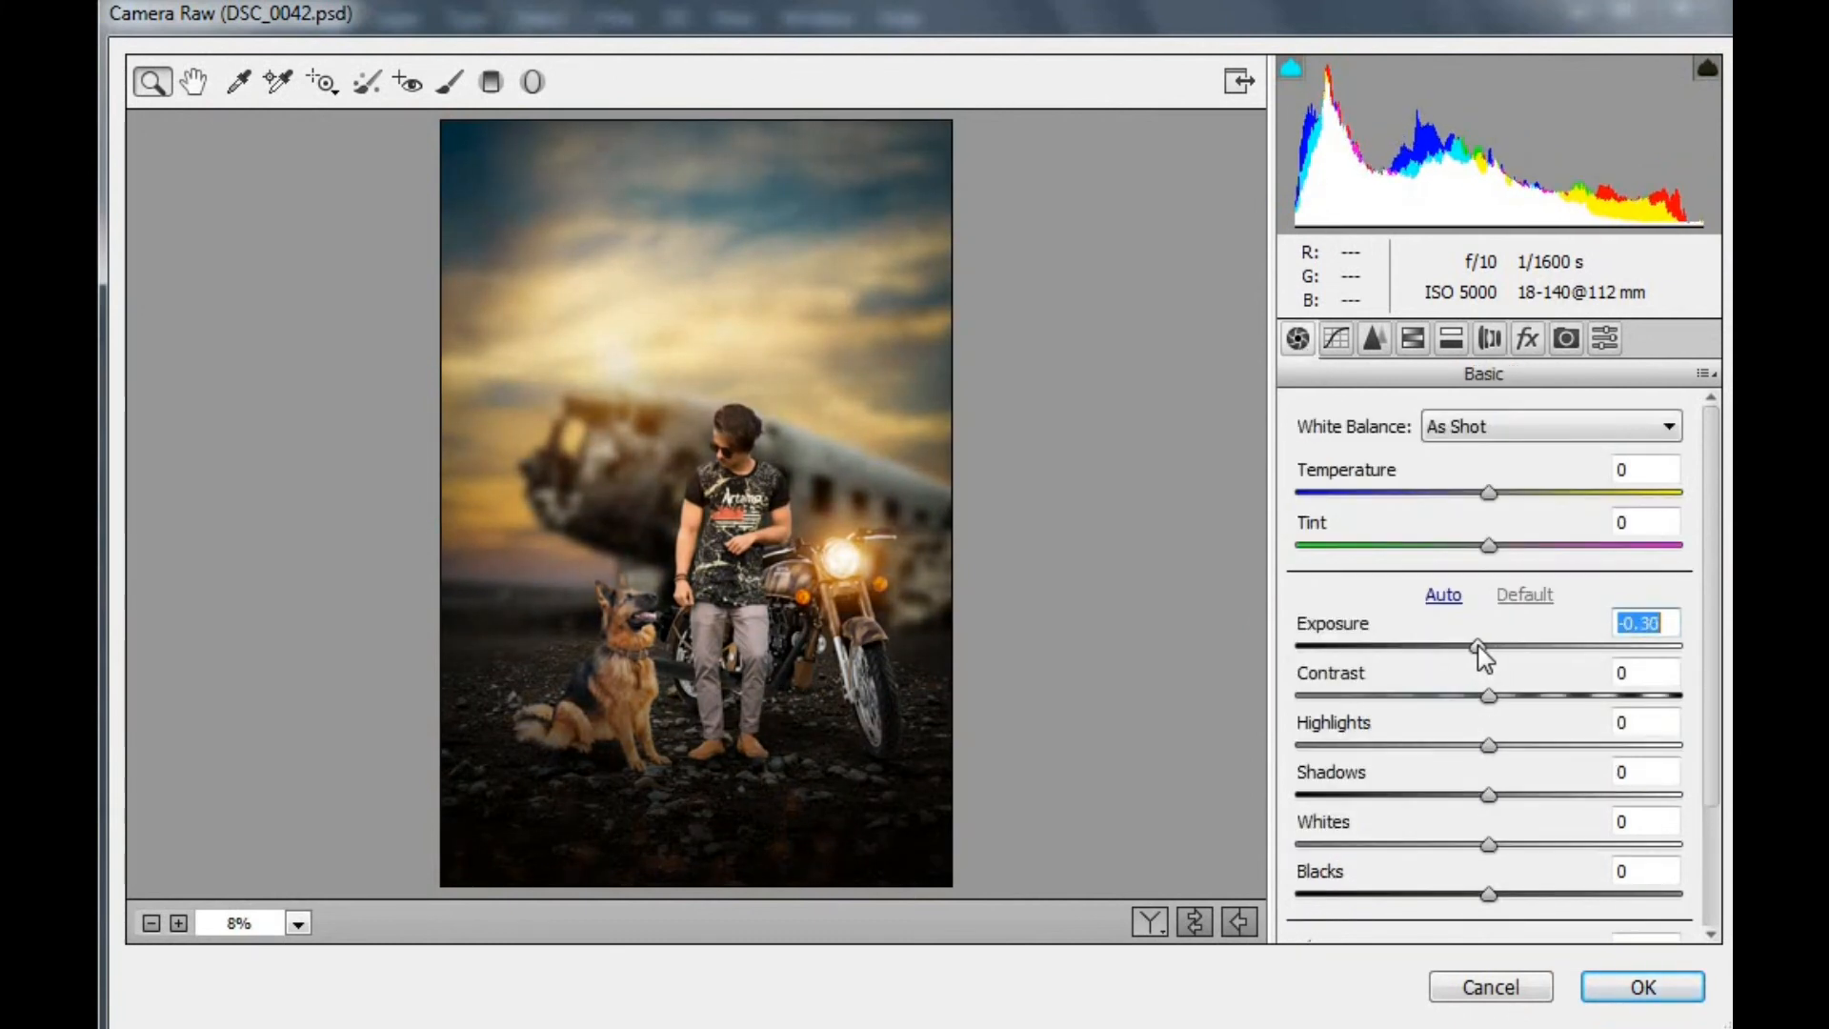
mouse_move(1474, 743)
mouse_down()
mouse_move(1388, 747)
mouse_move(1439, 738)
mouse_up()
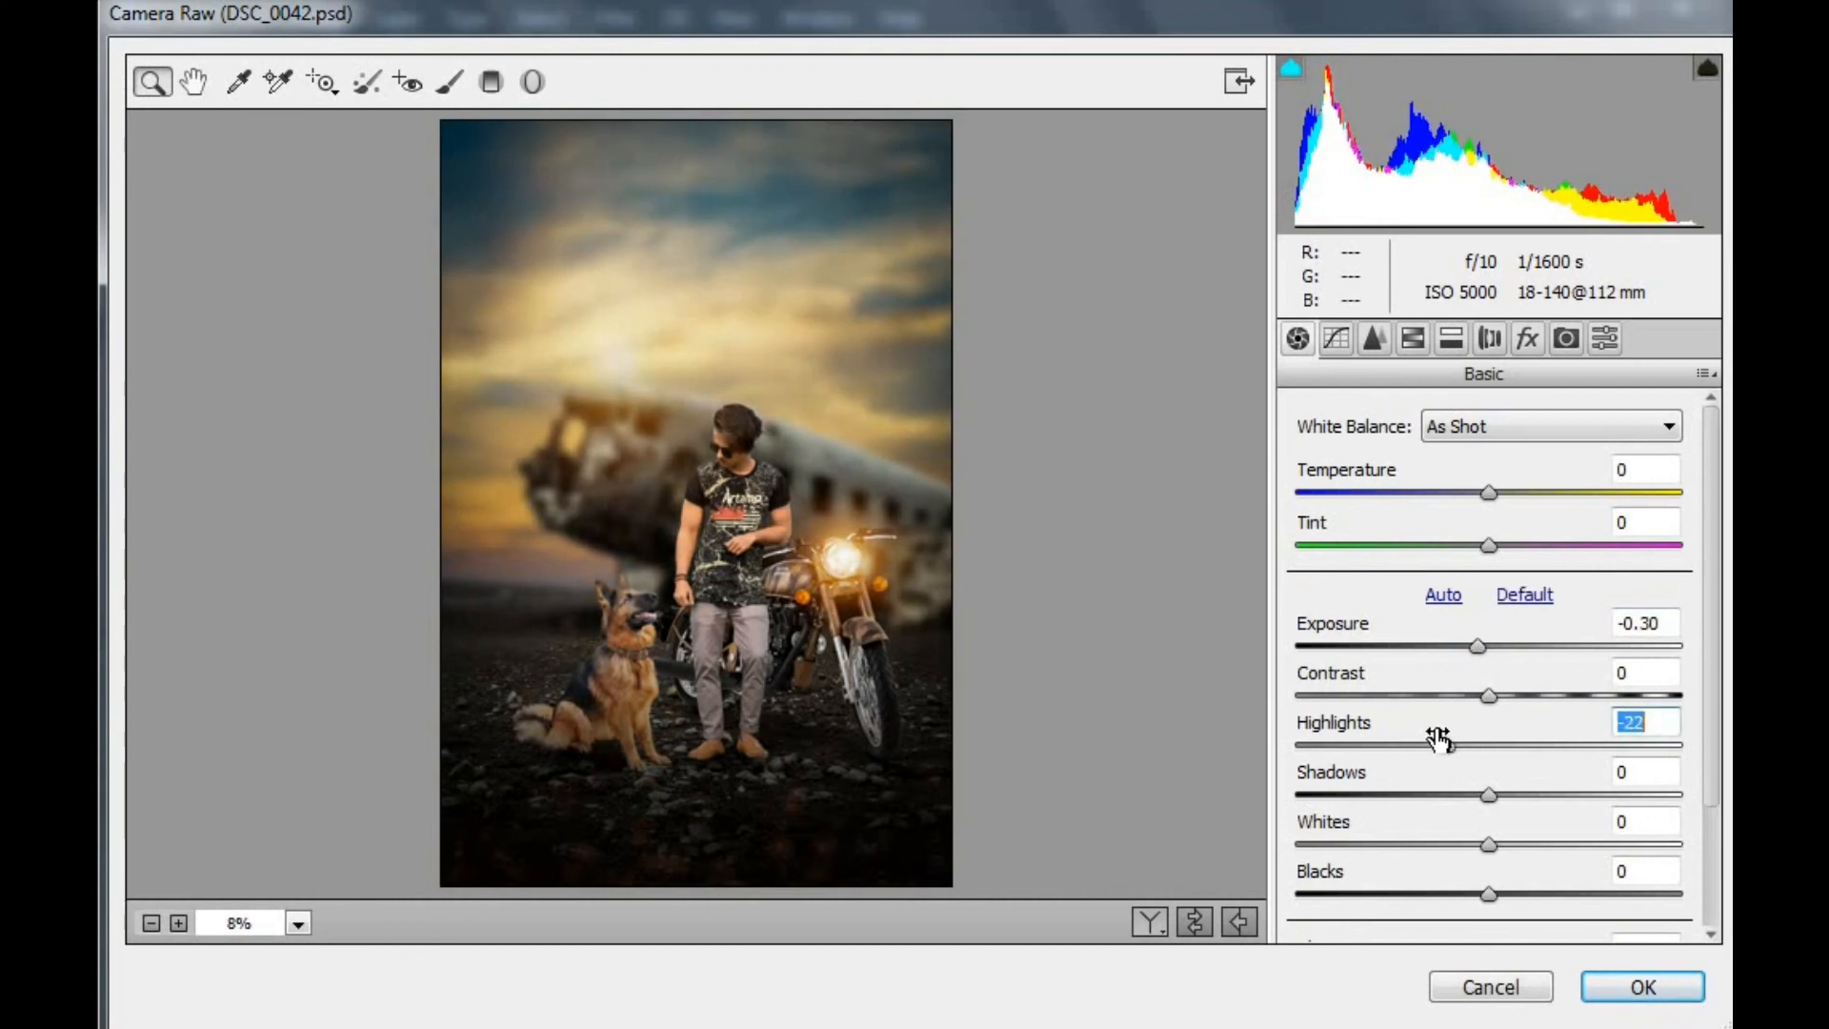
Set the oranges to saturation -13 and luminance +3 in the HSL adjustments
click(1413, 338)
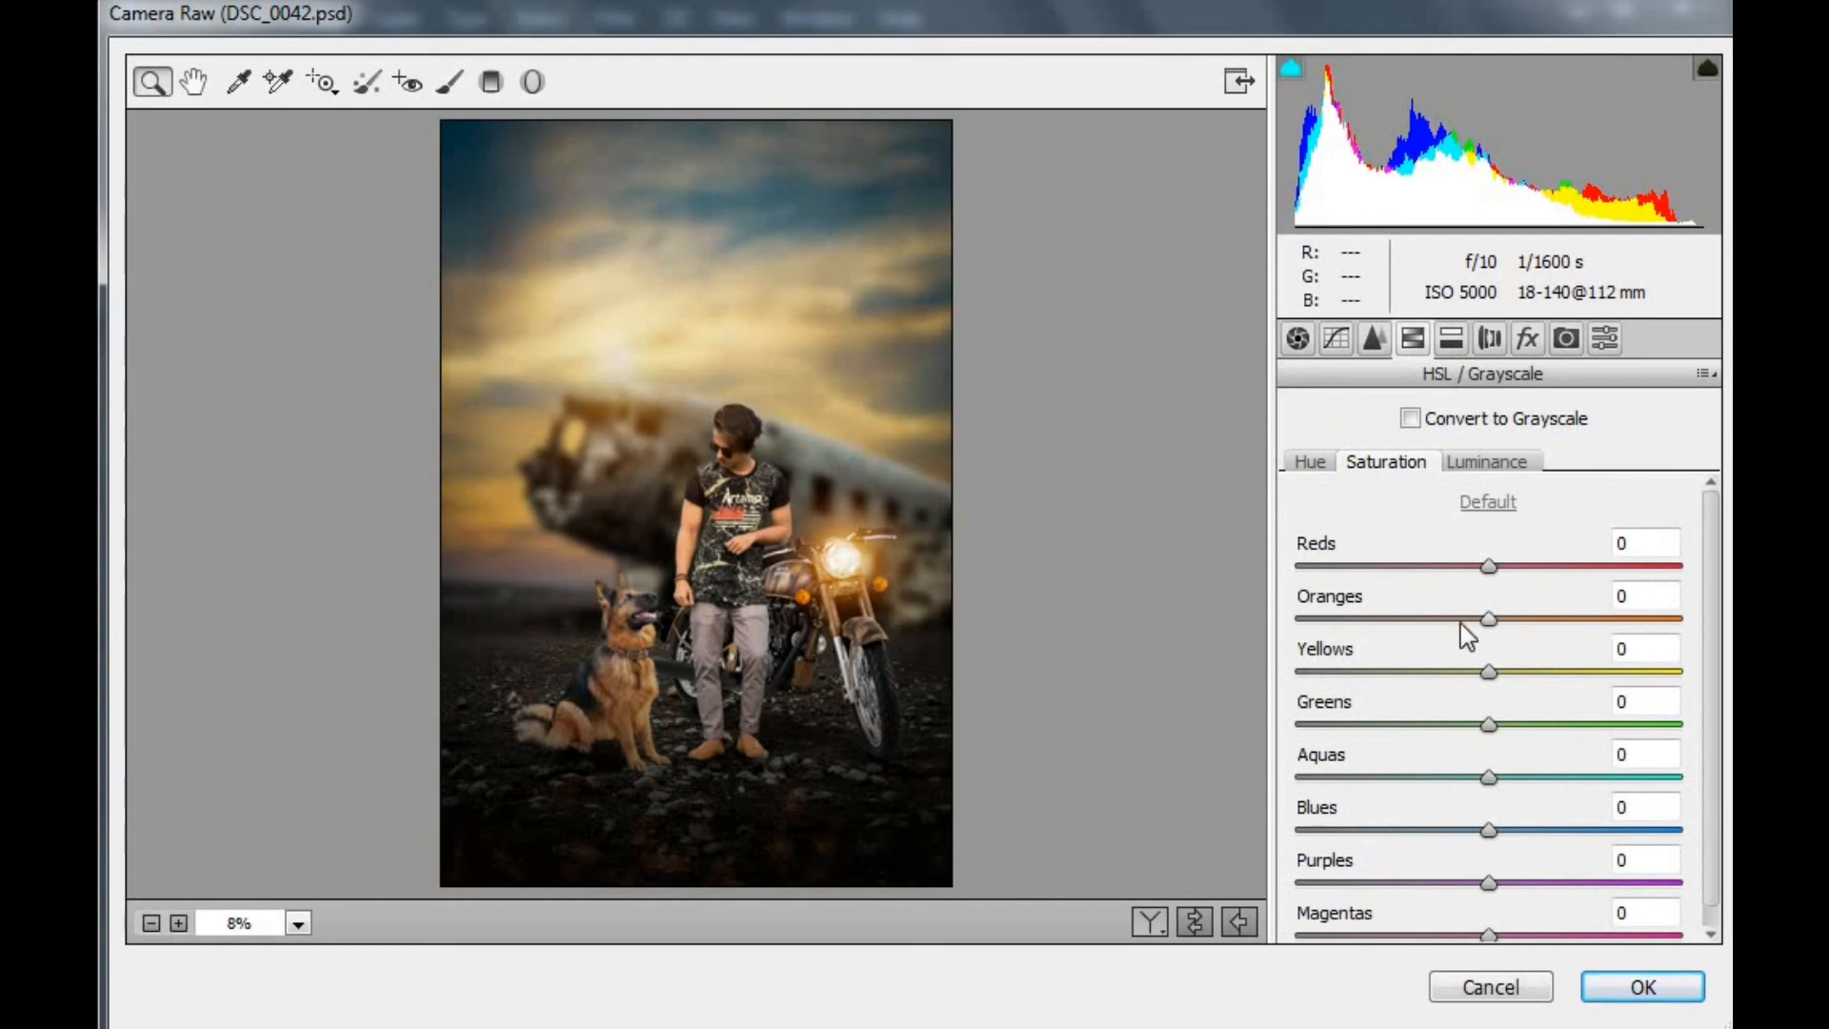
mouse_move(1461, 621)
mouse_down()
mouse_move(1438, 619)
mouse_move(1463, 620)
mouse_up()
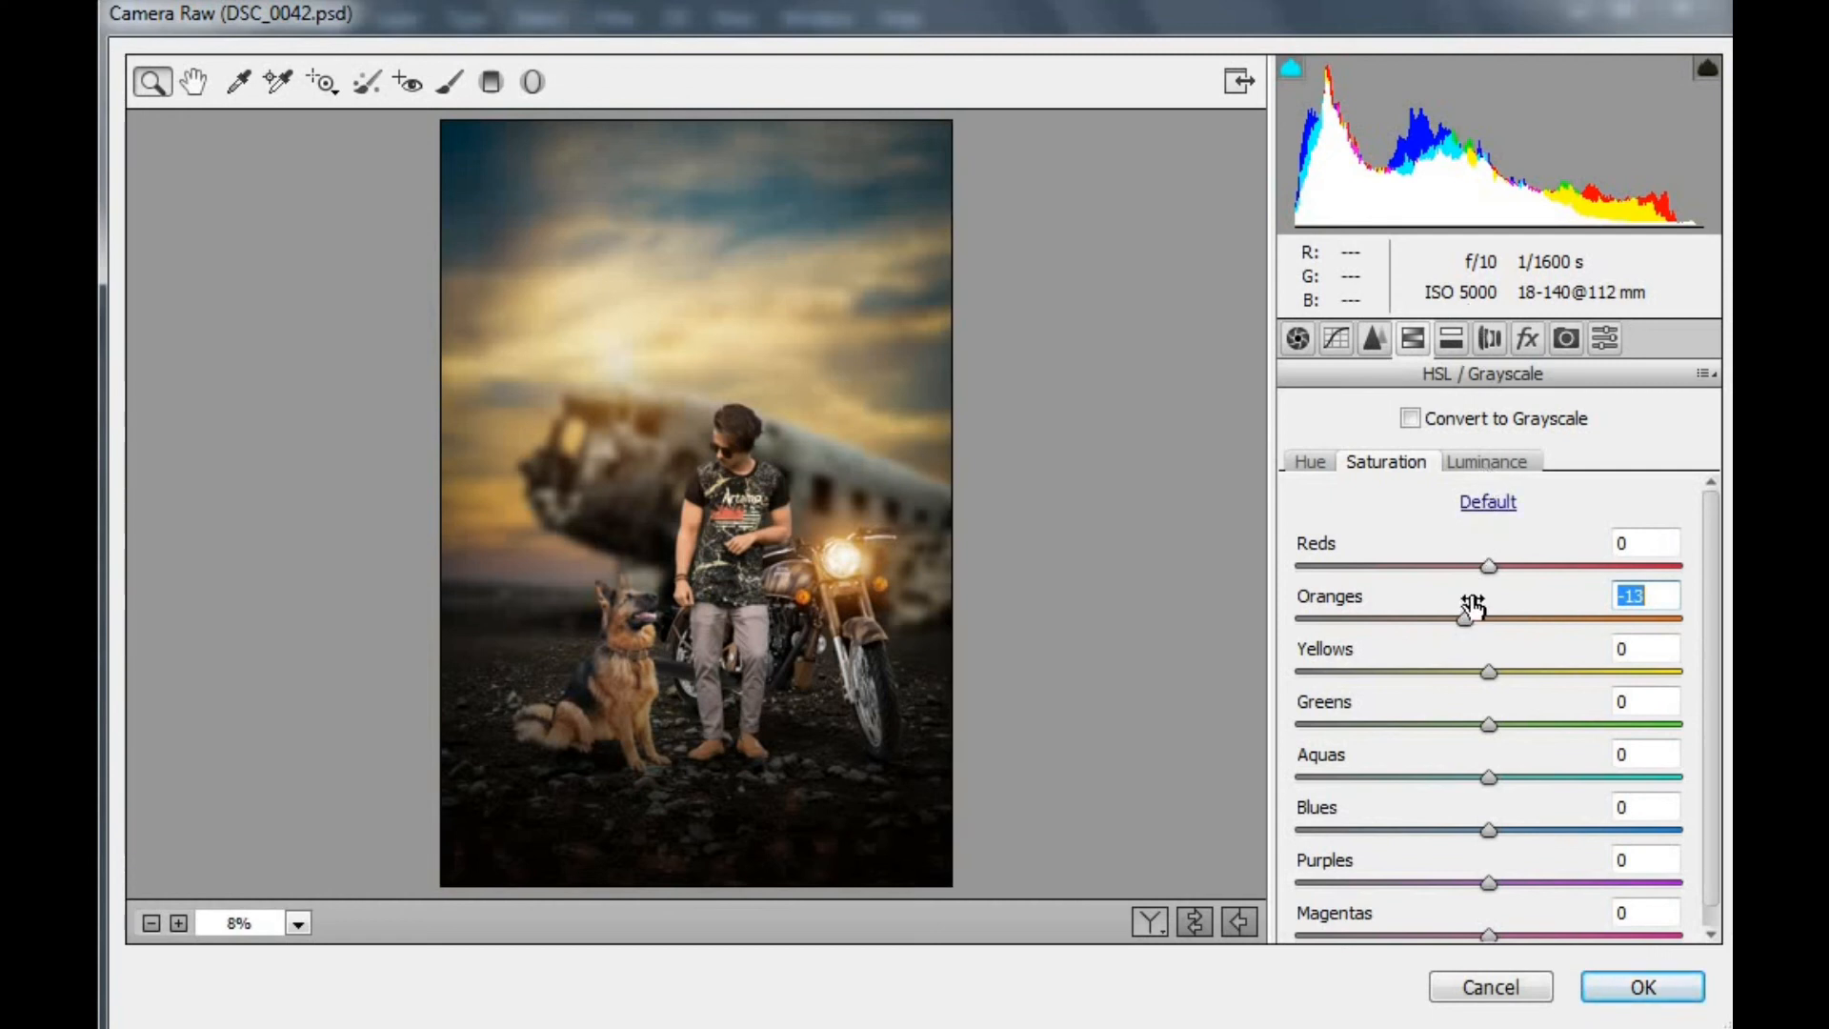
drag(1465, 620, 1503, 615)
click(1471, 458)
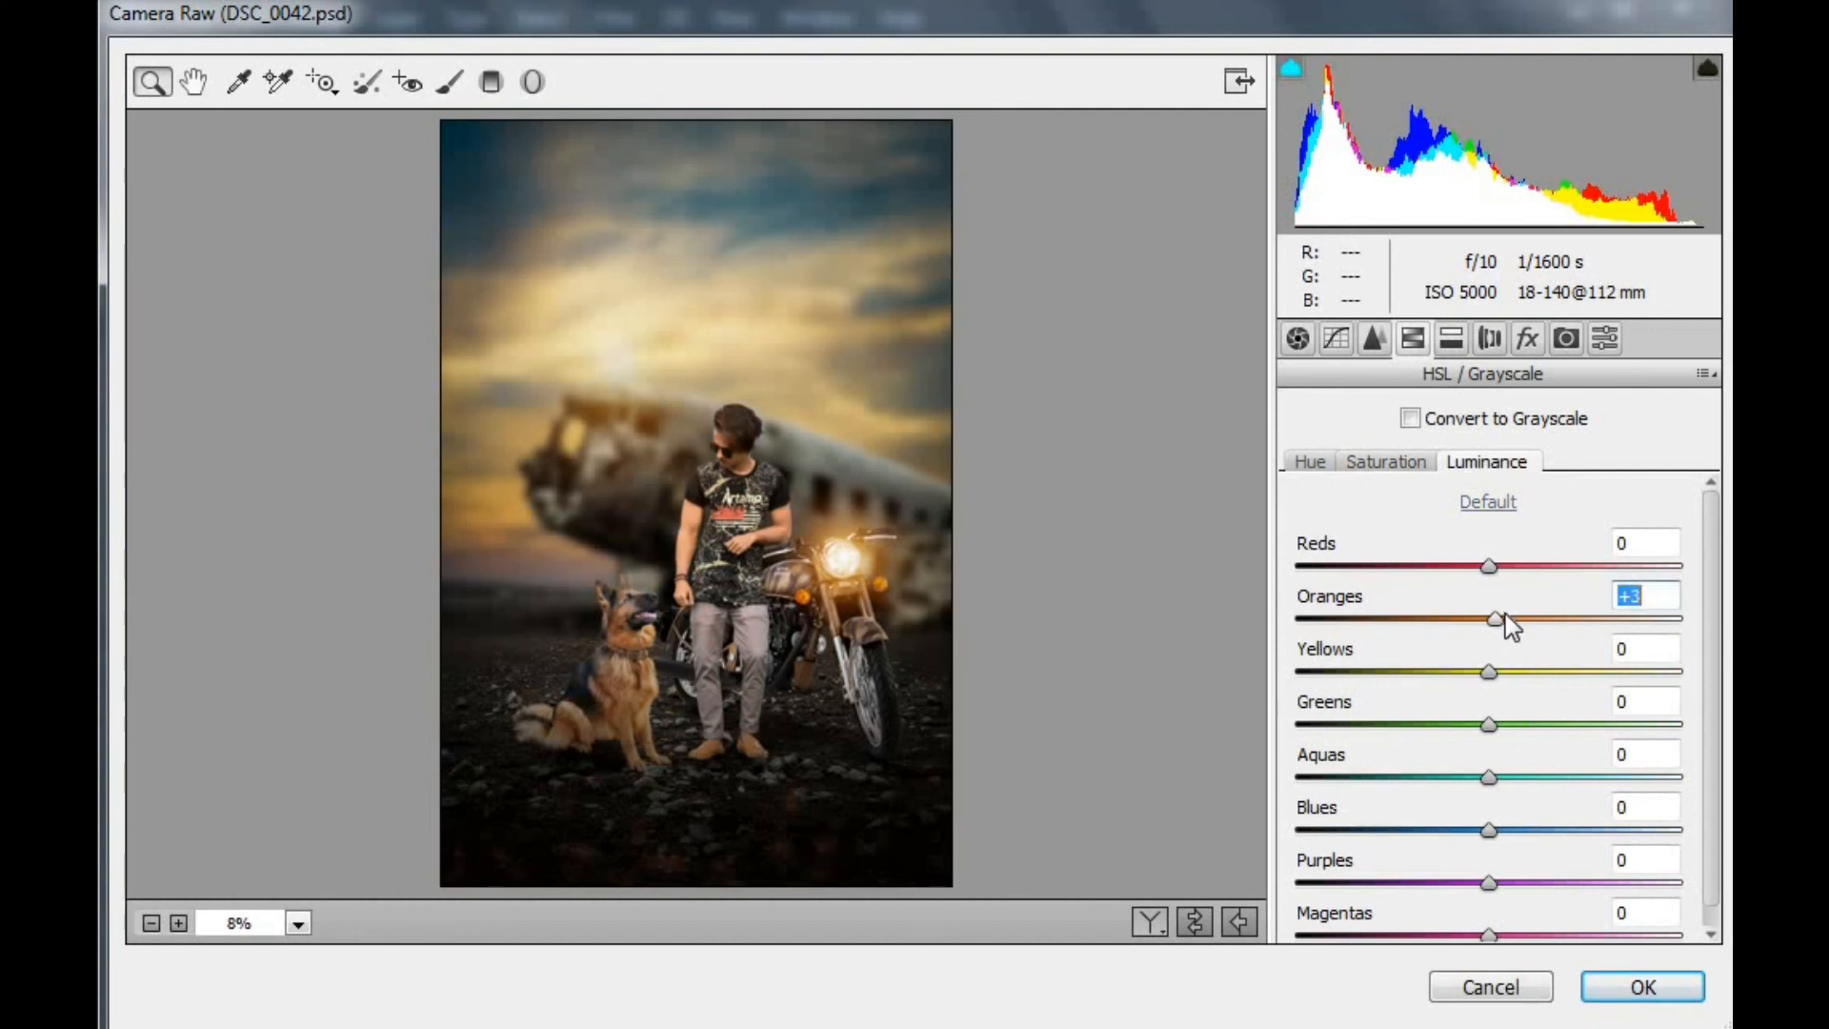
Shift the hue of the blues to -68 and the greens to -48, and apply the Camera Raw Filter
click(1308, 463)
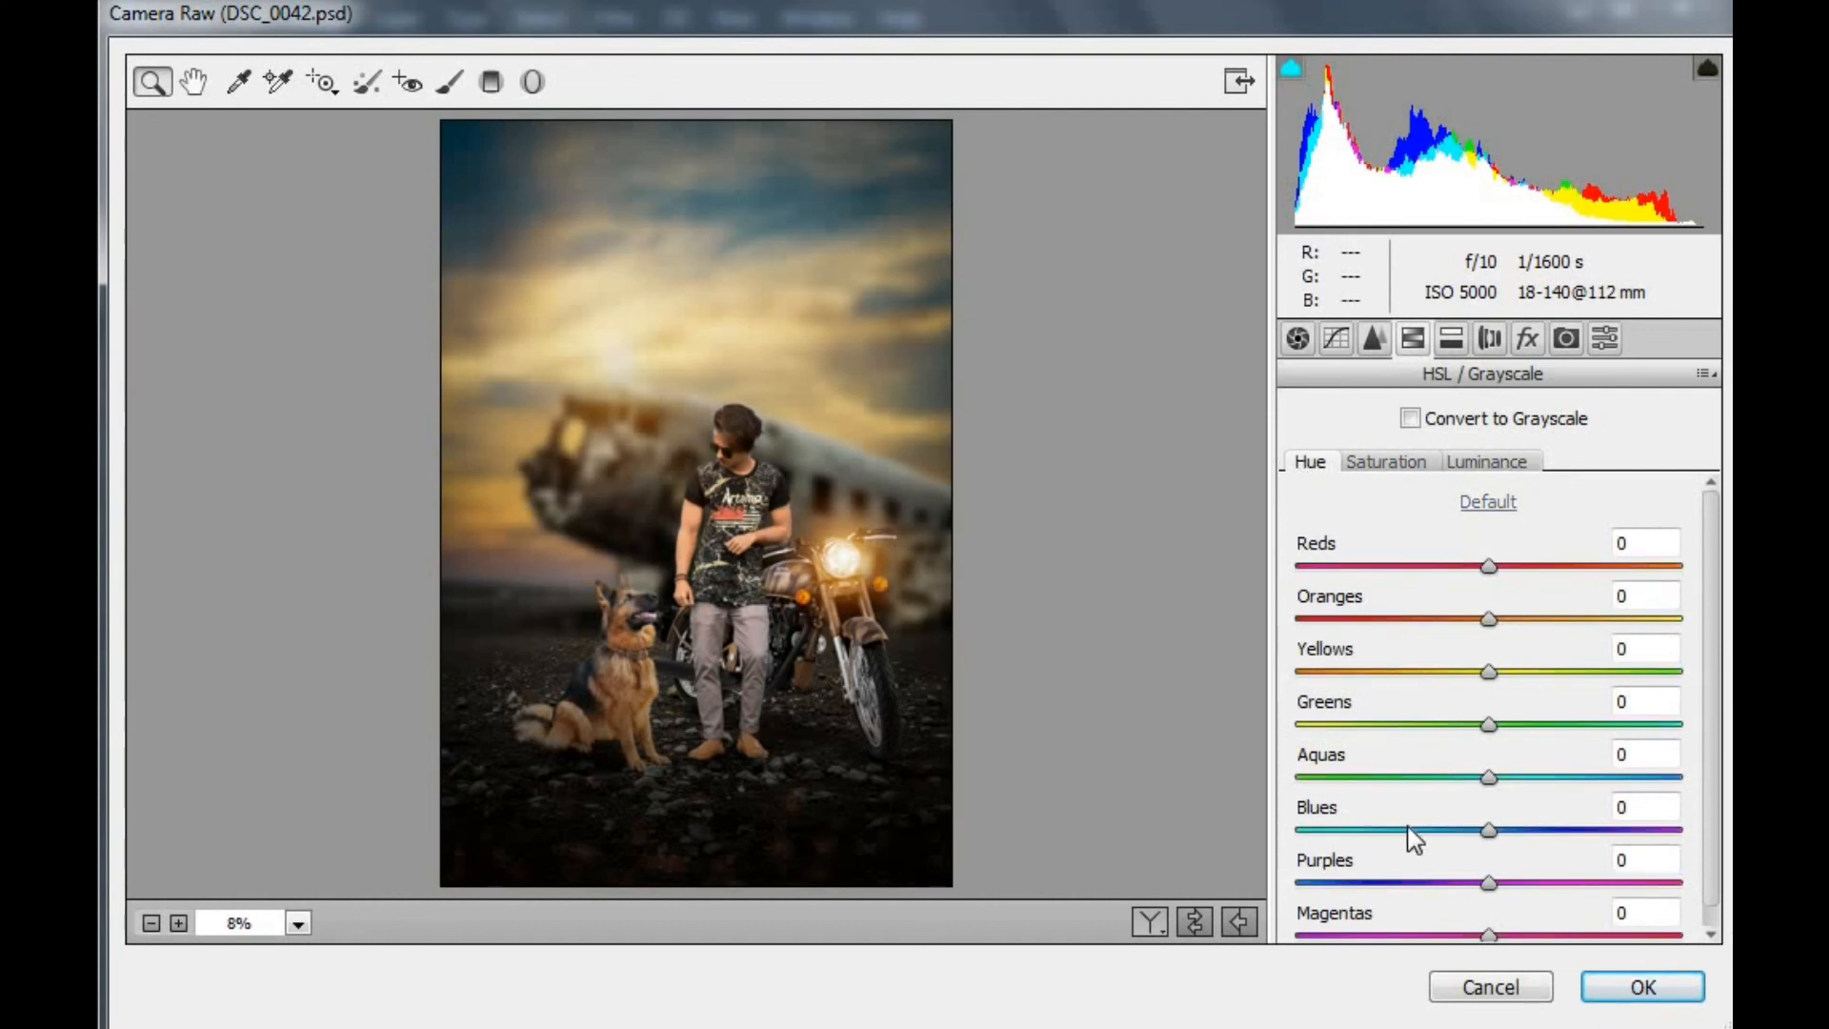
drag(1488, 831, 1358, 824)
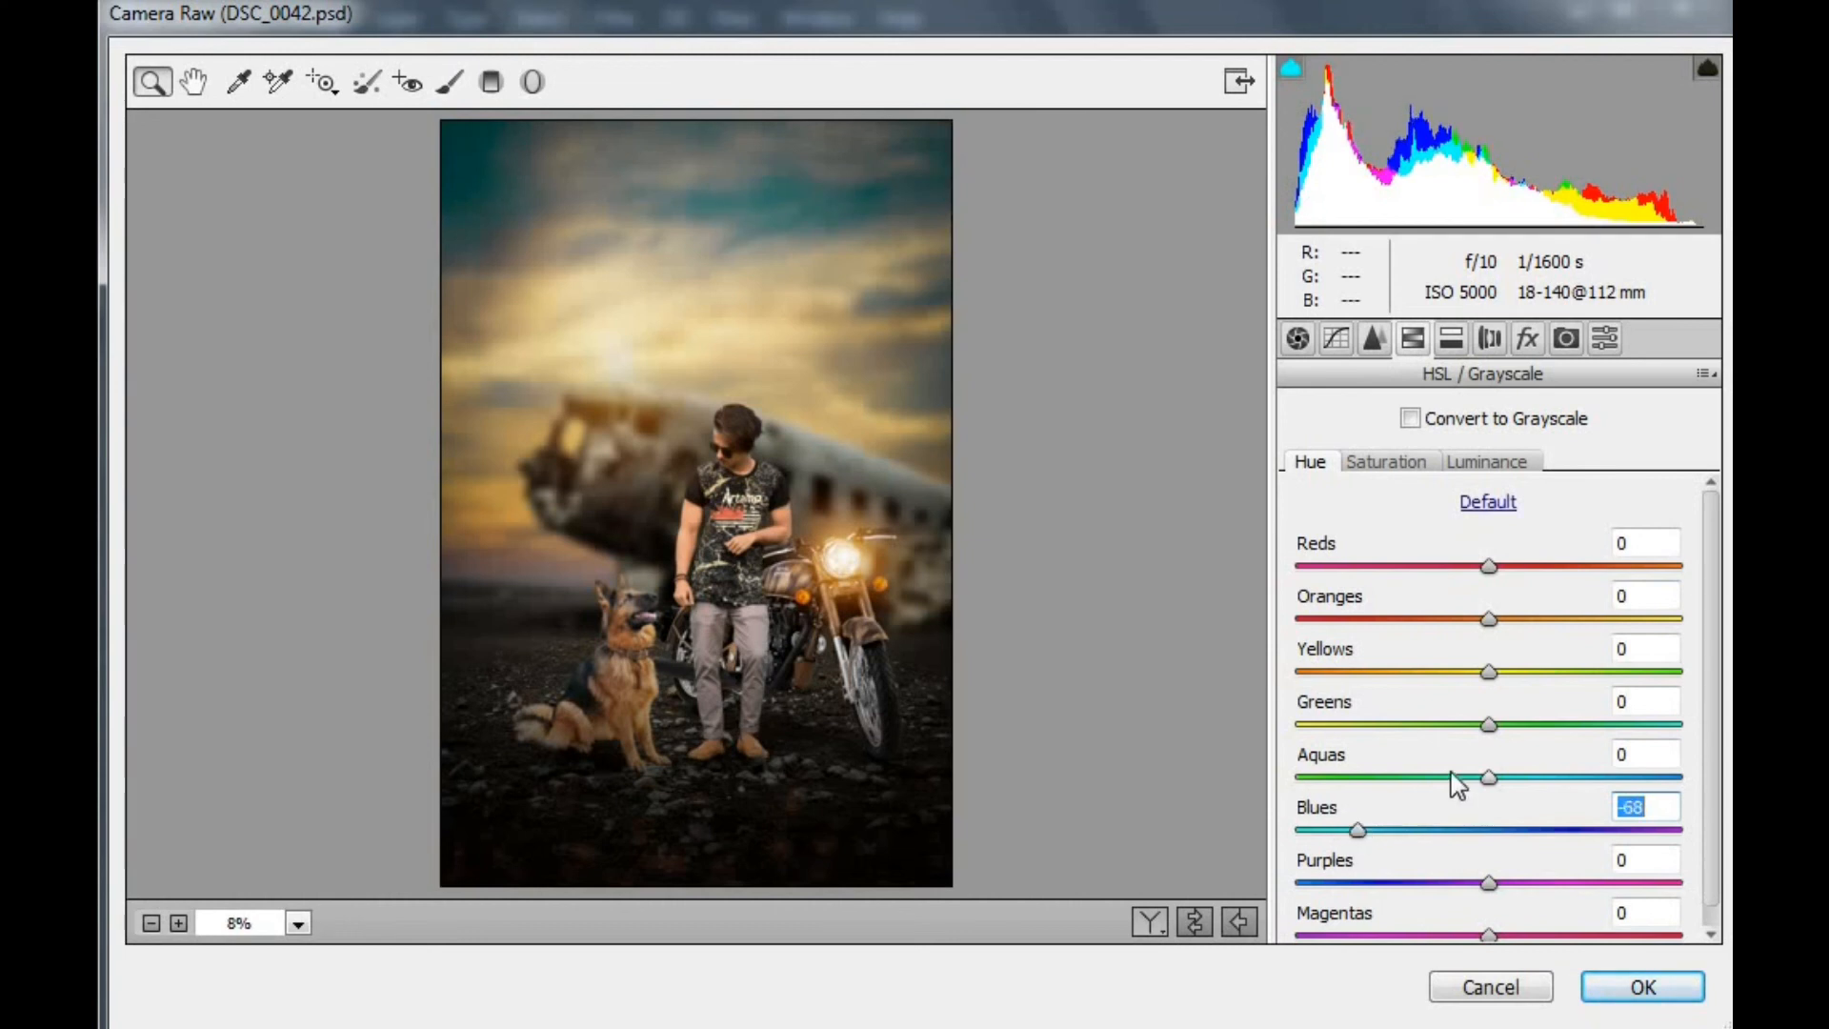
mouse_move(1420, 726)
mouse_down()
mouse_move(1381, 726)
mouse_move(1397, 726)
mouse_up()
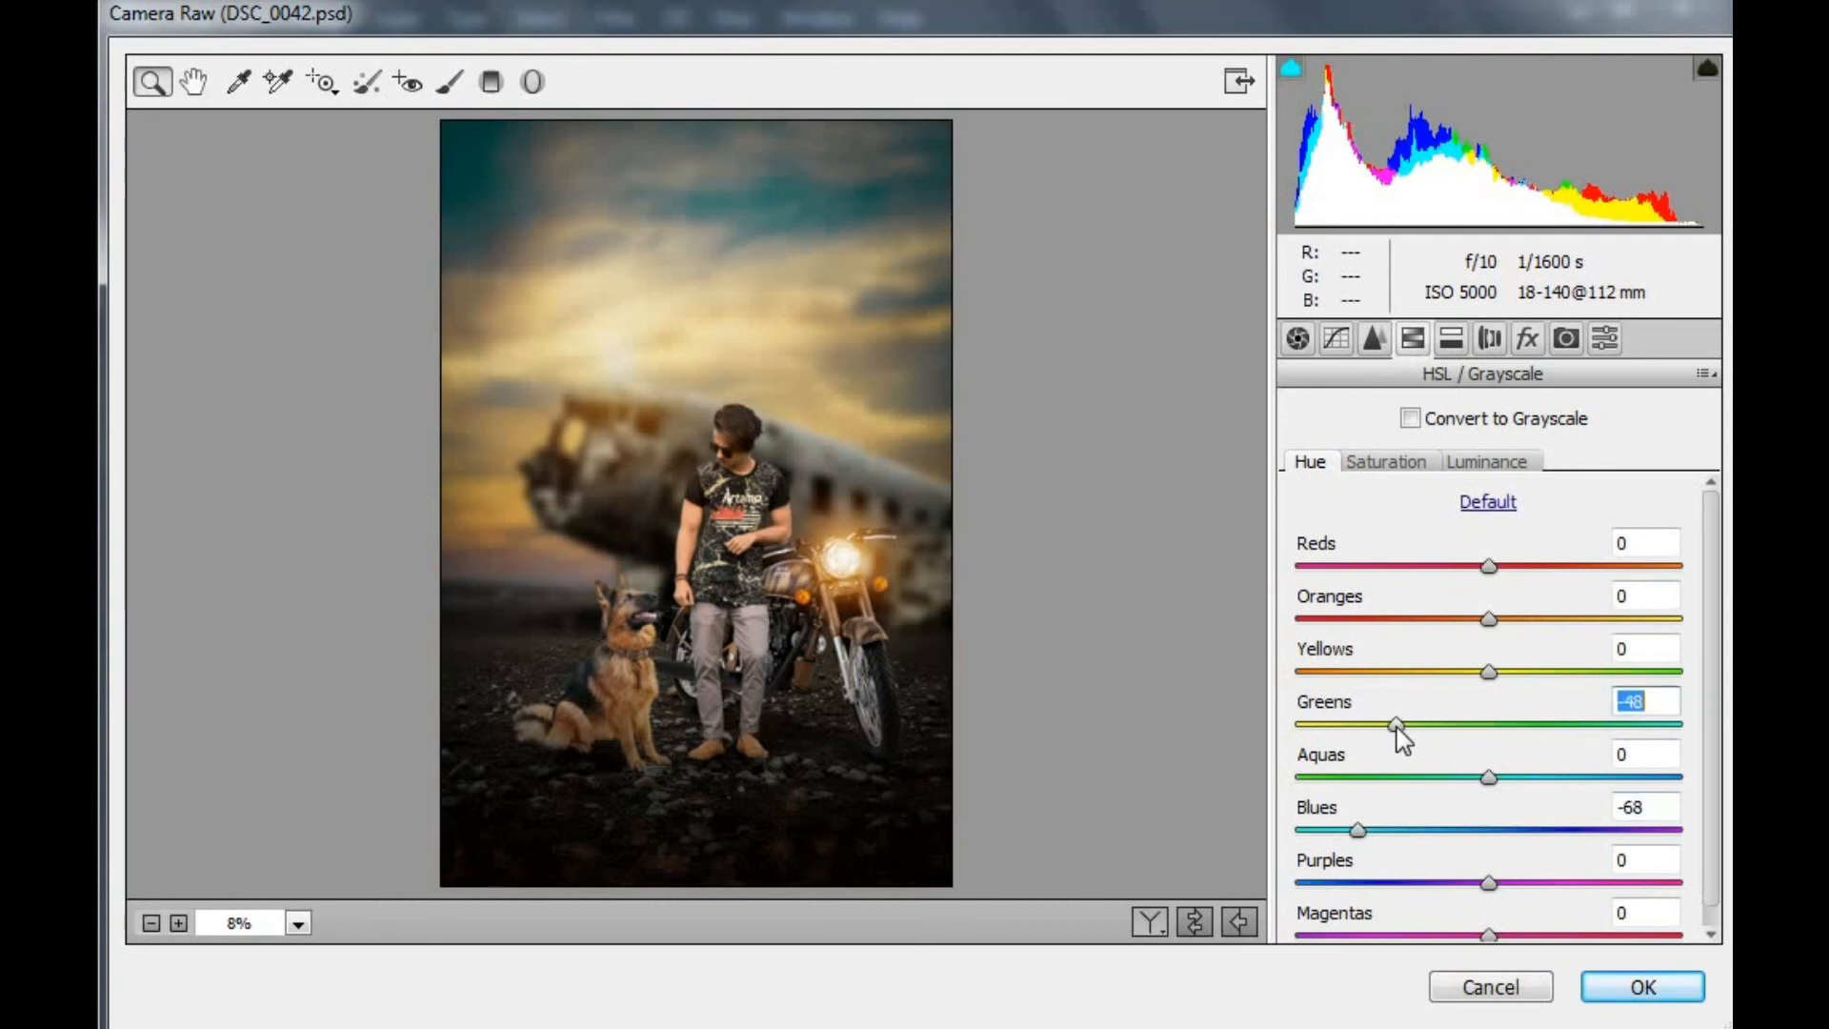
click(1628, 988)
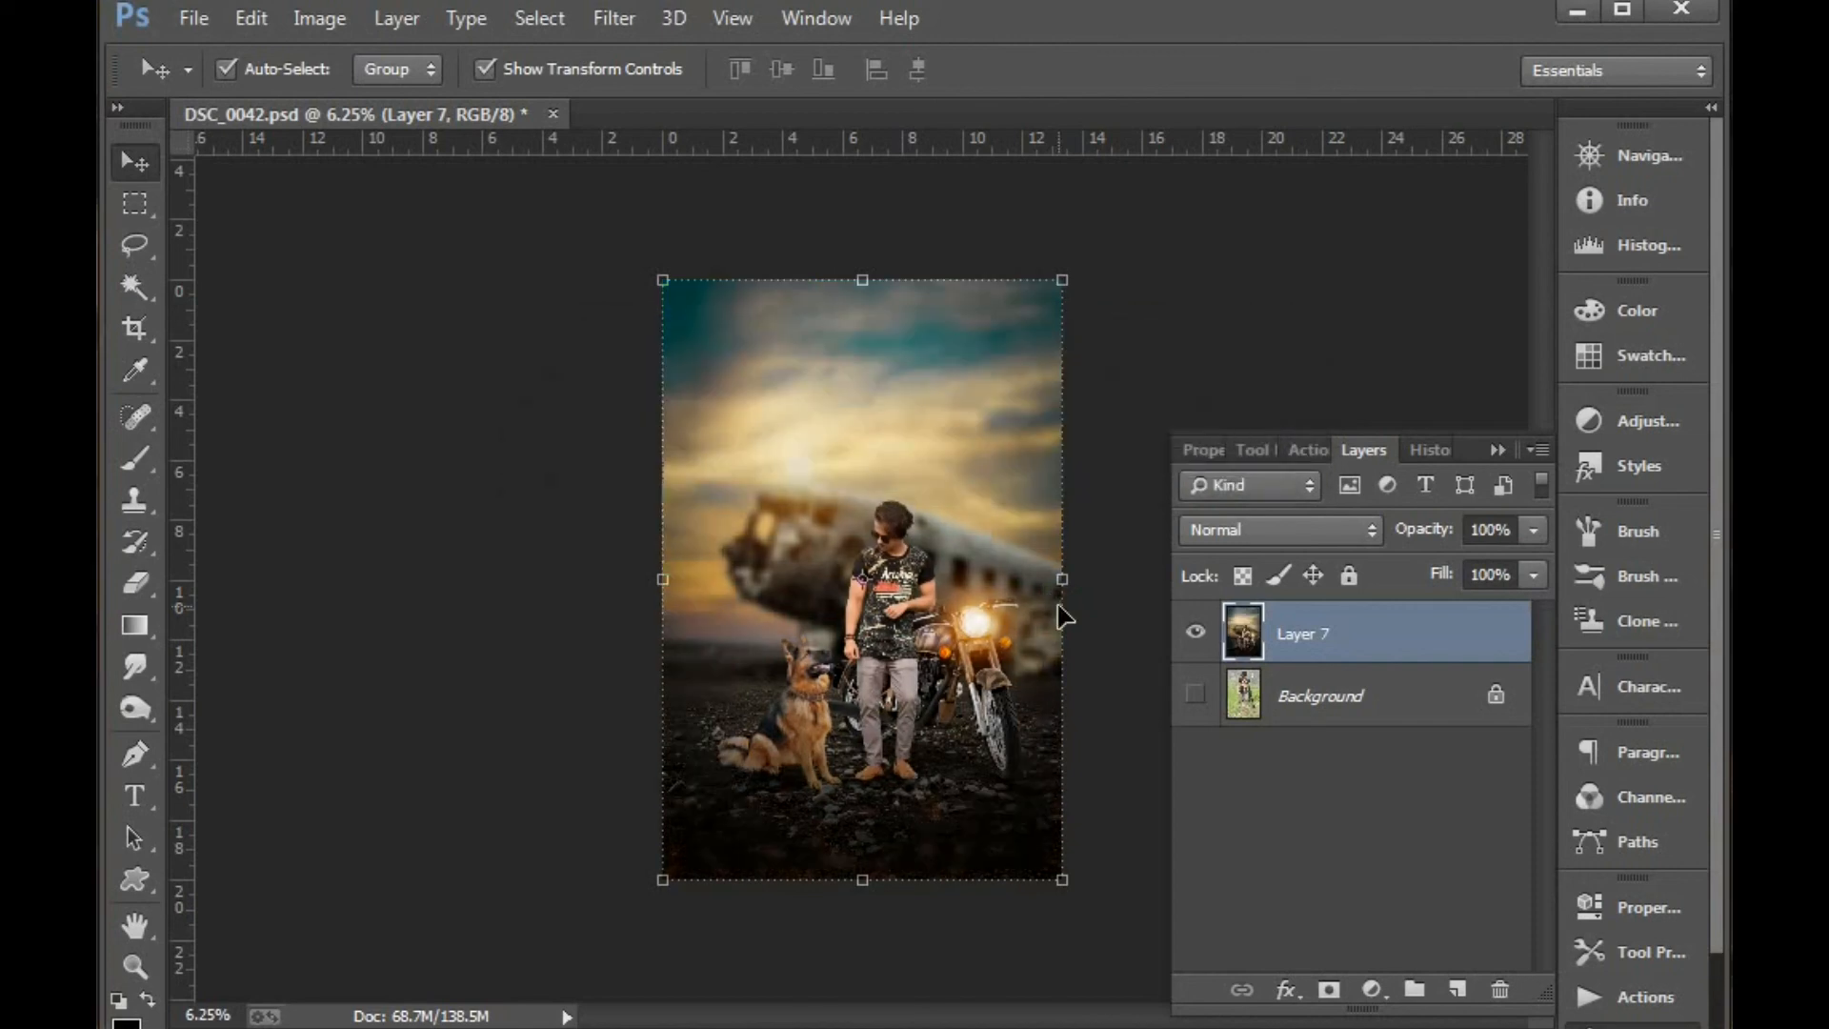
key(ctrl+plus)
key(ctrl+plus)
key(ctrl+minus)
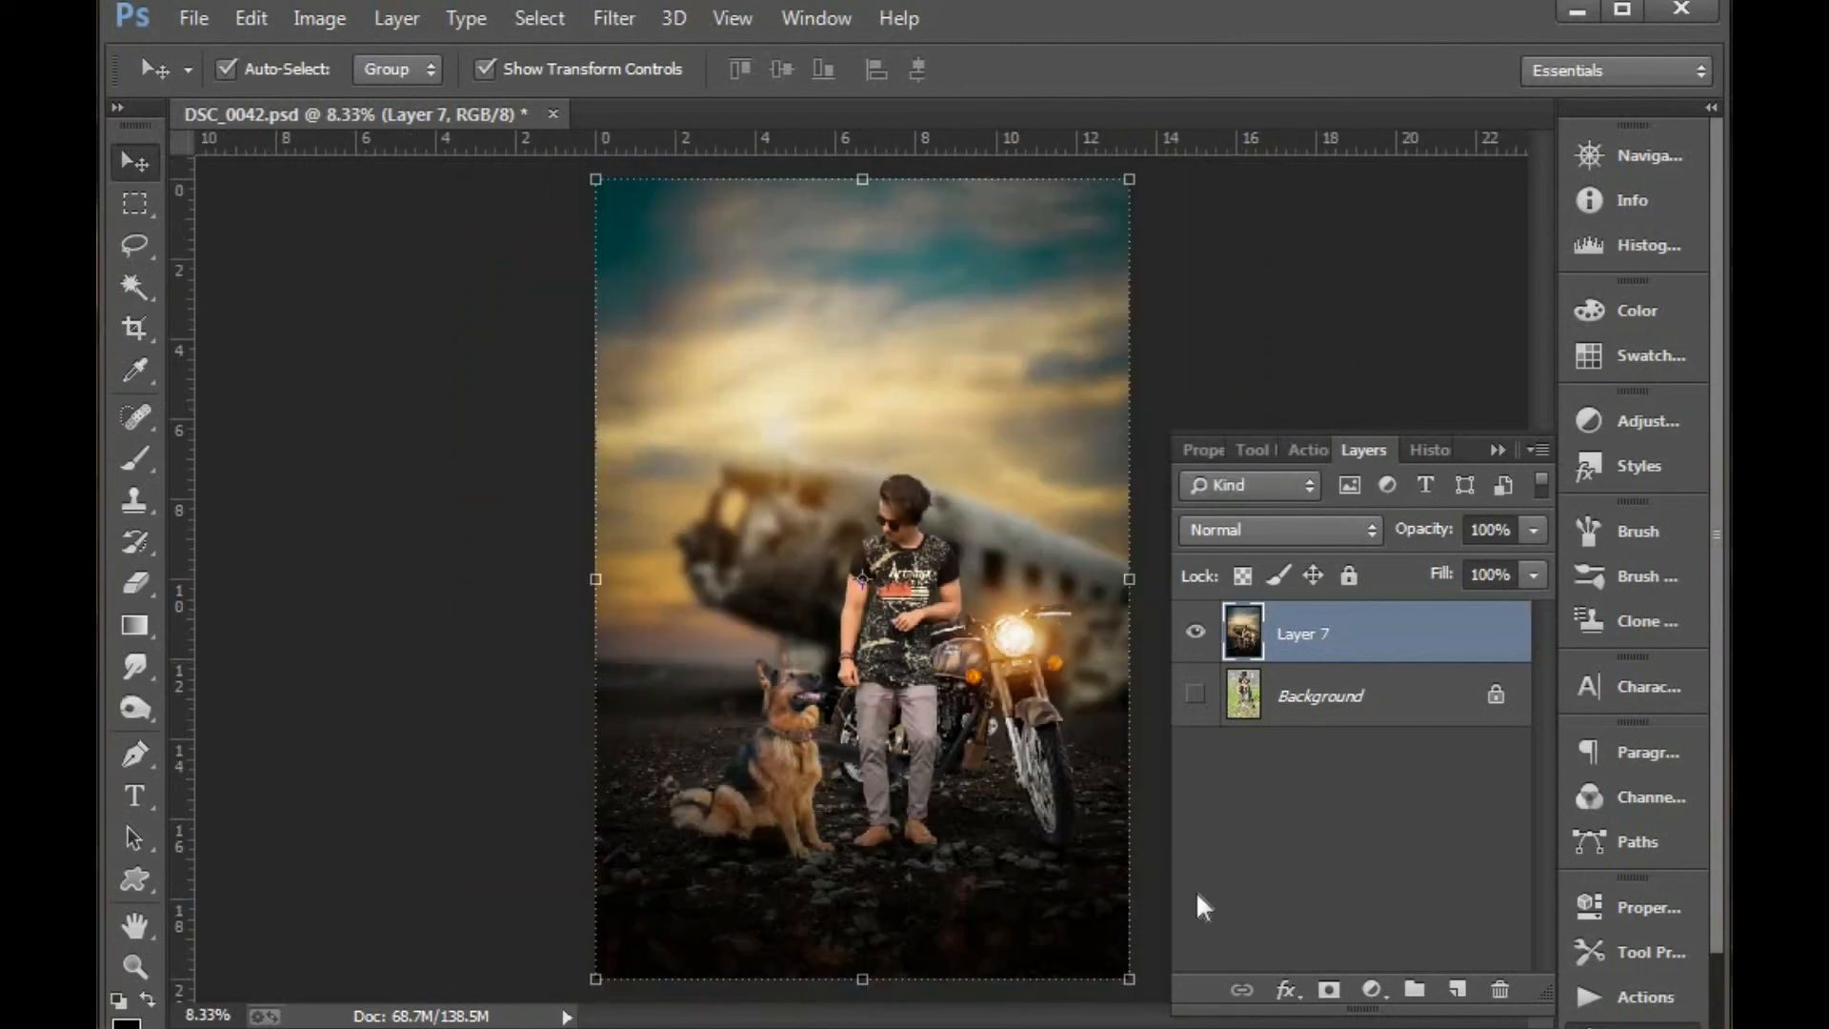
click(1283, 991)
click(1395, 601)
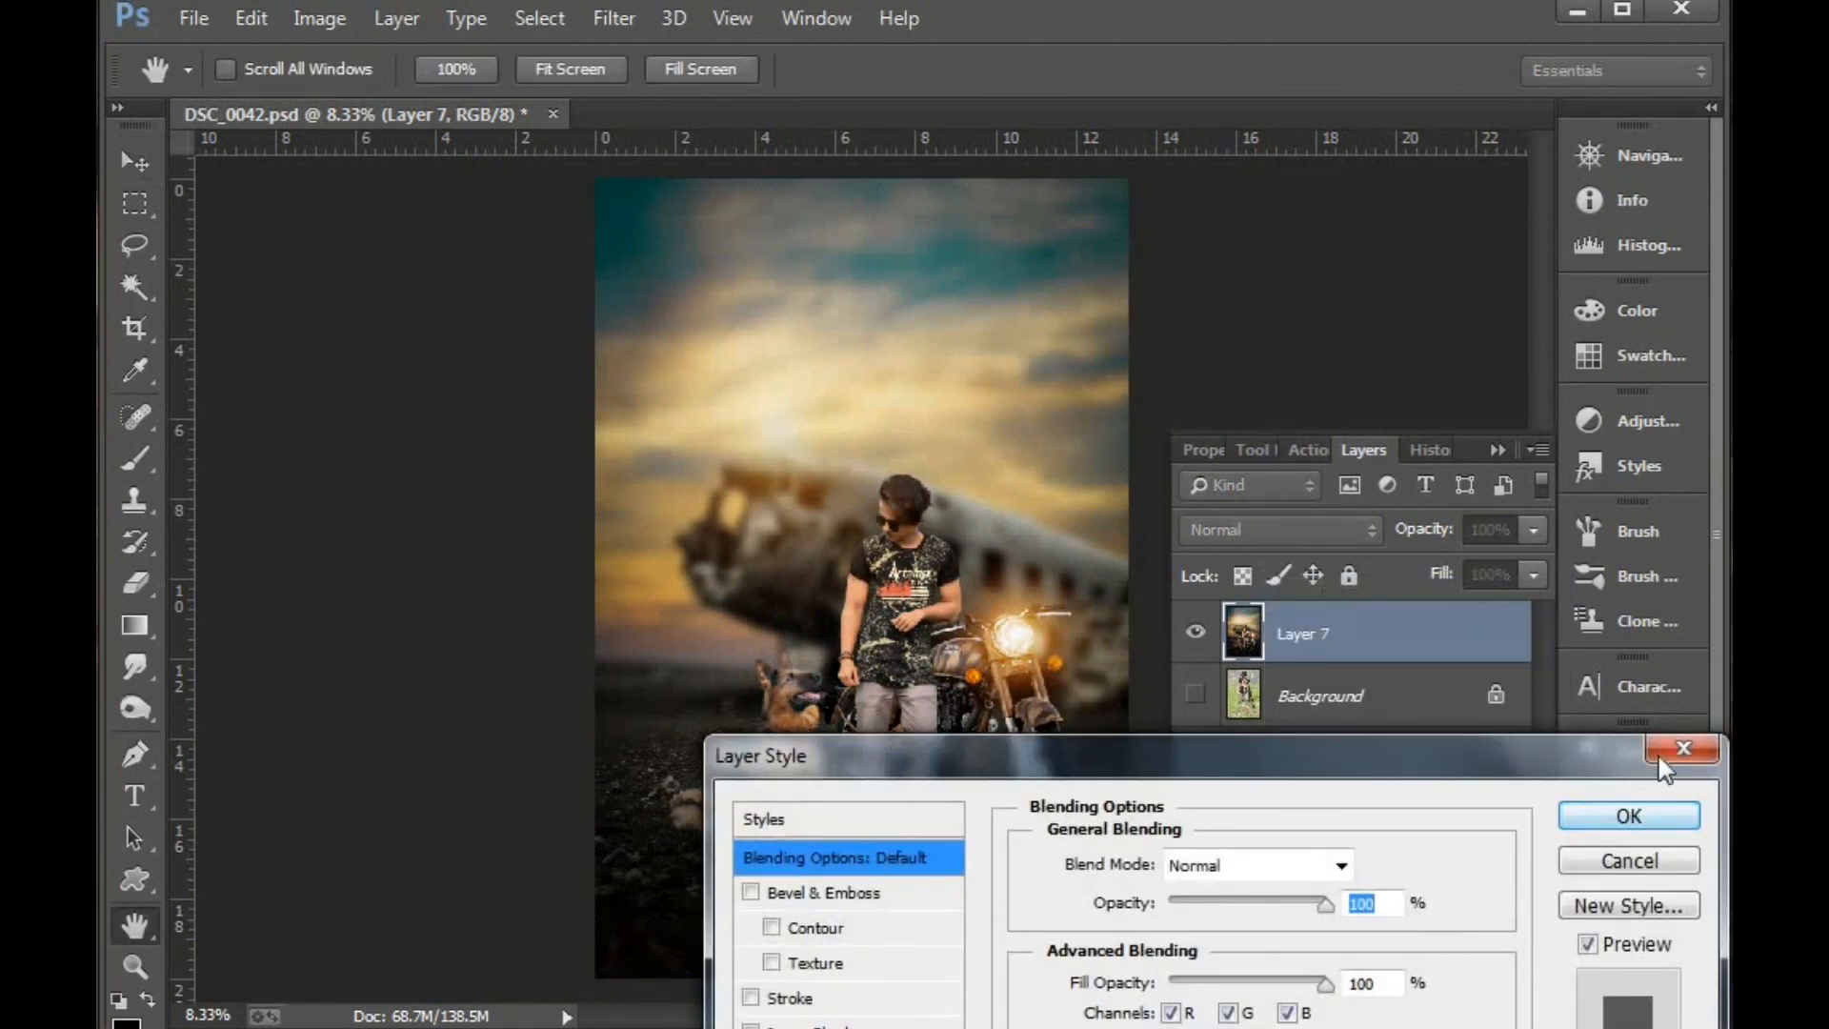
key(Escape)
Add a Solid Color fill layer in dark teal #012933 above the merged picture
click(1372, 991)
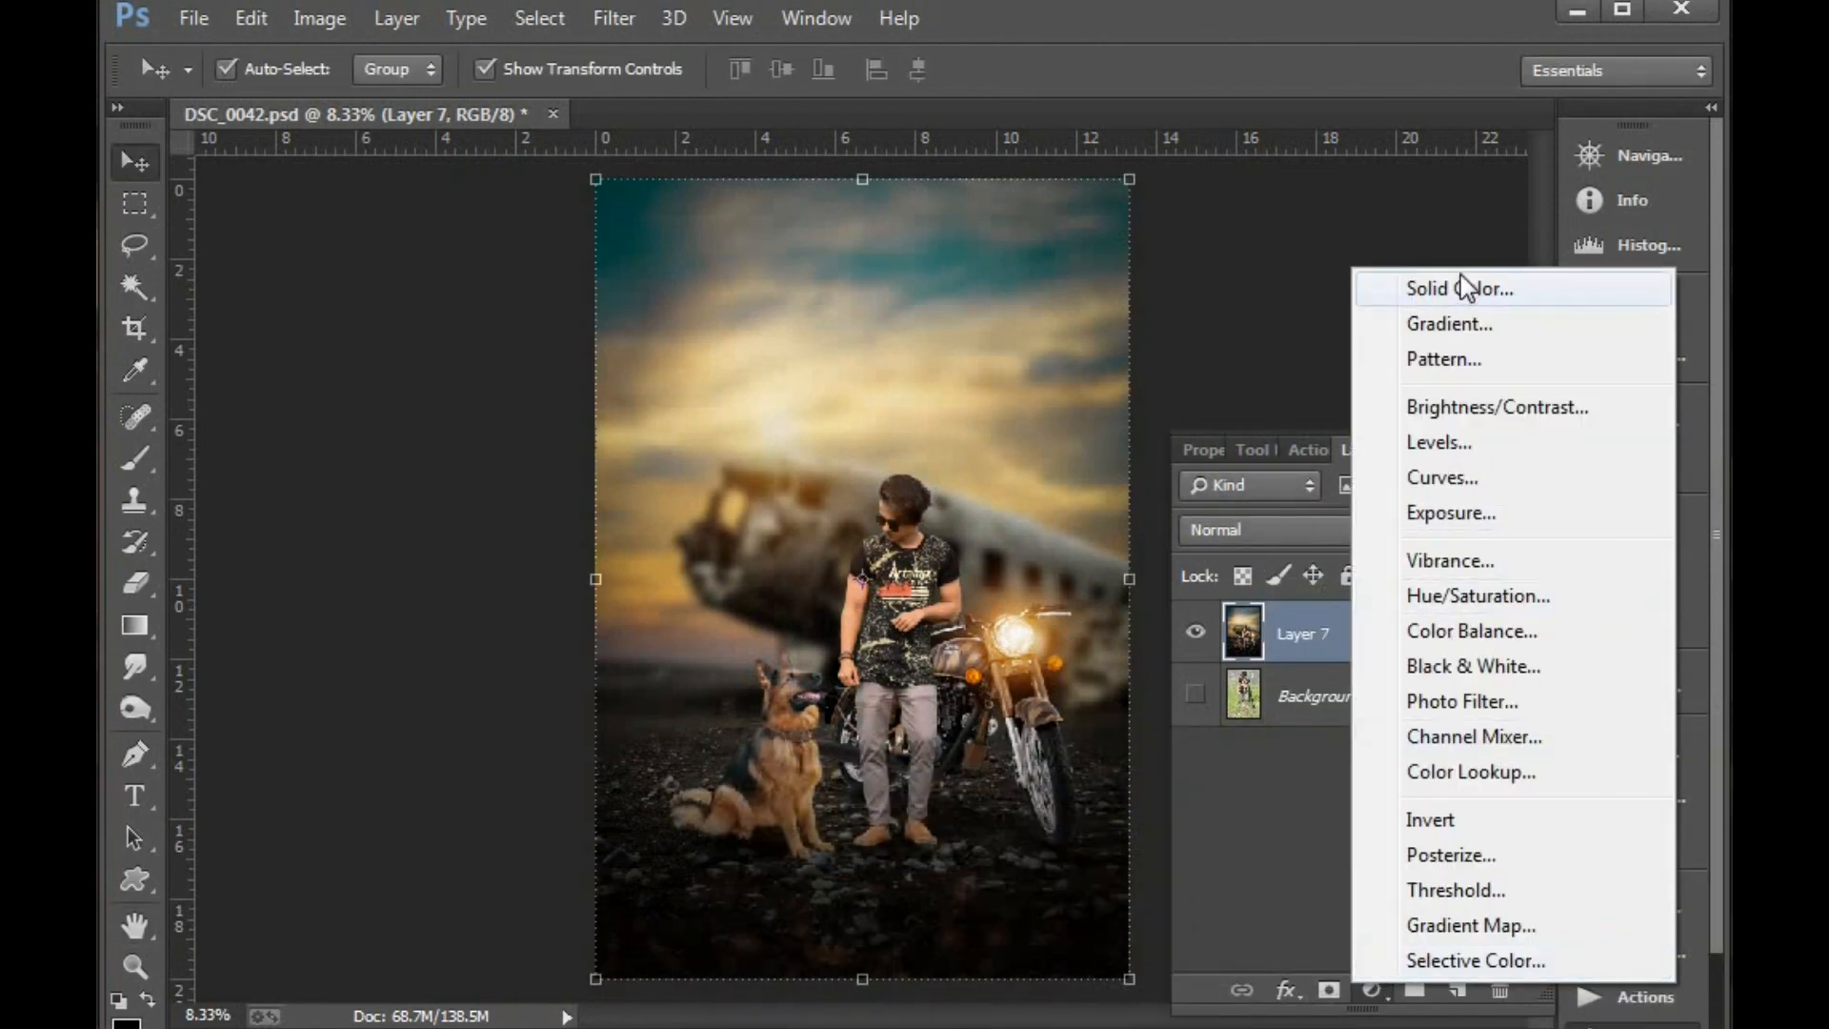
click(1463, 286)
mouse_move(1096, 458)
mouse_down()
mouse_move(1103, 443)
mouse_move(1102, 459)
mouse_up()
click(1051, 594)
key(Return)
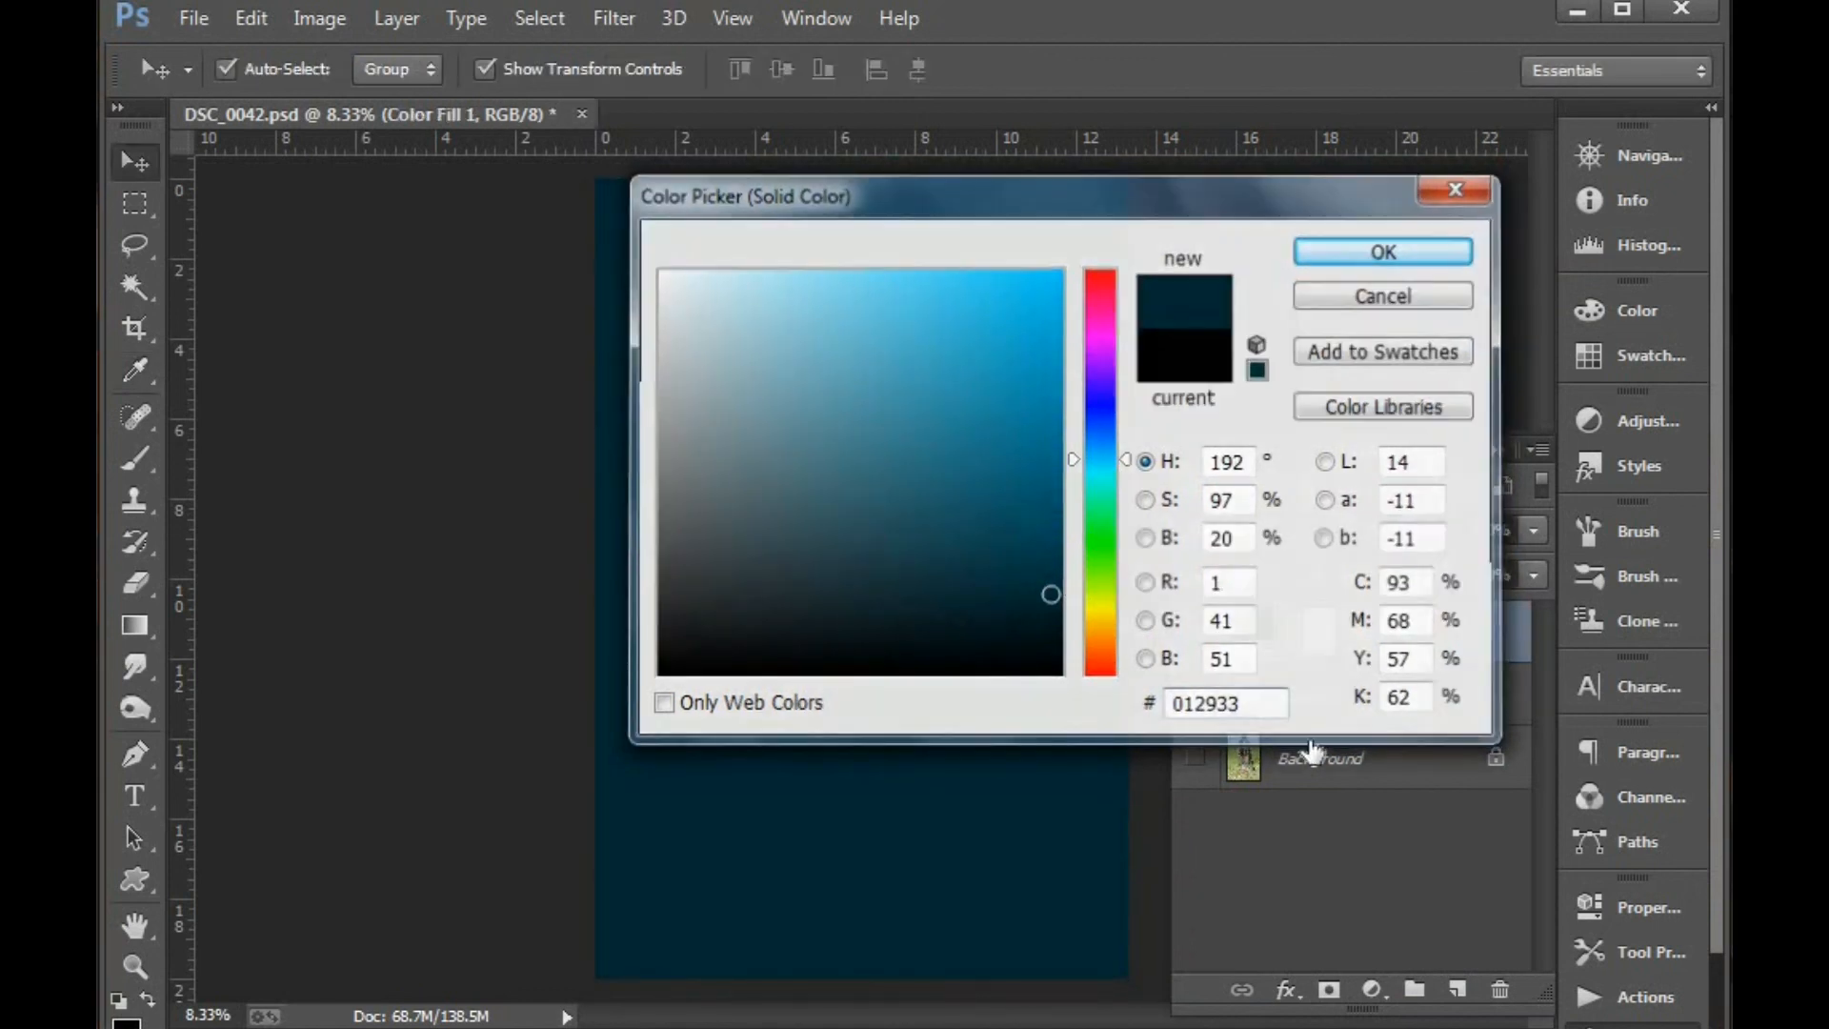
Set the colour fill layer's blend mode to Lighten and its opacity to 55%
click(1280, 530)
click(1238, 236)
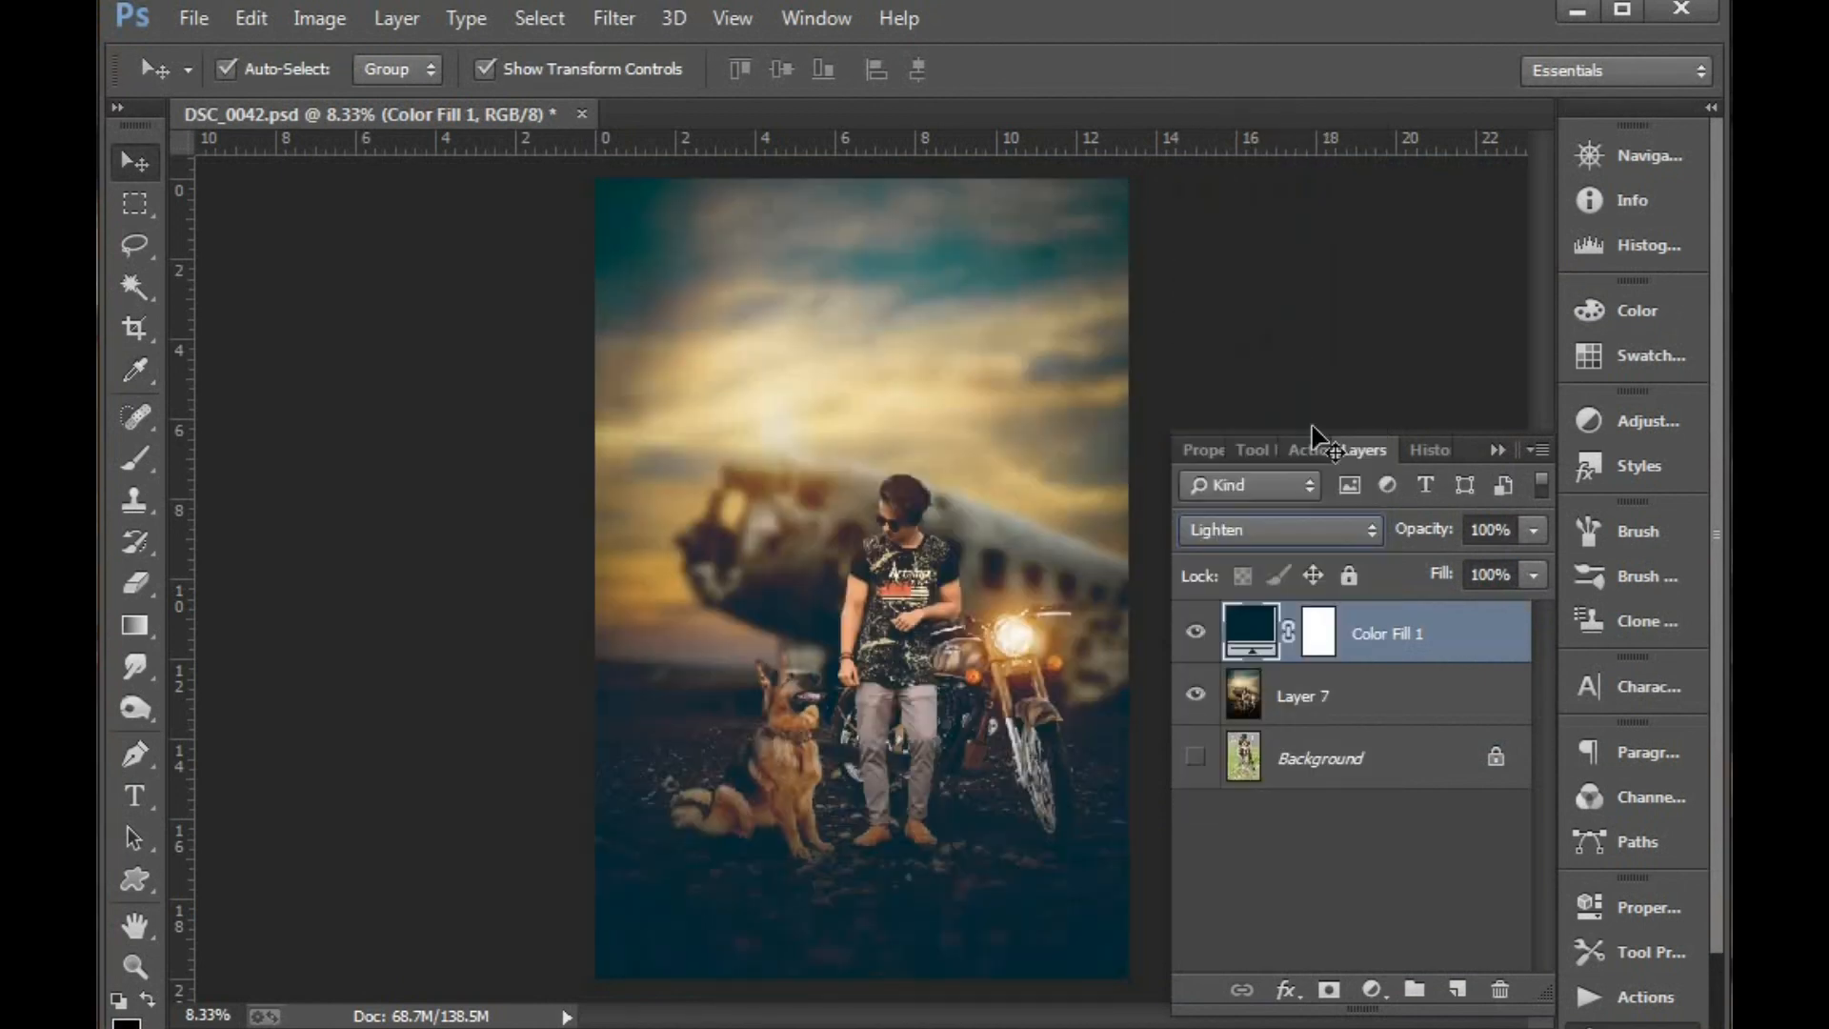
drag(1430, 526, 1366, 535)
Change the fill layer's colour to dark navy #0a0927, checking its effect on the picture
double_click(1252, 627)
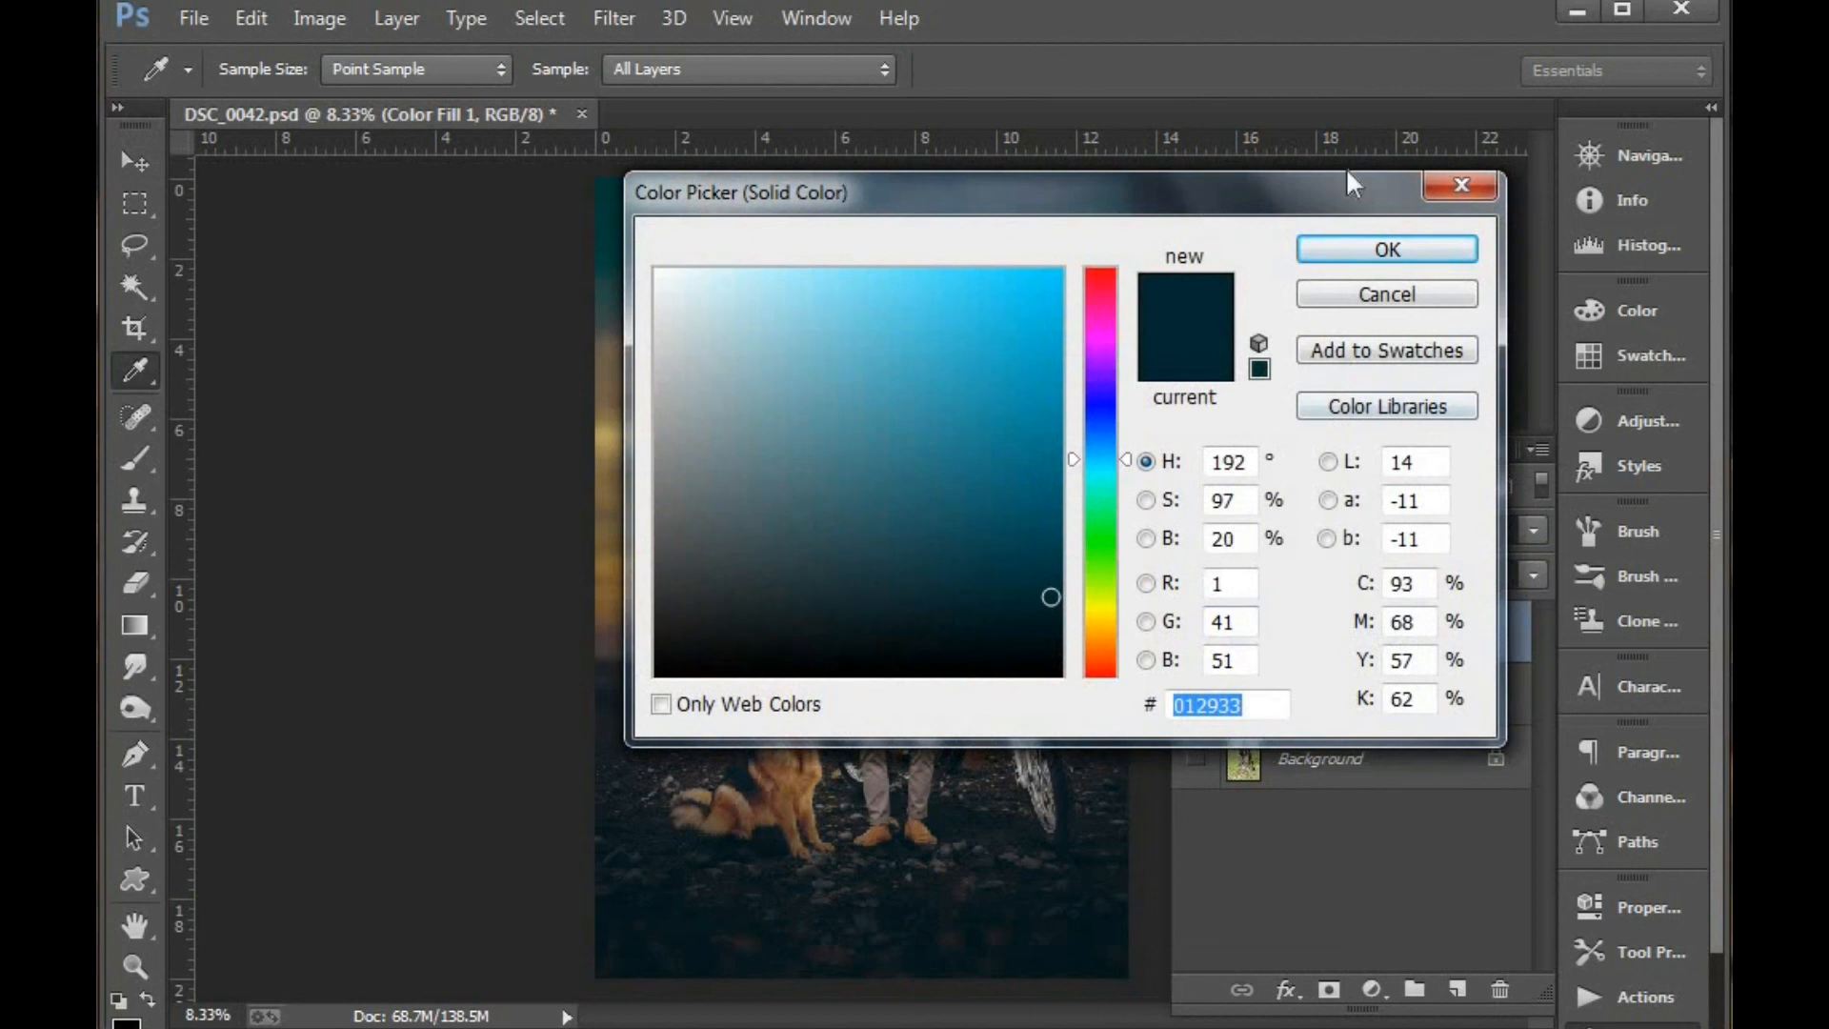
drag(1353, 183, 1582, 145)
click(1330, 341)
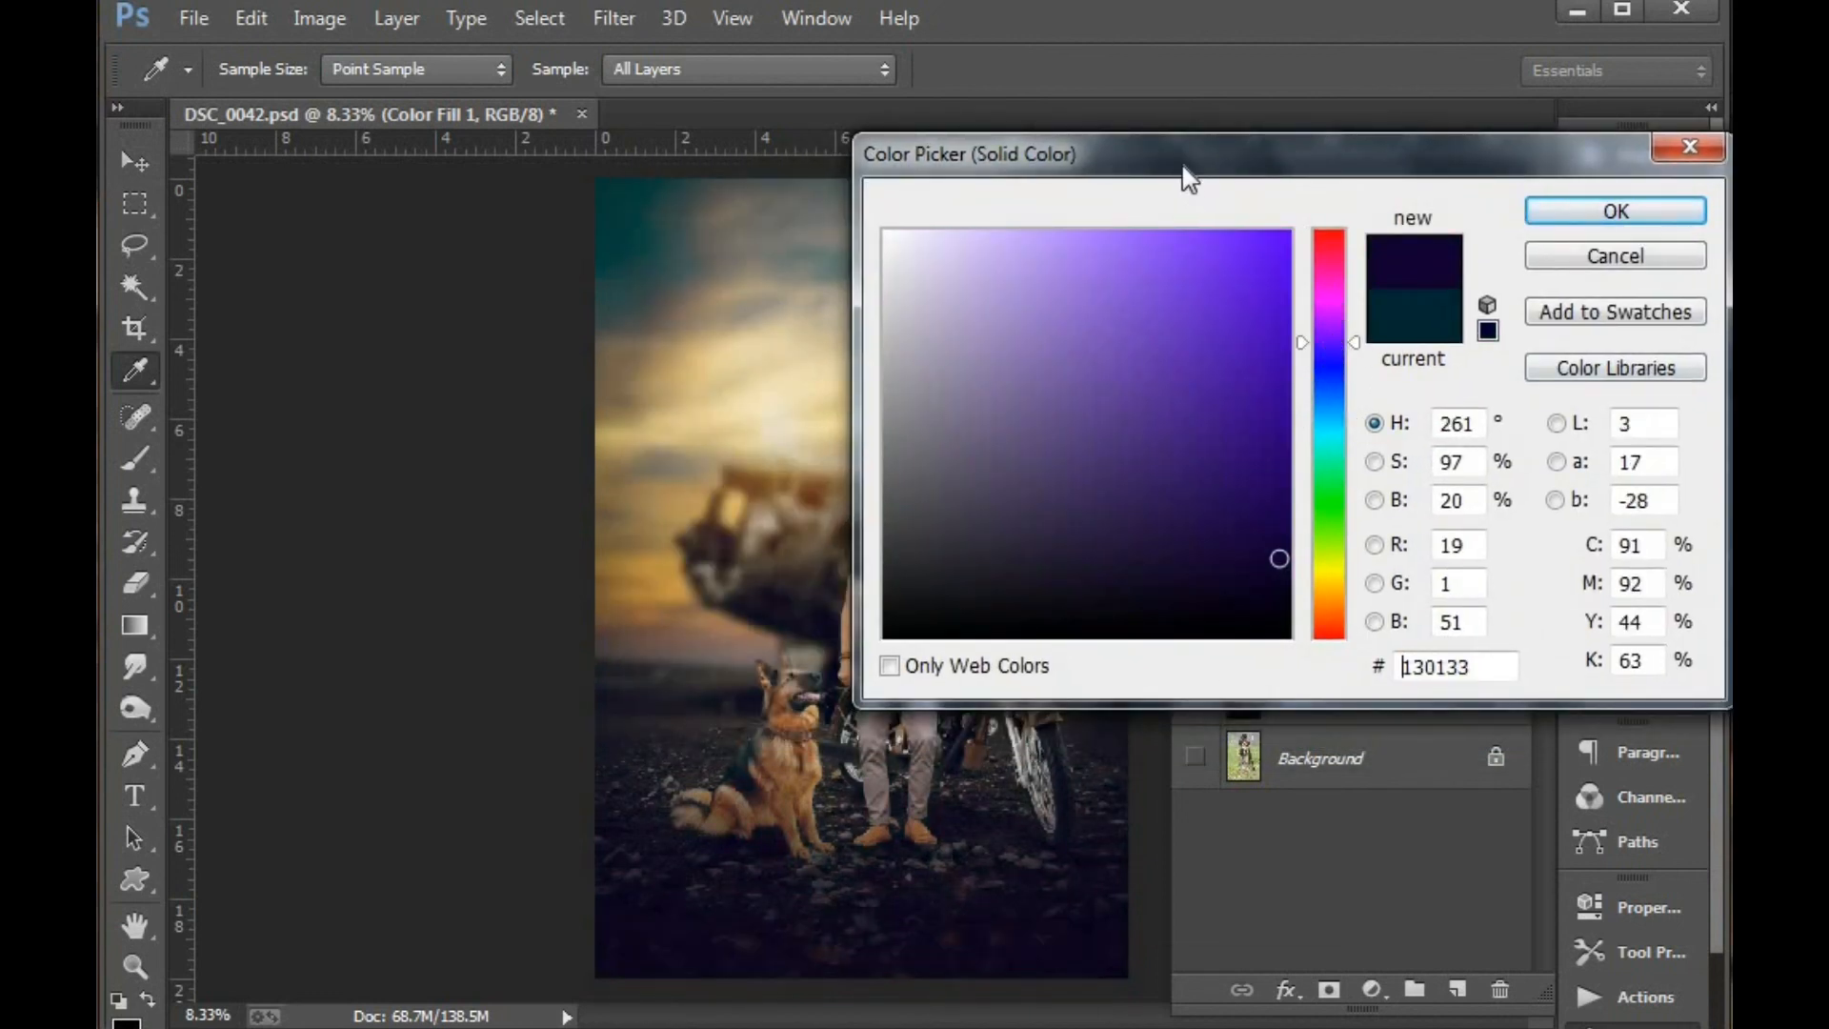
drag(1188, 179, 1311, 95)
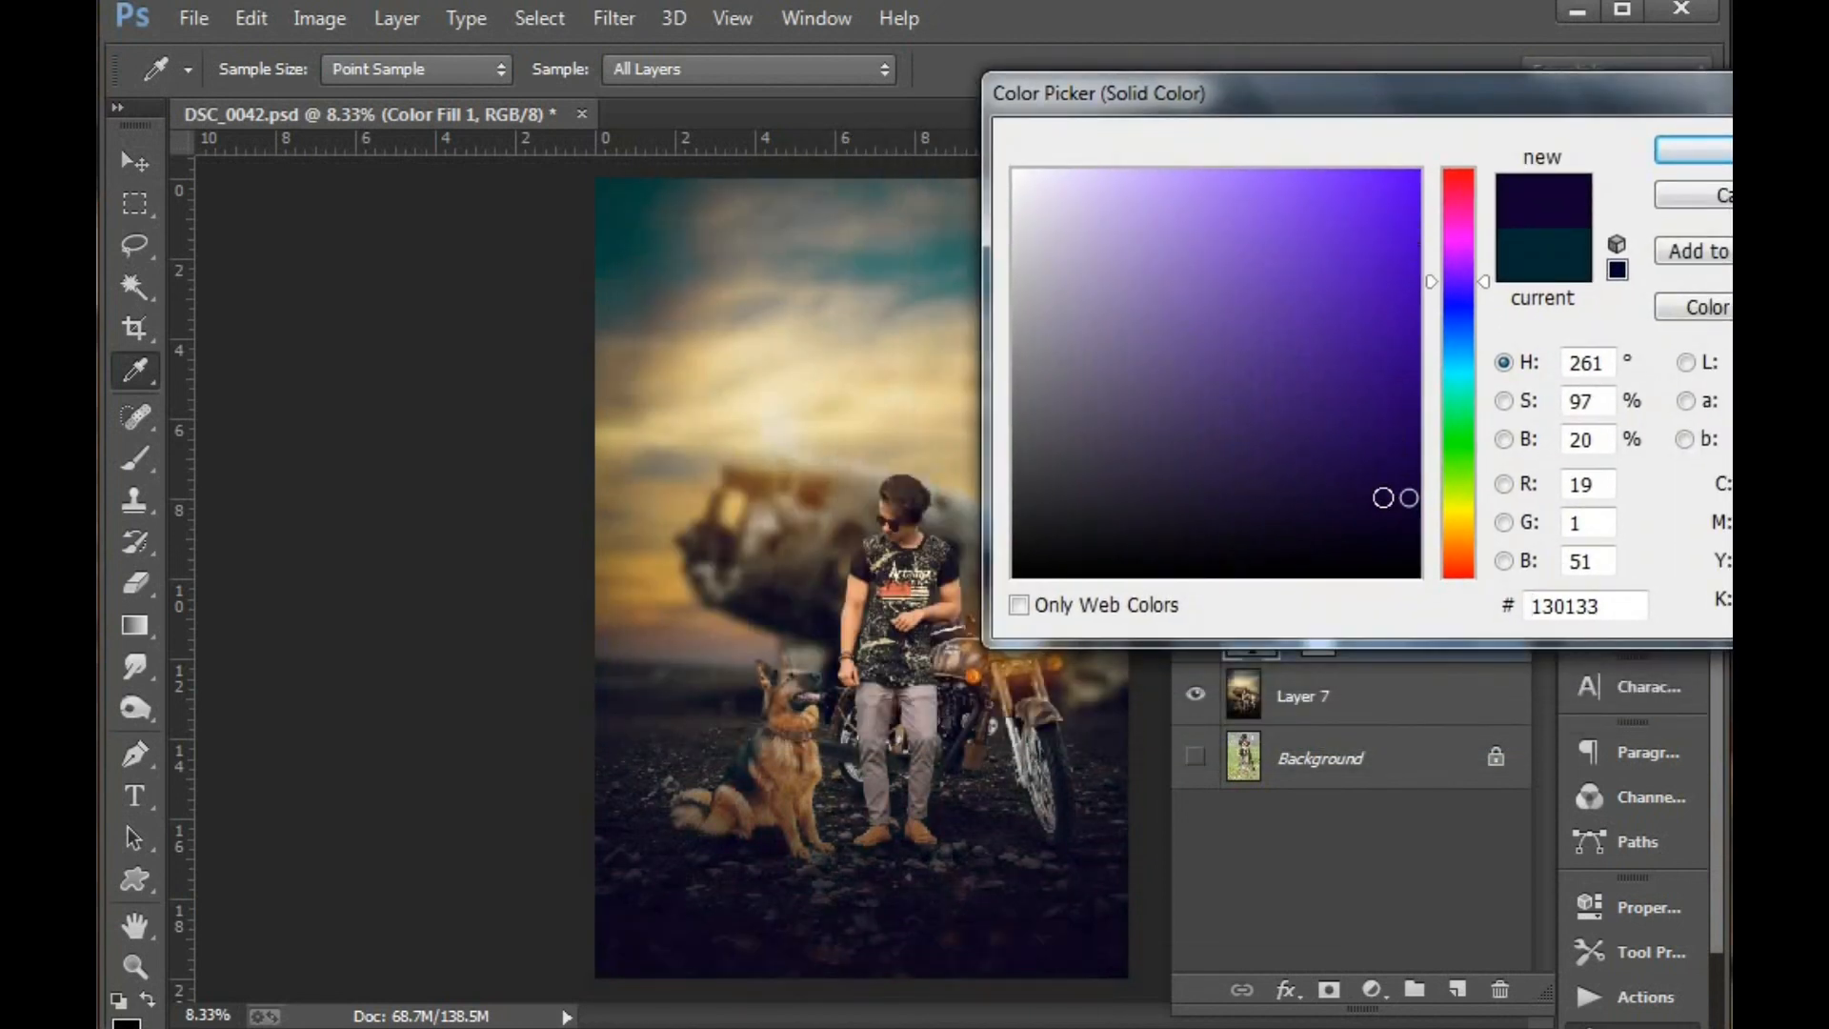
mouse_move(1383, 498)
mouse_down()
mouse_move(1339, 510)
mouse_move(1326, 480)
mouse_move(1323, 514)
mouse_move(1345, 502)
mouse_move(1311, 490)
mouse_move(1325, 516)
mouse_up()
click(1458, 303)
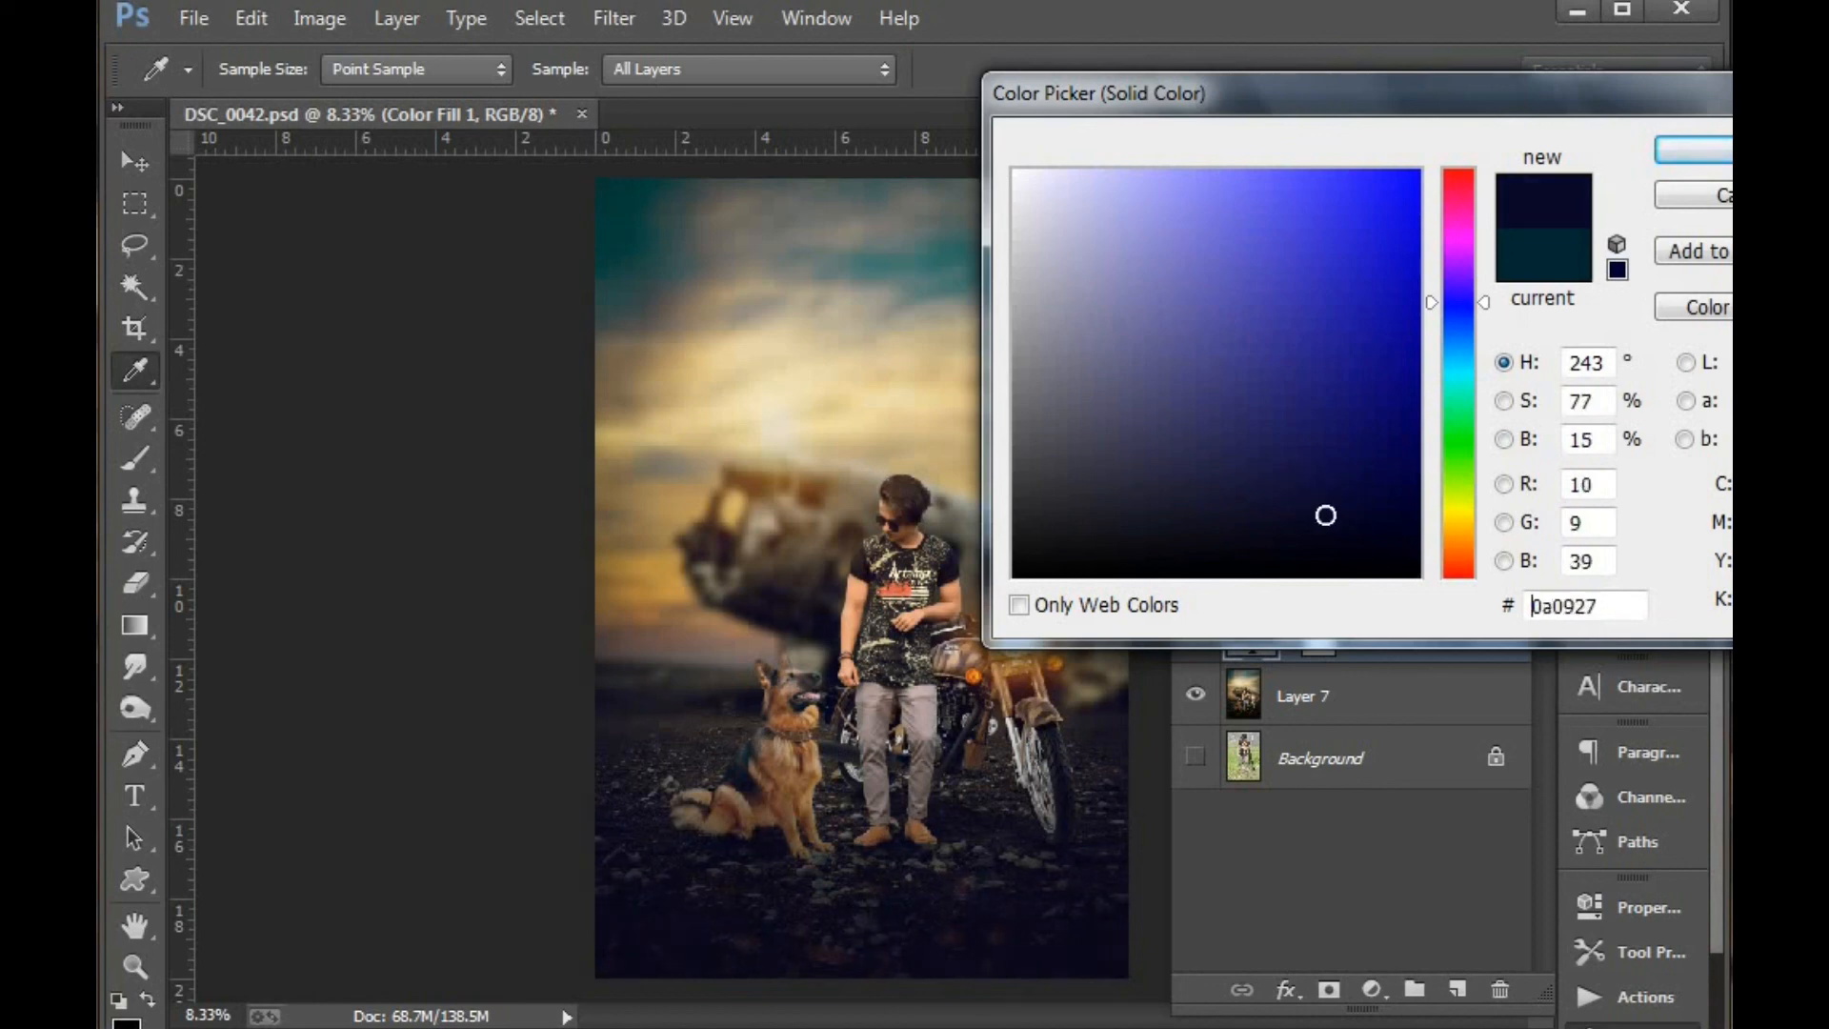
key(Return)
Inspect the colour-toned picture up close, show the Background layer and merge the visible layers
key(Tab)
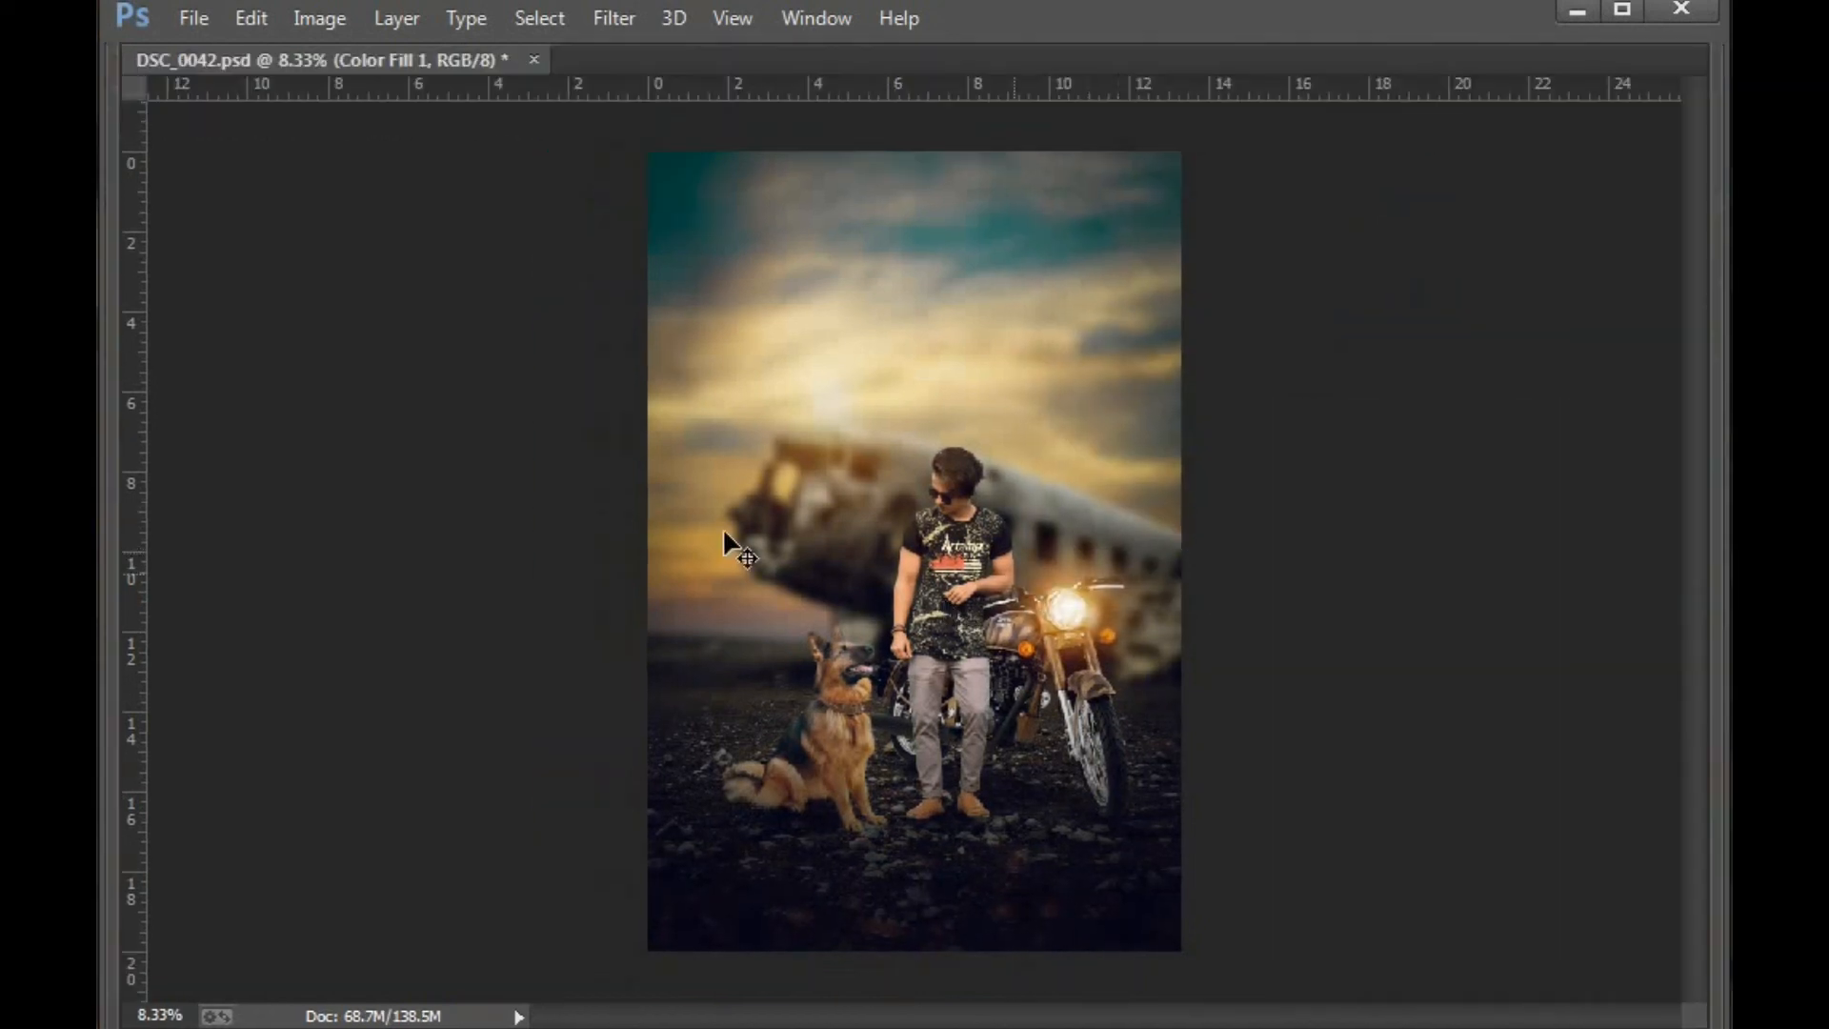
key(z)
drag(651, 387, 1268, 663)
click(1270, 657)
key(ctrl+0)
key(Tab)
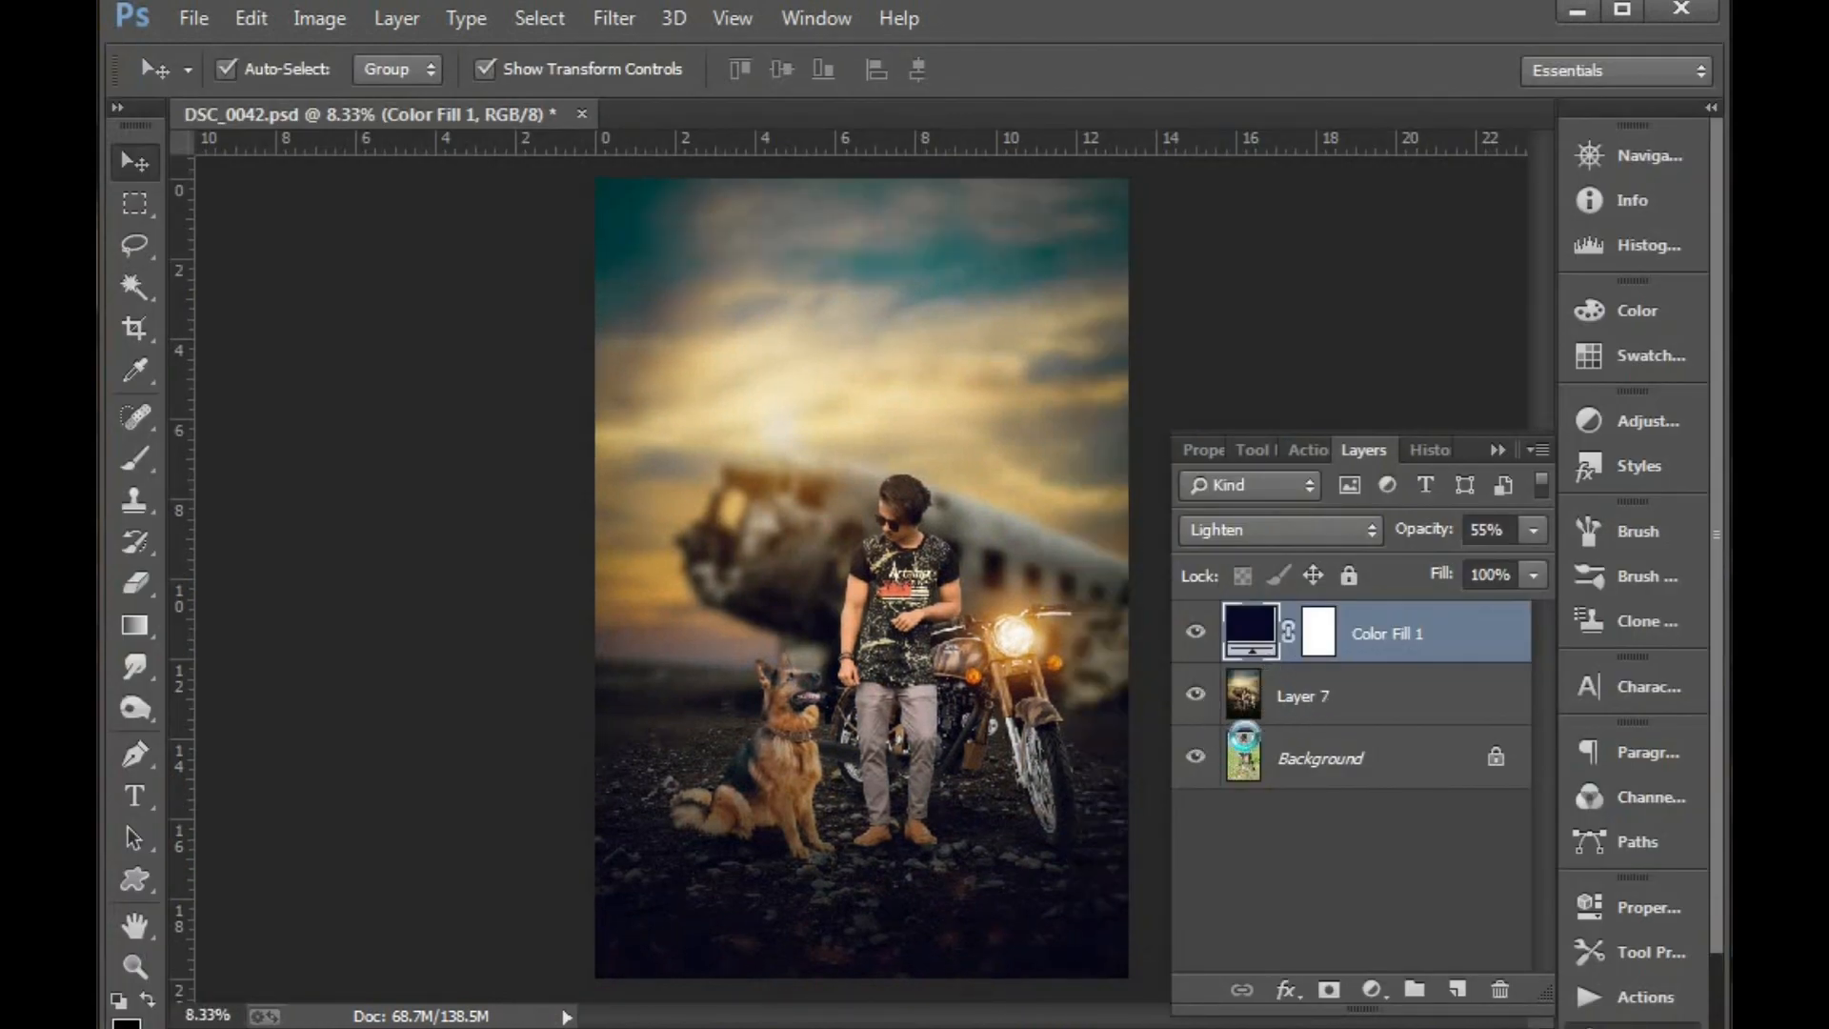
key(ctrl+shift+alt+e)
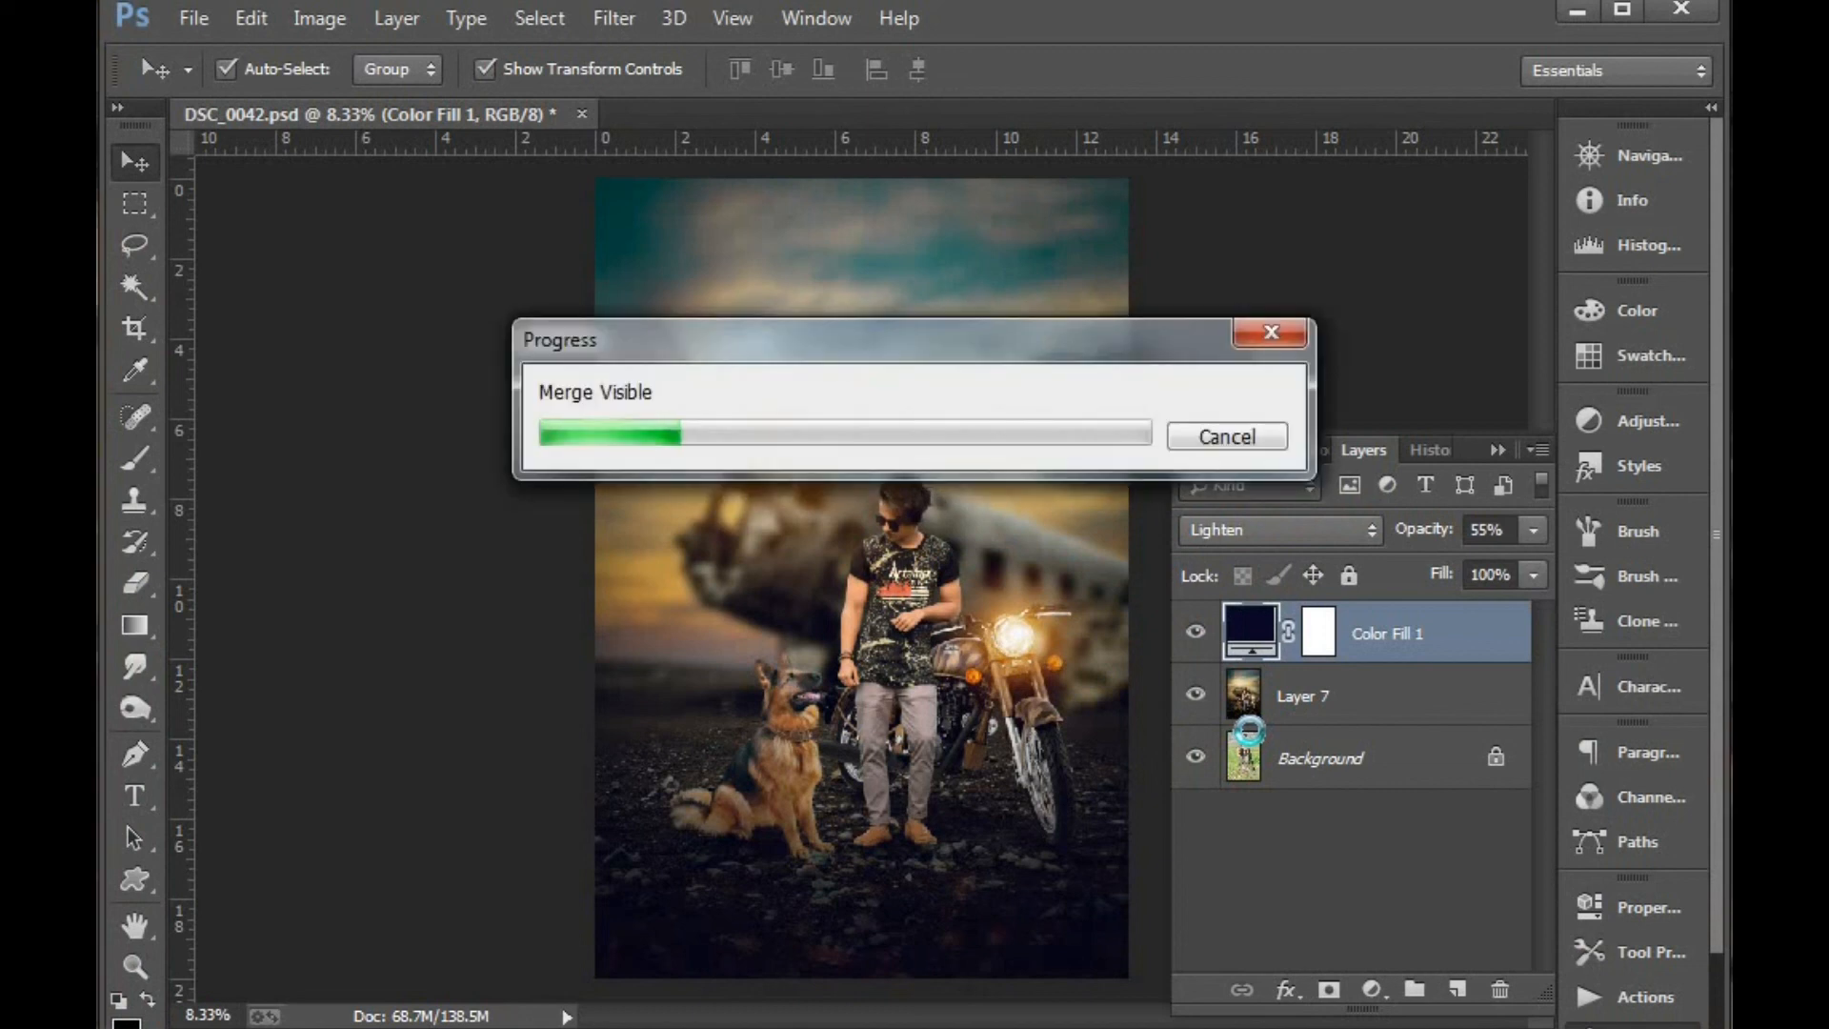